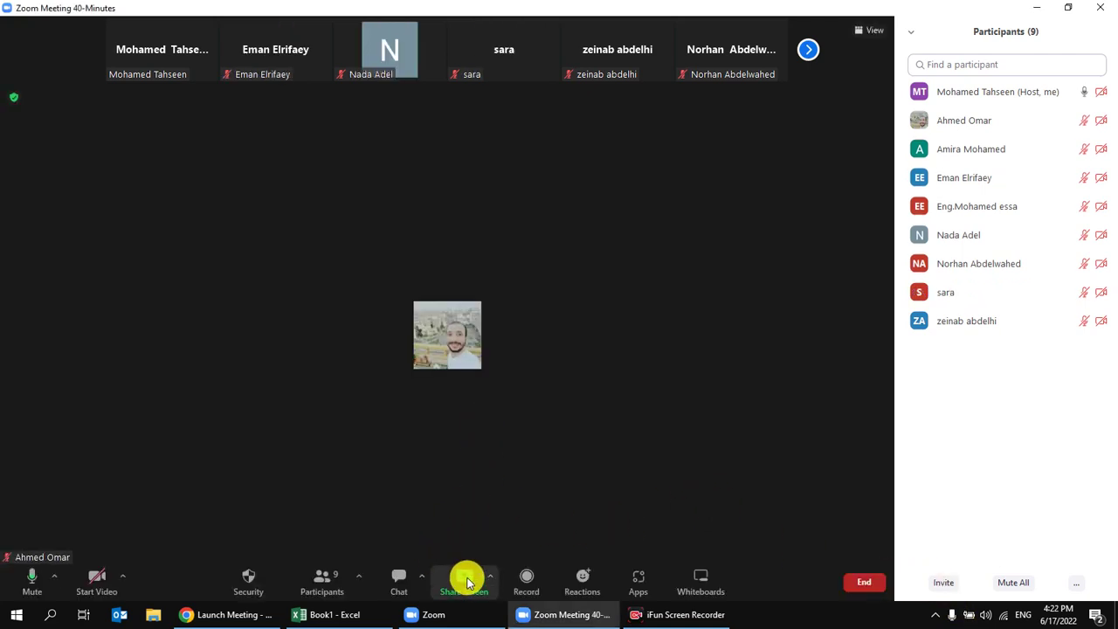
Step: Share the whole screen in the Zoom meeting and show the desktop
click(472, 579)
click(556, 118)
double_click(496, 203)
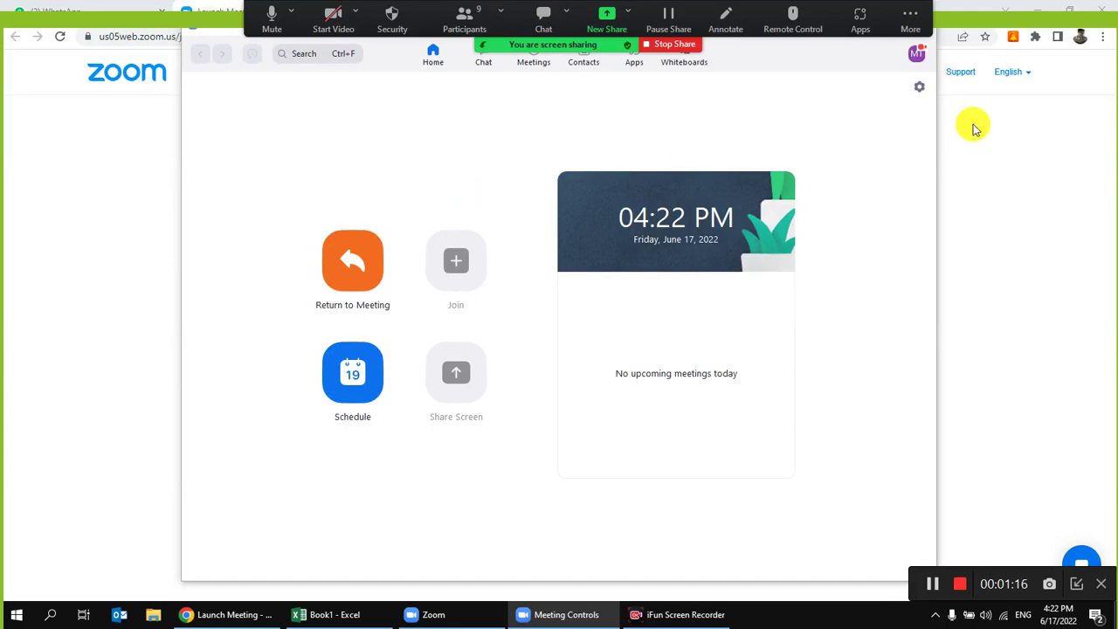
click(873, 139)
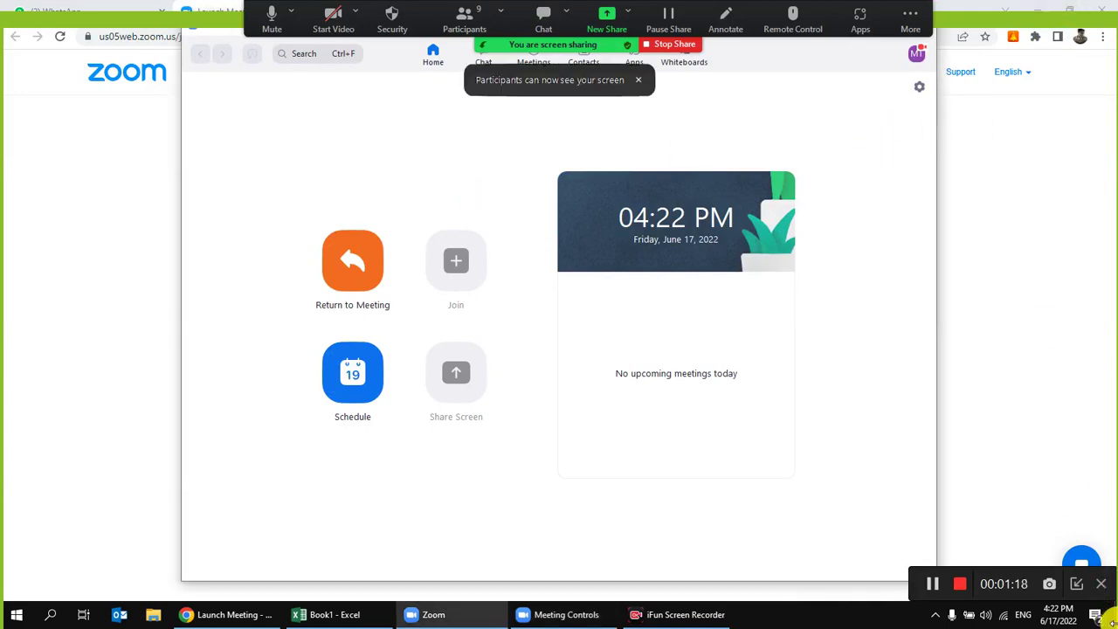
click(1116, 622)
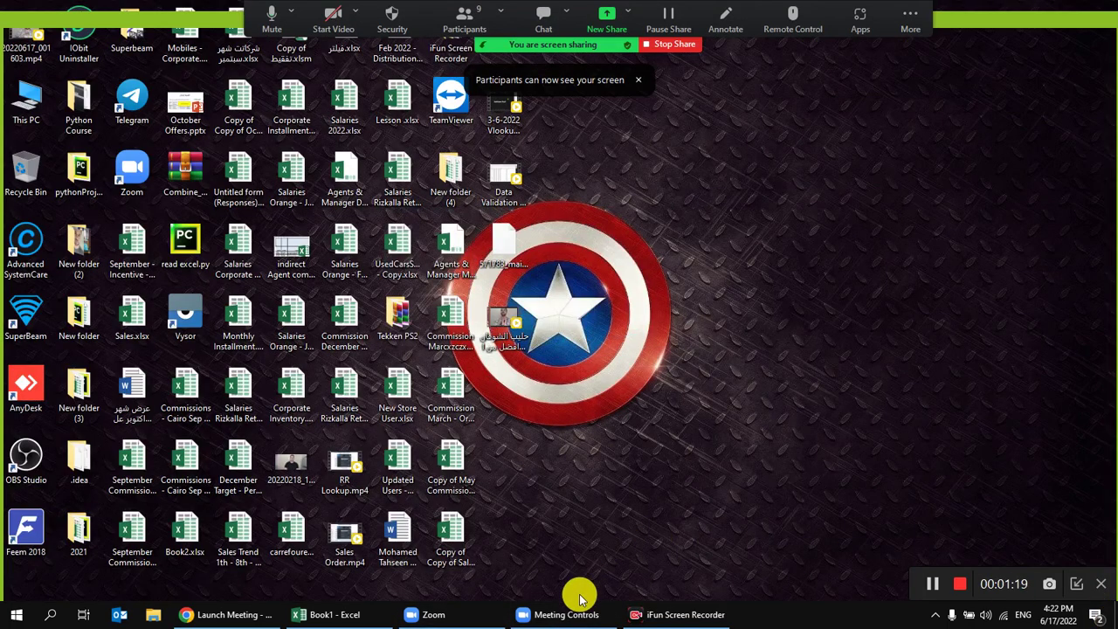
Step: Switch to the Book1 workbook in Excel, open the meeting's participants list and place it beside the data
click(343, 614)
click(594, 303)
mouse_move(559, 9)
click(466, 26)
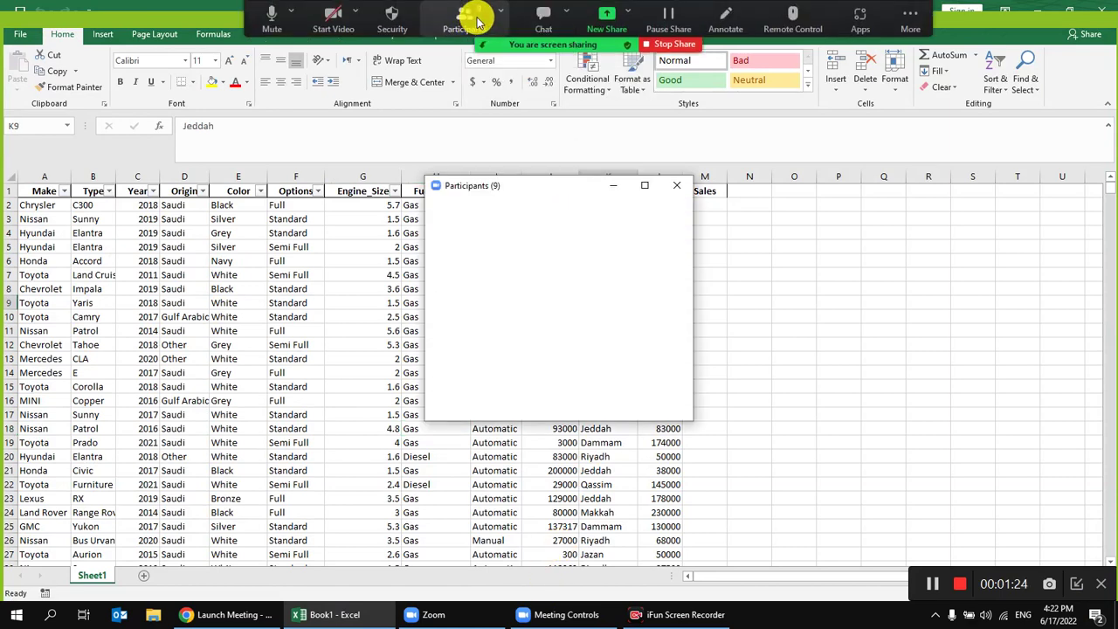
drag(644, 189, 971, 150)
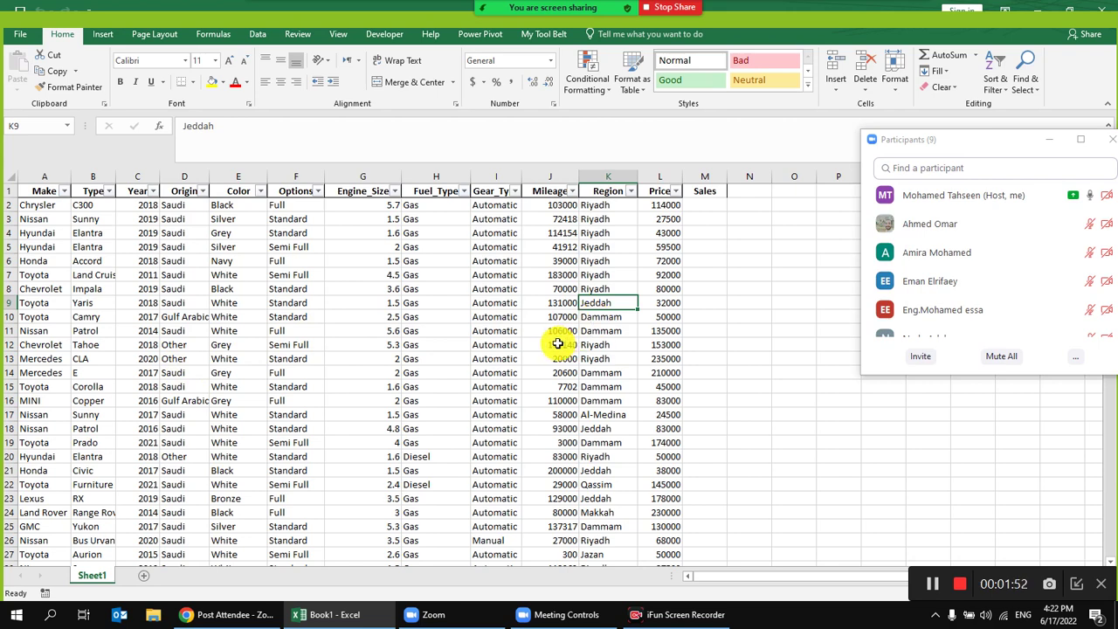
Step: Examine the car data on Sheet1, highlighting the Region column
click(422, 260)
click(338, 350)
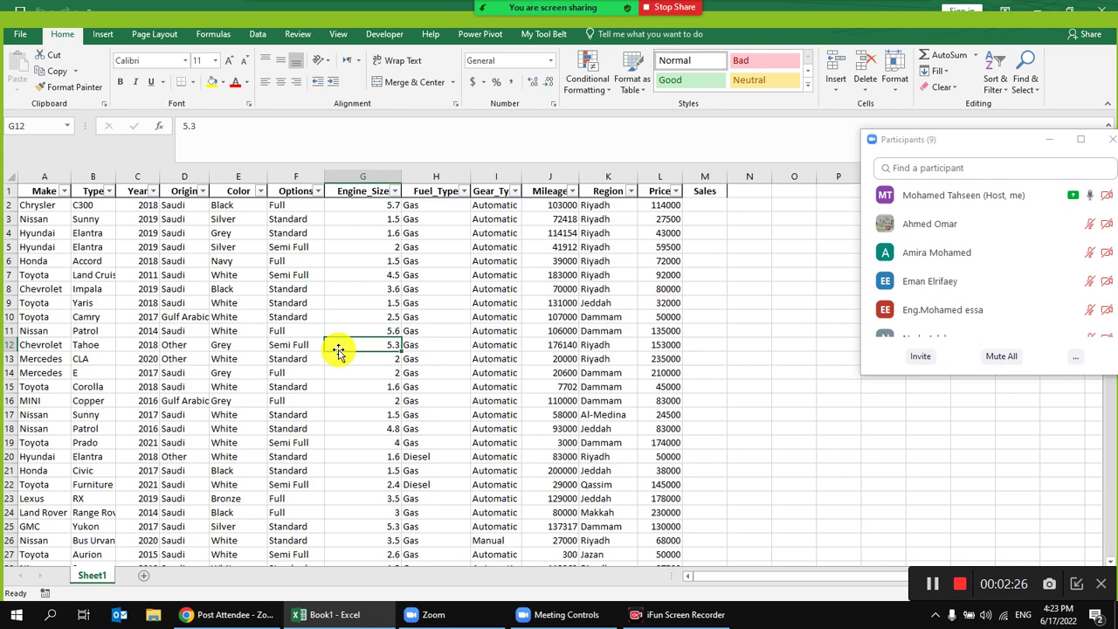
click(594, 177)
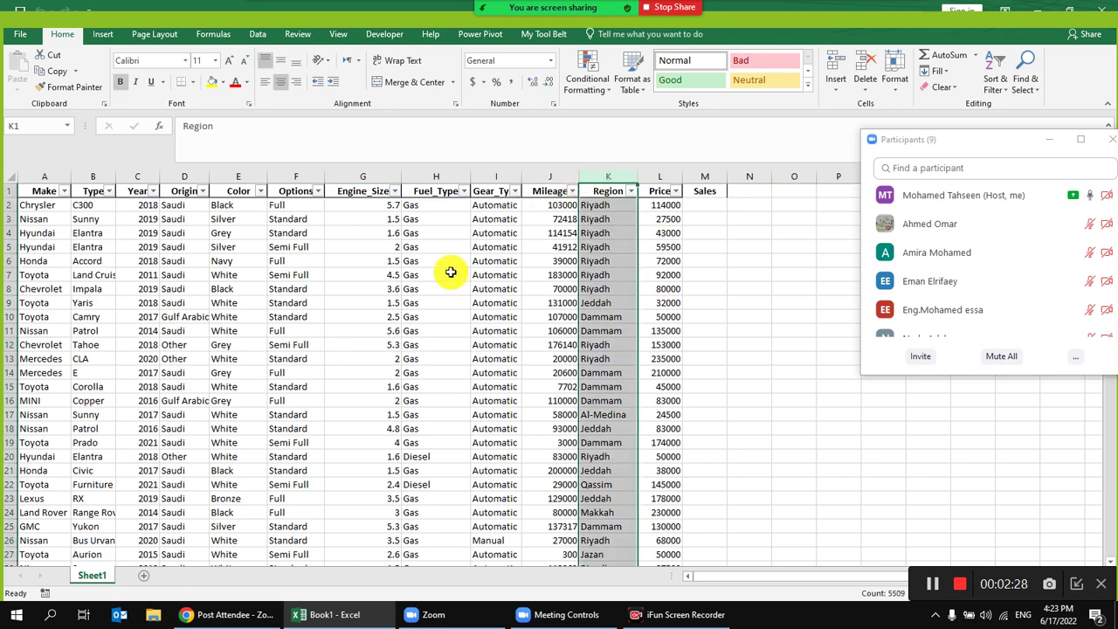
click(568, 289)
click(600, 176)
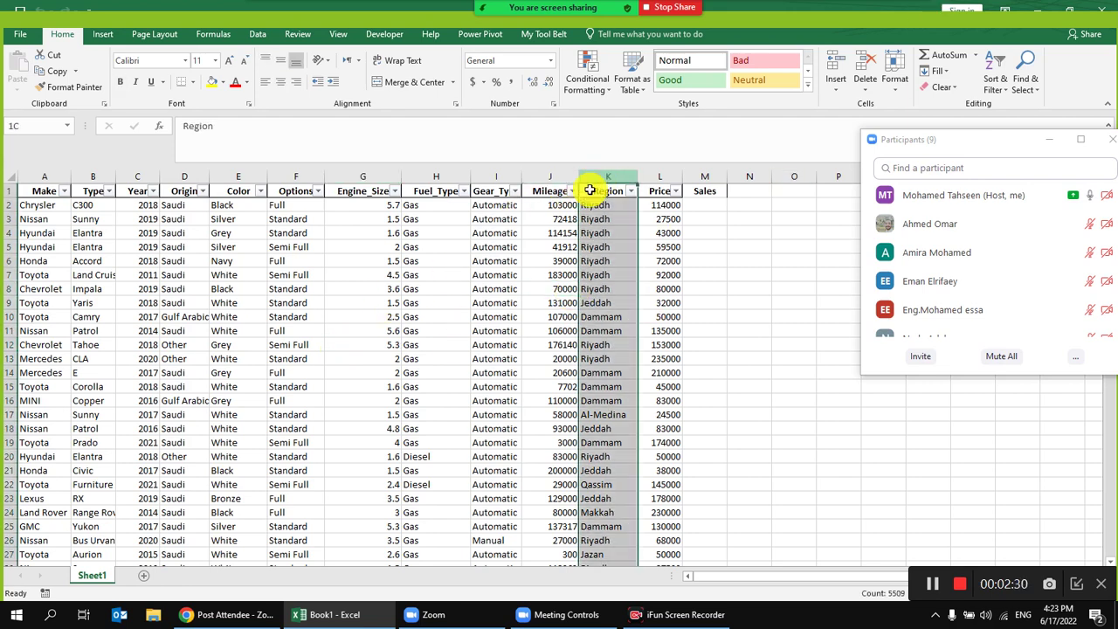
click(552, 318)
click(337, 291)
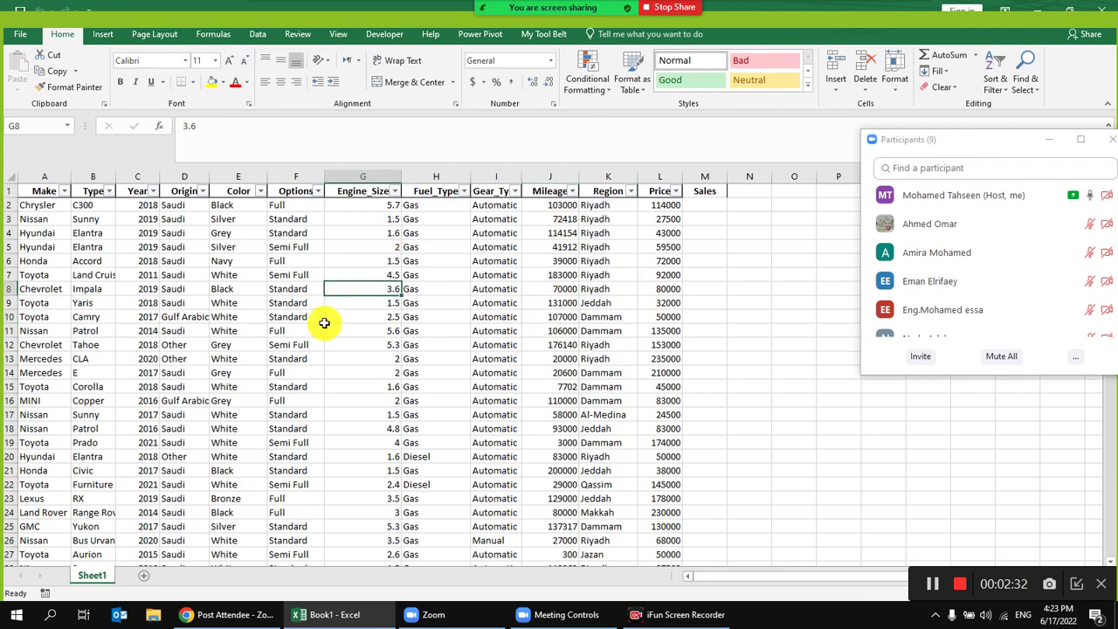
Step: Create a PivotTable on a new worksheet from Sheet1 range A1:M5509, and close the meeting's participants list
click(207, 314)
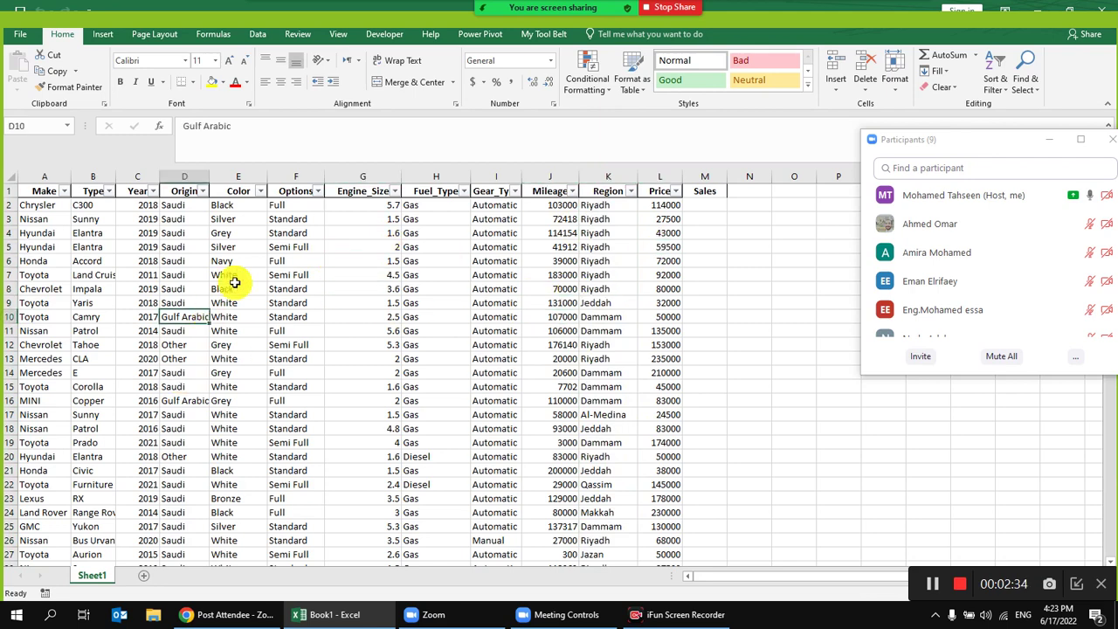
click(103, 35)
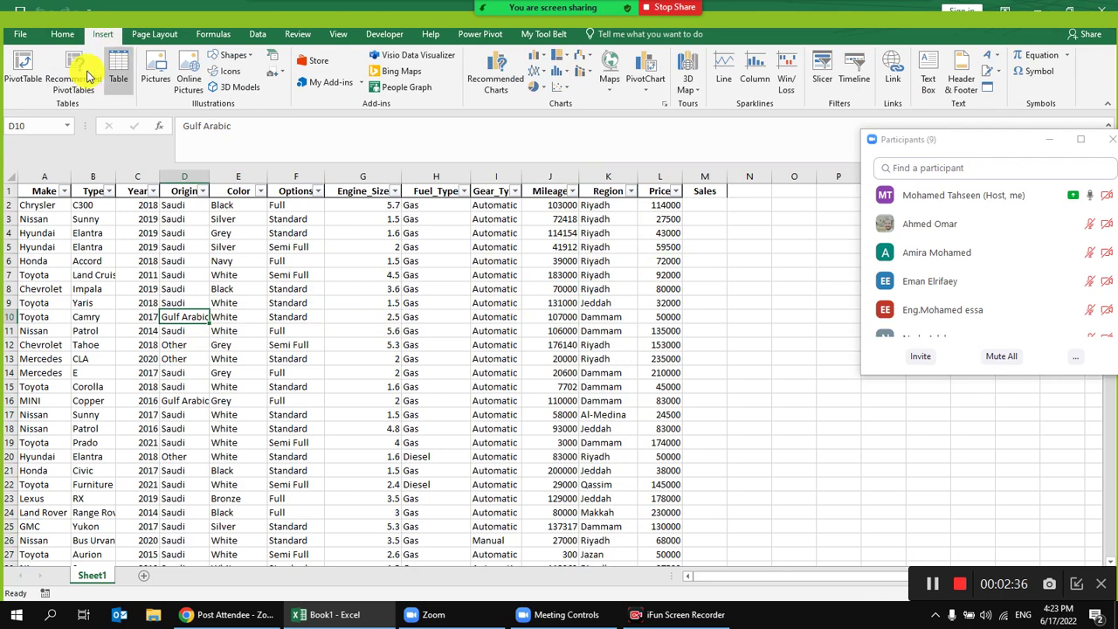
click(23, 70)
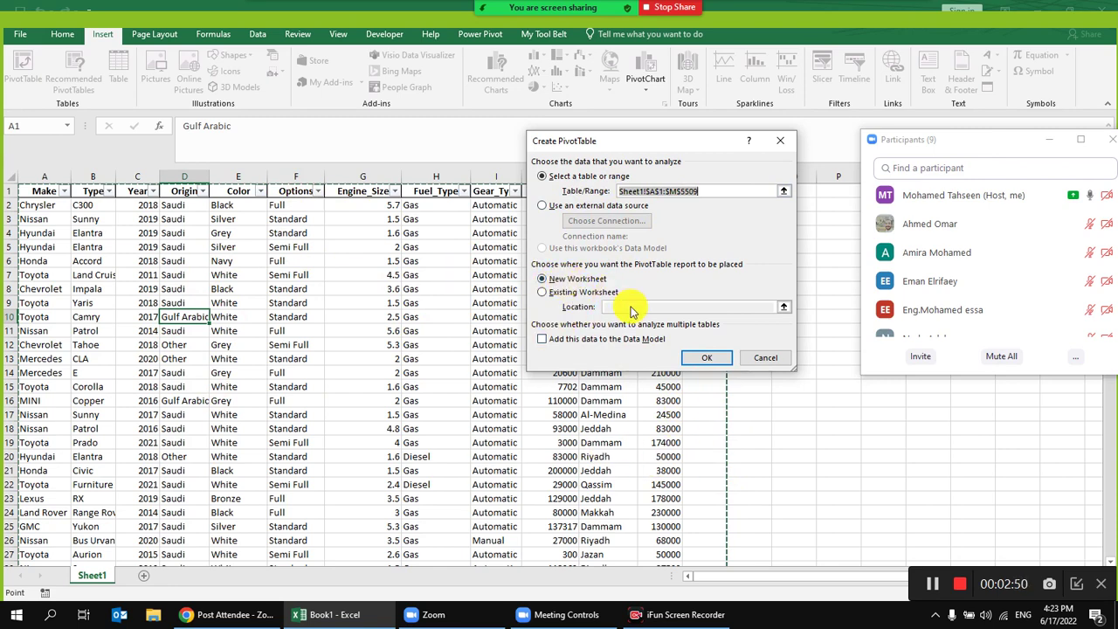
click(703, 357)
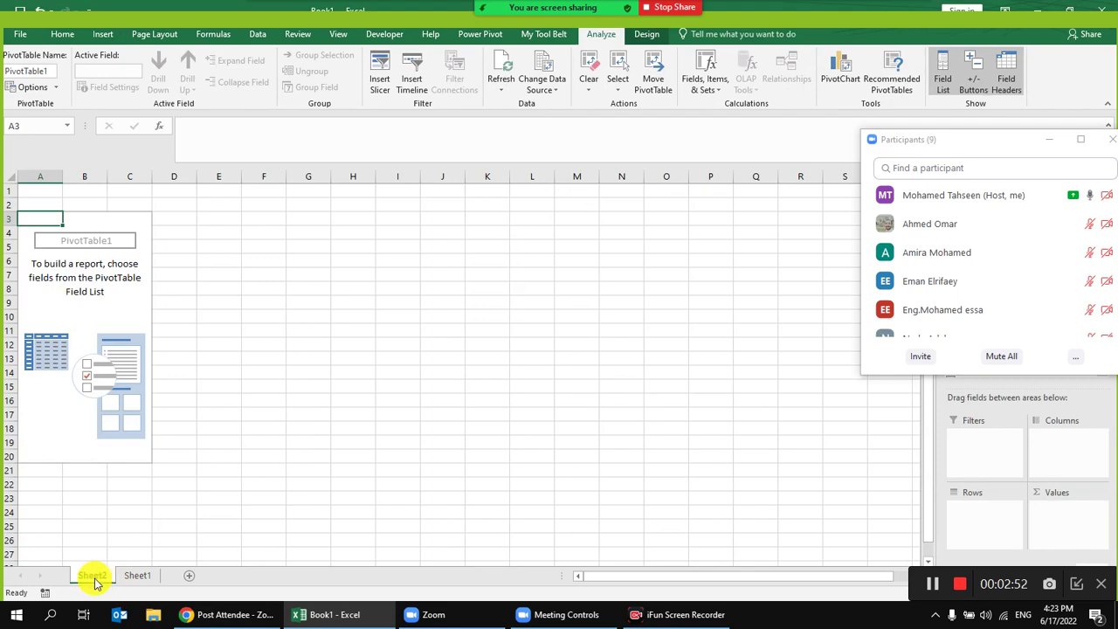
drag(965, 141, 795, 138)
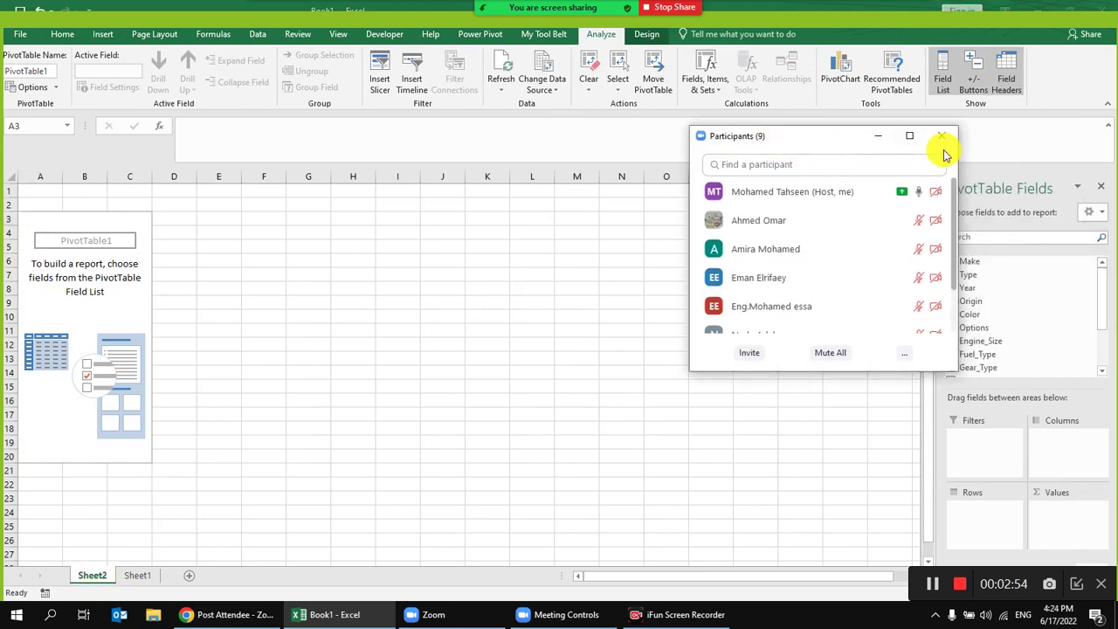
click(941, 135)
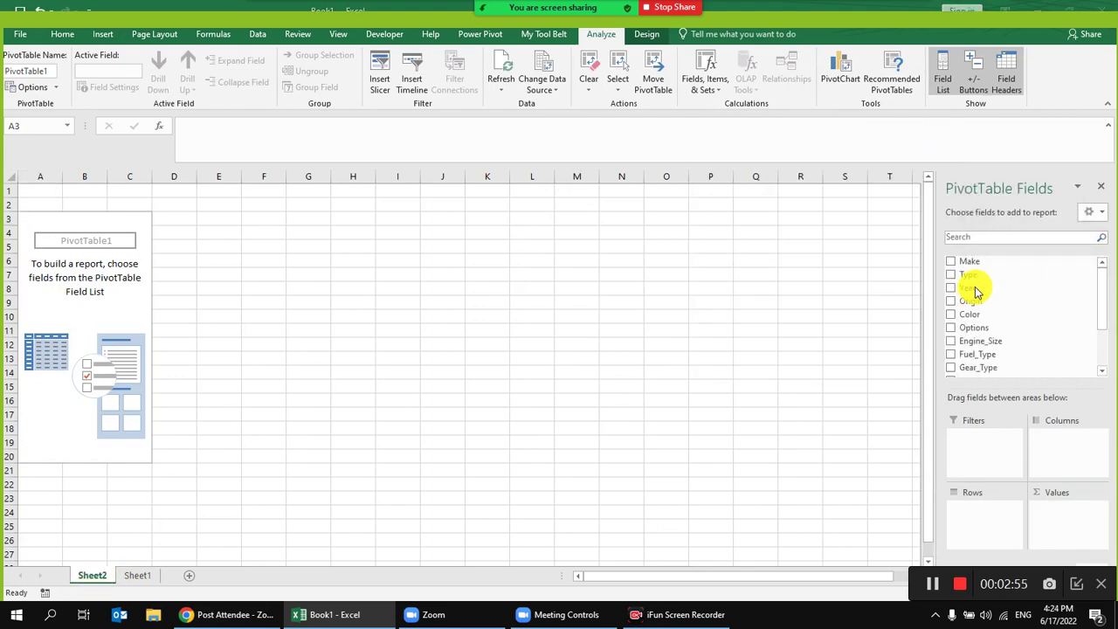
Step: Compare the source columns on Sheet1 with the pivot fields and add the Region field to the pivot table's rows
click(129, 576)
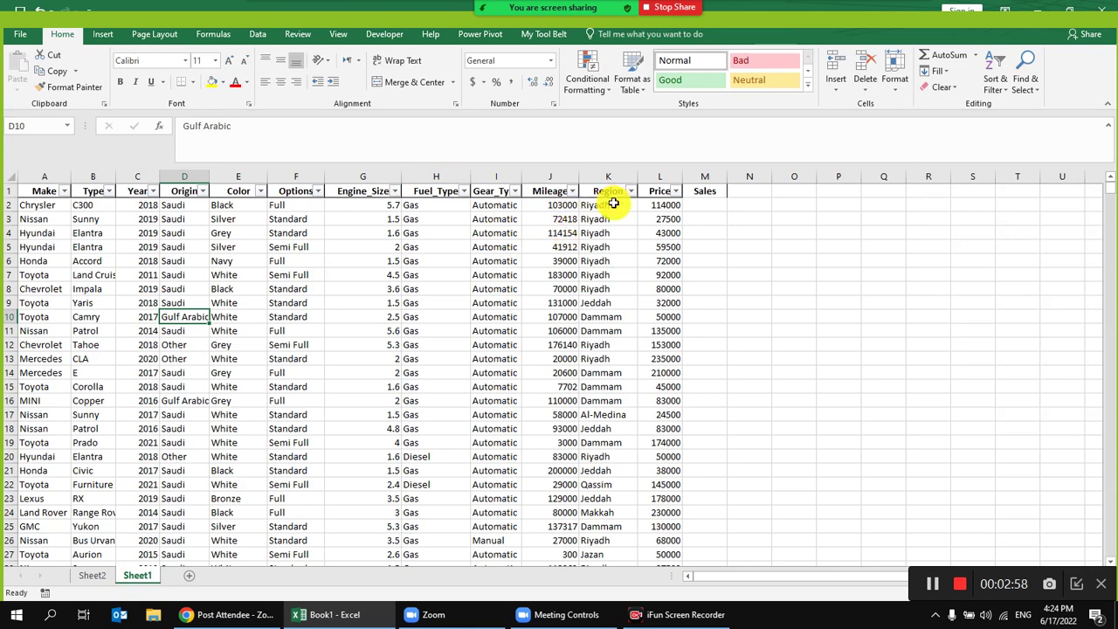
click(92, 576)
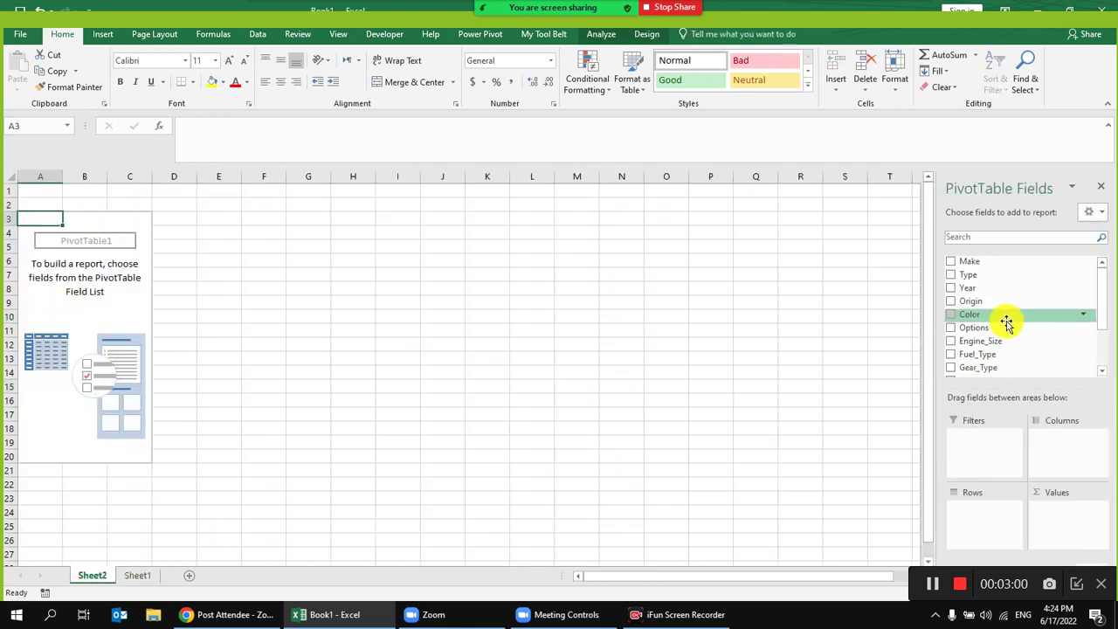
scroll(1006, 322, down, 2)
drag(999, 325, 983, 517)
scroll(62, 294, down, 4)
scroll(79, 402, up, 4)
Step: Admit the waiting participant to the meeting and check the Origin column's filter values on Sheet1
click(142, 578)
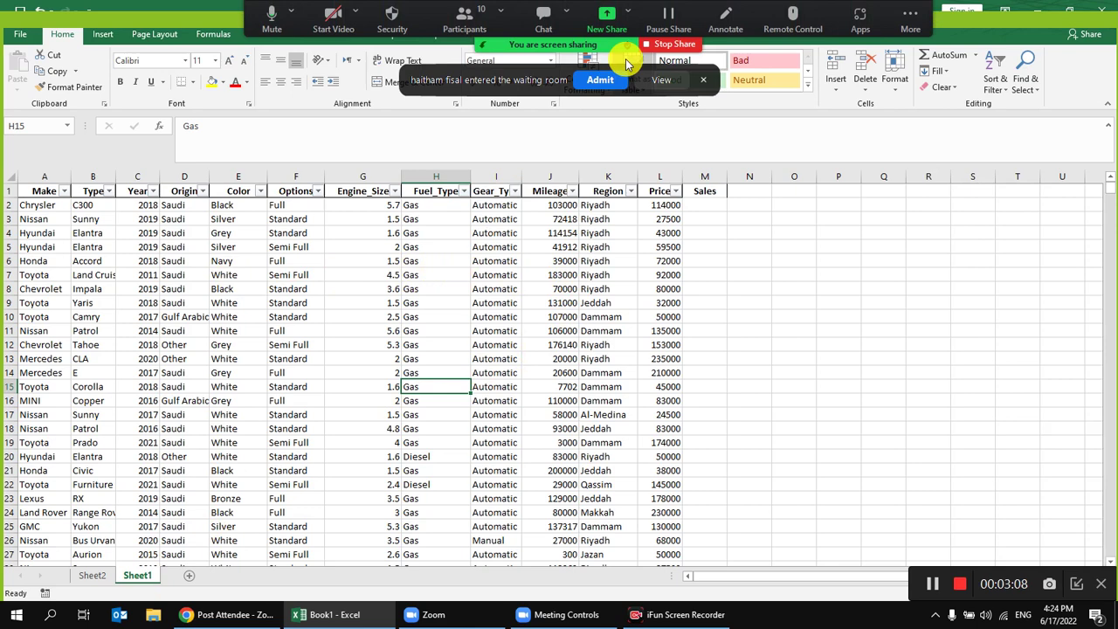
click(603, 77)
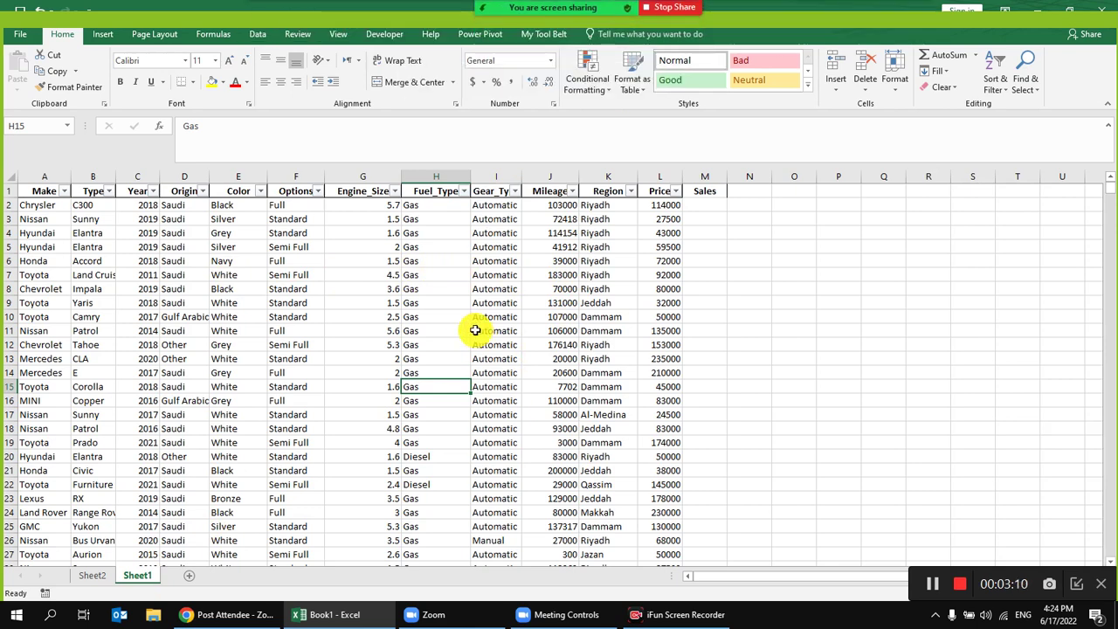
click(192, 258)
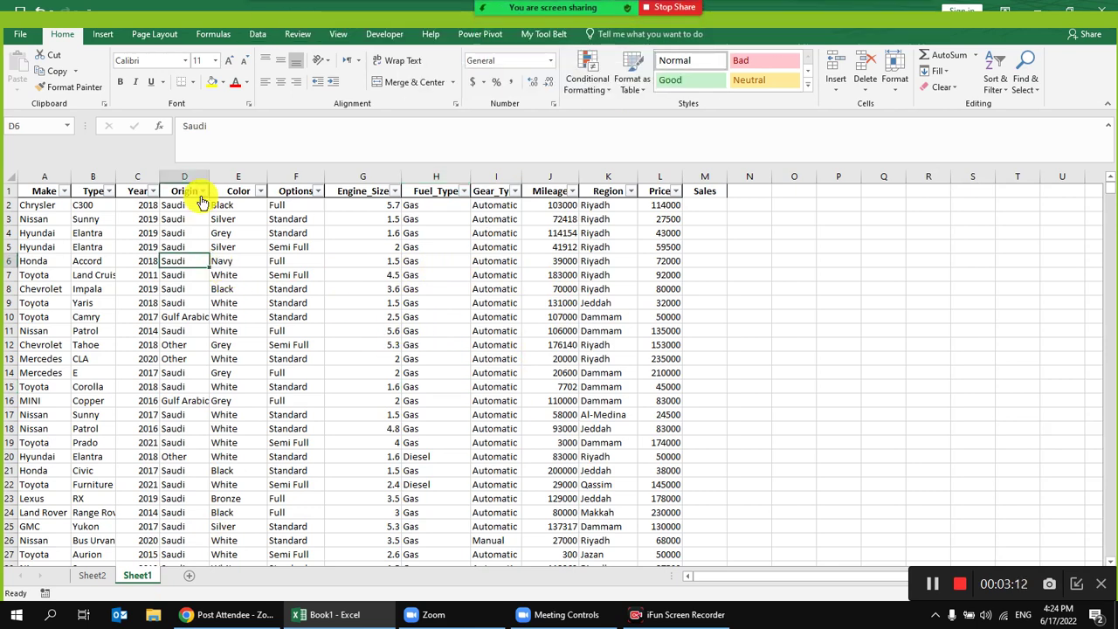
click(202, 192)
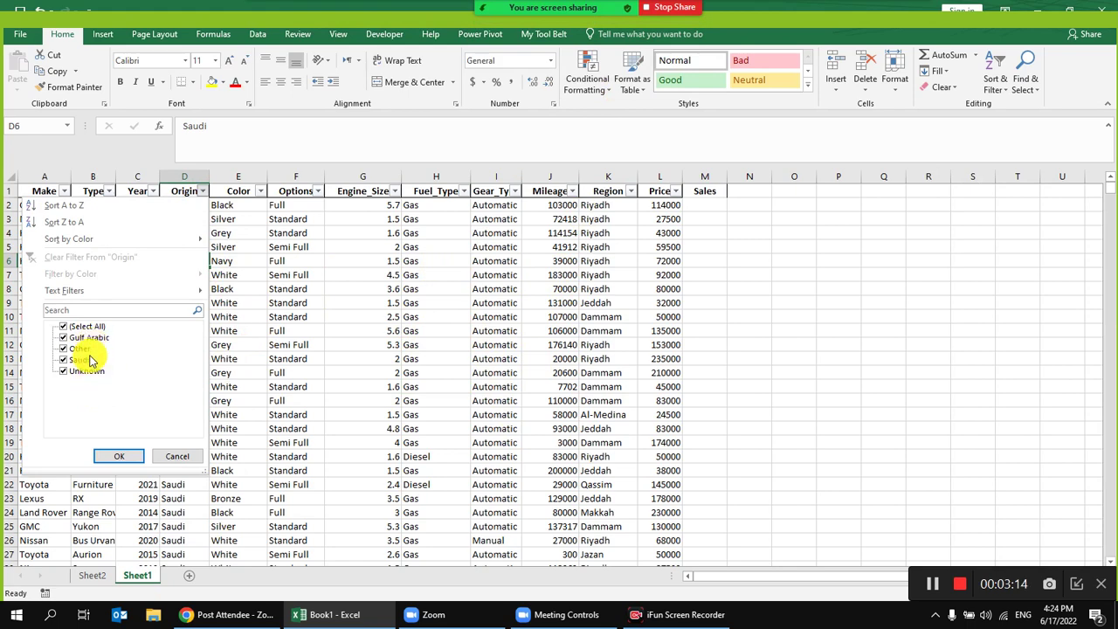
click(179, 457)
Step: Remove the Region field from the pivot table's rows on Sheet2
click(92, 576)
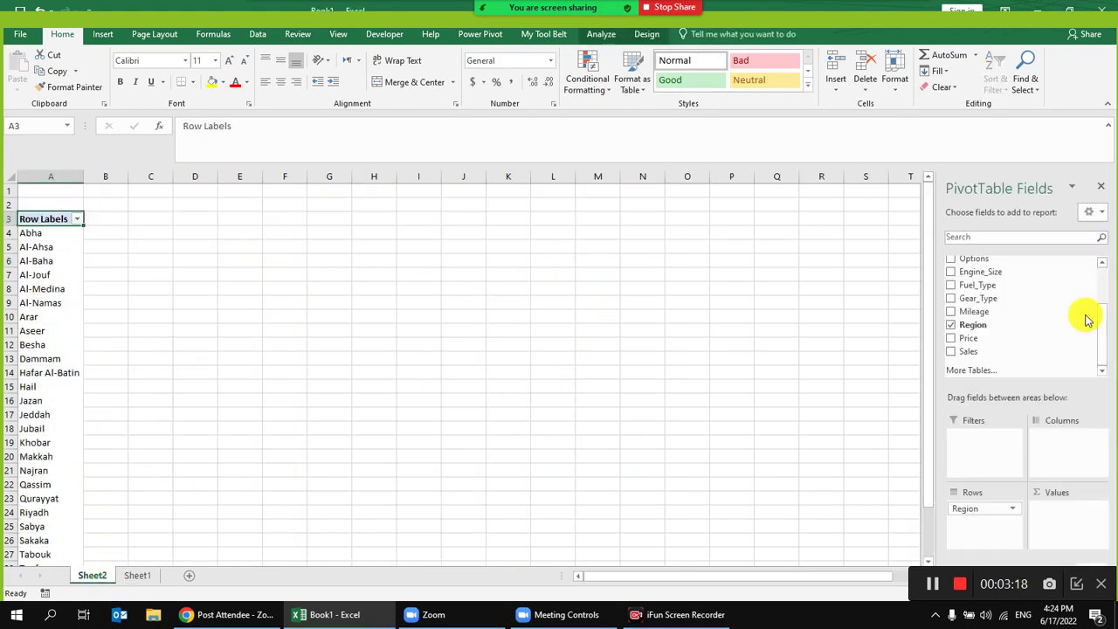
click(951, 324)
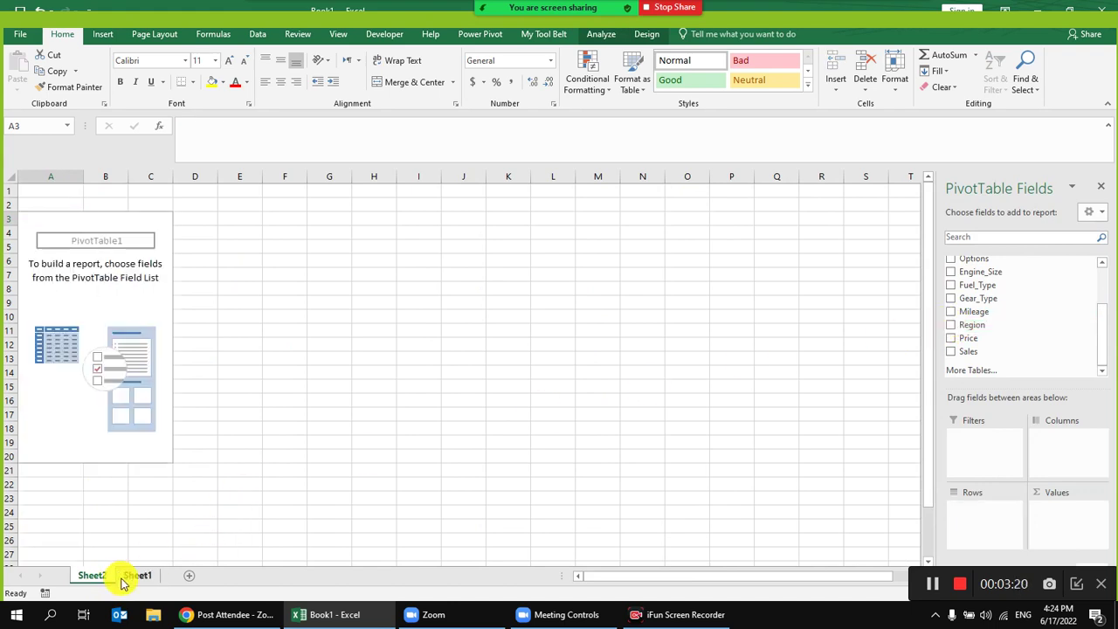
Step: Autofit the Origin column on Sheet1 and add the Origin field to the pivot table's rows on Sheet2
click(124, 579)
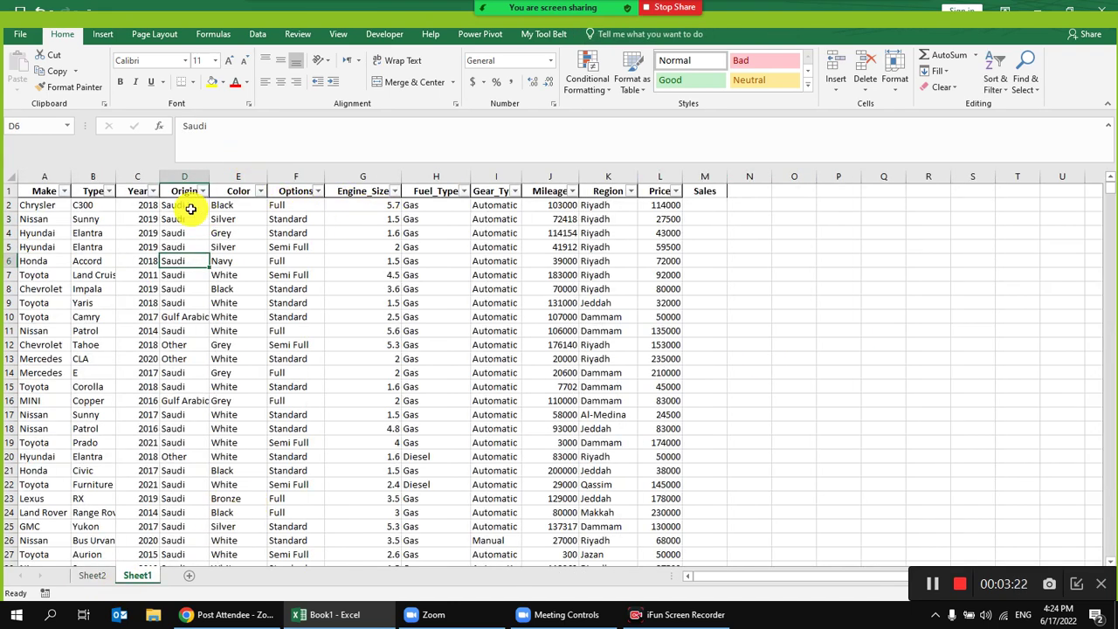
double_click(210, 177)
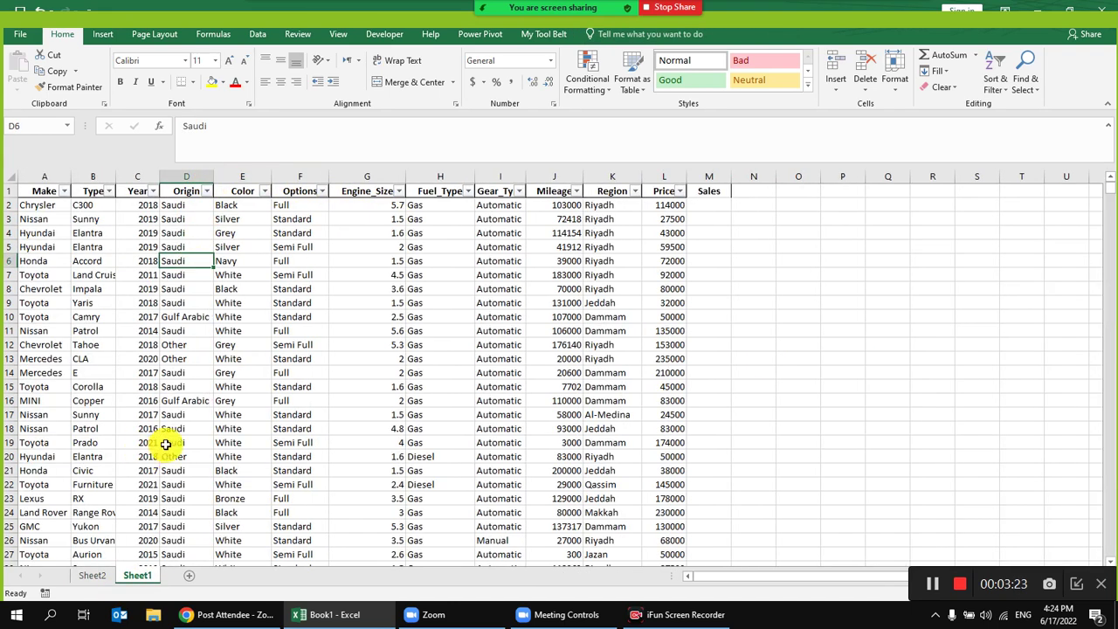
click(102, 577)
scroll(1036, 297, up, 3)
drag(1003, 306, 961, 515)
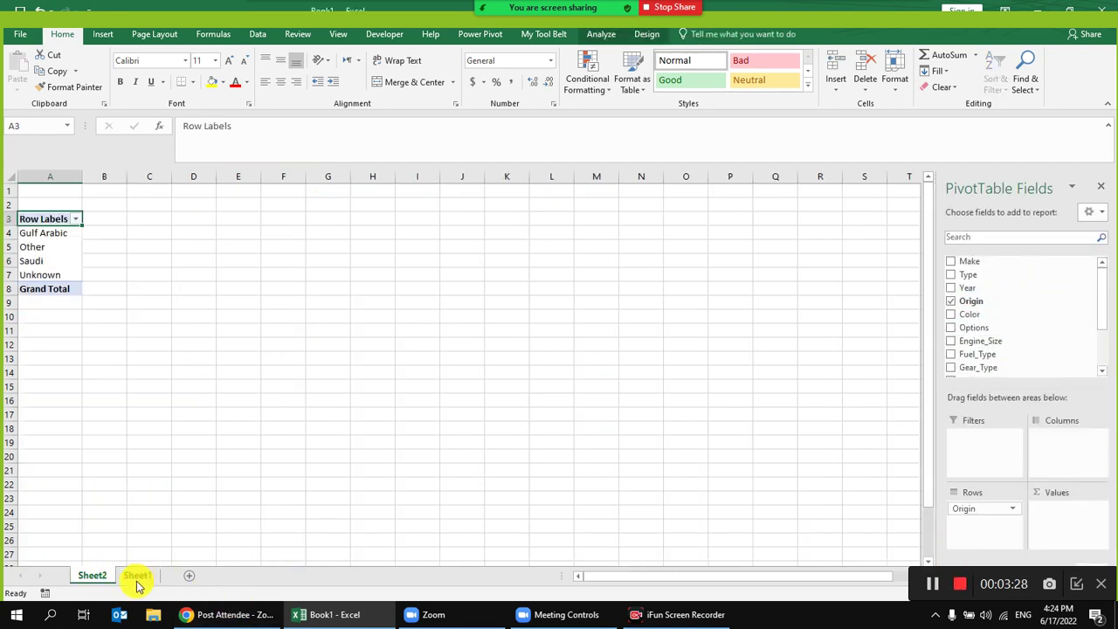
Step: Return to Sheet1, reopen the meeting's participants list and move it clear of the data columns
click(137, 579)
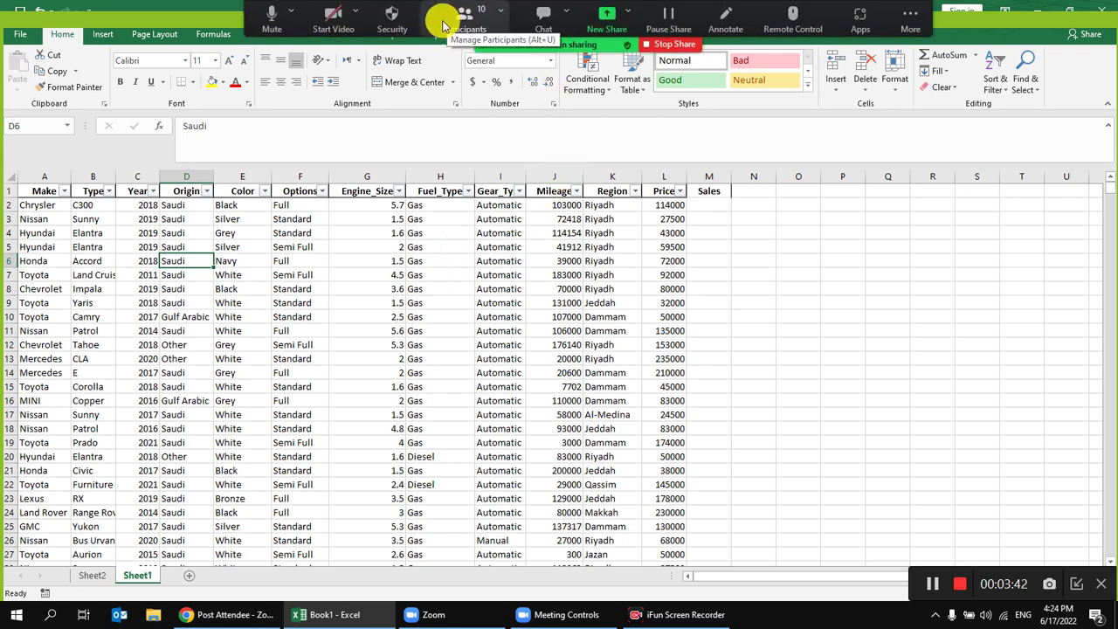
click(460, 18)
mouse_move(852, 265)
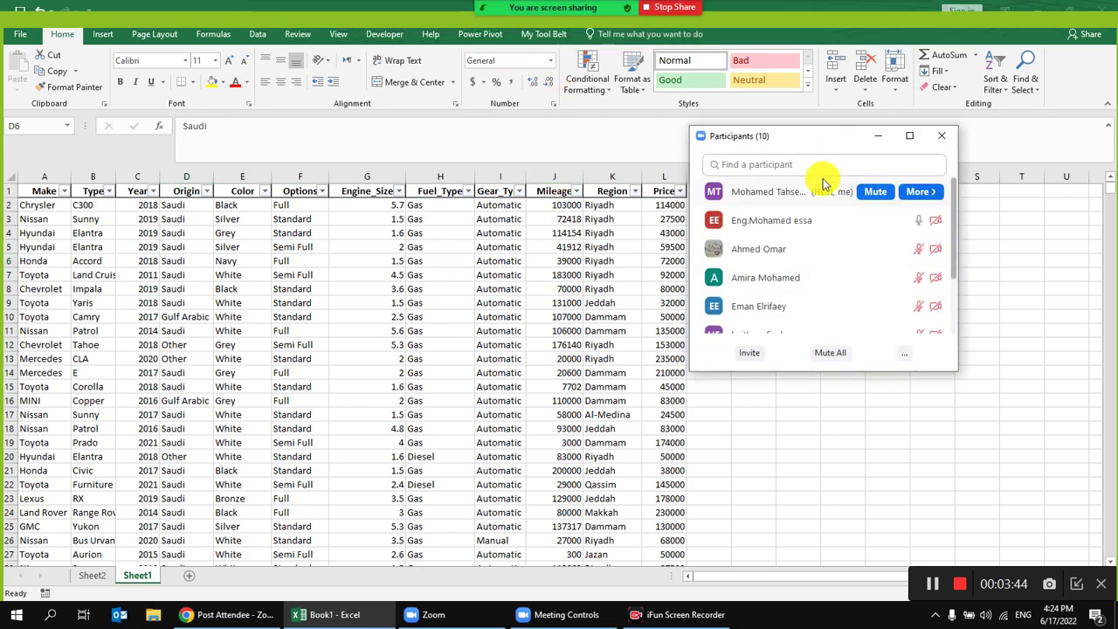
drag(804, 142, 934, 123)
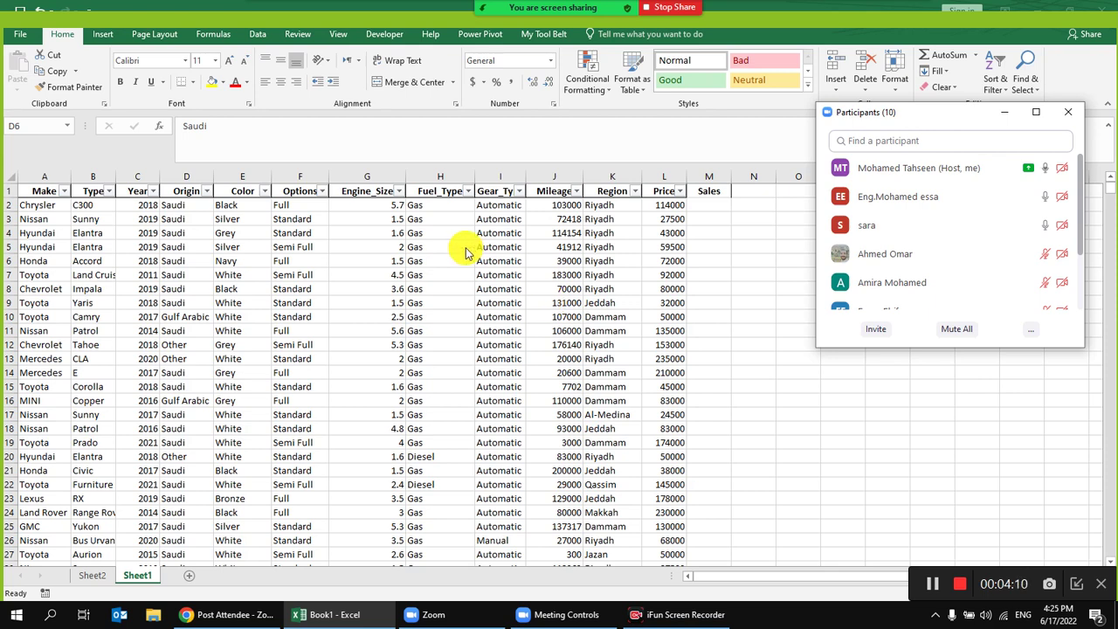
Step: Check the Fuel_Type column's filter values and its entries on Sheet1
click(518, 228)
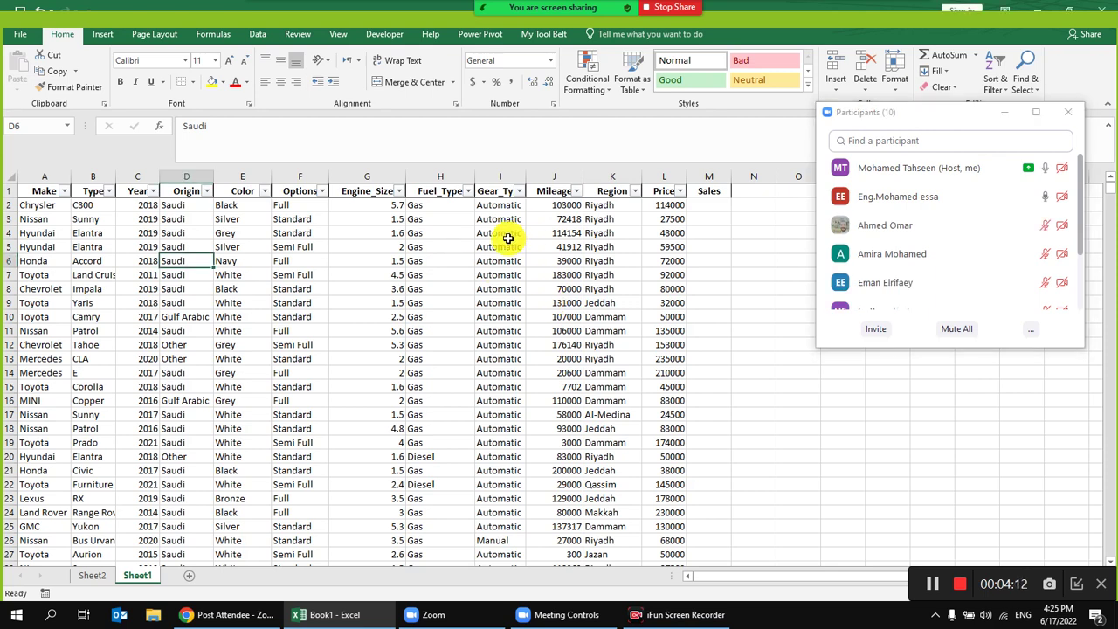
click(258, 248)
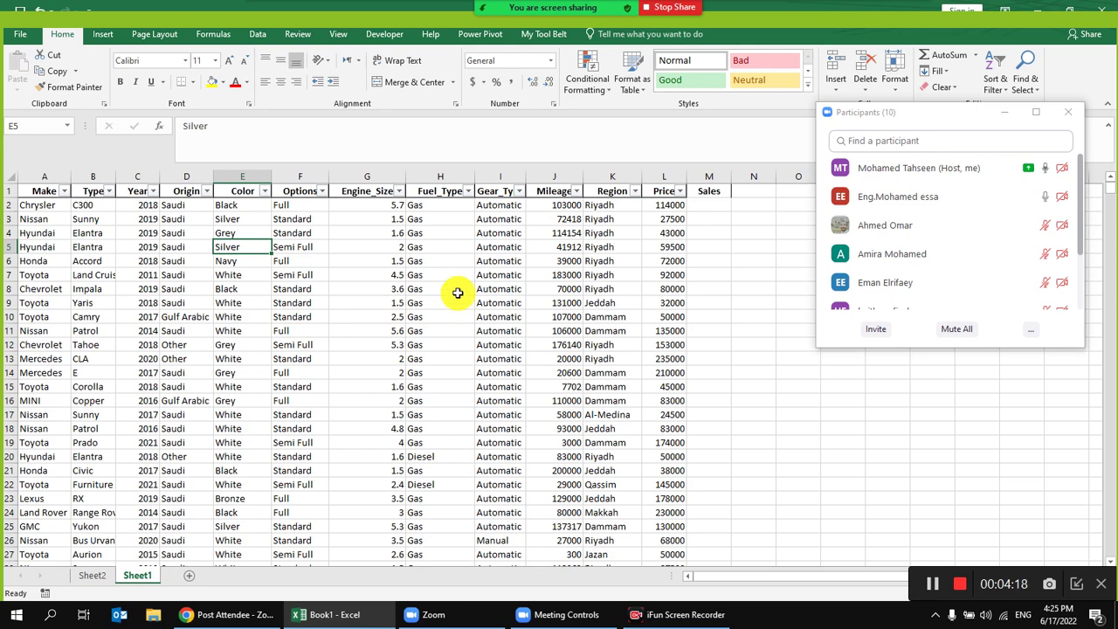
click(469, 191)
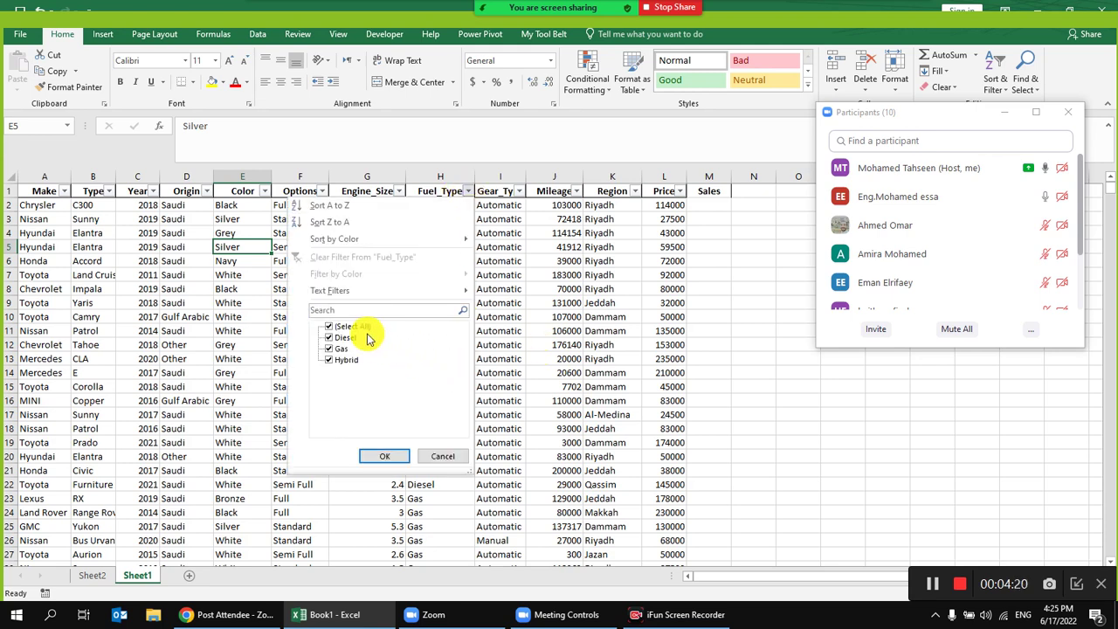
click(439, 458)
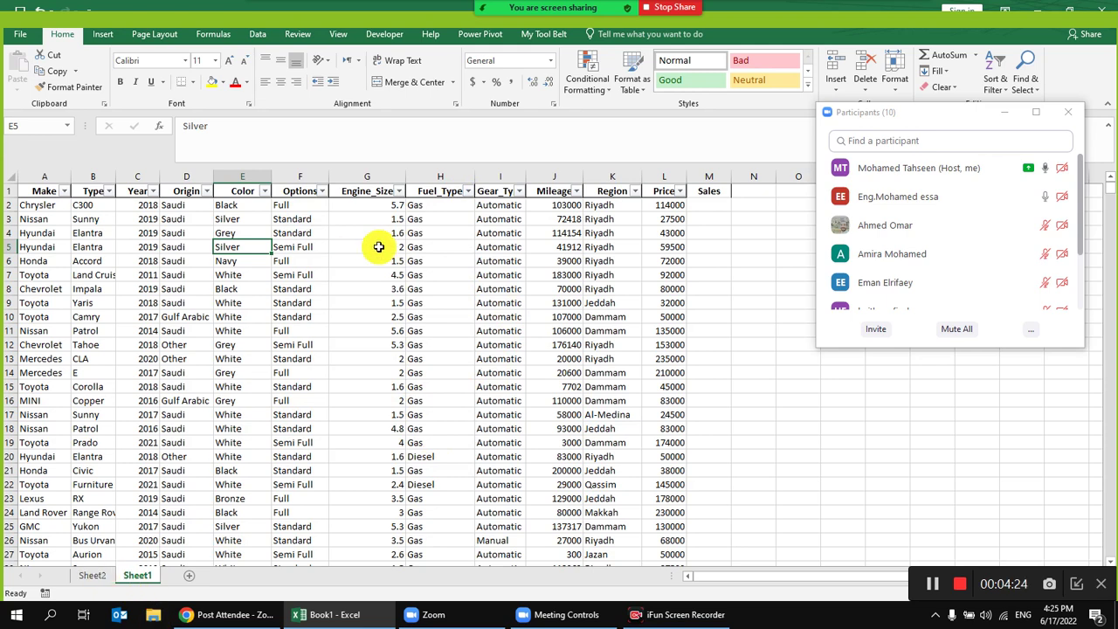
drag(425, 205, 432, 429)
click(432, 429)
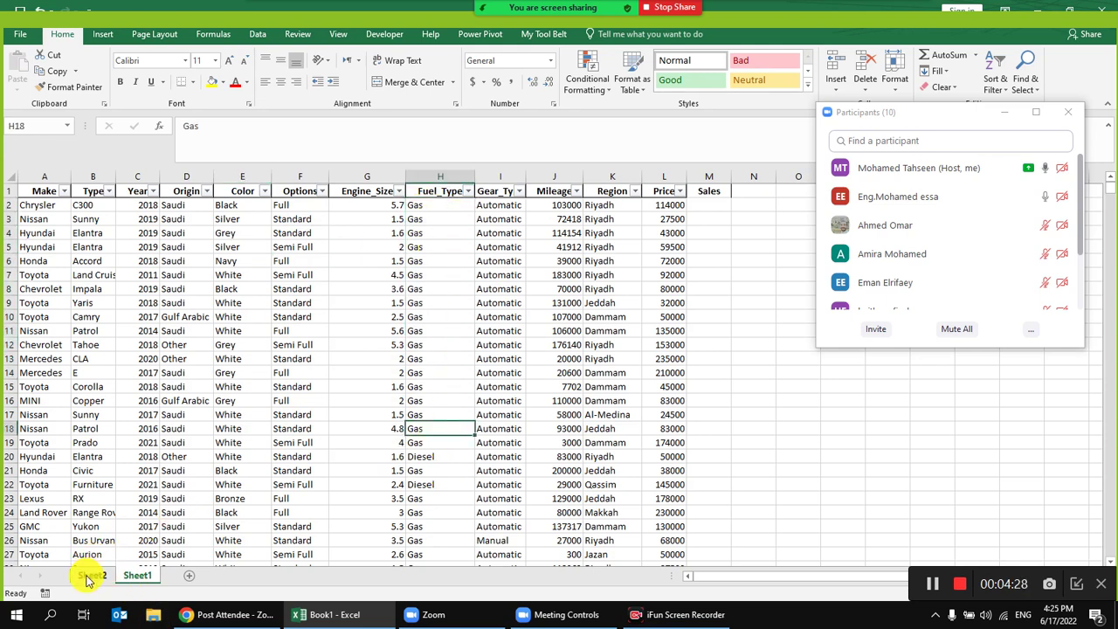
click(433, 470)
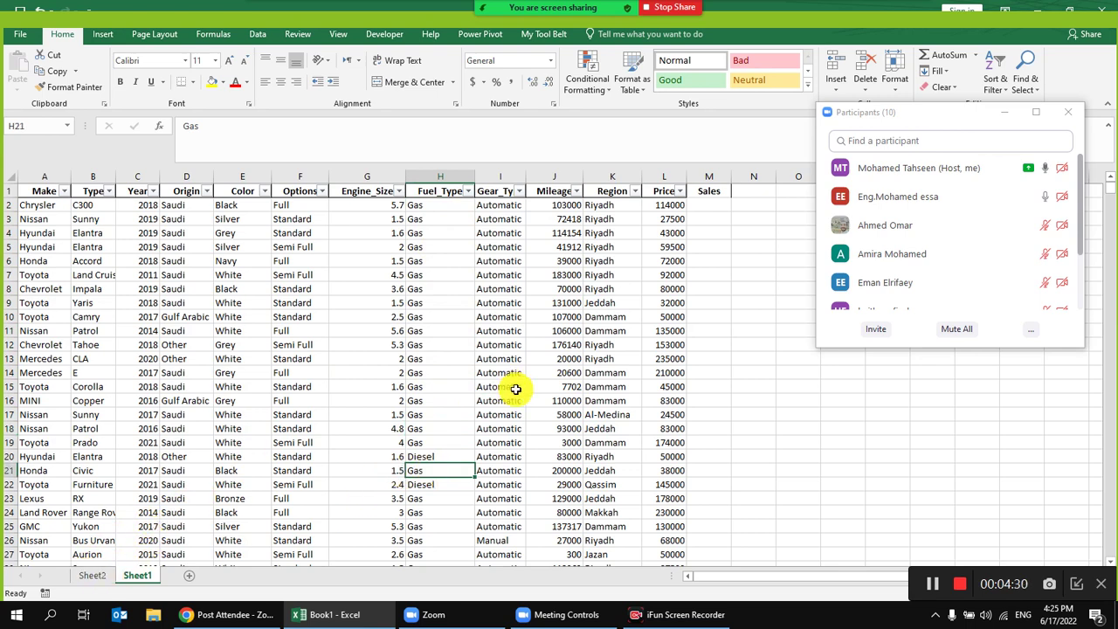
Step: Highlight the Origin entries on Sheet1, return to Sheet2 and move the meeting's participants list clear of the PivotTable fields
drag(189, 206, 186, 456)
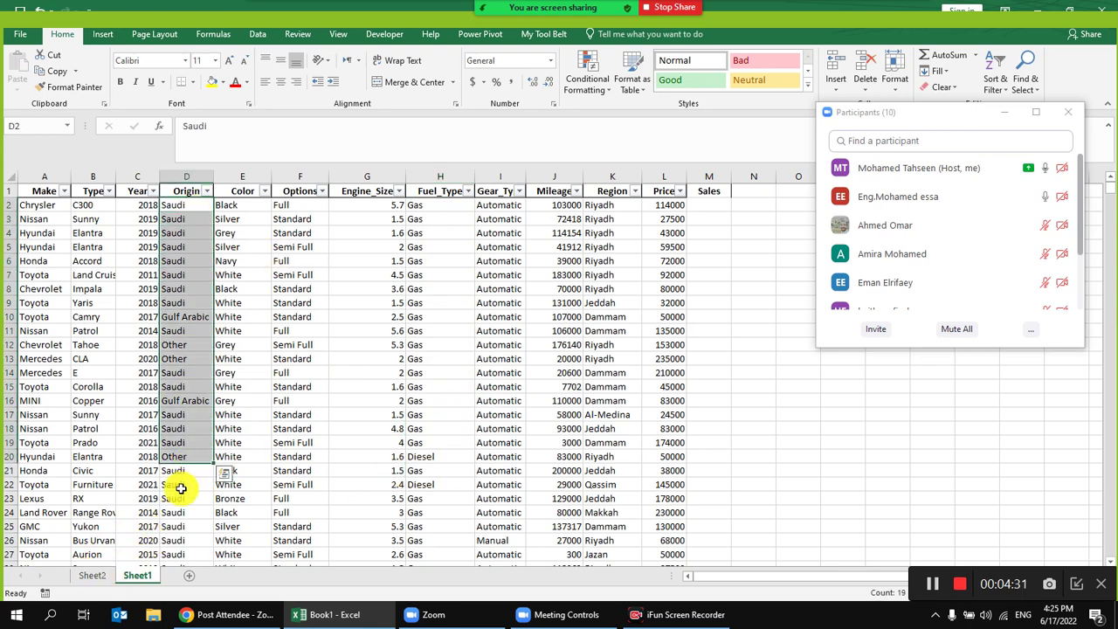
click(93, 579)
drag(906, 120, 741, 85)
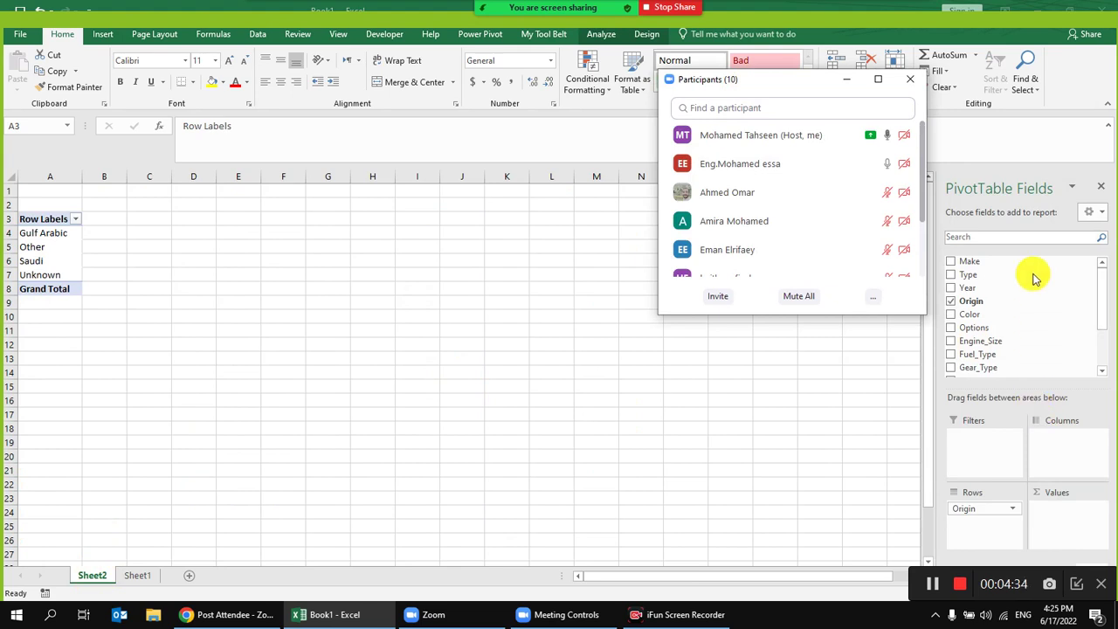
Step: Check the Fuel_Type entries on Sheet1, return to Sheet2 and read the meeting chat
click(136, 576)
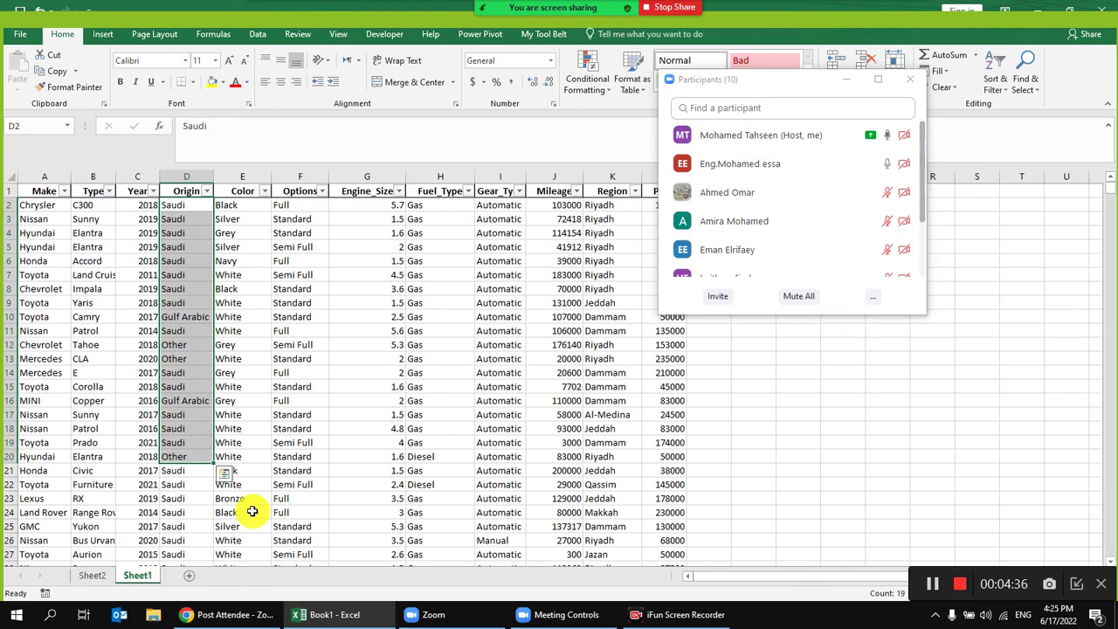
drag(441, 207, 443, 256)
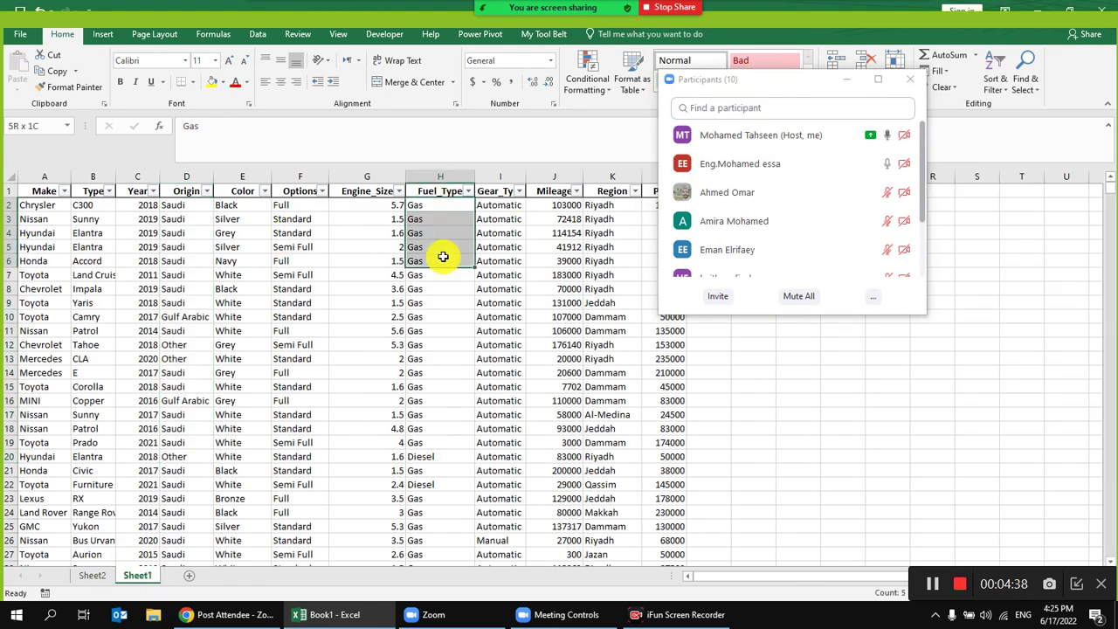
click(93, 576)
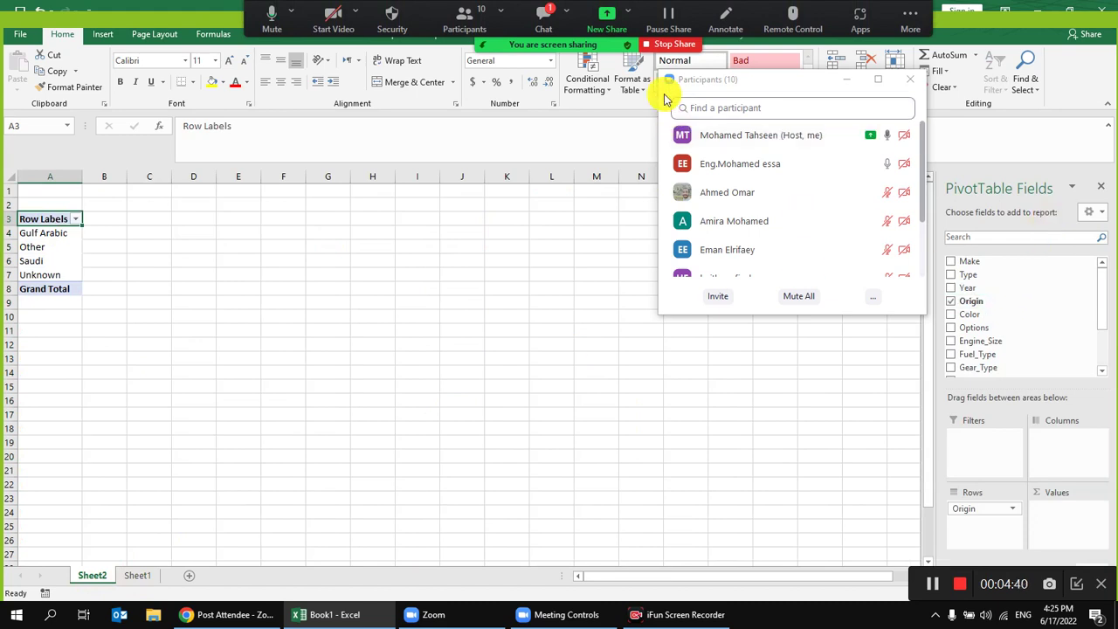
click(544, 12)
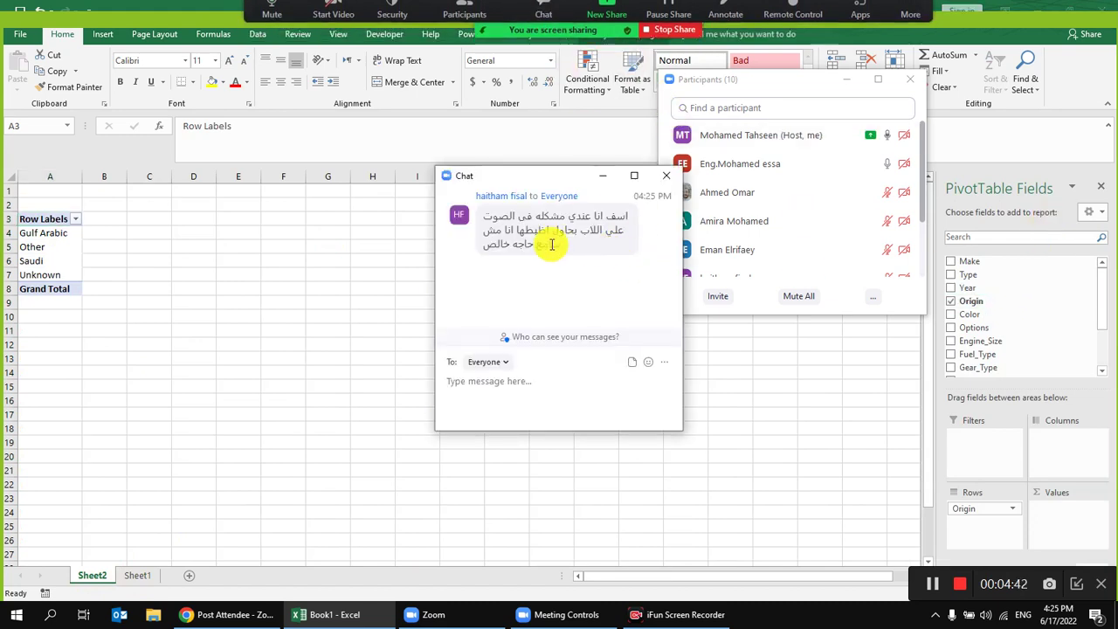
click(666, 176)
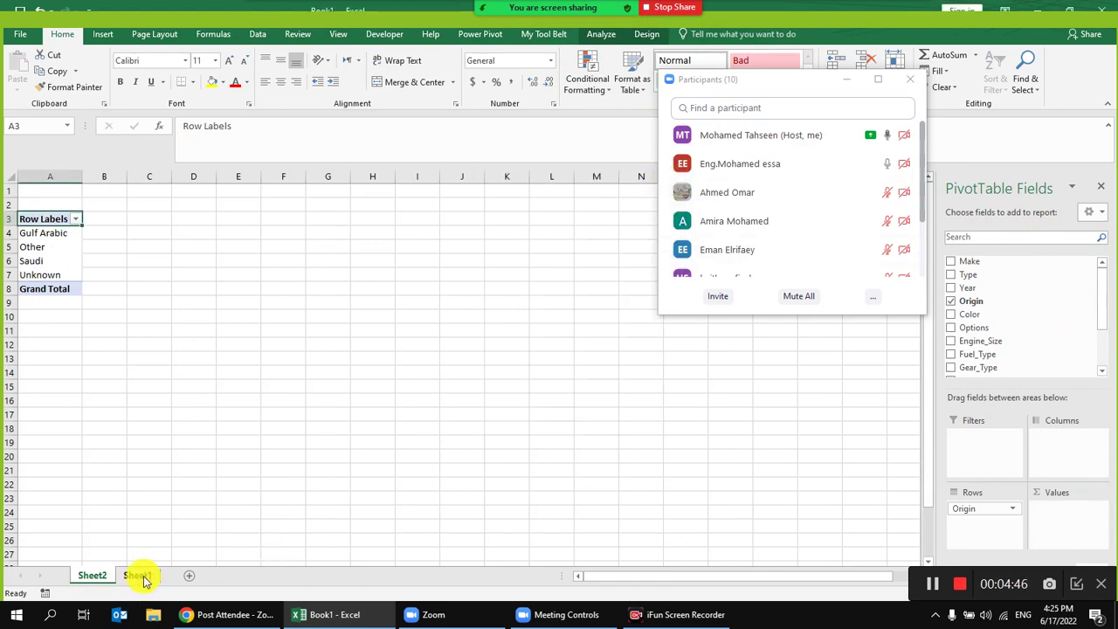
Step: Add the Fuel_Type field to the pivot table's values on Sheet2 as a count
click(143, 577)
click(90, 578)
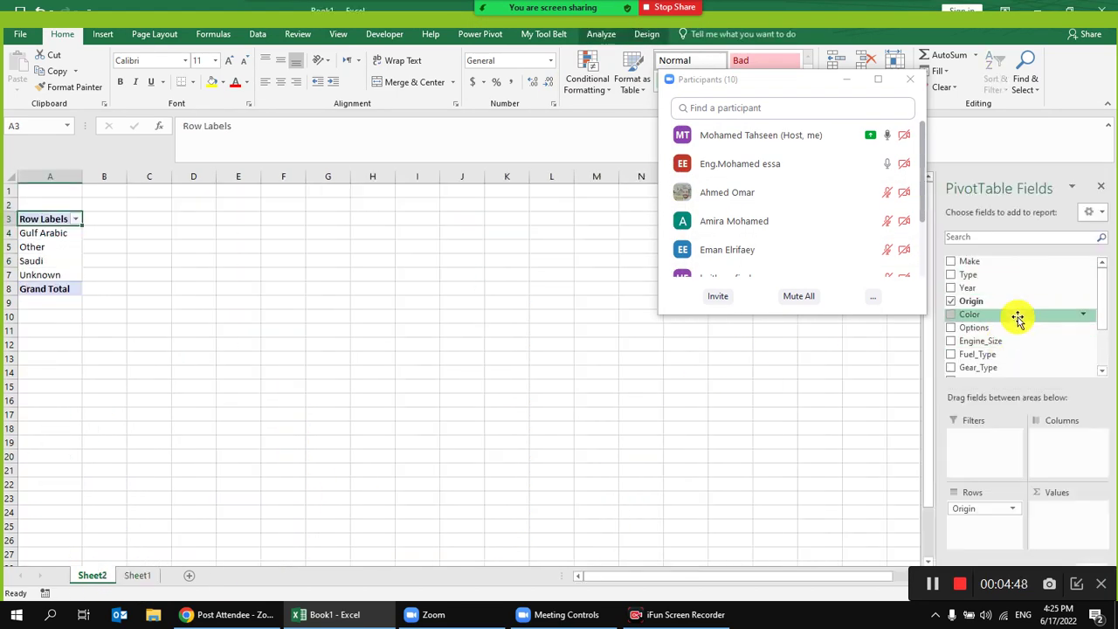
drag(1009, 356, 1058, 516)
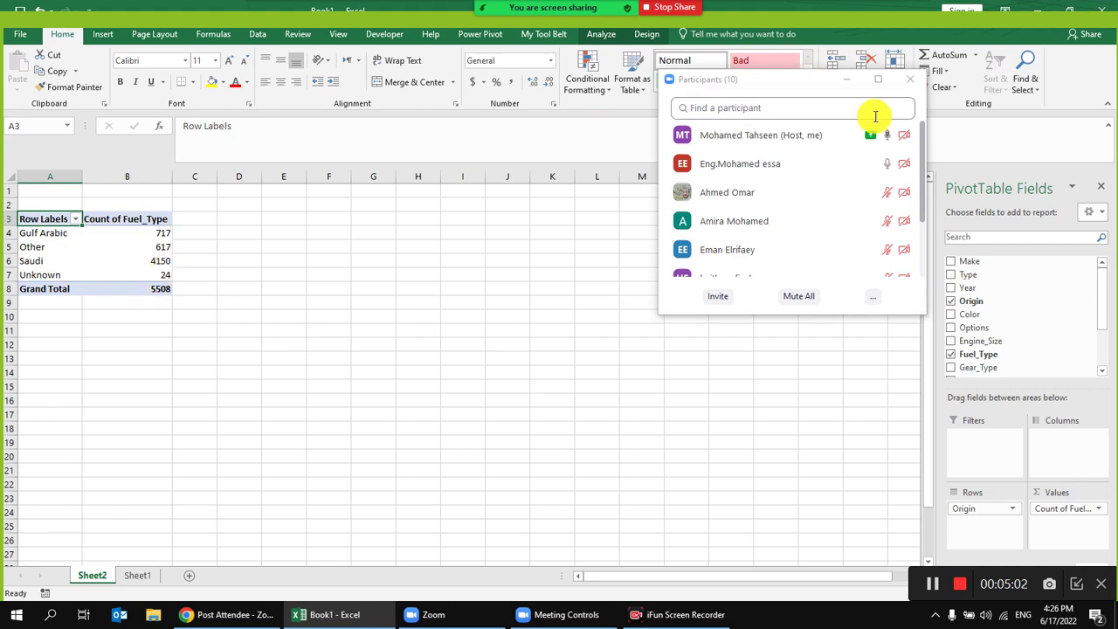
Step: Close the meeting's participants list
click(910, 78)
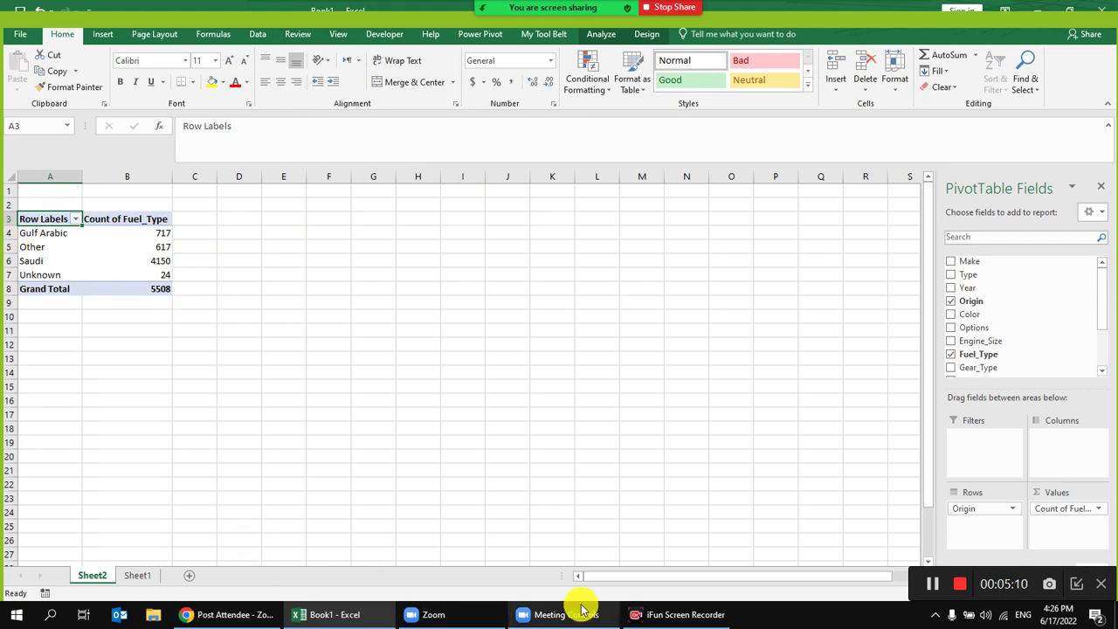
click(488, 609)
click(469, 612)
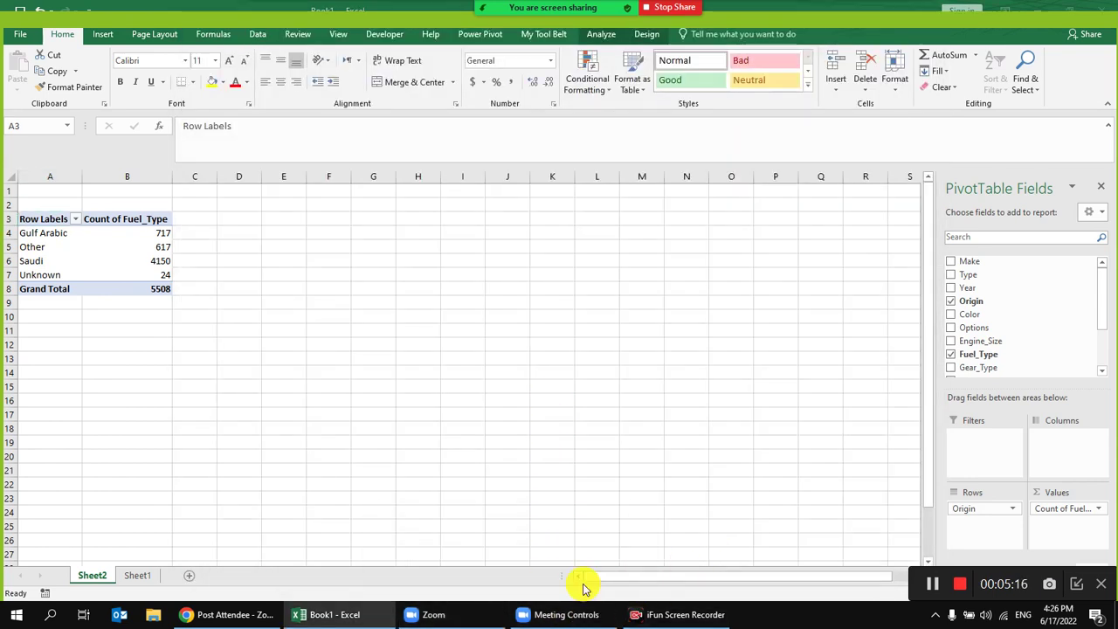
mouse_move(476, 620)
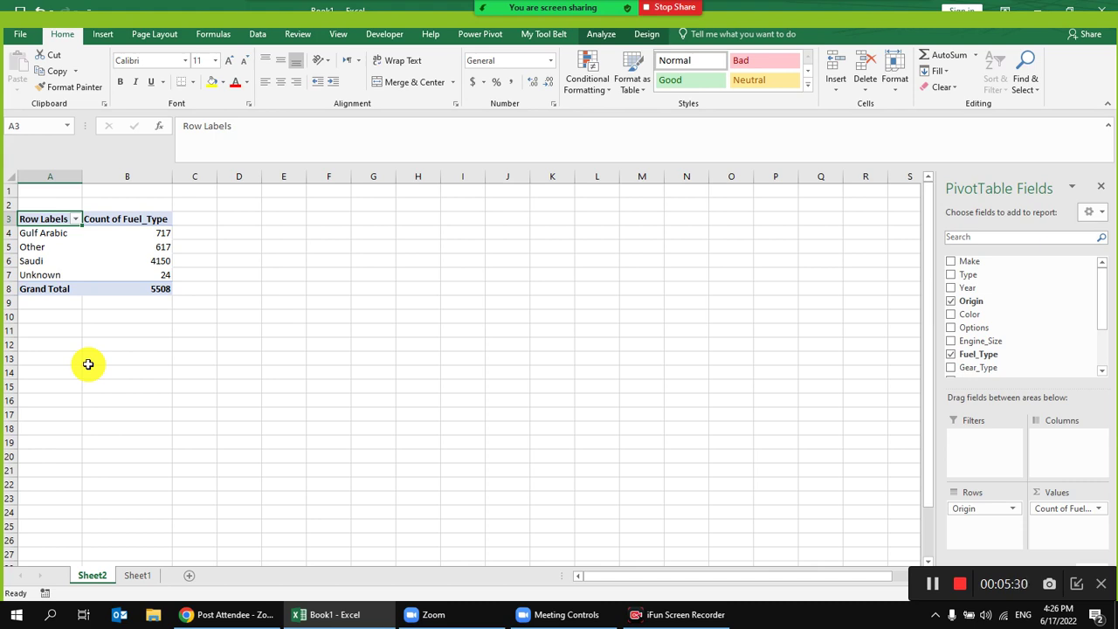
Step: Move the whole pivot table up two rows so that it starts in cell A1 on Sheet2
mouse_move(154, 278)
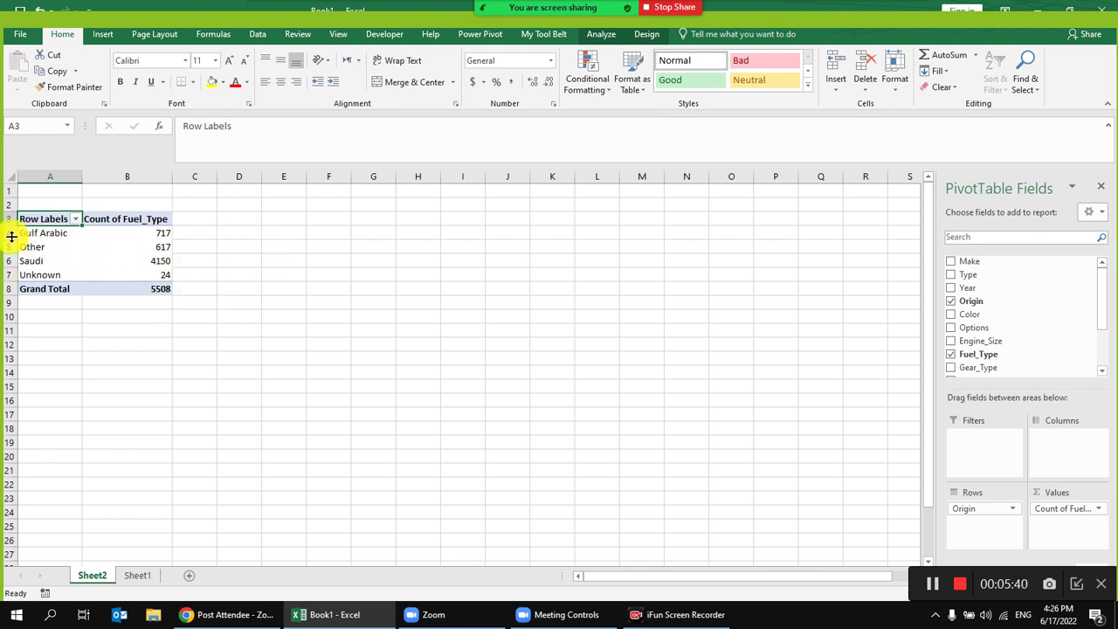
drag(53, 219, 155, 288)
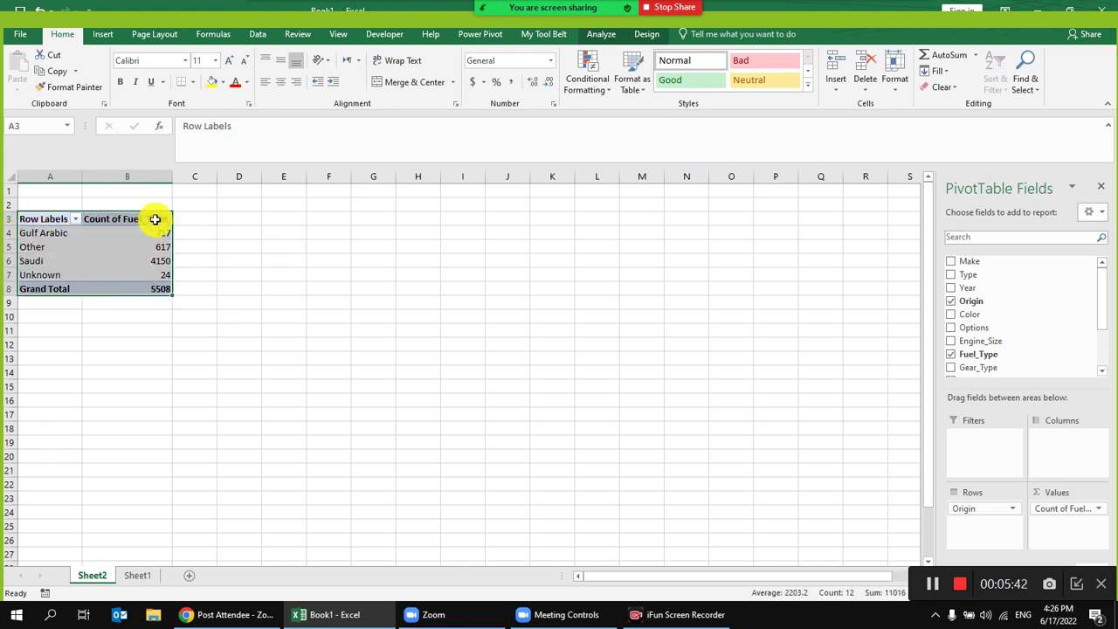
click(150, 210)
drag(69, 218, 142, 295)
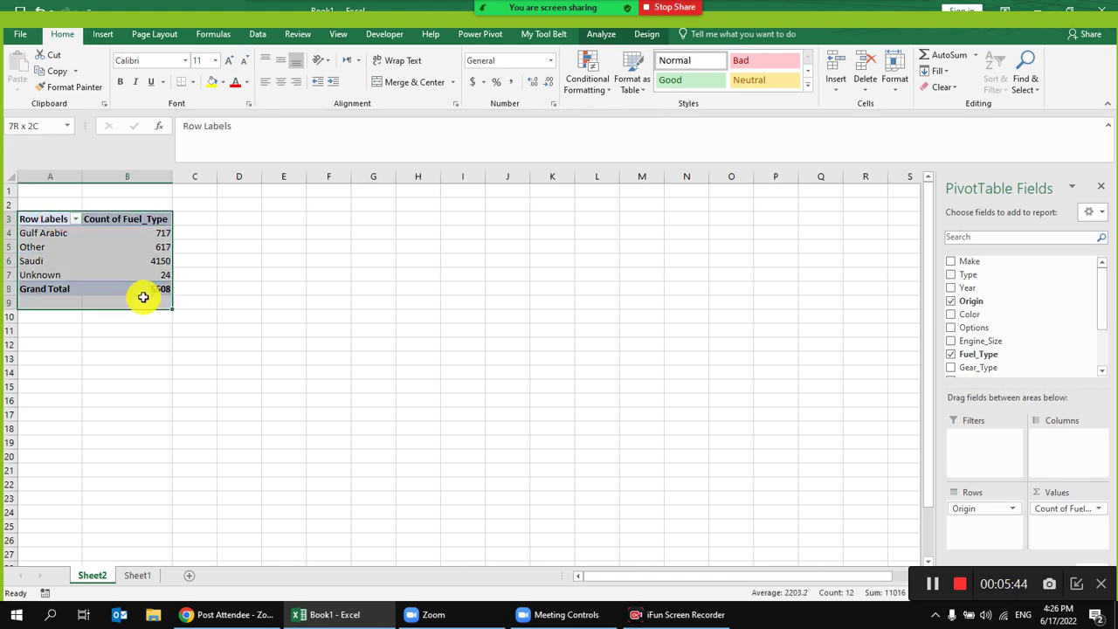
click(134, 213)
drag(50, 218, 148, 292)
drag(134, 212, 132, 192)
click(227, 314)
Step: Sort the pivot table's Count of Fuel_Type values from largest to smallest
click(136, 207)
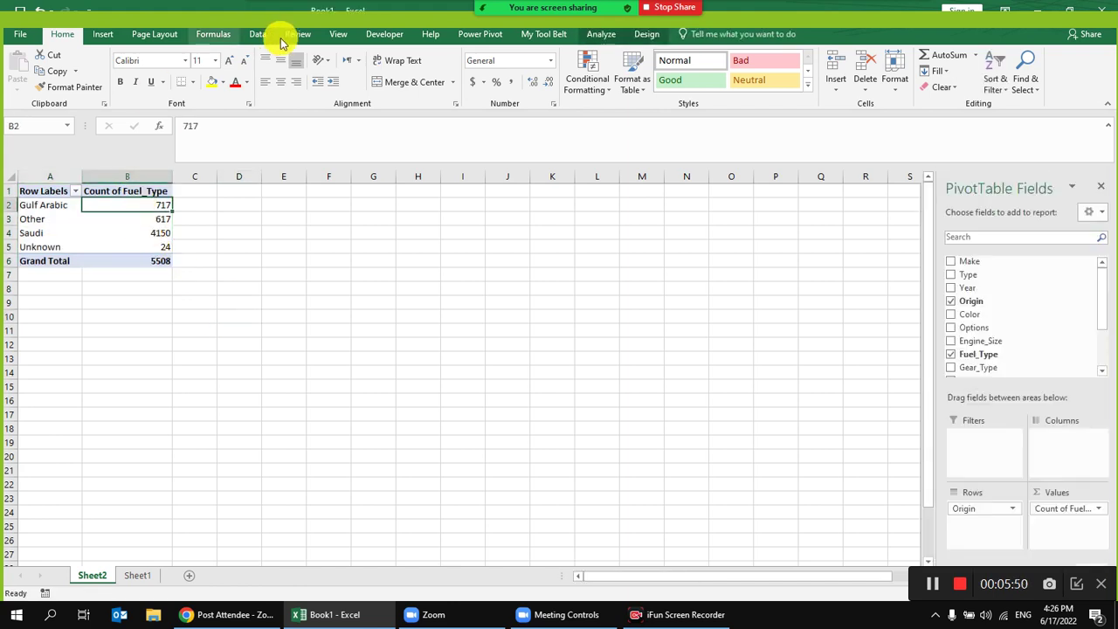
click(103, 34)
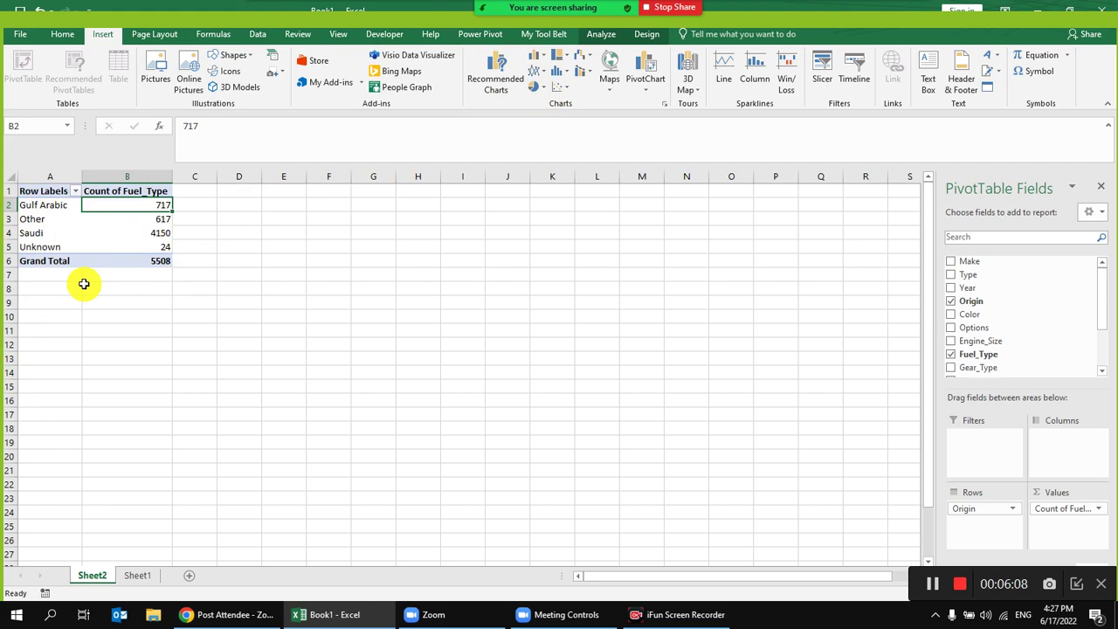
right_click(151, 213)
mouse_move(253, 285)
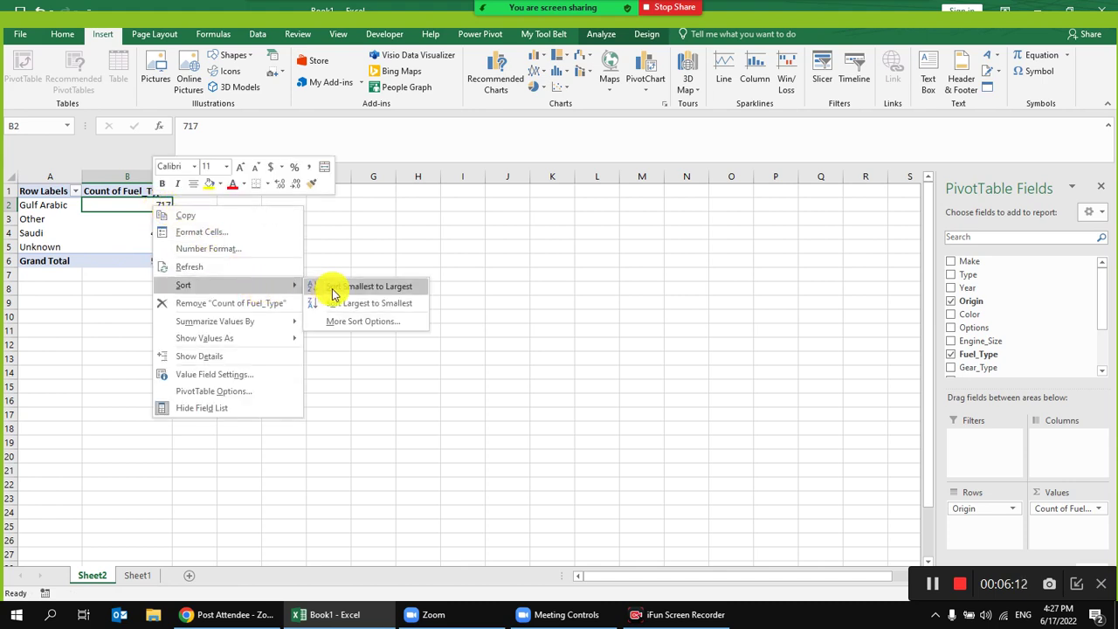
click(336, 303)
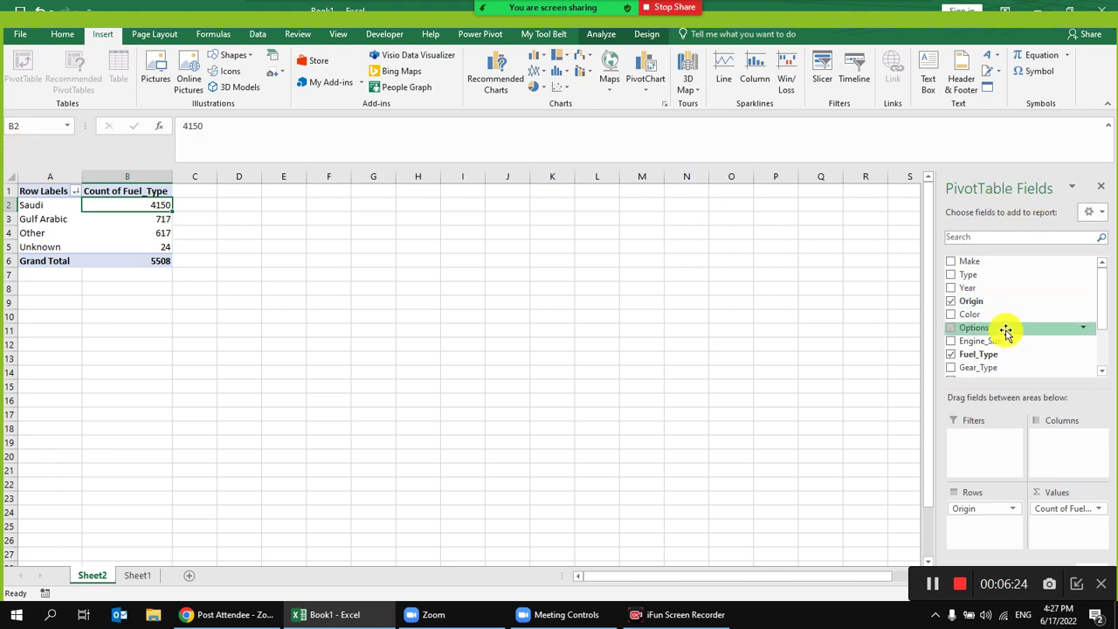
Step: Add the Fuel_Type field to the pivot table's columns and centre the contents of columns B to D
drag(1004, 353, 1053, 442)
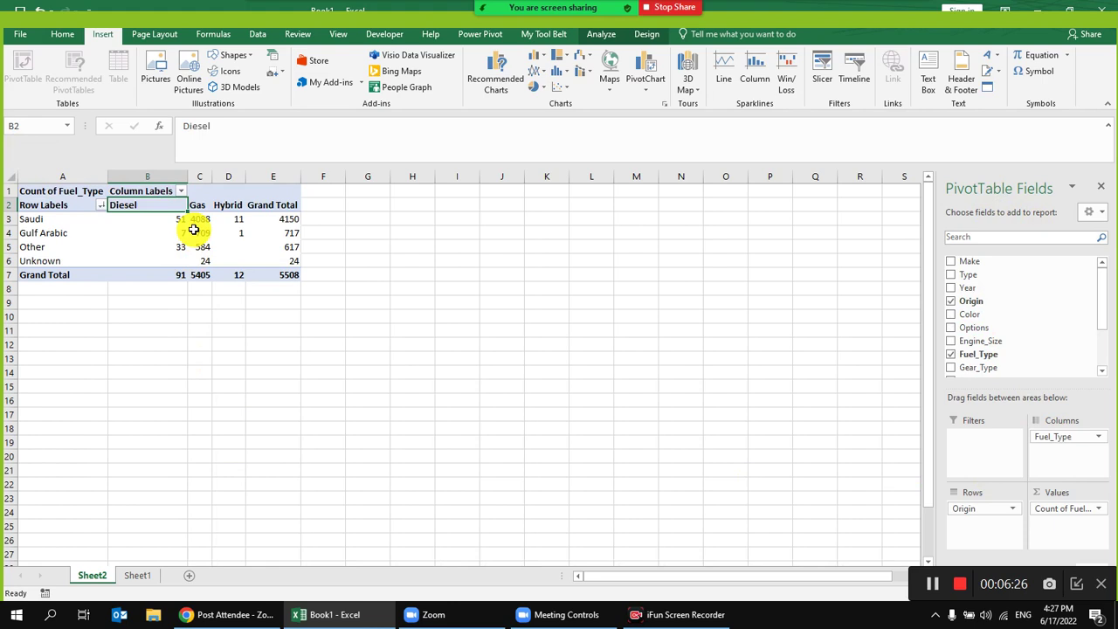
click(236, 345)
drag(163, 180, 229, 177)
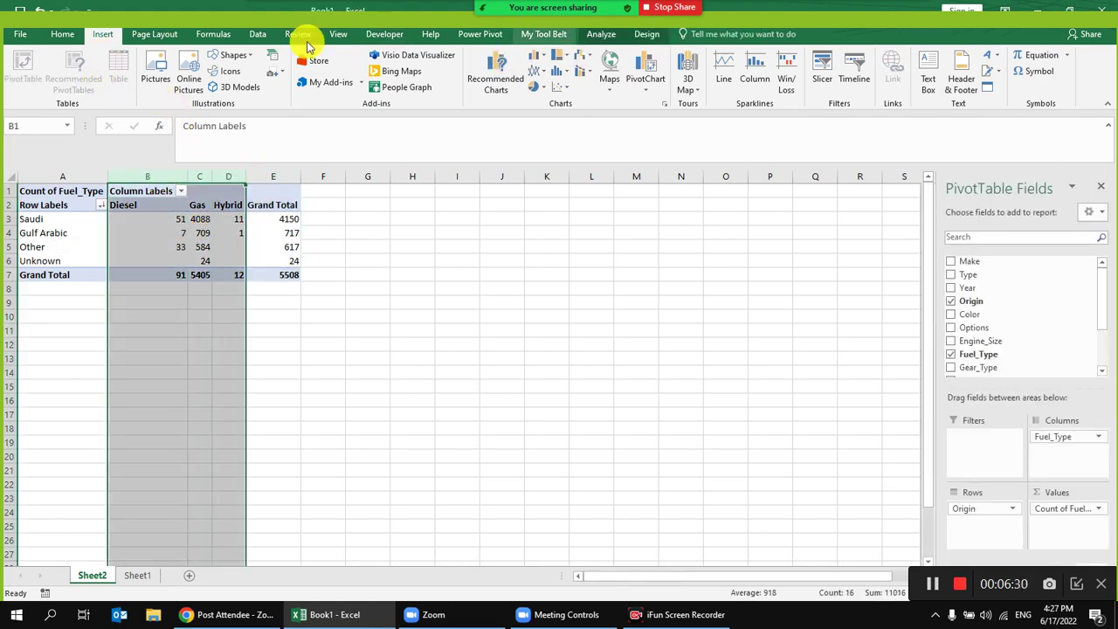
click(50, 37)
click(280, 81)
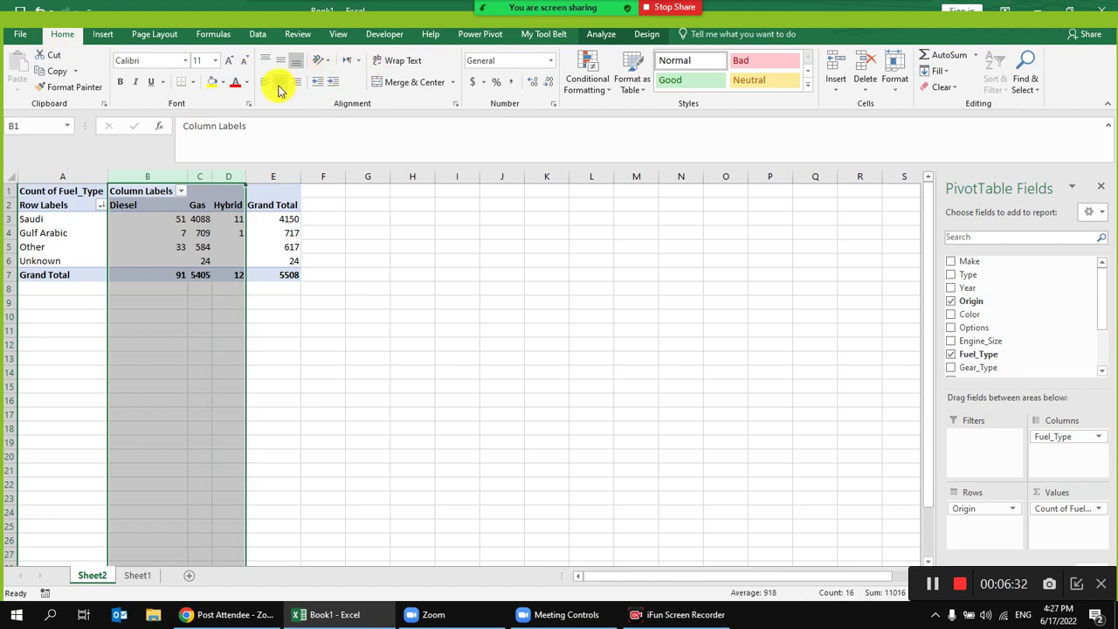
click(266, 375)
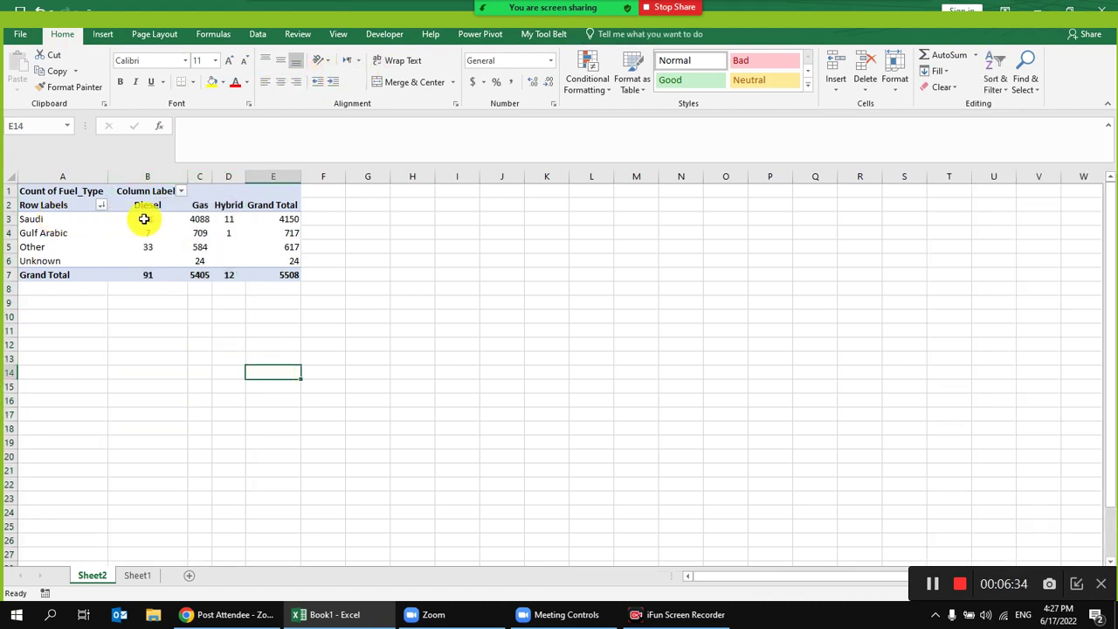
Step: Turn off the pivot table's grand totals for both rows and columns
mouse_move(163, 219)
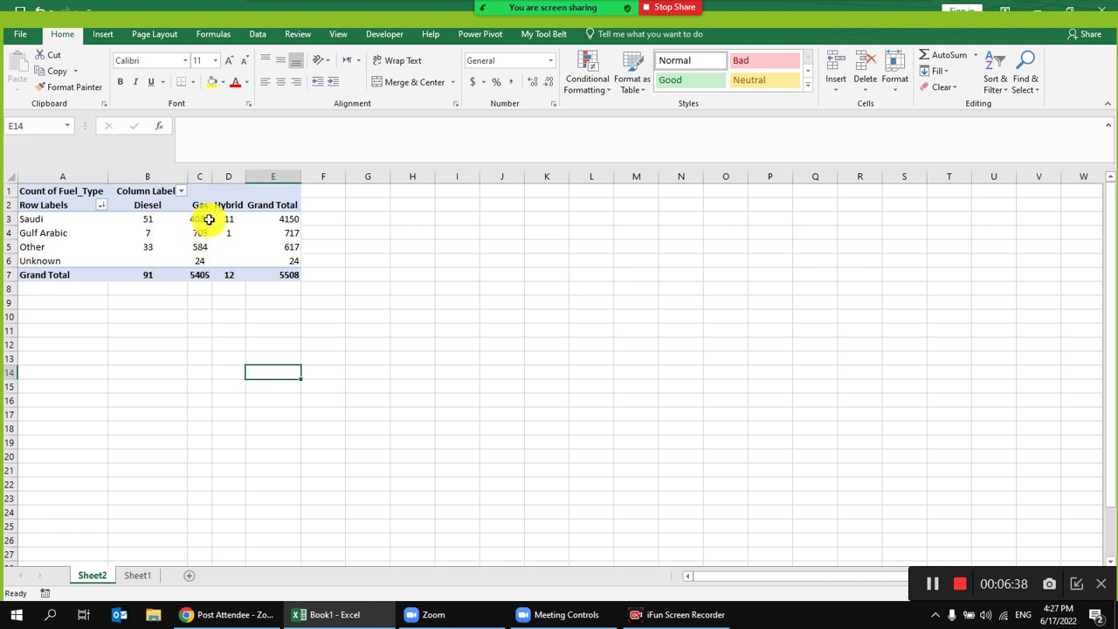
click(267, 233)
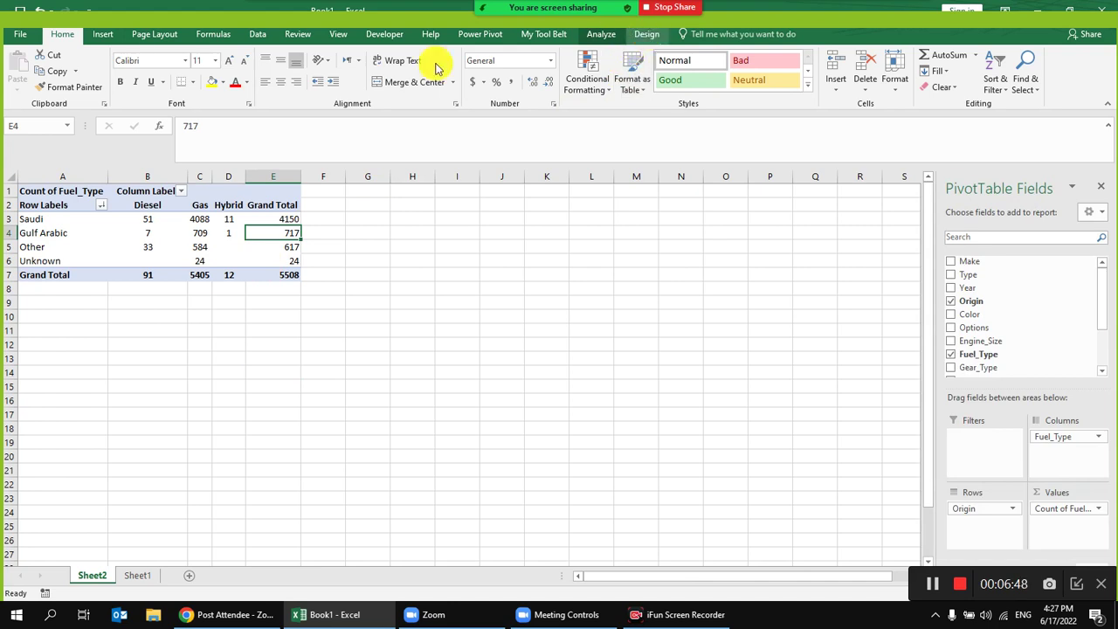
click(647, 34)
click(94, 70)
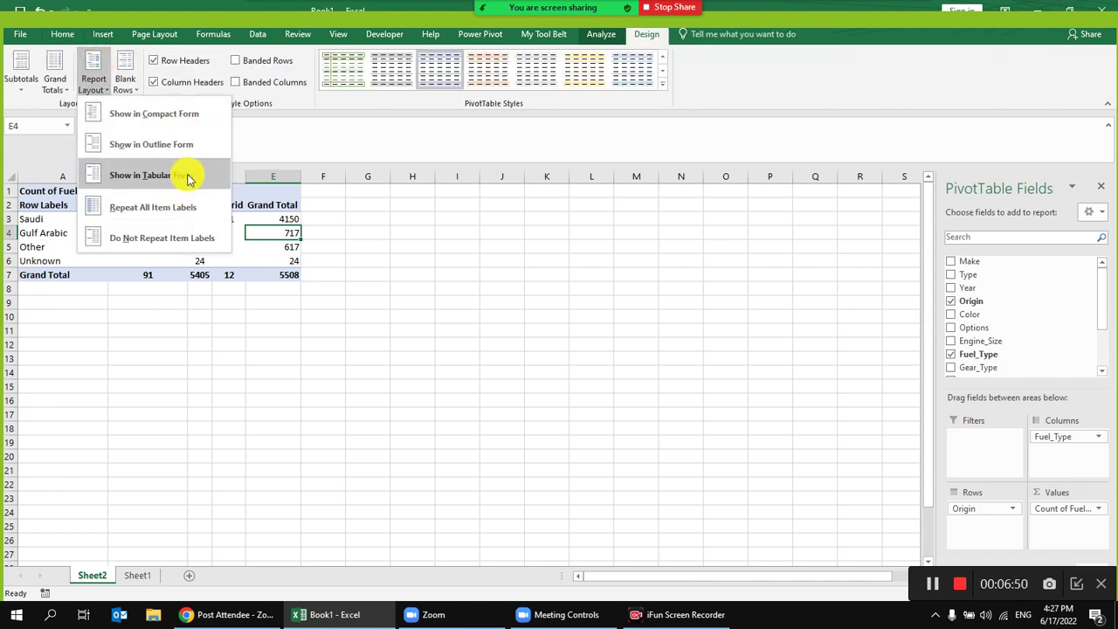
click(56, 74)
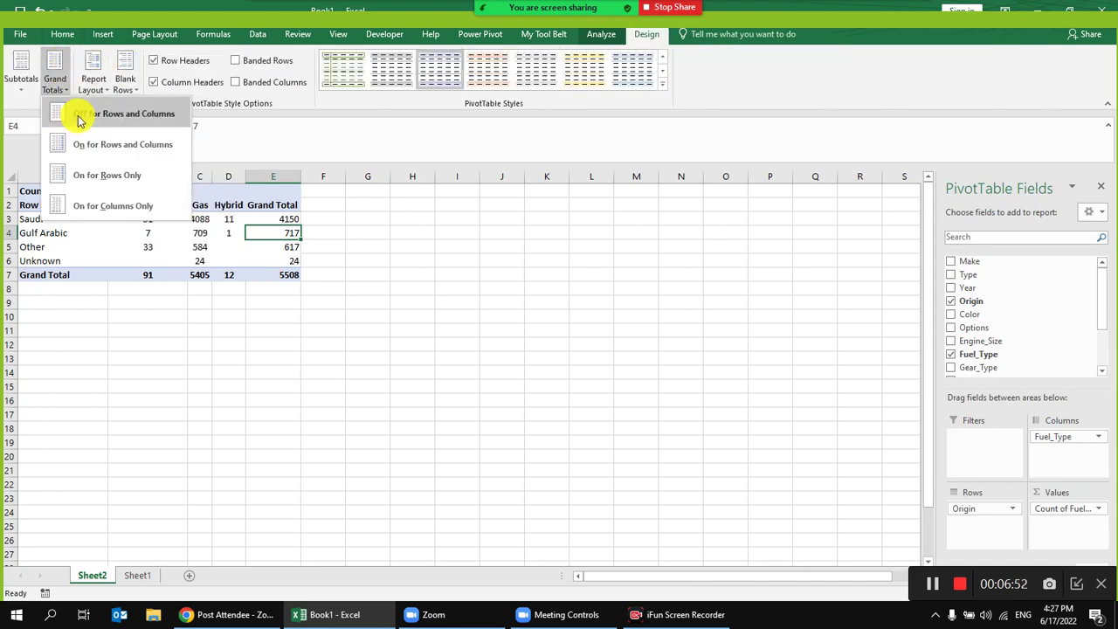
click(78, 115)
click(349, 356)
Step: Insert a 2-D pie chart from the pivot table, place it beside the table and enlarge it to about columns E to M, rows 1 to 18
click(166, 247)
click(166, 233)
click(105, 35)
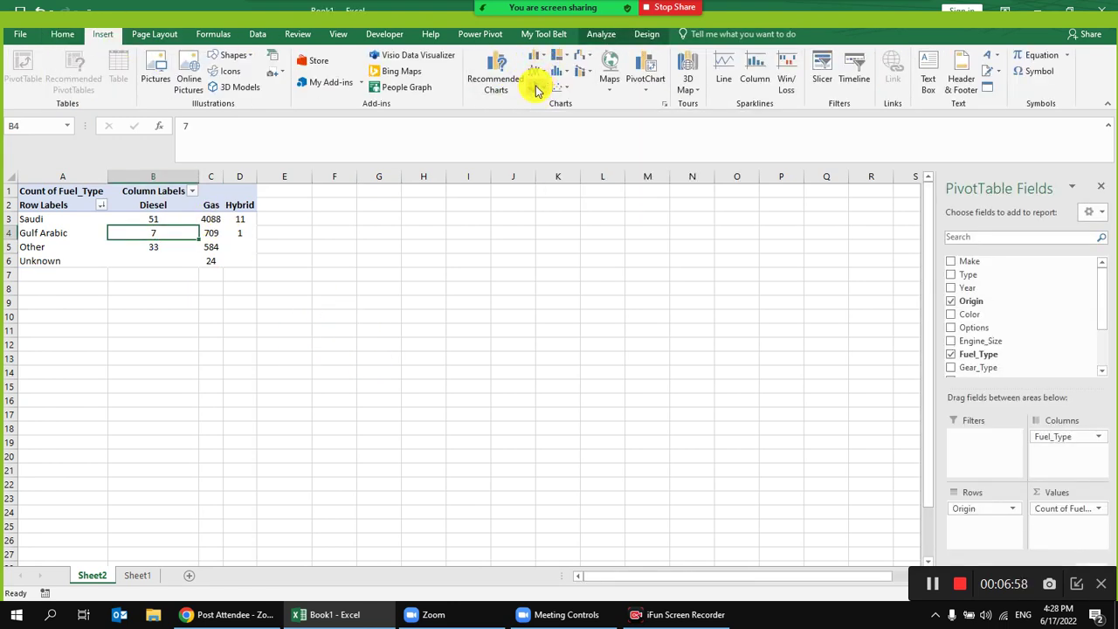
click(534, 86)
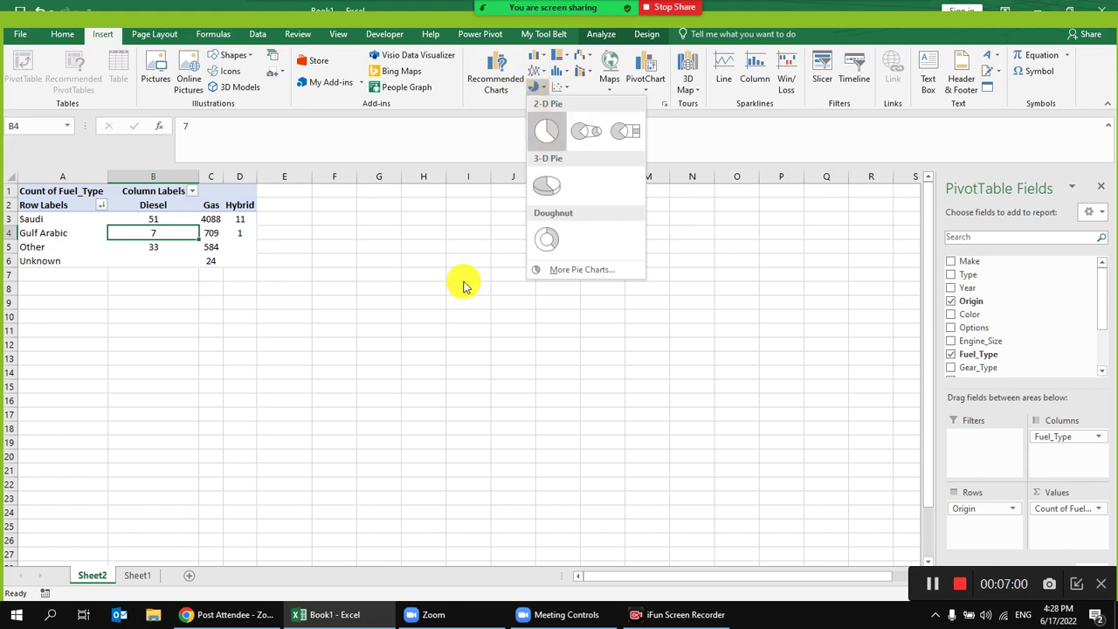
click(546, 131)
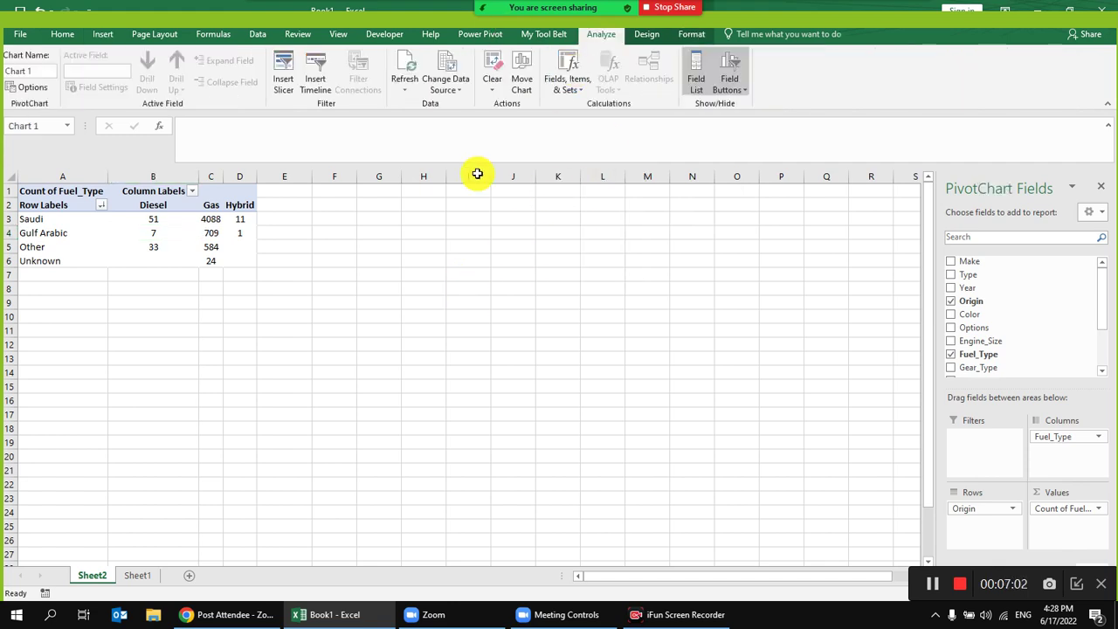
drag(524, 312, 489, 209)
drag(606, 384, 679, 436)
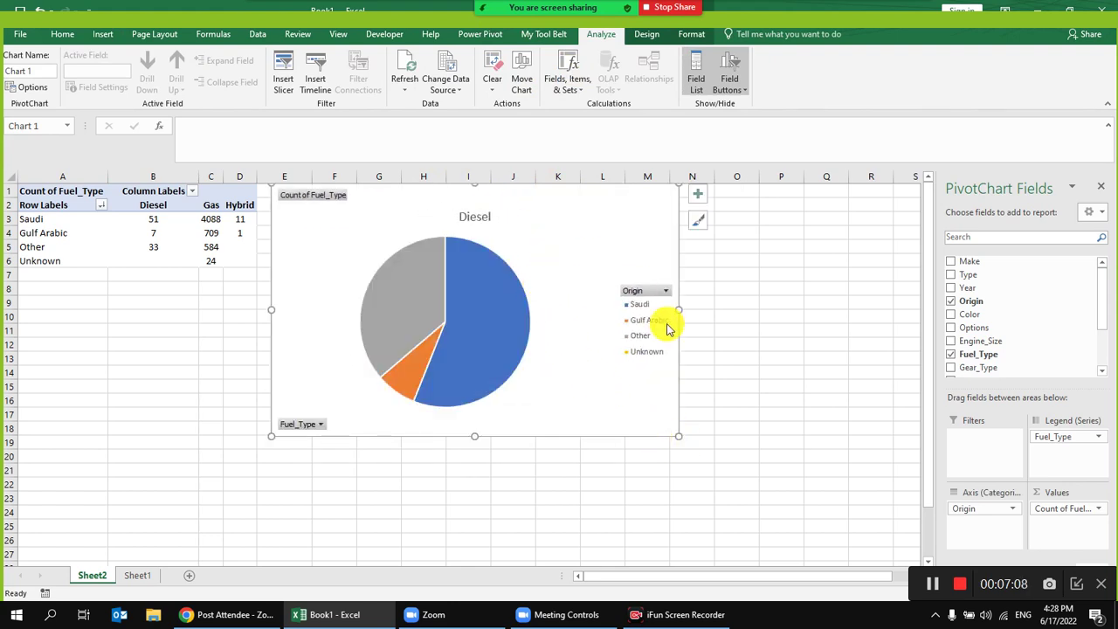
Step: Check the pie chart's Origin filter, shift the chart down and delete it
click(666, 290)
click(559, 267)
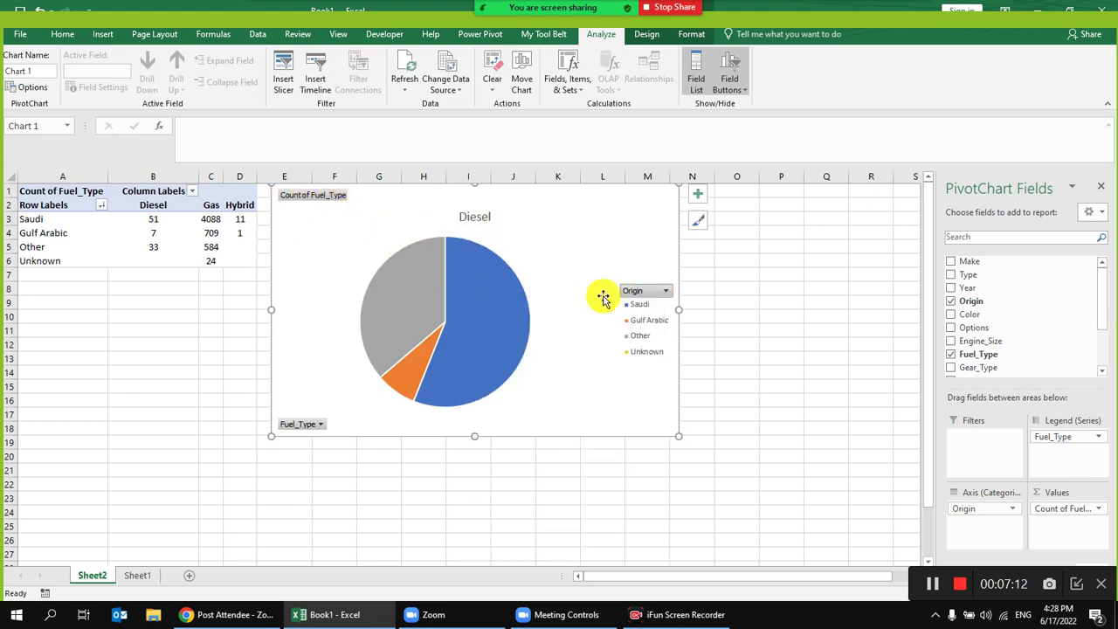
drag(653, 202, 655, 273)
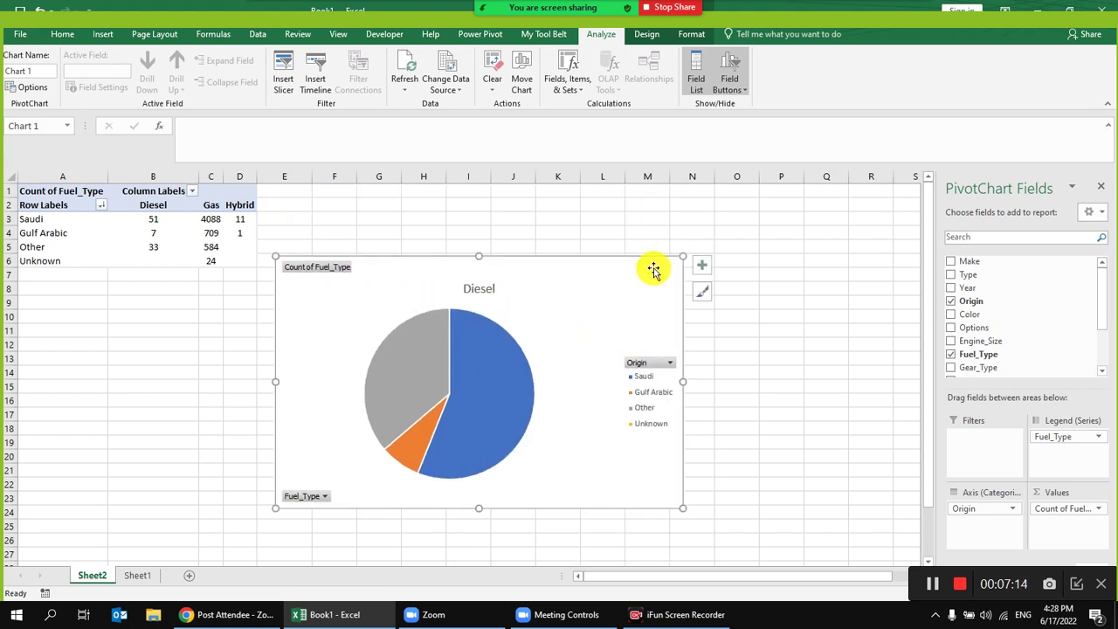
key(Delete)
Step: Insert a 2-D pie chart from pivot table range A2:D6, enlarge it and place it beside the table at about columns E to N
click(155, 218)
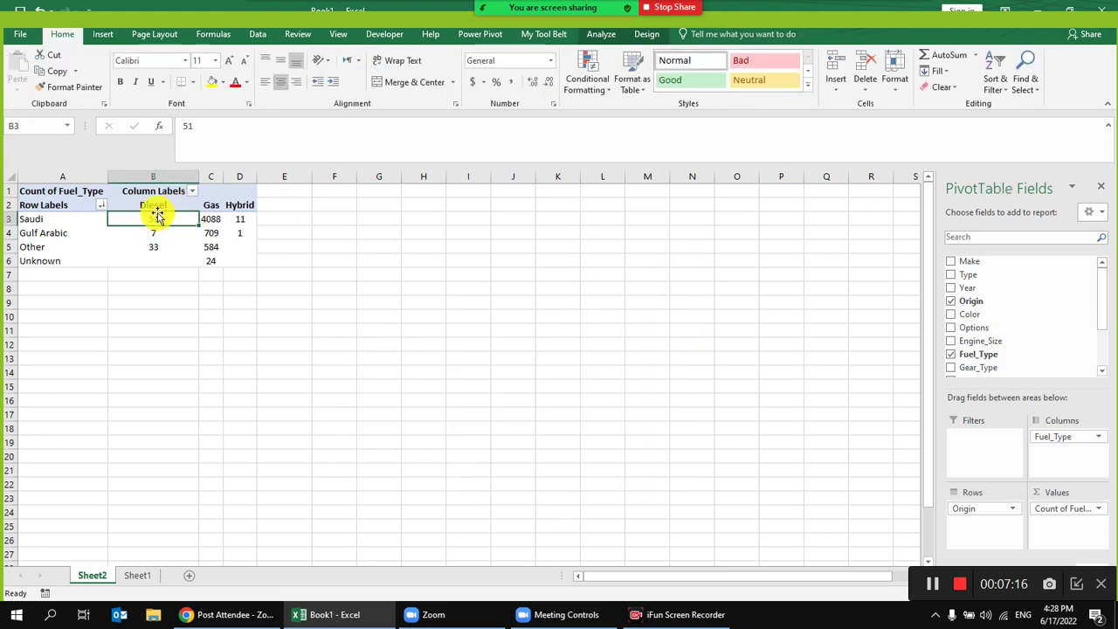
click(103, 35)
drag(54, 204, 236, 262)
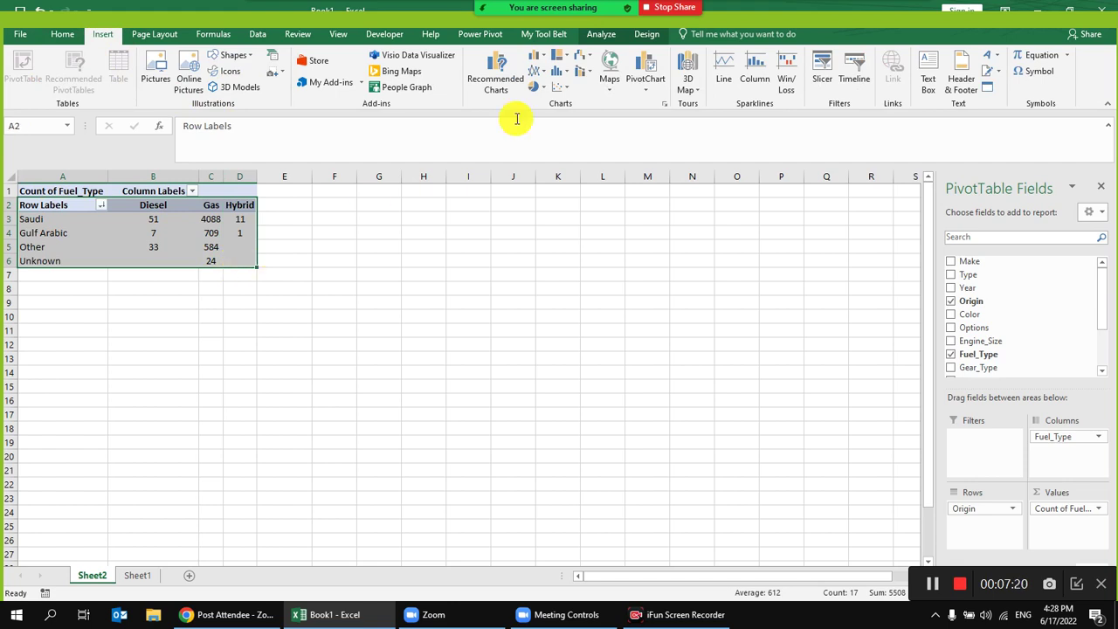
click(535, 85)
click(545, 135)
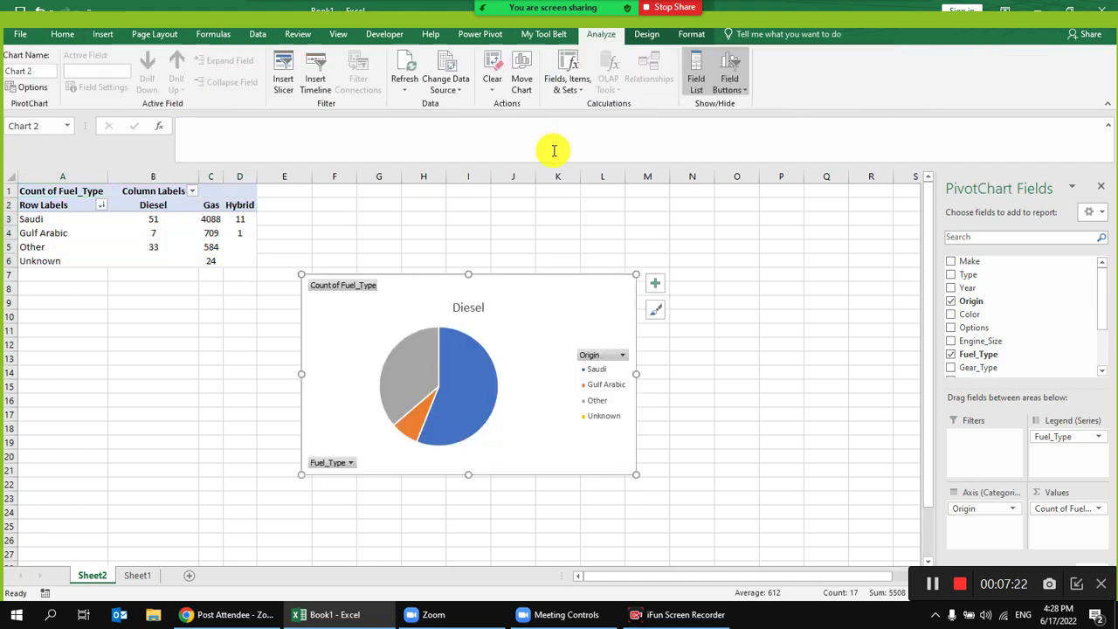
drag(703, 507, 721, 529)
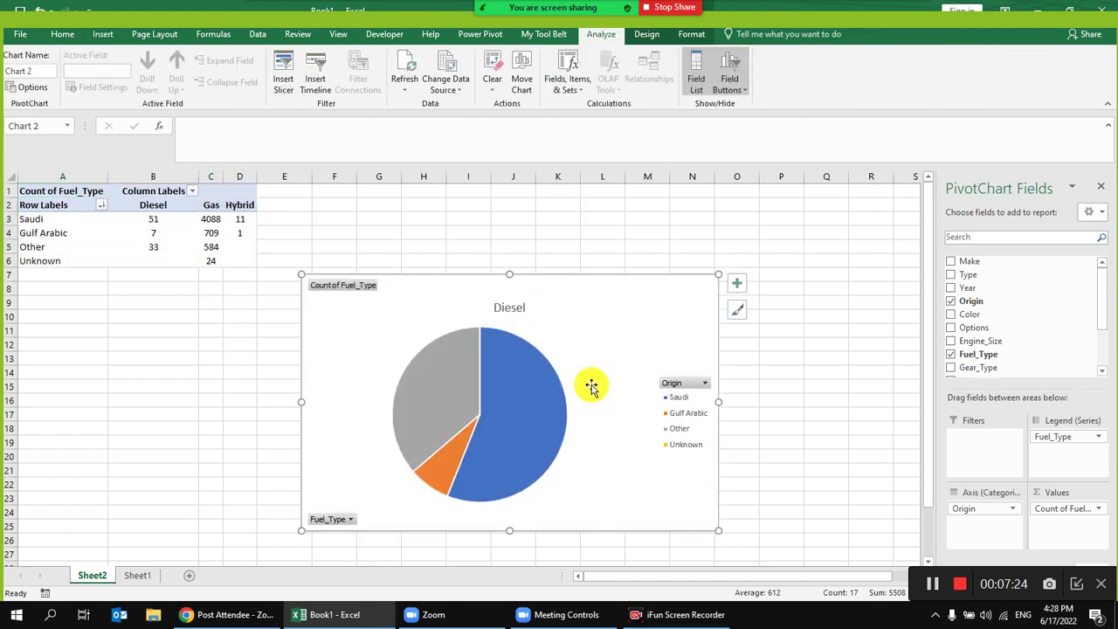
drag(573, 292, 574, 212)
Step: Check the pie chart's Fuel_Type filter and enlarge the chart to about columns E to P, rows 1 to 26
click(353, 439)
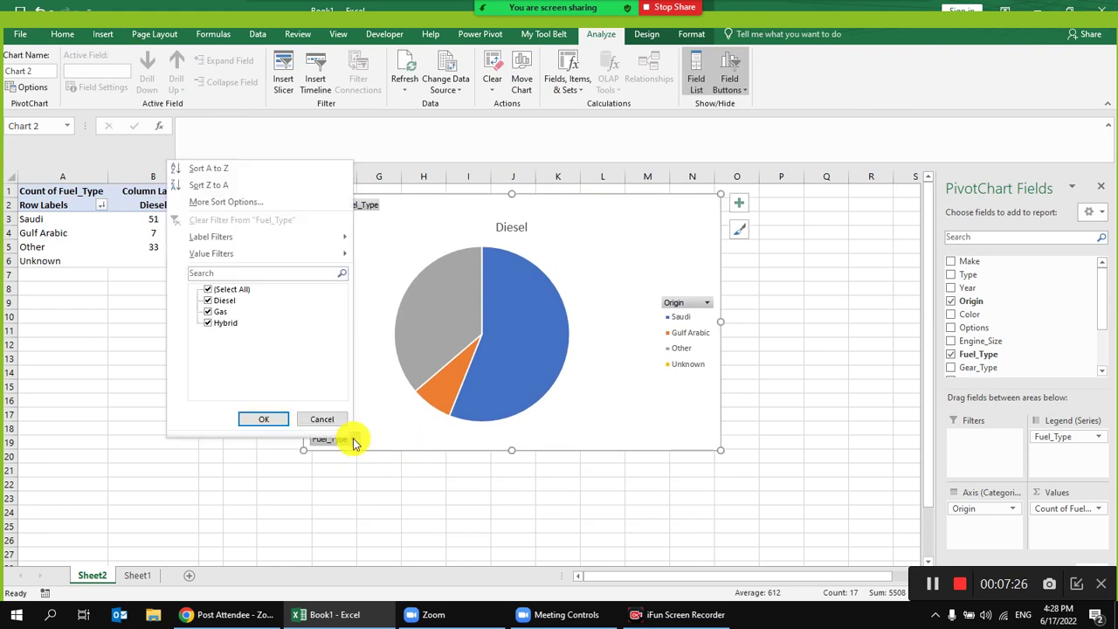
click(323, 418)
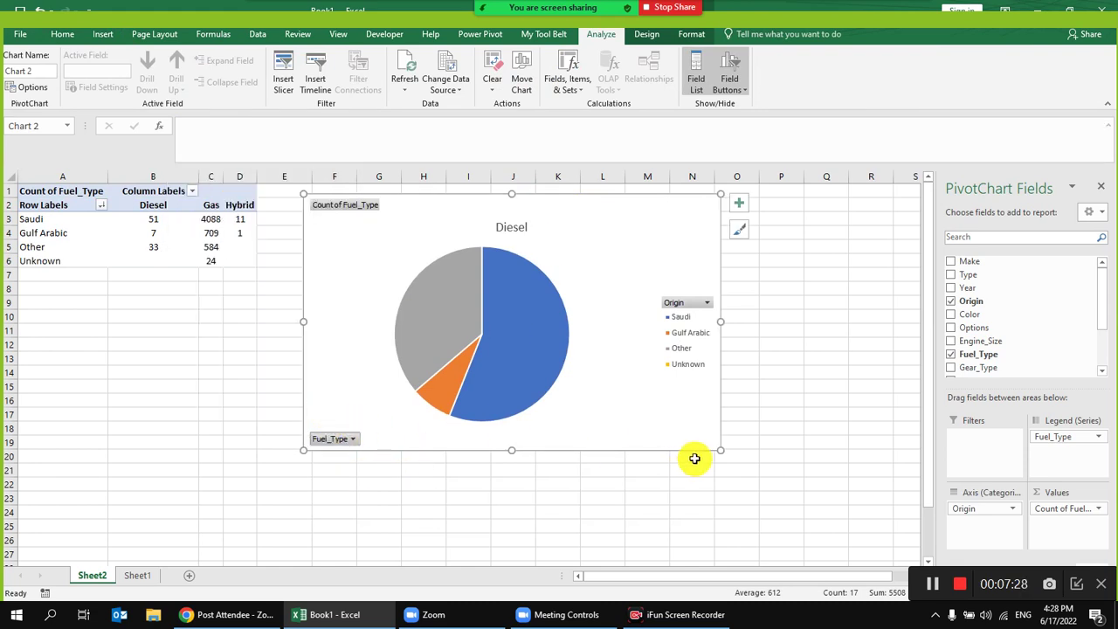
drag(721, 450, 800, 541)
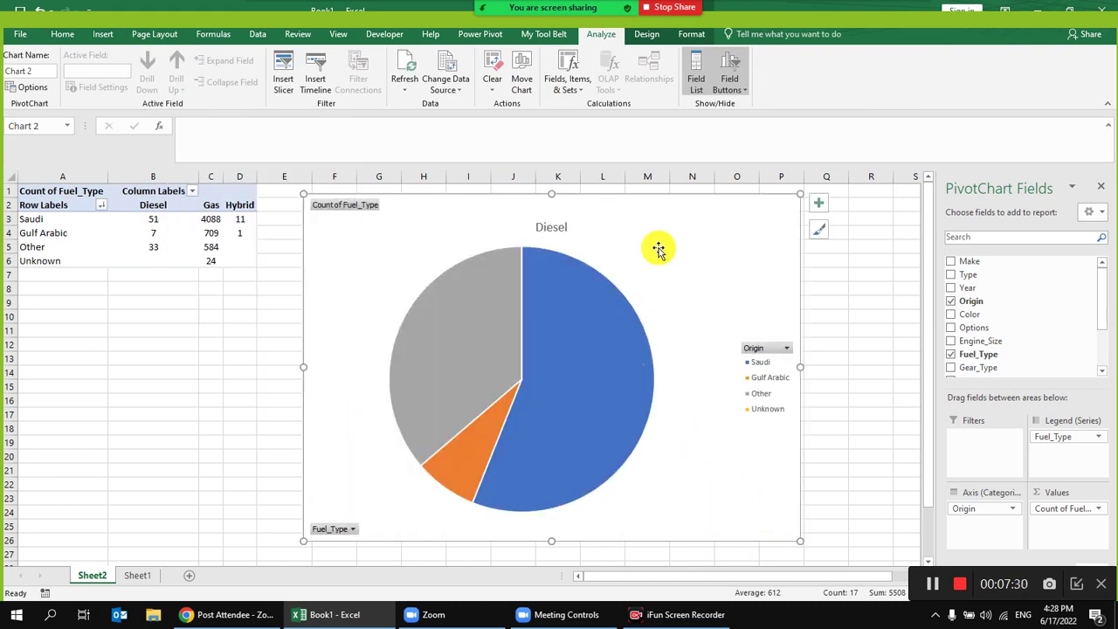
Step: View the pie slices' Show Detail field list, dismiss it and select the chart title
click(576, 291)
double_click(573, 280)
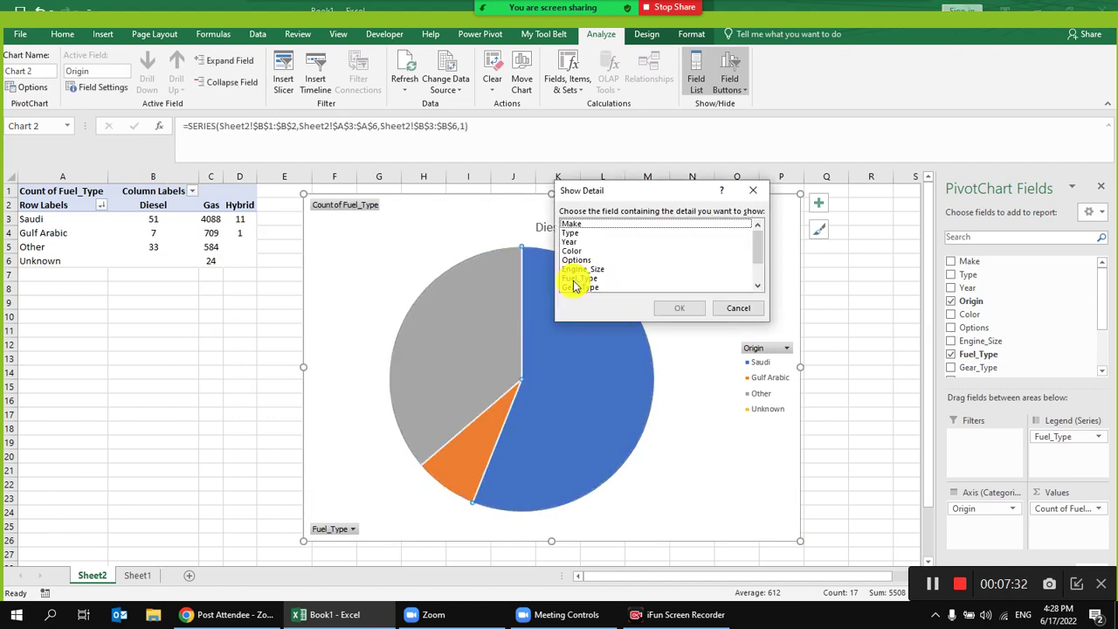
click(739, 306)
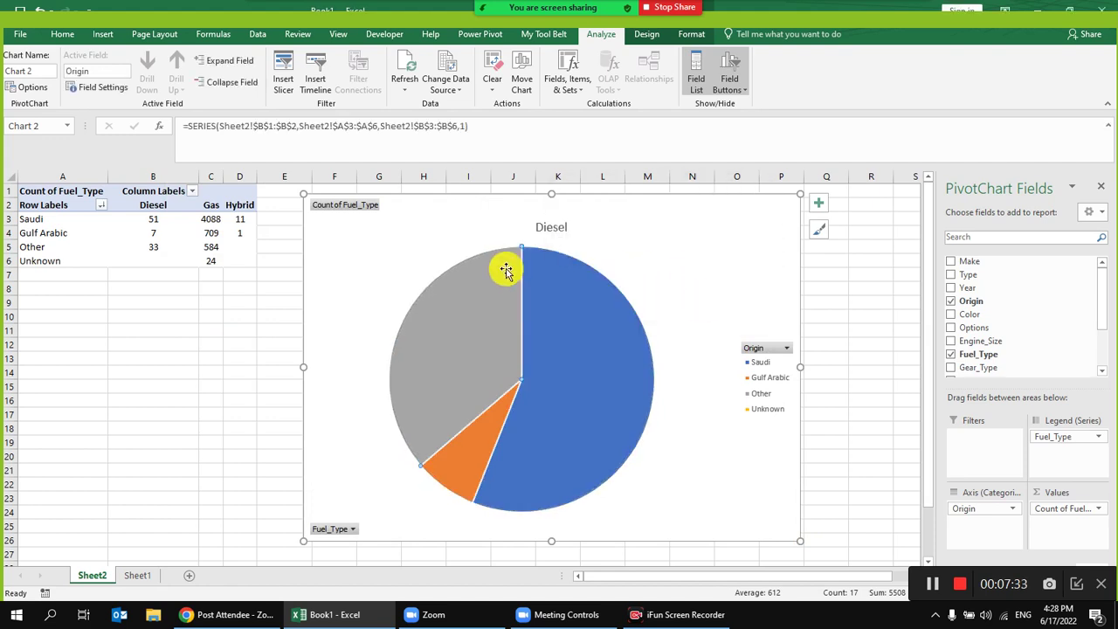
click(542, 227)
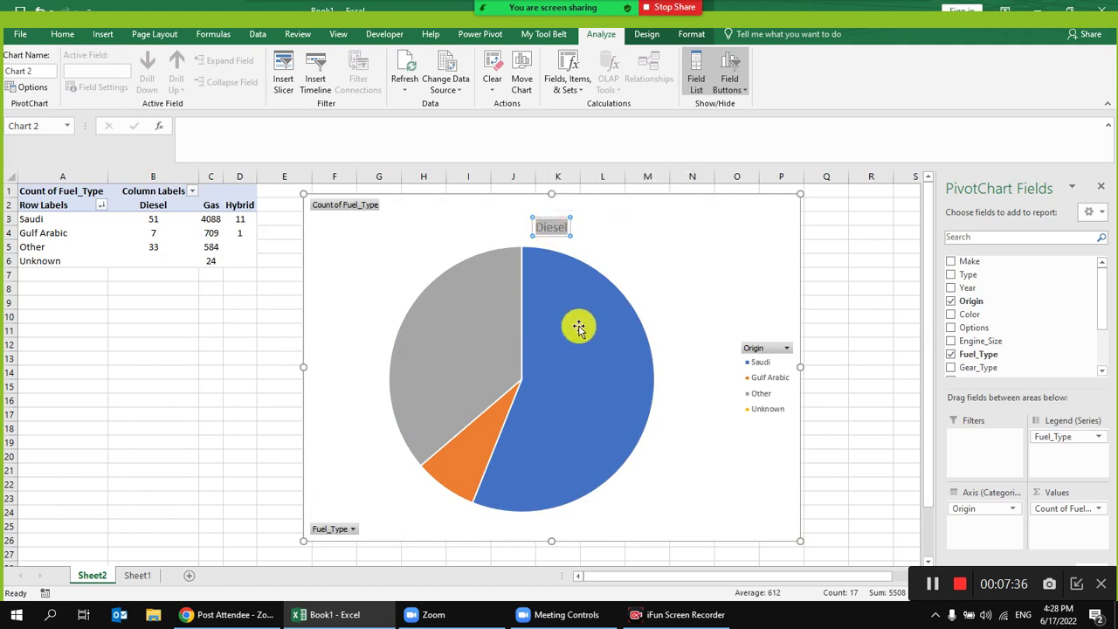
click(563, 297)
Step: Apply the dark-background chart style to the pie chart and delete the chart
click(653, 37)
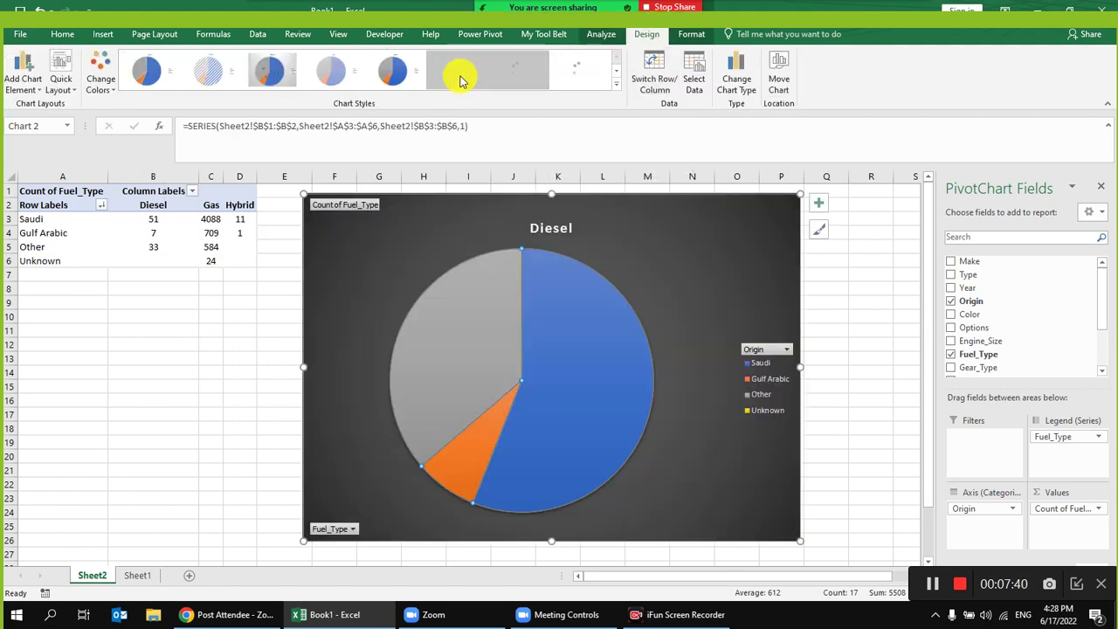
click(518, 70)
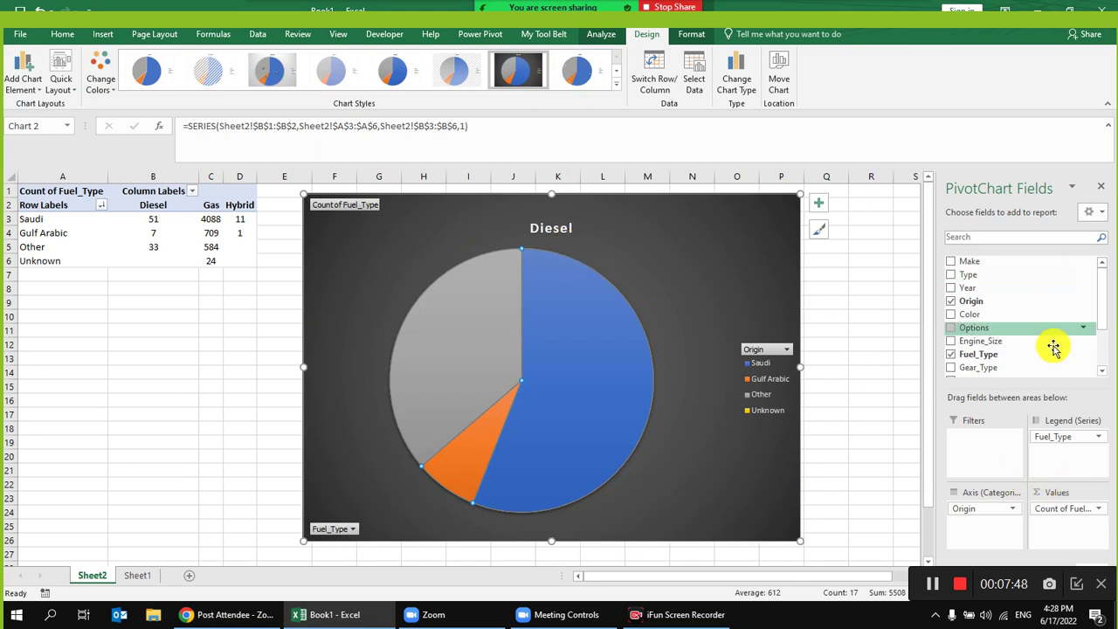
click(761, 216)
key(Delete)
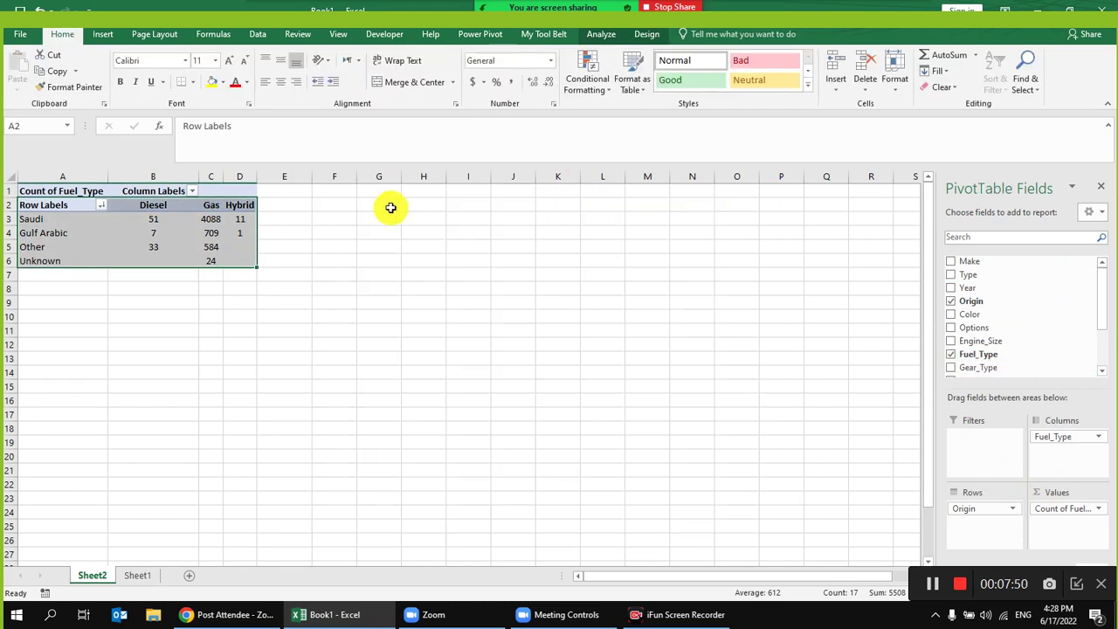
Step: Rearrange the pivot table so Fuel_Type is in the rows and Origin is in the columns
drag(1071, 443, 1051, 464)
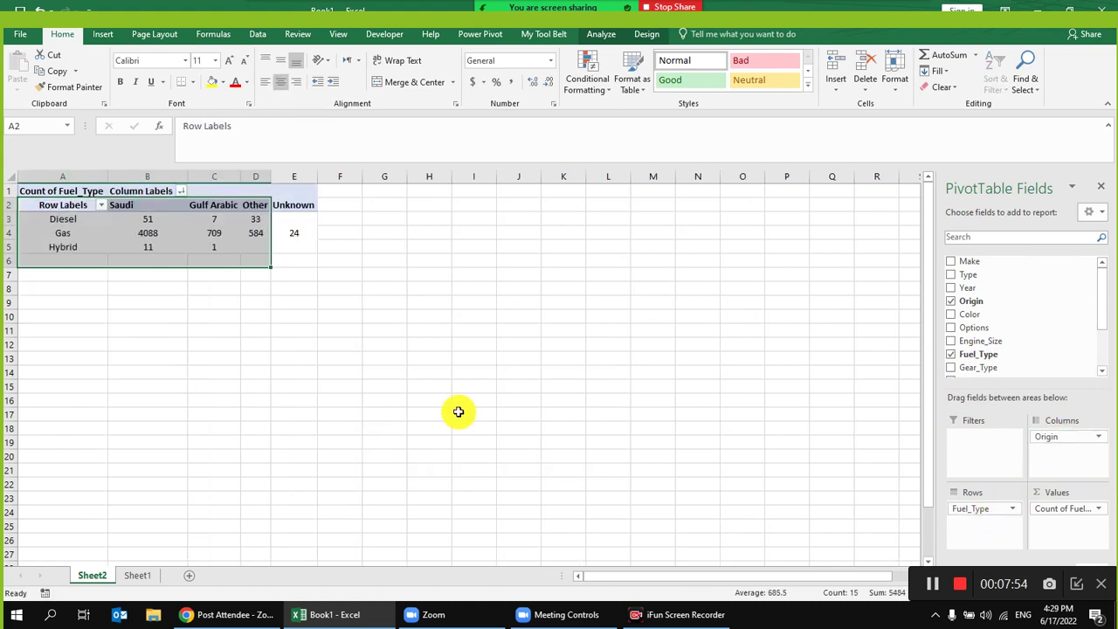
click(214, 316)
click(86, 219)
click(140, 204)
click(194, 232)
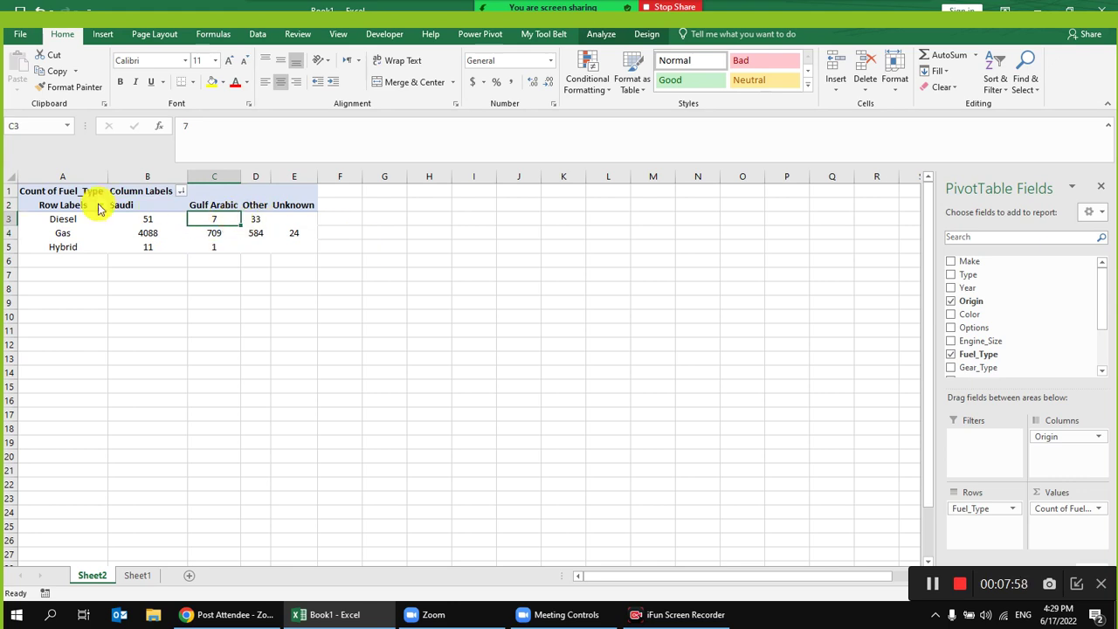
Step: Insert a 2-D pie chart from the rearranged pivot table, enlarge it to about columns G to P, rows 2 to 20, and delete it
click(104, 34)
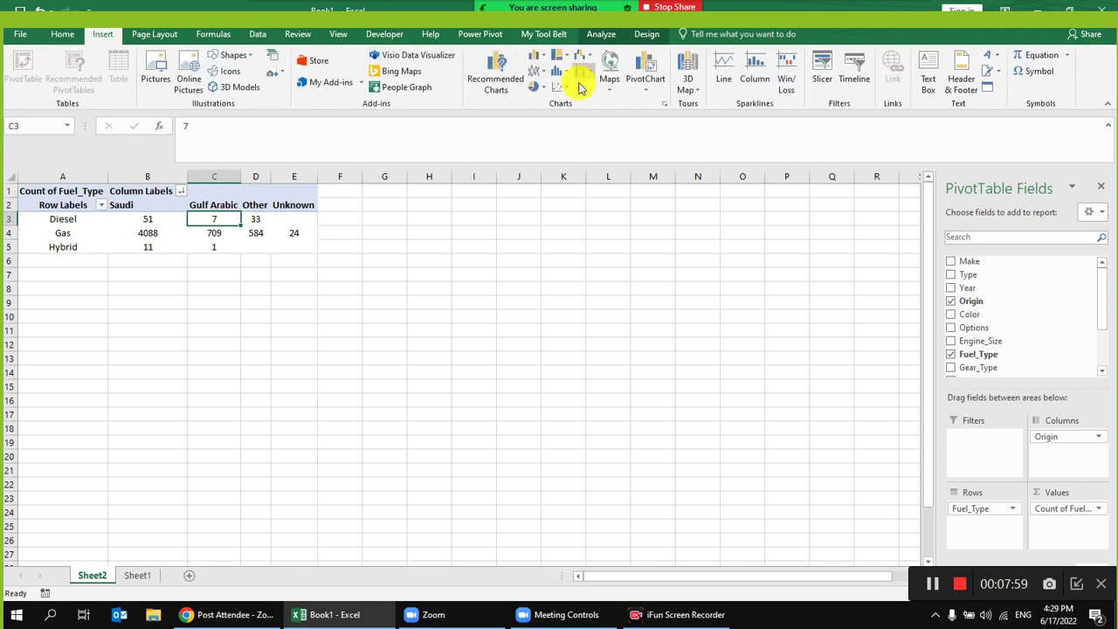
click(533, 91)
click(545, 136)
drag(571, 302, 637, 219)
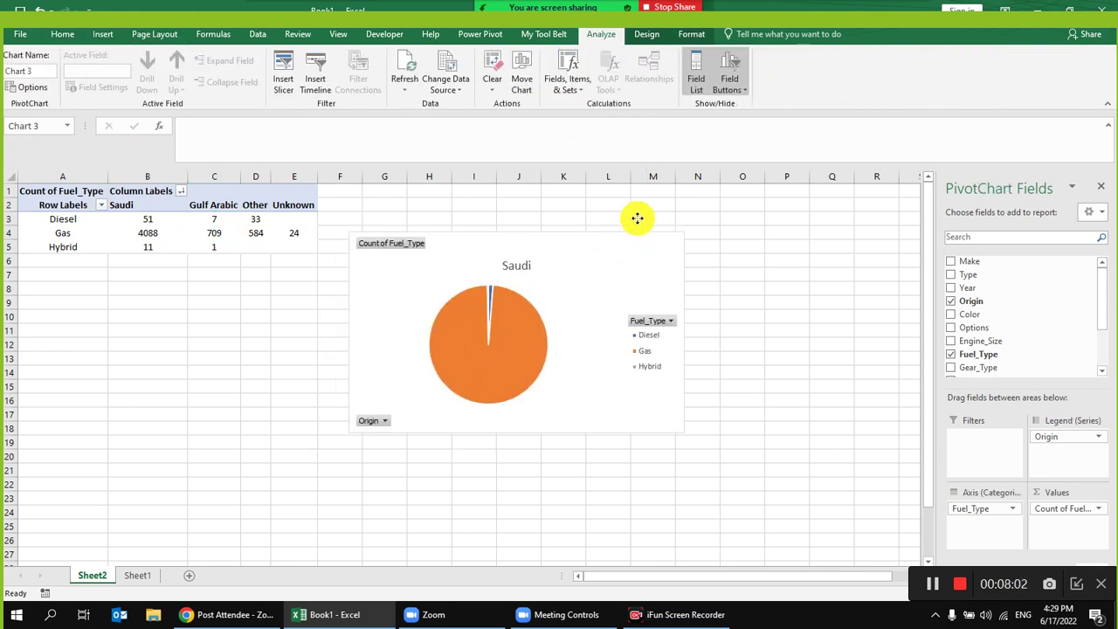
drag(710, 407, 778, 457)
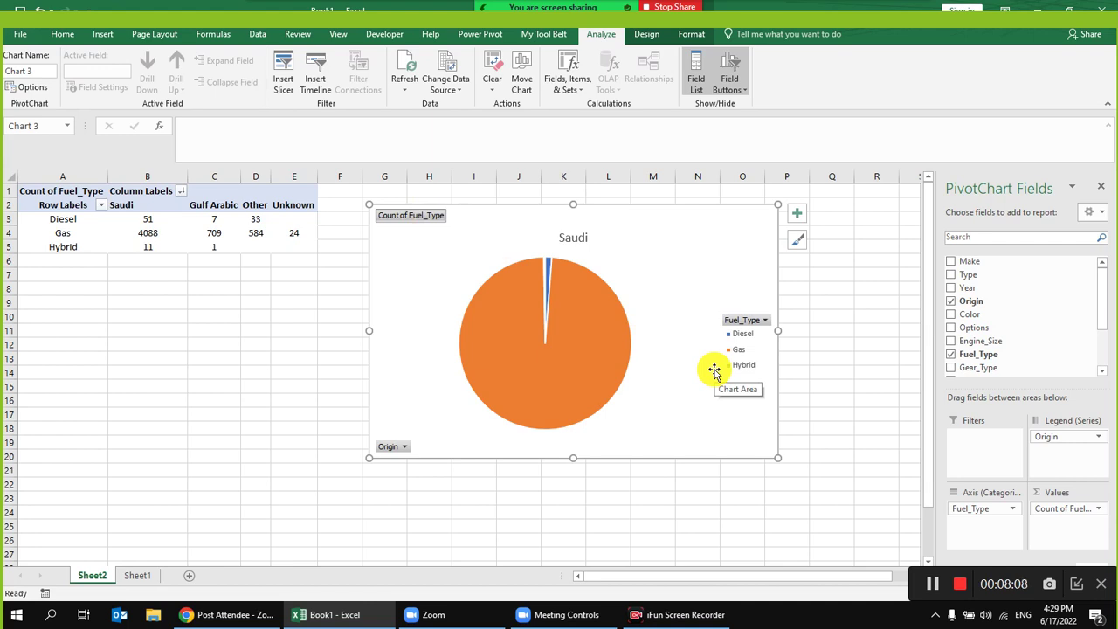
key(Delete)
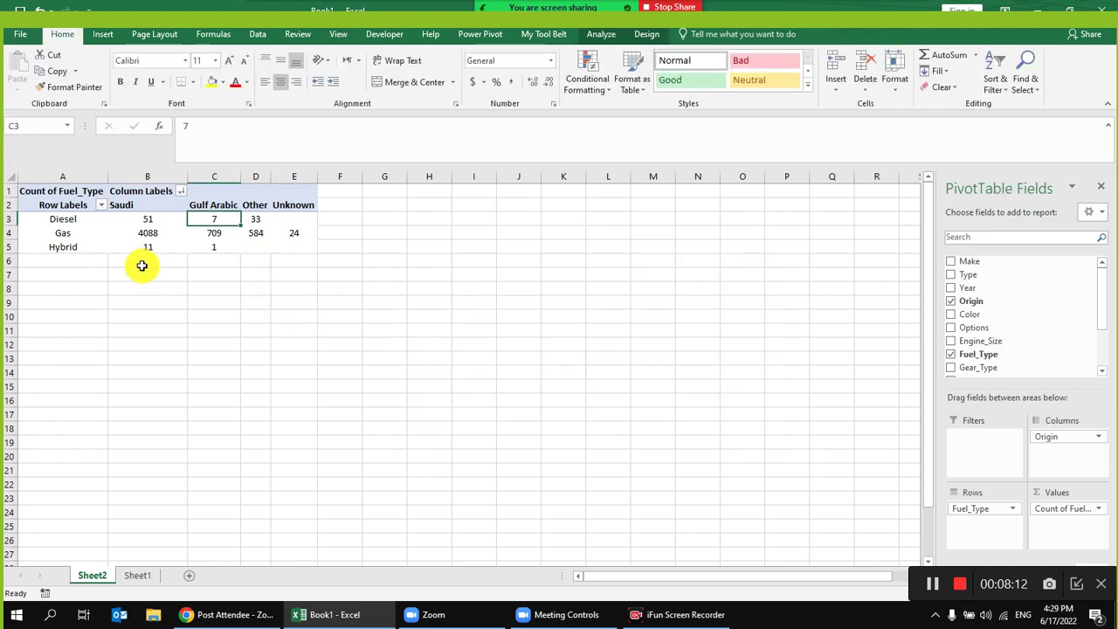
Step: Browse the recommended charts for the pivot table and insert a standard pie chart
click(716, 210)
click(145, 231)
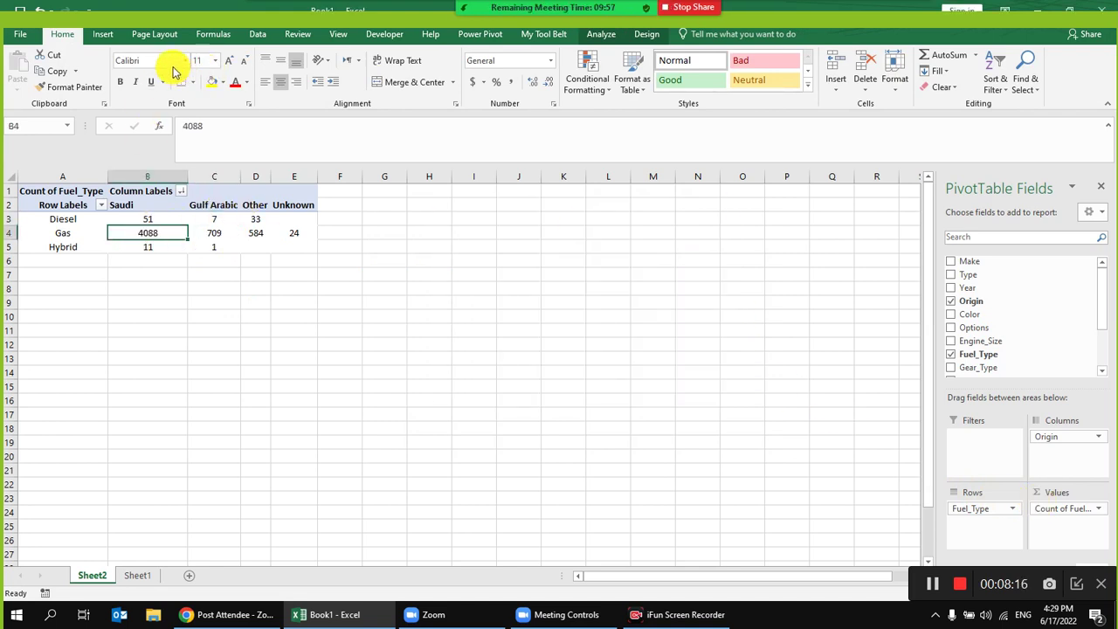
click(101, 34)
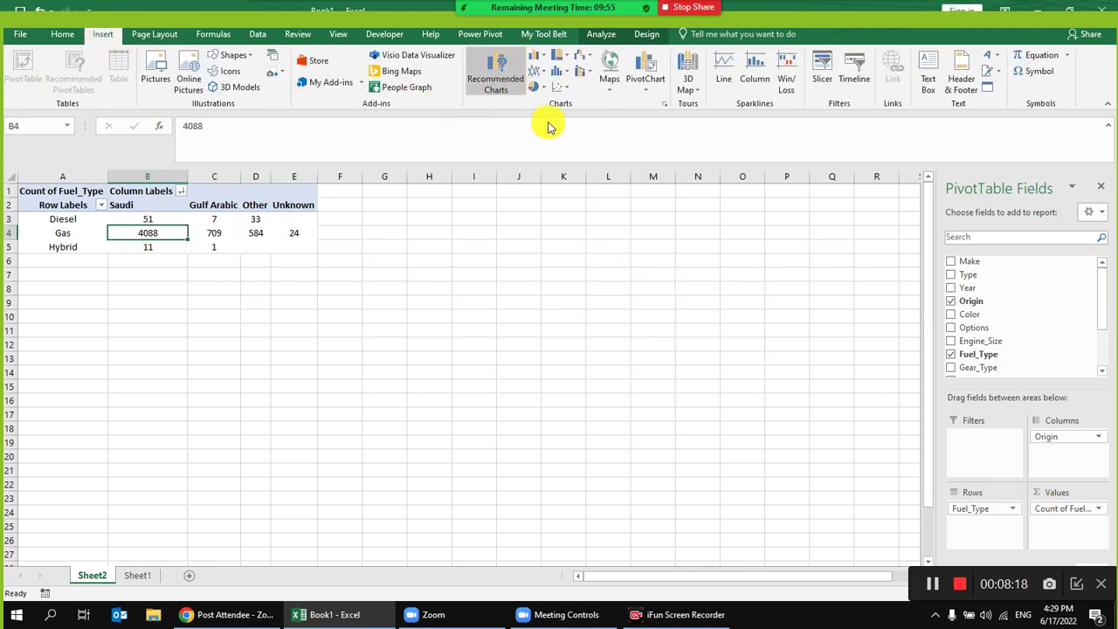
click(515, 87)
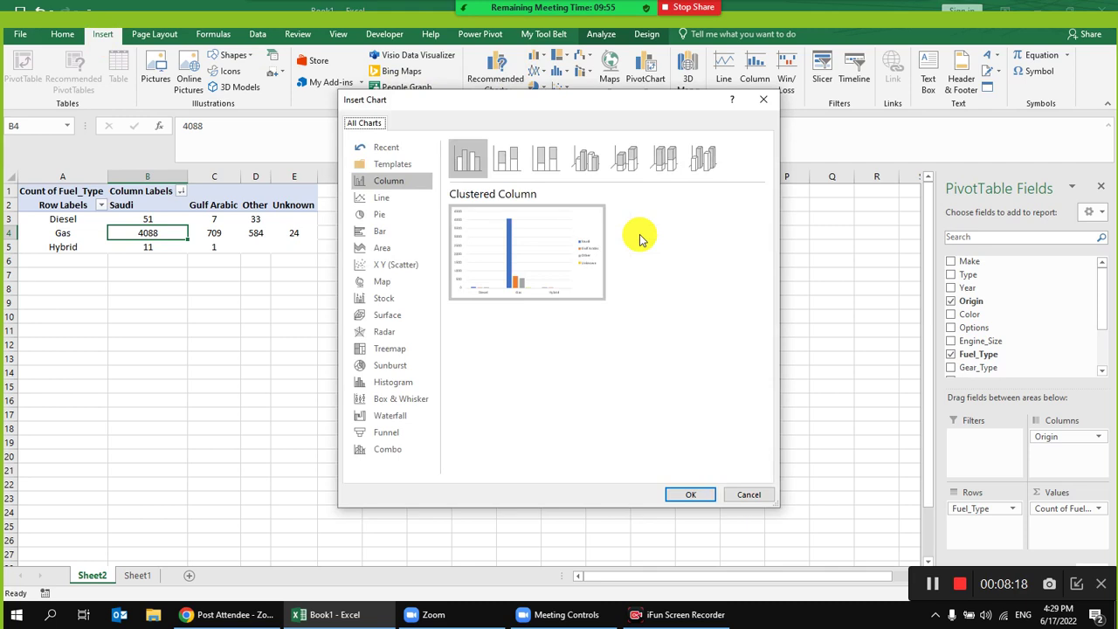
click(385, 219)
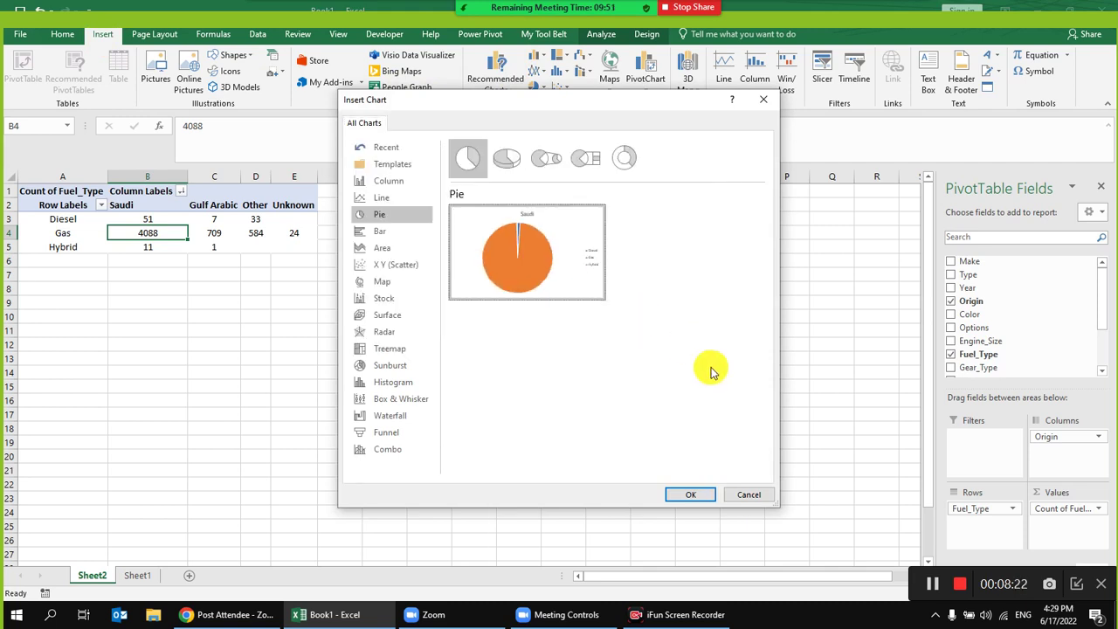
mouse_move(544, 230)
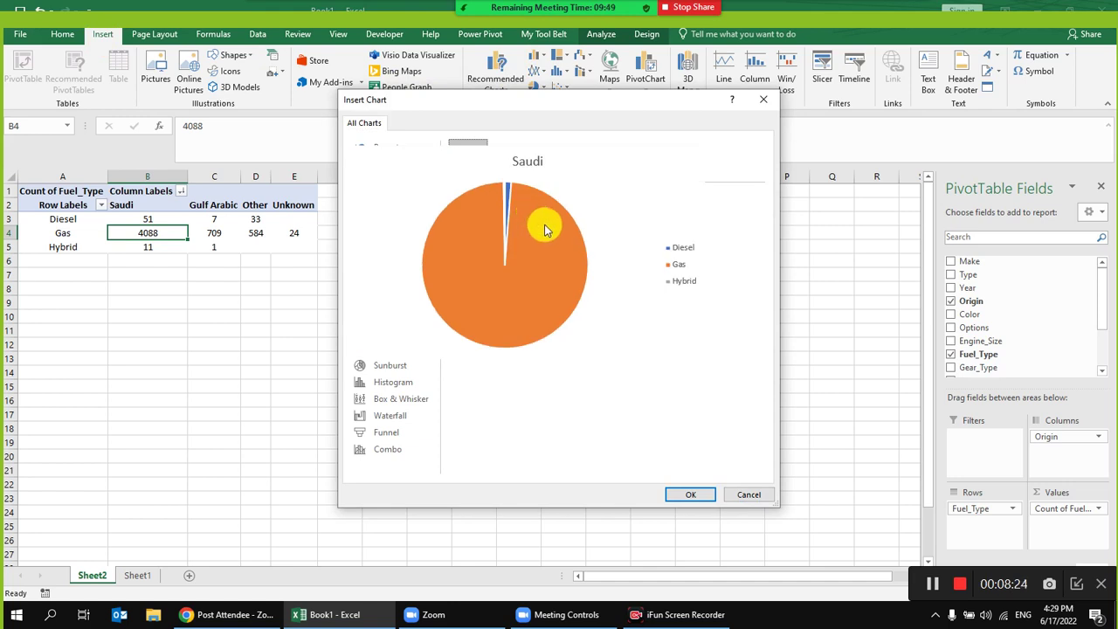
click(689, 494)
Step: Move the pie chart up to row 1 and enlarge it to about columns A to R, rows 1 to 19
drag(498, 305, 566, 224)
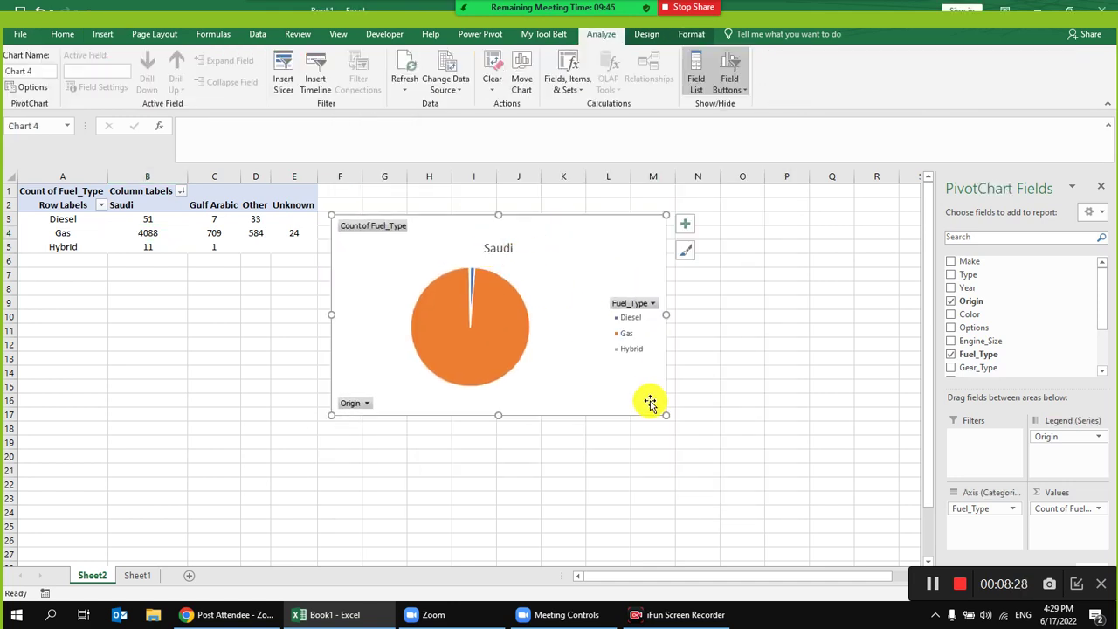
drag(666, 420, 777, 500)
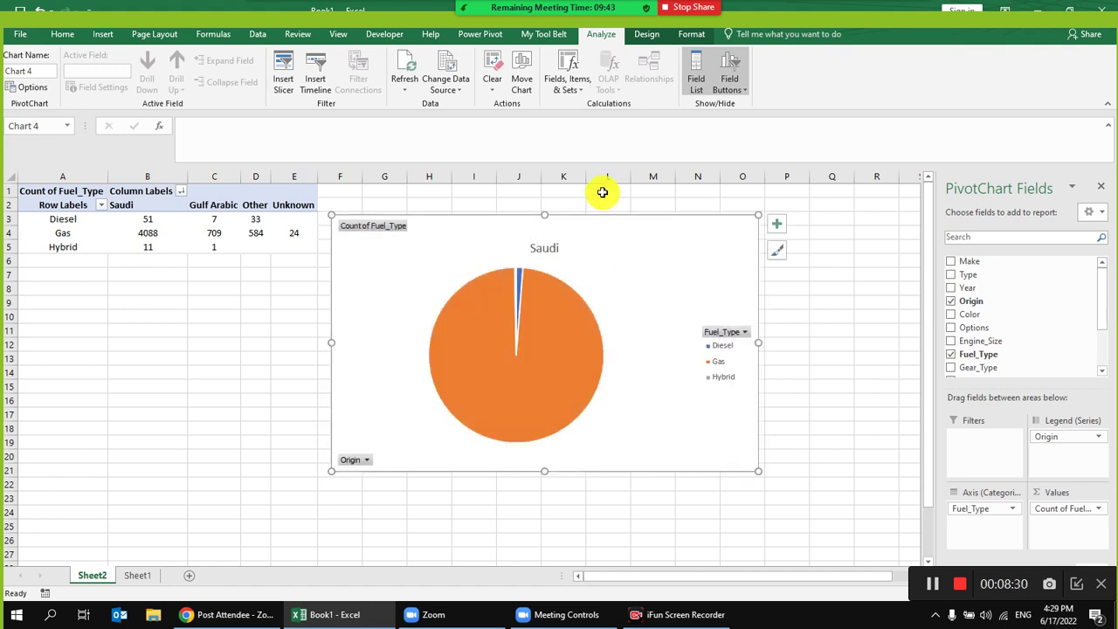
drag(619, 228, 630, 208)
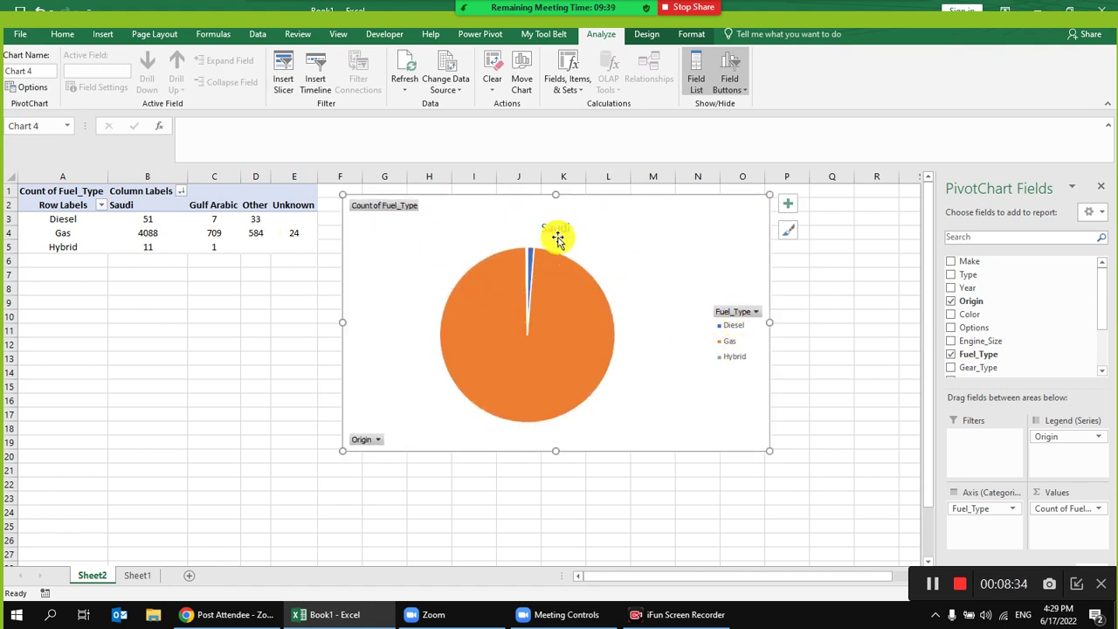
drag(769, 325, 881, 323)
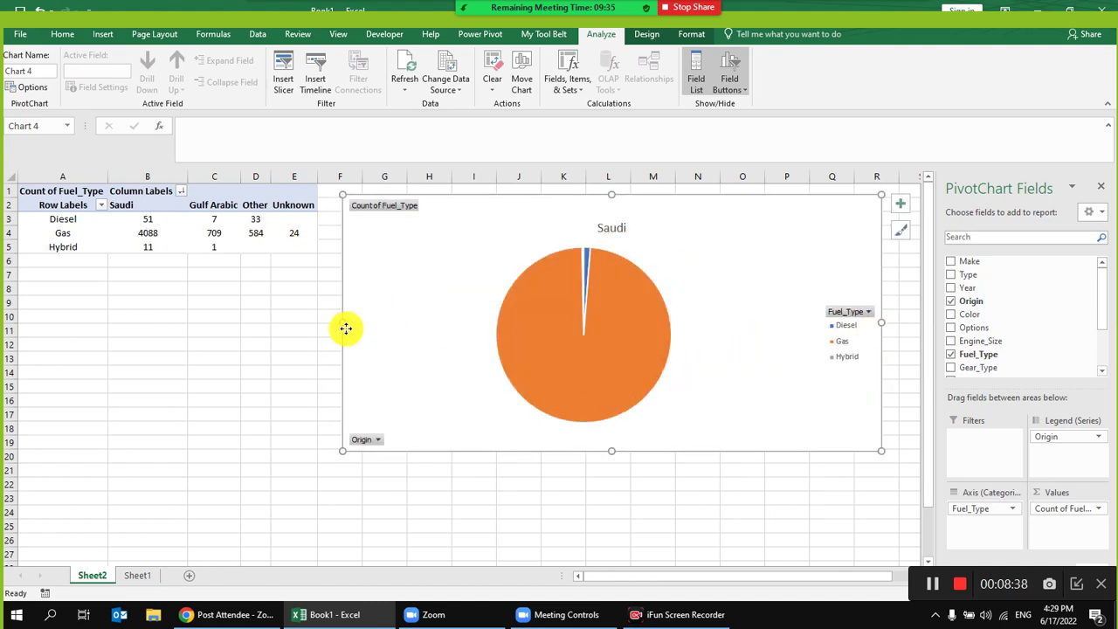
drag(340, 321, 99, 321)
Step: Filter the pie chart's Origin field to Gulf Arabic only and delete the chart
click(134, 441)
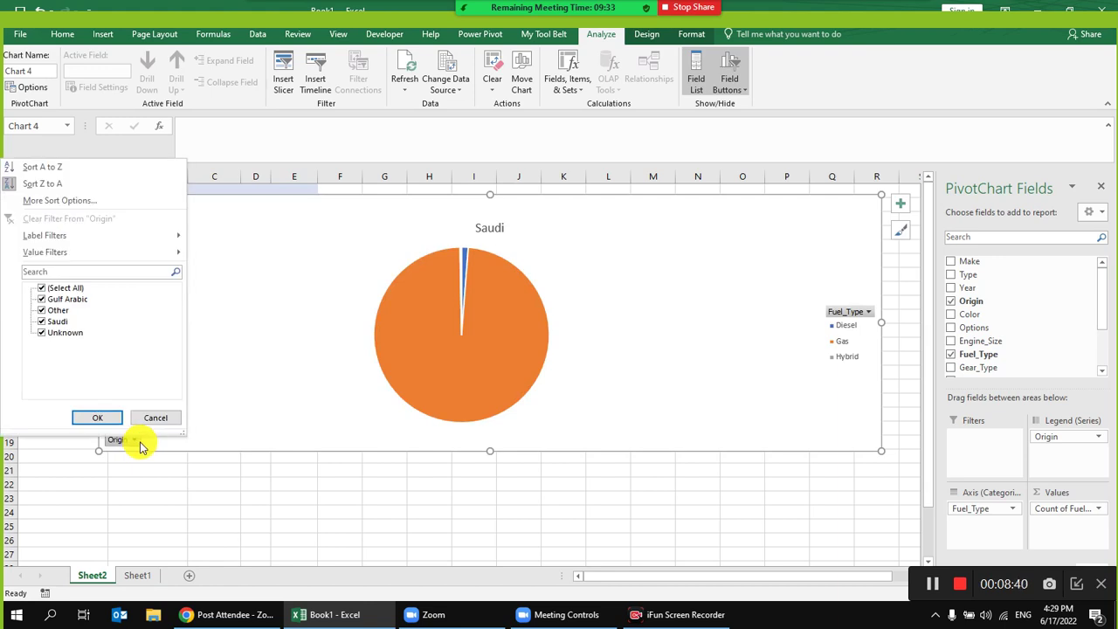
click(42, 288)
click(42, 321)
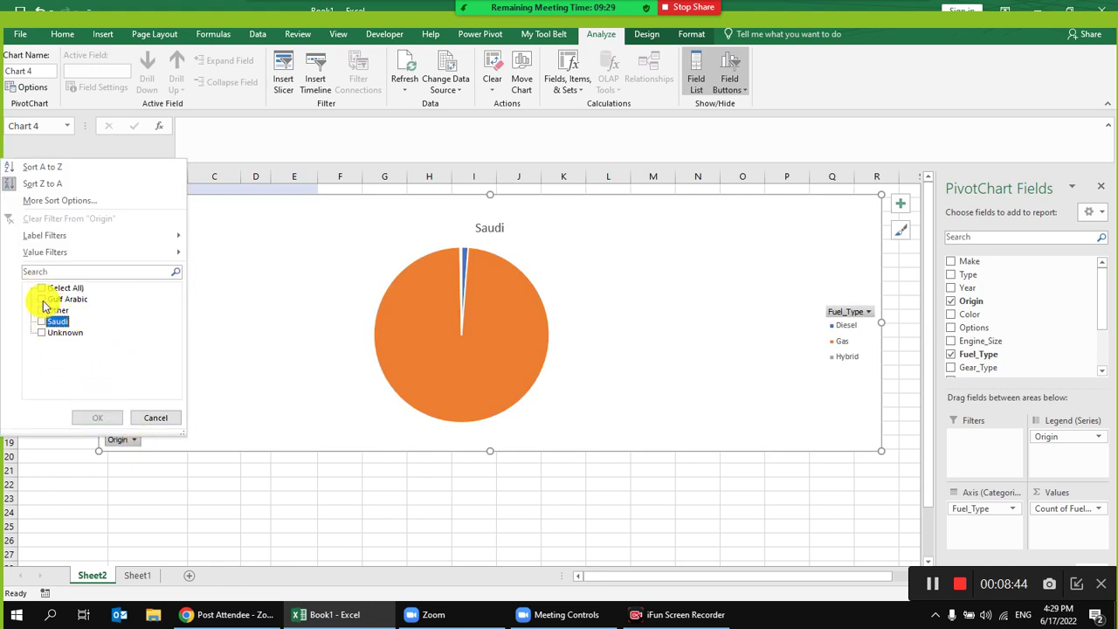
click(94, 417)
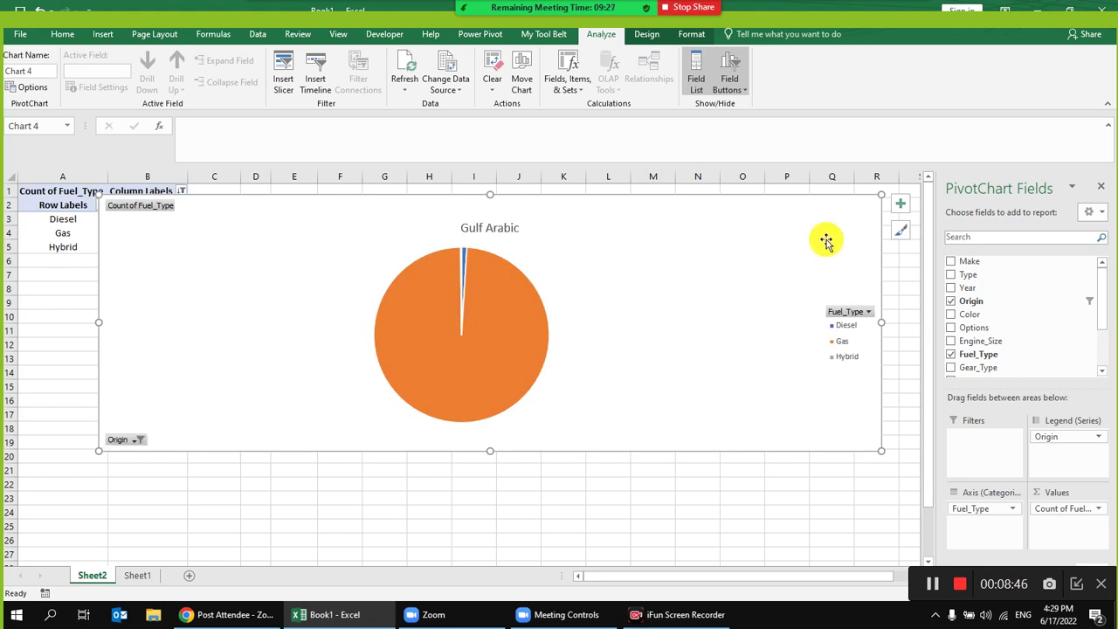
key(Delete)
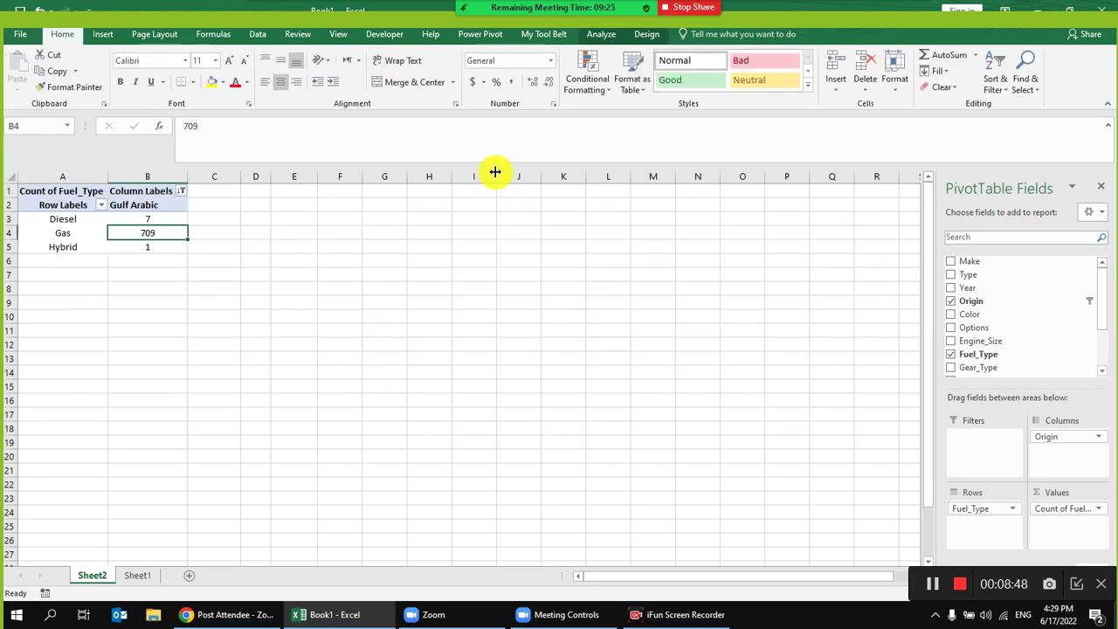
Step: Clear the Origin filter from the pivot table's column labels
click(293, 316)
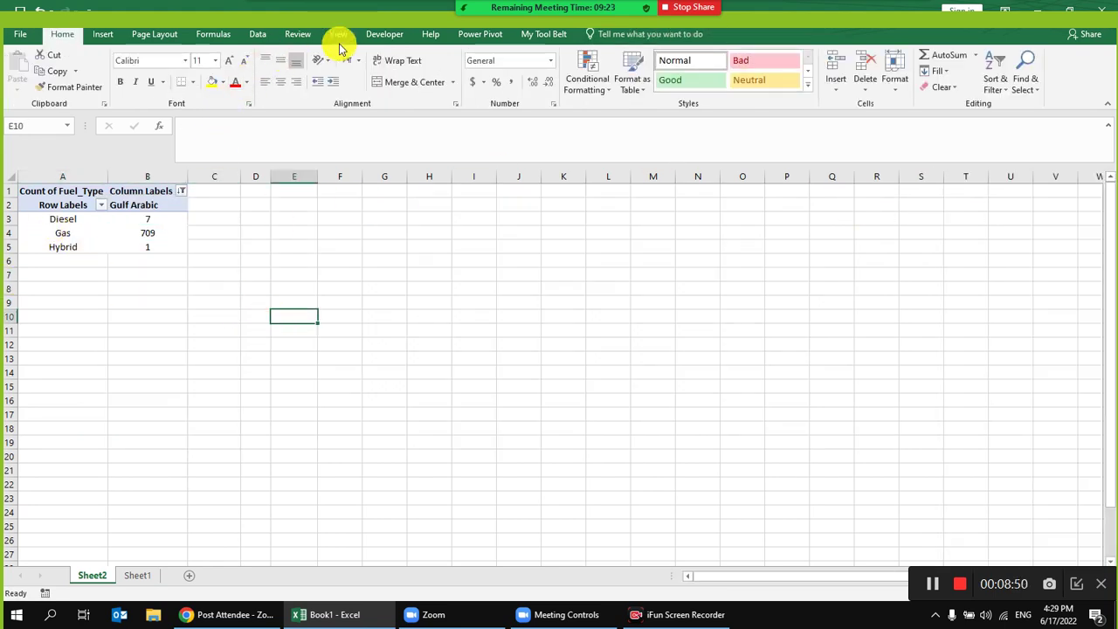
click(258, 34)
click(130, 190)
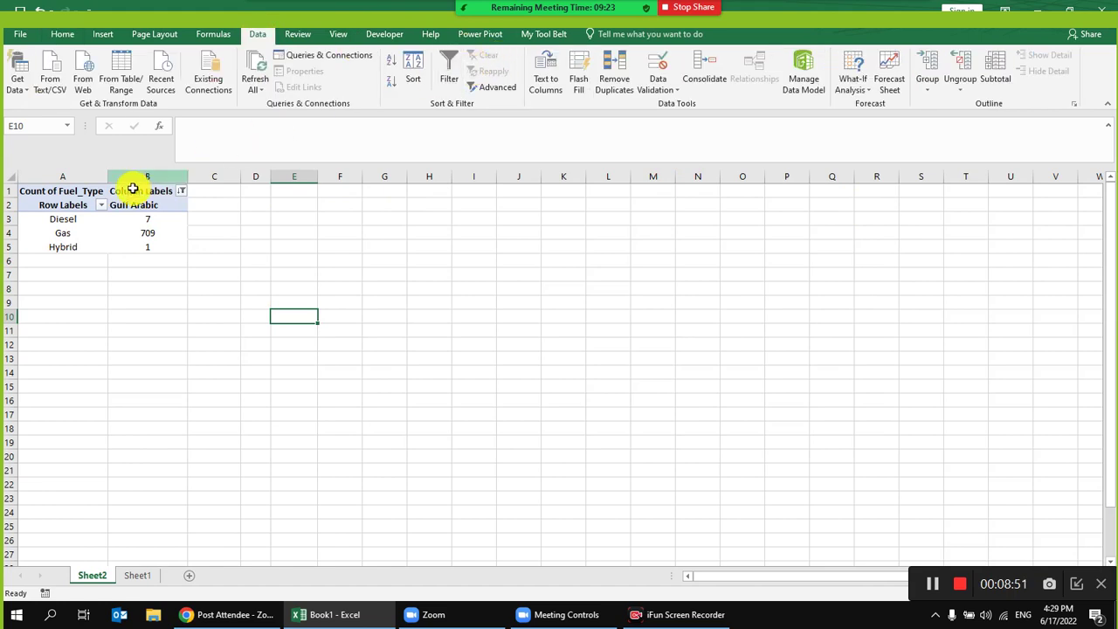
click(496, 63)
click(140, 246)
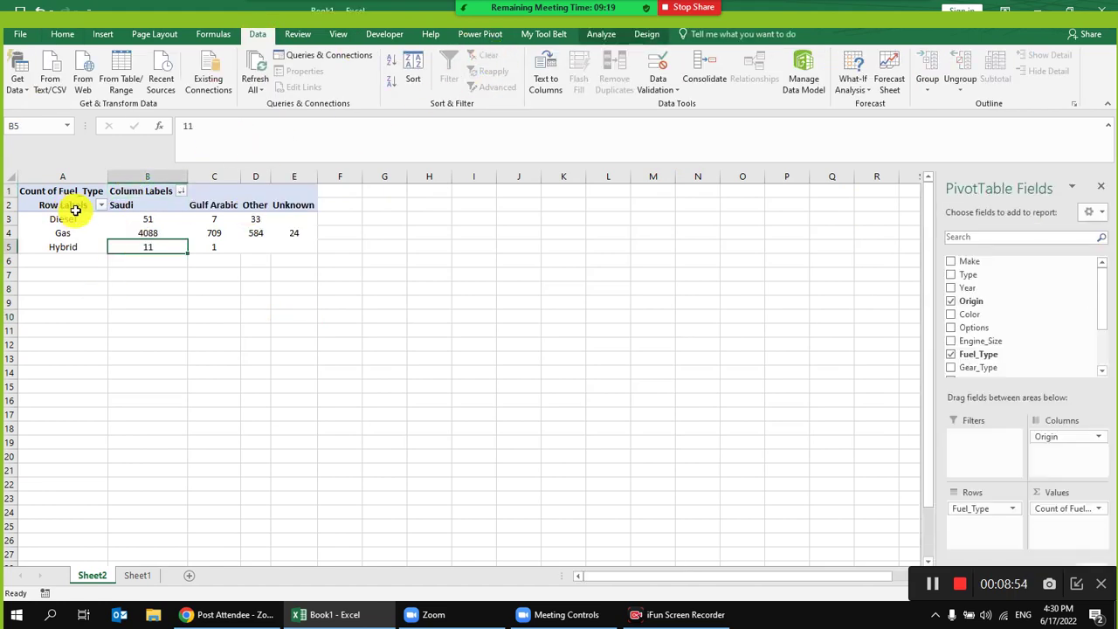
Step: Insert a clustered column chart from the pivot table range A2:E5 on Sheet2
drag(60, 207, 274, 247)
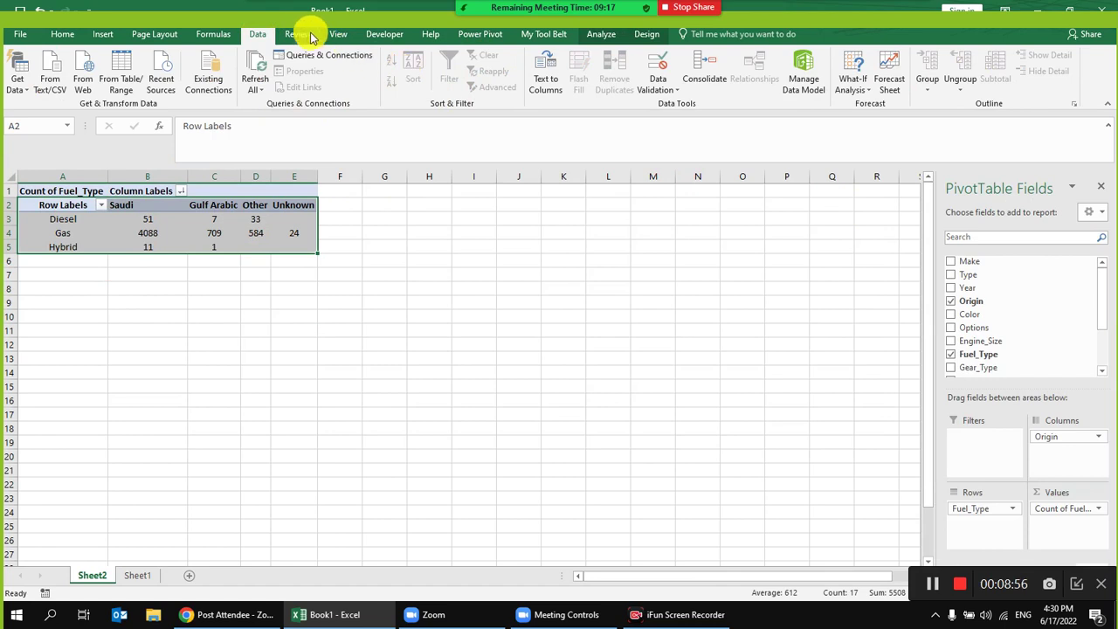
click(101, 34)
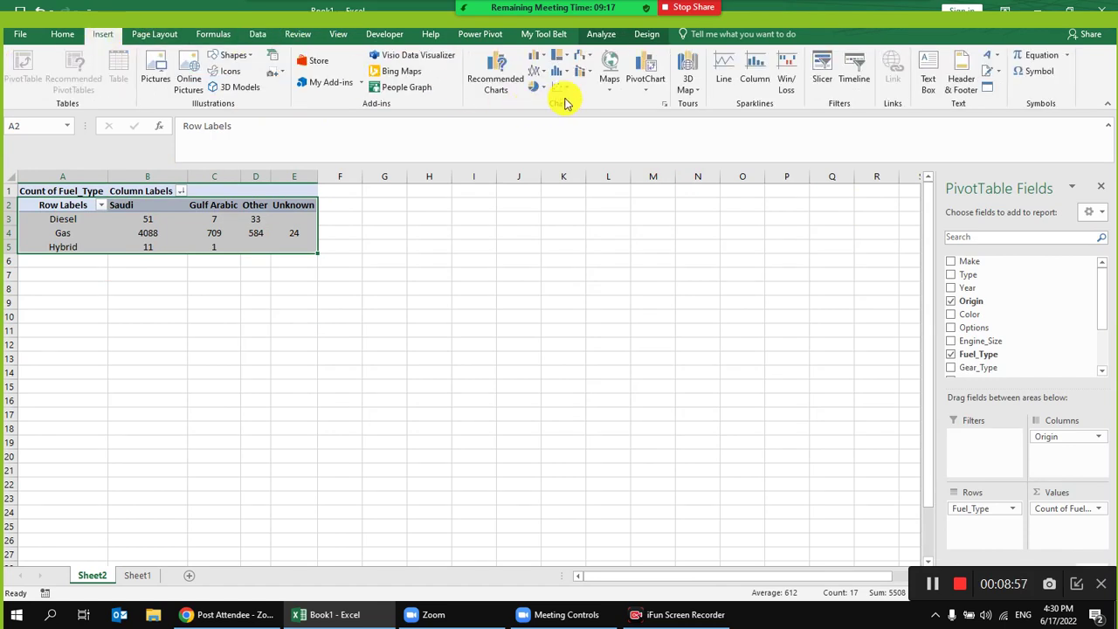
click(538, 58)
click(549, 104)
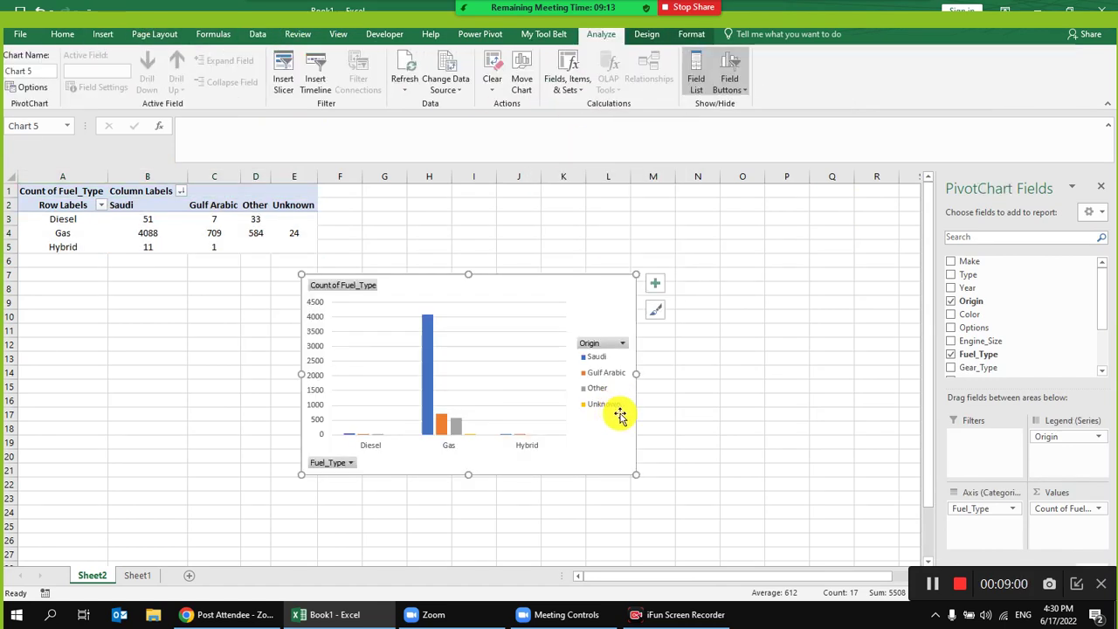
Step: Move the column chart beside the pivot table and enlarge it to about columns F to Q, rows 1 to 24
drag(637, 373, 778, 373)
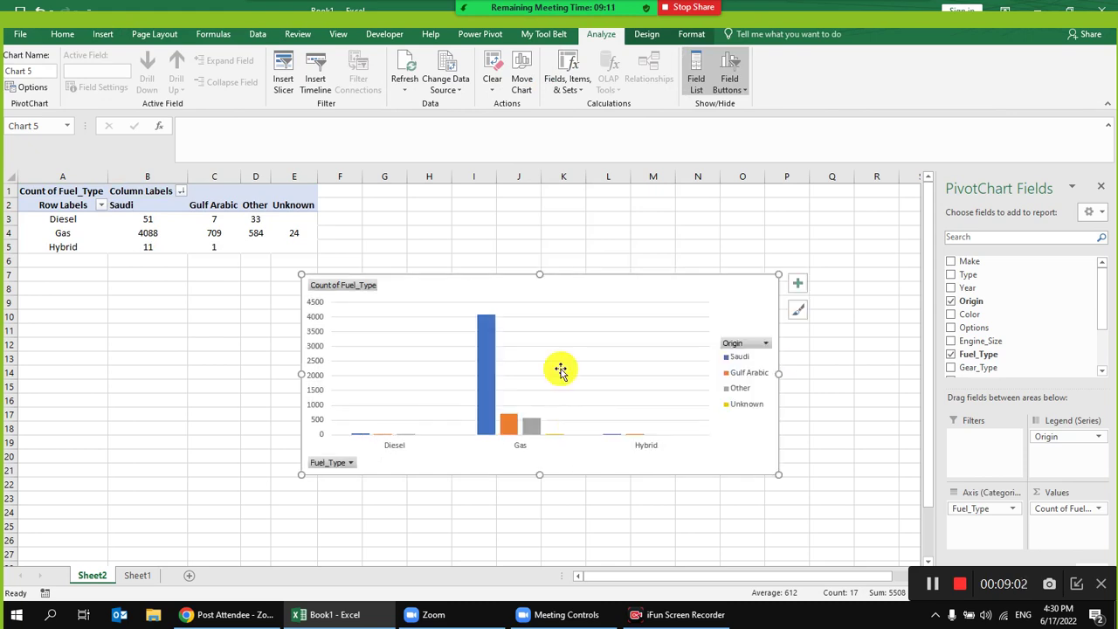
drag(589, 282, 612, 230)
drag(563, 422, 567, 486)
drag(586, 242, 481, 222)
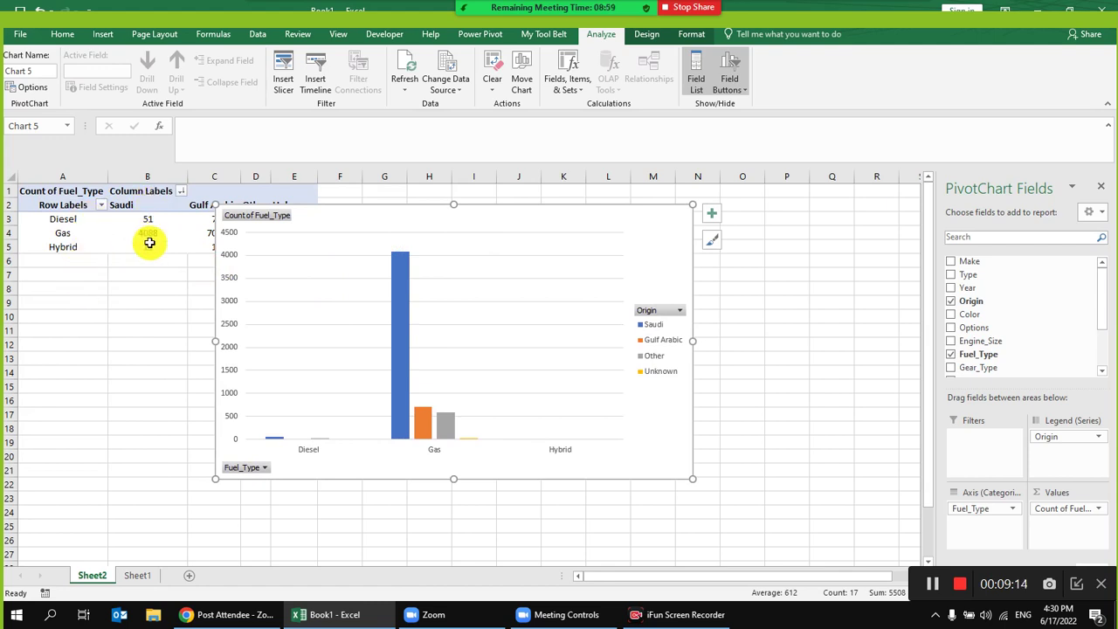
drag(357, 215, 494, 218)
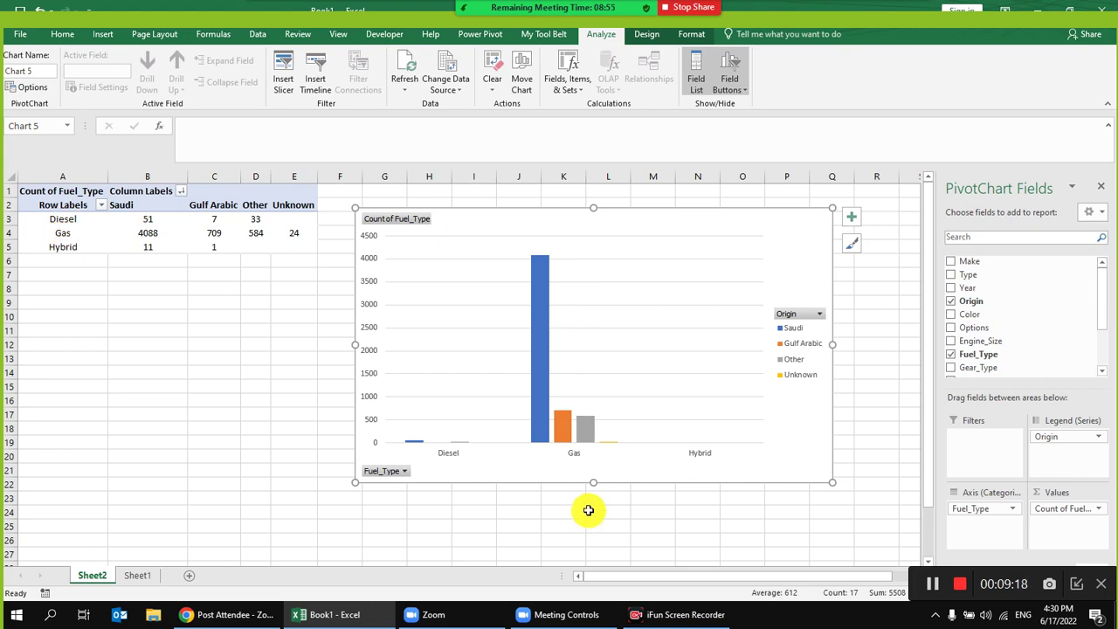
drag(832, 483, 892, 531)
drag(709, 220, 677, 206)
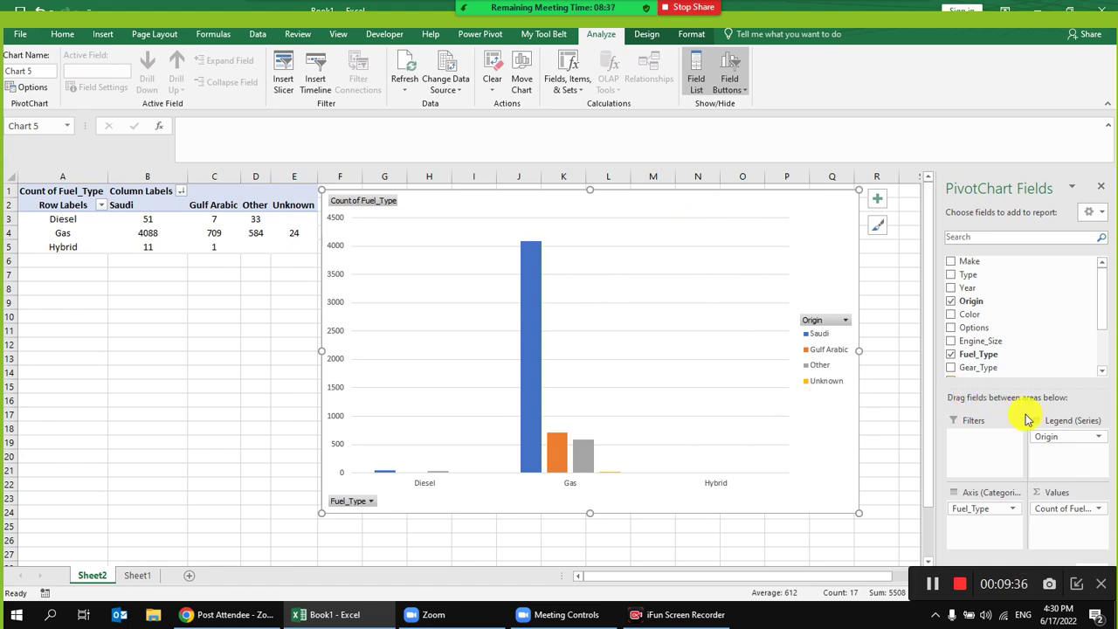
click(1076, 592)
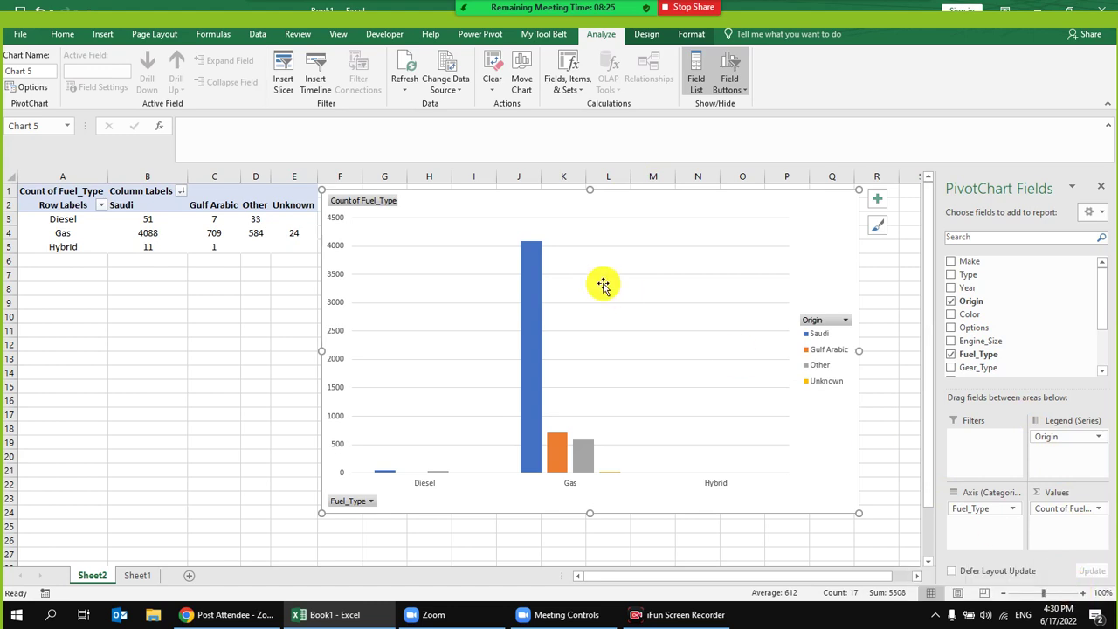
Step: Delete the column chart from Sheet2
click(251, 316)
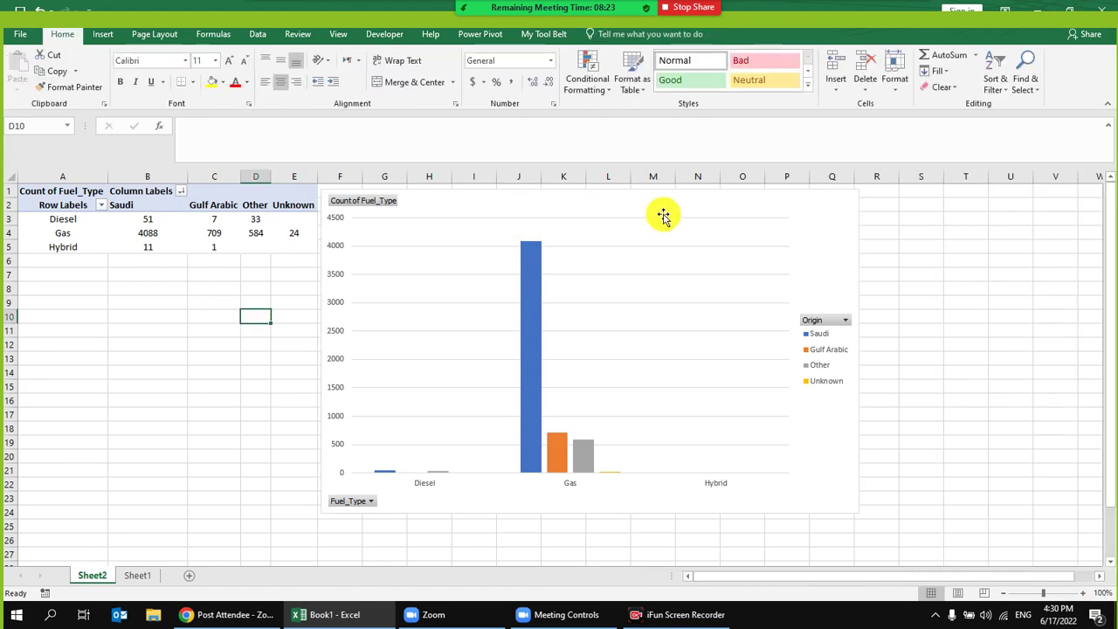
click(711, 204)
key(Delete)
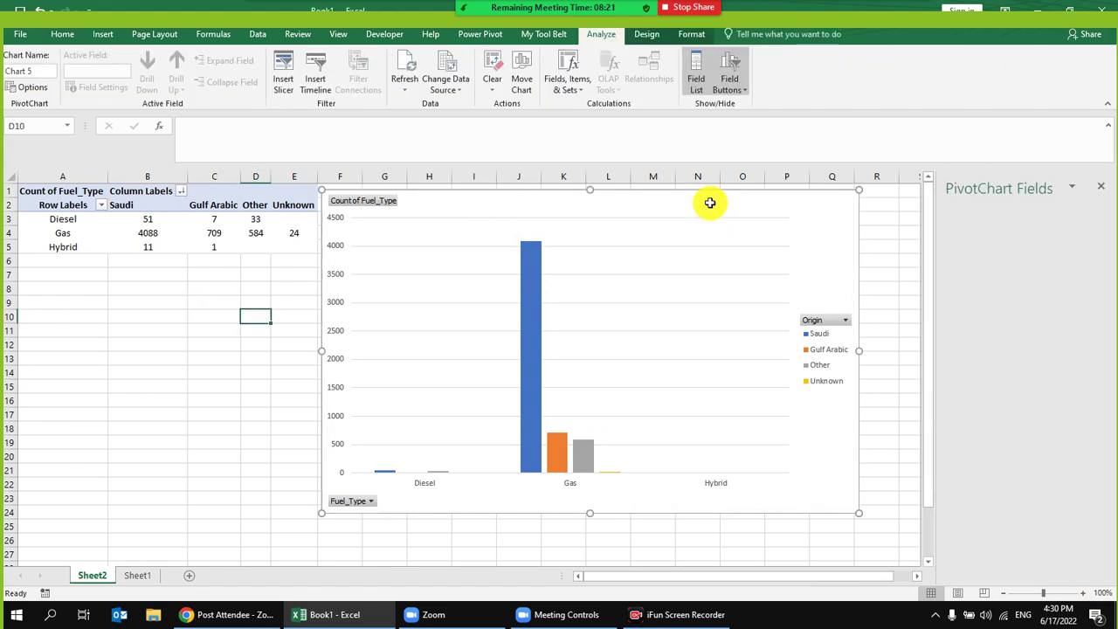
Step: Remove the pivot table by deleting columns A to J on Sheet2
drag(39, 177, 531, 183)
right_click(353, 259)
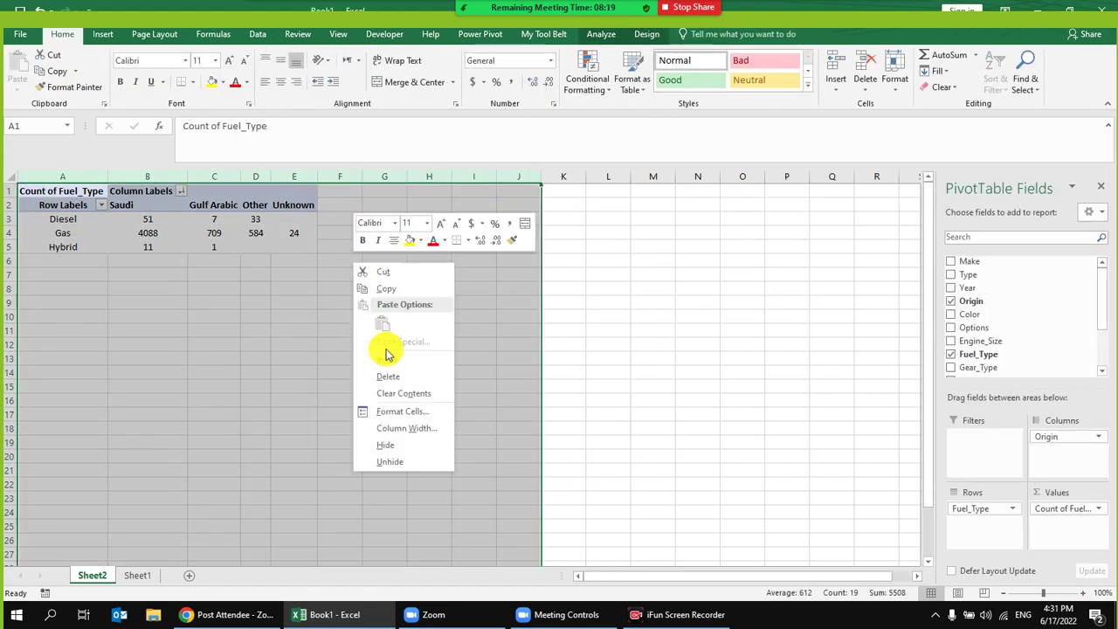
click(387, 376)
Step: Switch to Sheet1 and examine the entries in the Color column of the car data
click(137, 575)
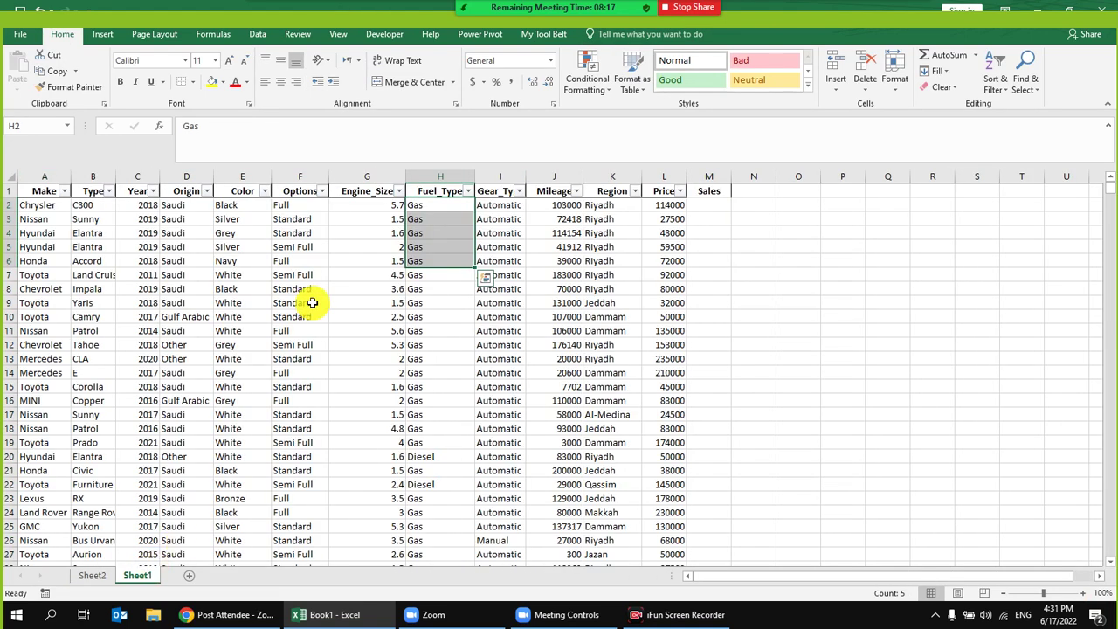
click(319, 260)
click(262, 276)
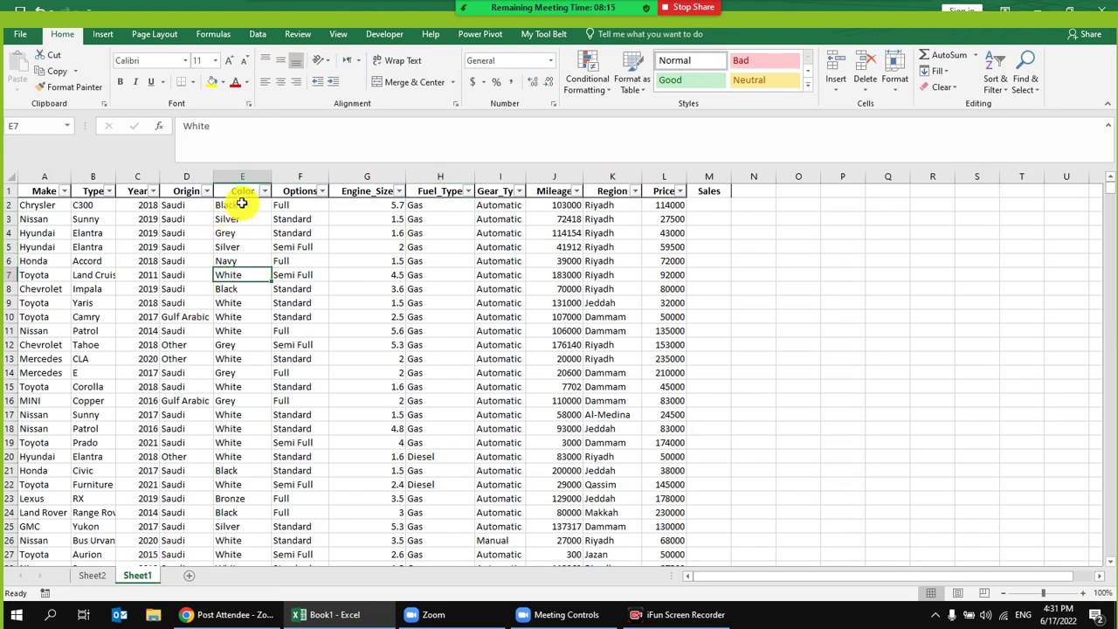
drag(242, 203, 237, 442)
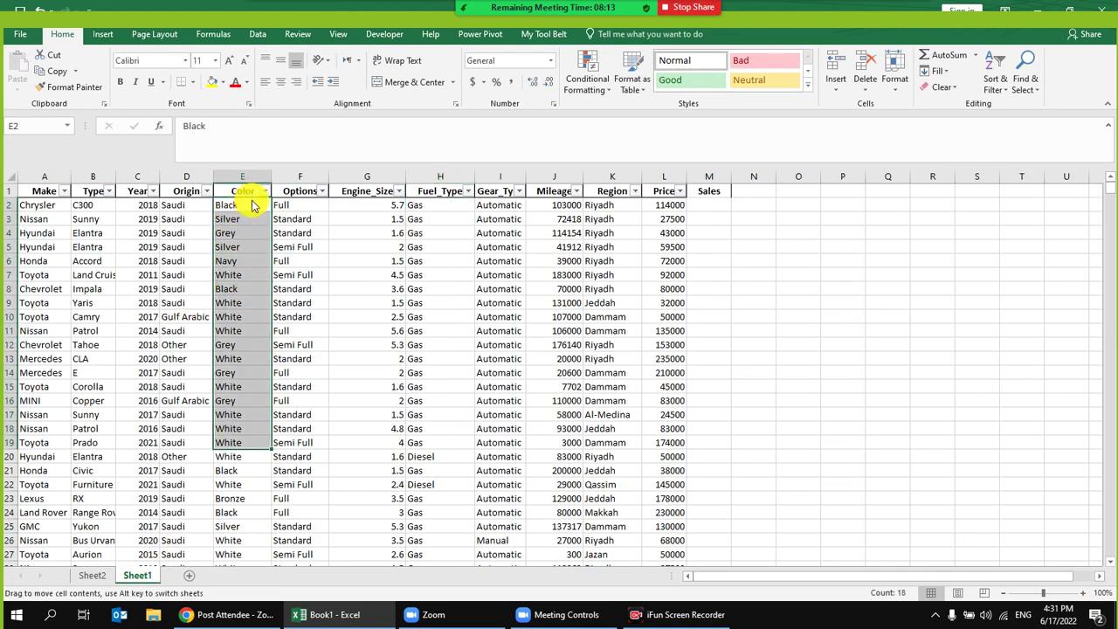
drag(250, 210, 254, 316)
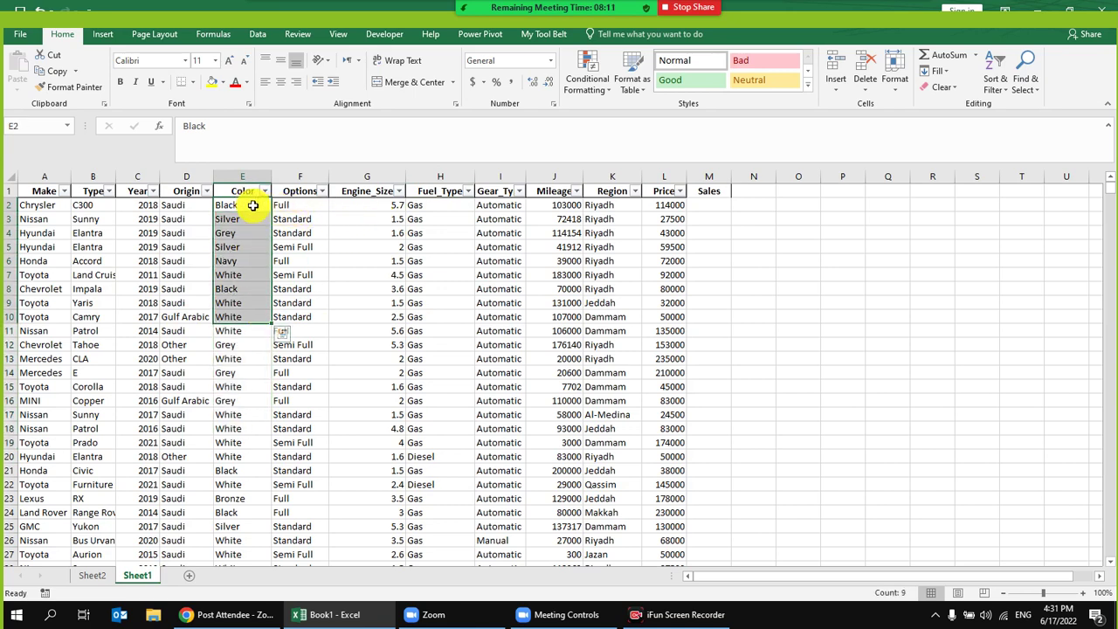
click(245, 316)
click(229, 358)
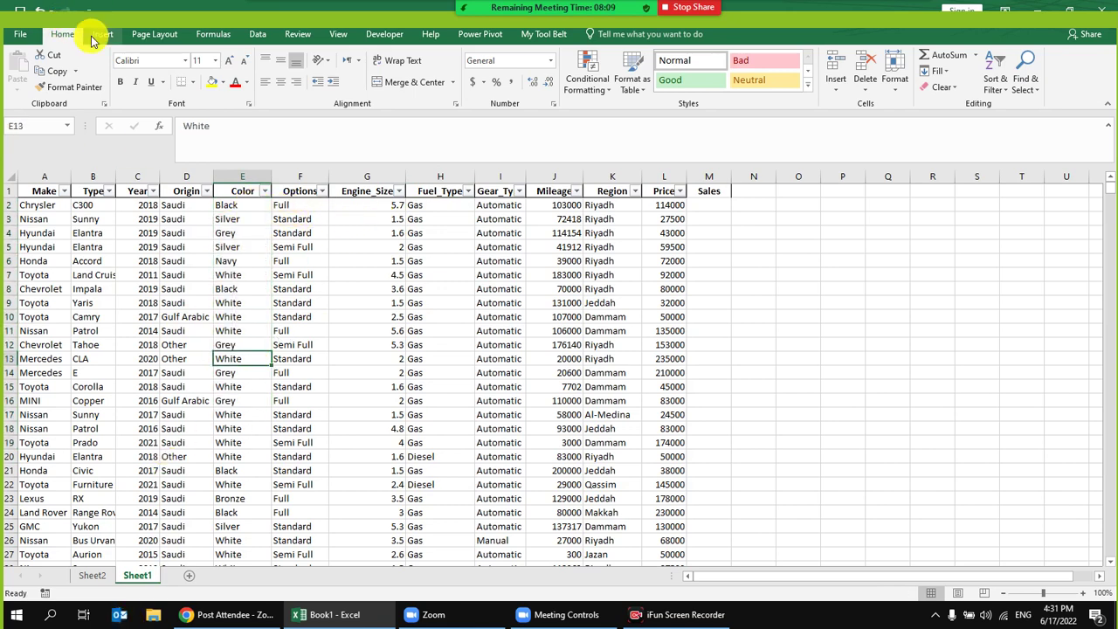
Step: Create a PivotTable from the Sheet1 range A1:M5509, placed in the existing worksheet at Sheet2 cell A1
click(92, 37)
click(22, 66)
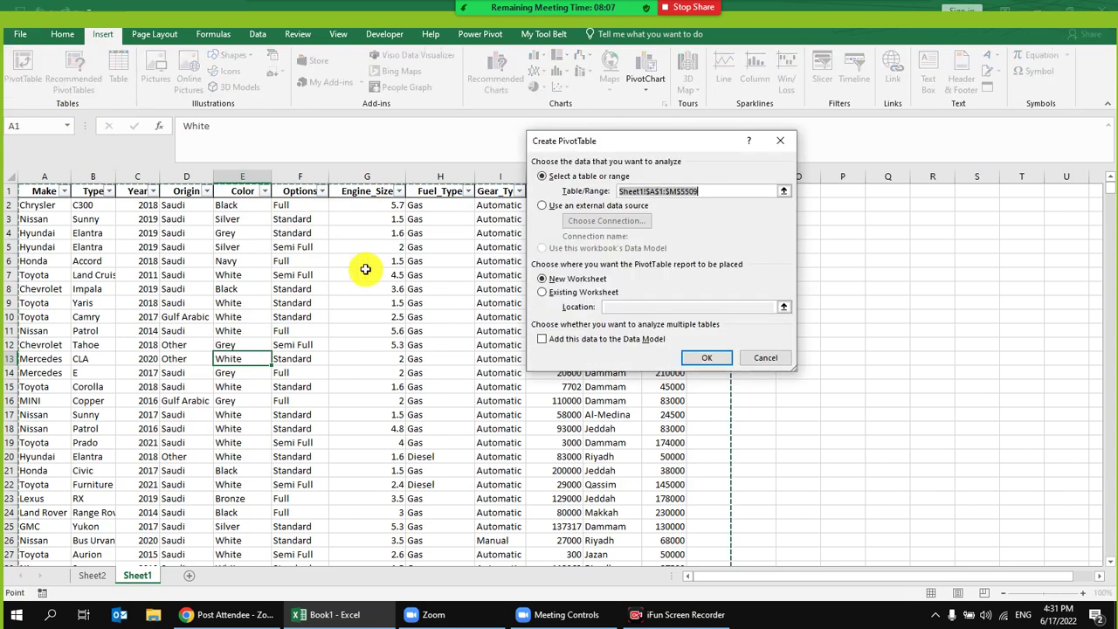
click(579, 293)
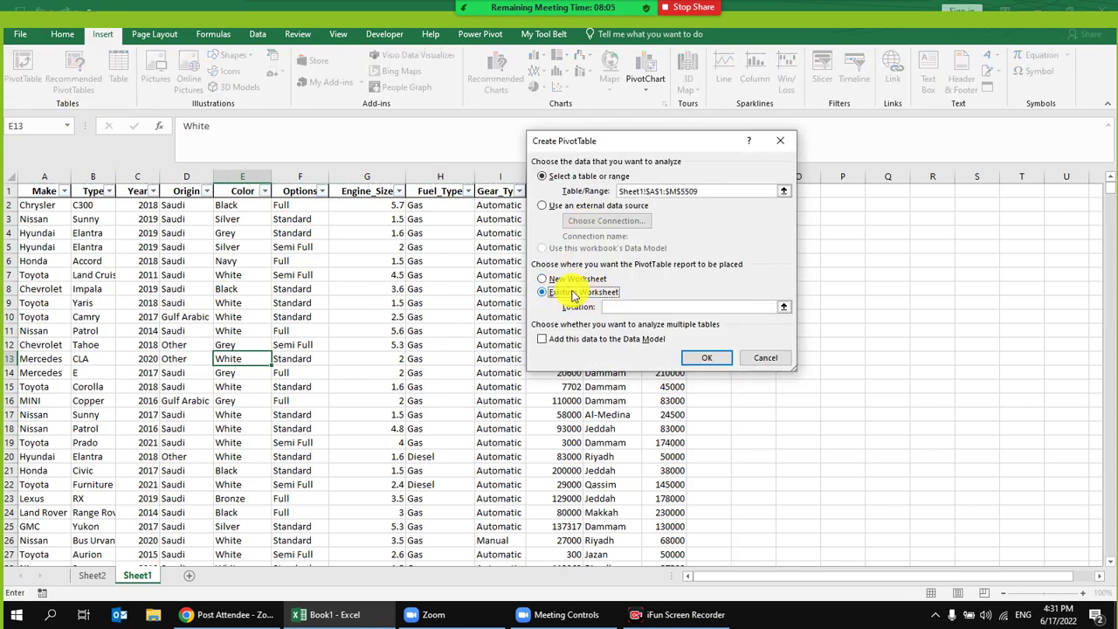
click(93, 576)
click(42, 191)
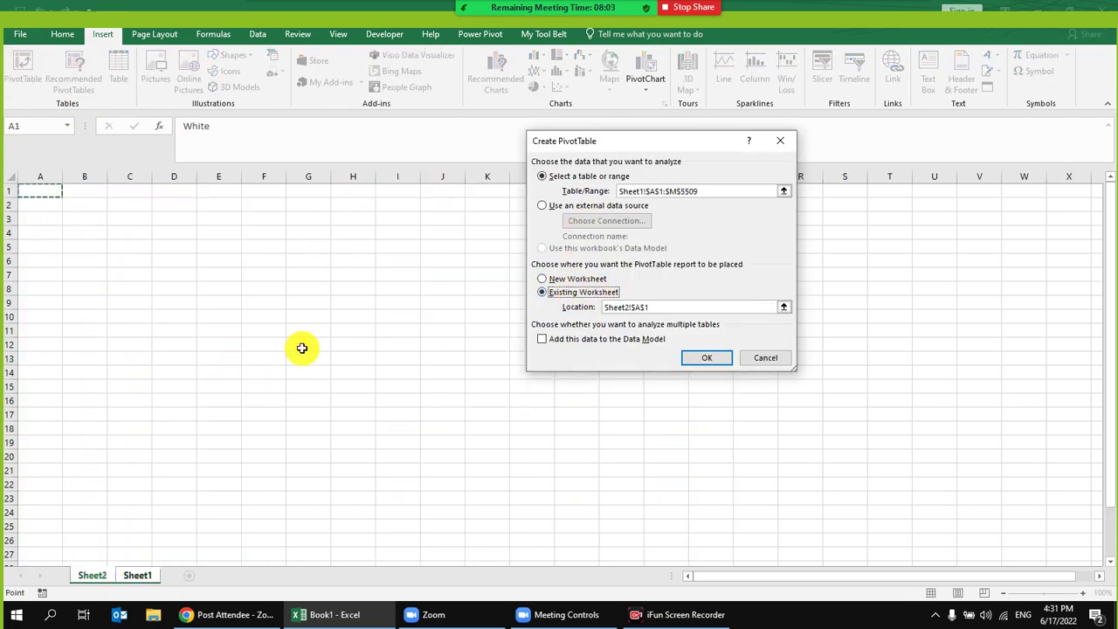
click(709, 360)
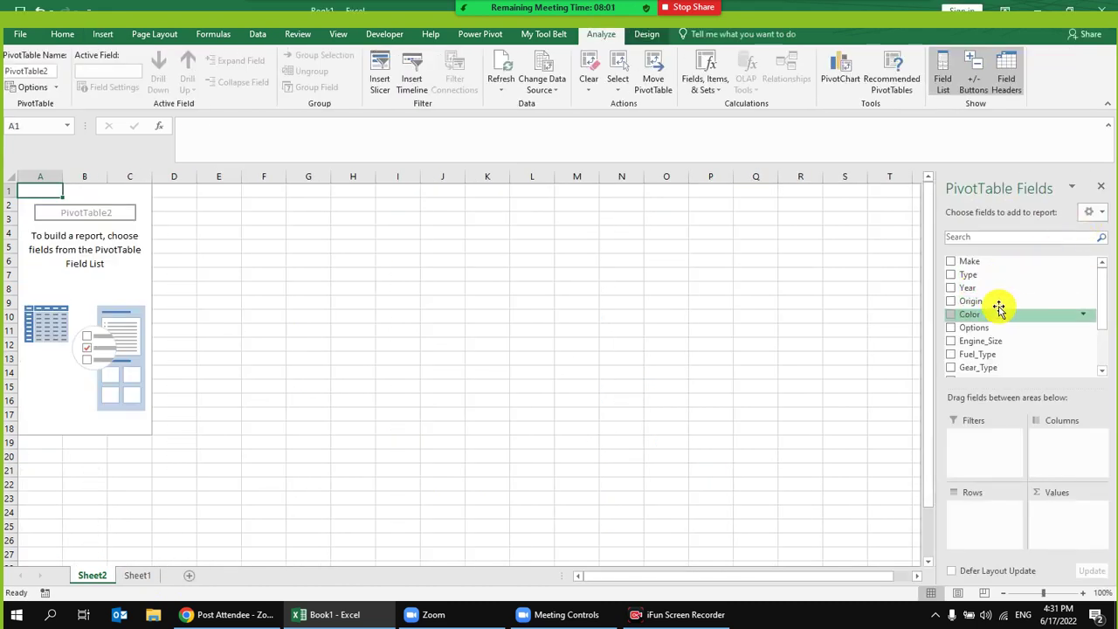
Step: Add the Color field to the pivot table's rows and also to its values as a count
drag(984, 315, 988, 516)
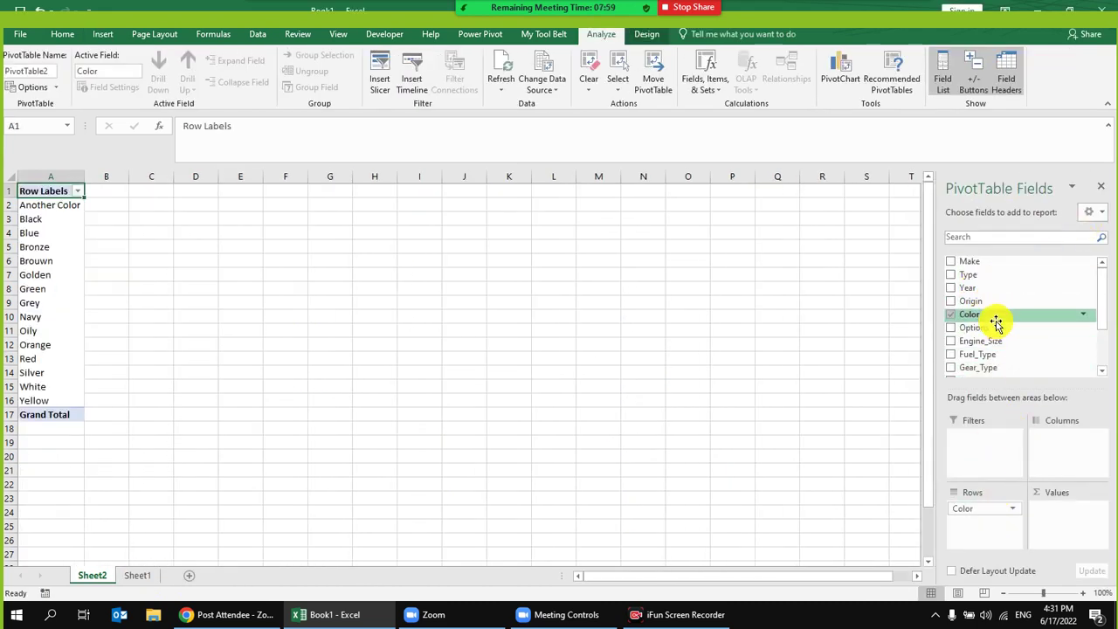
drag(997, 316, 1069, 543)
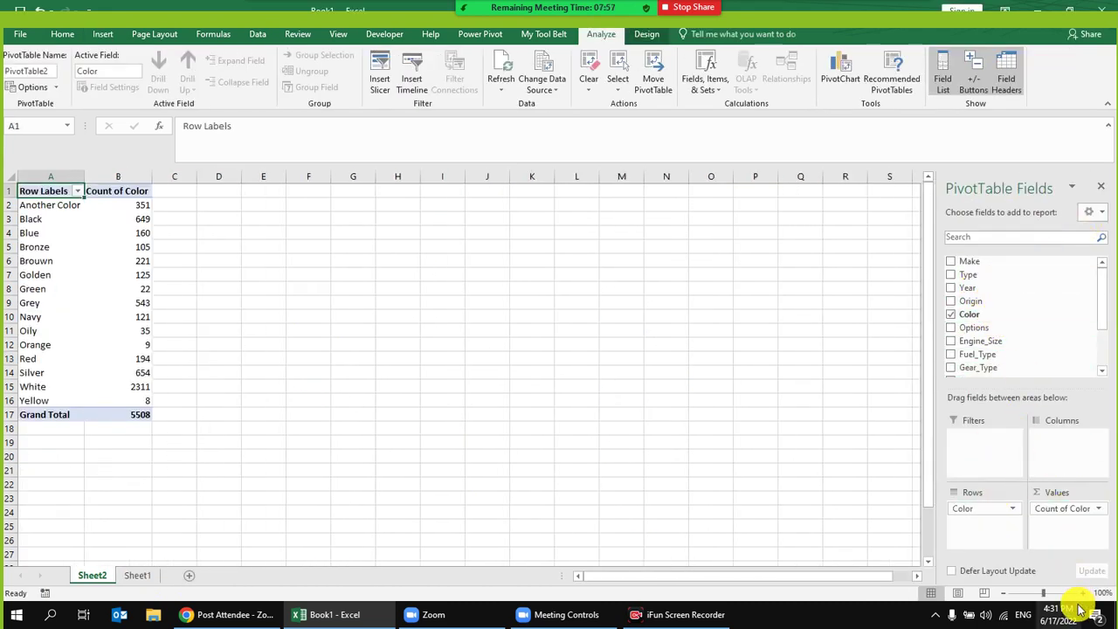
click(78, 191)
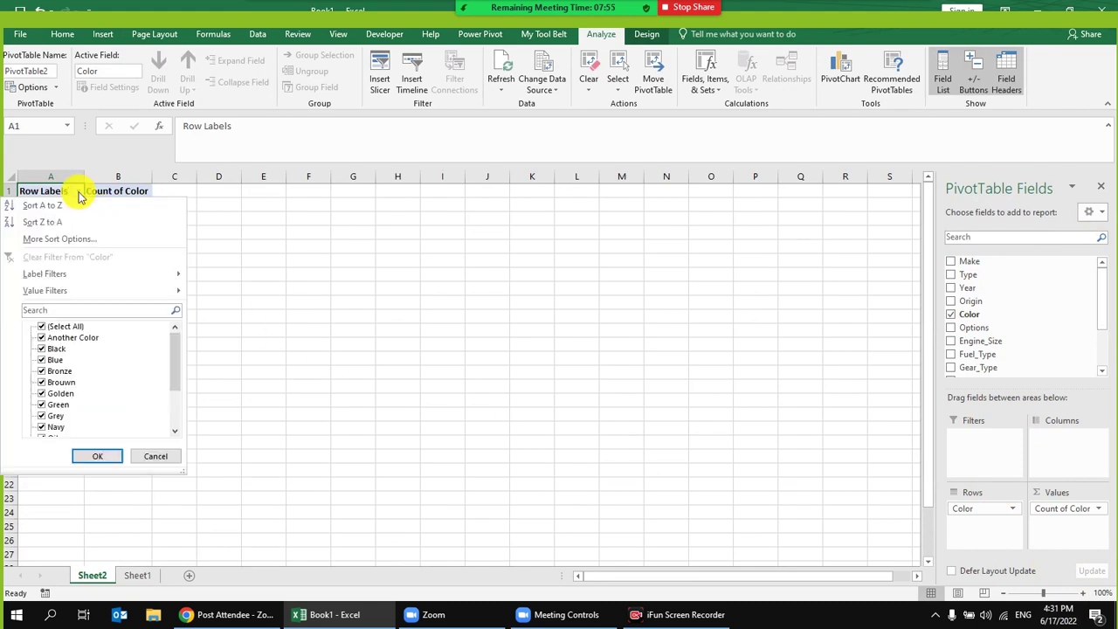
click(299, 259)
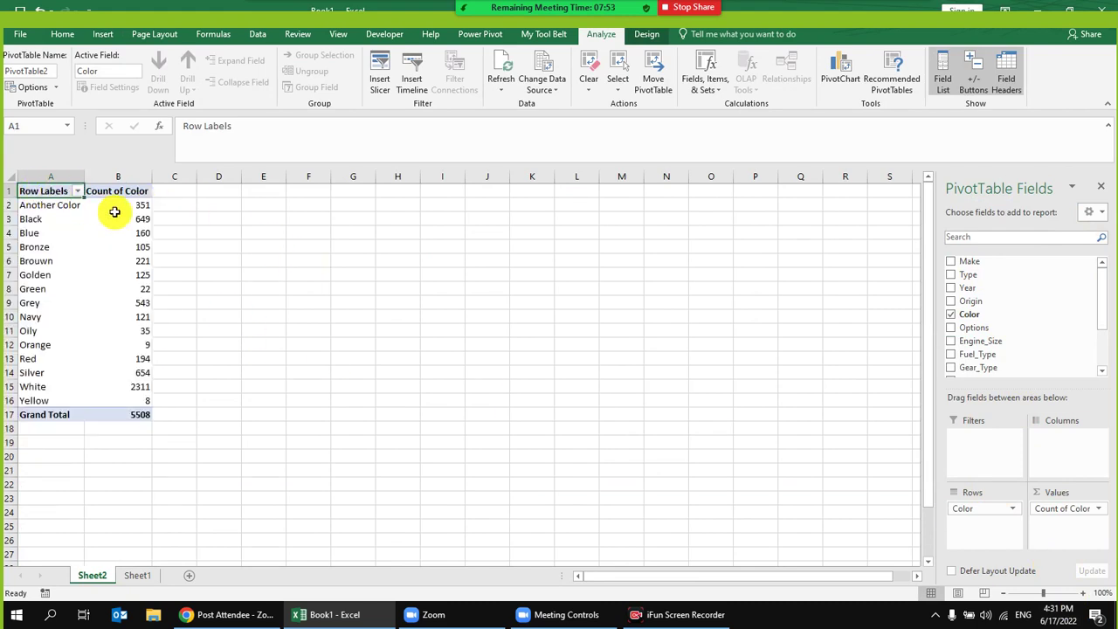
Step: Sort the pivot table's Count of Color values from largest to smallest
right_click(116, 218)
mouse_move(210, 295)
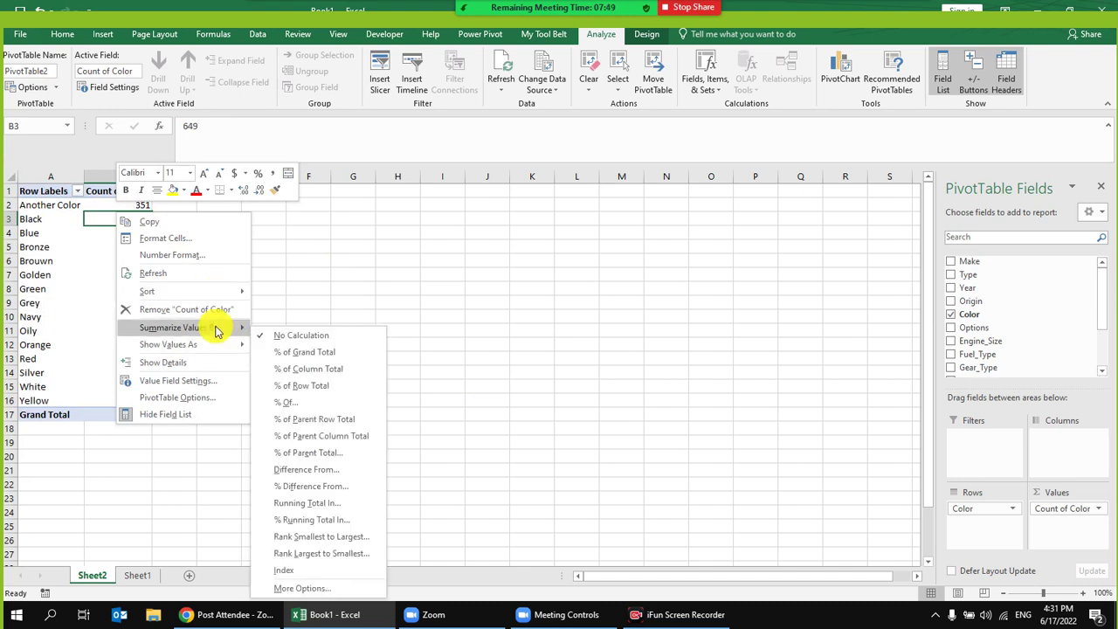
mouse_move(217, 331)
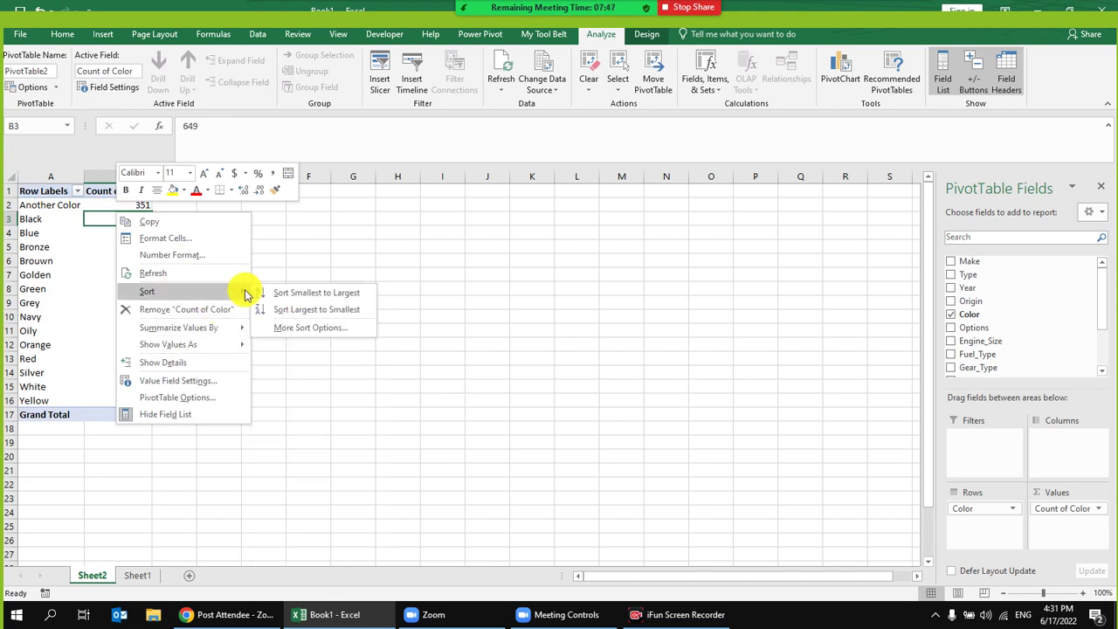
click(360, 312)
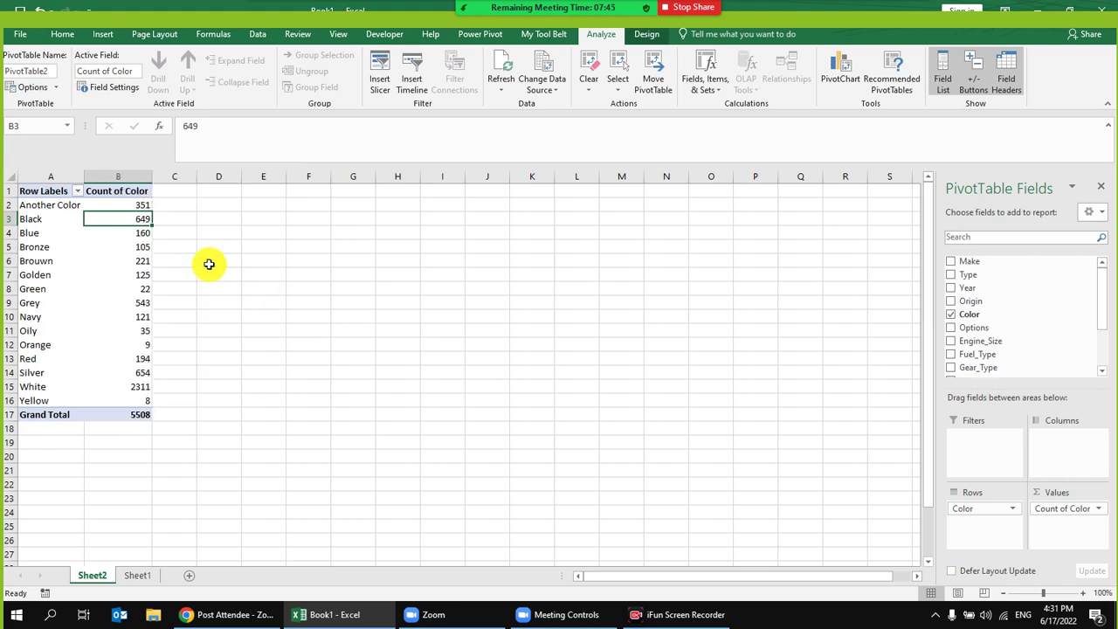
Step: Filter the row labels to the top 5 items by Count of Color
click(78, 190)
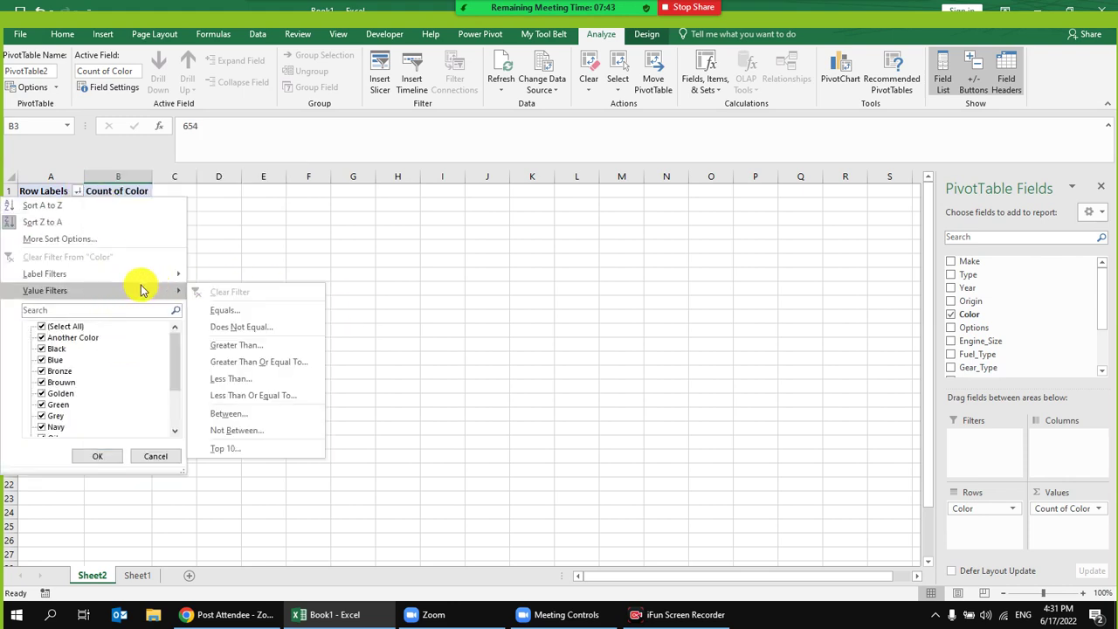
click(224, 448)
click(574, 255)
click(573, 255)
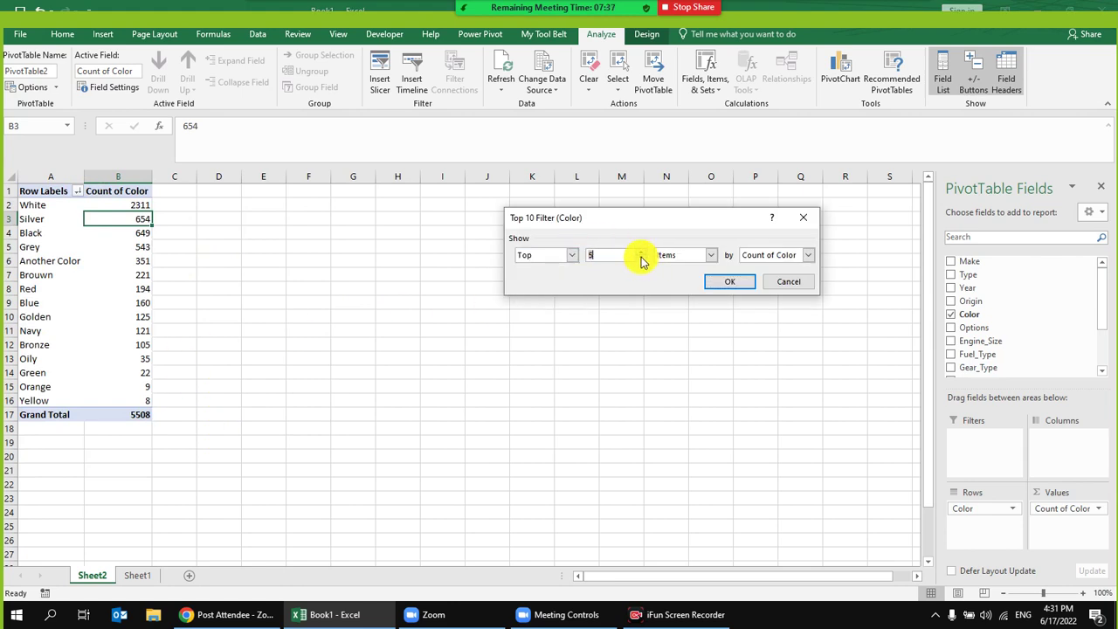
click(736, 284)
click(215, 320)
click(67, 228)
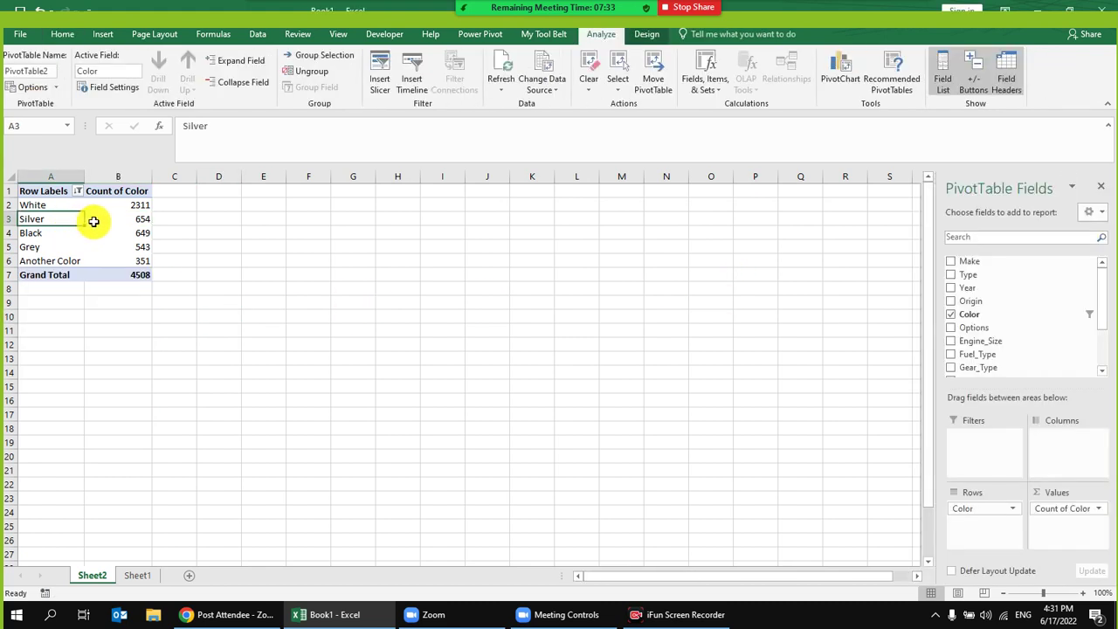
click(118, 215)
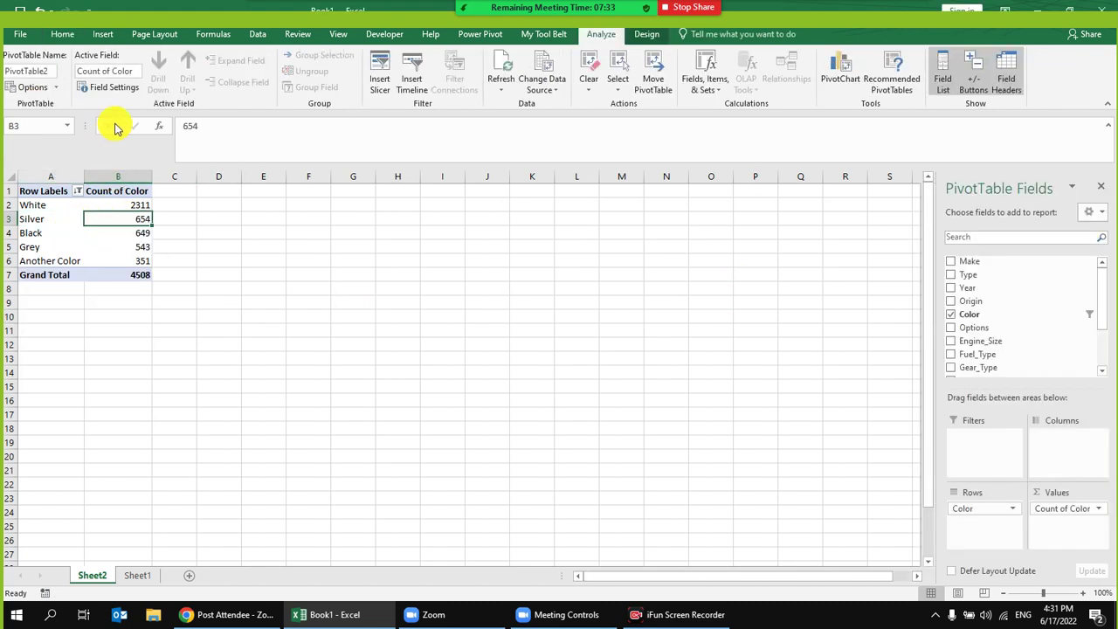
Step: Insert a 2-D pie chart from the color pivot table and enlarge it to about columns F to O, rows 3 to 22
click(104, 34)
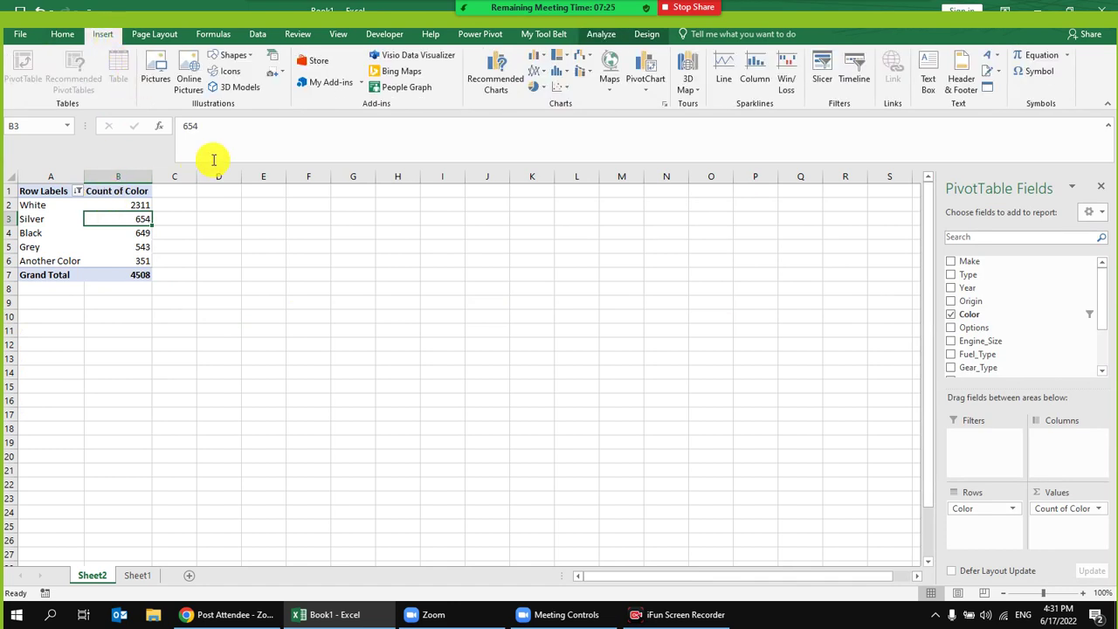
click(70, 244)
click(111, 219)
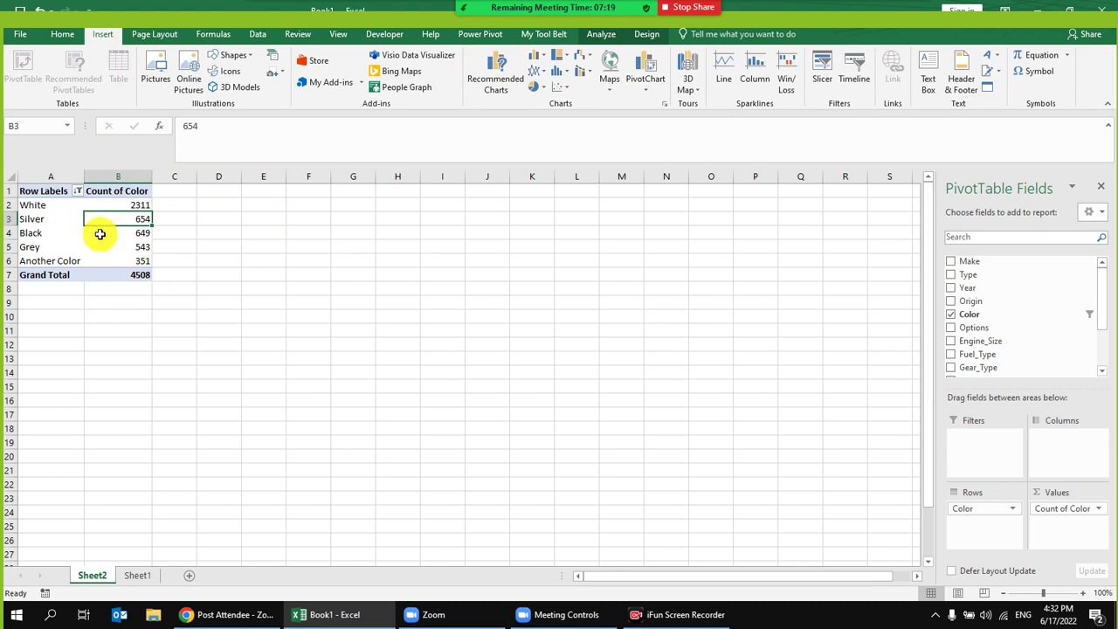
click(179, 318)
click(135, 234)
click(267, 328)
click(118, 248)
click(536, 89)
click(544, 125)
drag(519, 294, 507, 239)
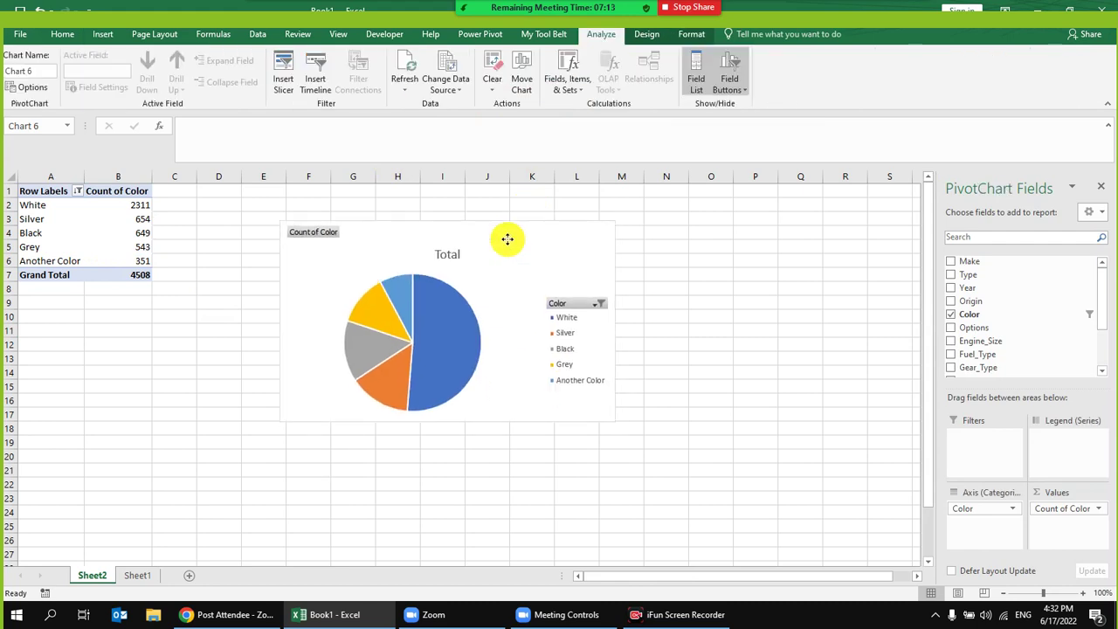
drag(616, 422, 739, 497)
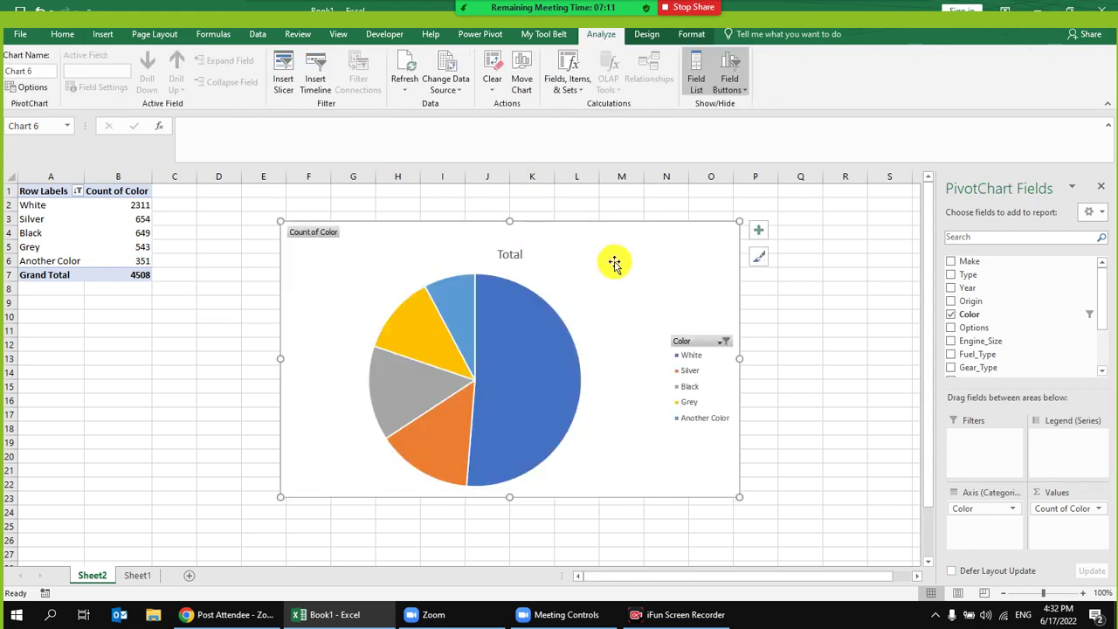
Step: Move the pie chart so it starts at cell A1 and apply the dark-background chart style (Style 7)
drag(614, 238, 586, 209)
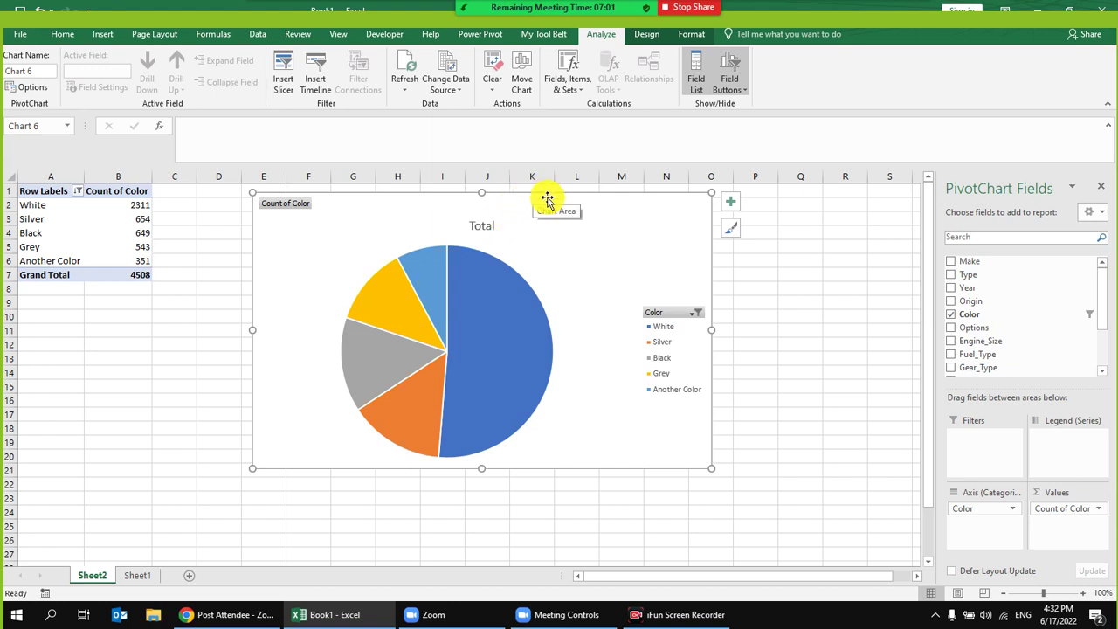
drag(555, 205, 311, 185)
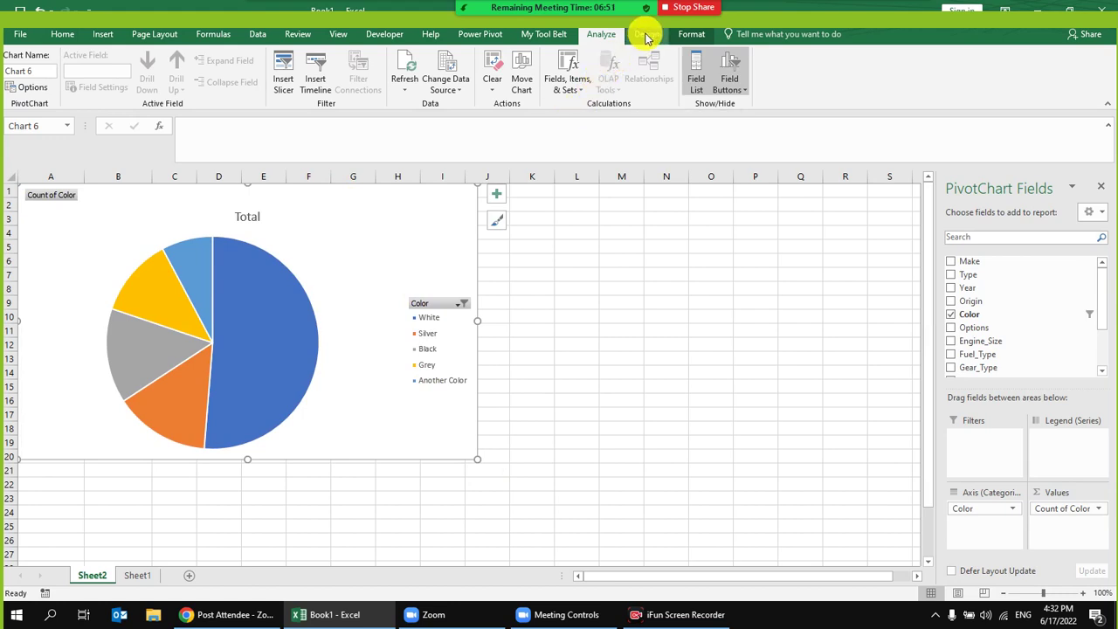
click(648, 35)
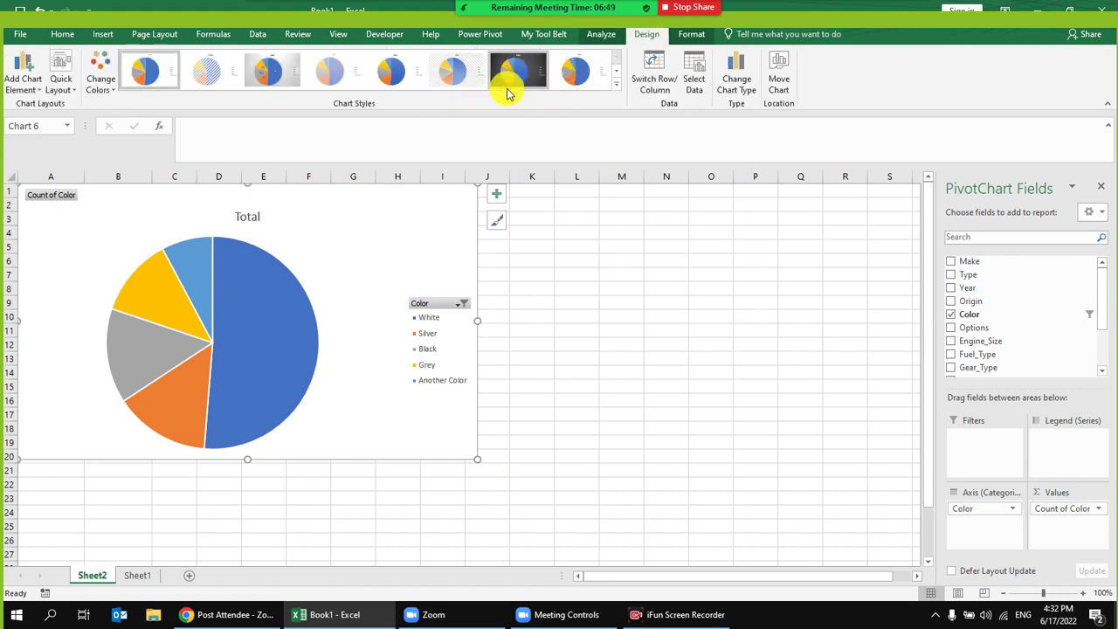
click(518, 77)
click(267, 70)
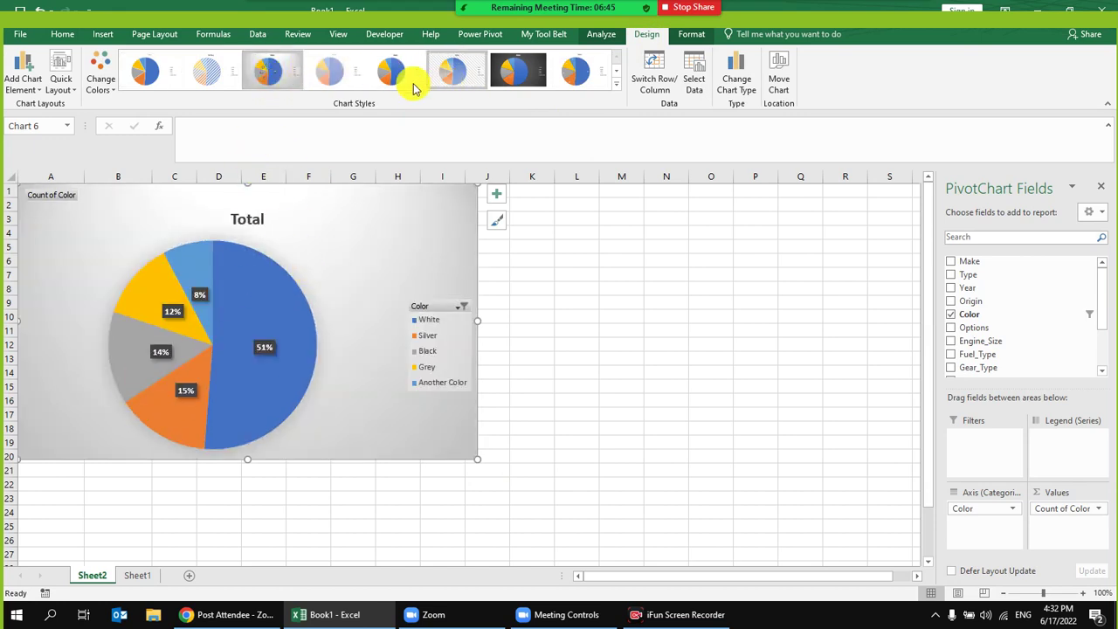
click(616, 84)
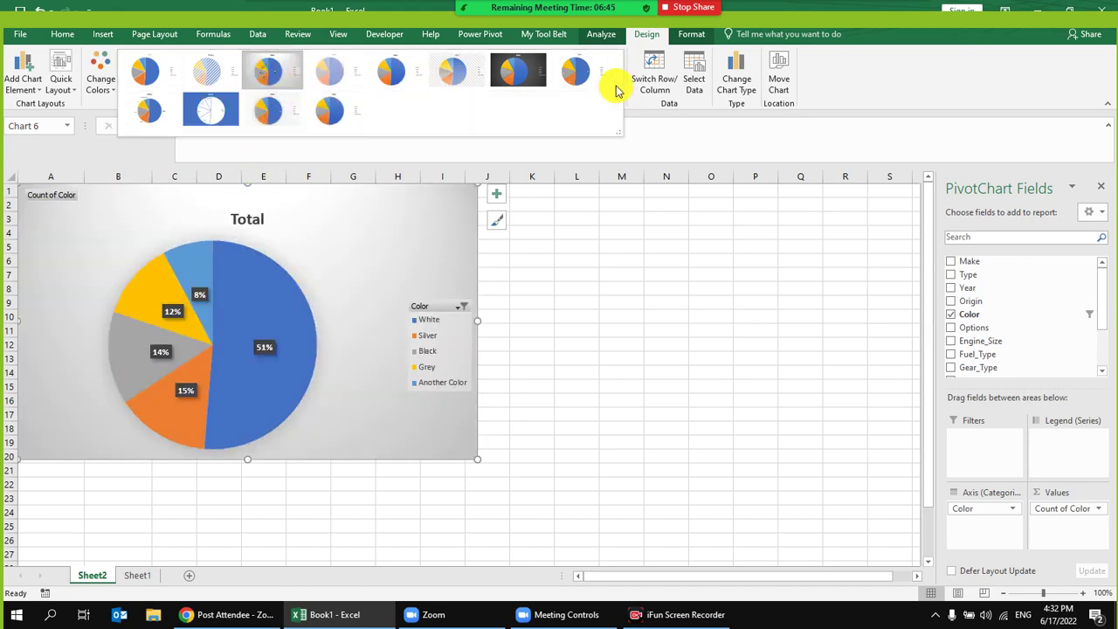
click(209, 122)
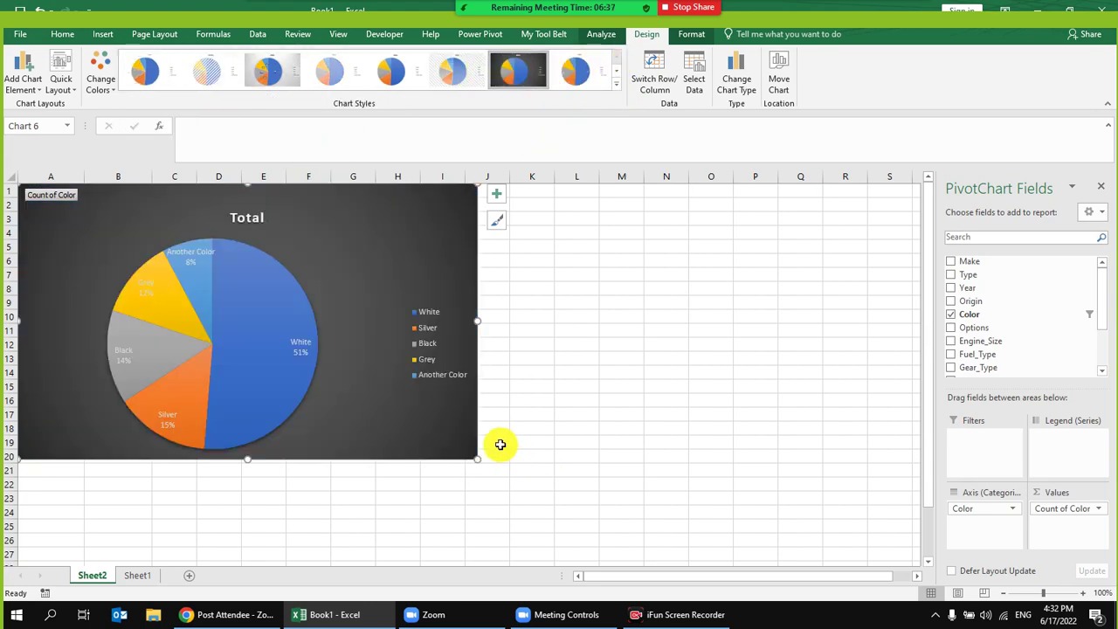
Step: Enlarge the pie chart to cover about columns A to K and rows 1 to 20
drag(477, 321, 529, 320)
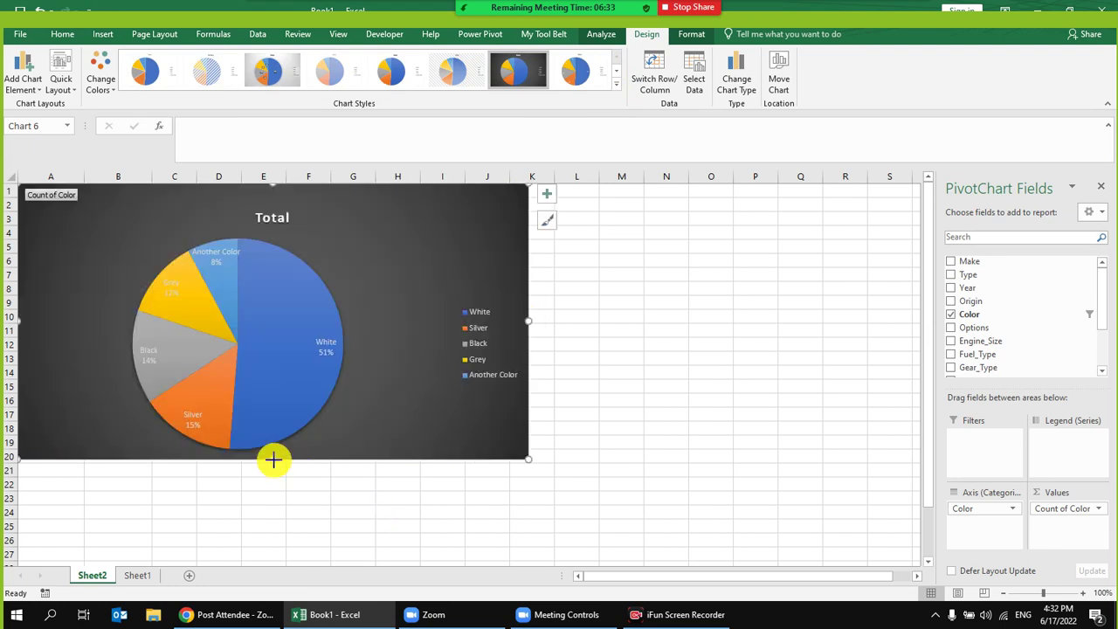
drag(272, 460, 272, 467)
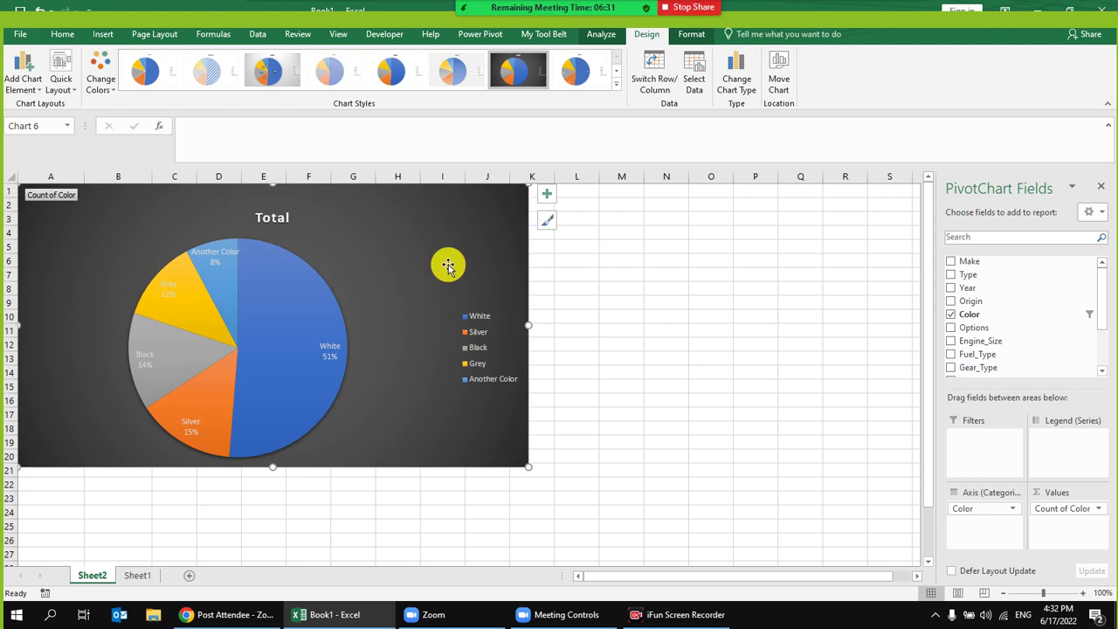
click(146, 70)
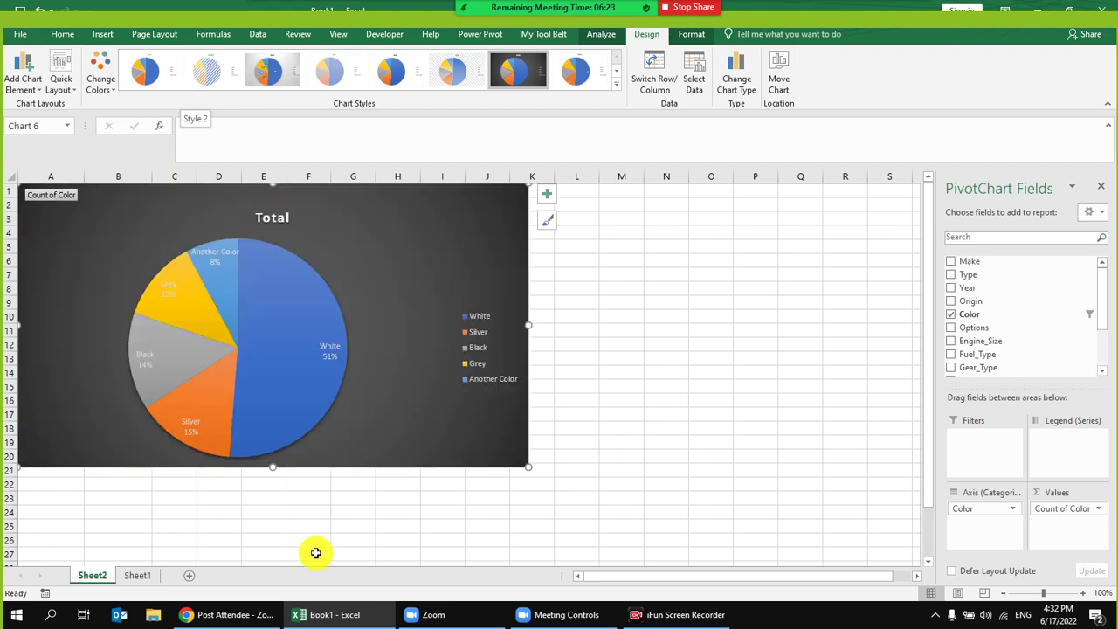
mouse_move(495, 622)
click(454, 614)
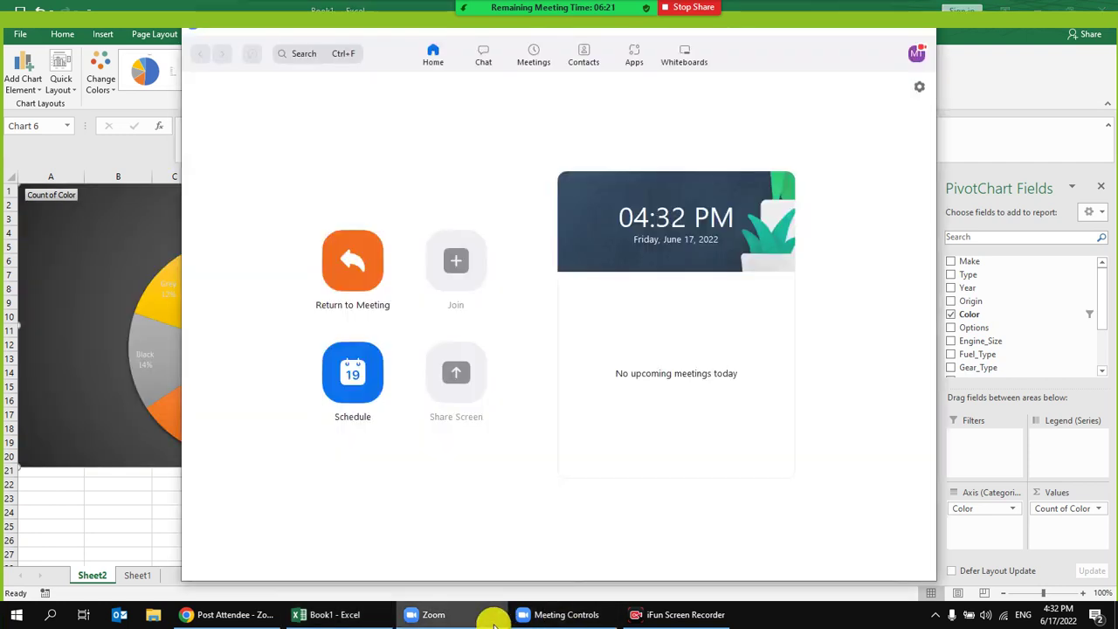
click(424, 614)
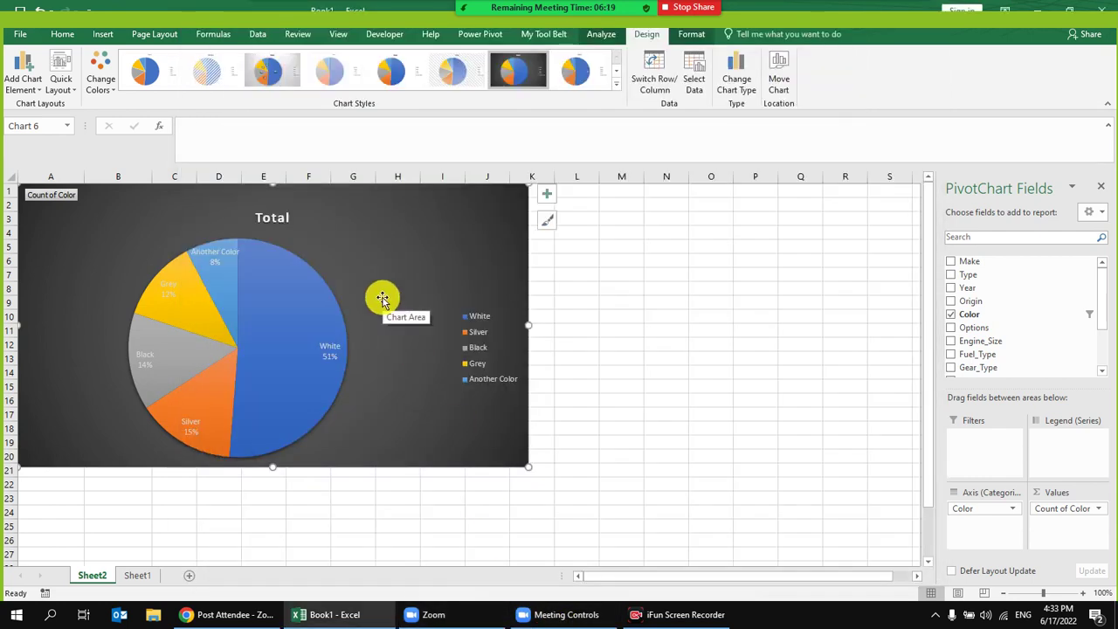
Step: Narrow the pie chart to about columns A to I and keep the dark chart style after previewing other styles
drag(528, 326, 466, 325)
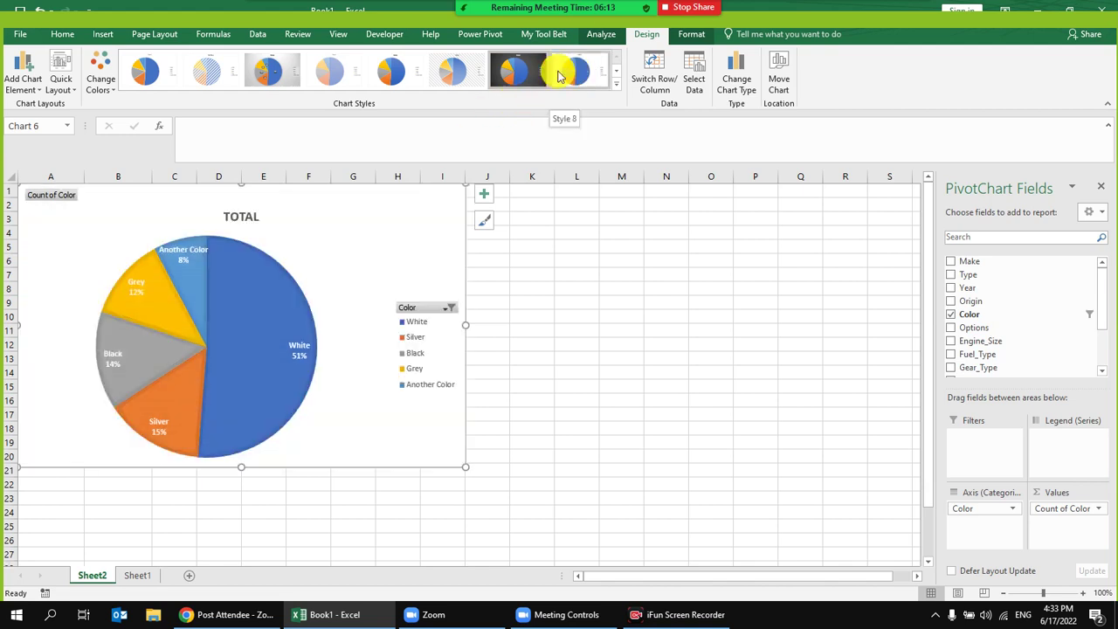
click(617, 88)
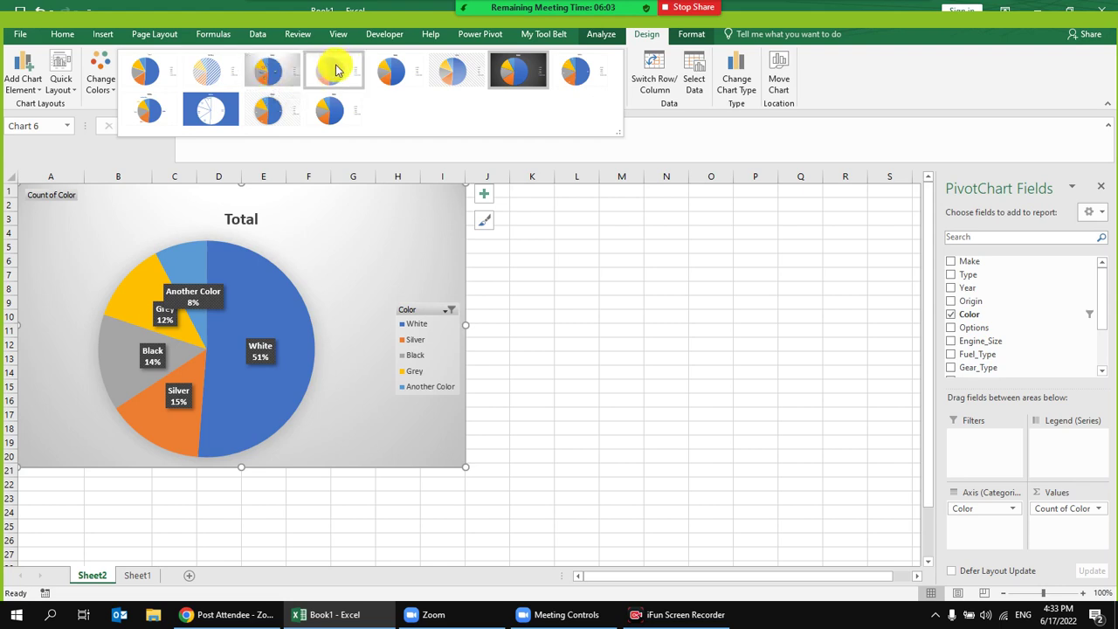
click(568, 82)
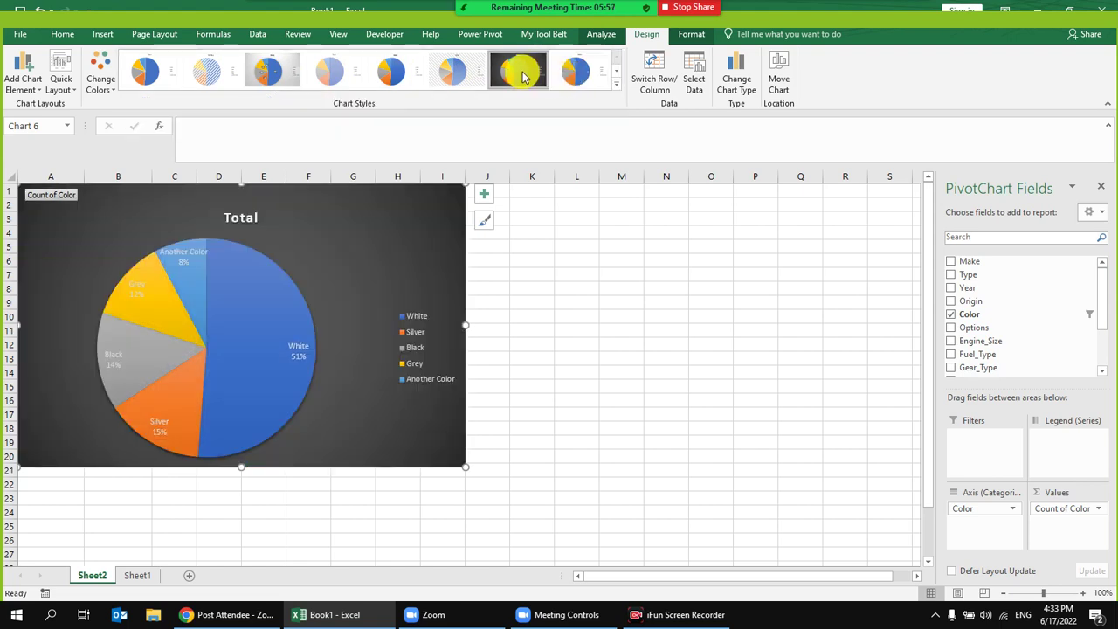
click(518, 70)
click(622, 301)
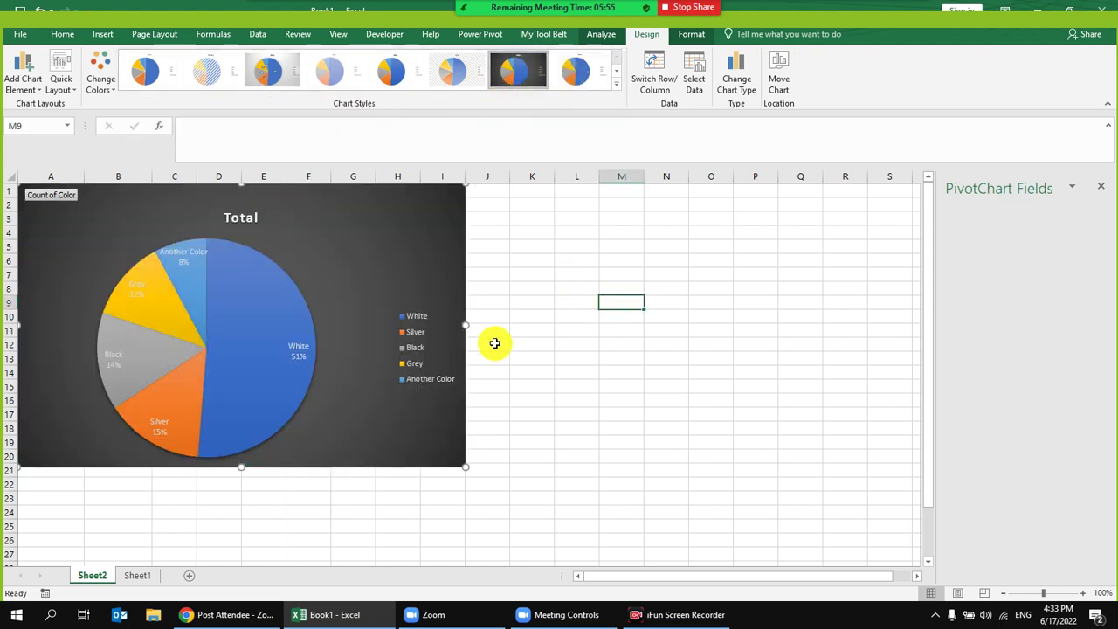
Step: Change the font color of the pie chart's data labels to black
click(272, 313)
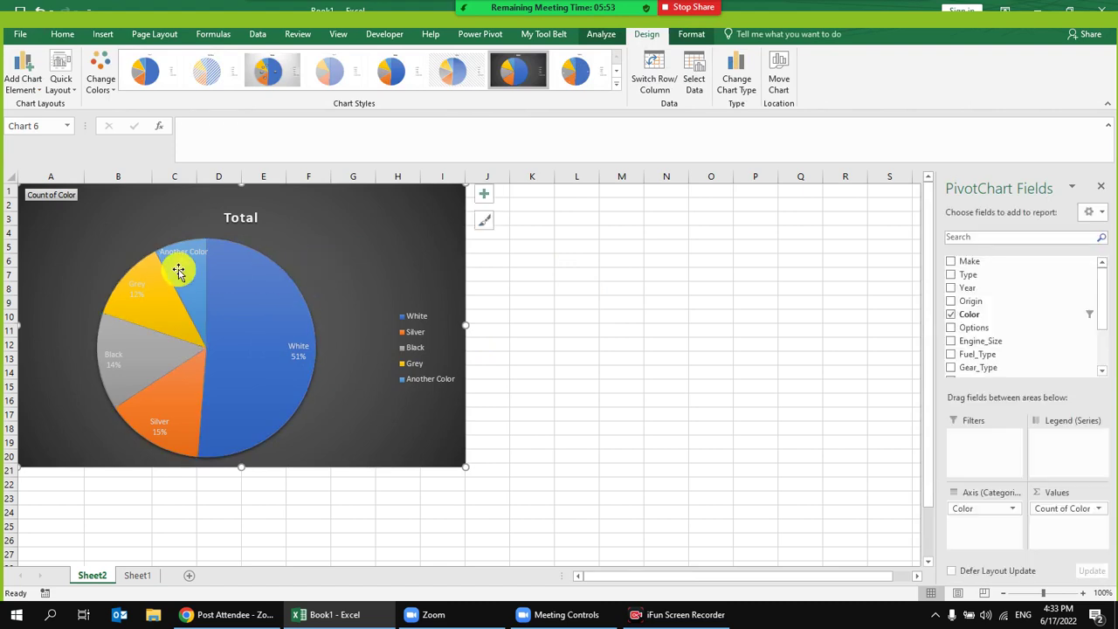
click(185, 254)
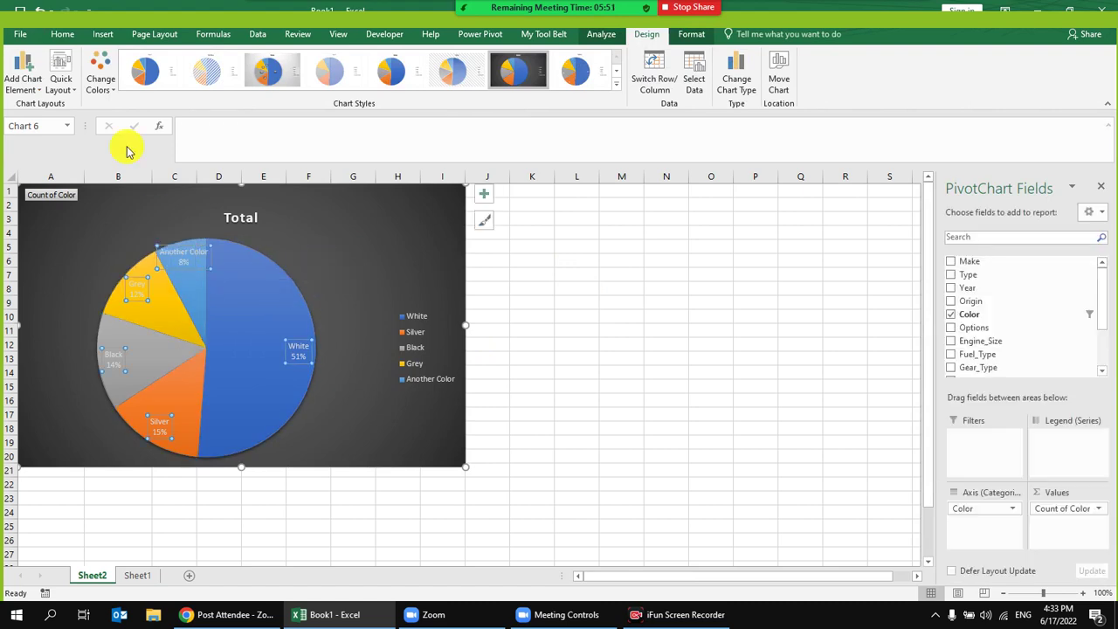
click(54, 33)
click(246, 82)
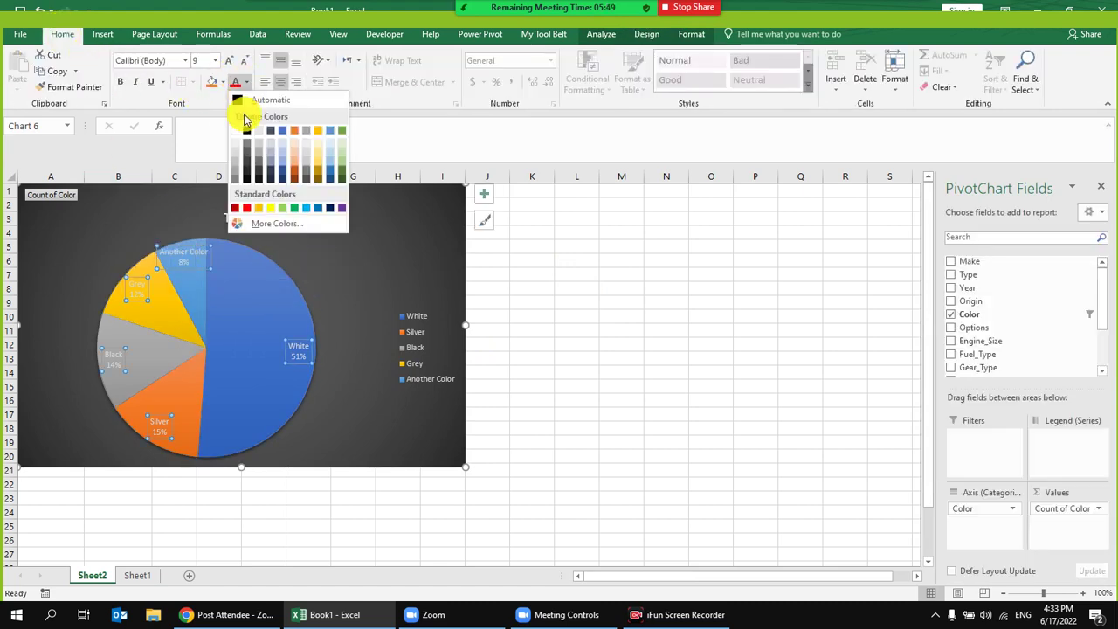
click(247, 132)
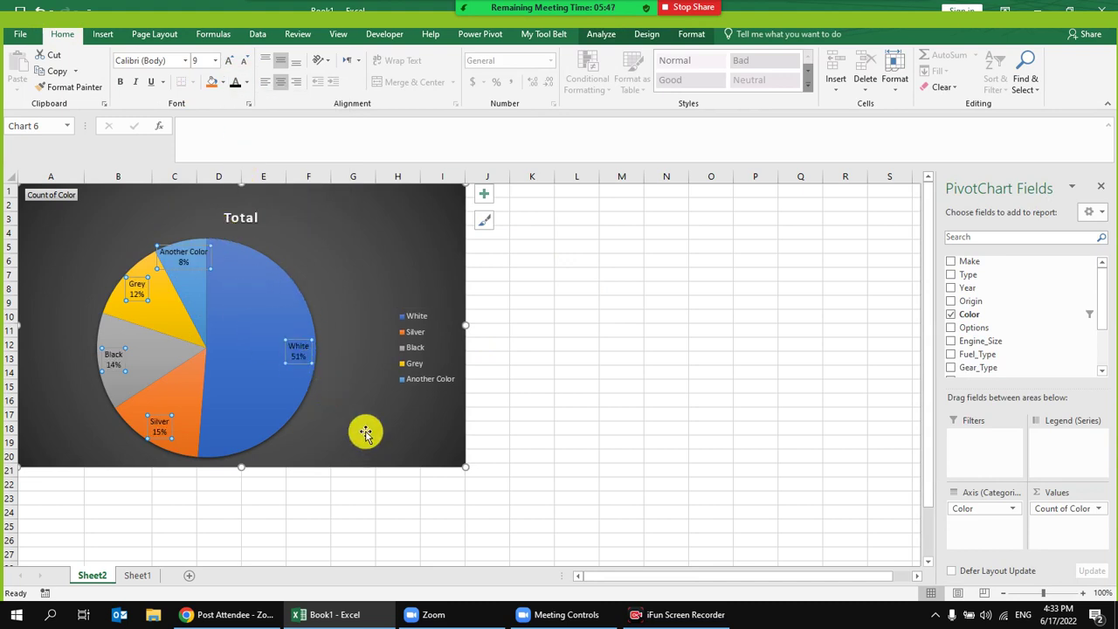
click(549, 478)
Step: Increase the pie chart's data labels to font size 14 and make them bold
click(192, 254)
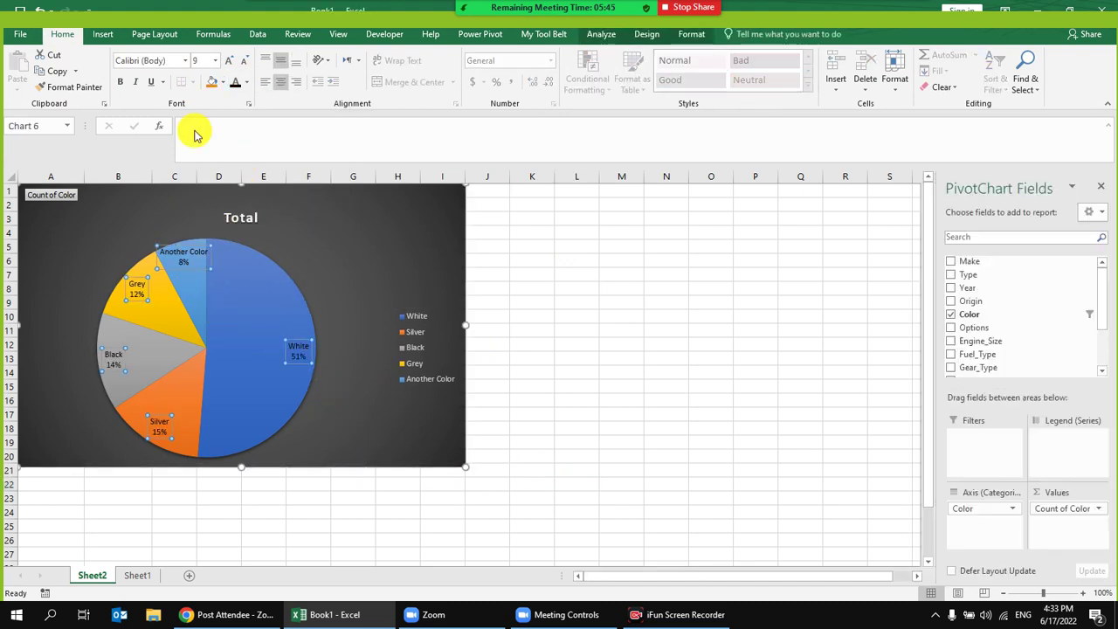
click(231, 62)
click(231, 62)
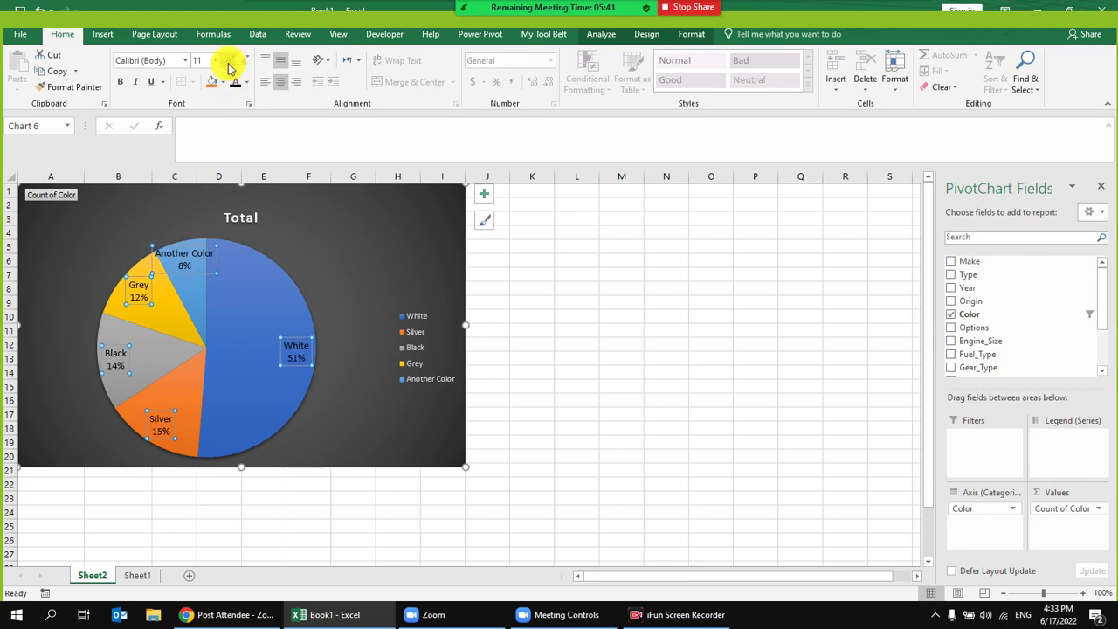
click(576, 289)
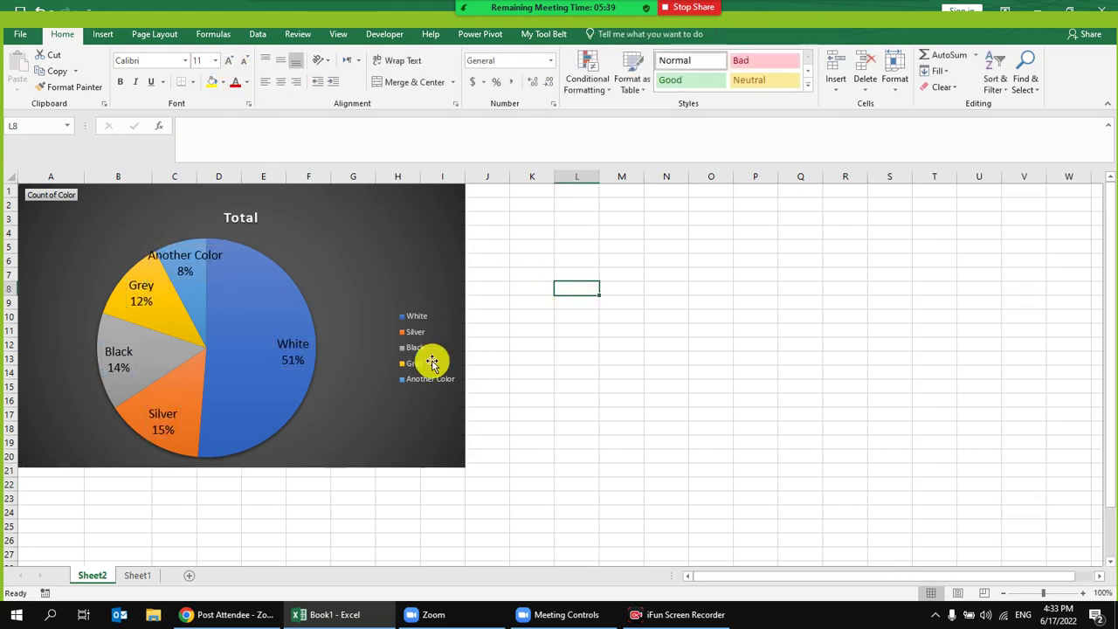
click(297, 349)
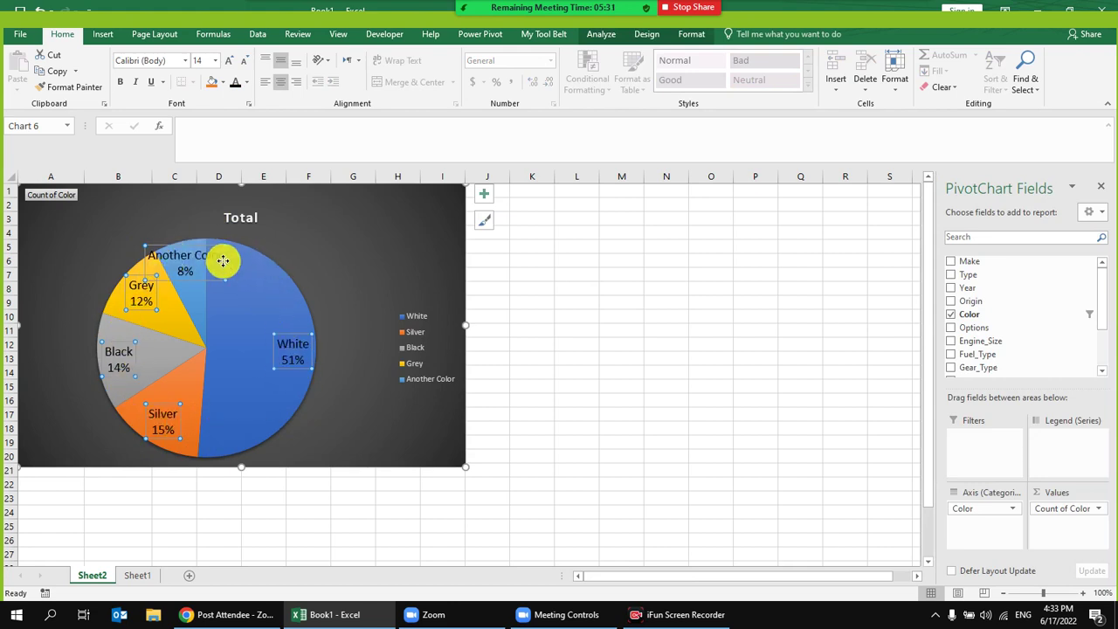
click(229, 61)
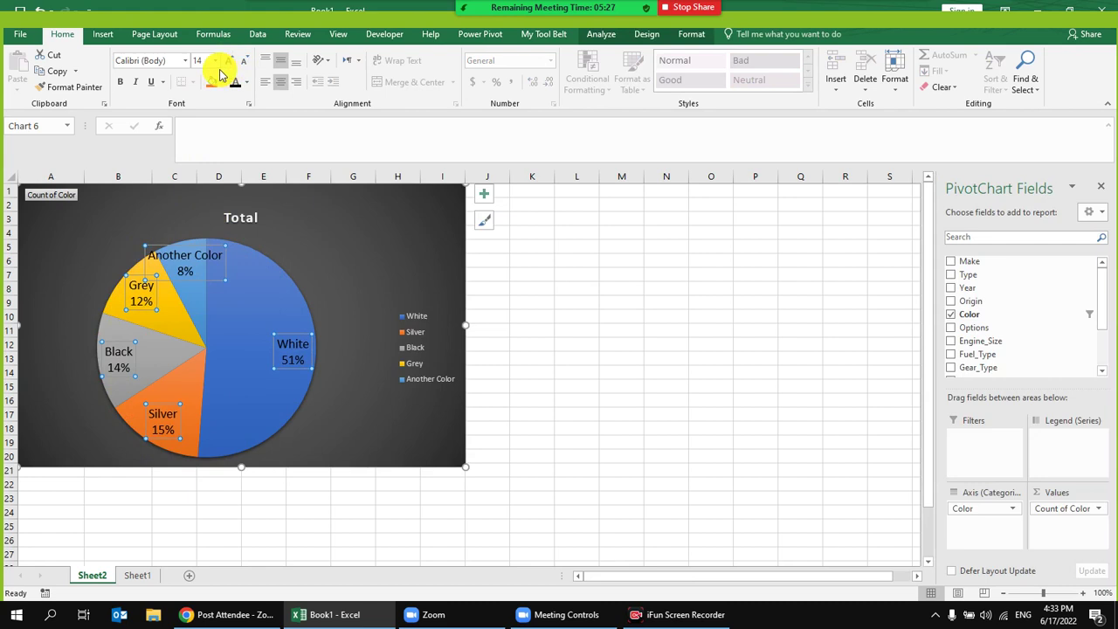
click(121, 82)
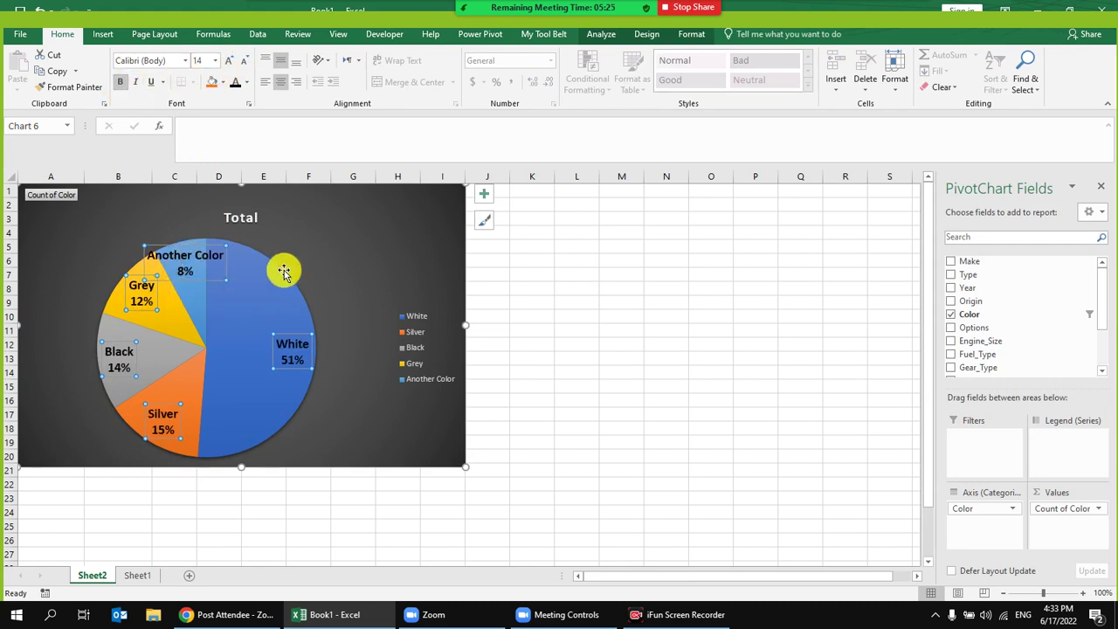
click(350, 234)
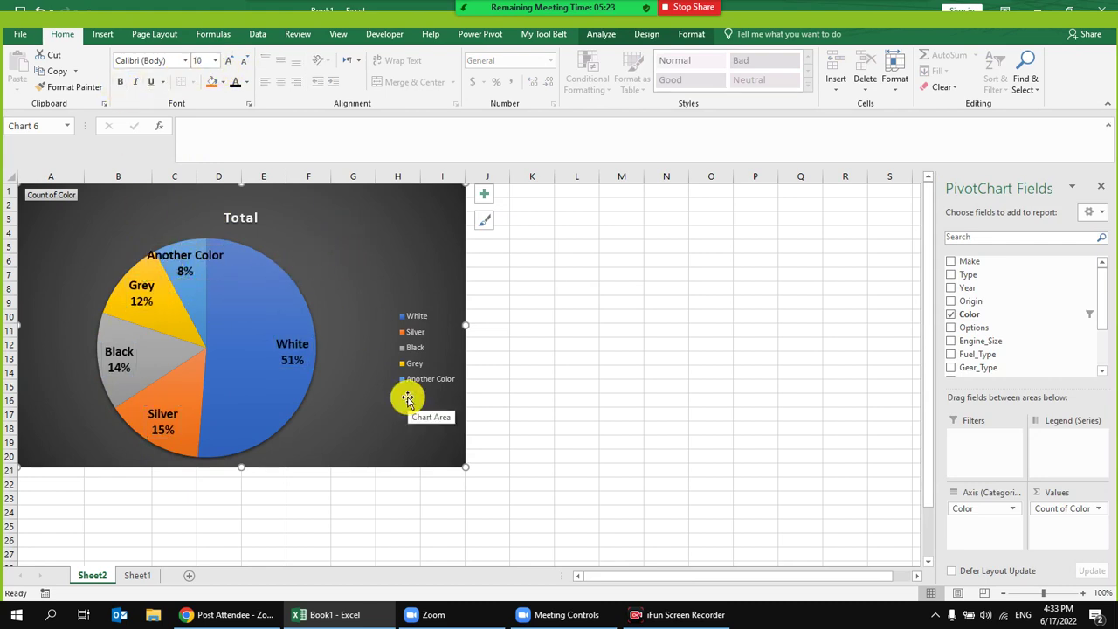
Step: Pull the White slice slightly away from the rest of the pie
click(257, 287)
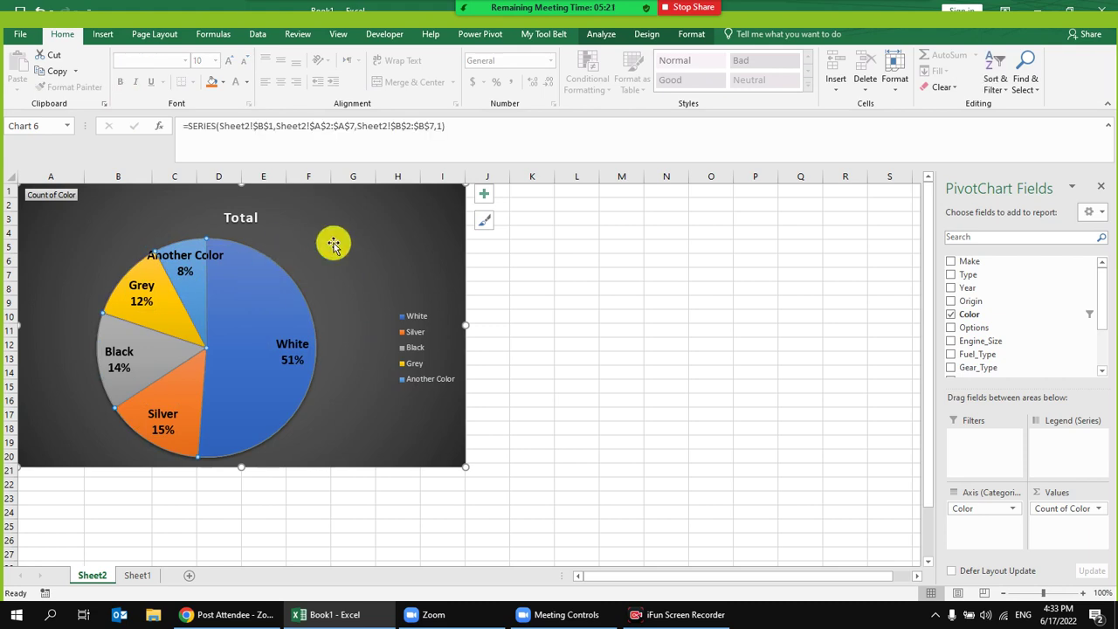
click(264, 282)
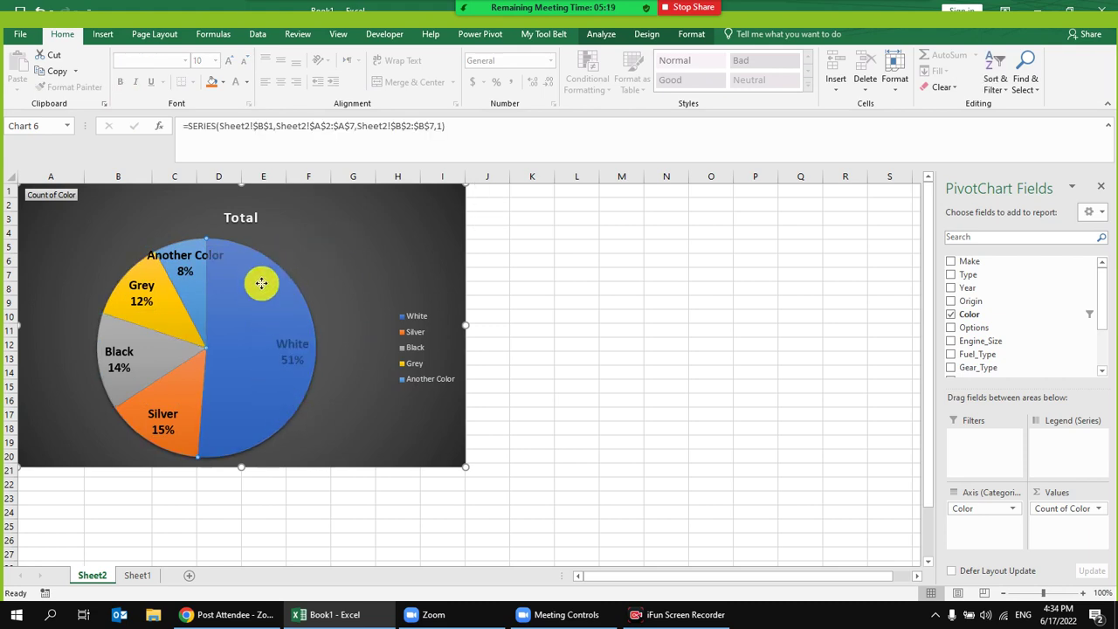
drag(284, 336, 275, 305)
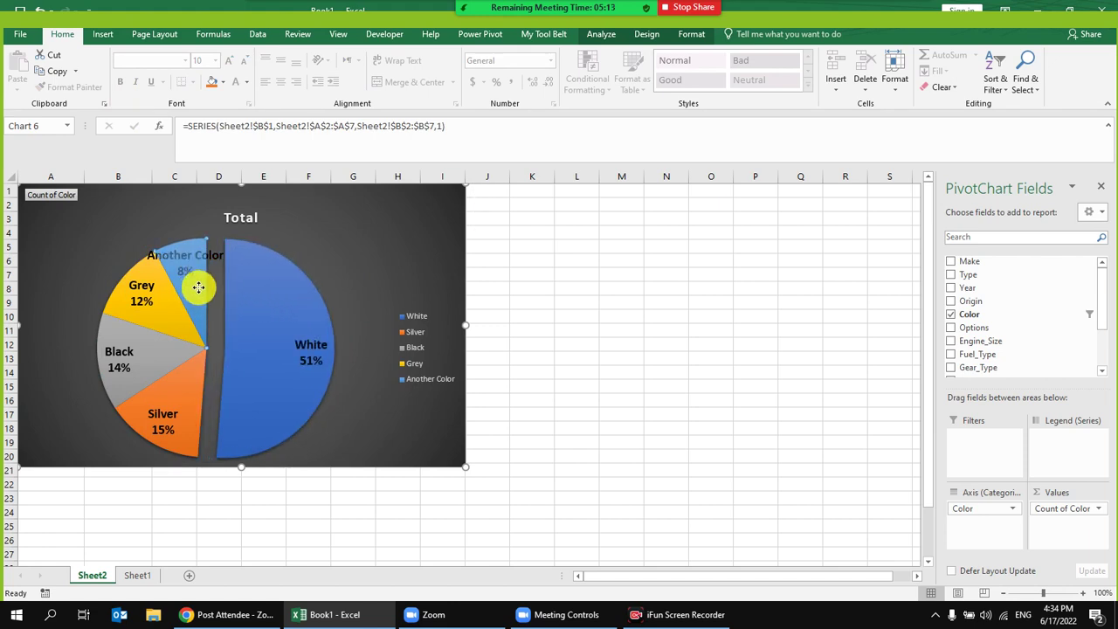
Step: Pull the Another Color slice outward from the center of the pie
drag(215, 284, 210, 284)
mouse_move(140, 293)
mouse_down()
mouse_move(122, 300)
mouse_move(134, 310)
mouse_up()
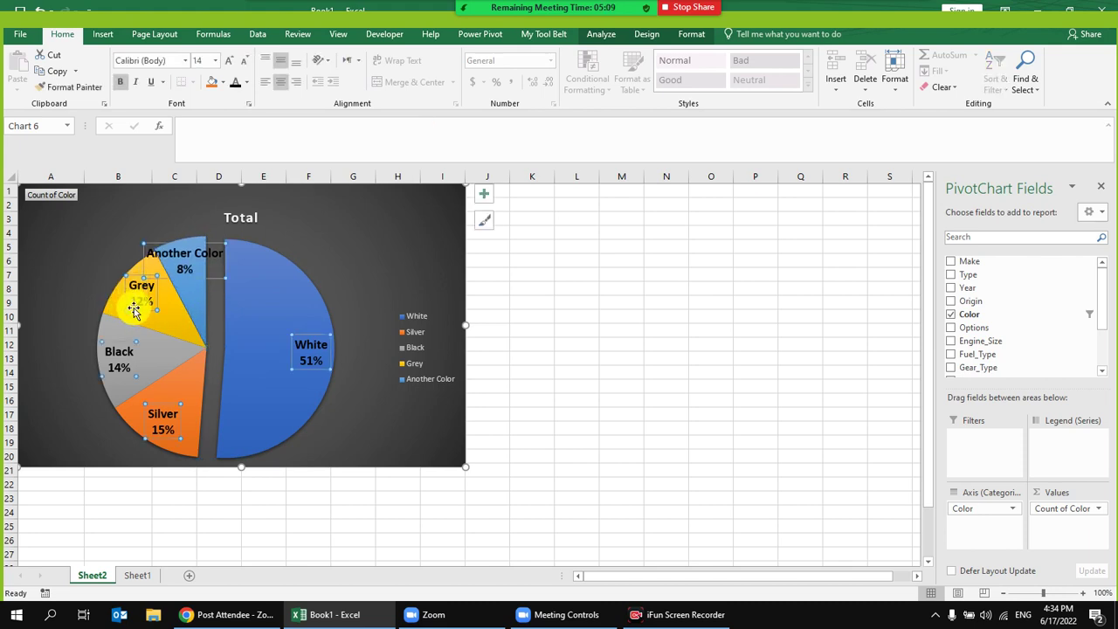
click(192, 309)
click(195, 280)
drag(195, 280, 203, 255)
click(649, 79)
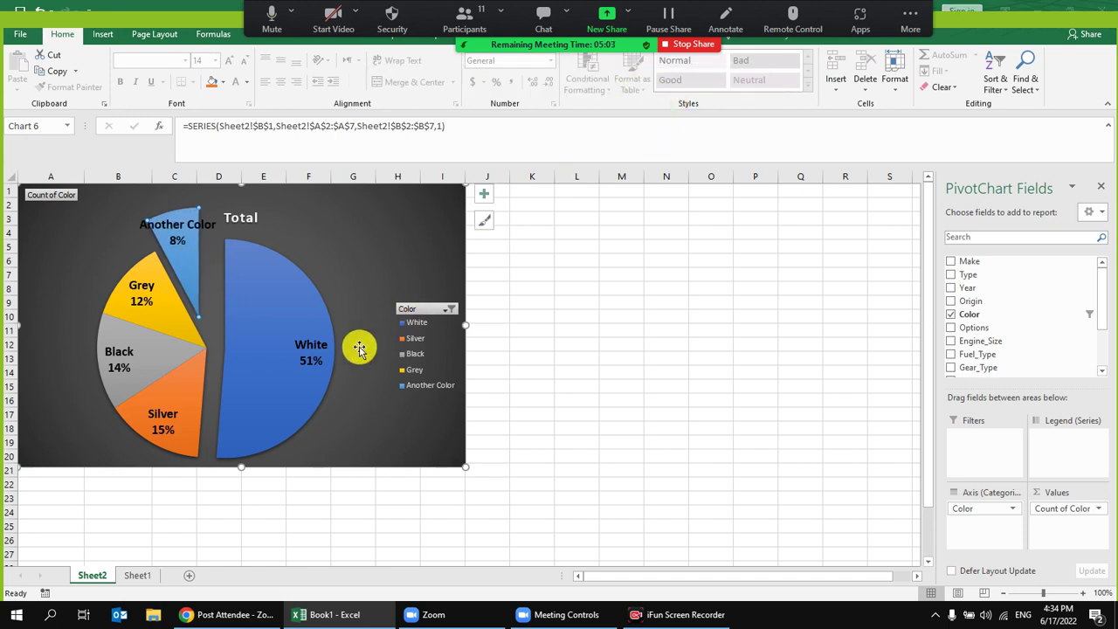
Step: Pull the Grey, Black and Silver slices outward from the center of the pie
click(164, 318)
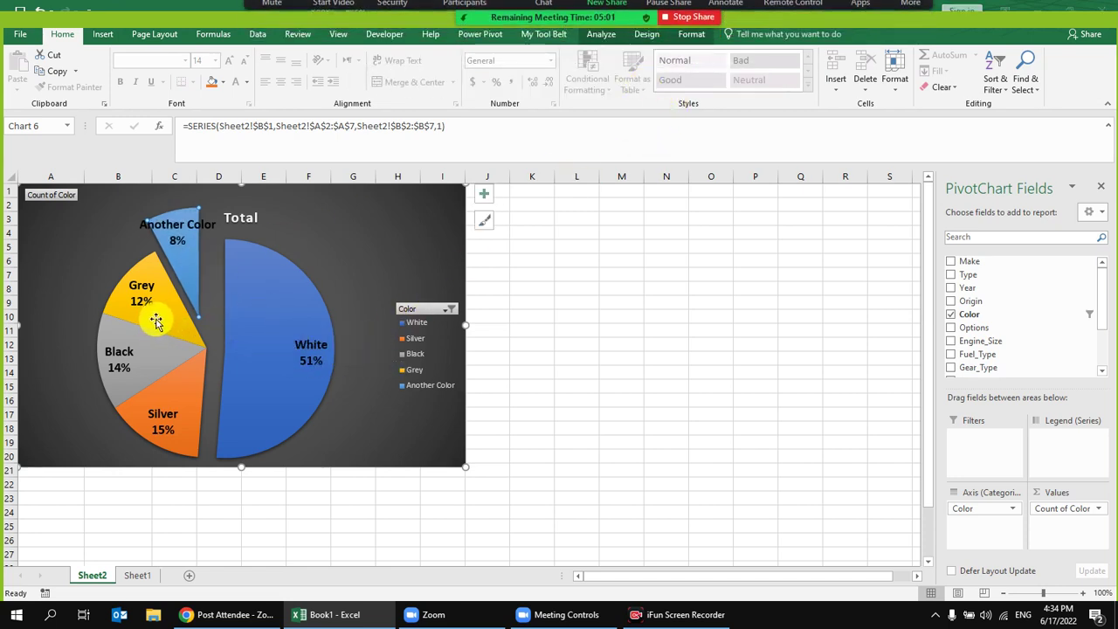
drag(163, 318, 138, 294)
drag(145, 357, 104, 362)
drag(172, 398, 187, 404)
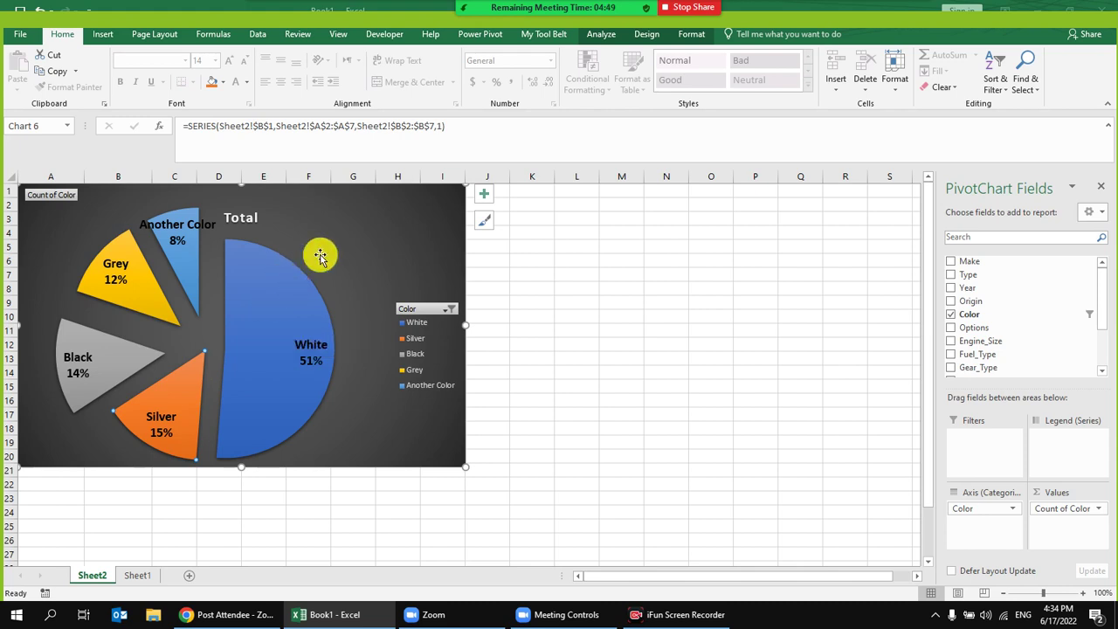
Step: Undo the separation of the Silver, Black, Grey and Another Color slices, keeping only the White slice pulled out
key(ctrl+z)
key(ctrl+z)
key(ctrl+z)
key(ctrl+z)
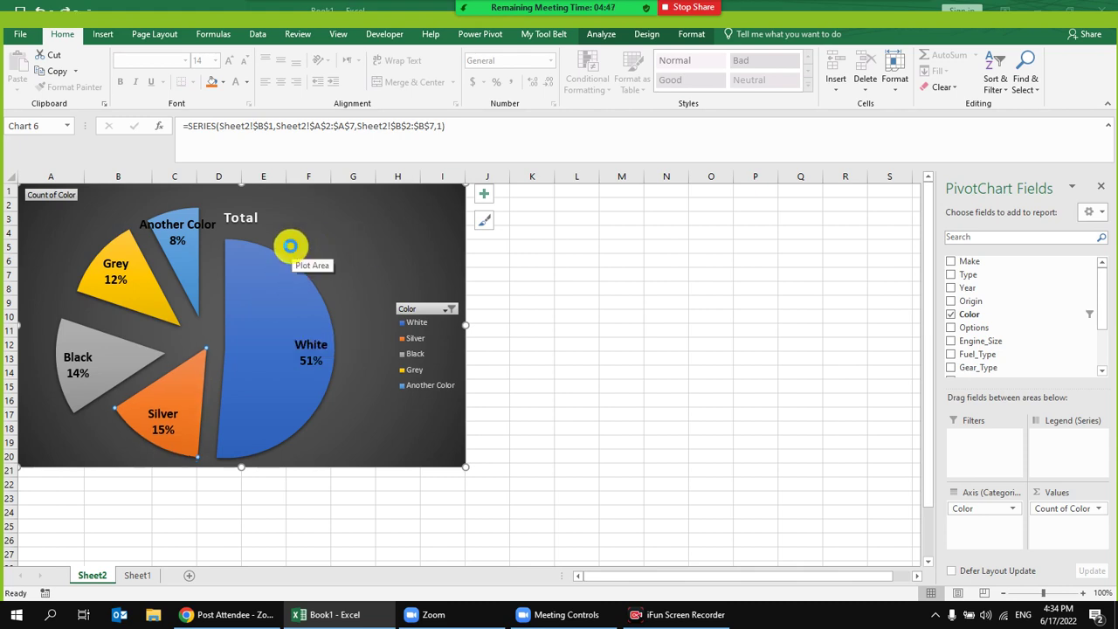
key(ctrl+z)
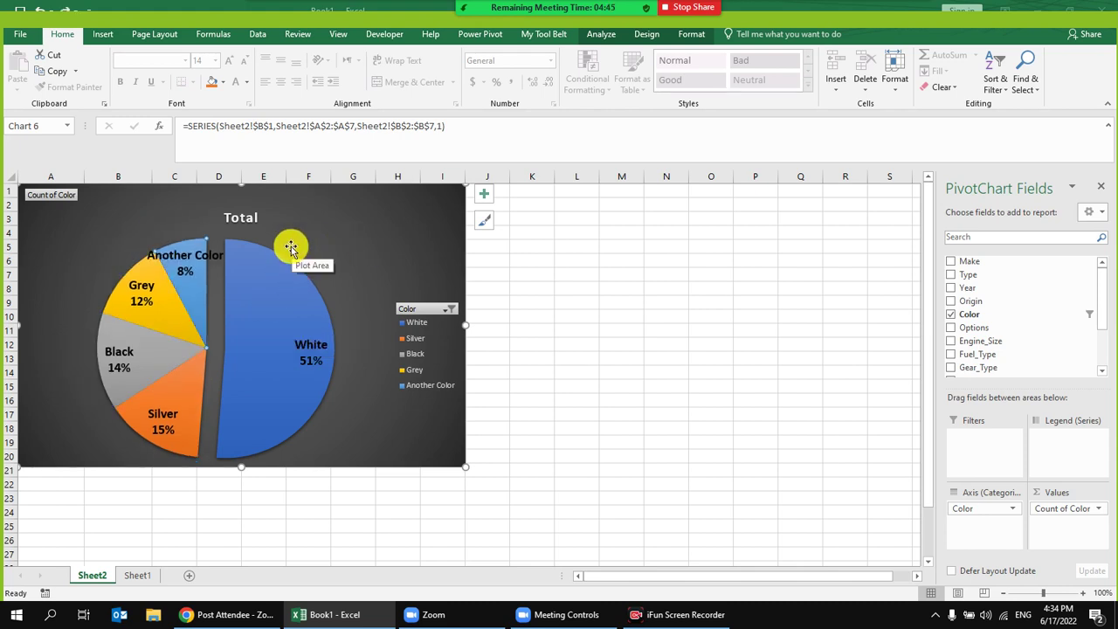
Step: Move the White slice closer to the rest of the pie, leaving a narrow gap
drag(278, 269, 263, 286)
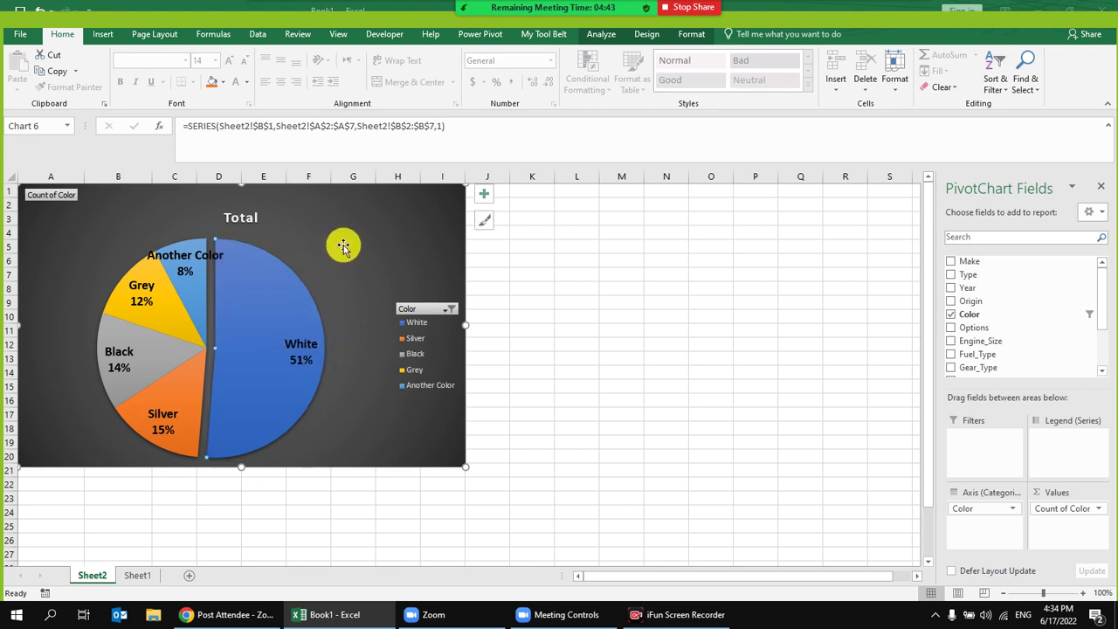
click(346, 244)
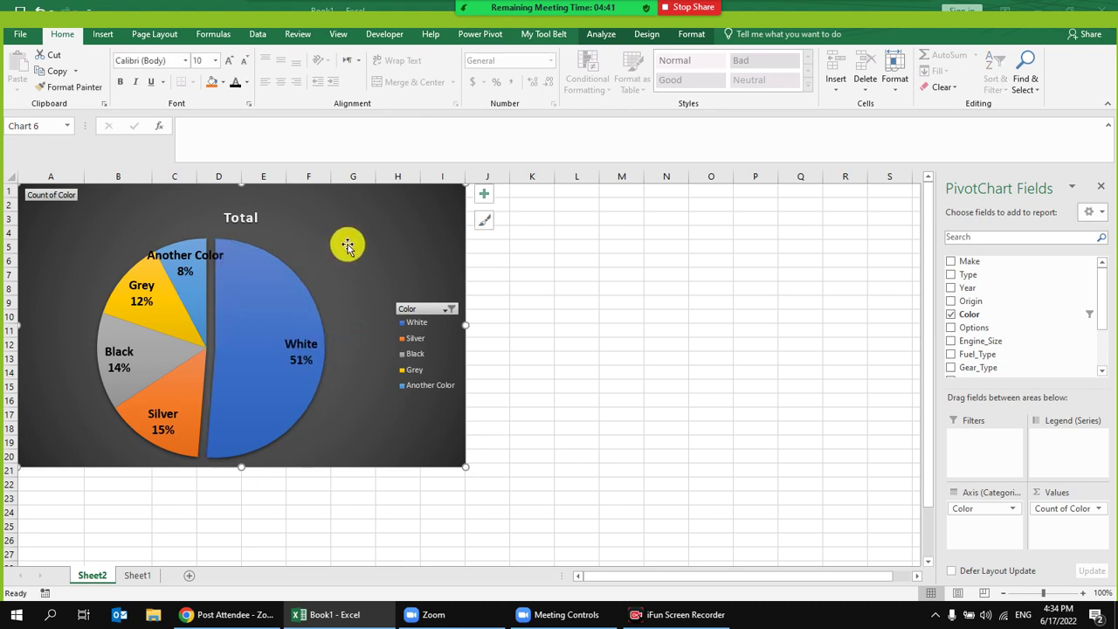
mouse_move(228, 284)
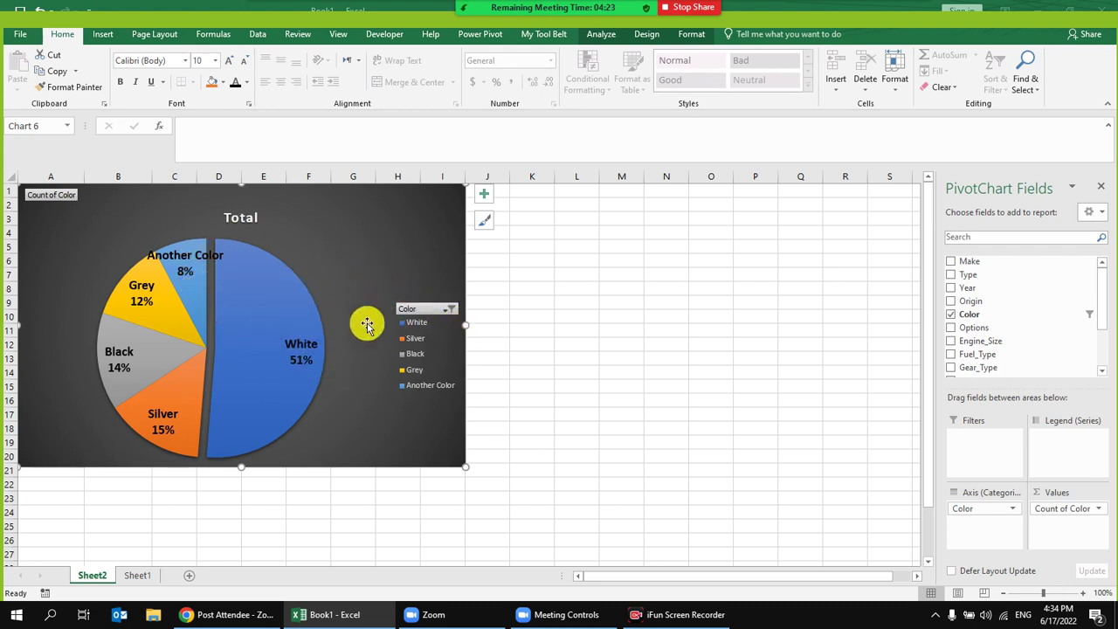
Step: Reduce the font size of all the pie chart's data labels to 11
click(204, 274)
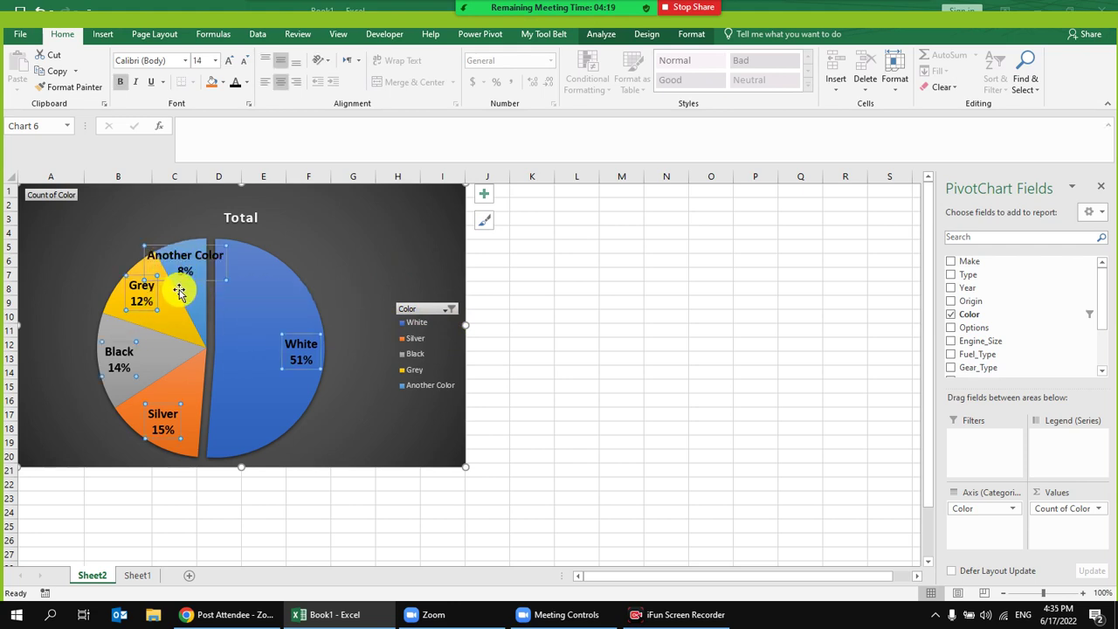
click(247, 60)
click(251, 62)
click(249, 62)
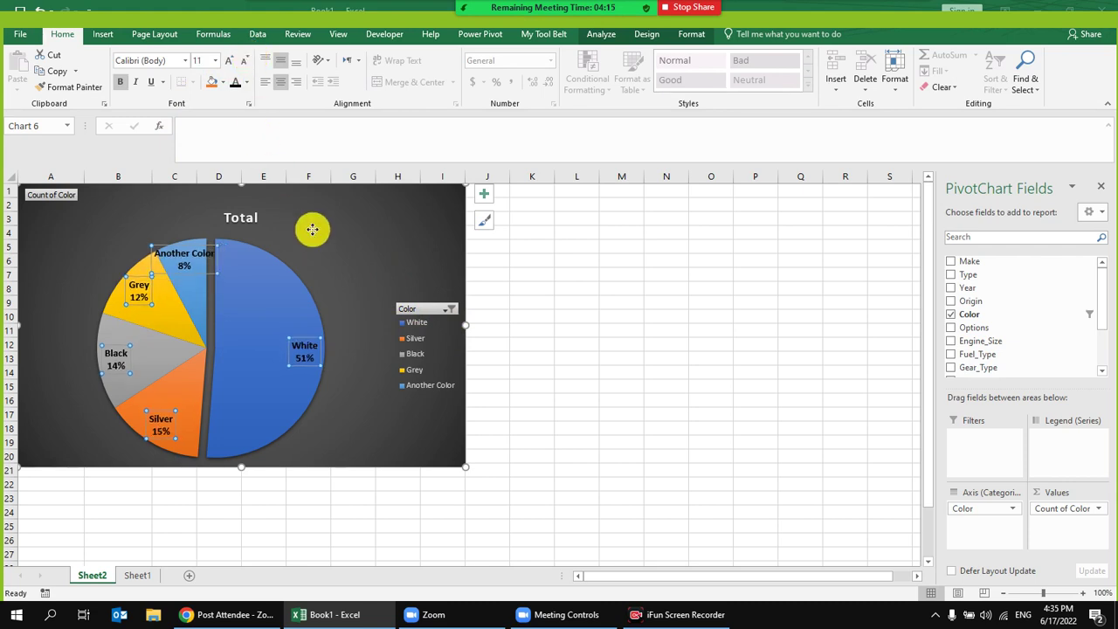
Step: Move the White data label slightly inward, away from the outer edge of its slice
click(303, 355)
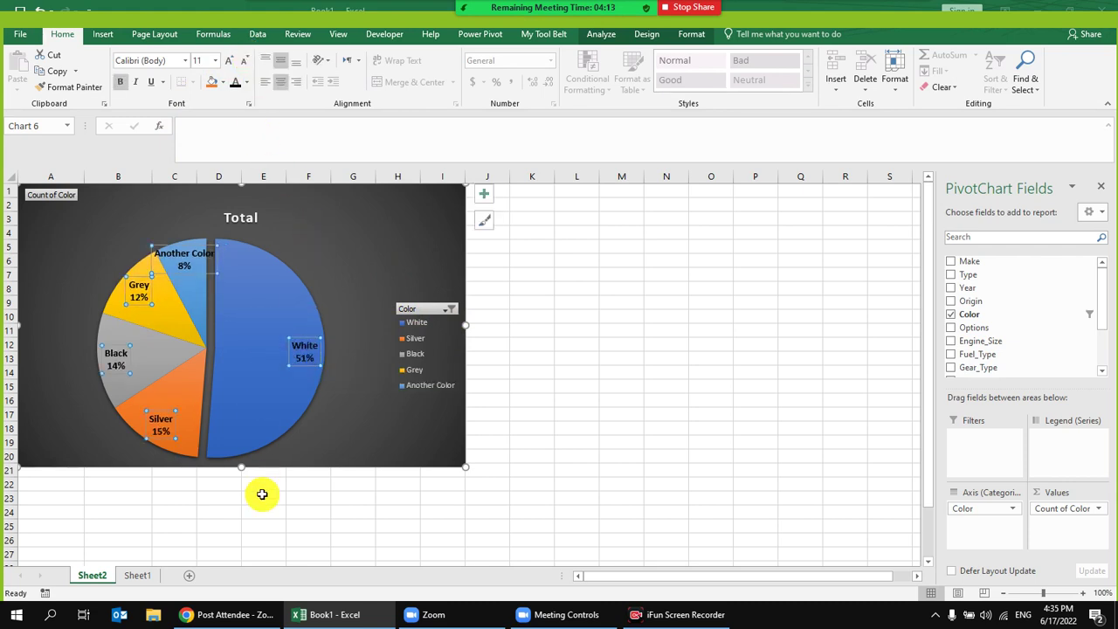
double_click(306, 358)
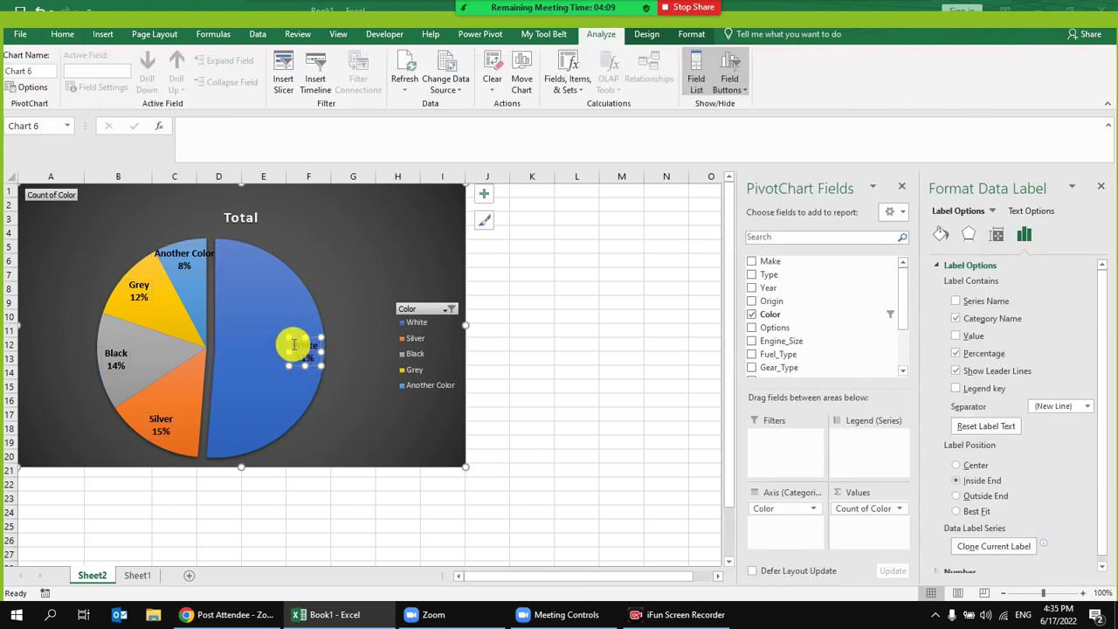
drag(297, 337, 262, 325)
click(338, 325)
click(271, 343)
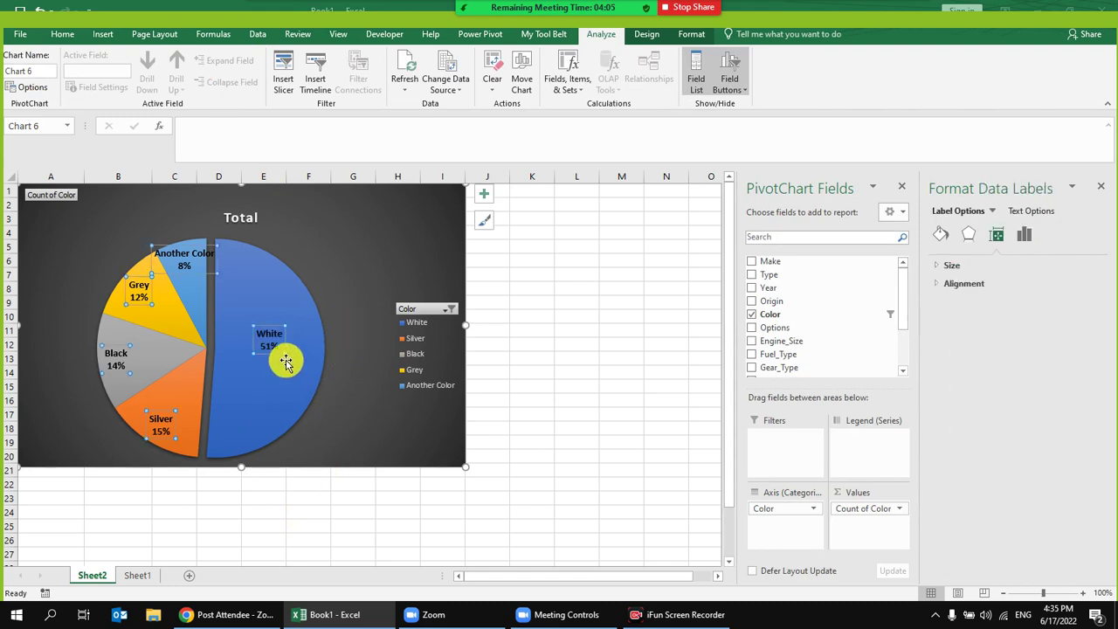
drag(283, 354, 299, 365)
click(318, 299)
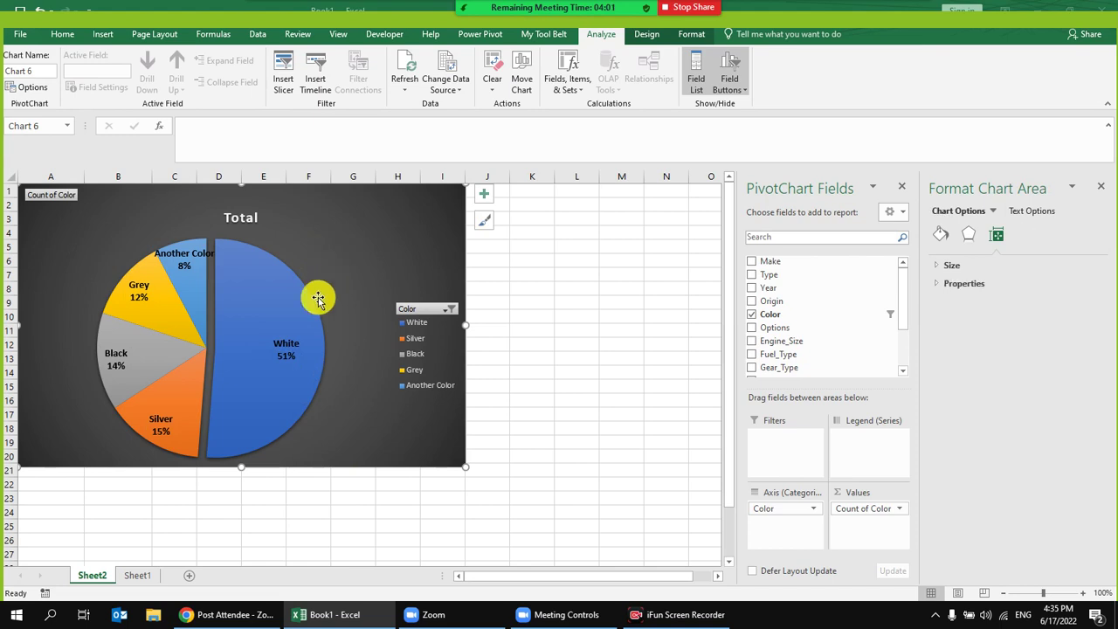
Step: Narrow the pie chart so it ends within column G, and close the chart formatting pane
click(537, 267)
click(381, 257)
drag(468, 324, 366, 455)
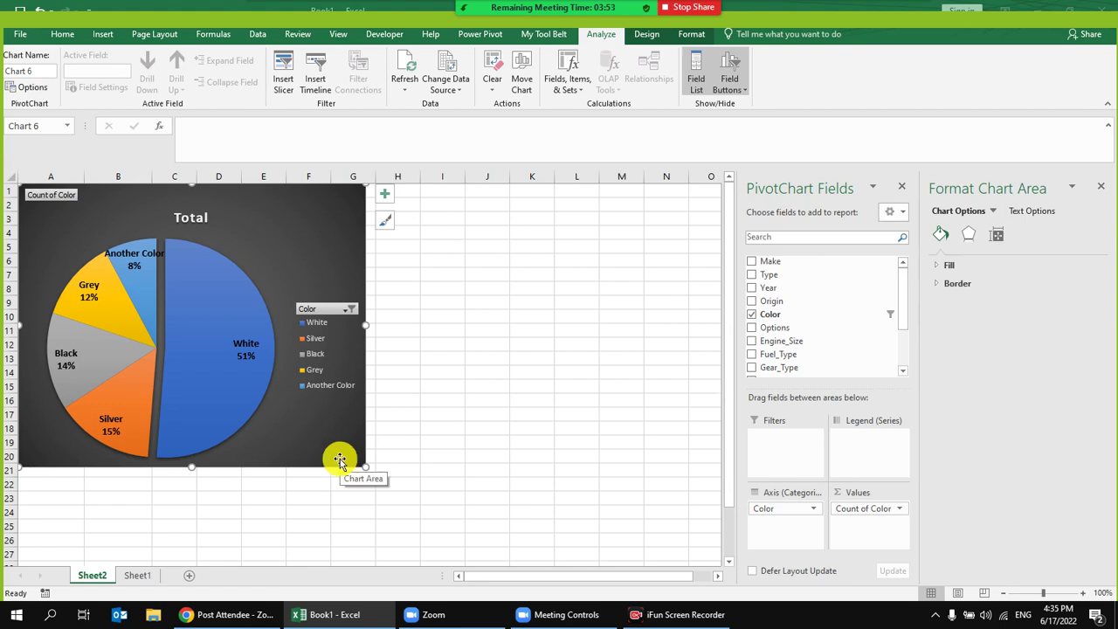
click(1100, 186)
Step: Return to the Sheet1 car data and check the messages in the Zoom meeting chat
click(131, 577)
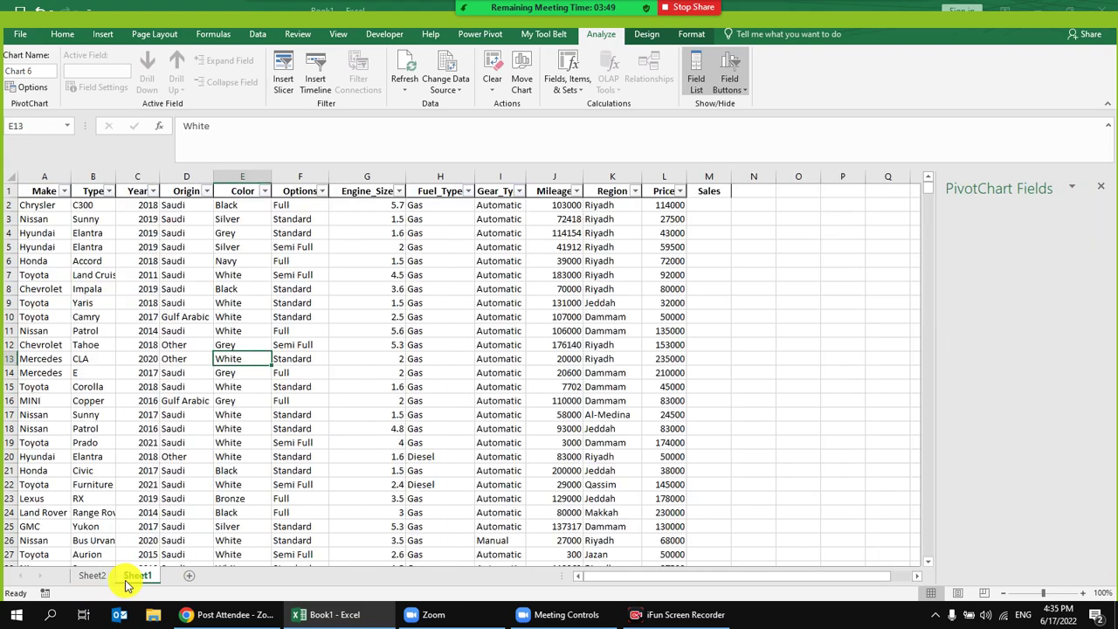
click(366, 252)
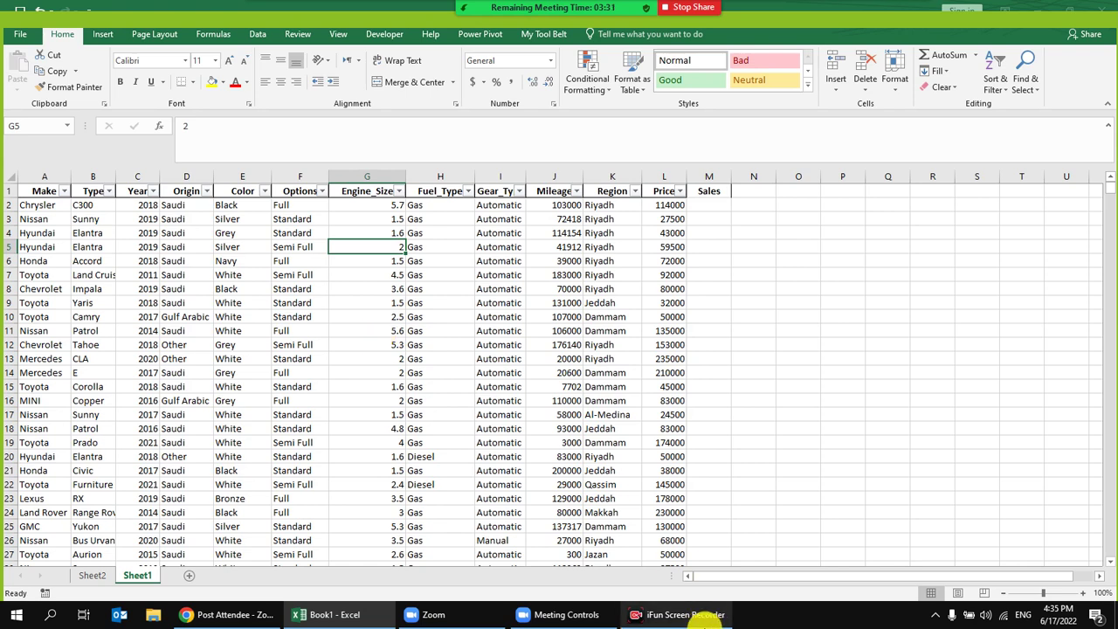
click(699, 620)
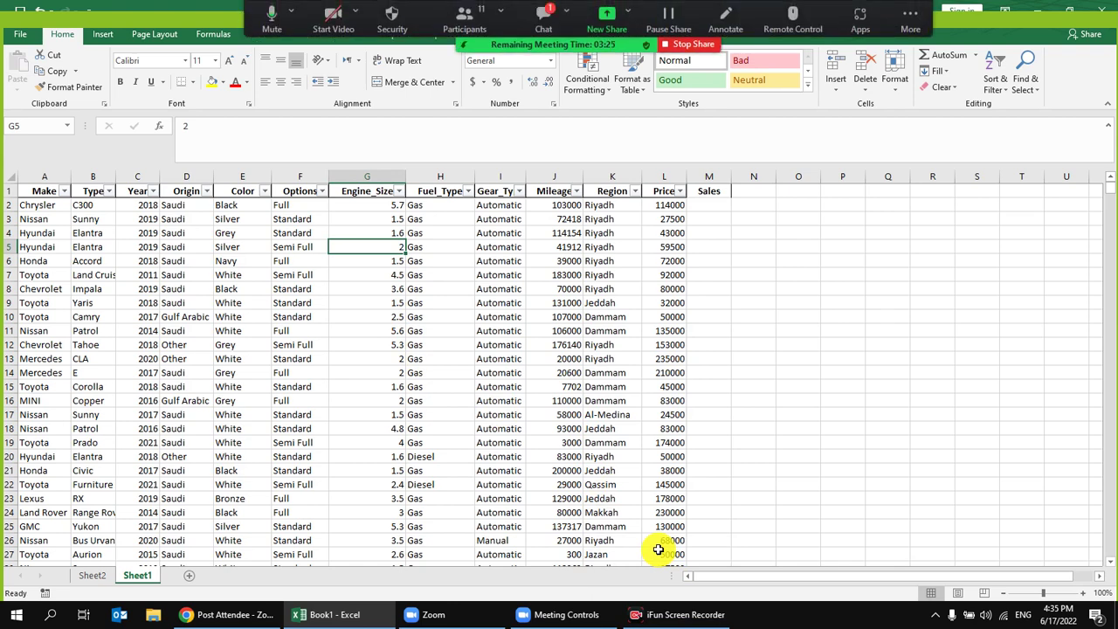
click(544, 15)
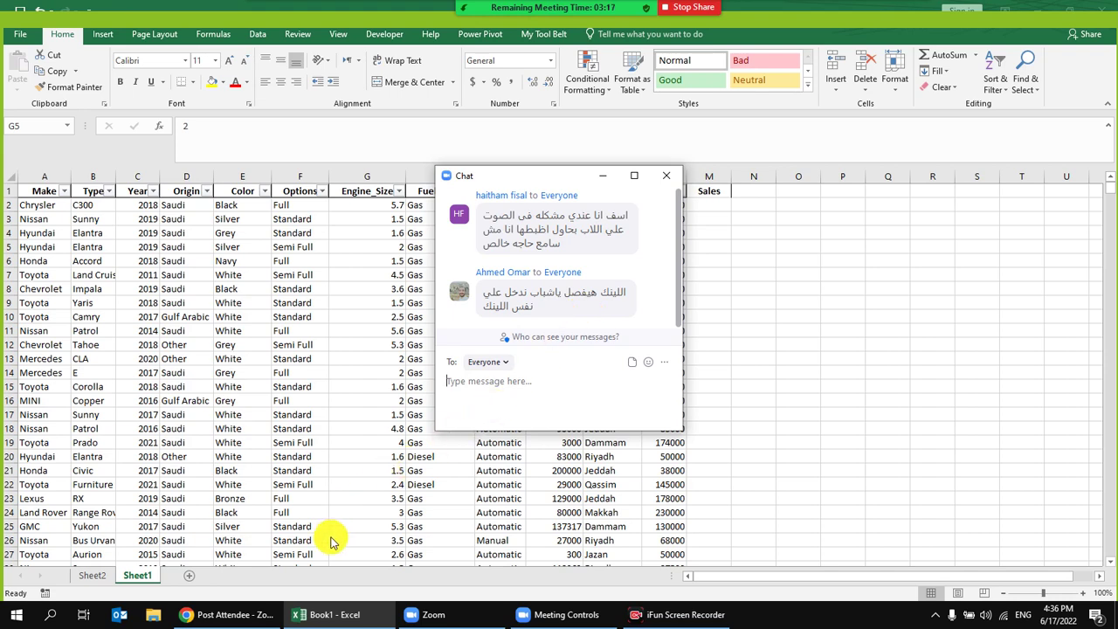
click(657, 178)
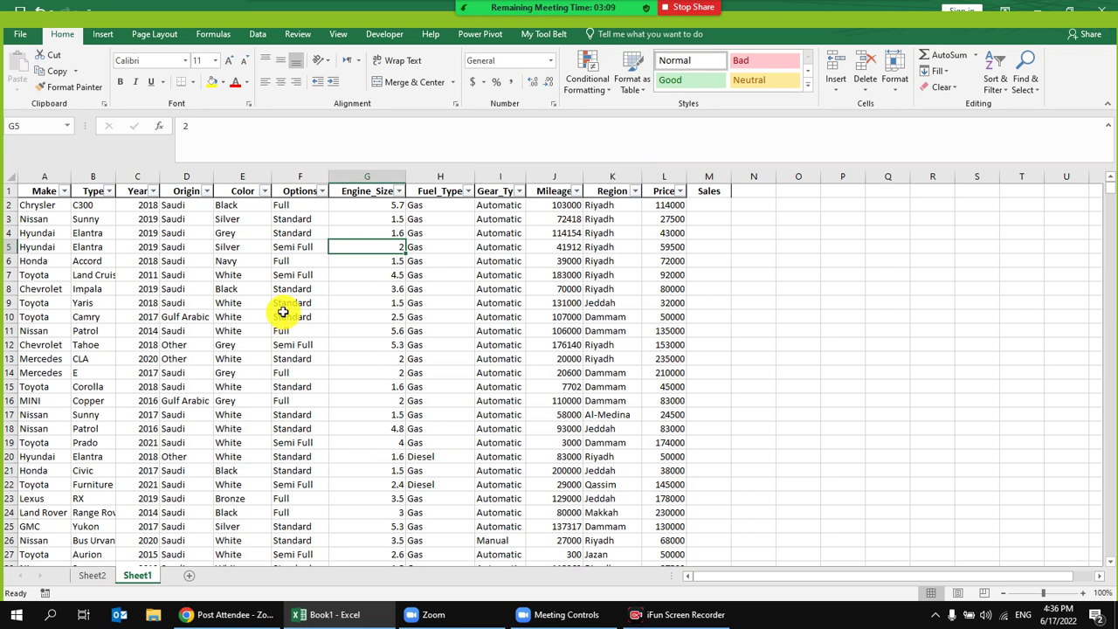
click(244, 249)
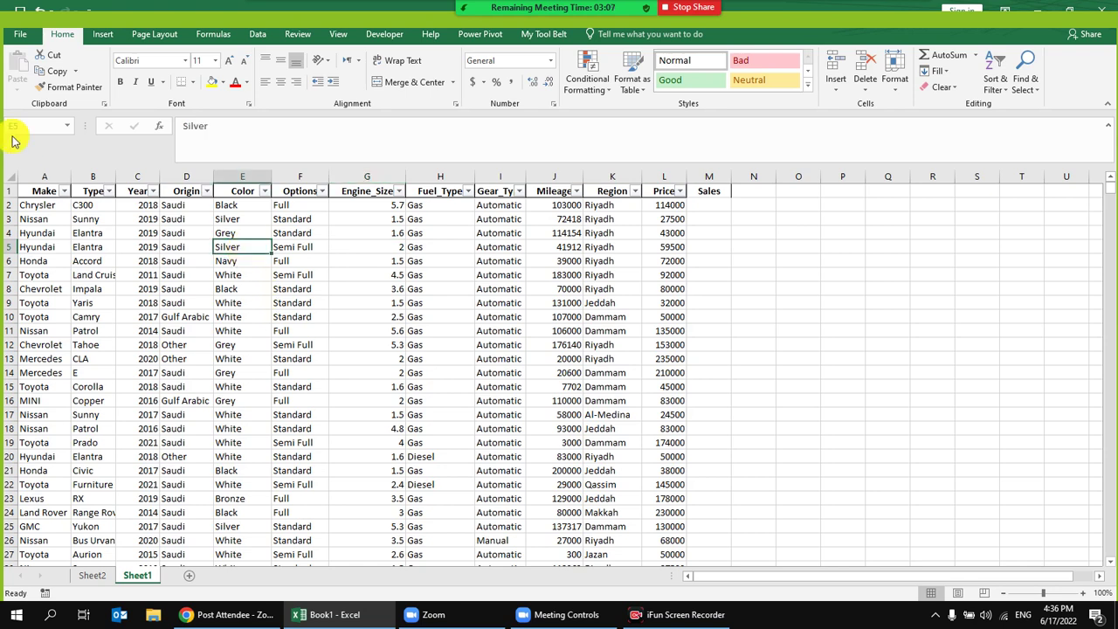
click(101, 36)
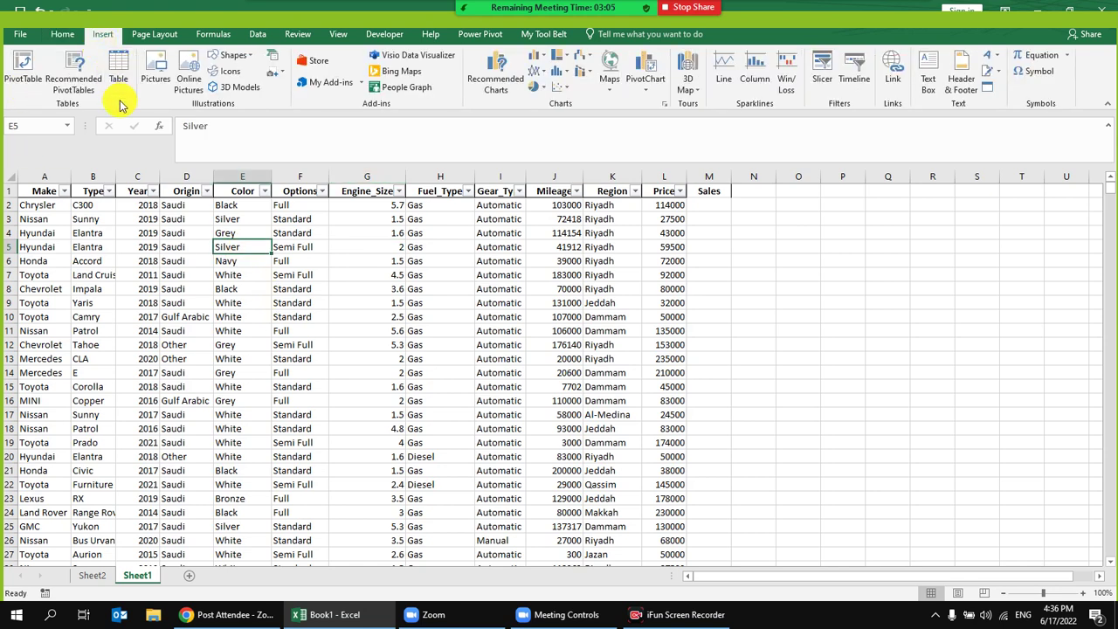
click(29, 76)
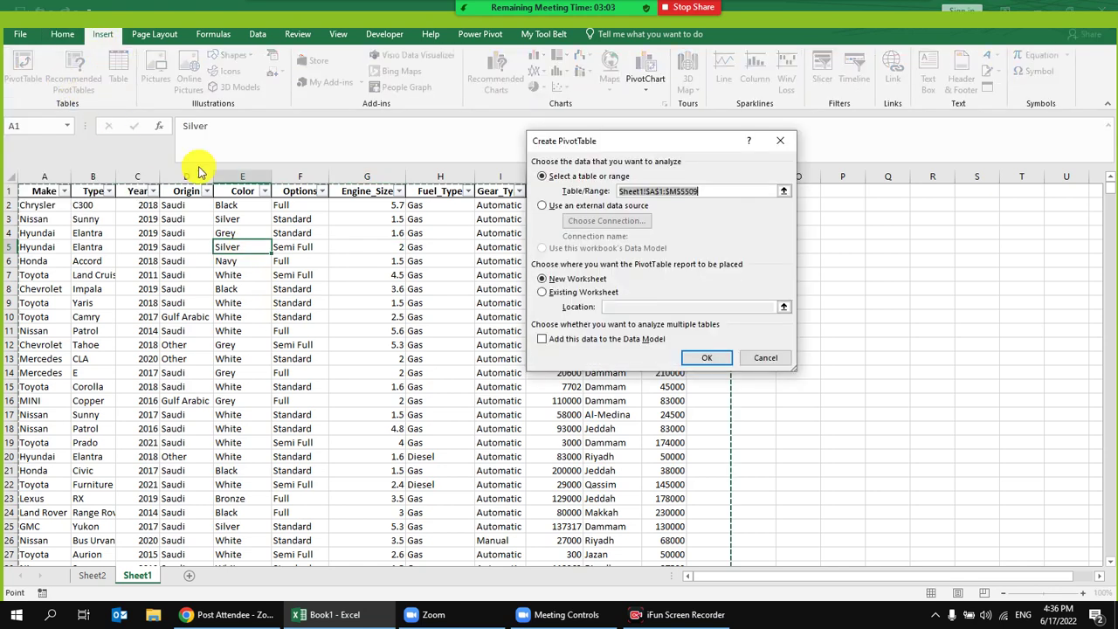
click(706, 360)
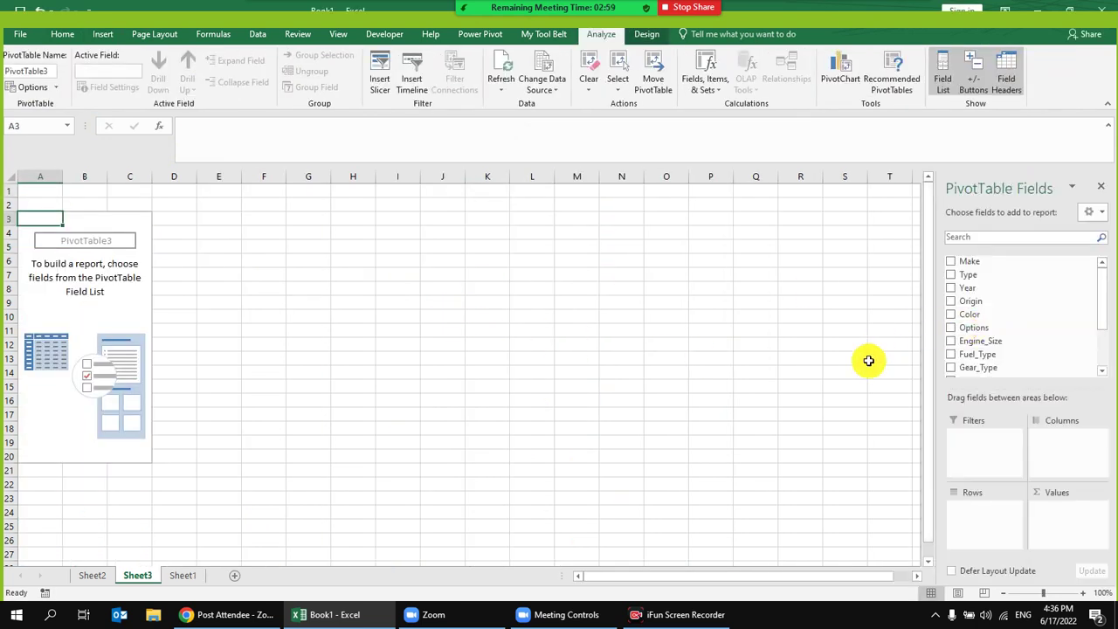
right_click(130, 575)
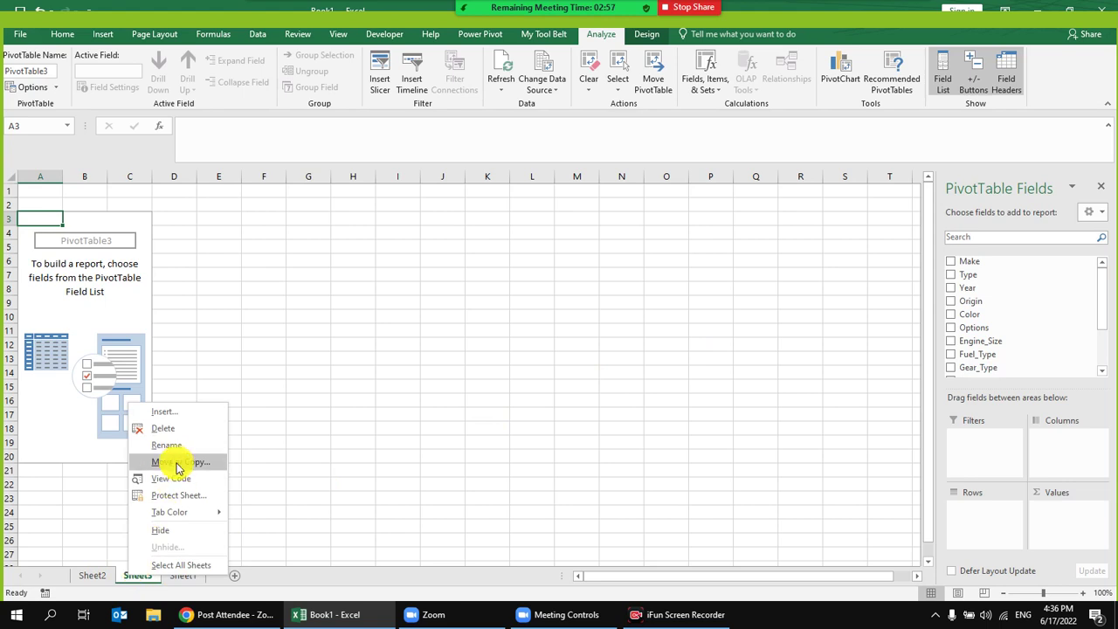
click(181, 437)
click(529, 346)
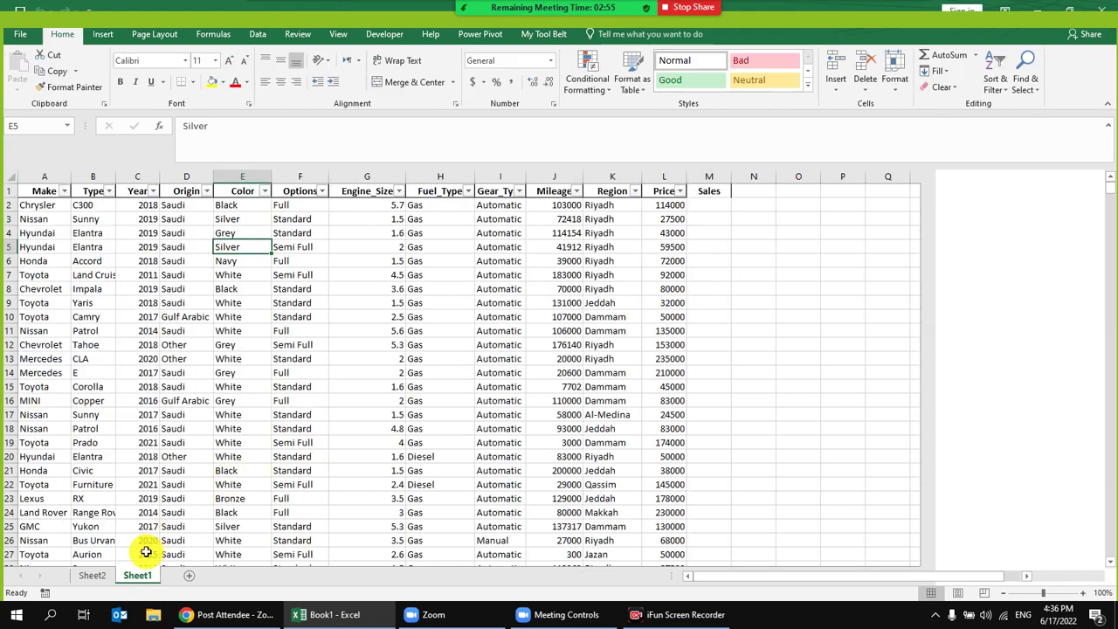
Step: Create a PivotTable from the Sheet1 data on the existing Sheet2, placed at cell I2 beside the pie chart
click(312, 248)
click(103, 34)
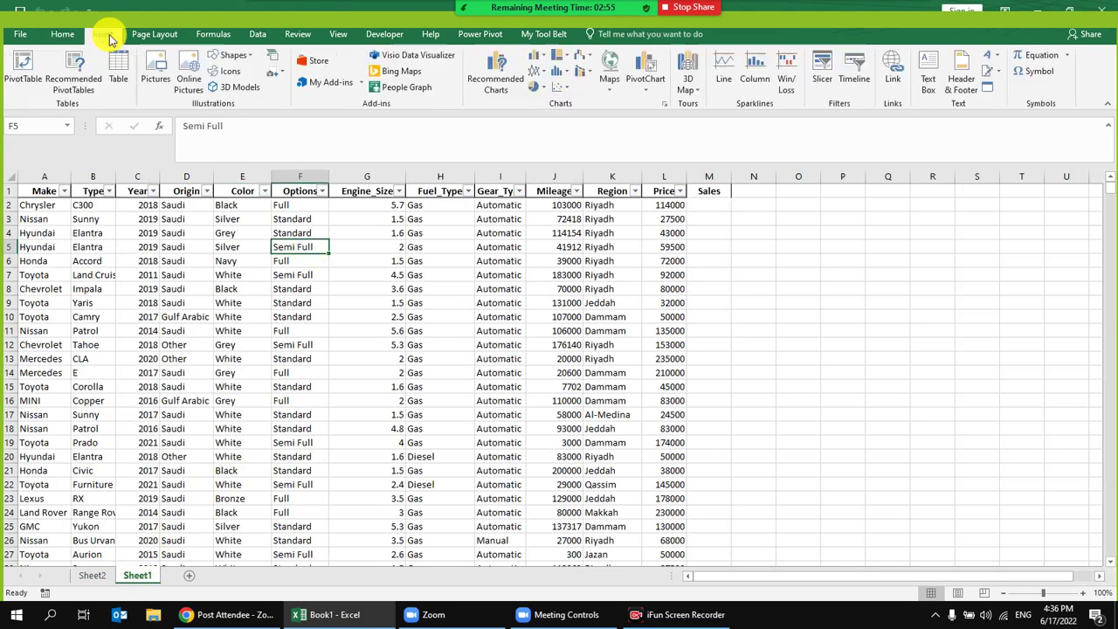
click(22, 70)
click(550, 295)
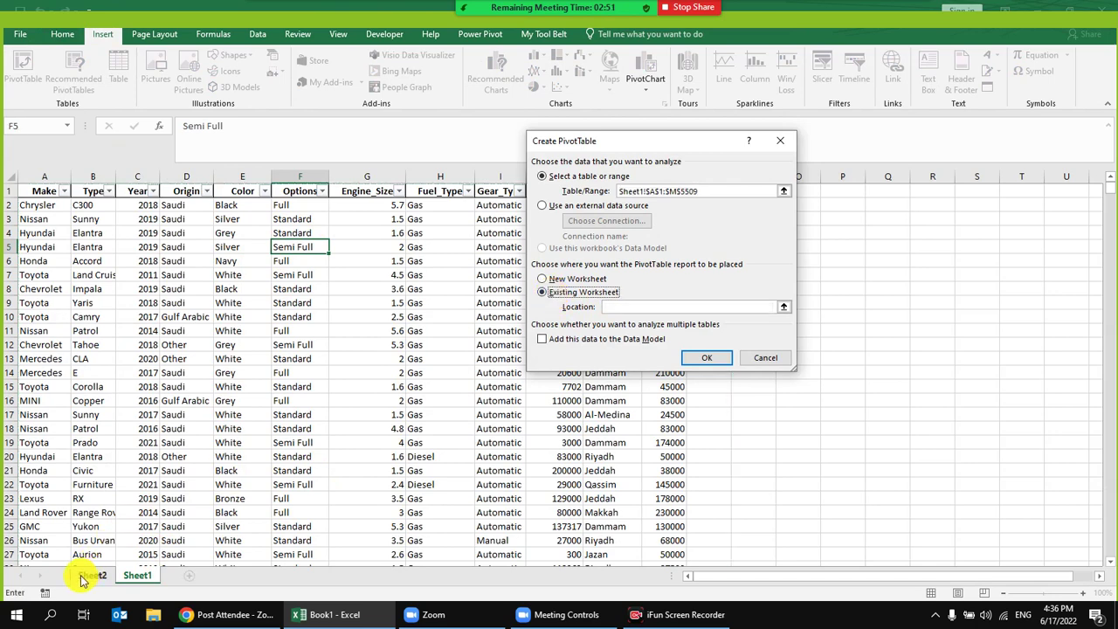
click(92, 574)
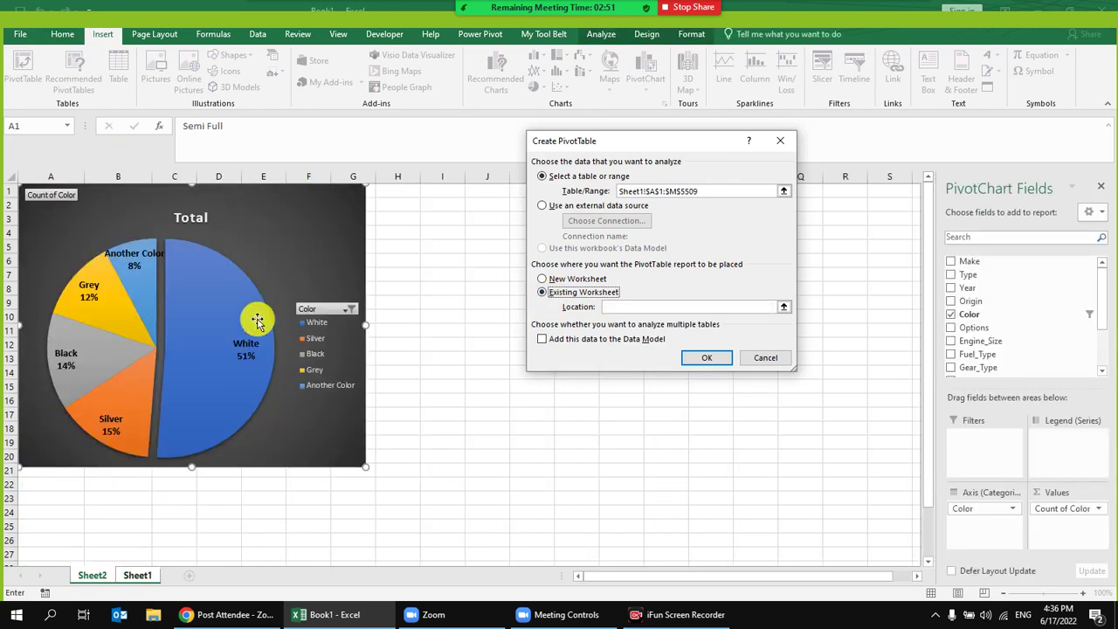
click(443, 205)
click(707, 357)
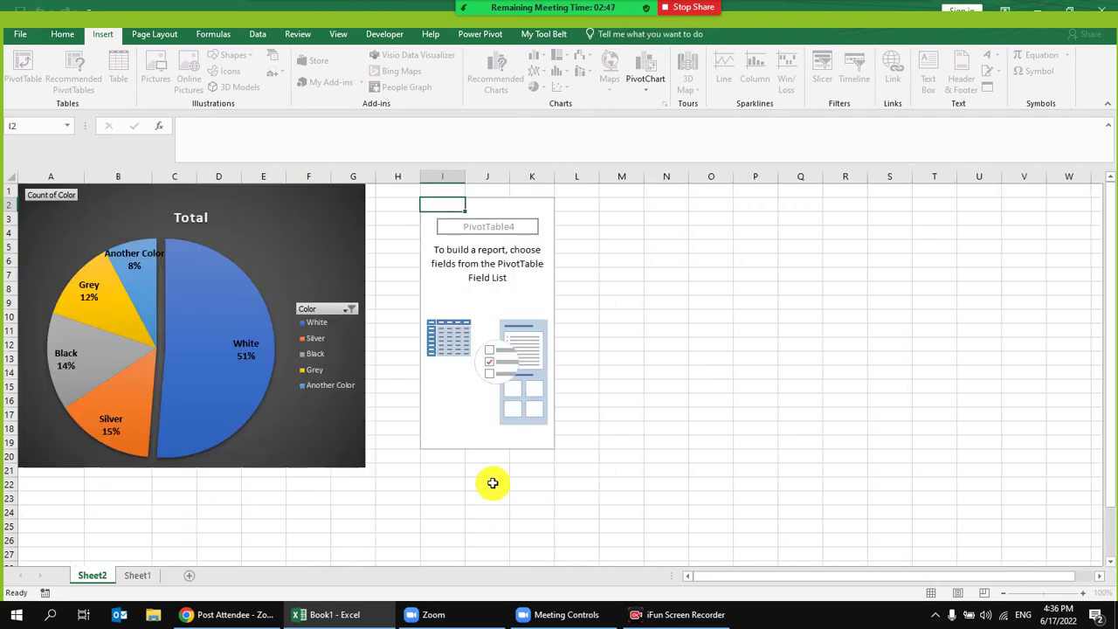
Step: Lay out the new PivotTable with Year as columns and Make as rows
scroll(996, 349, down, 3)
scroll(1005, 299, up, 3)
drag(993, 287, 1046, 447)
drag(996, 262, 961, 517)
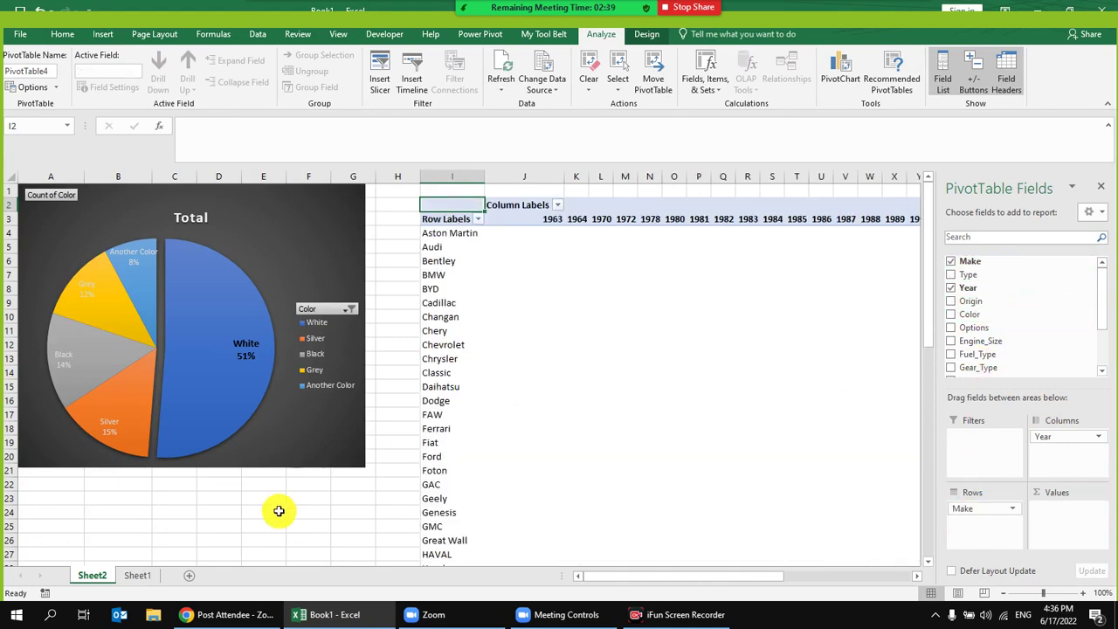
Step: Widen the Mileage column on Sheet1 and center its contents
click(137, 576)
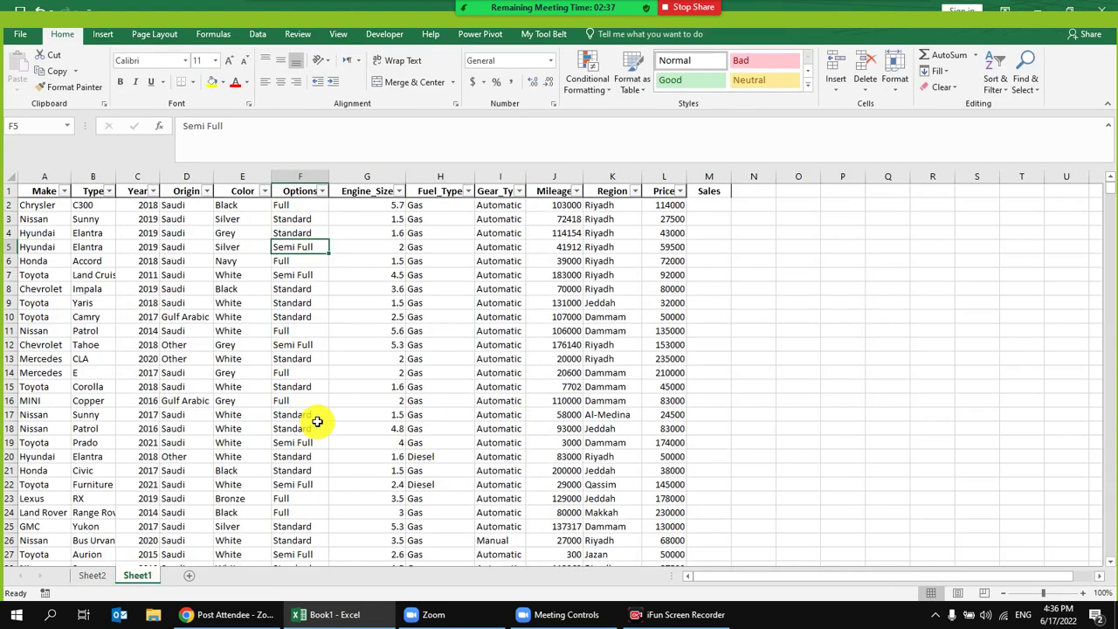
drag(582, 175, 609, 175)
click(568, 176)
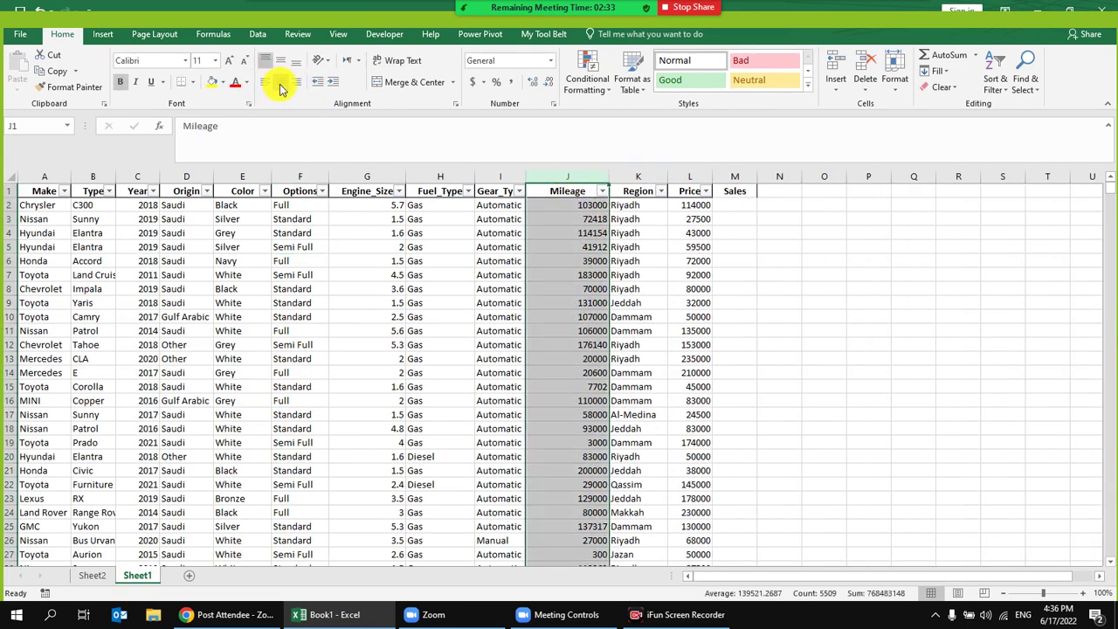
click(281, 82)
click(514, 314)
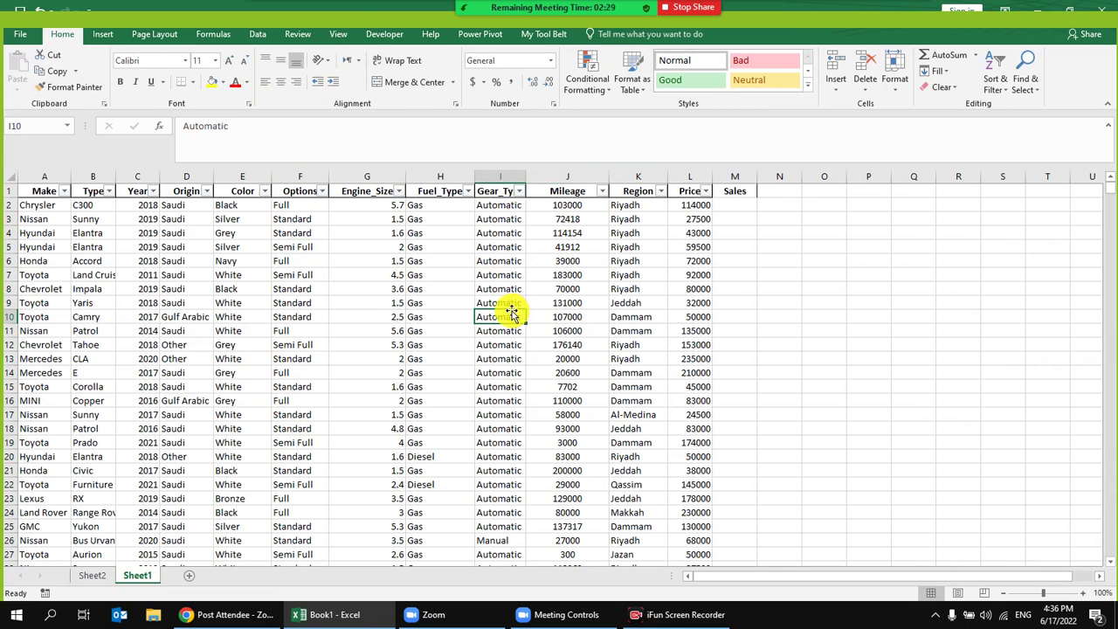
click(566, 233)
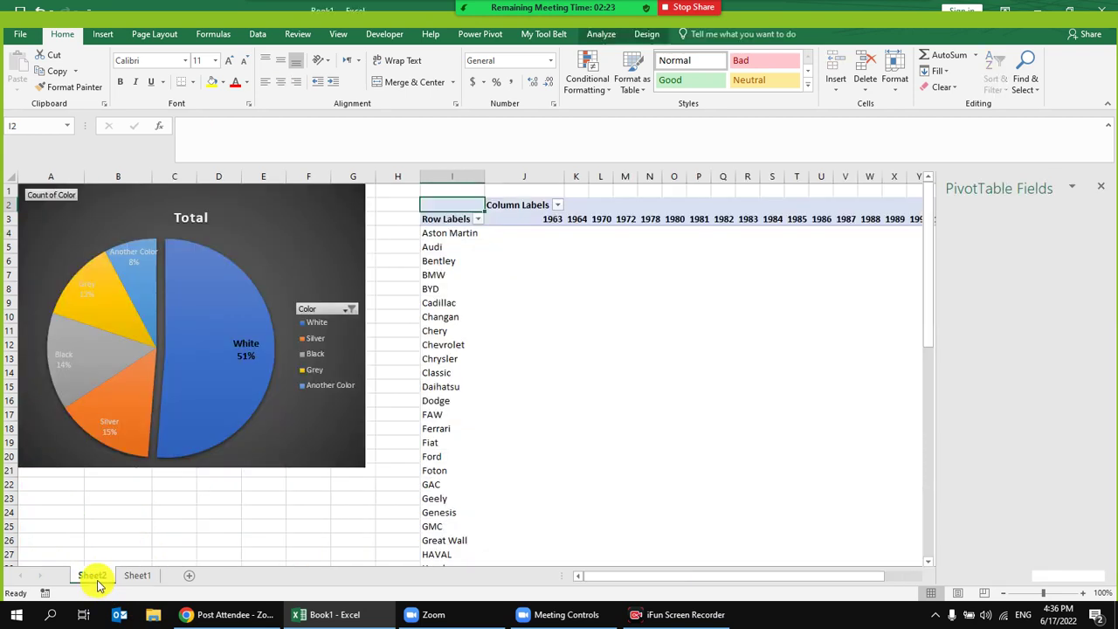
Step: Add Mileage as the summed value of the PivotTable on Sheet2
click(92, 576)
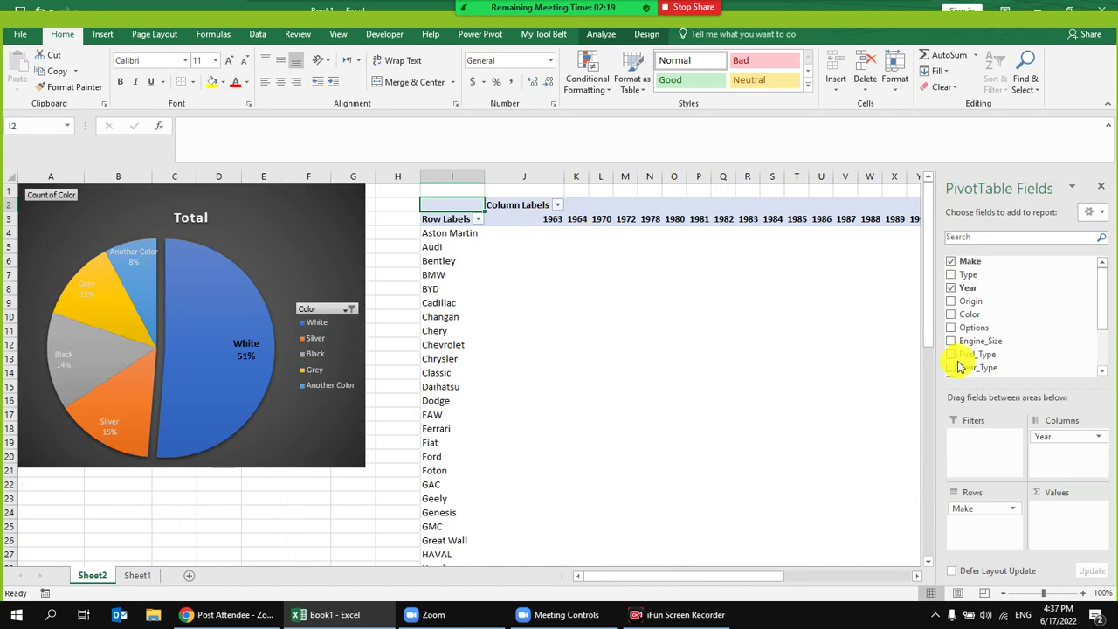
scroll(1006, 332, down, 2)
drag(983, 313, 1048, 519)
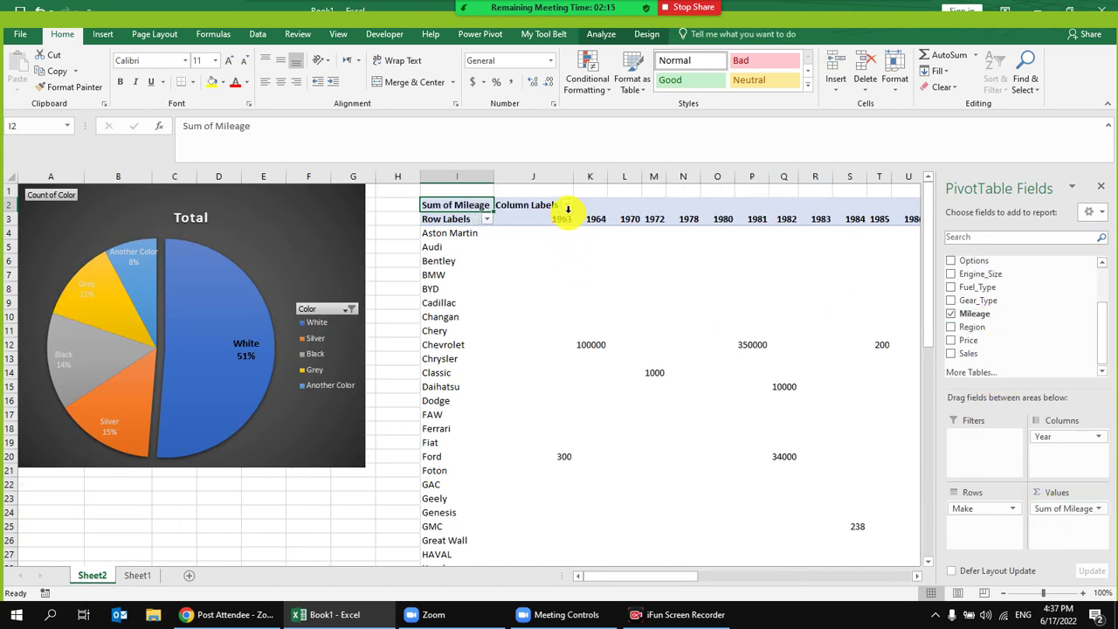
Step: Filter the PivotTable's Year columns to show only 2019
click(568, 208)
click(427, 341)
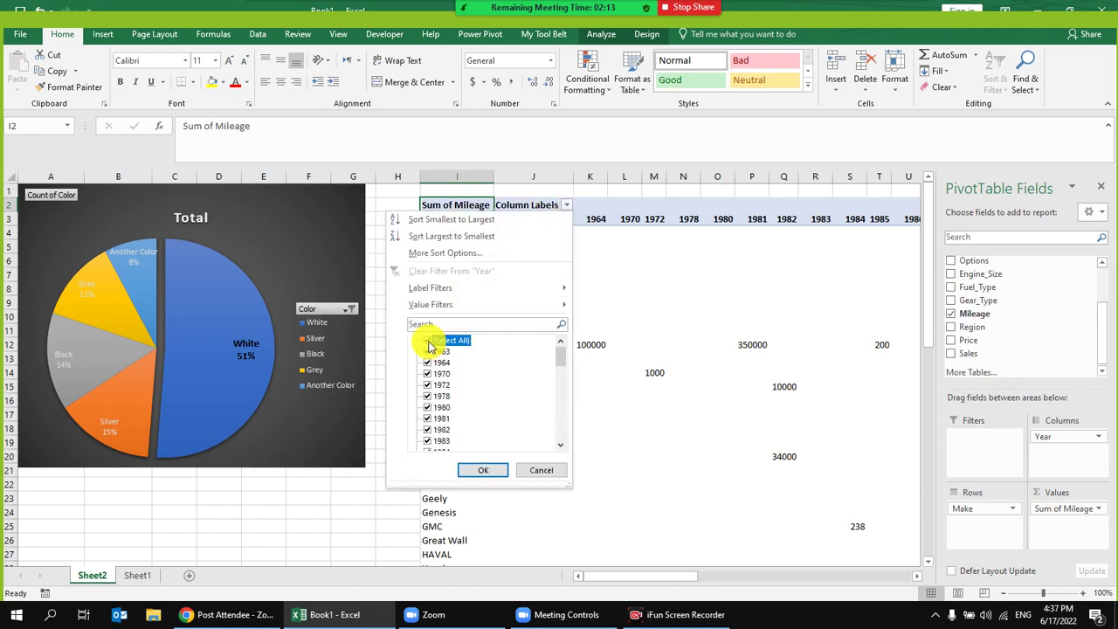
scroll(542, 359, down, 7)
click(427, 419)
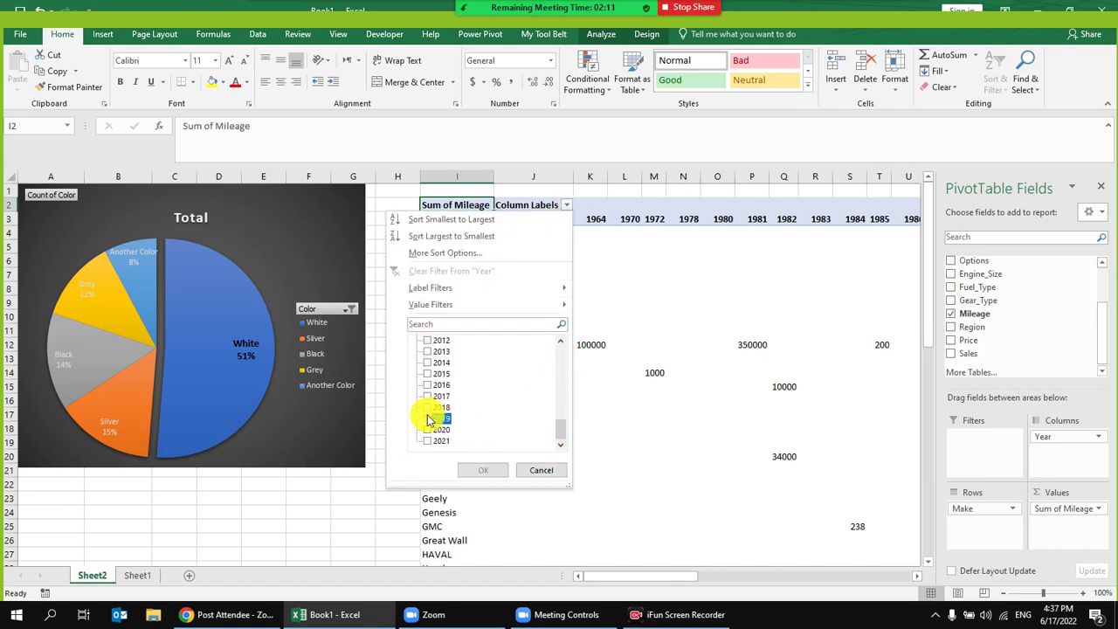
click(479, 471)
click(488, 219)
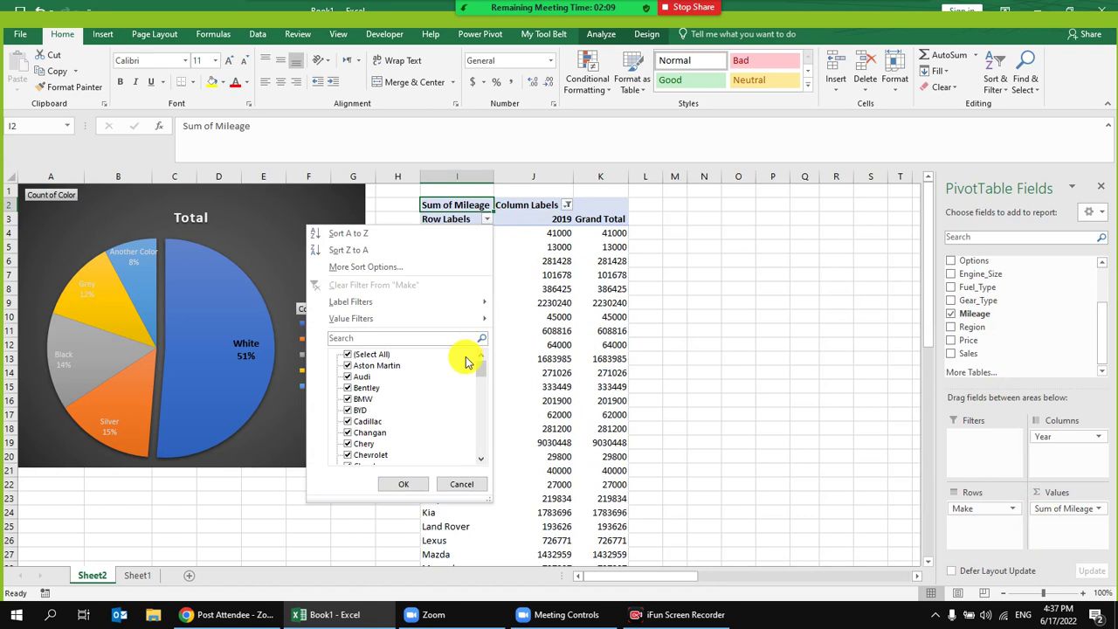
click(679, 239)
right_click(564, 233)
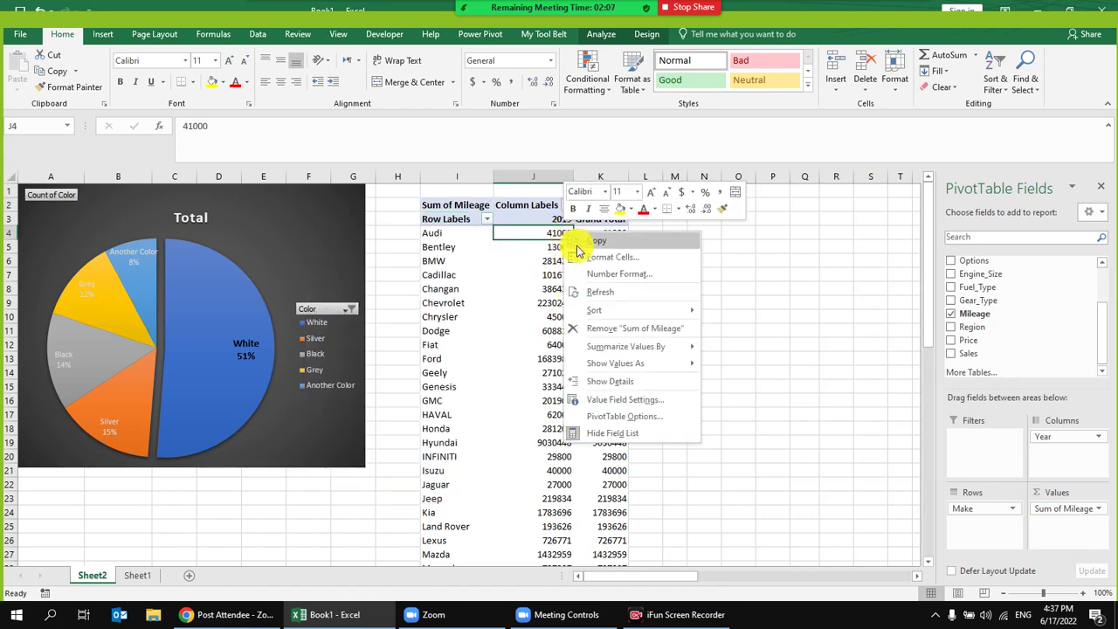
mouse_move(603, 310)
click(513, 243)
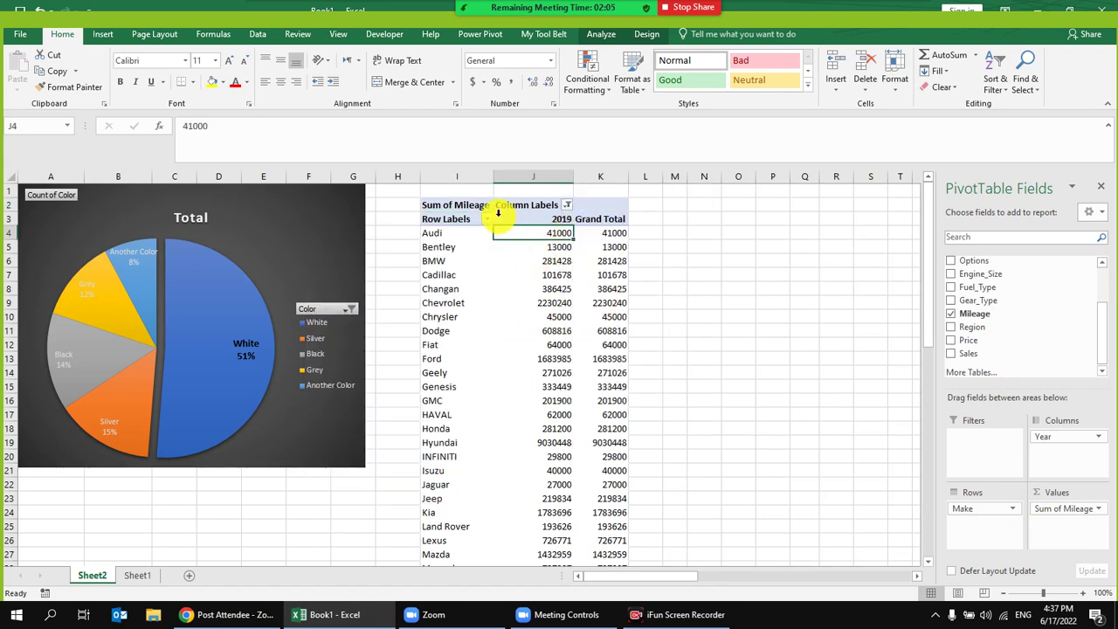
Step: Filter the PivotTable's makes to the top 5 items by Sum of Mileage
click(486, 219)
mouse_move(449, 317)
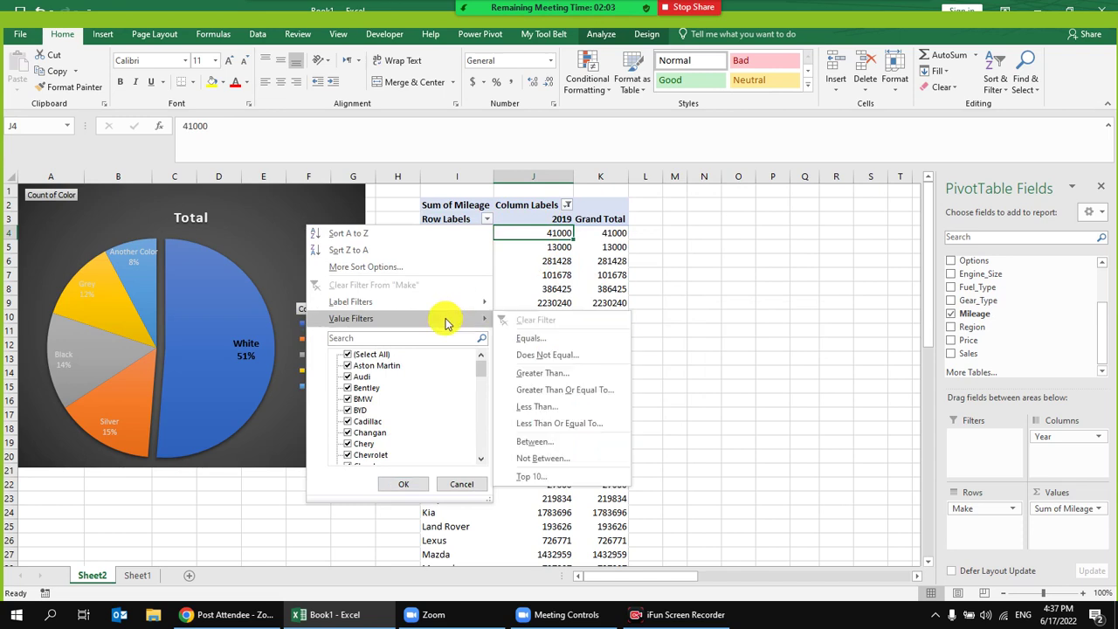
click(557, 479)
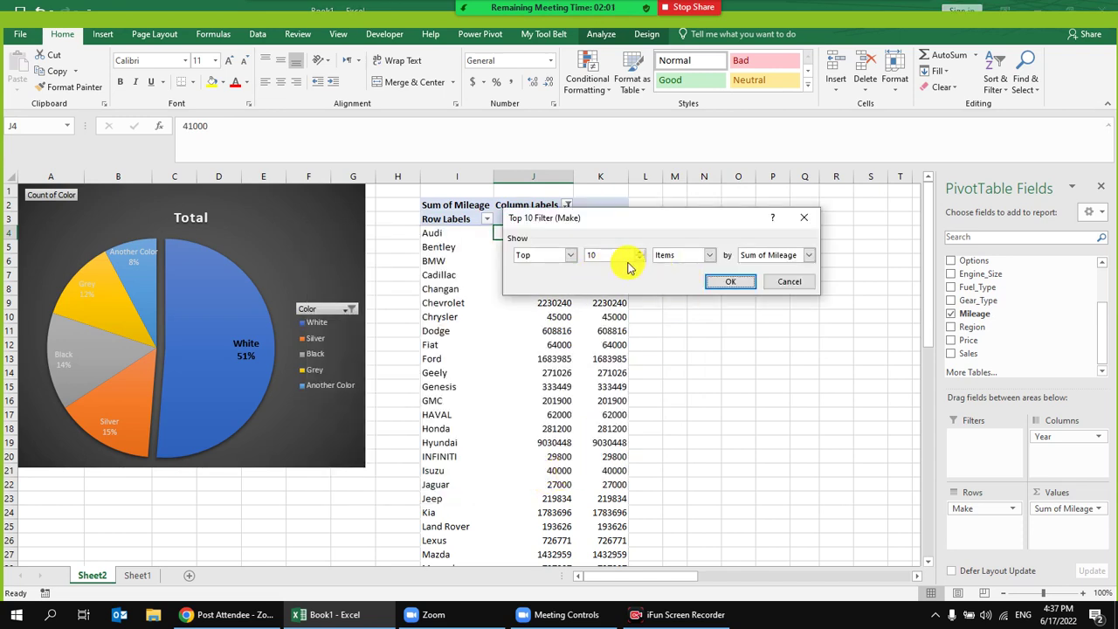
click(730, 281)
click(603, 373)
Step: Turn off the mileage PivotTable's grand totals for both rows and columns
click(597, 247)
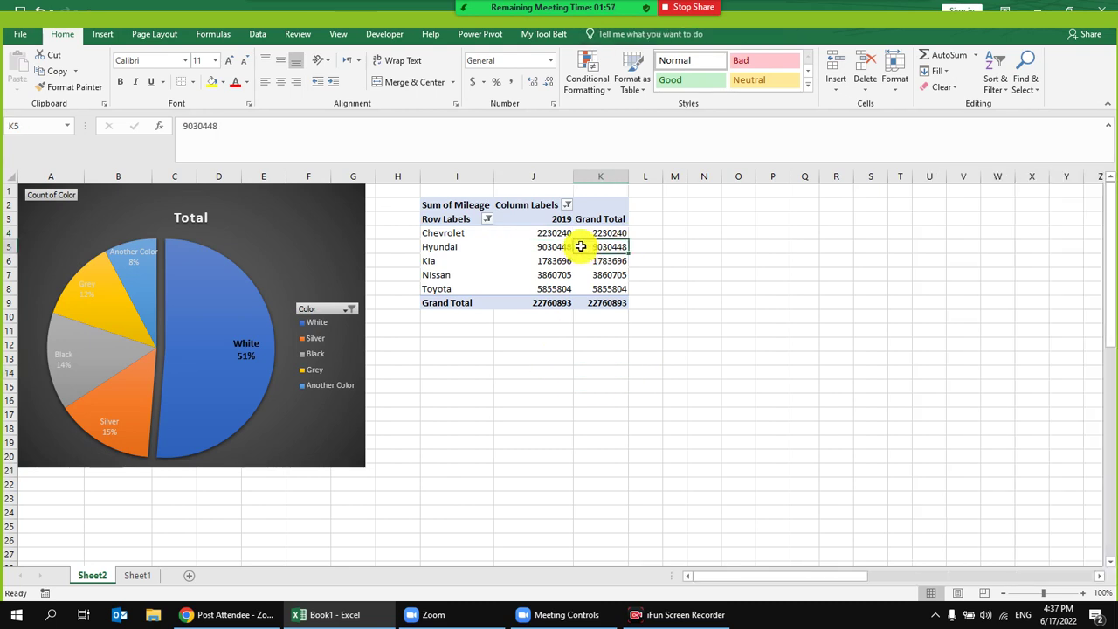
click(644, 33)
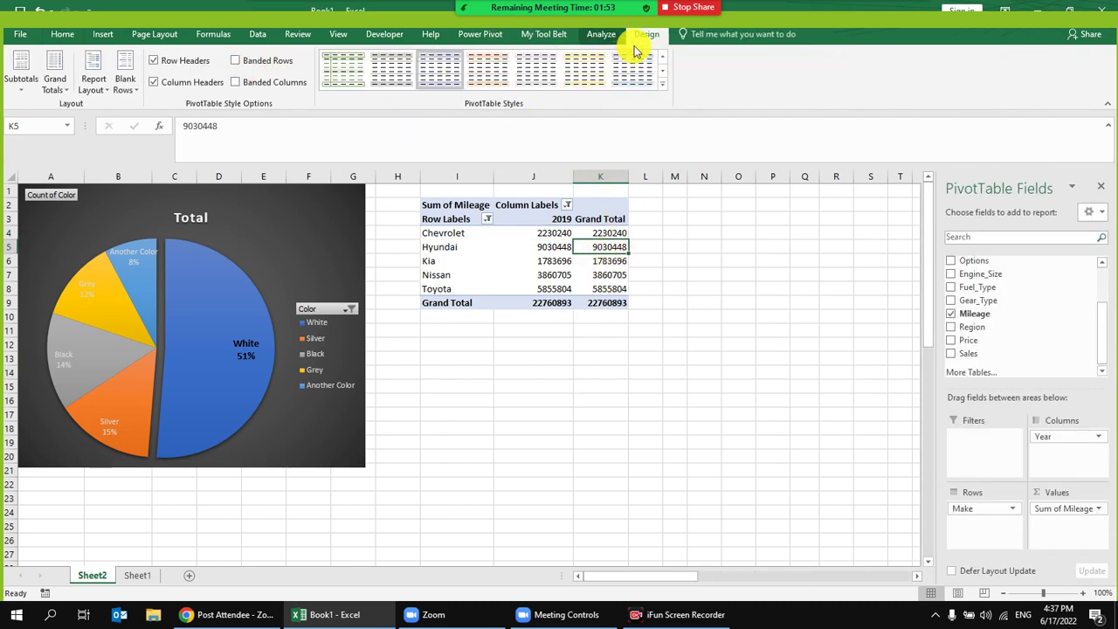
click(52, 85)
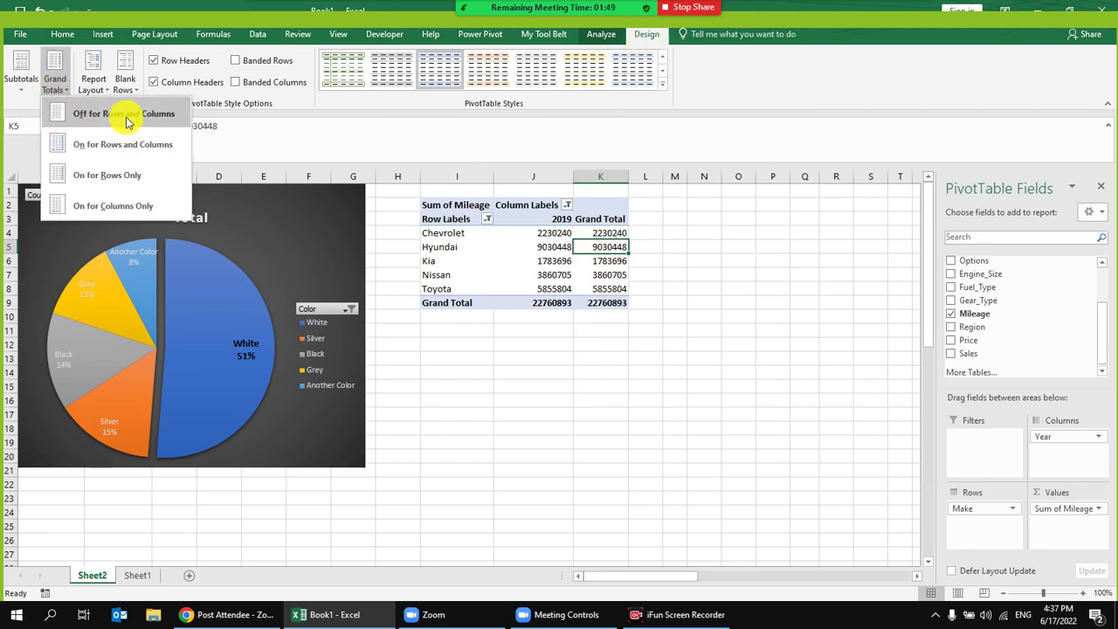
click(127, 122)
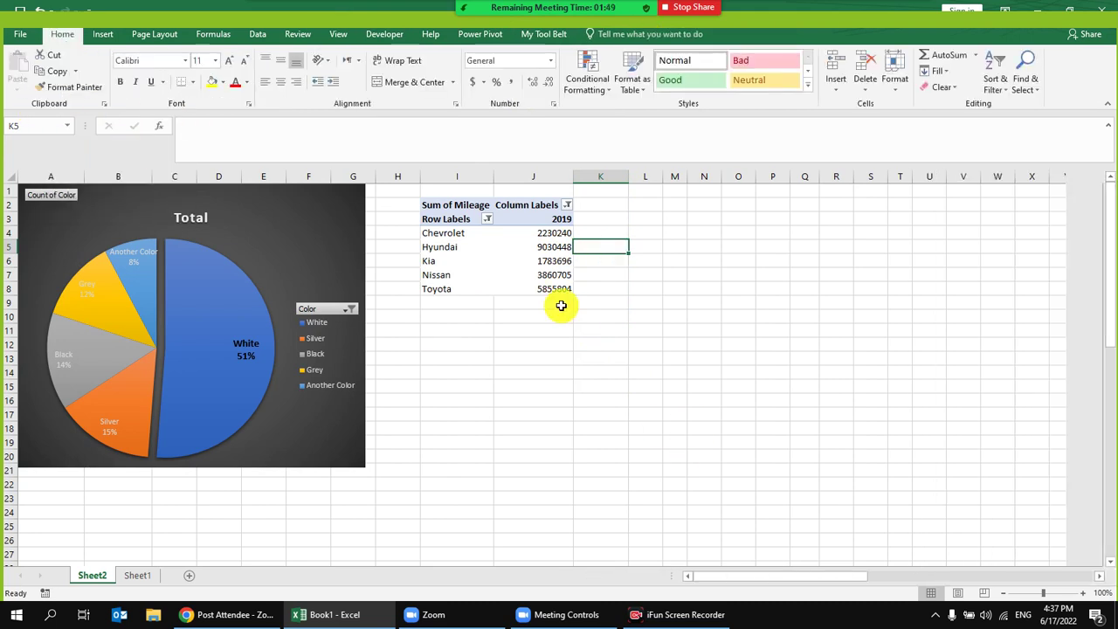
Step: Insert a 2-D clustered bar PivotChart from the 2019 mileage PivotTable
click(550, 250)
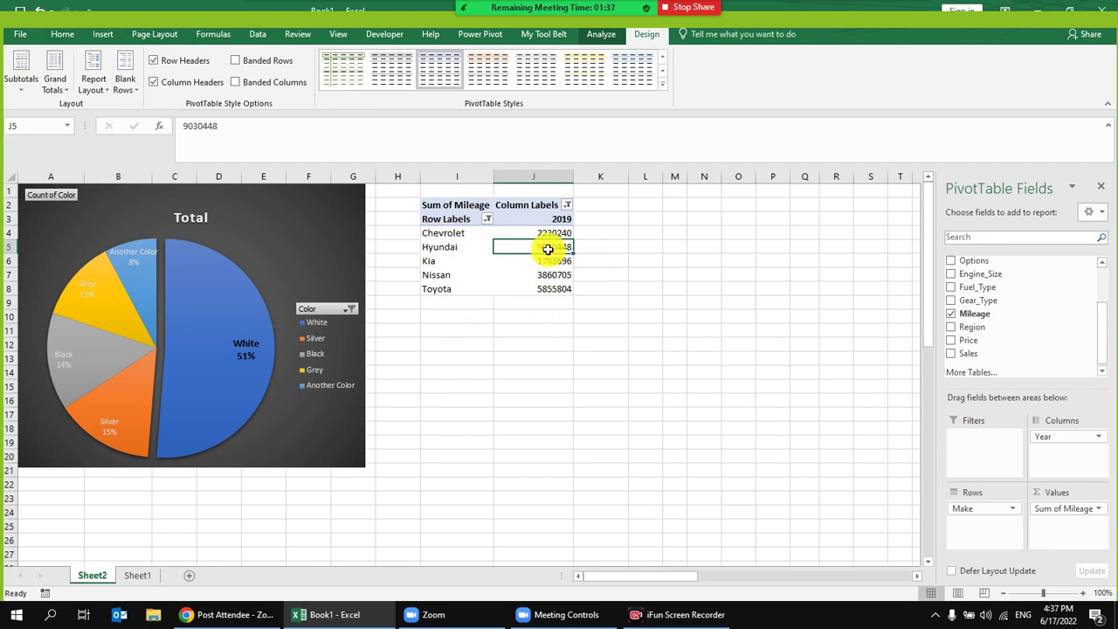
click(103, 34)
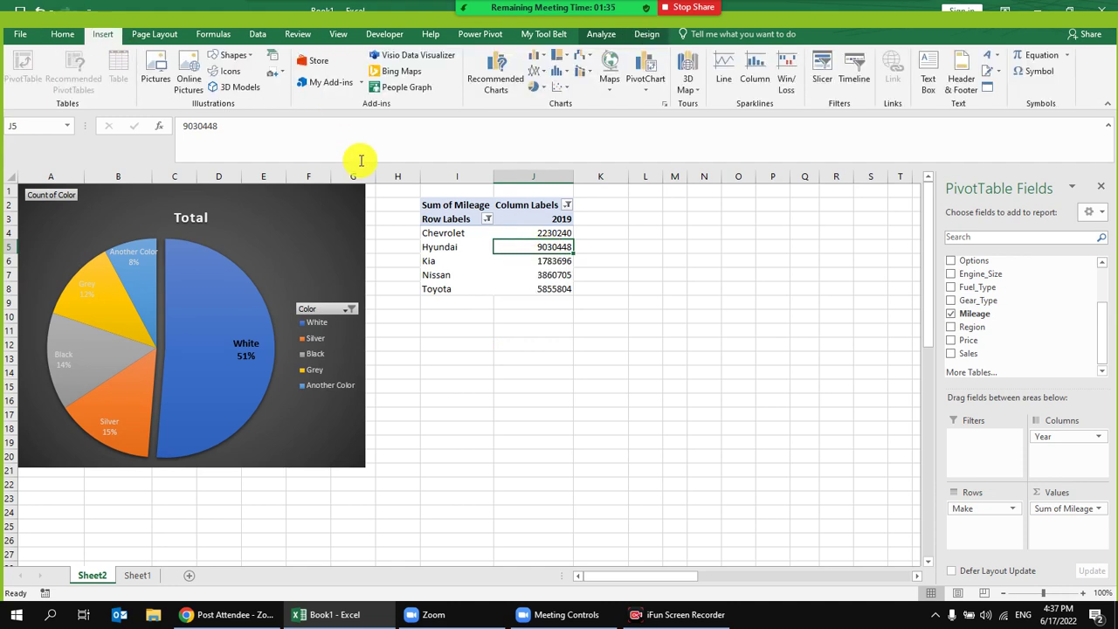
click(542, 58)
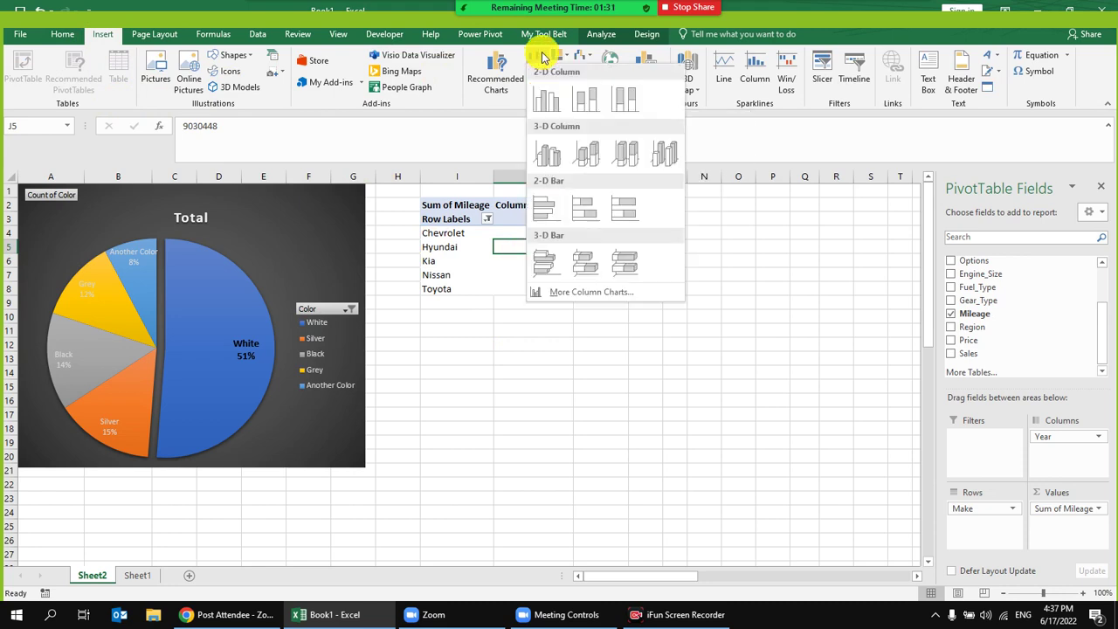
click(552, 206)
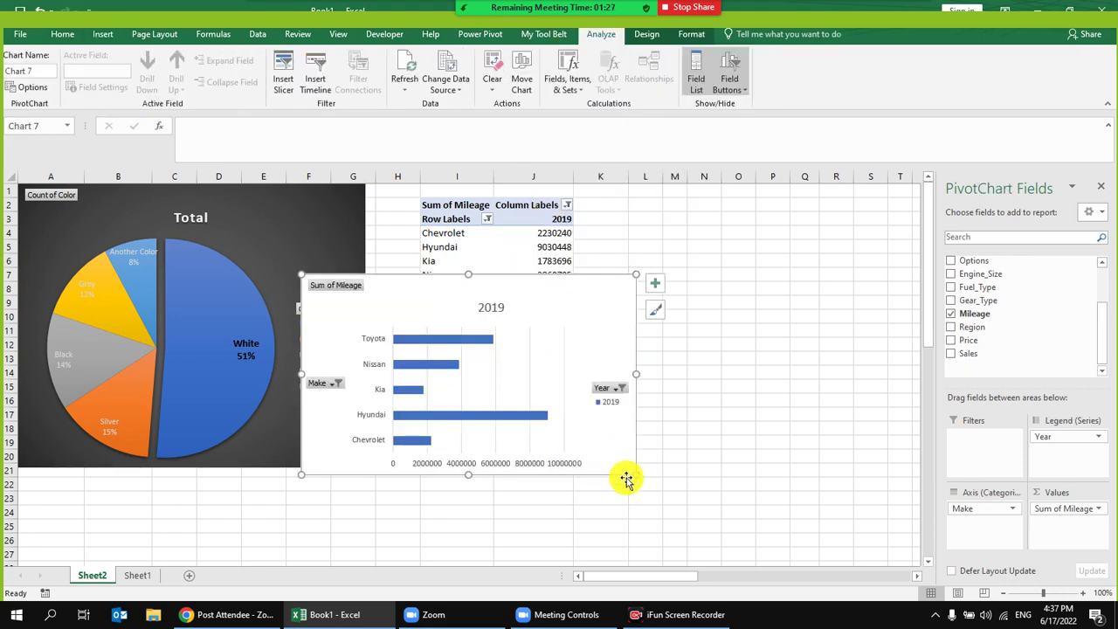
Step: Enlarge the new mileage bar chart and shift it partly clear of the pie chart
drag(632, 474, 724, 537)
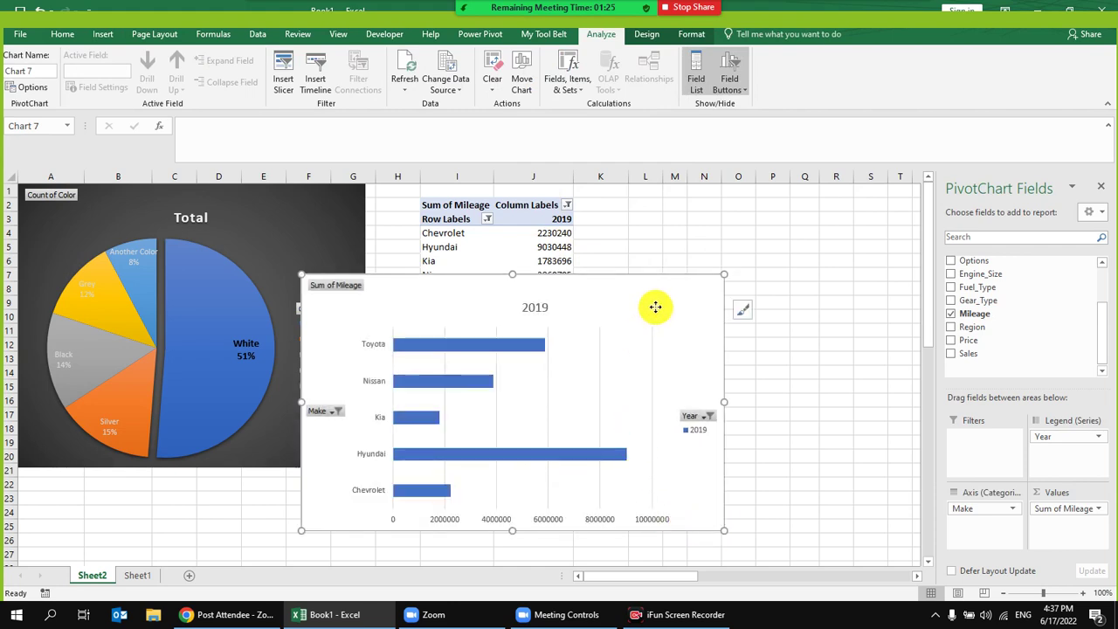
drag(654, 306, 685, 286)
drag(597, 260, 611, 281)
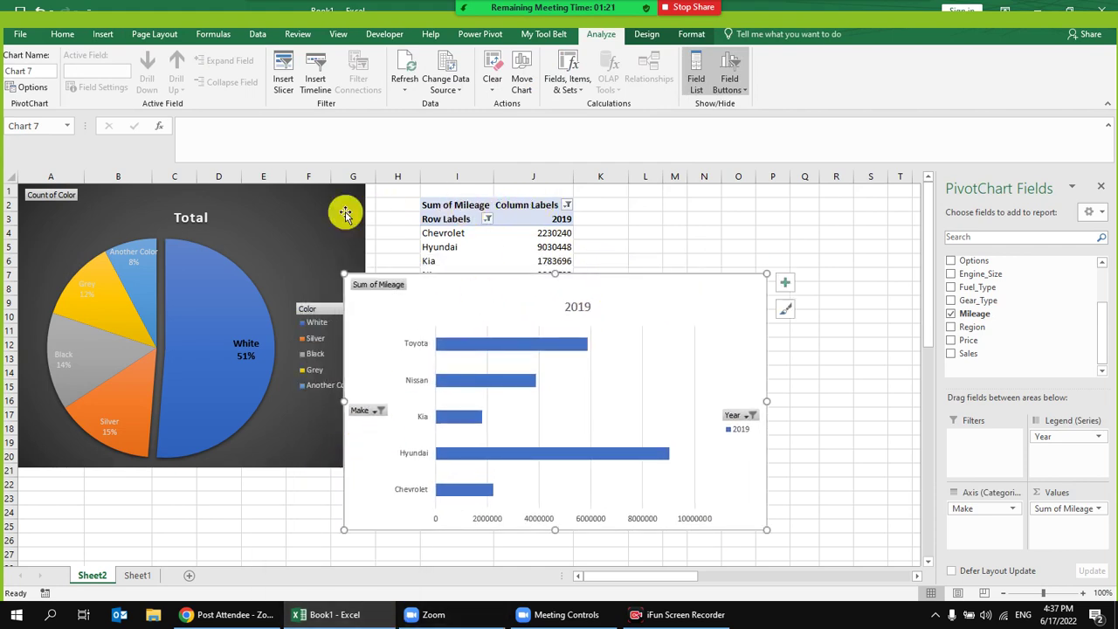
Step: Move the mileage PivotTable beside the color PivotTable, starting at D1, and cover both tables with the pie chart
click(298, 232)
drag(297, 233, 298, 306)
click(464, 200)
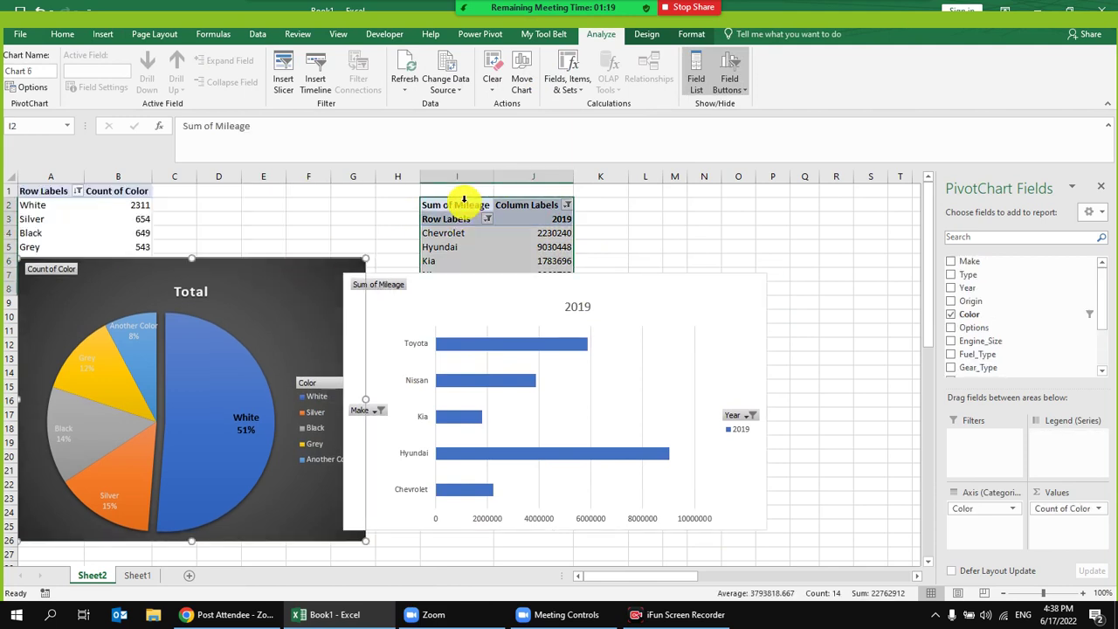
click(456, 200)
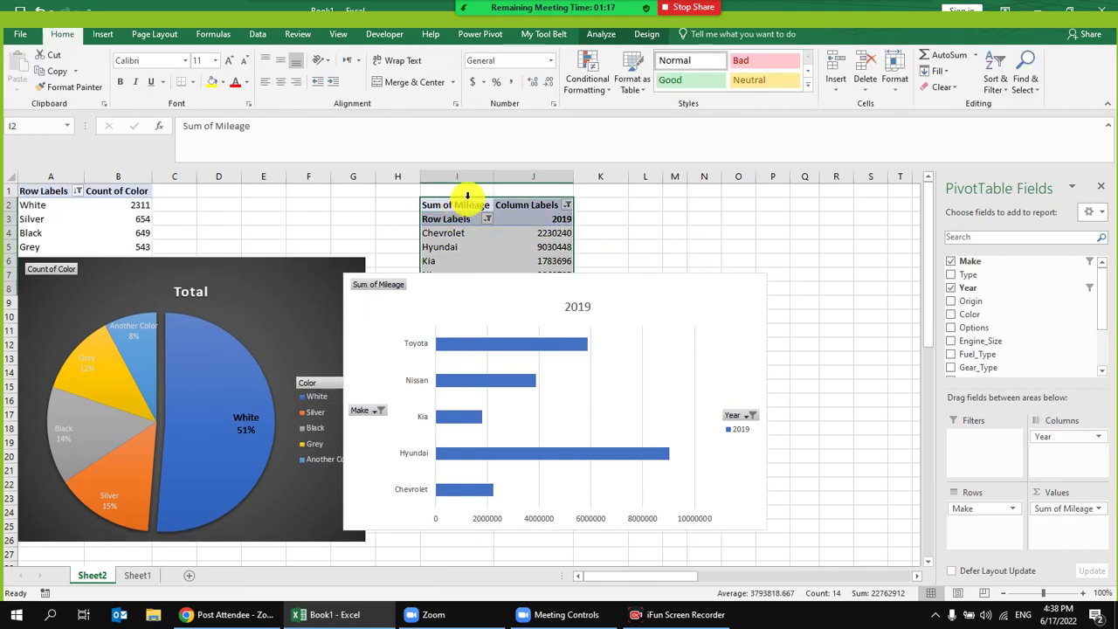
drag(467, 199, 226, 194)
drag(194, 273, 167, 195)
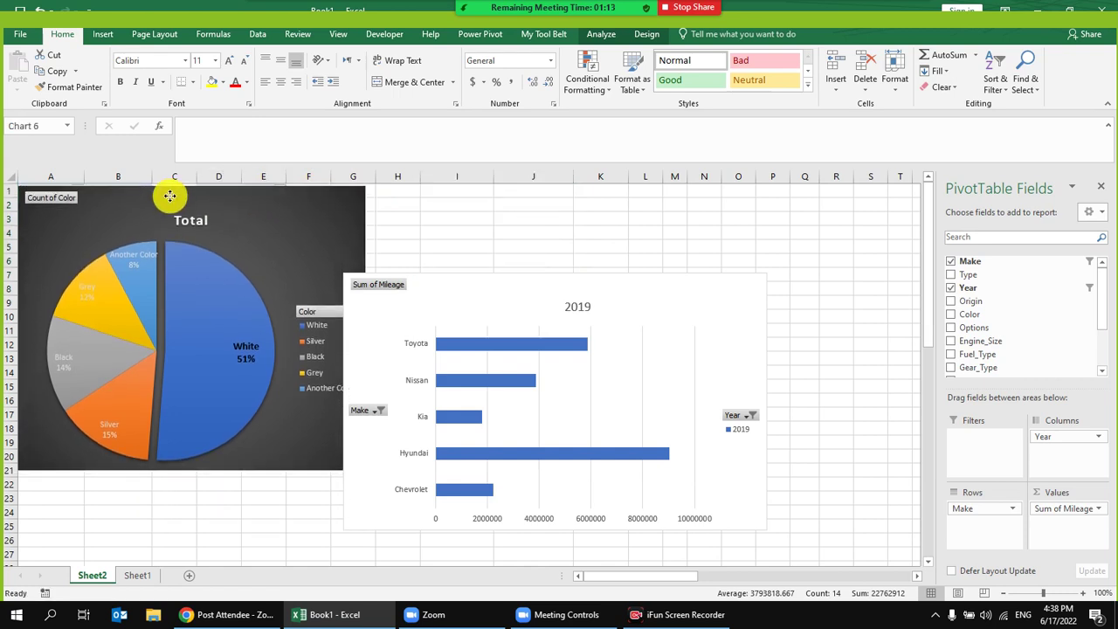
Step: Place the mileage bar chart directly beside the pie chart and resize it to span about columns H to O, rows 1 to 12
click(486, 282)
drag(486, 282, 509, 192)
drag(788, 441, 709, 331)
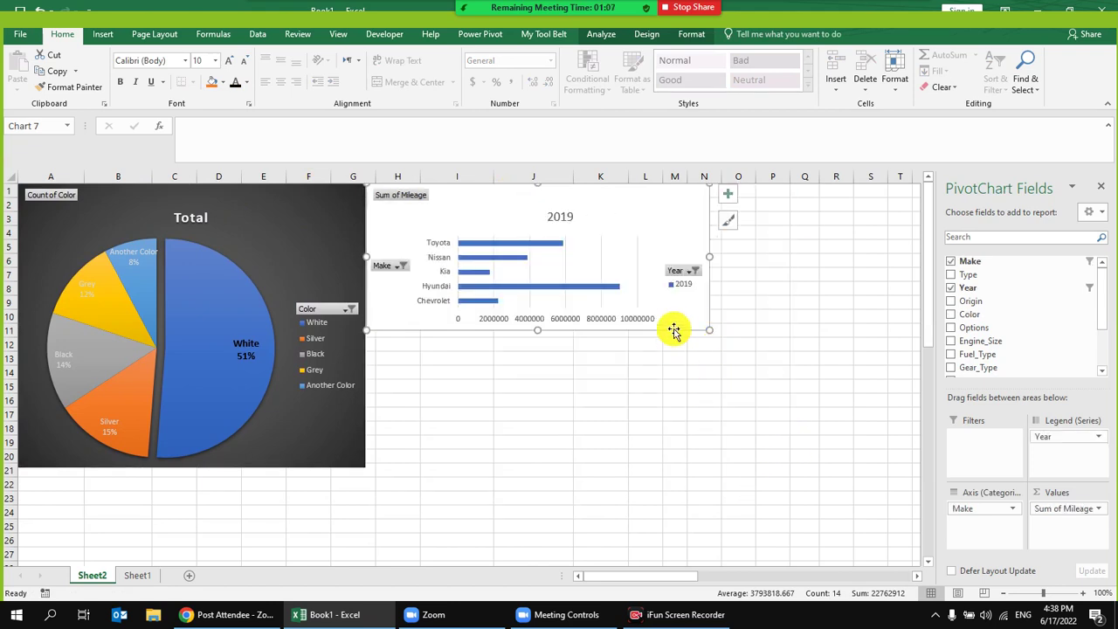
drag(708, 253, 762, 253)
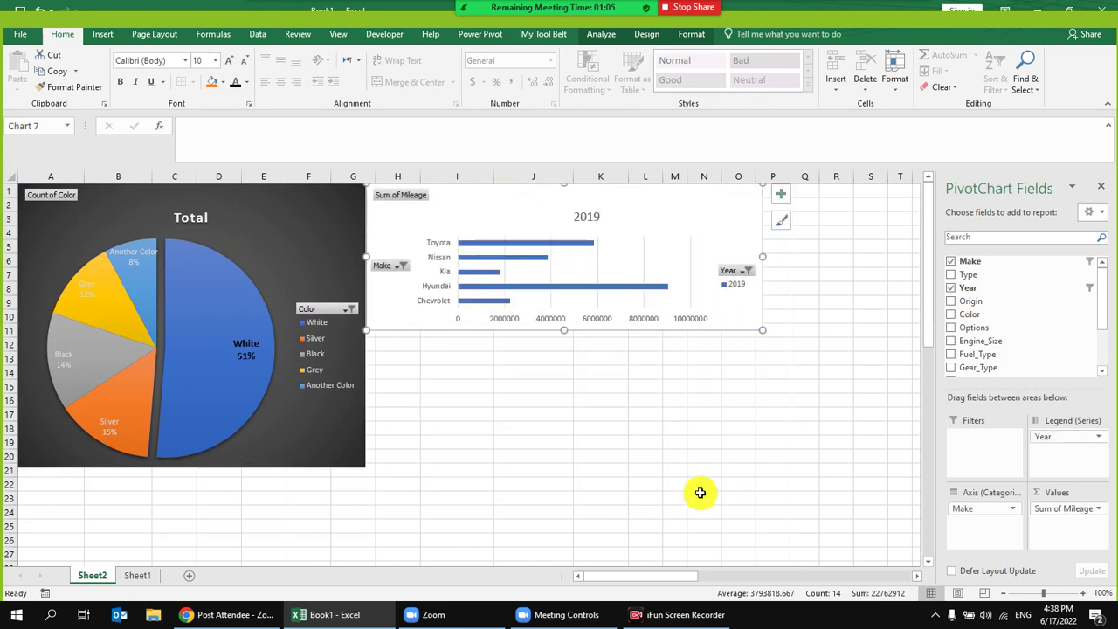
drag(565, 330, 565, 345)
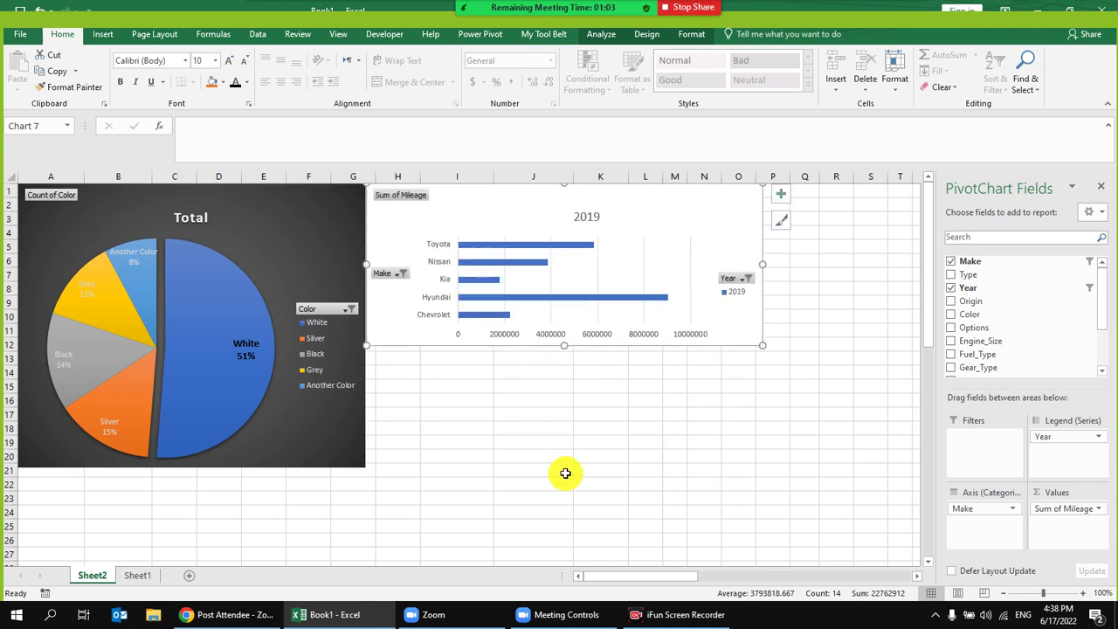
Step: Apply the grey gradient chart style with data labels inside the bars to the mileage bar chart
click(547, 241)
click(647, 35)
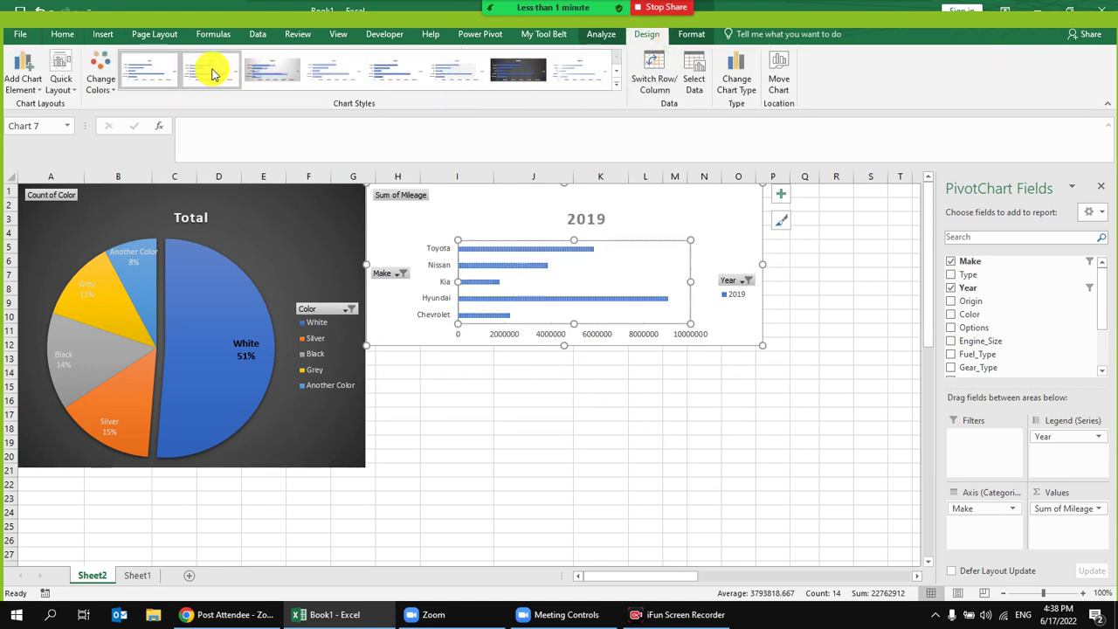
click(259, 74)
Step: Change the Mileage value field's summary calculation from Sum to Average
click(1068, 509)
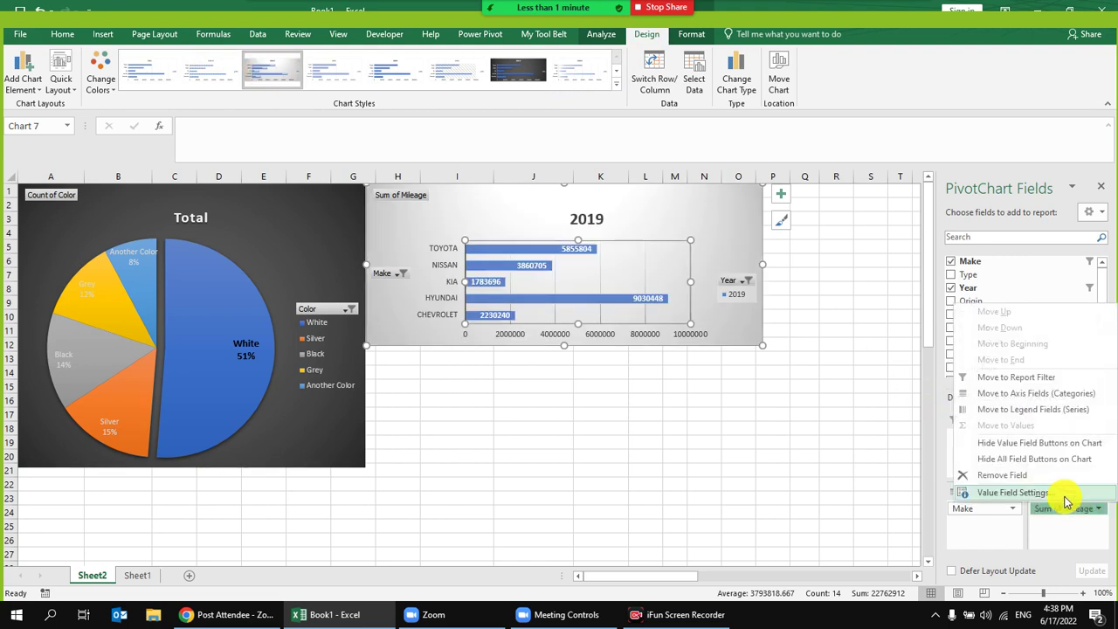
click(1064, 495)
click(581, 285)
double_click(582, 285)
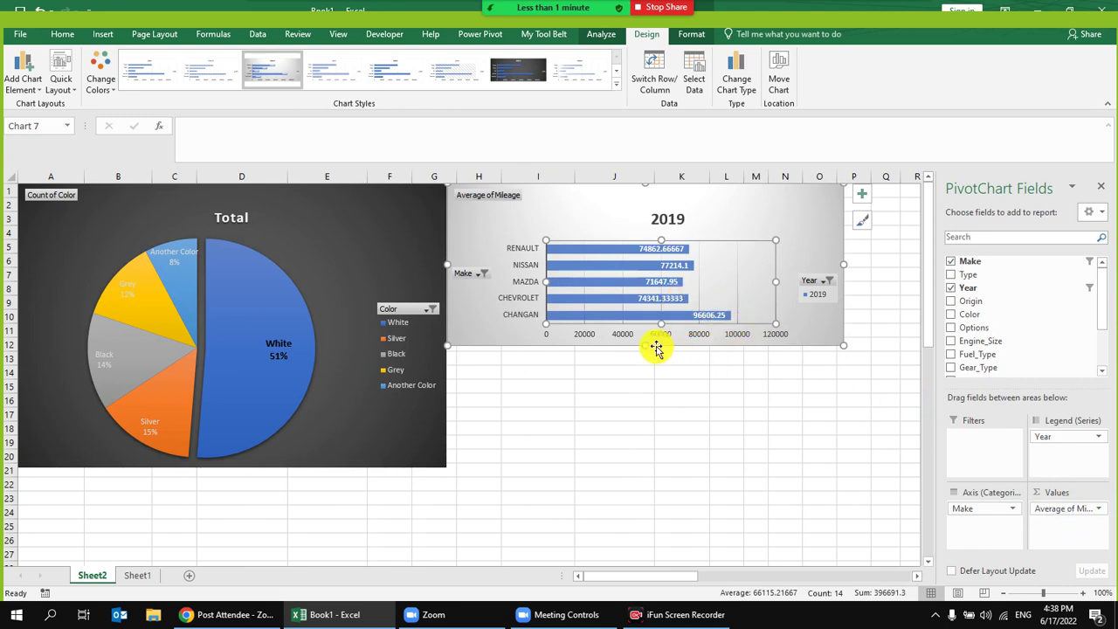
Step: Make the average mileage bar chart slightly taller and wider
drag(647, 345, 646, 356)
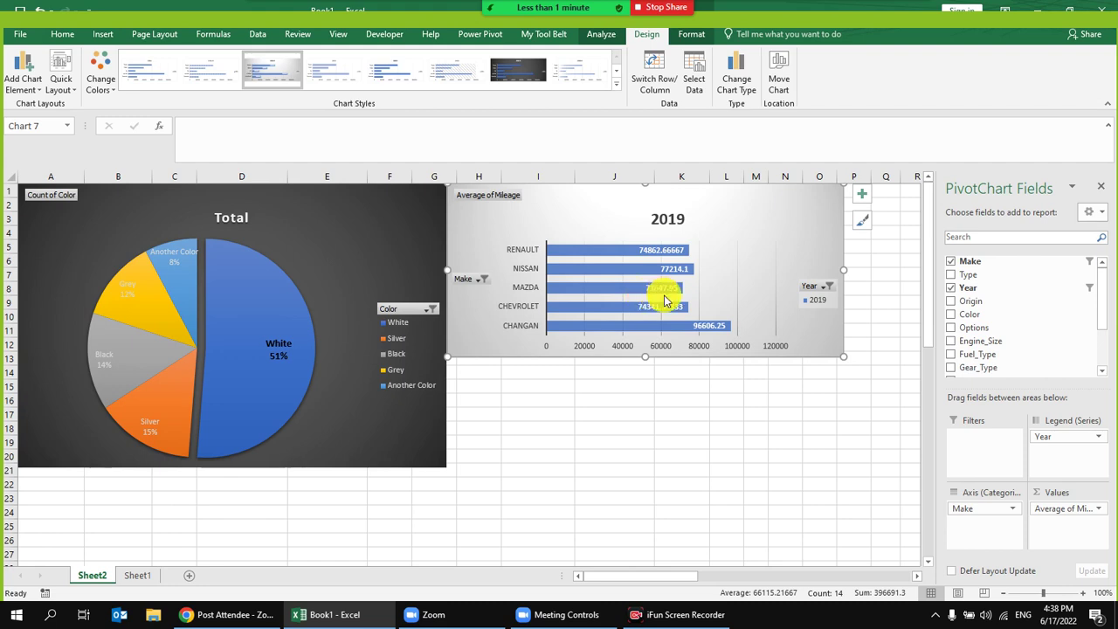
mouse_move(665, 301)
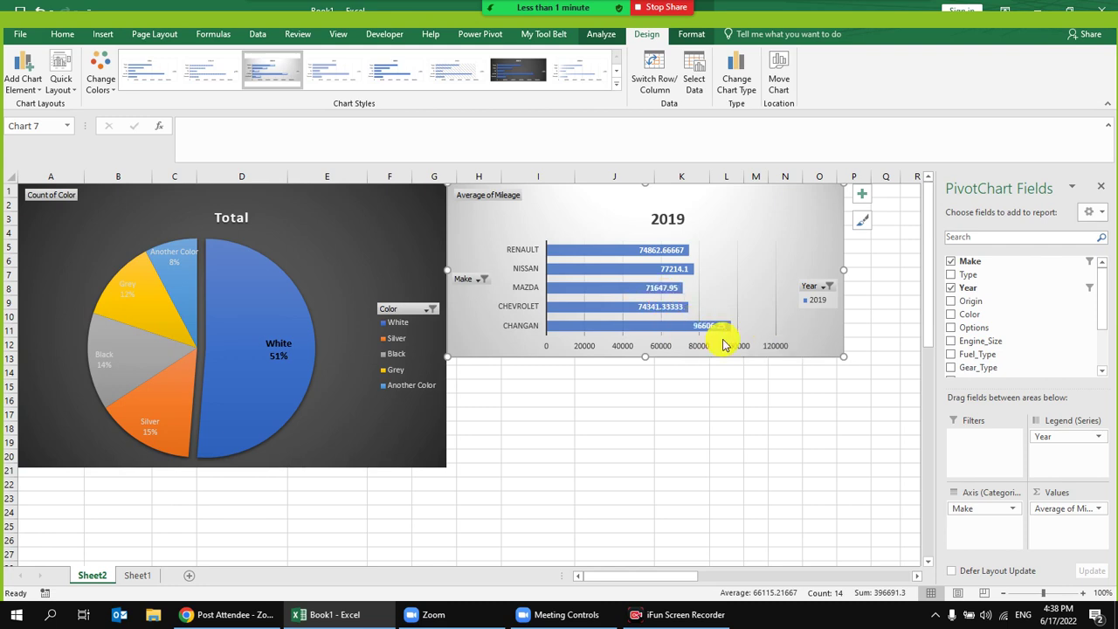
drag(844, 270, 858, 270)
drag(732, 195, 733, 197)
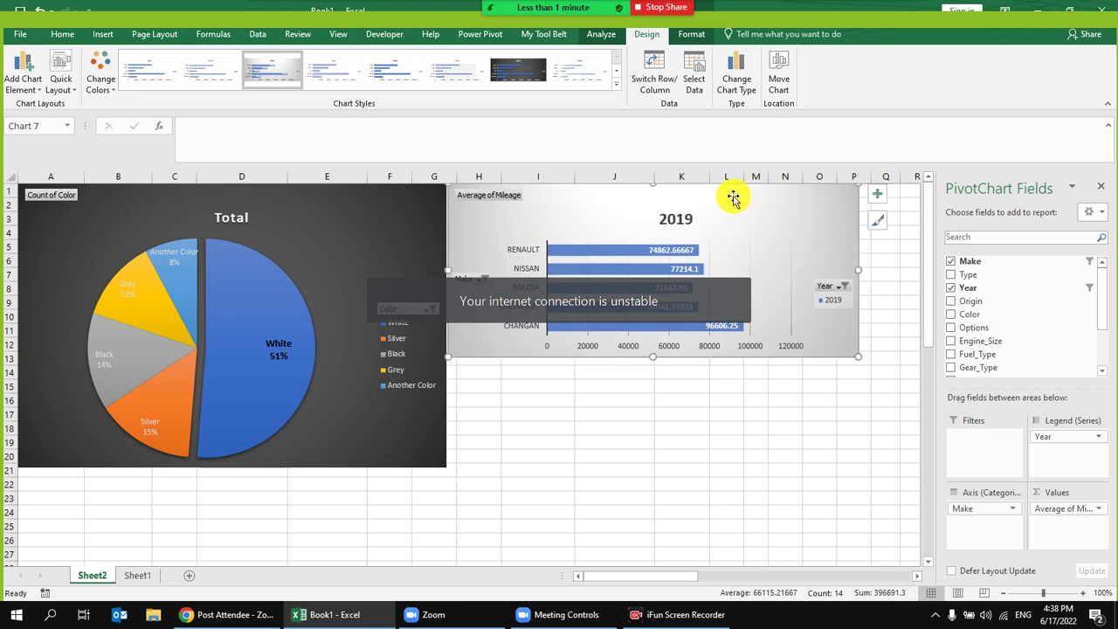
click(666, 252)
right_click(666, 255)
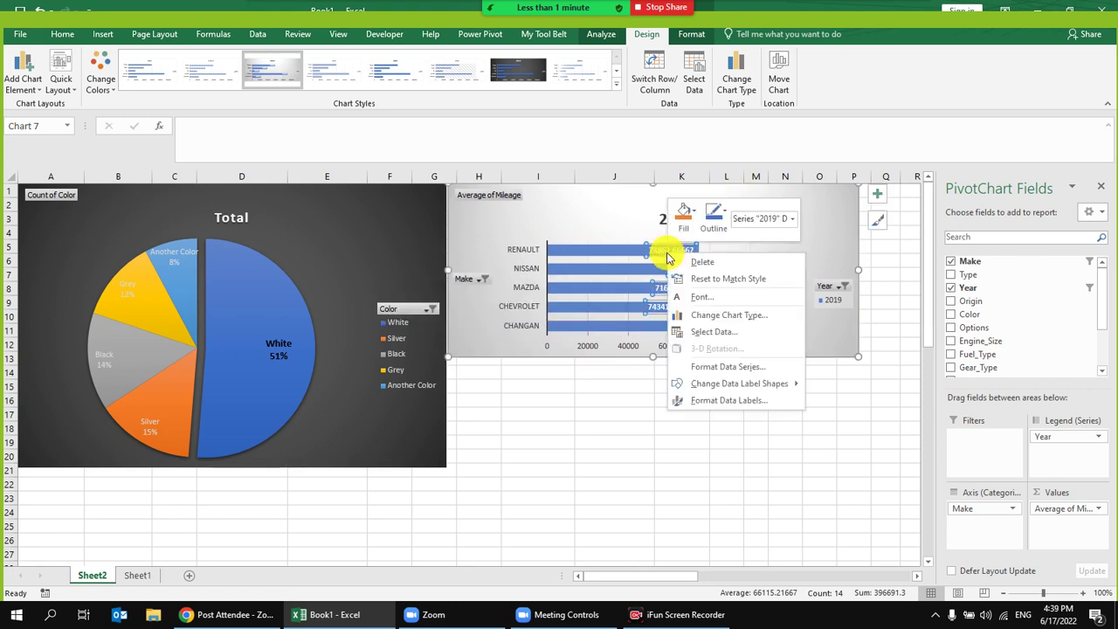
key(Escape)
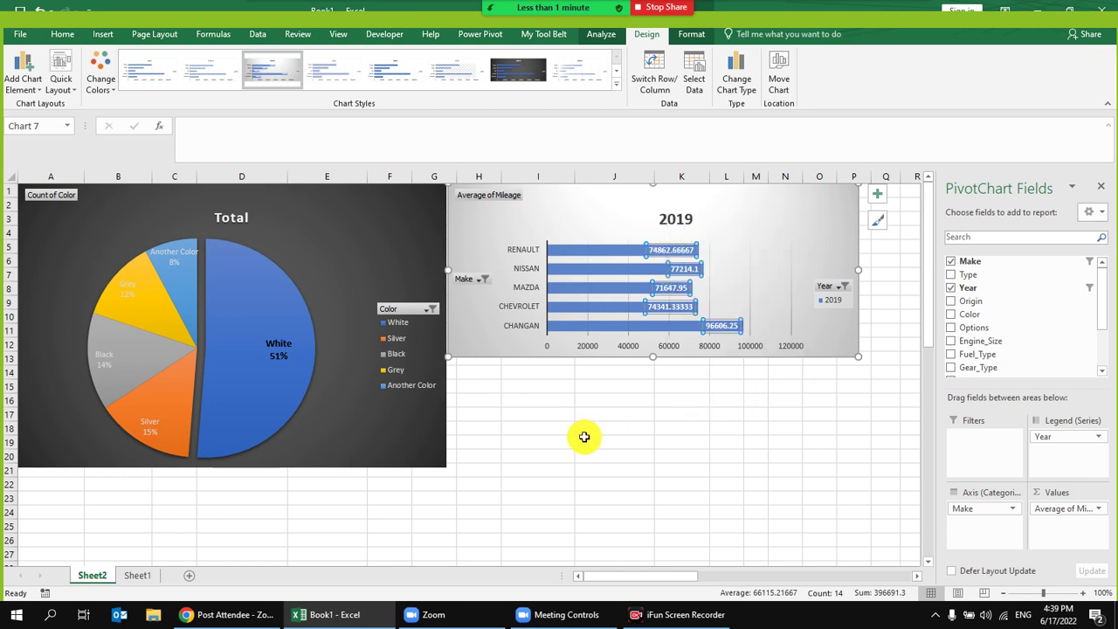
Step: Move the pie chart down below both PivotTables so the tables are uncovered
drag(361, 194, 350, 257)
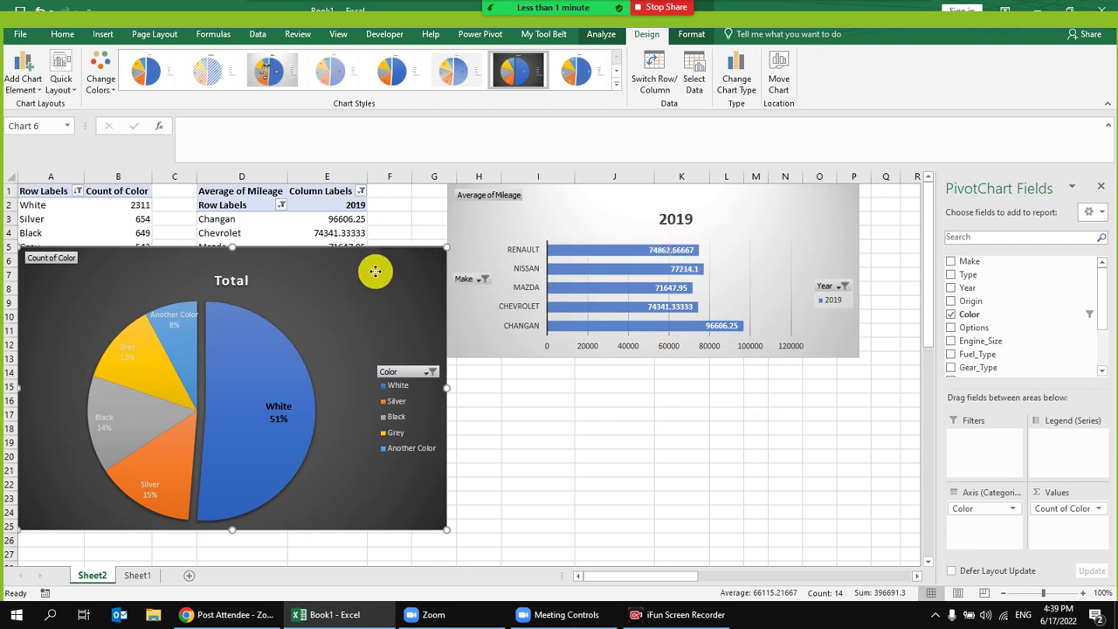
drag(370, 260, 372, 311)
Step: Remove the decimals from the 2019 average mileage values in E3:E7, and apply the comma number style to them
drag(337, 218, 346, 274)
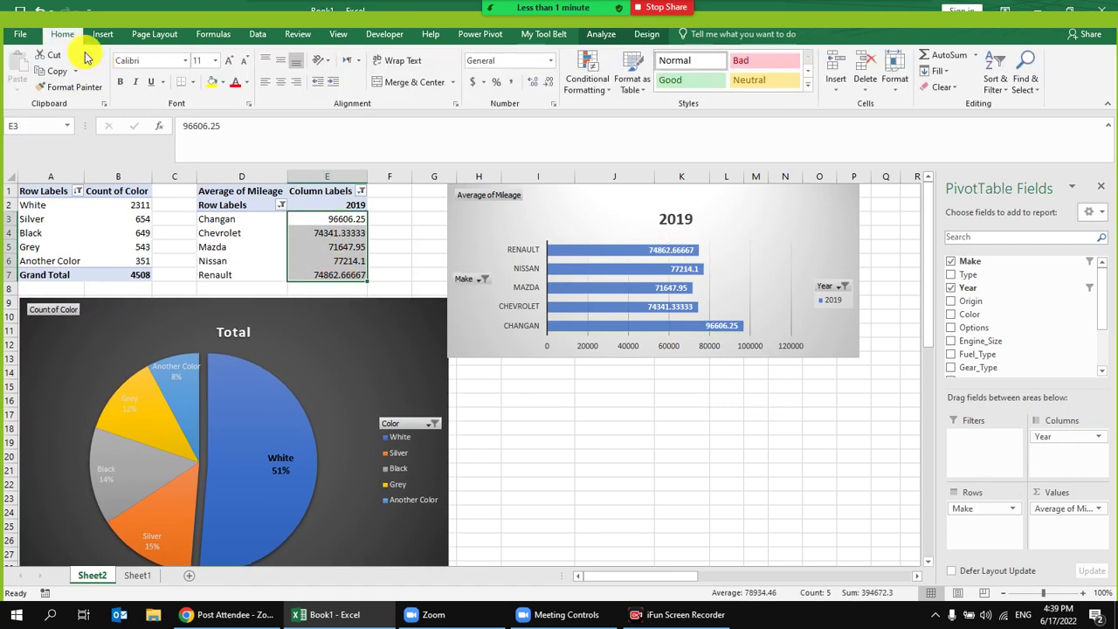
click(532, 81)
click(549, 81)
click(550, 83)
click(550, 83)
click(550, 83)
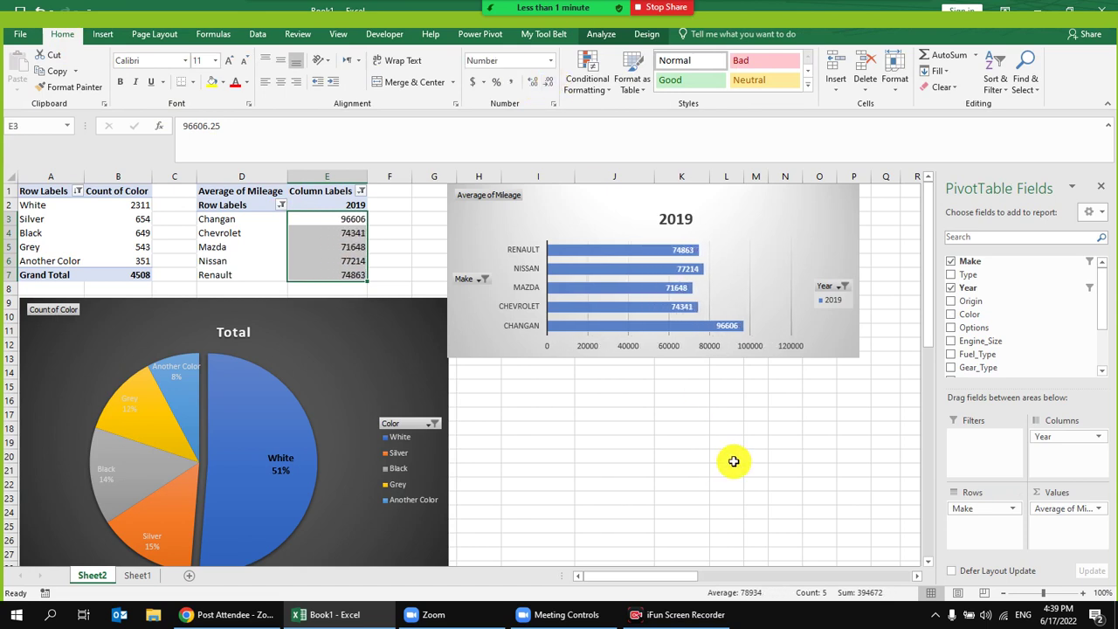
click(512, 81)
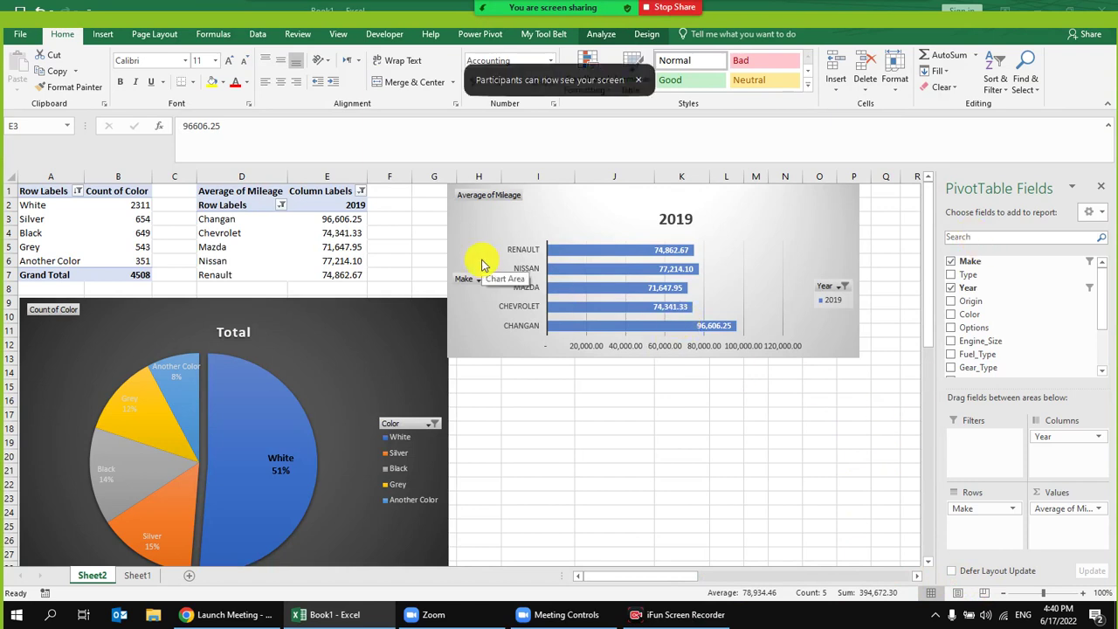
Step: Show the Zoom meeting's participants list and move it away from the charts
mouse_move(502, 13)
click(469, 30)
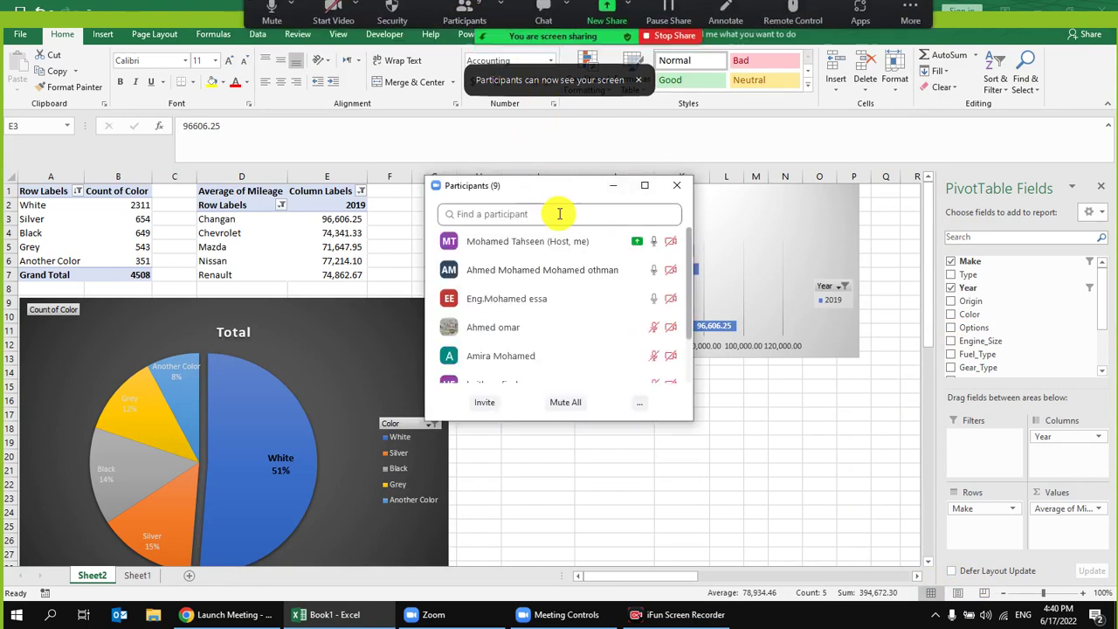
drag(564, 192, 975, 85)
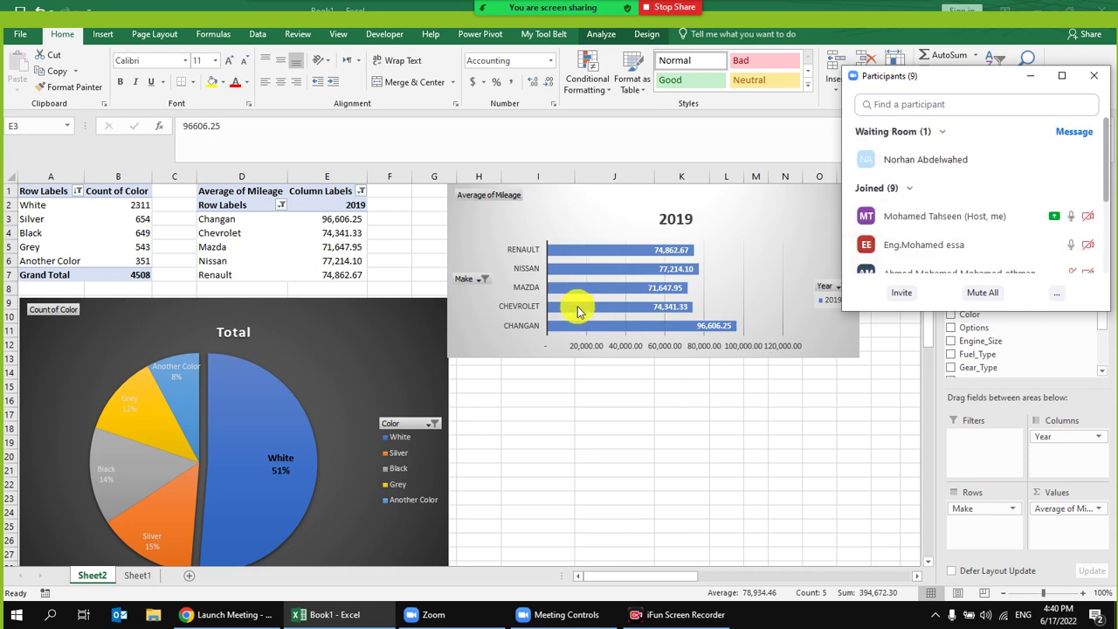
Step: Admit the person waiting in the Zoom waiting room to the meeting
click(1070, 160)
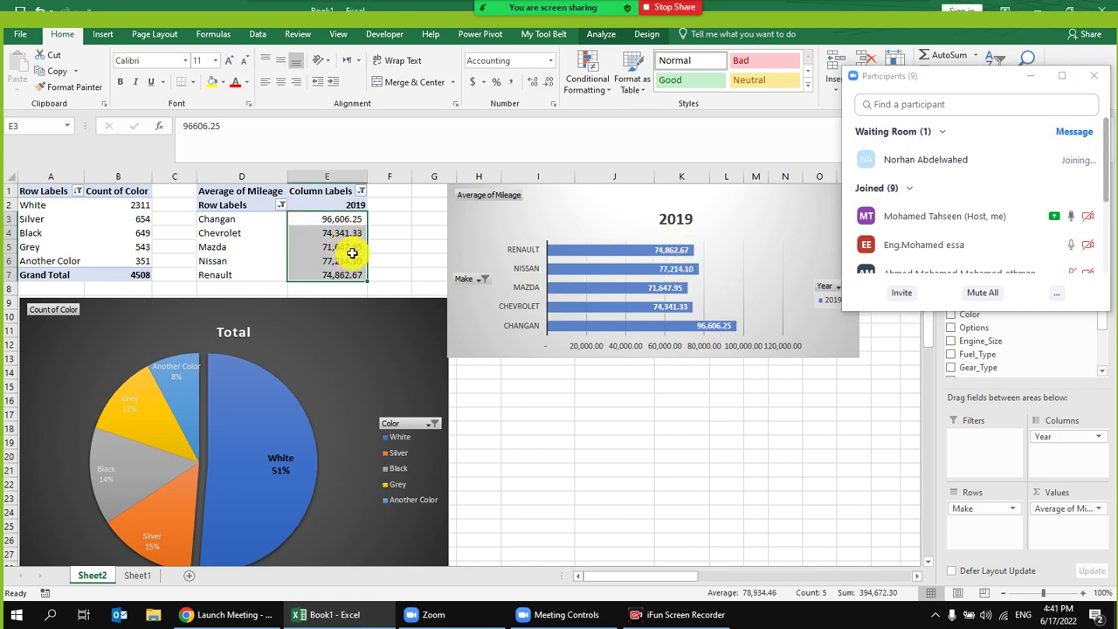
Step: Reduce the 2019 average mileage values in E3:E7 to no decimal places
drag(350, 218, 347, 274)
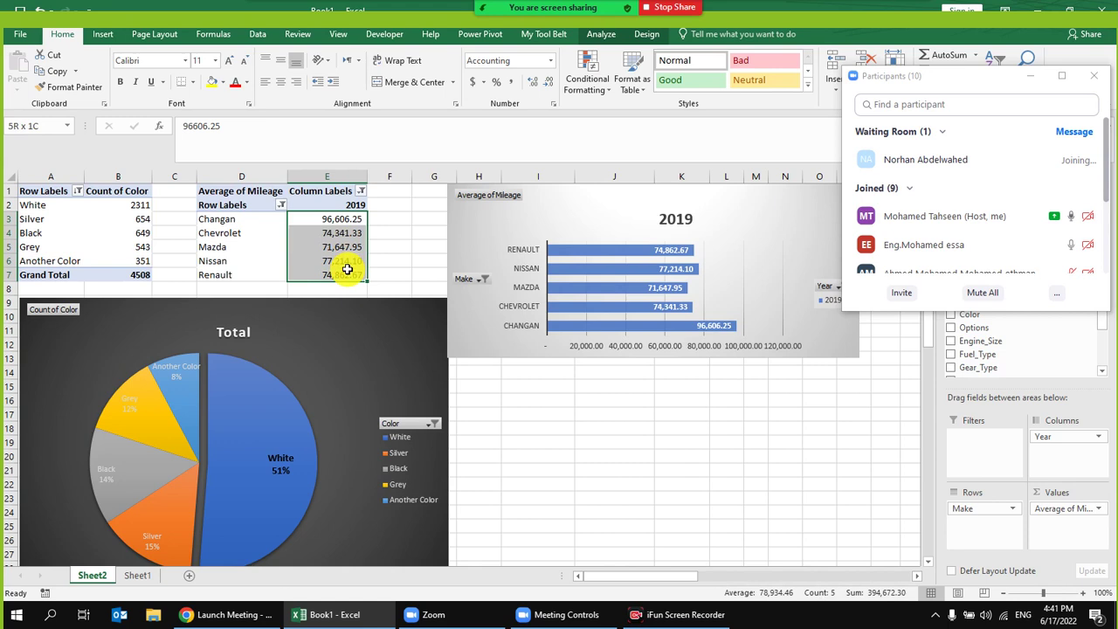
click(542, 83)
click(548, 83)
click(549, 83)
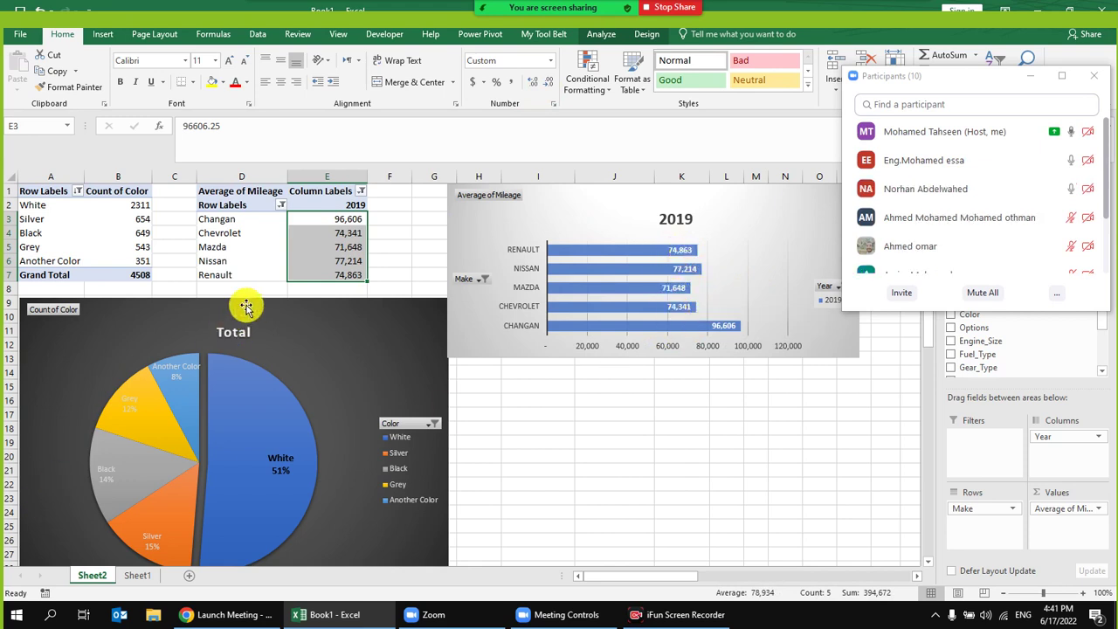
Step: Move the pie chart back up to row 1 so it covers both PivotTables beside the bar chart
drag(288, 309, 290, 210)
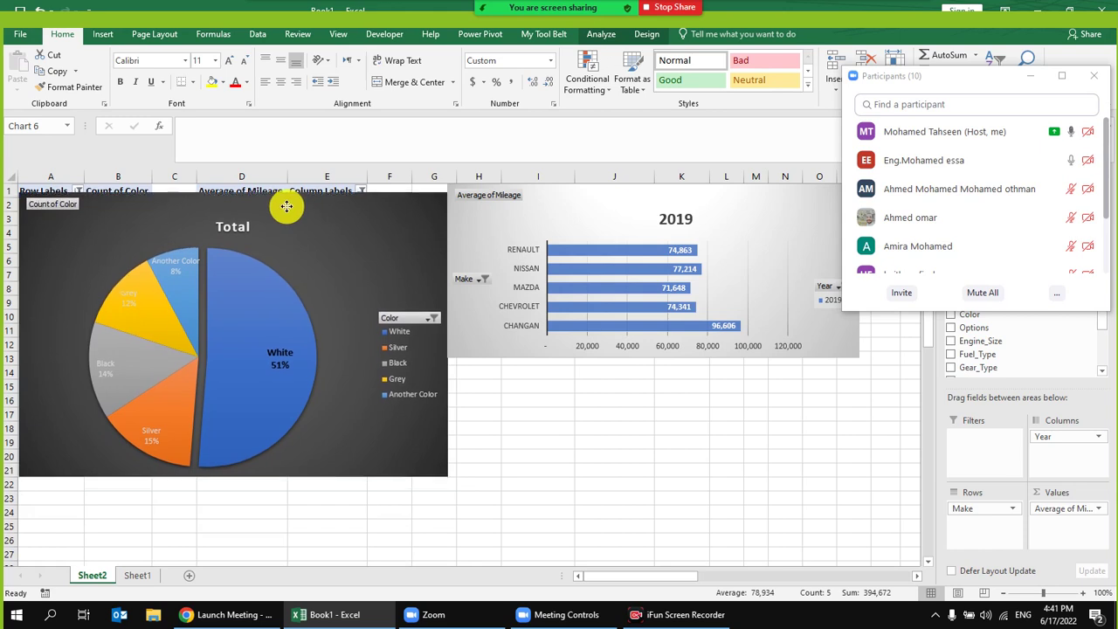
click(554, 192)
click(638, 414)
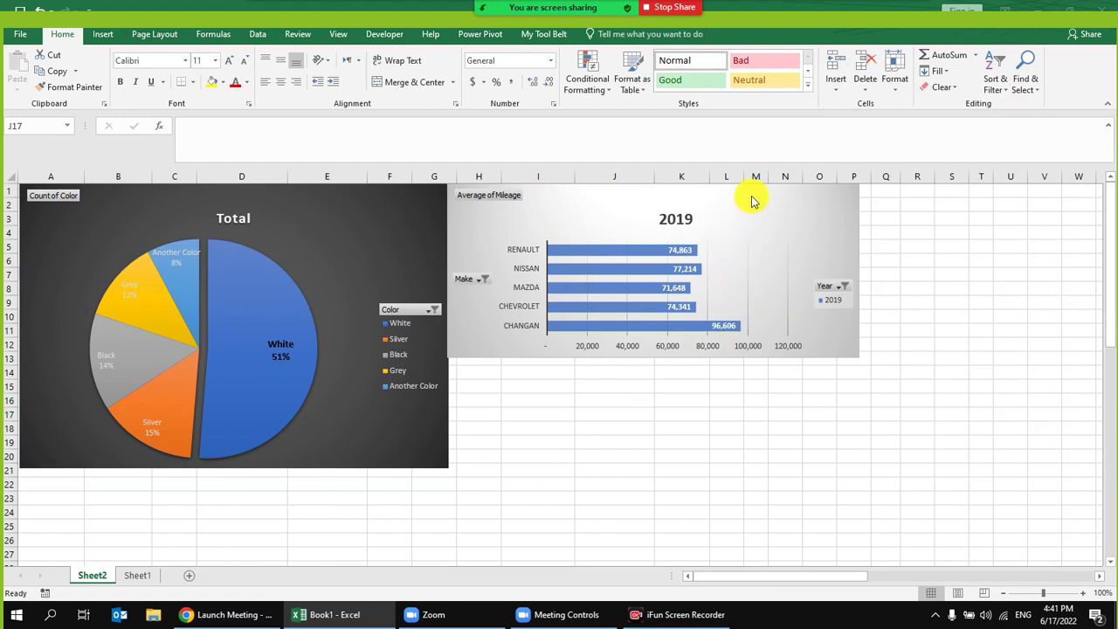
Step: Preview alternative chart styles on the average mileage bar chart
click(728, 214)
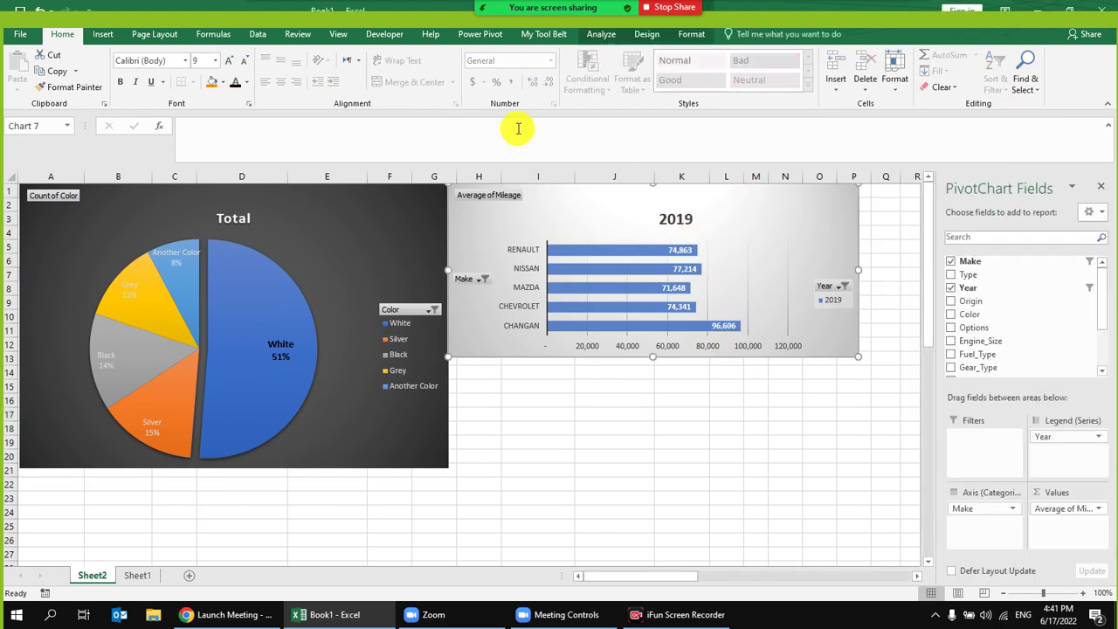
click(646, 34)
click(617, 85)
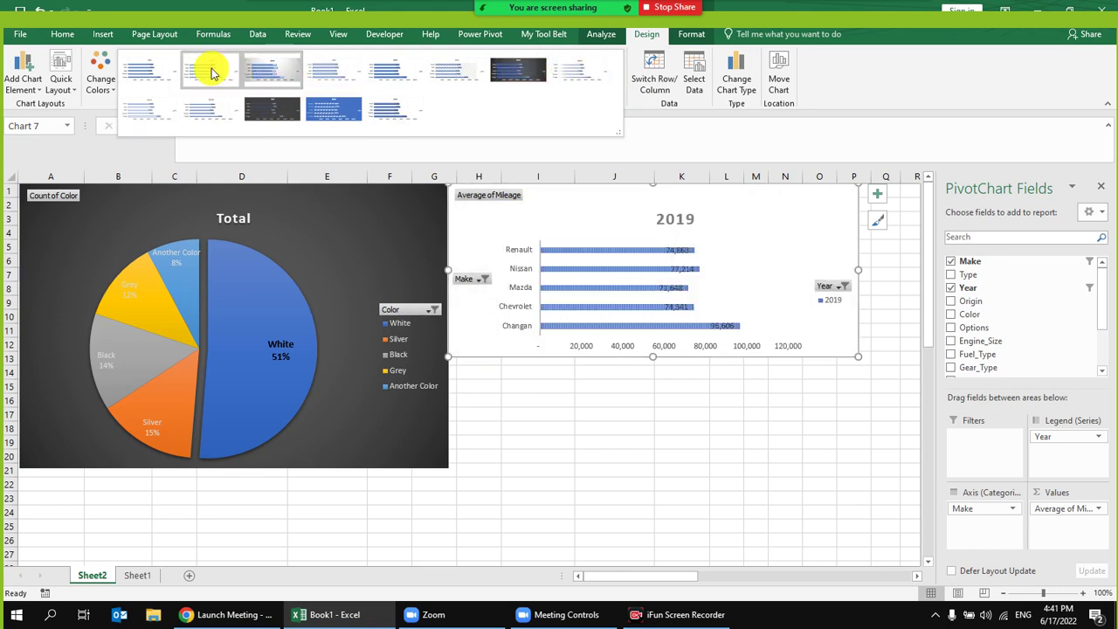
click(199, 118)
click(657, 402)
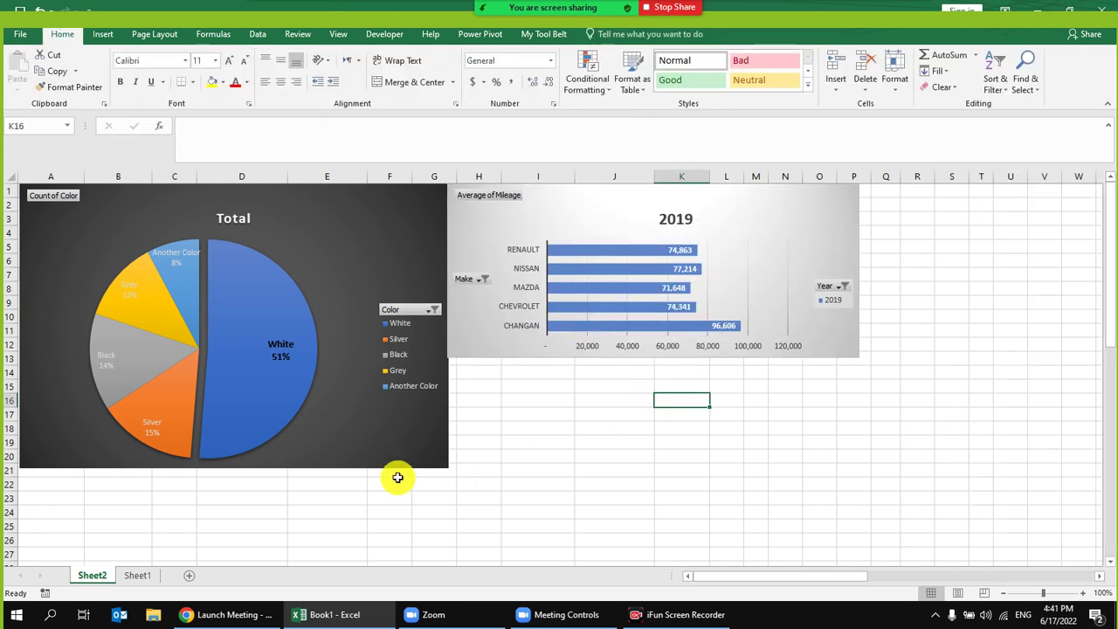
Step: Change the font color of all the pie chart's data labels to black
click(307, 424)
click(187, 259)
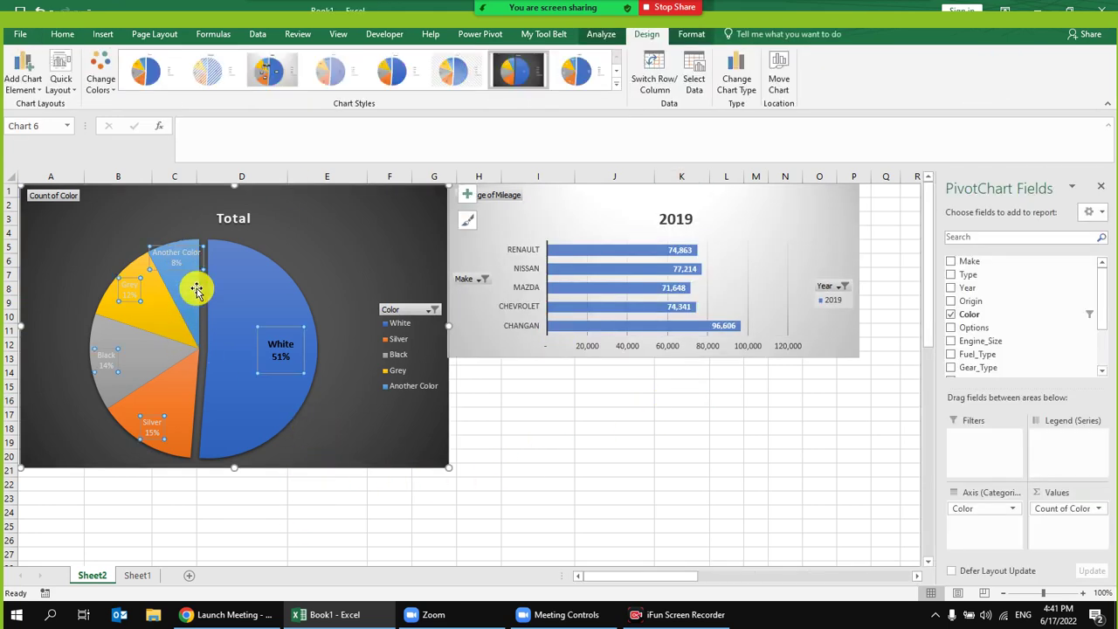
click(62, 33)
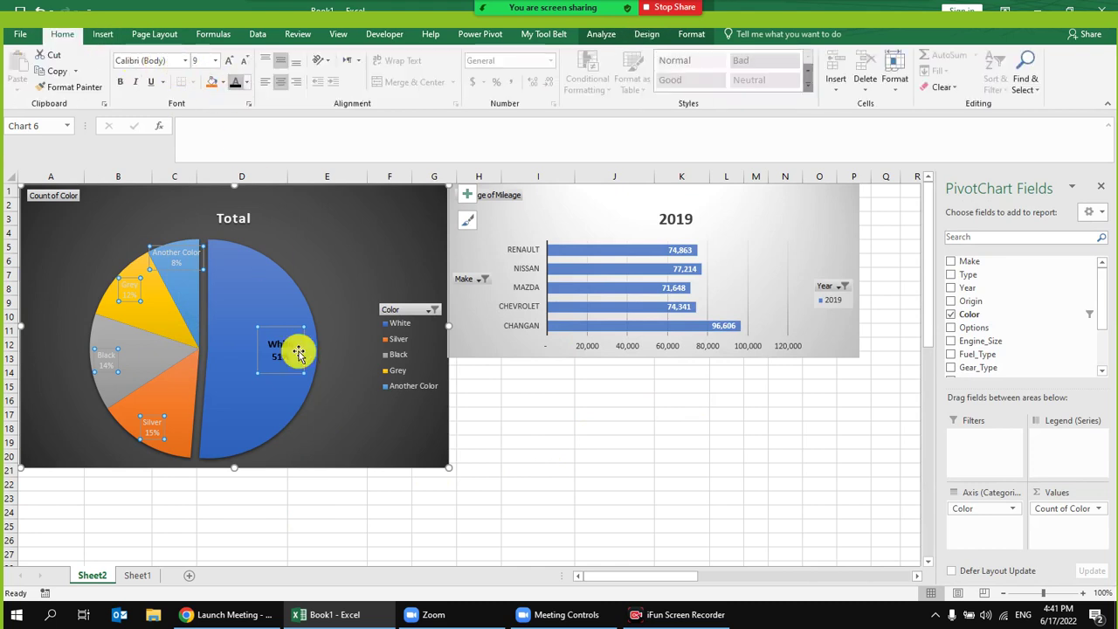
click(563, 469)
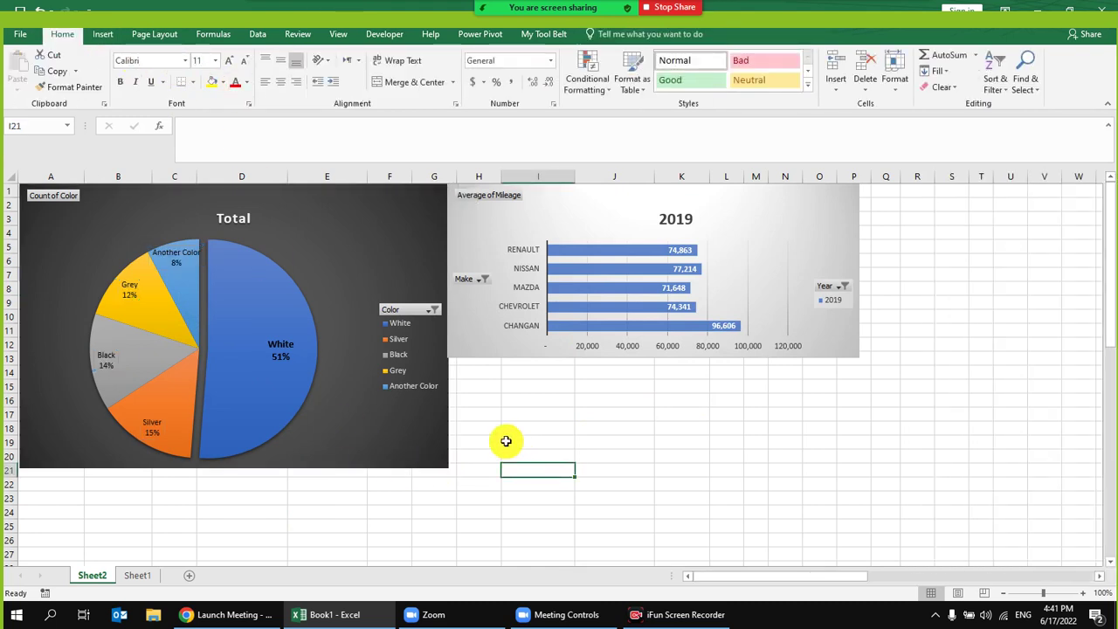
Step: Nudge the bar chart slightly away from the pie chart, and stretch the pie chart down to row 26
drag(552, 196, 554, 197)
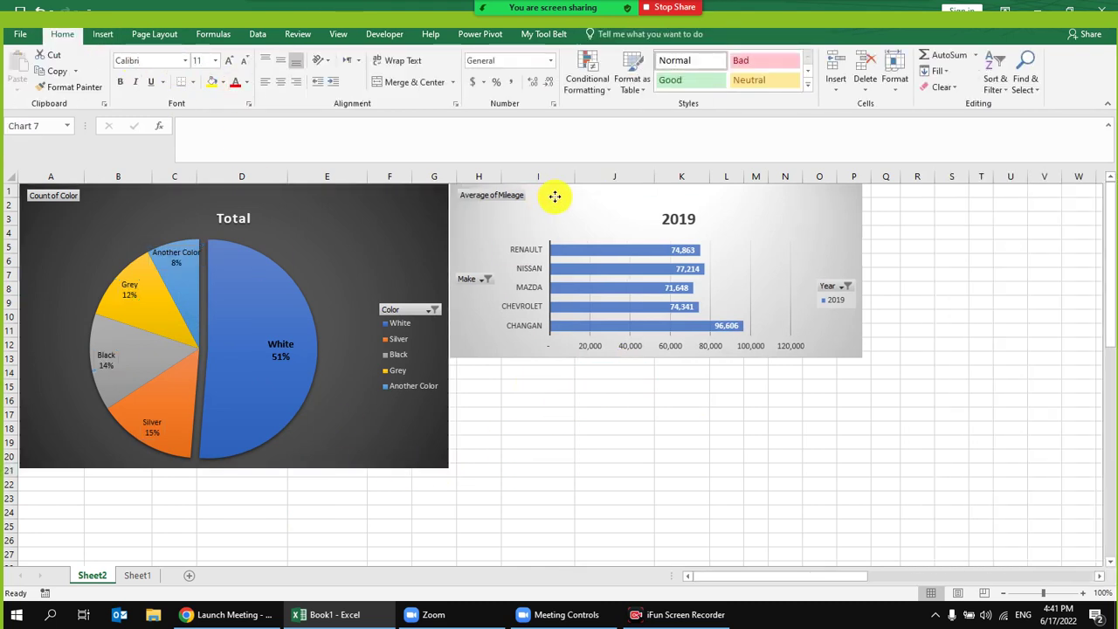
click(479, 456)
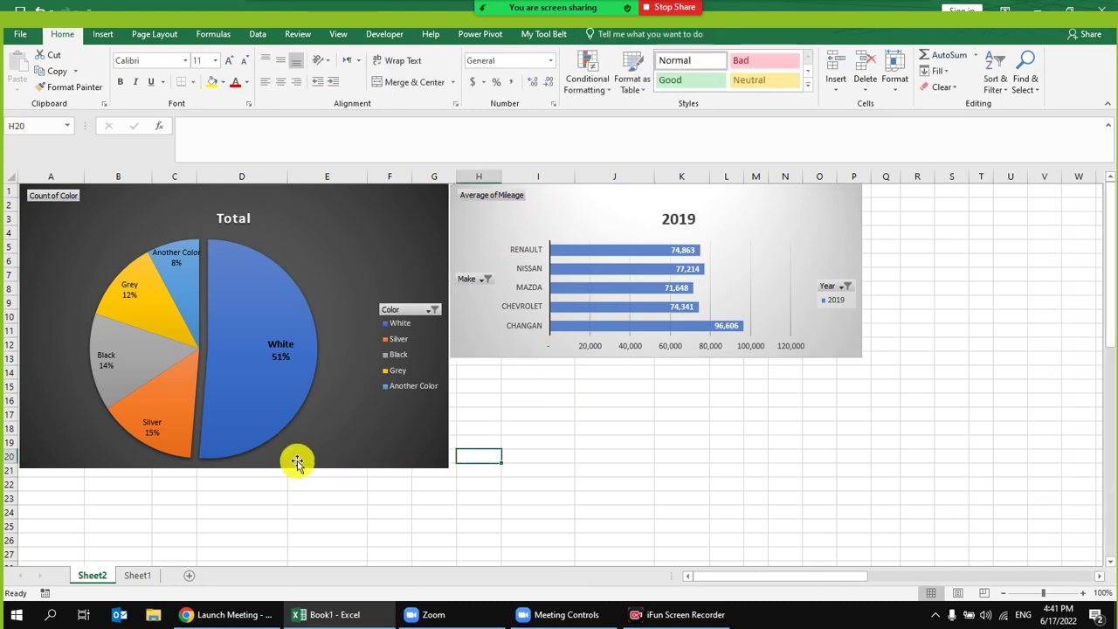
click(293, 461)
drag(235, 469, 237, 522)
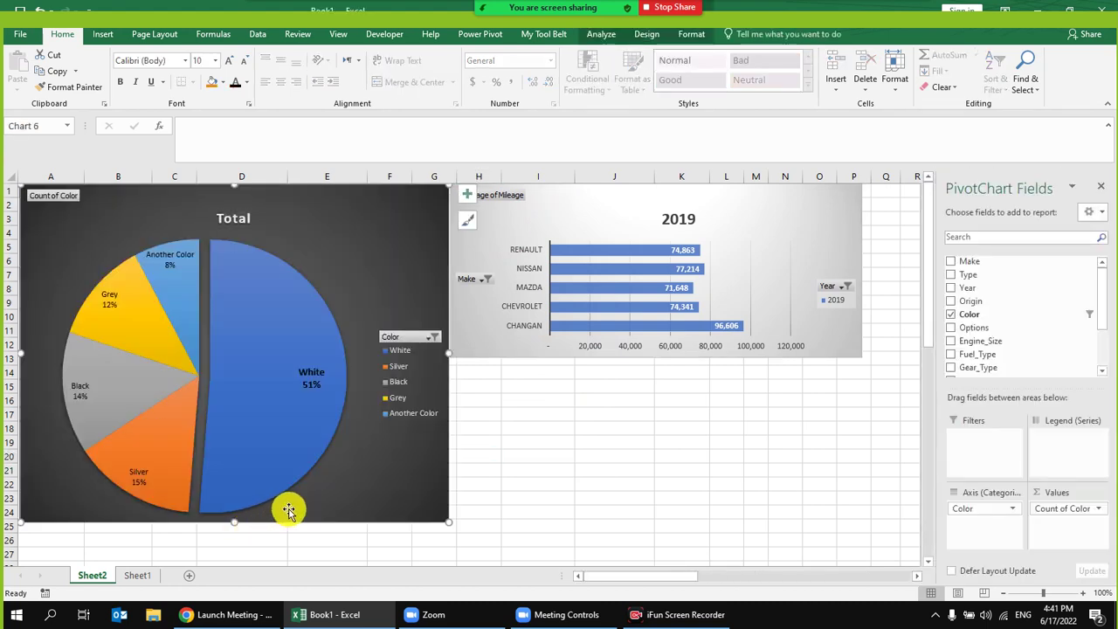
scroll(287, 503, down, 2)
drag(235, 440, 244, 476)
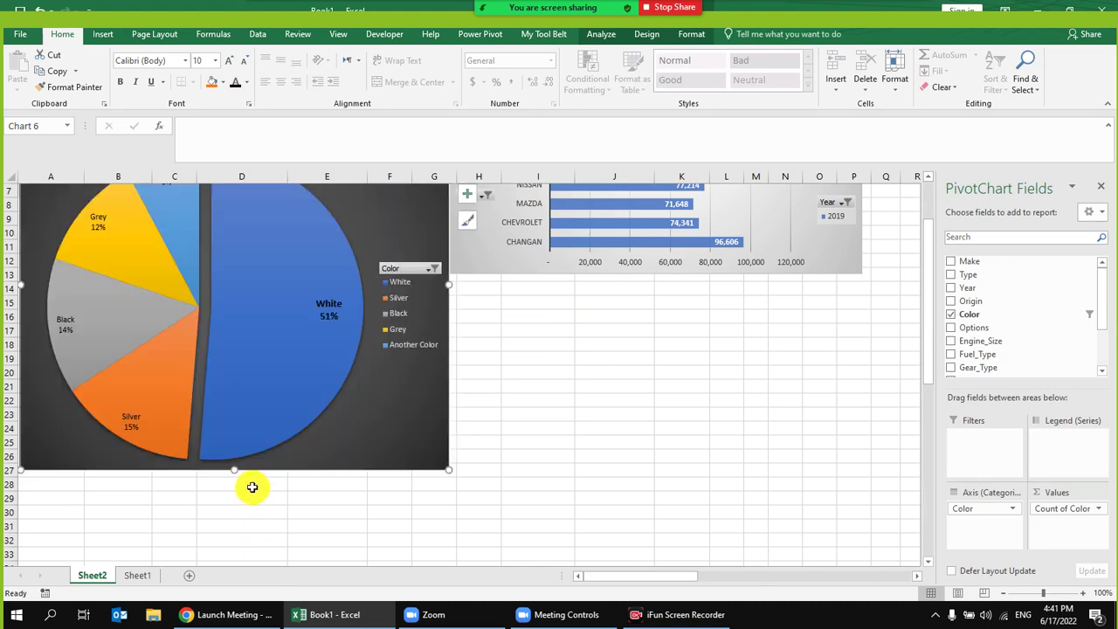
scroll(249, 489, up, 2)
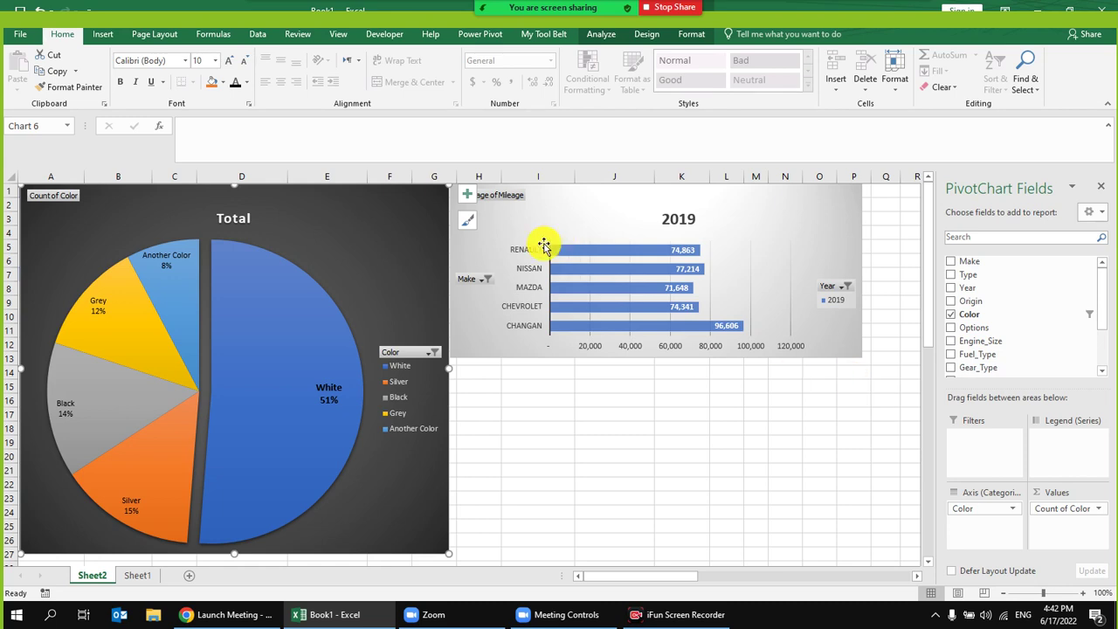
Step: Look at the sort and filter options of the bar chart's Make field and inspect the Nissan bar's value
click(486, 279)
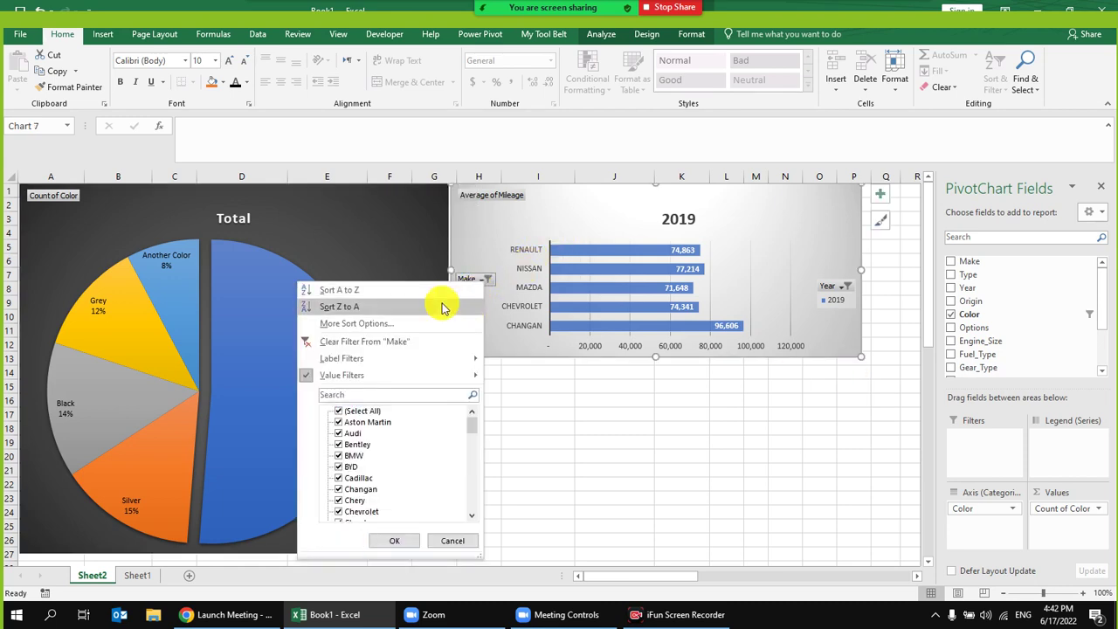
click(700, 399)
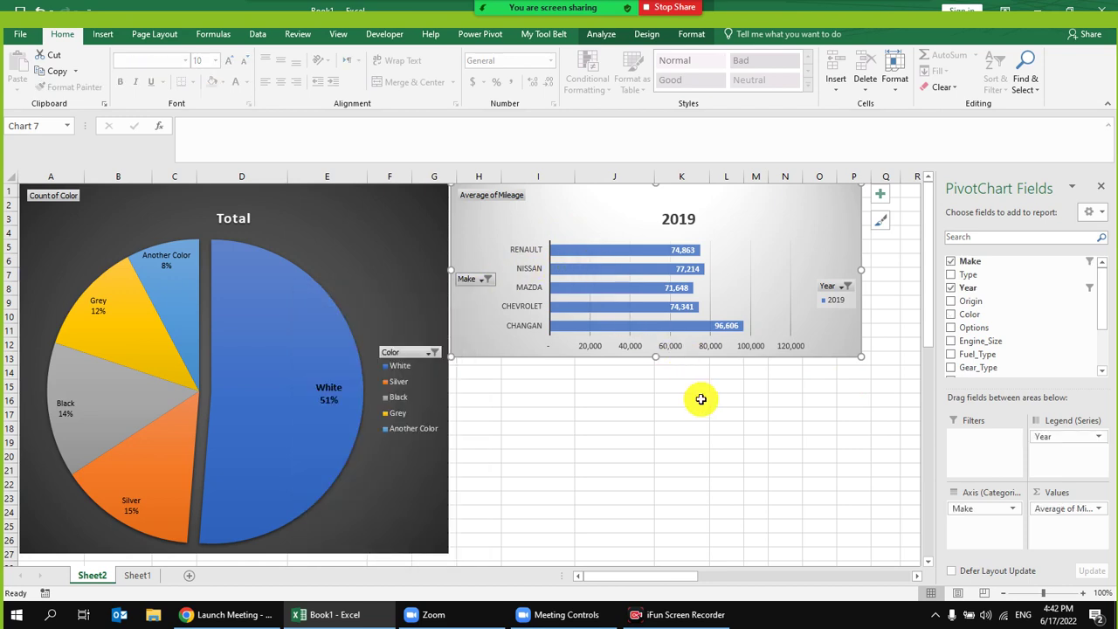
click(700, 399)
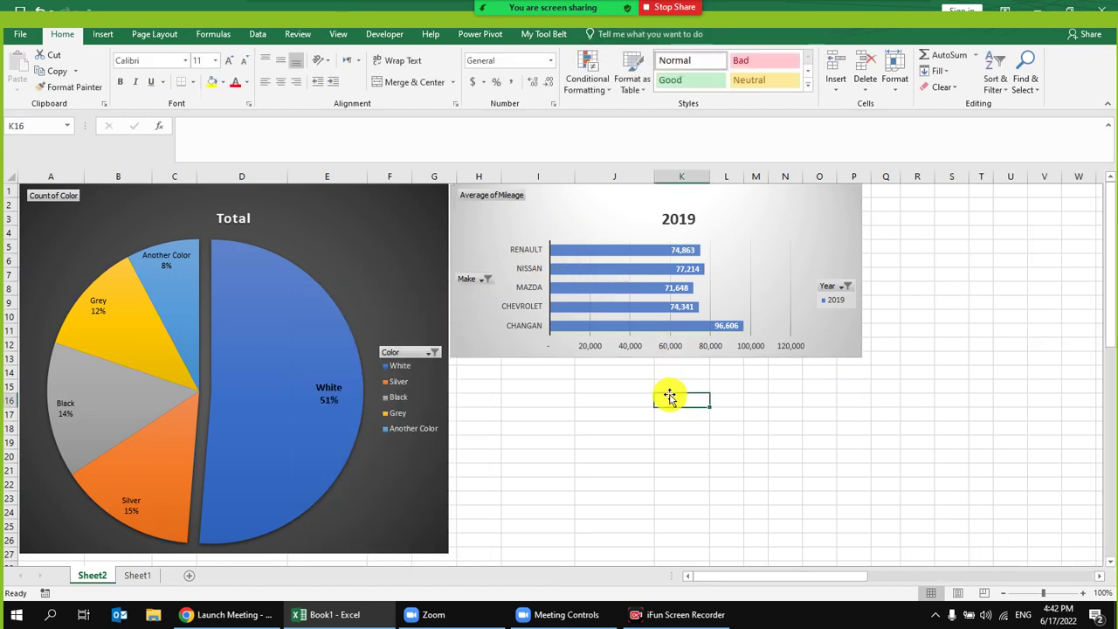
mouse_move(593, 275)
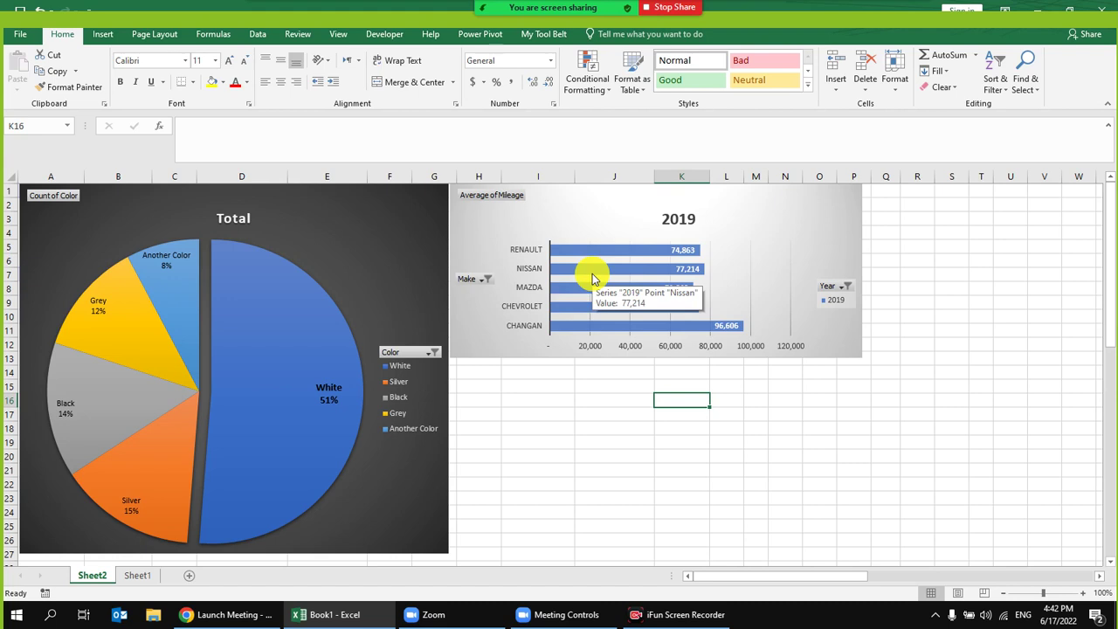
mouse_move(516, 9)
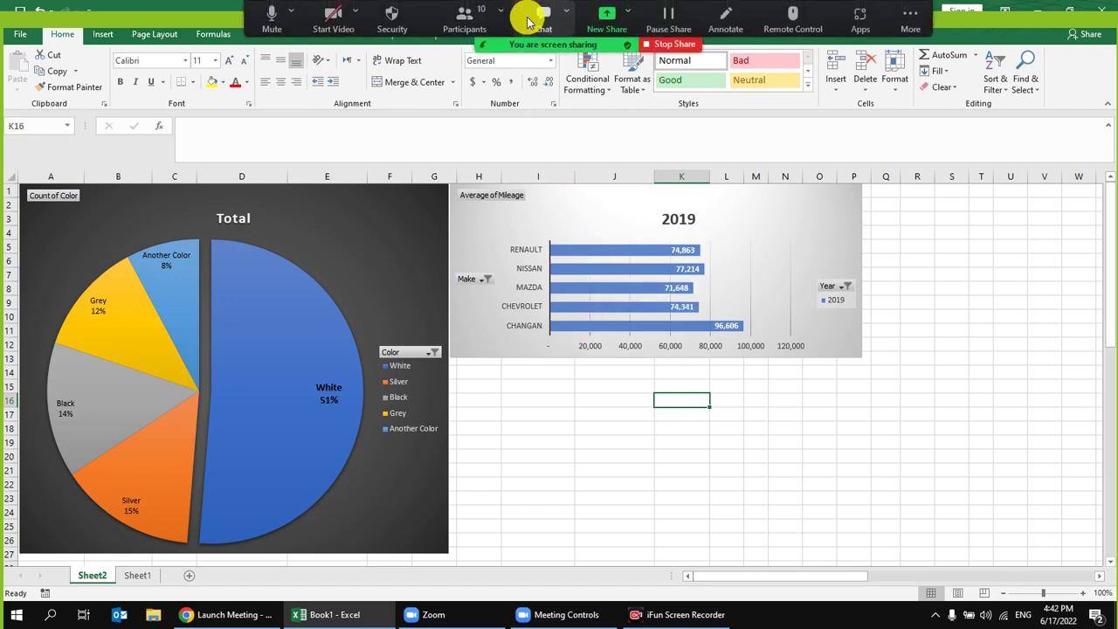
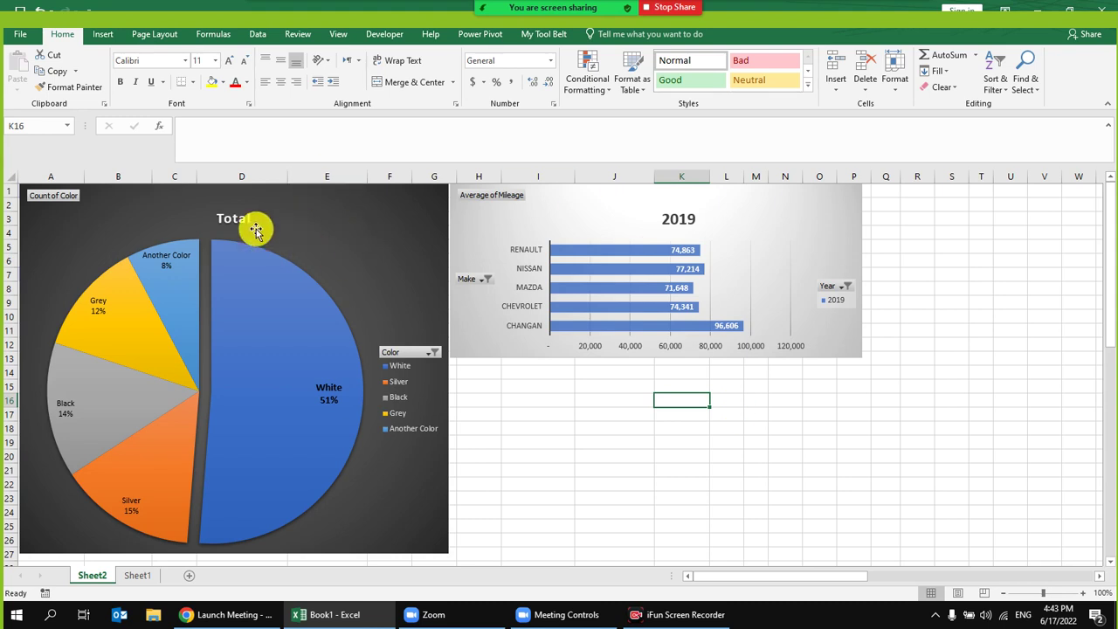
Step: Replace the pie chart's title with "Color Per Region"
click(326, 243)
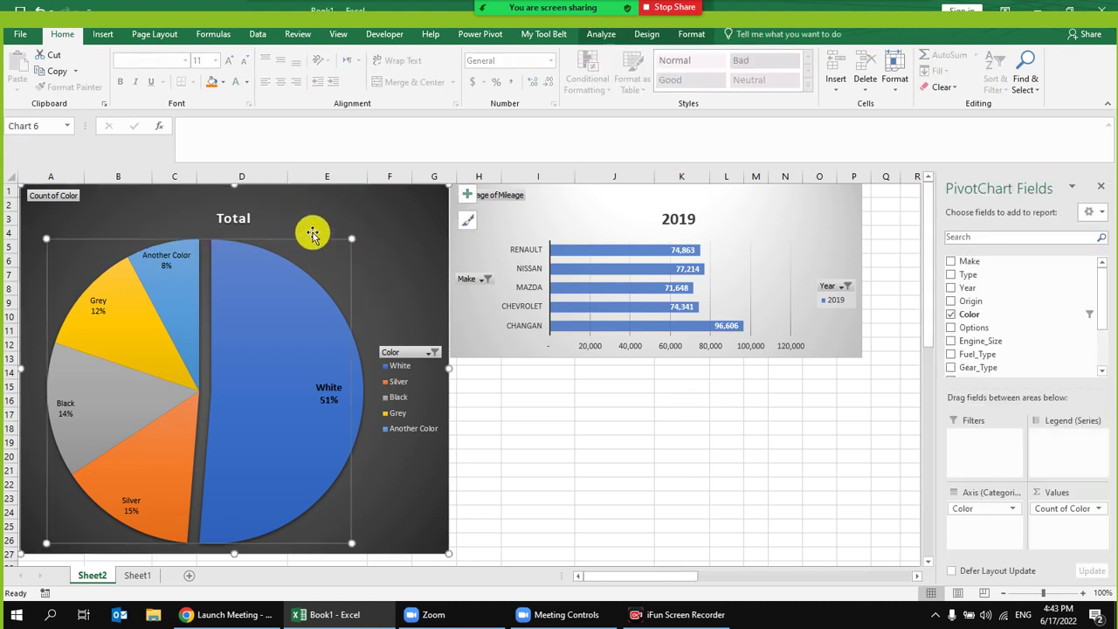
click(225, 220)
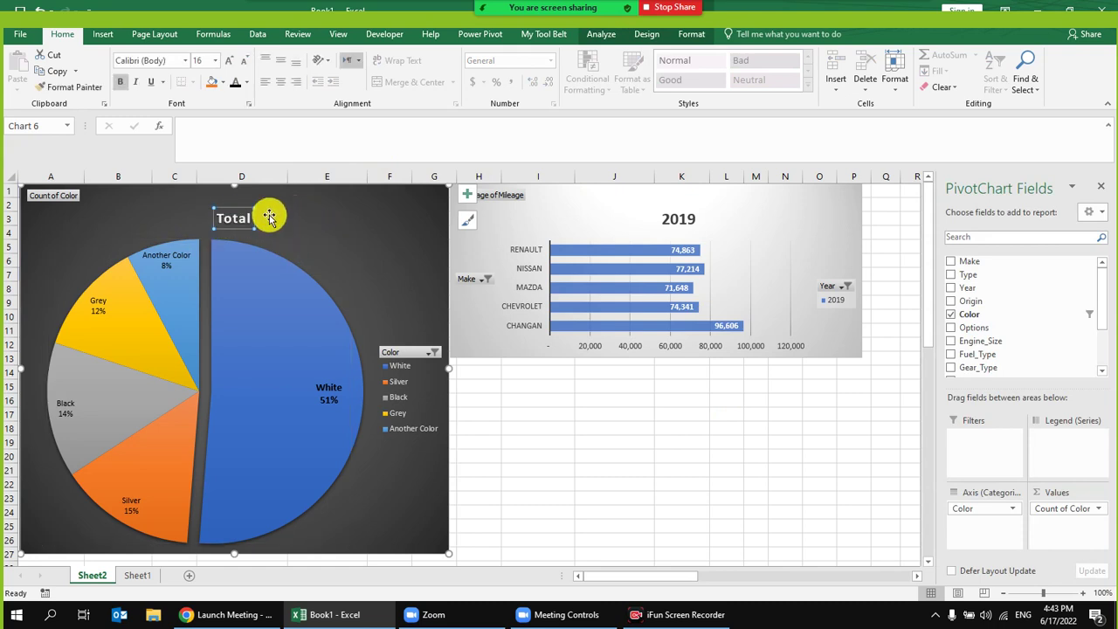
double_click(242, 218)
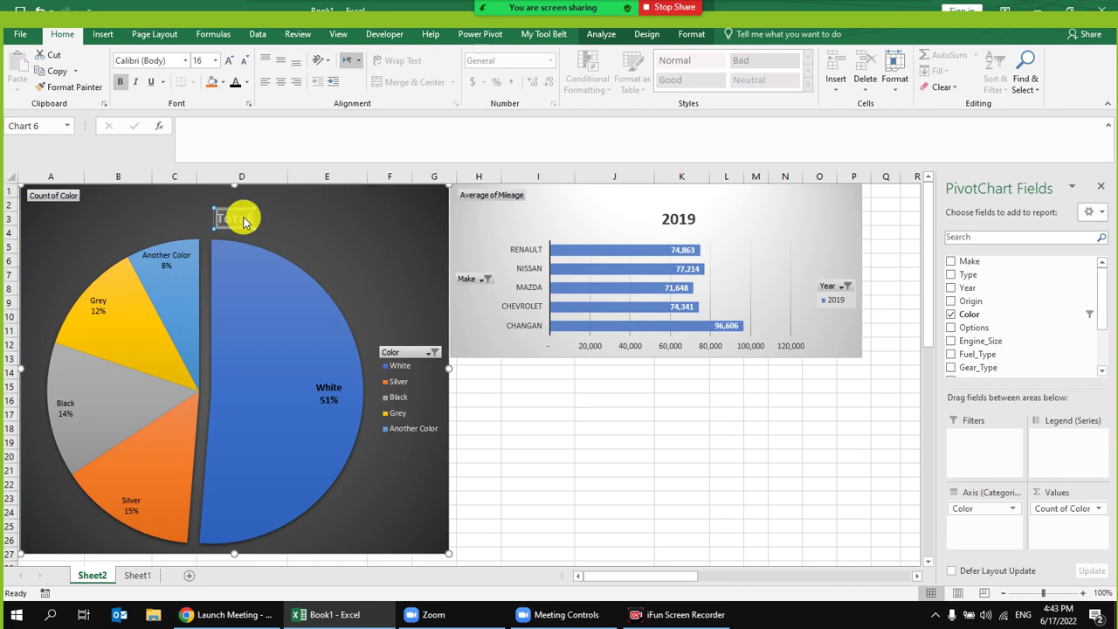
text(Col)
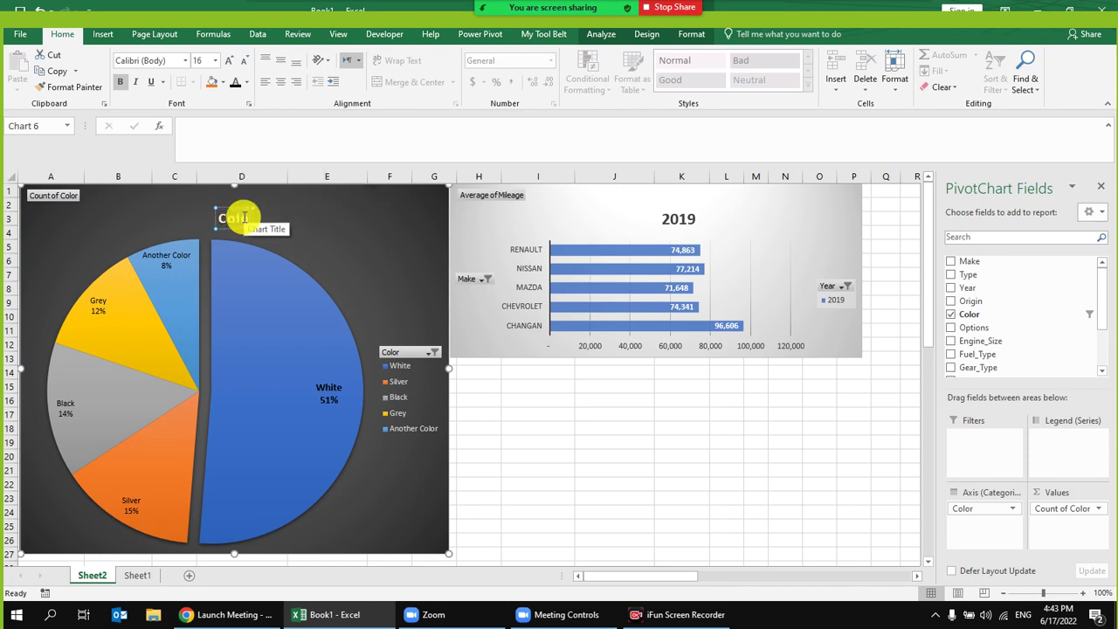
text(or Picture)
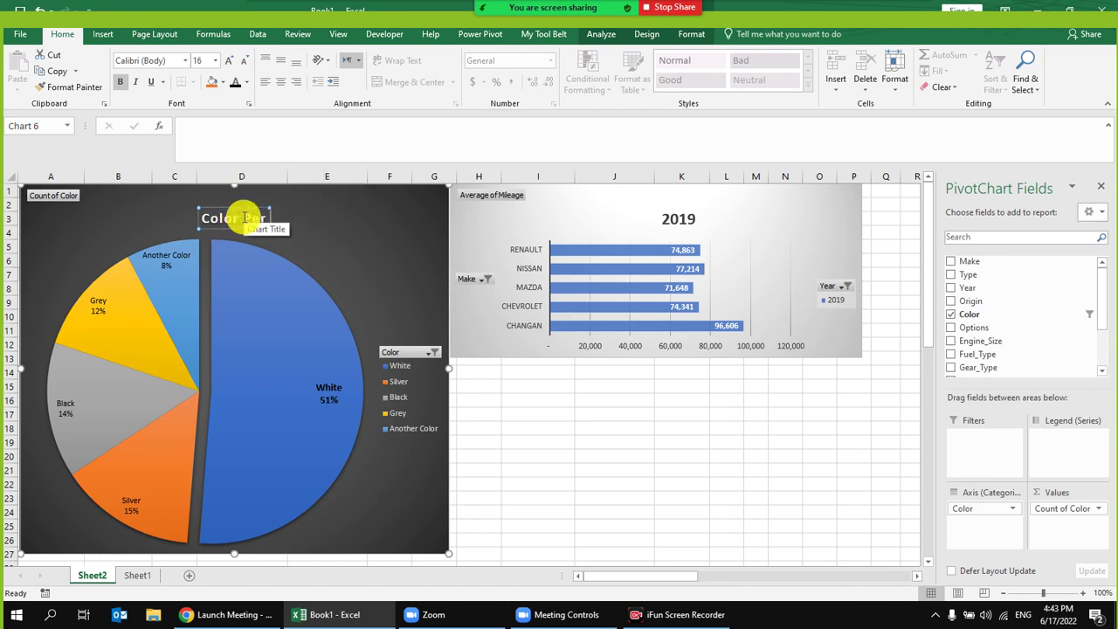
text(gion)
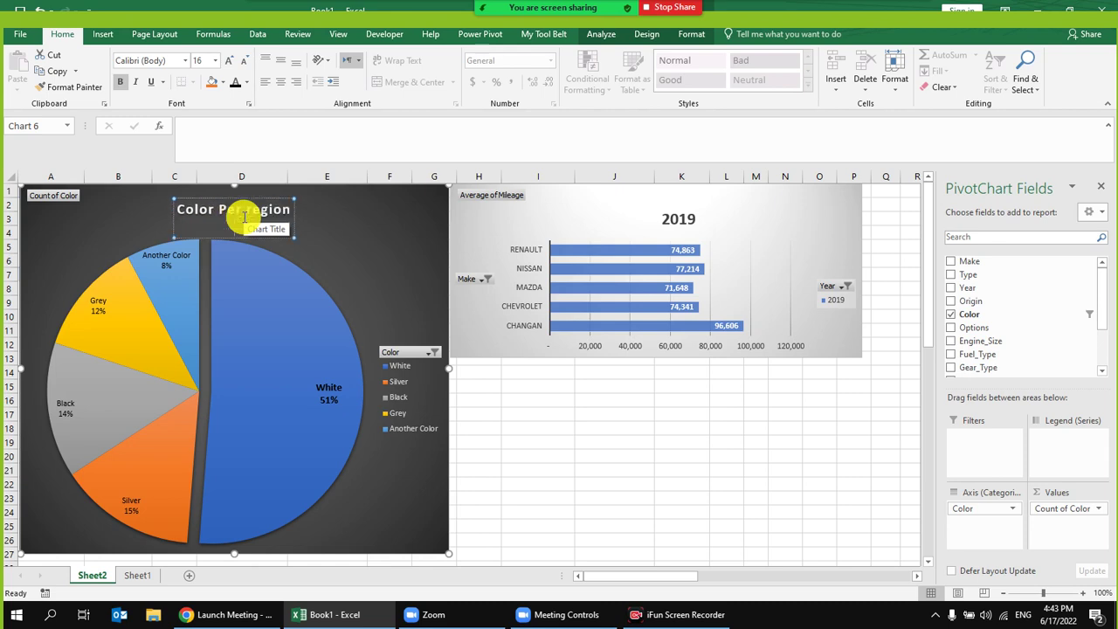
click(245, 218)
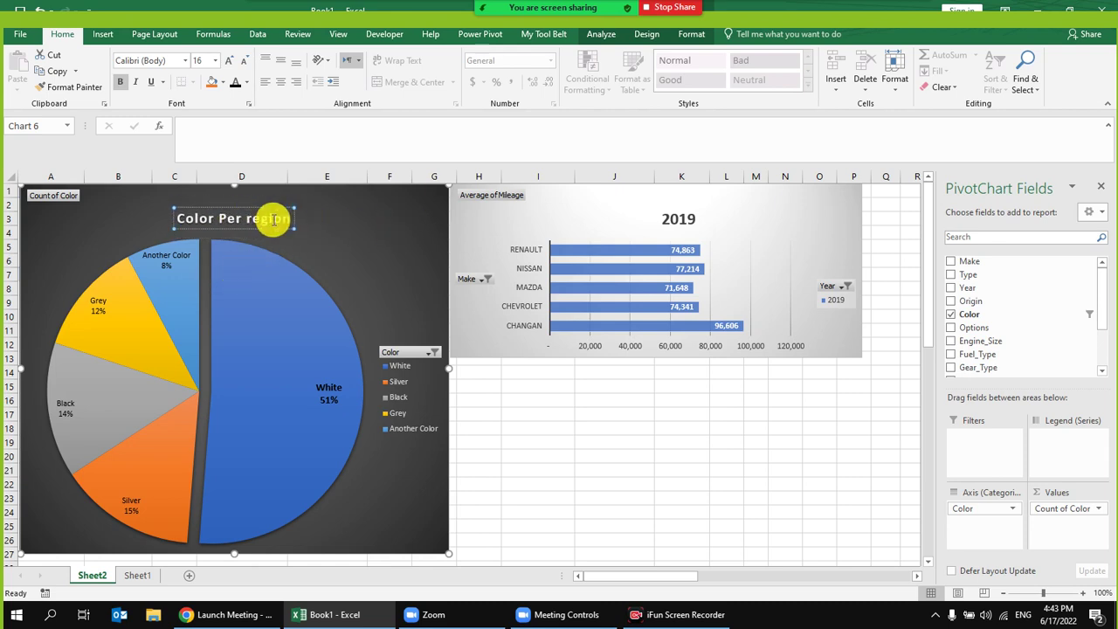
key(BackSpace)
text(R)
Step: Replace the pie chart's title with "Most Colors used in Cars"
double_click(269, 221)
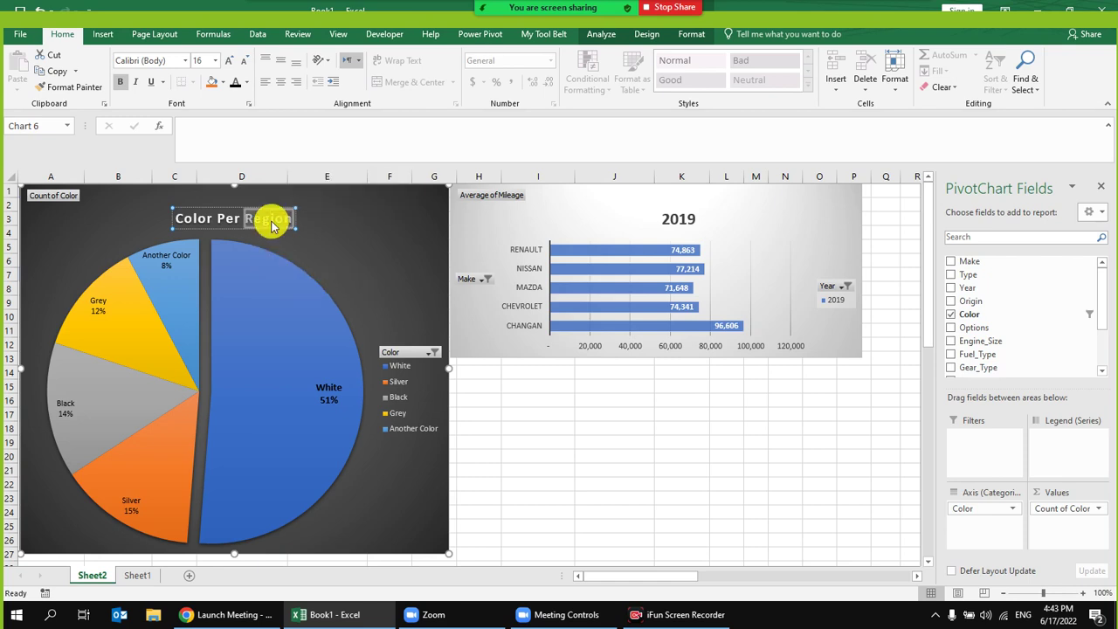
key(BackSpace)
key(BackSpace)
key(BackSpace)
key(BackSpace)
key(BackSpace)
key(BackSpace)
key(BackSpace)
key(BackSpace)
key(BackSpace)
key(BackSpace)
key(BackSpace)
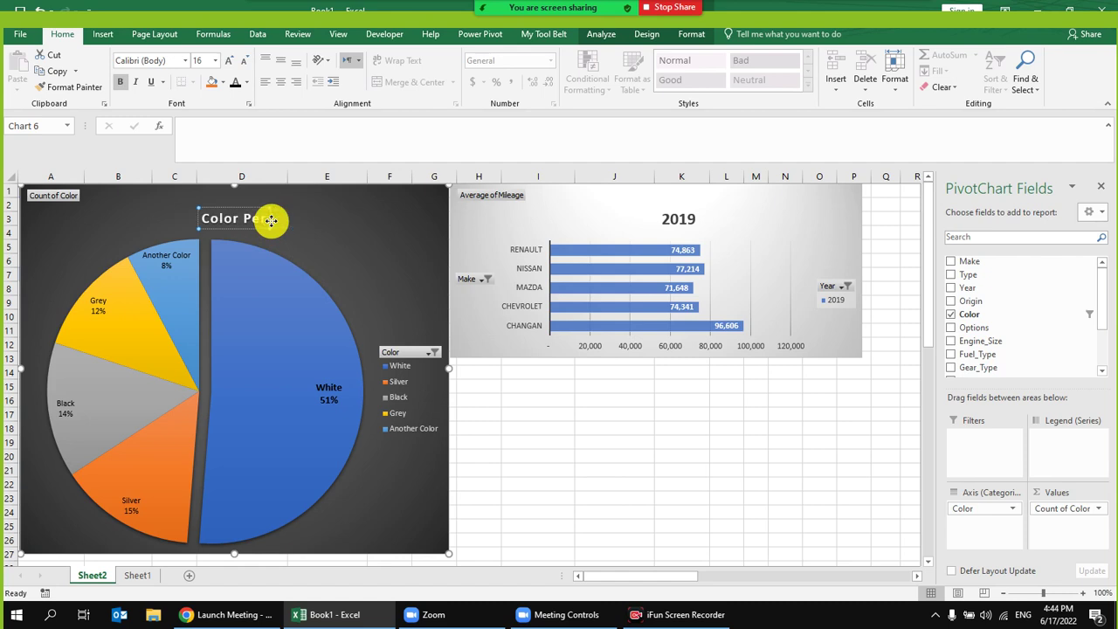
text(M)
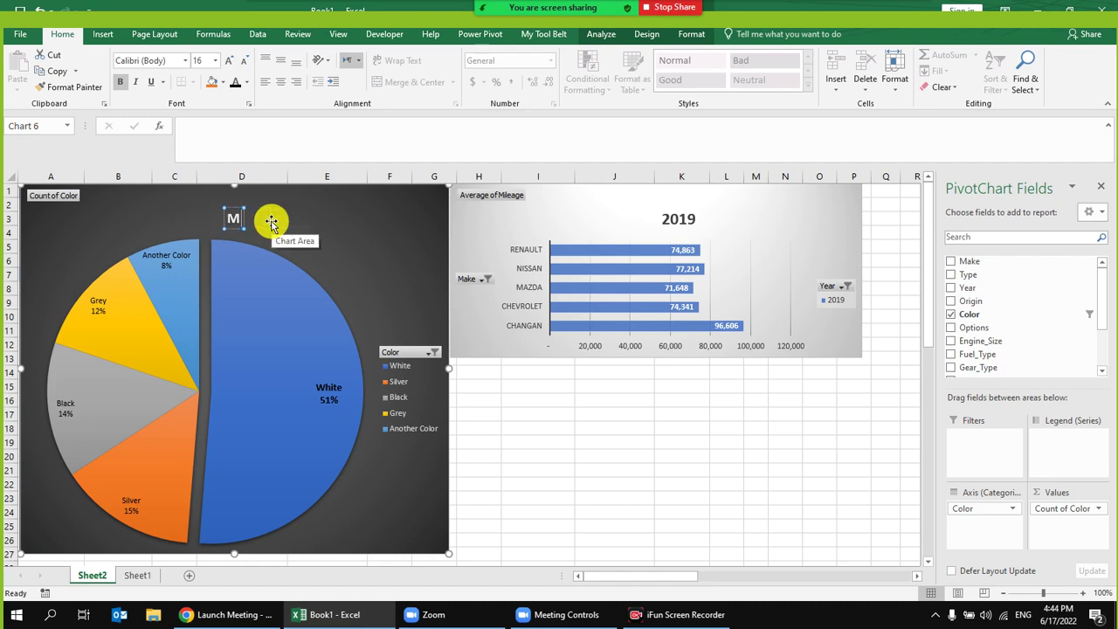
text(ost Color)
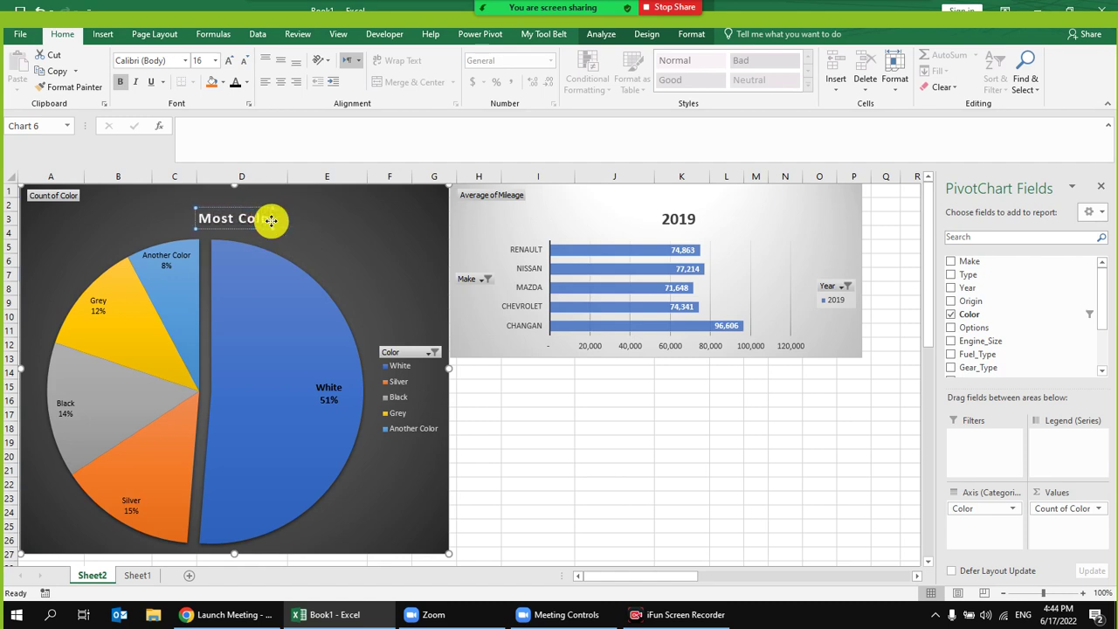
text(s)
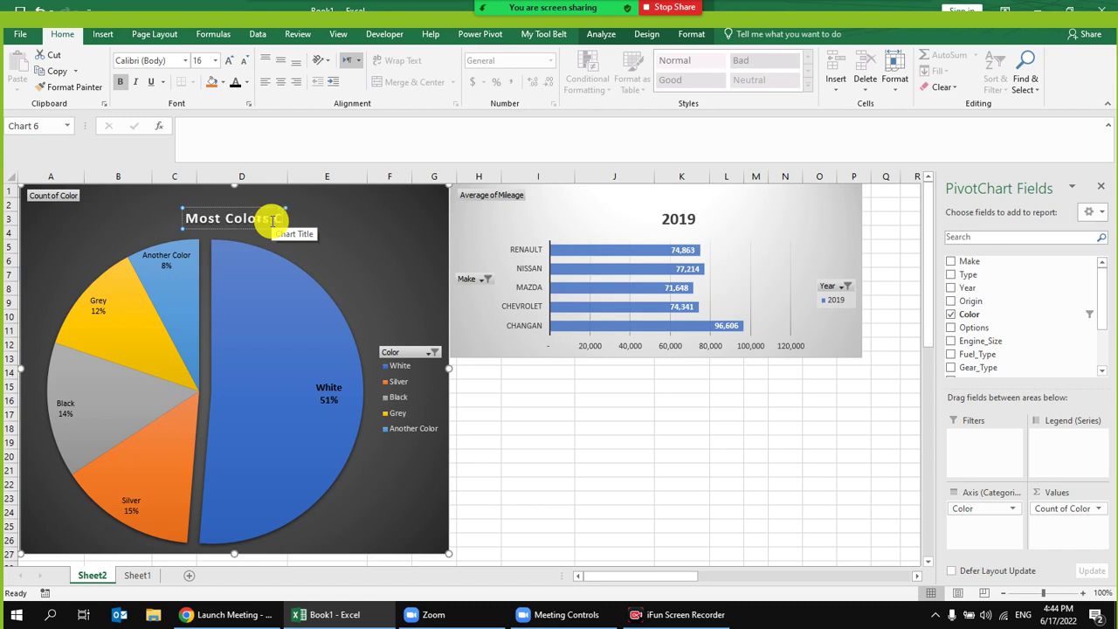
text( Pers)
text( U)
key(BackSpace)
key(BackSpace)
key(BackSpace)
key(BackSpace)
key(BackSpace)
key(BackSpace)
key(BackSpace)
text(used)
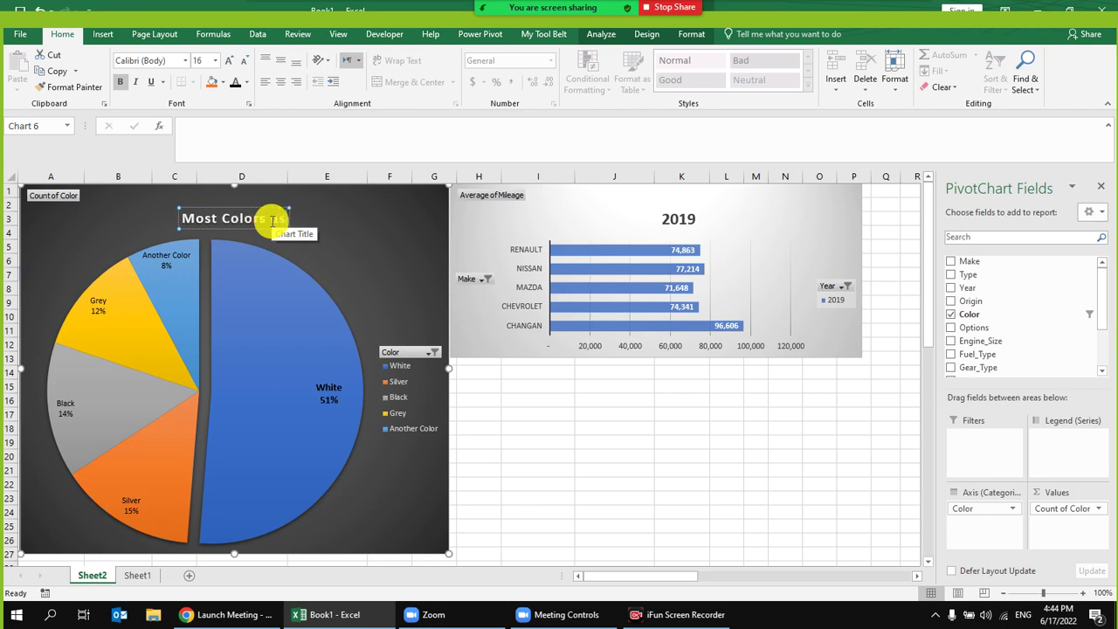
text( in Cars)
click(236, 232)
Step: Enlarge the pie chart title's font to size 20 and shift the title slightly to the left within the chart
click(169, 219)
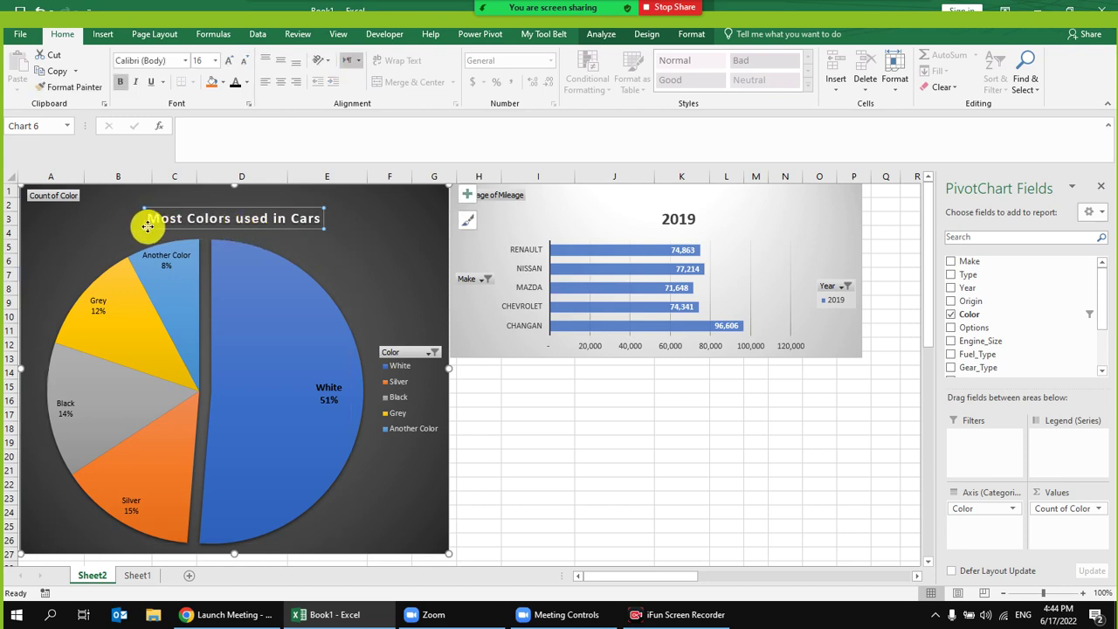
click(227, 63)
click(227, 63)
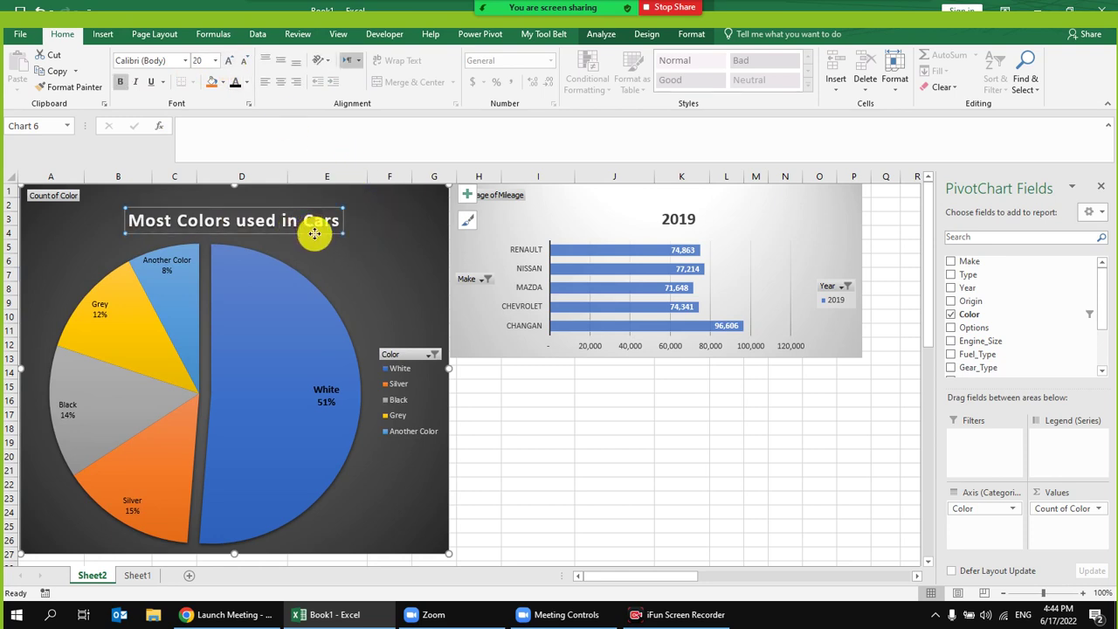
click(360, 265)
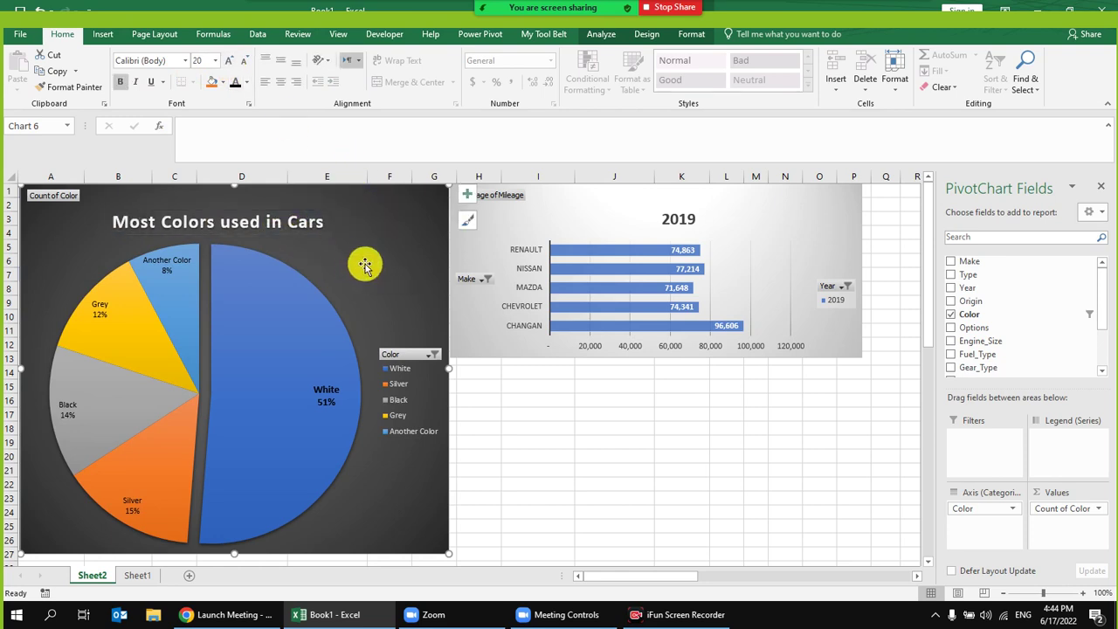
Step: Replace the bar chart's title with "Top 5 Cars in 2019"
click(664, 217)
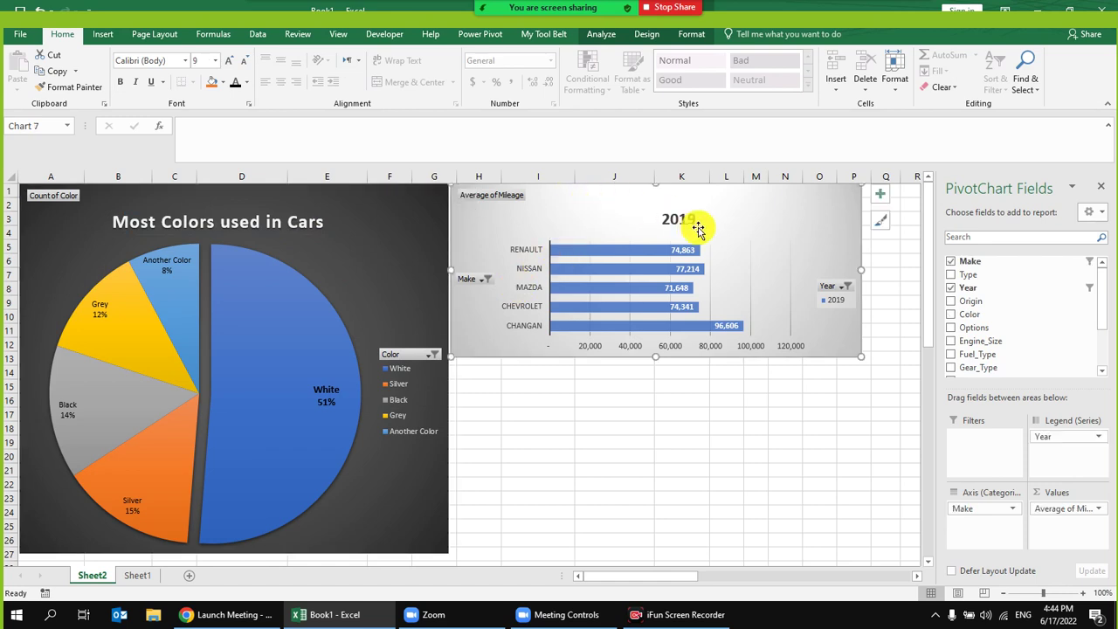
click(691, 219)
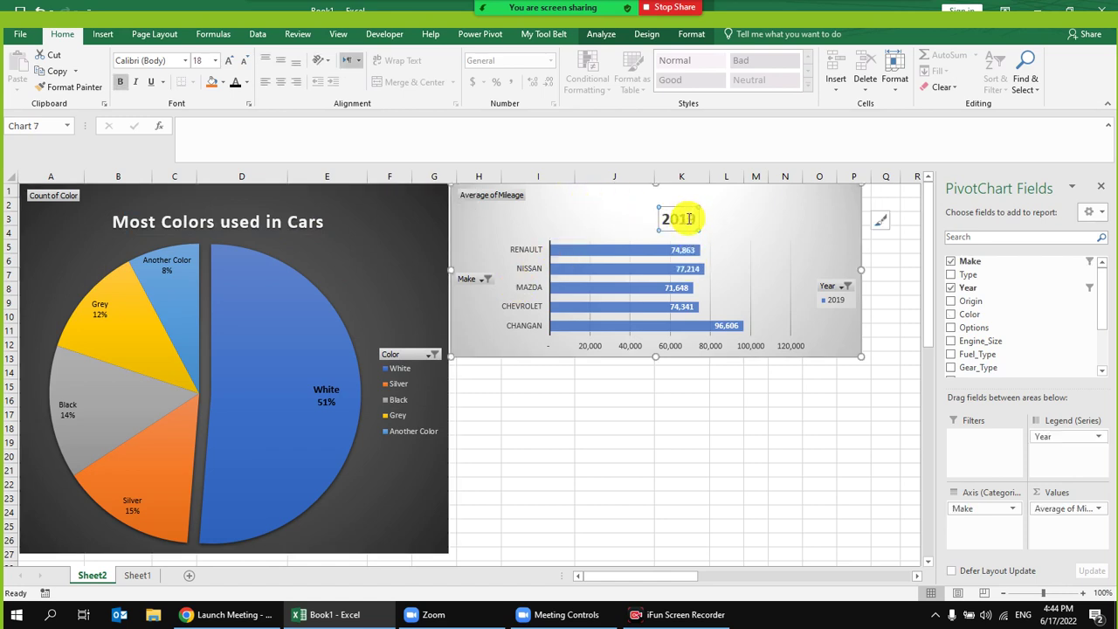
double_click(689, 220)
text(Top)
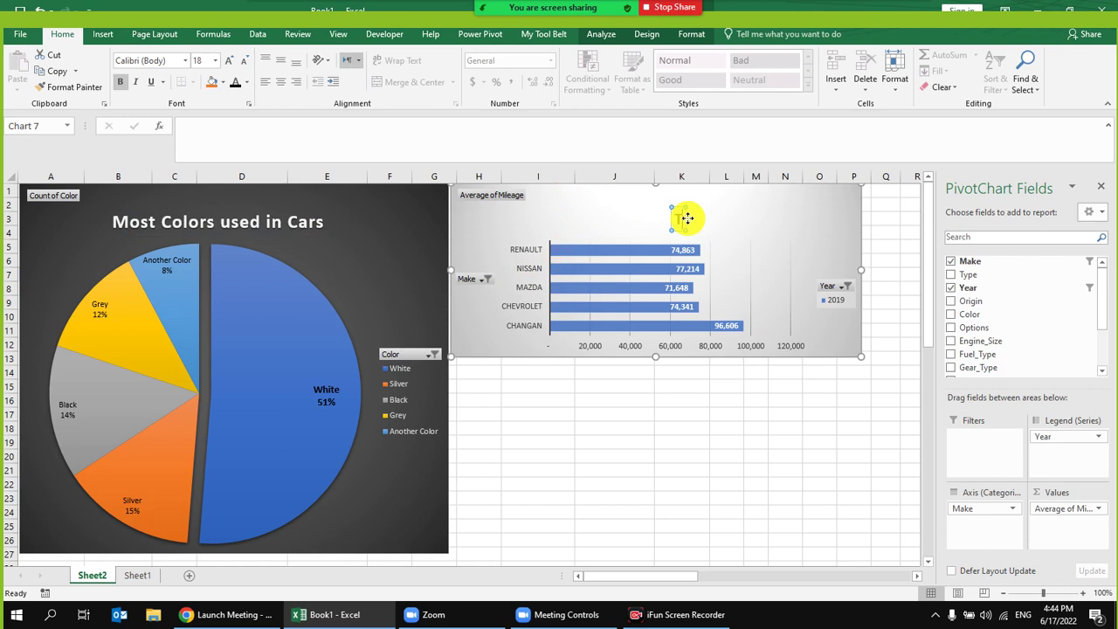
text( 5)
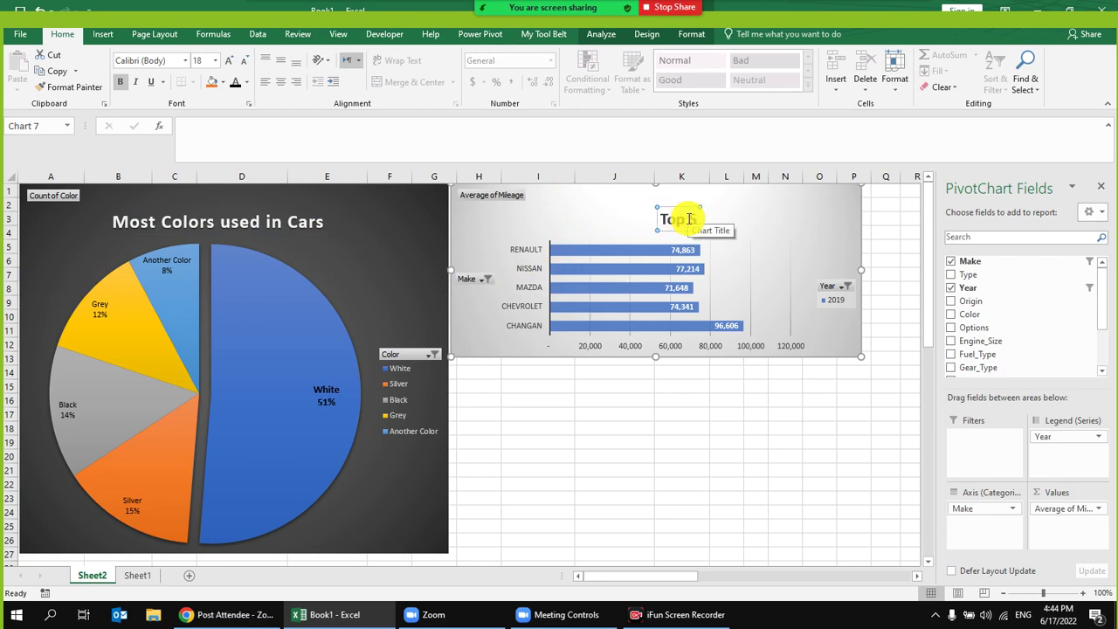
text( Cars in 2019)
click(783, 220)
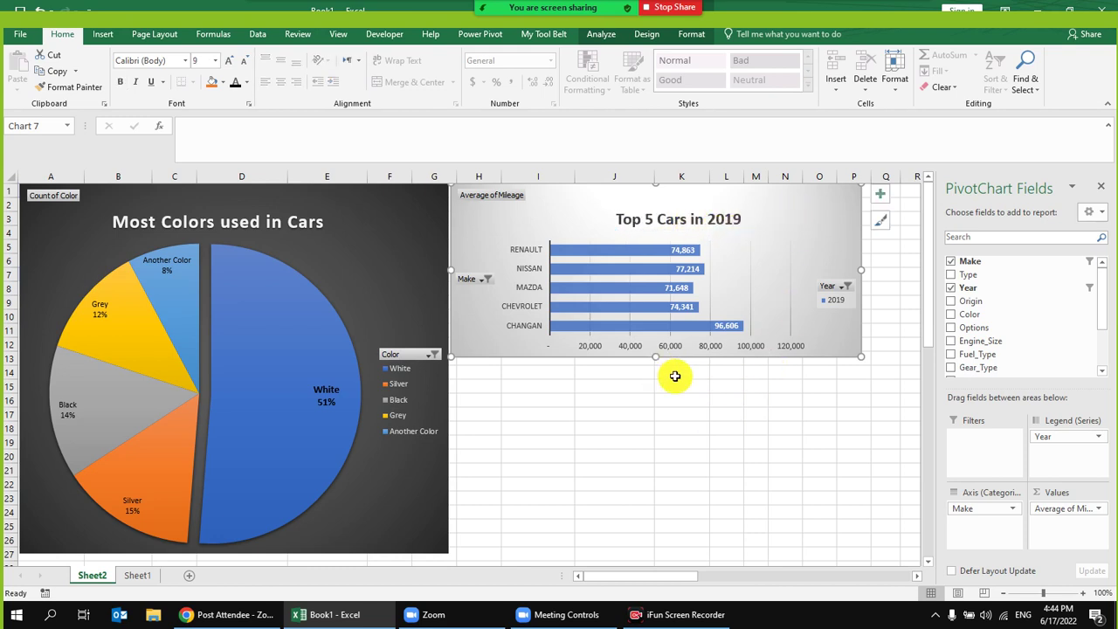
Step: Check the Zoom meeting's participant list and close it again
mouse_move(573, 17)
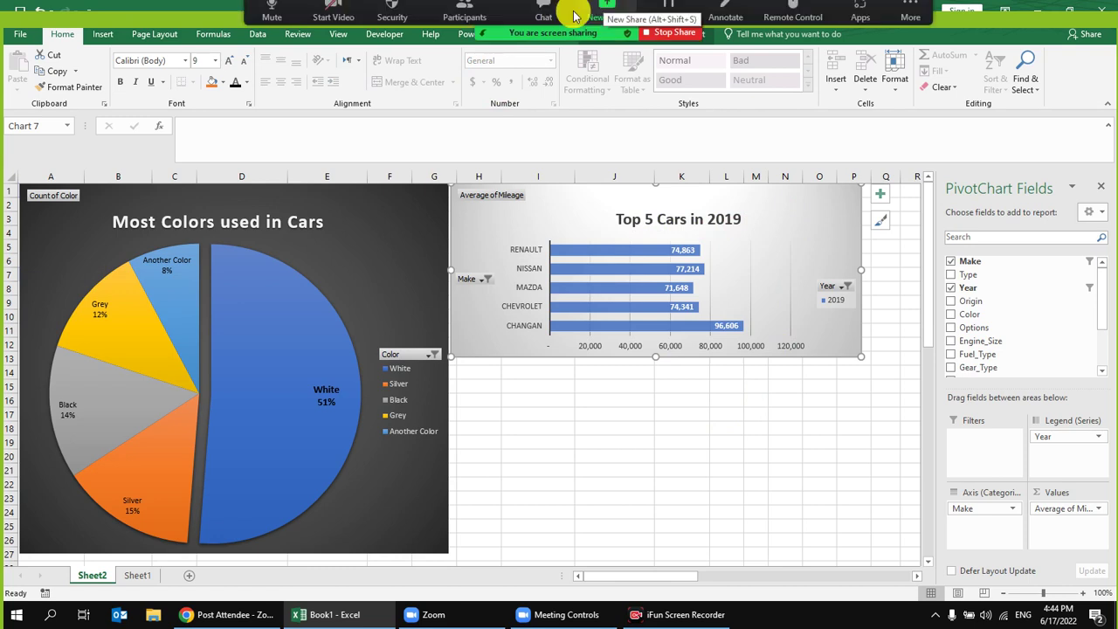
click(461, 17)
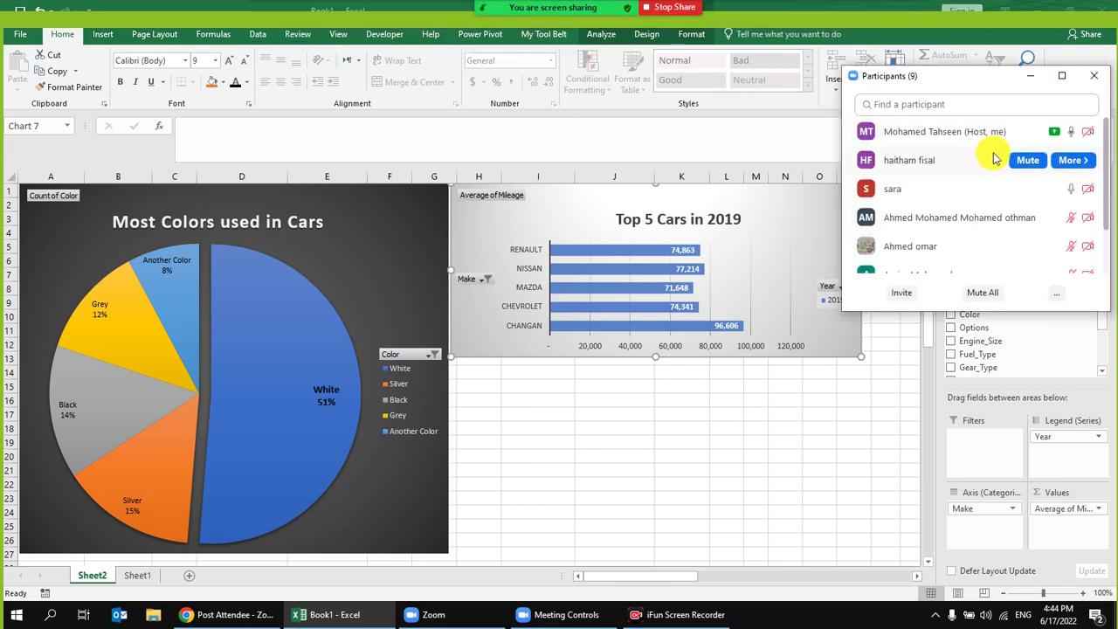
click(1093, 75)
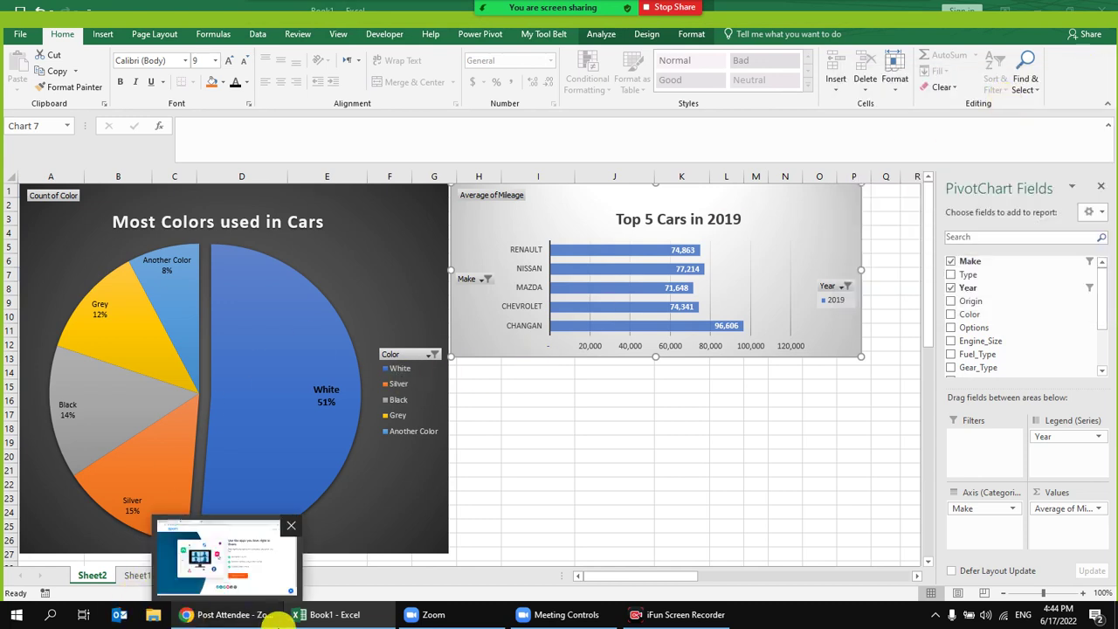
Step: Create a PivotTable from the car data on Sheet1, placed on the existing worksheet Sheet2 at cell H14
click(144, 575)
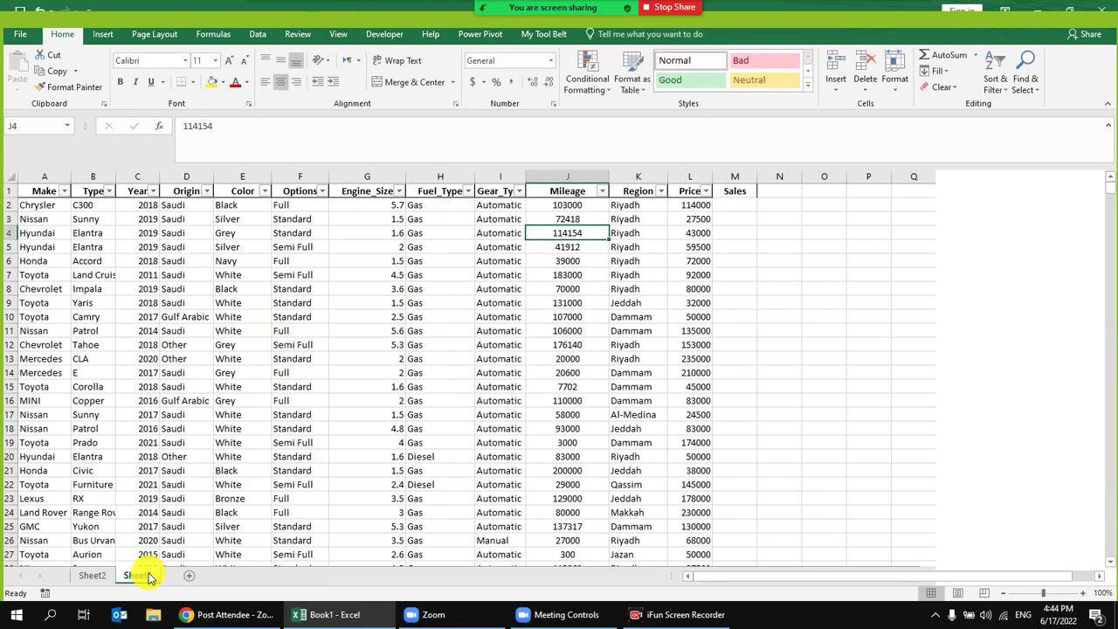
click(310, 315)
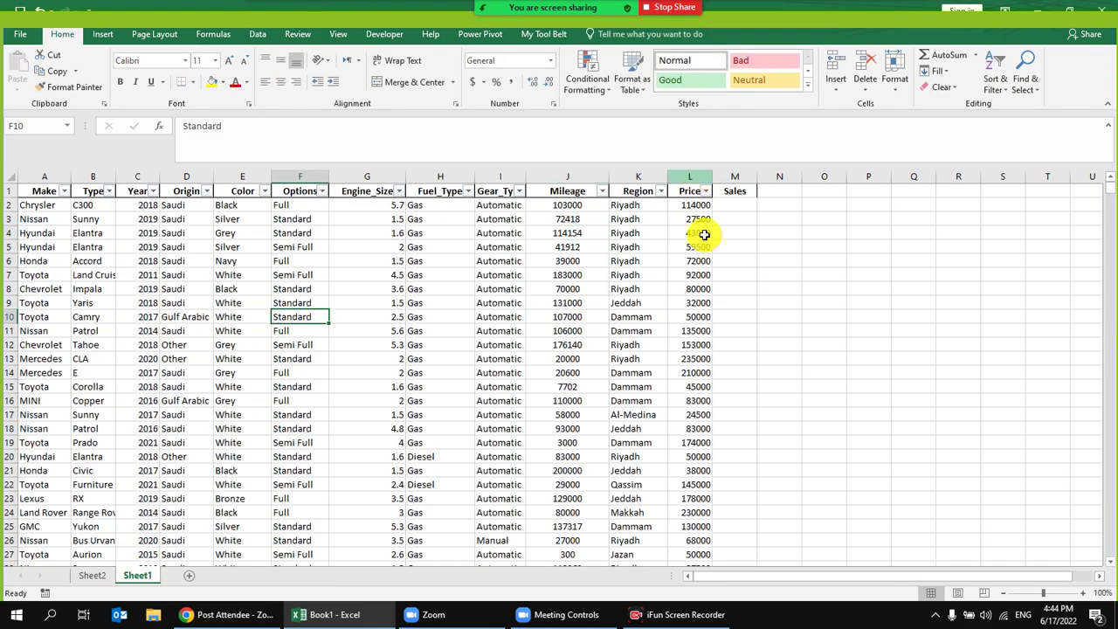
click(242, 288)
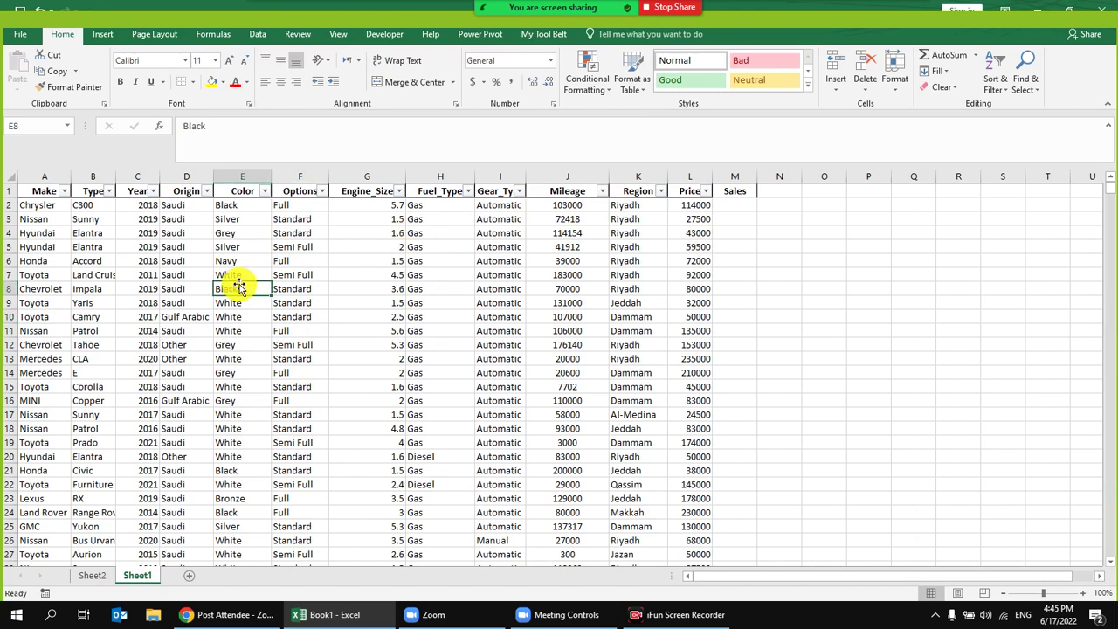
click(103, 34)
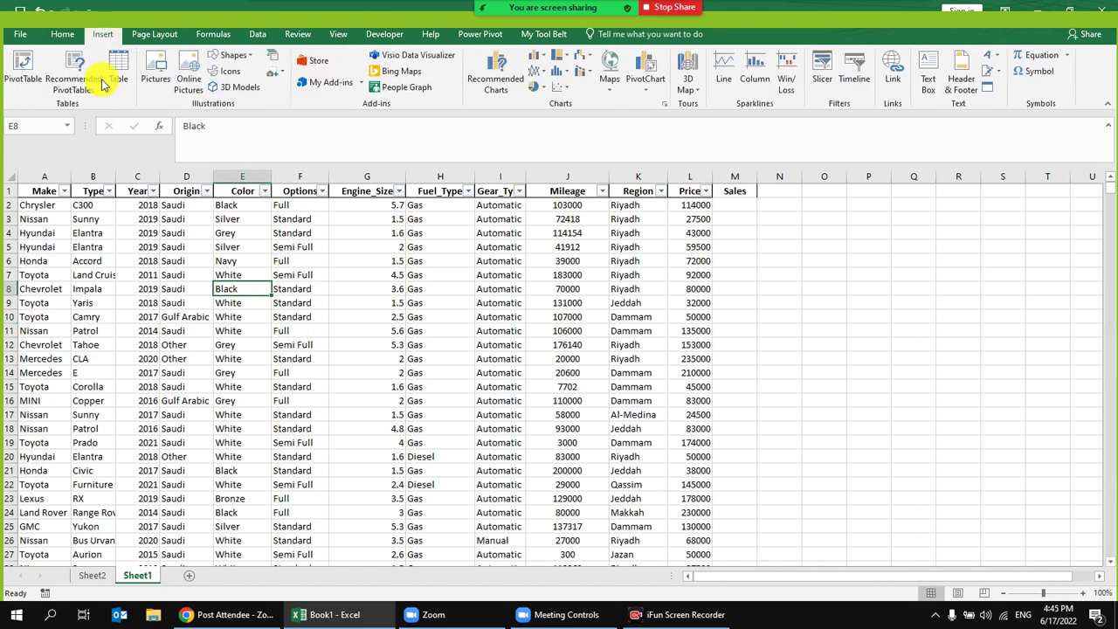
click(175, 289)
click(26, 71)
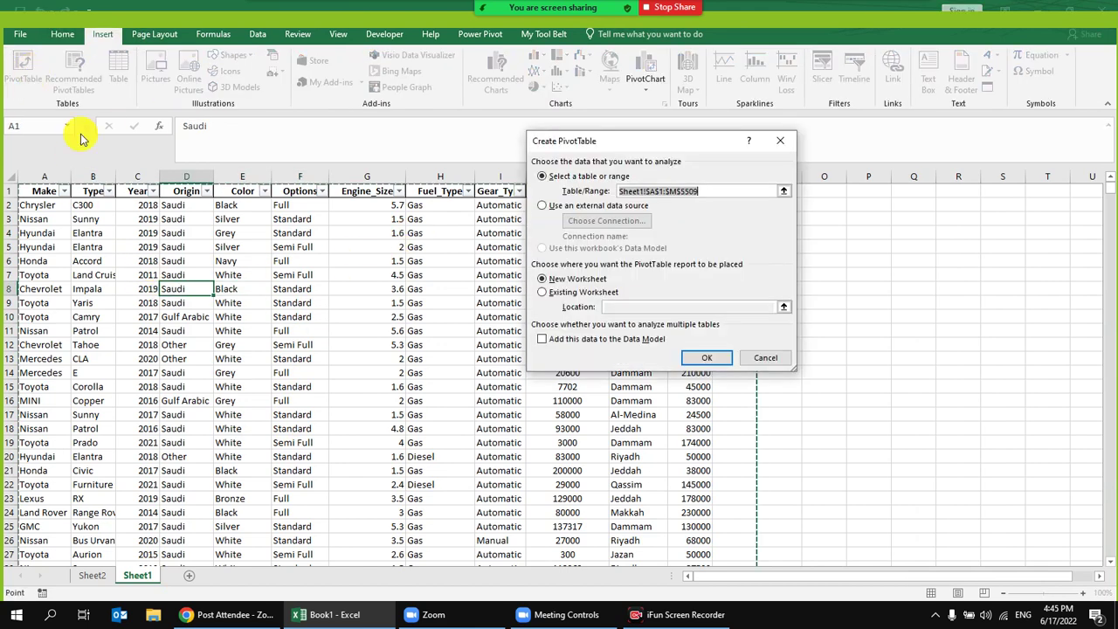
click(554, 294)
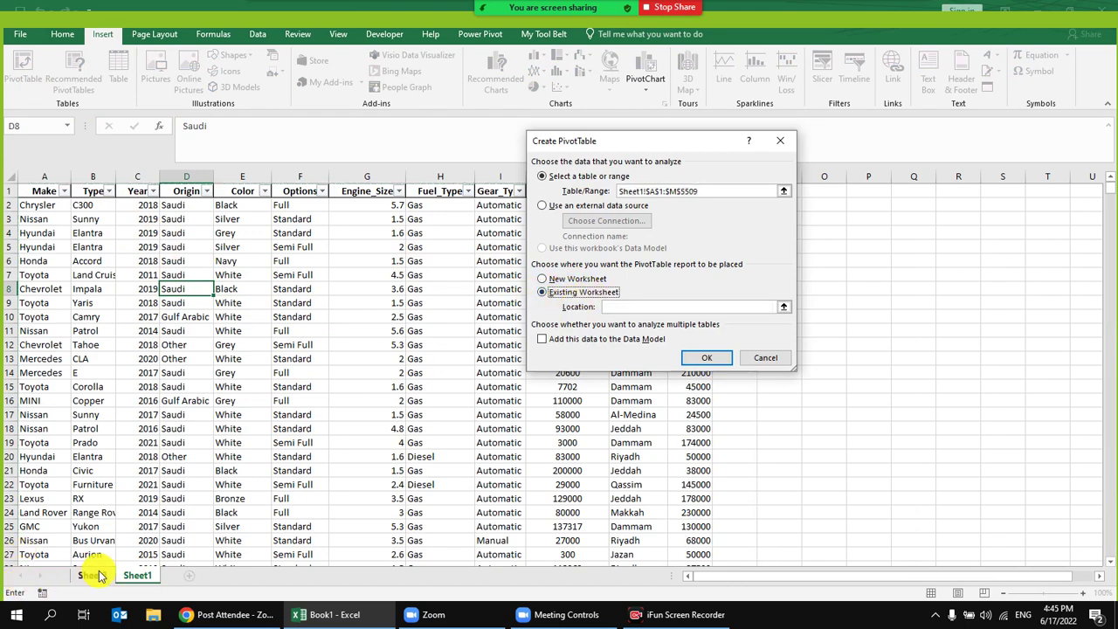
click(91, 573)
click(477, 372)
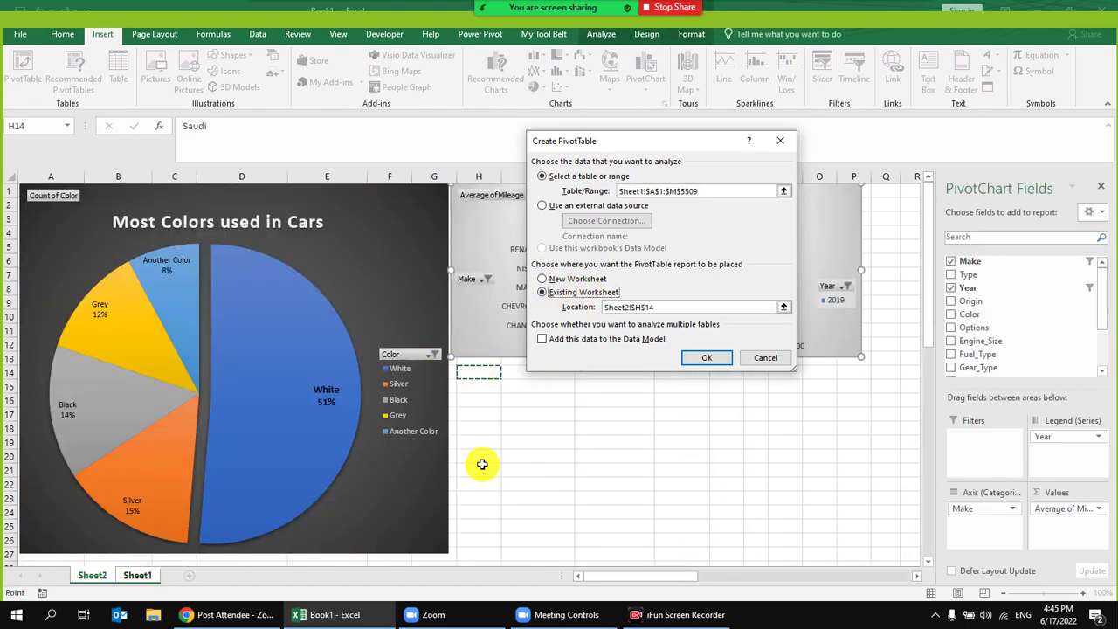
click(706, 361)
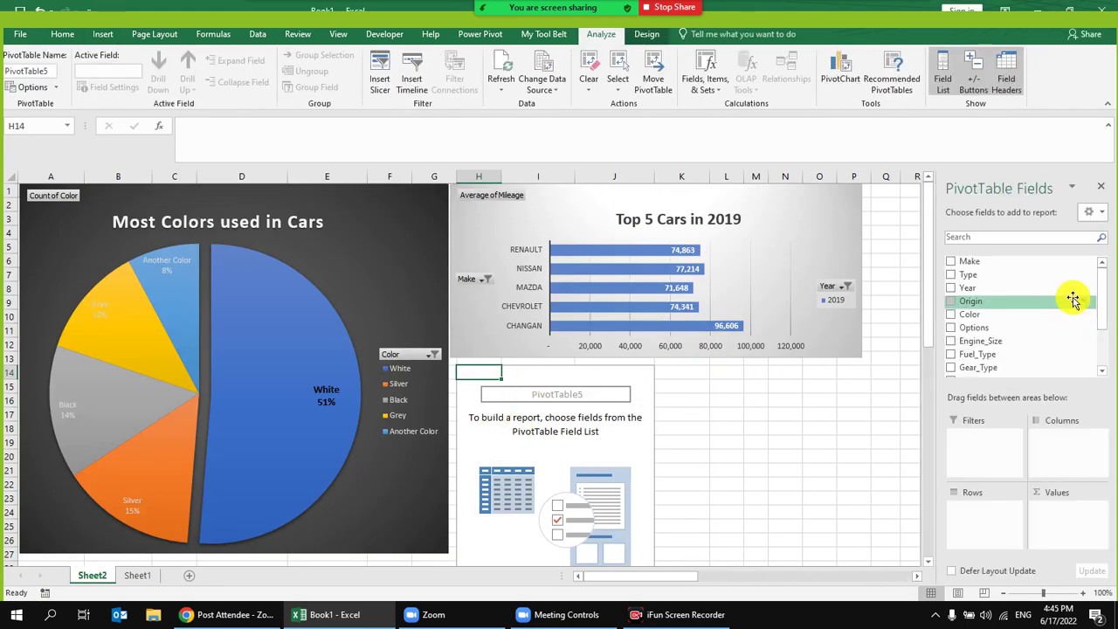
Step: Put Make in the rows and Price in the values of the new PivotTable, summarizing Price by Average
drag(1010, 264, 991, 529)
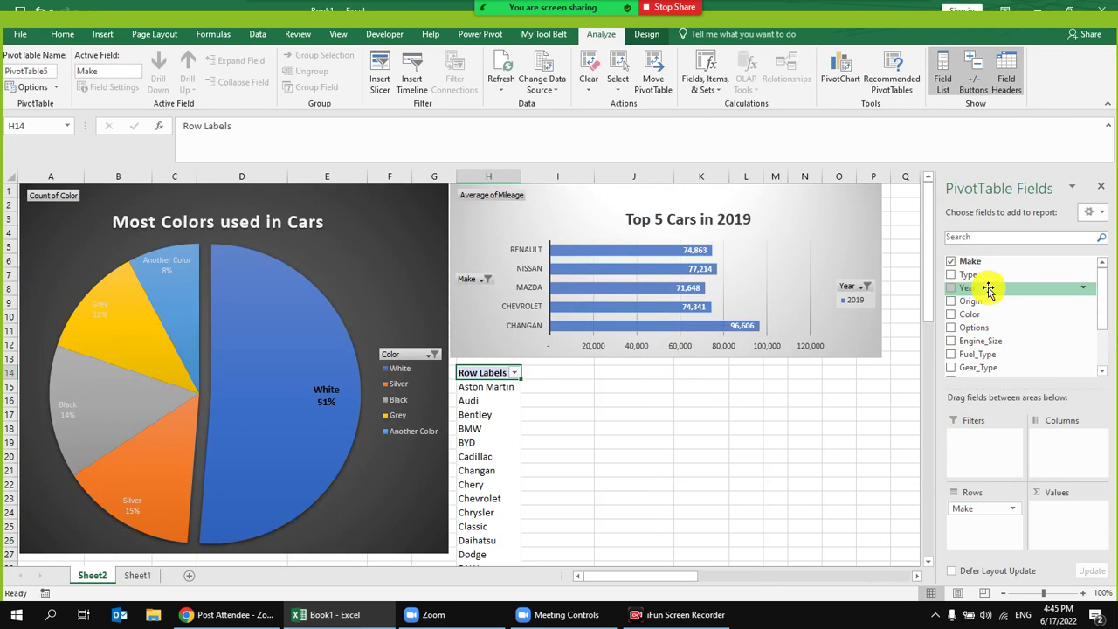
scroll(990, 330, down, 2)
drag(990, 340, 1073, 516)
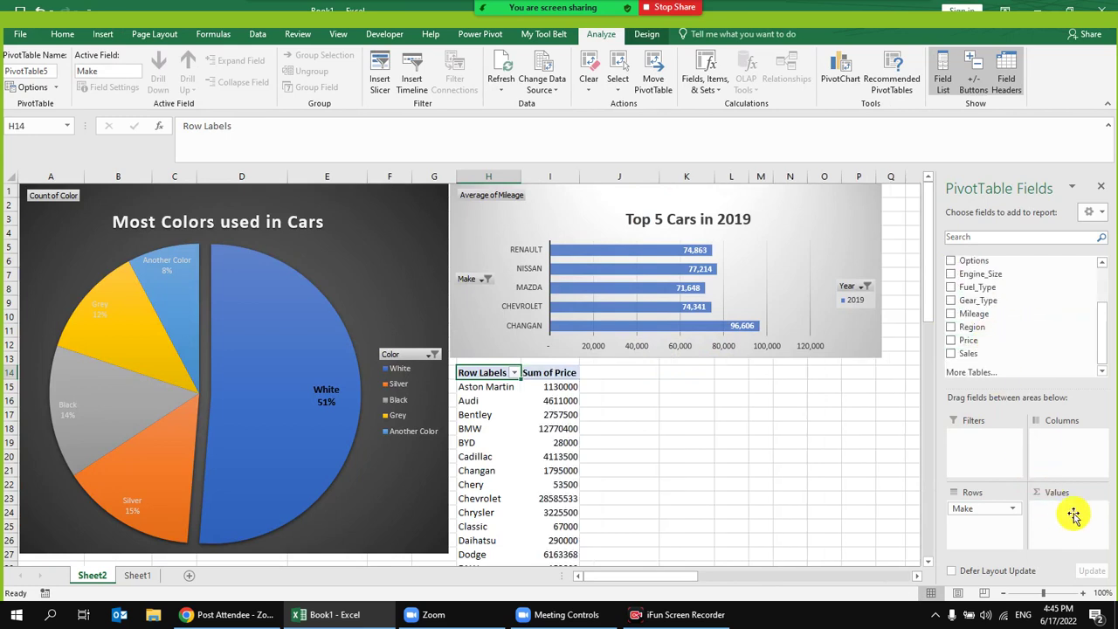
click(1092, 512)
click(1053, 492)
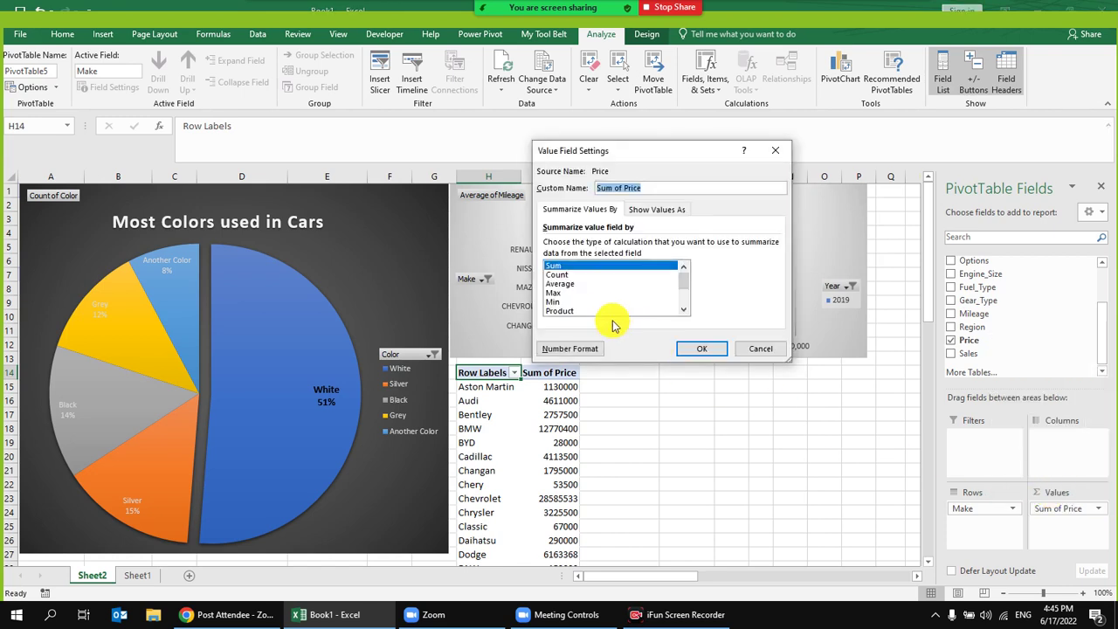
double_click(583, 285)
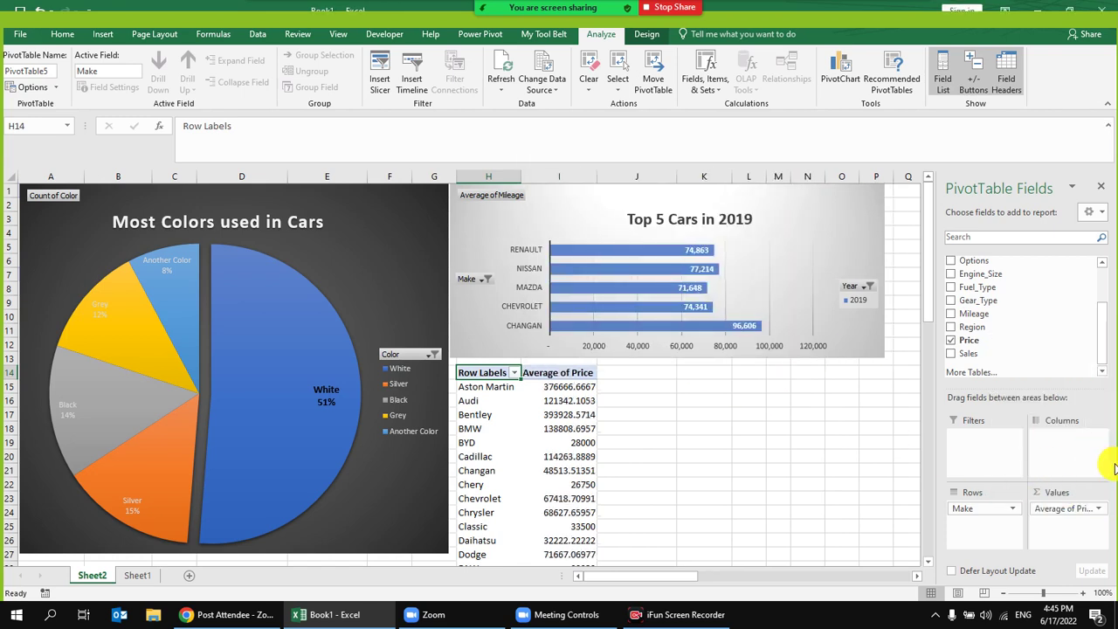
Step: Open the value filter options for the Make row labels of the average-price PivotTable
click(514, 373)
click(514, 379)
click(514, 372)
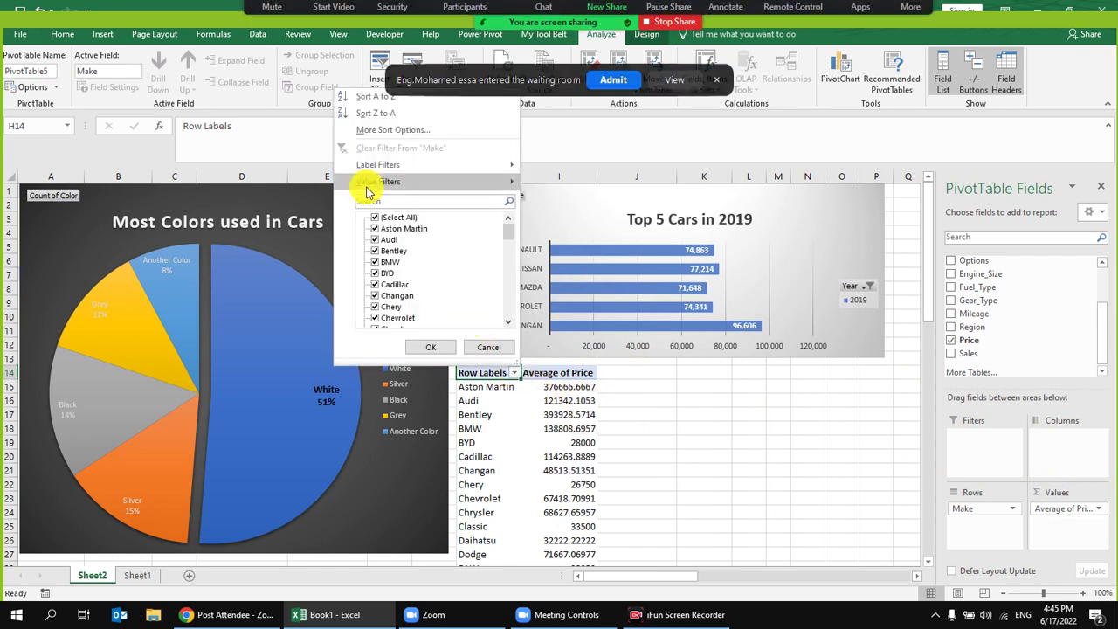
Step: Filter the Make row labels of the average price PivotTable to the top 5 items by Average of Price
click(620, 80)
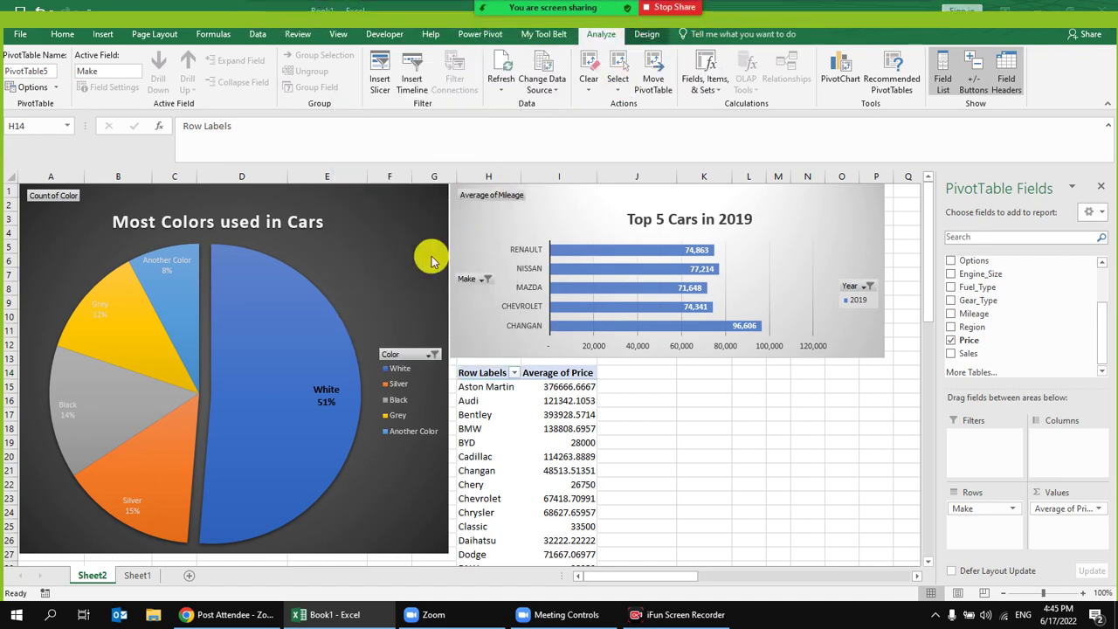
click(514, 374)
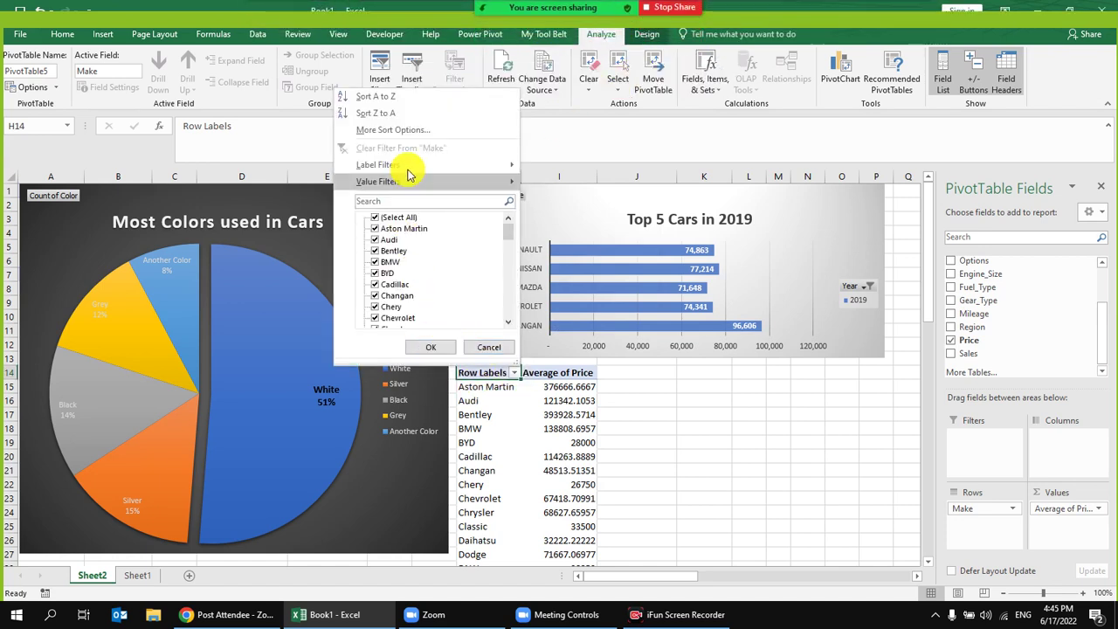
mouse_move(417, 181)
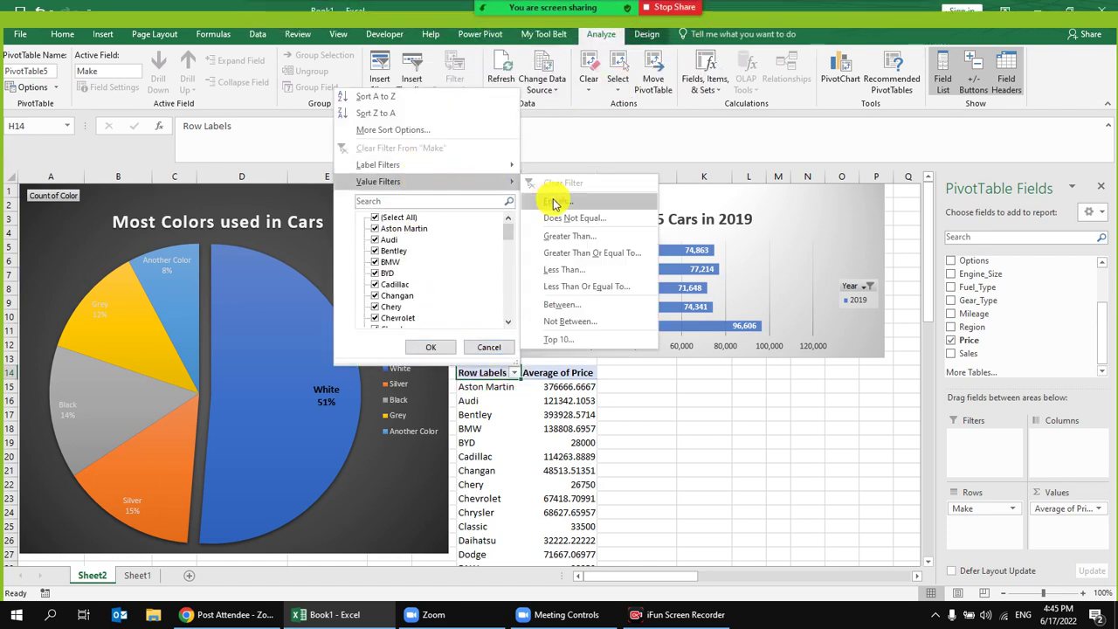
click(587, 340)
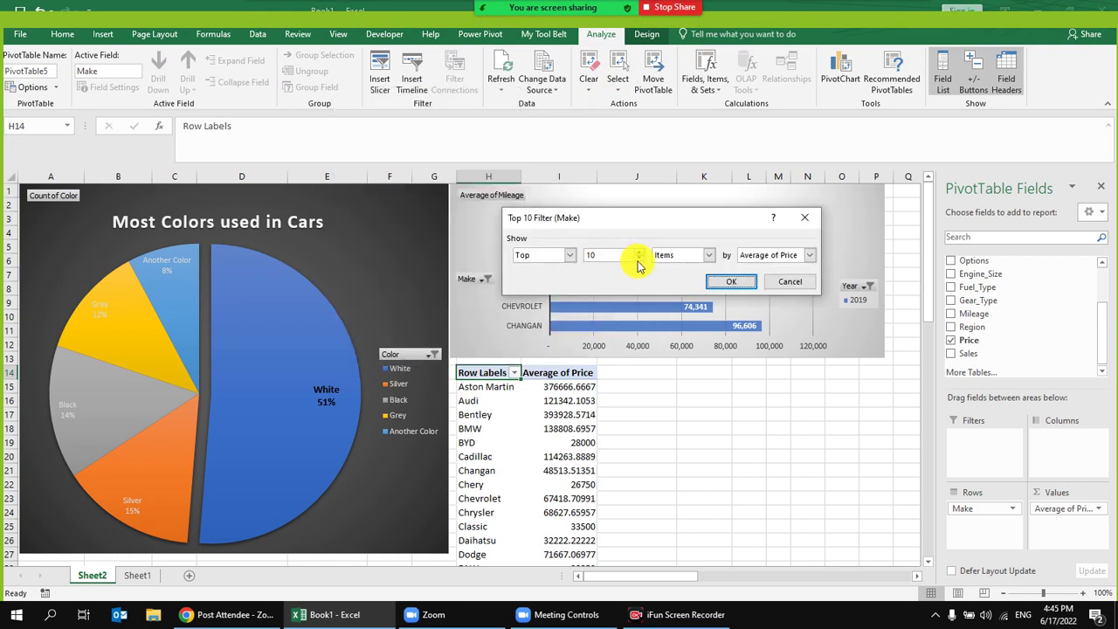
click(639, 261)
click(639, 261)
click(749, 284)
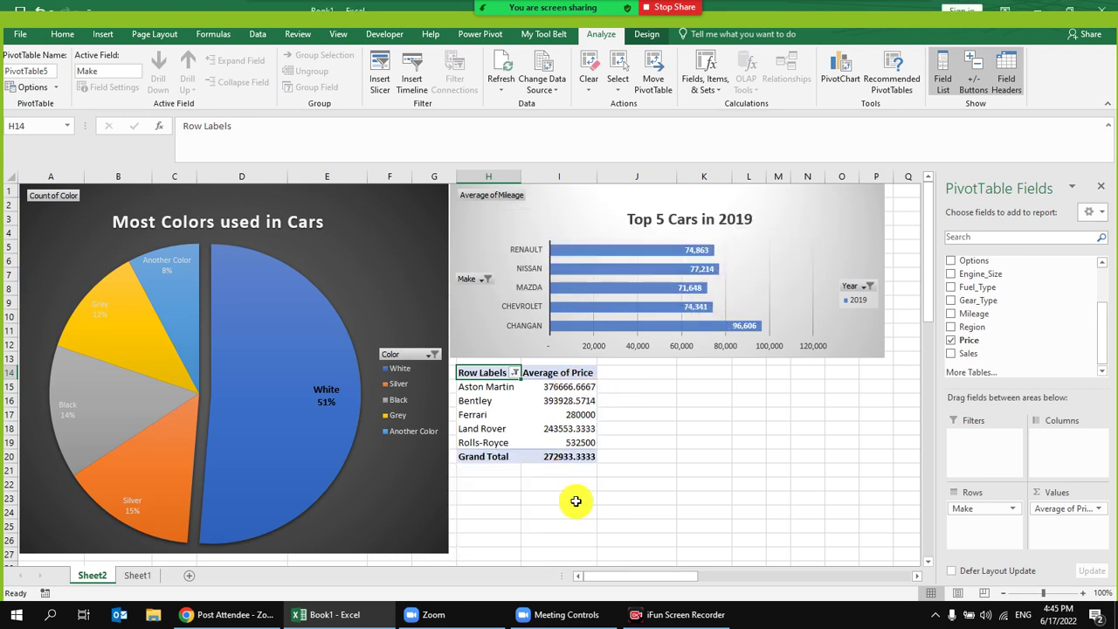
Step: Format the Average of Price values, including the grand total, with thousands separators and no decimal places
drag(579, 386, 581, 456)
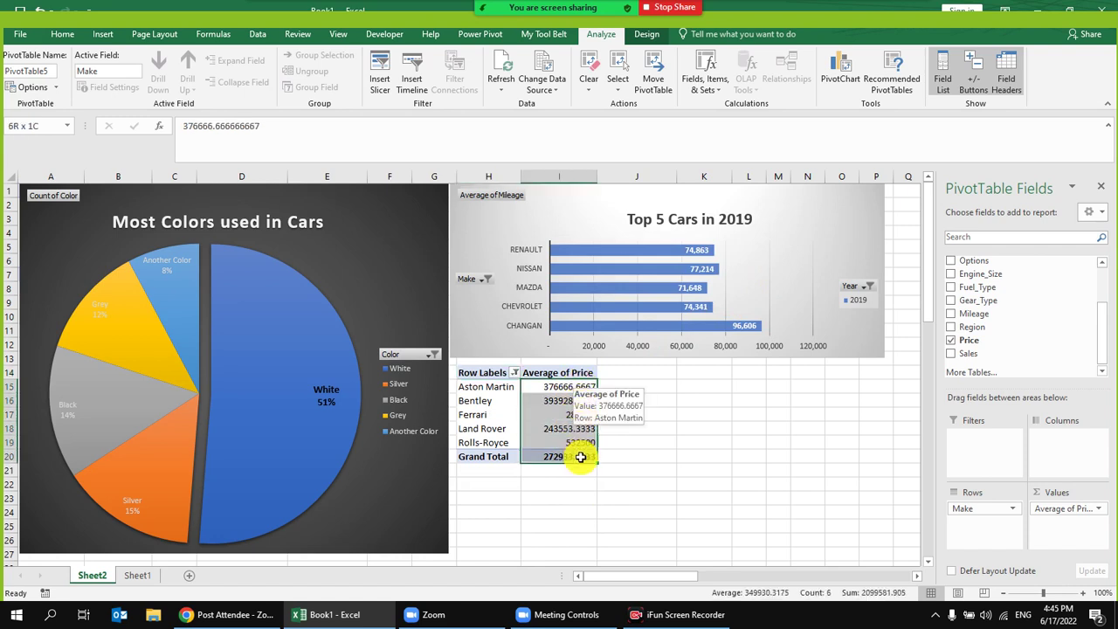
click(61, 34)
click(547, 82)
click(547, 82)
click(547, 82)
click(547, 82)
click(547, 82)
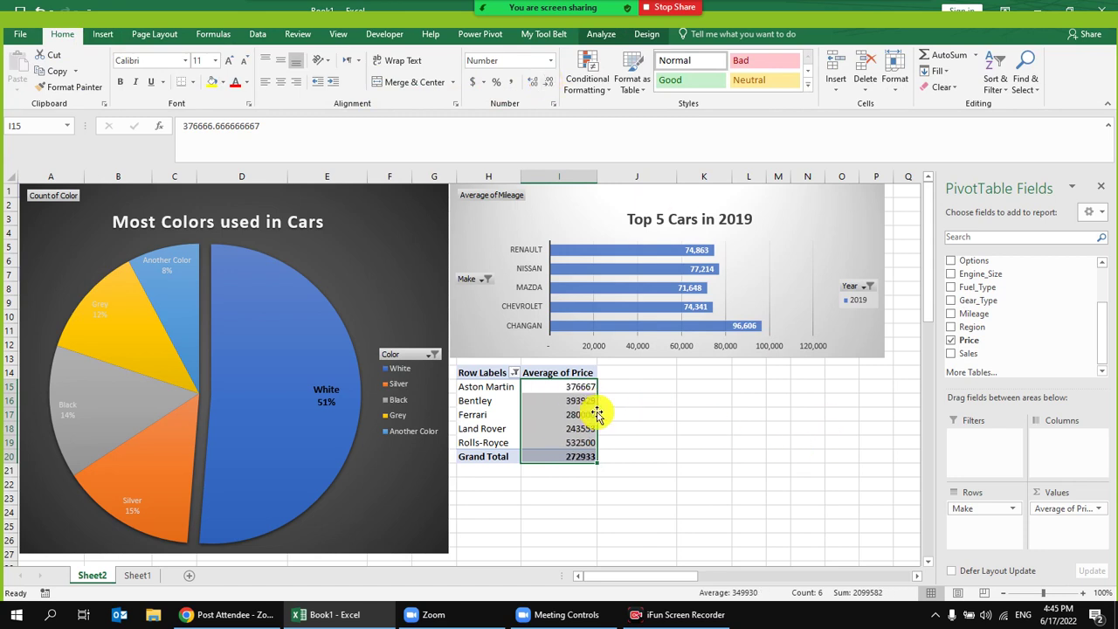
click(512, 82)
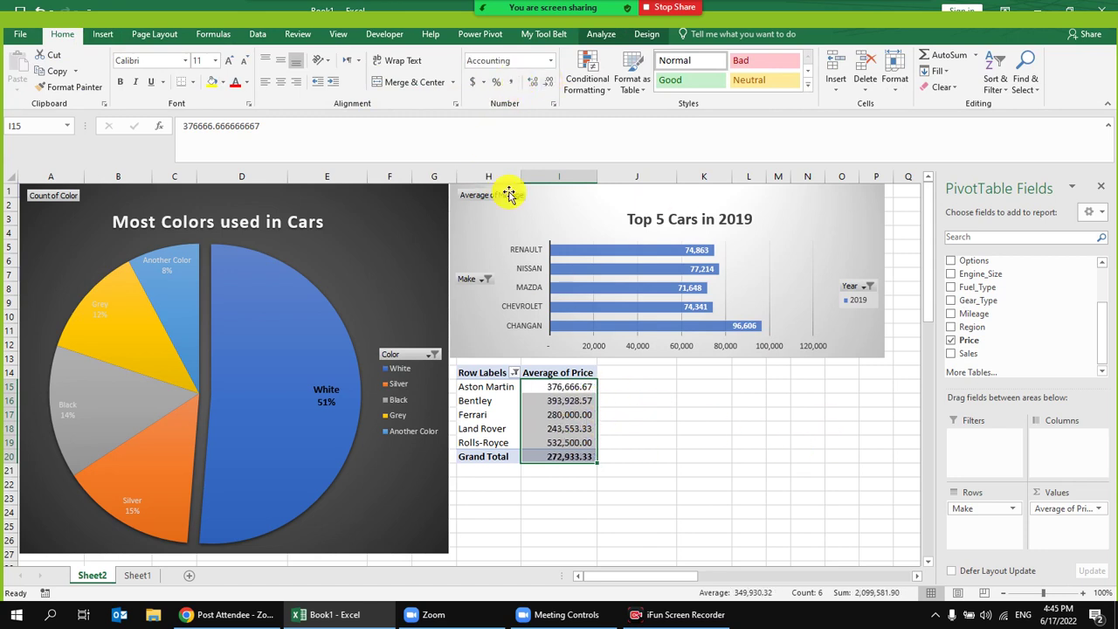
click(548, 83)
click(549, 82)
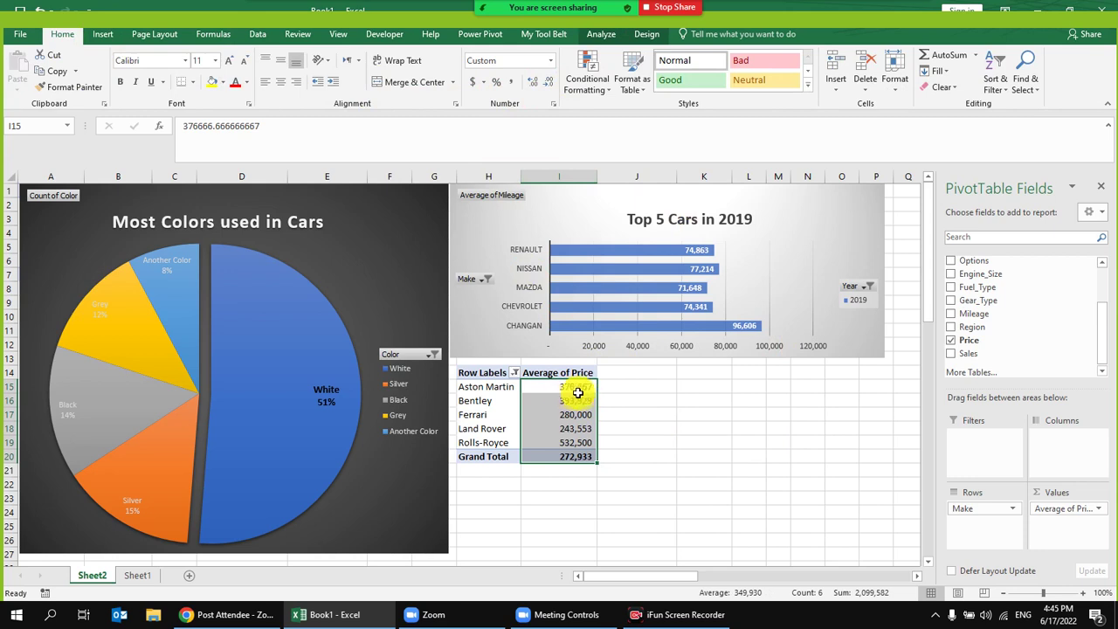
mouse_move(588, 406)
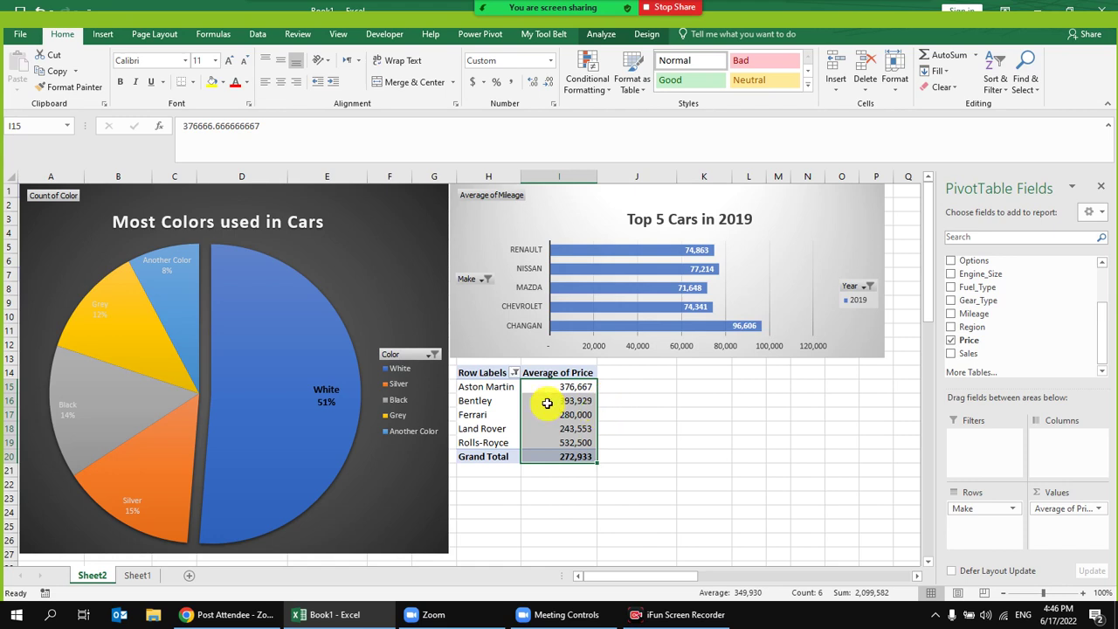
Step: Compare the Line, Pie, Bar and Area chart types for the average price PivotTable and insert an Area chart
click(547, 405)
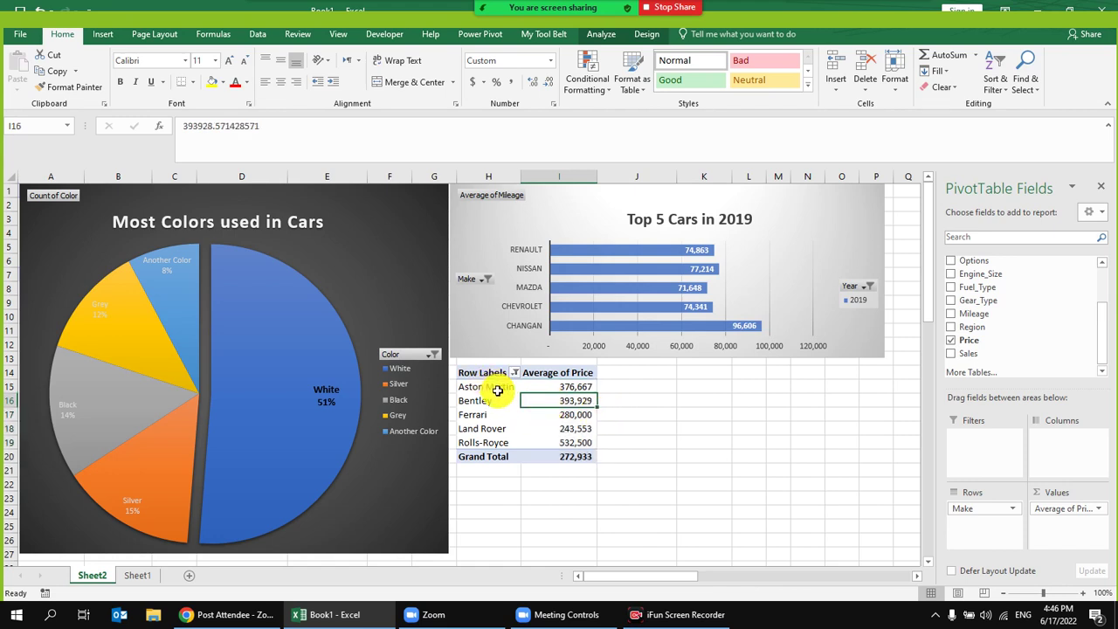
click(495, 387)
click(103, 34)
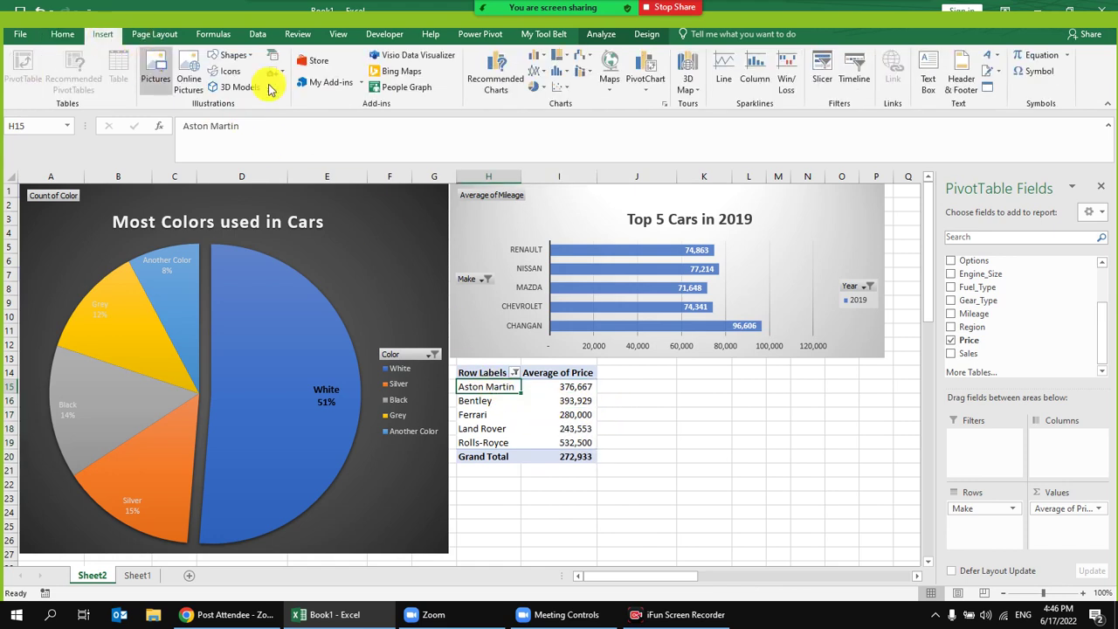
click(494, 82)
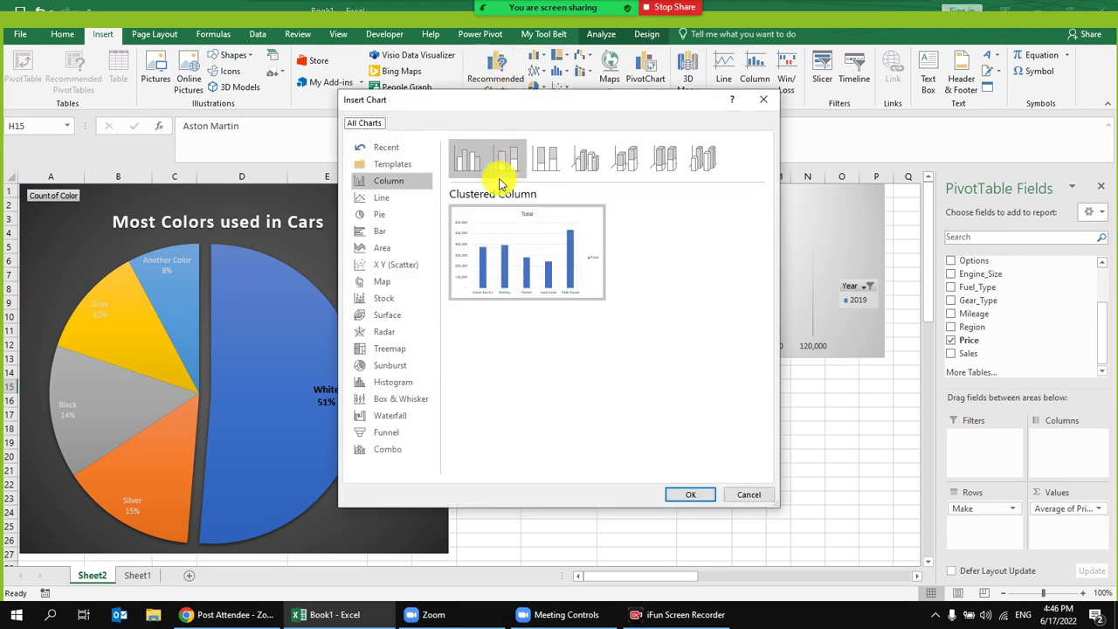
click(391, 203)
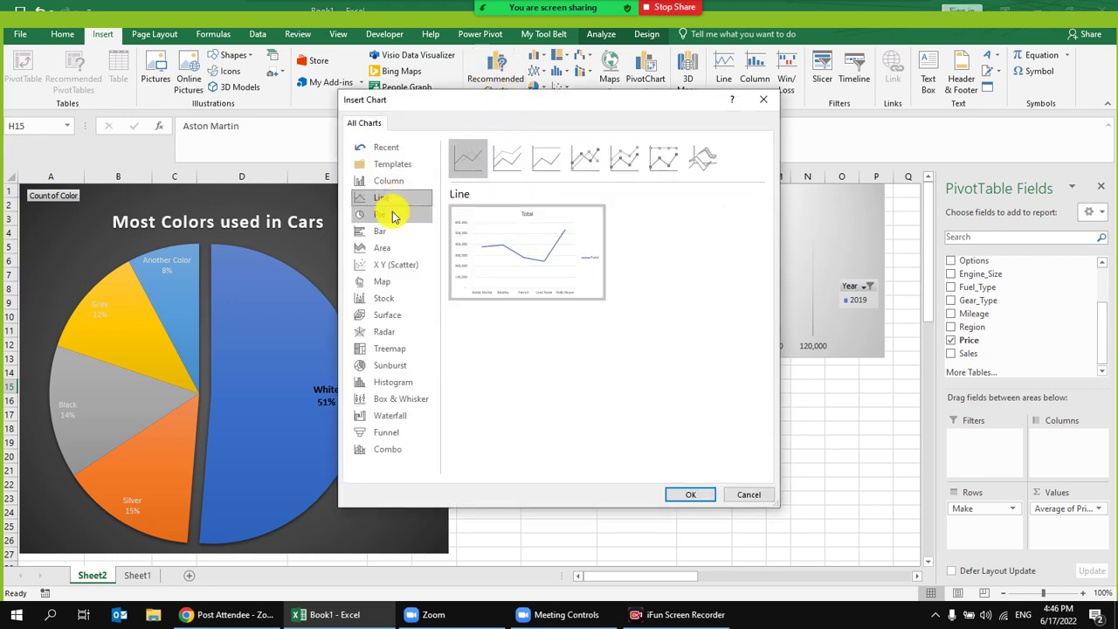
click(392, 215)
click(393, 234)
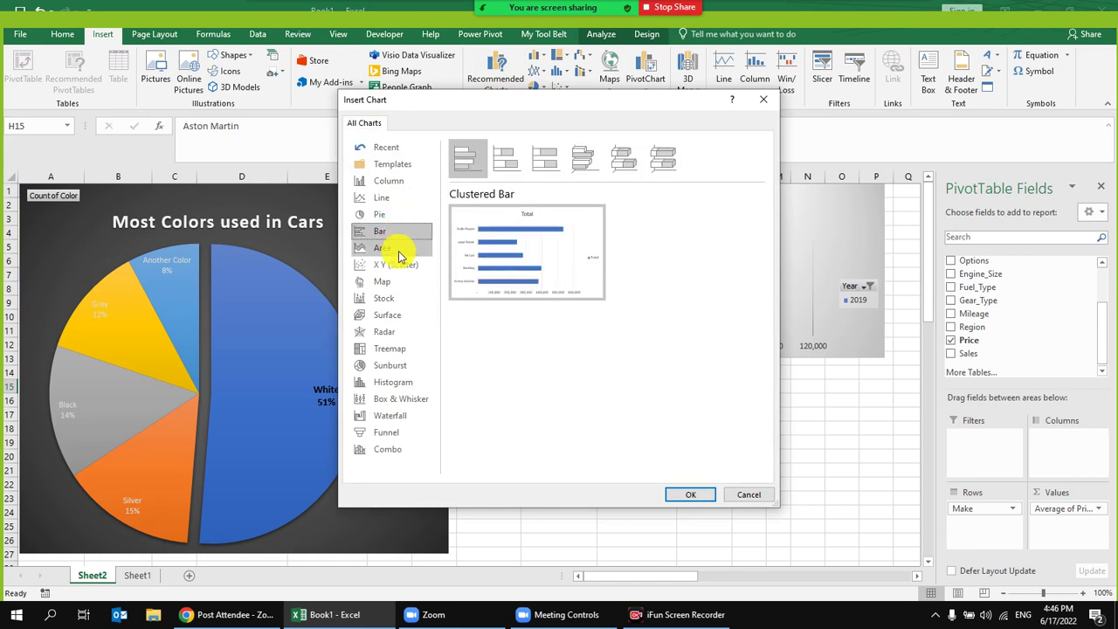
click(400, 252)
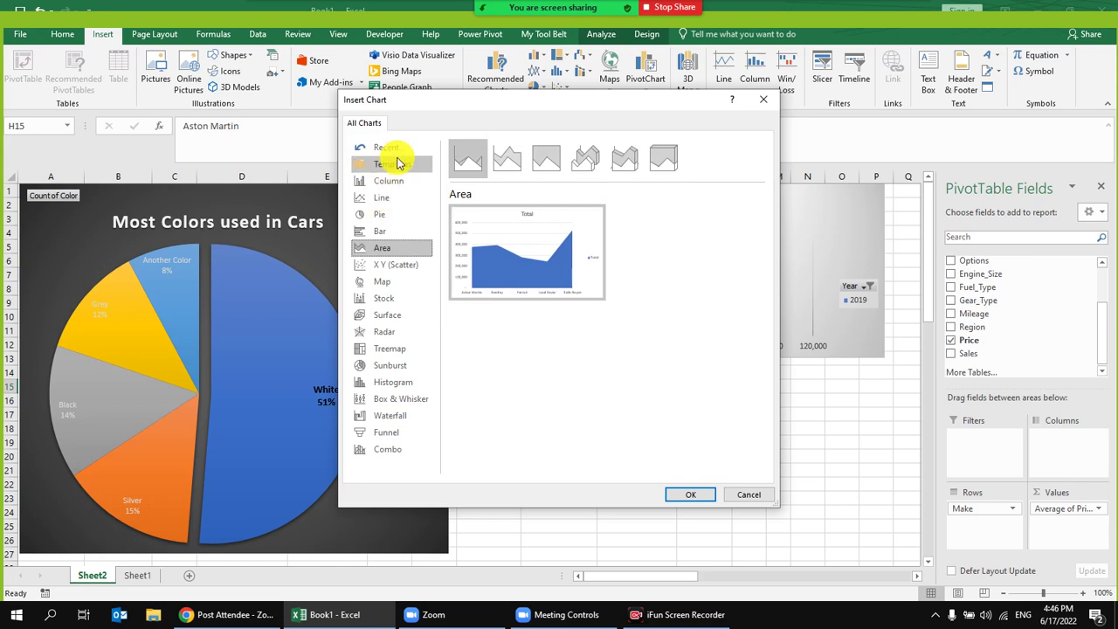
click(402, 199)
mouse_move(535, 226)
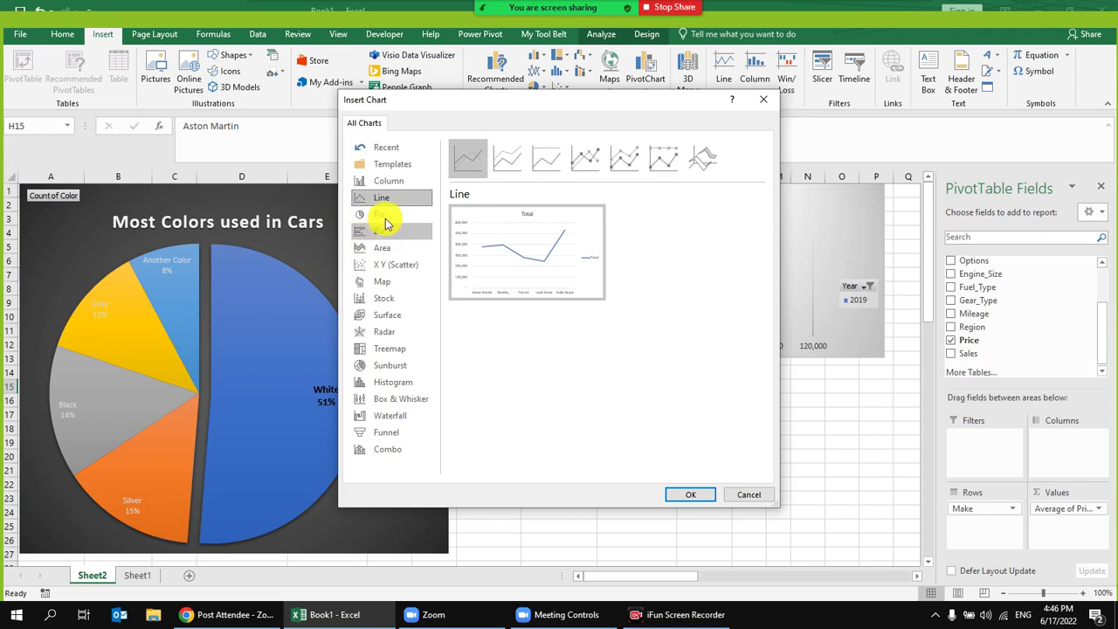
click(377, 215)
click(395, 199)
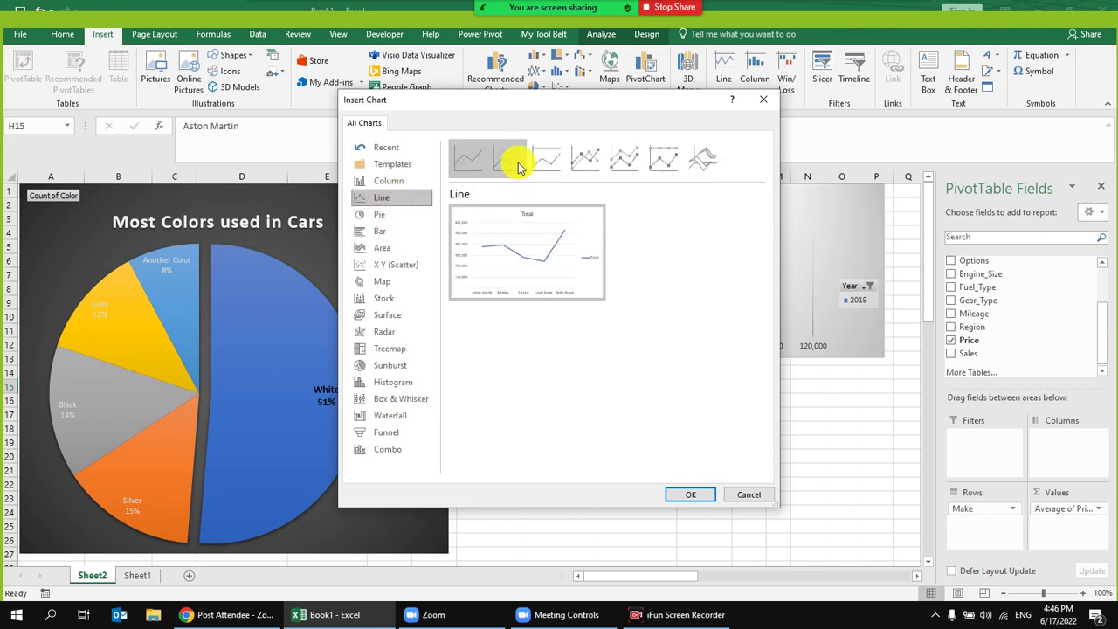
click(398, 247)
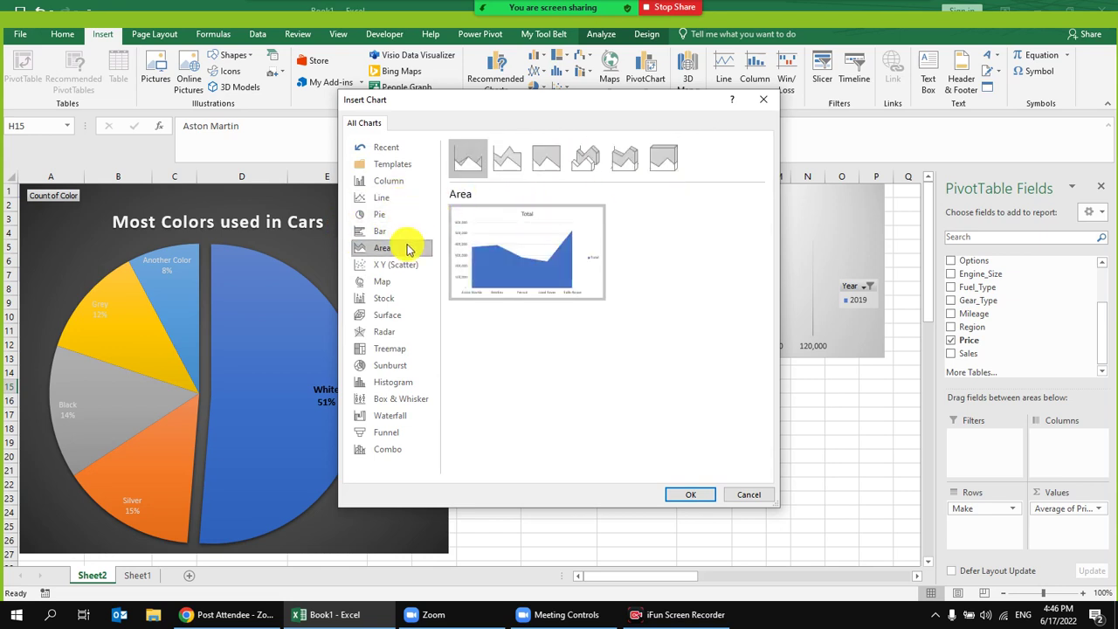
mouse_move(524, 268)
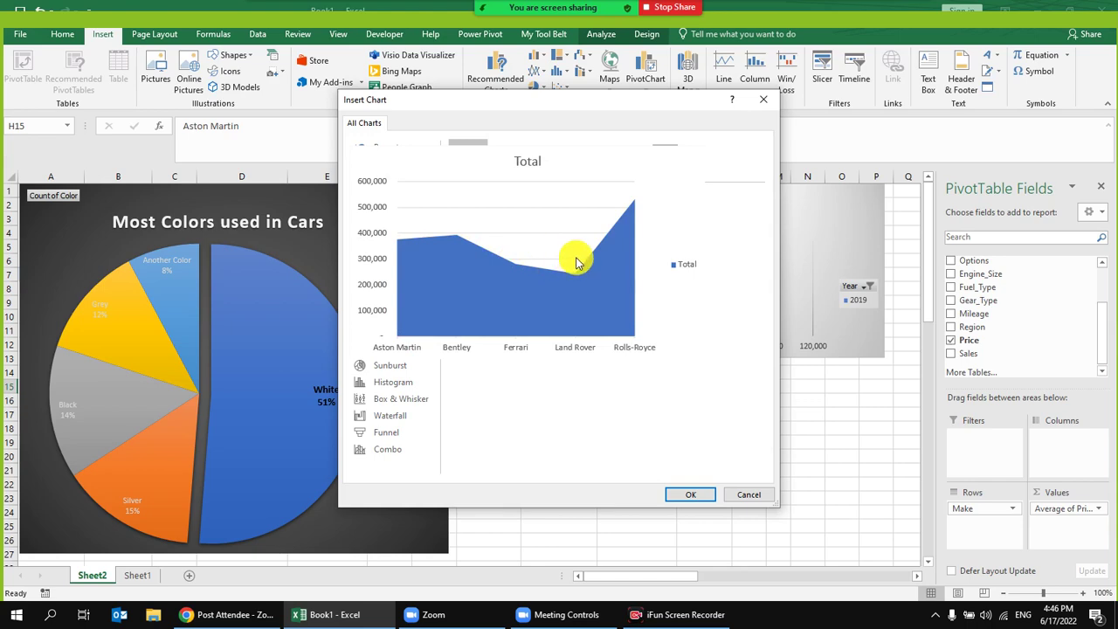
click(679, 494)
Step: Place the area chart directly beneath the Top 5 Cars in 2019 chart and resize it to match that chart's width
drag(550, 290, 691, 374)
drag(782, 459, 887, 445)
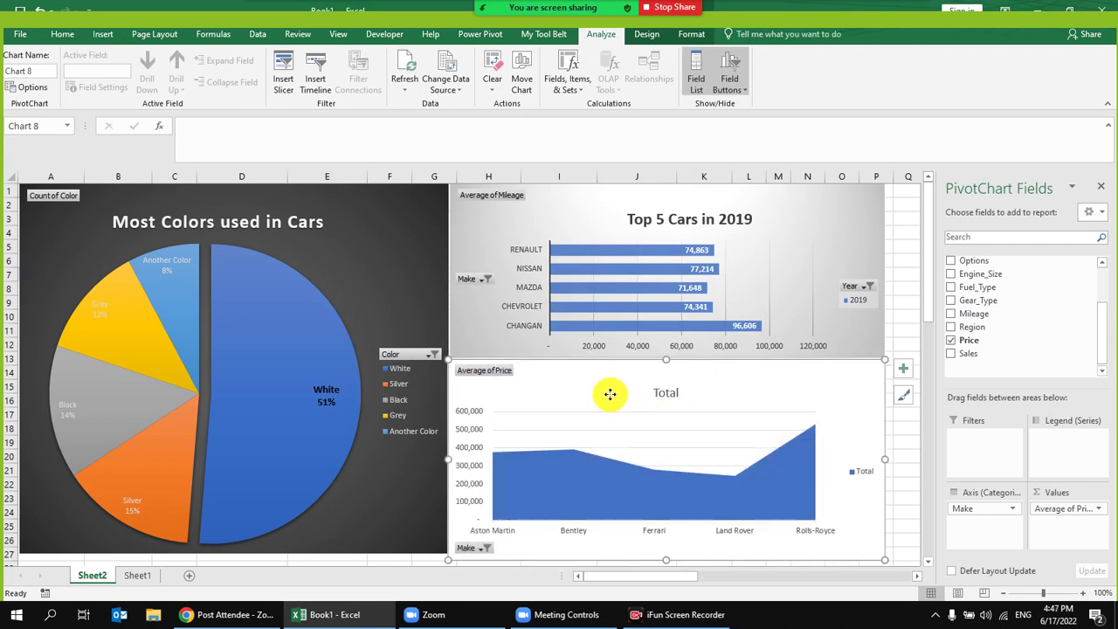
click(611, 394)
scroll(699, 301, down, 1)
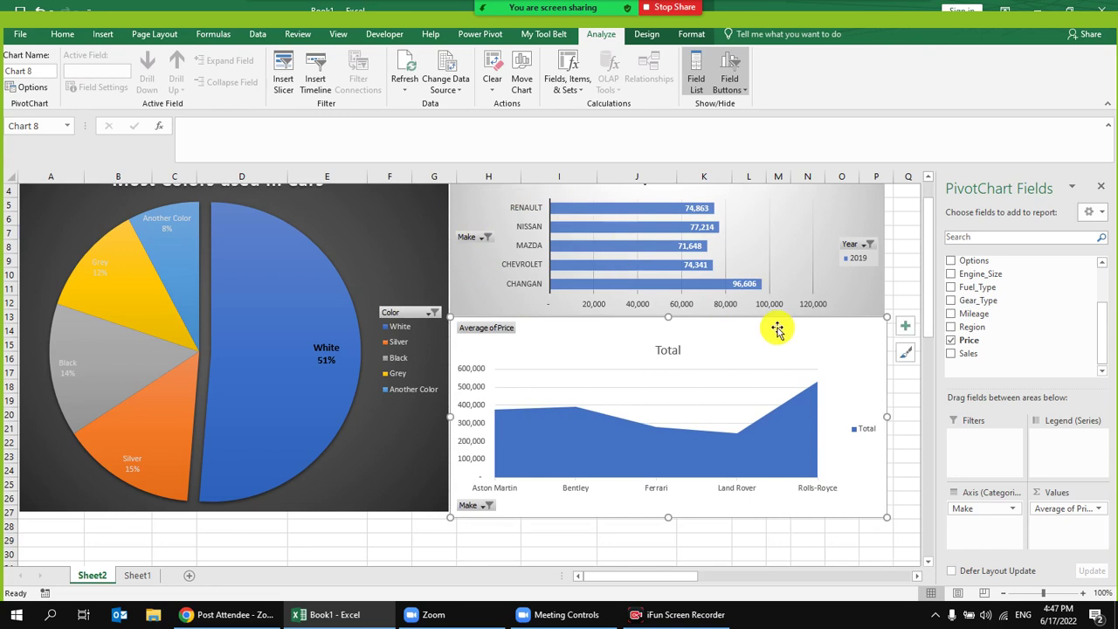
drag(884, 416, 882, 428)
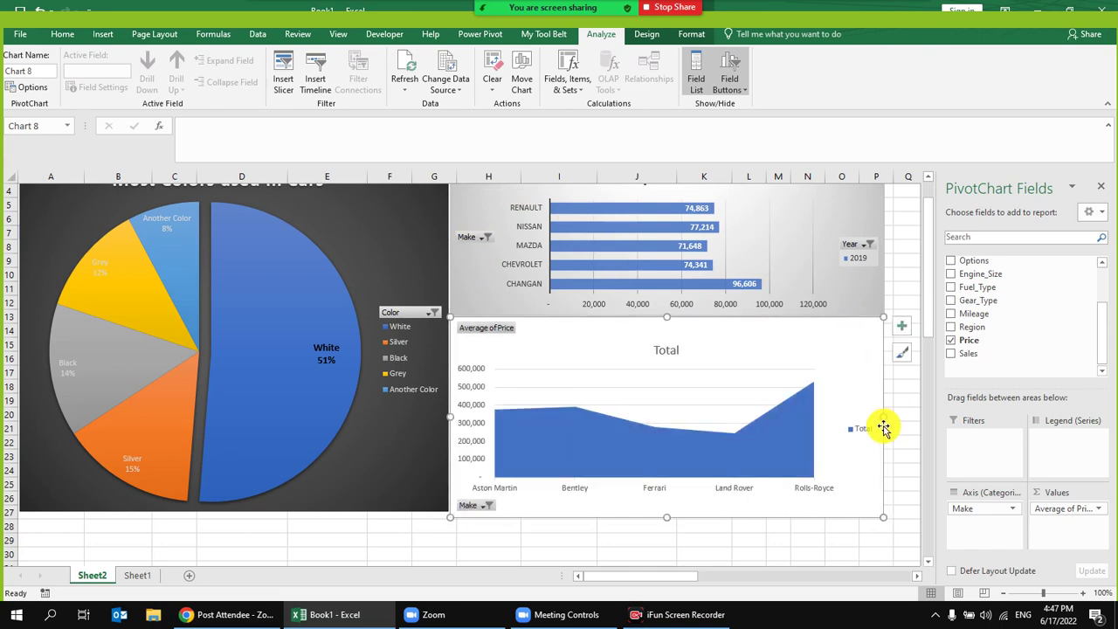
click(908, 233)
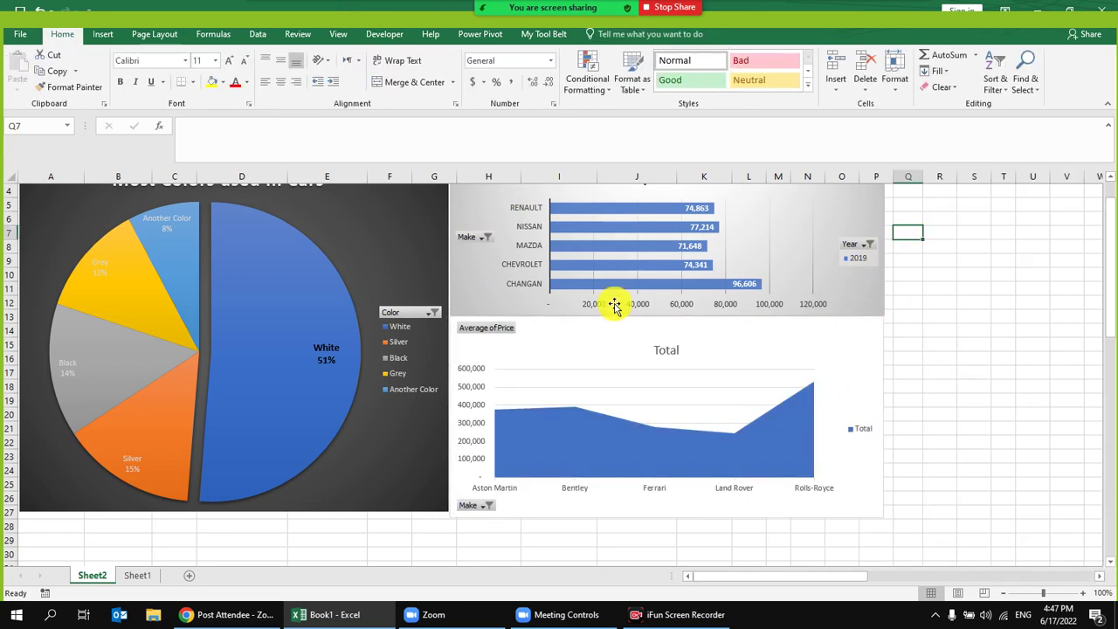
click(17, 614)
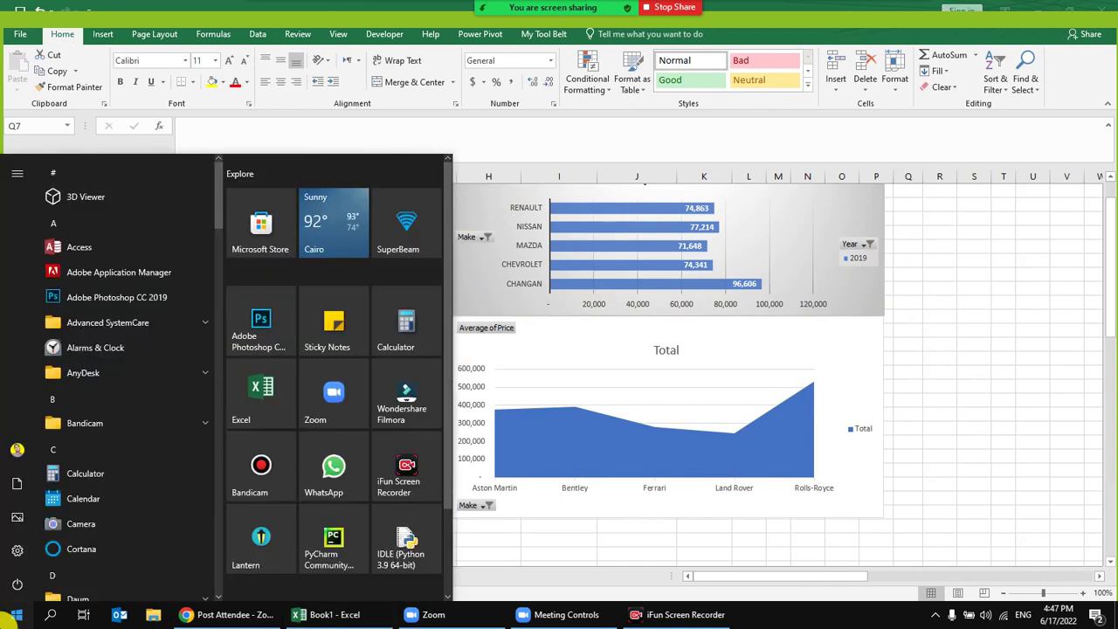
scroll(345, 392, down, 1)
scroll(336, 380, up, 3)
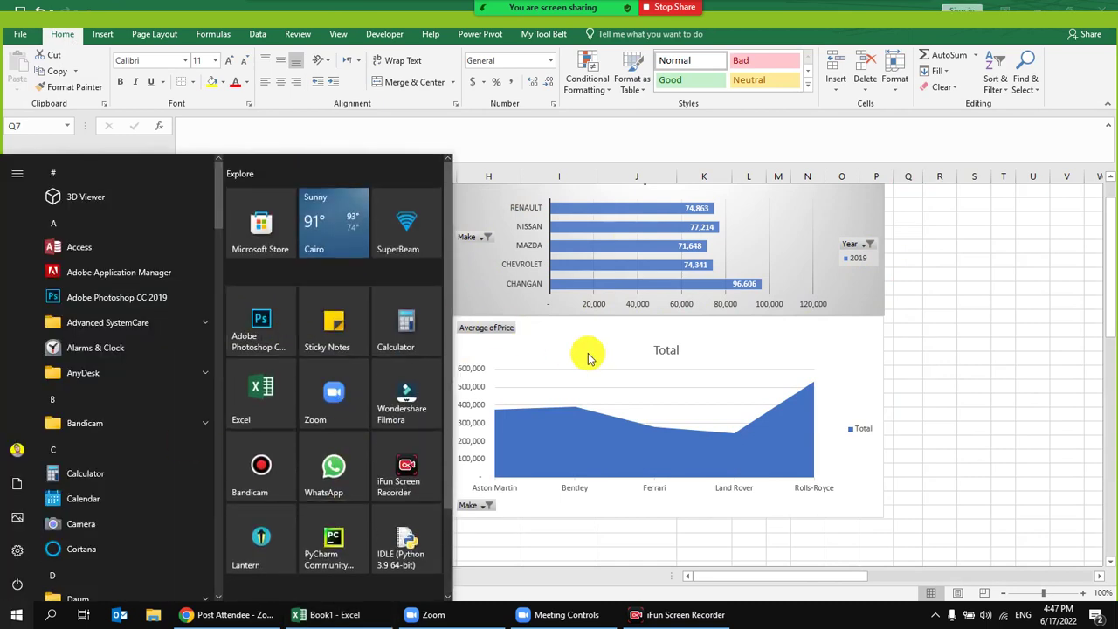
click(921, 372)
scroll(599, 332, up, 1)
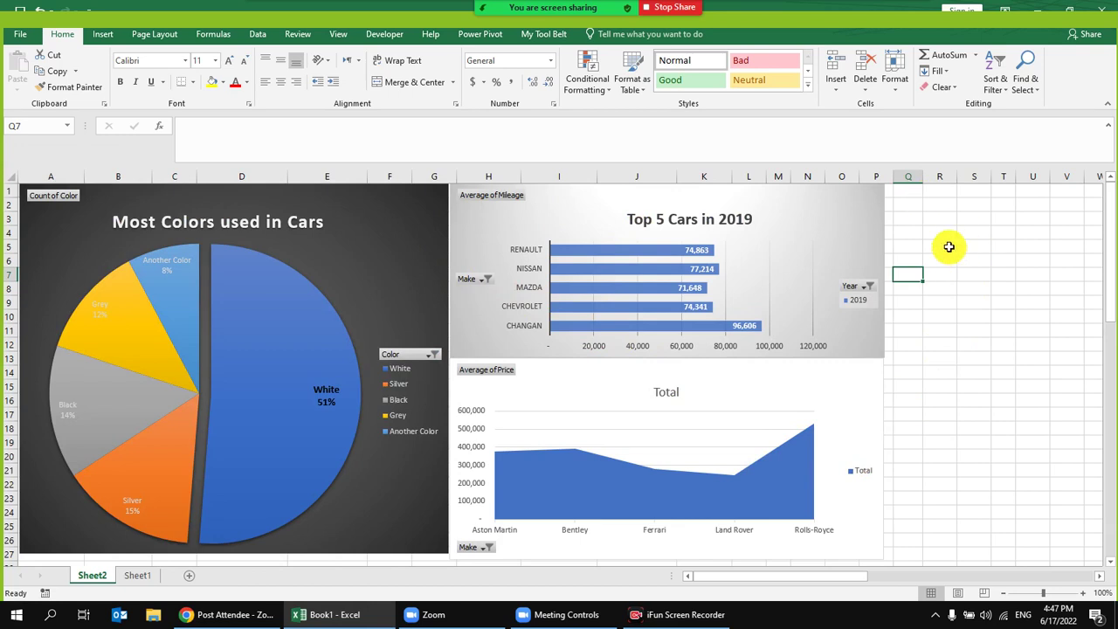
drag(963, 217, 988, 200)
click(1026, 248)
click(1044, 287)
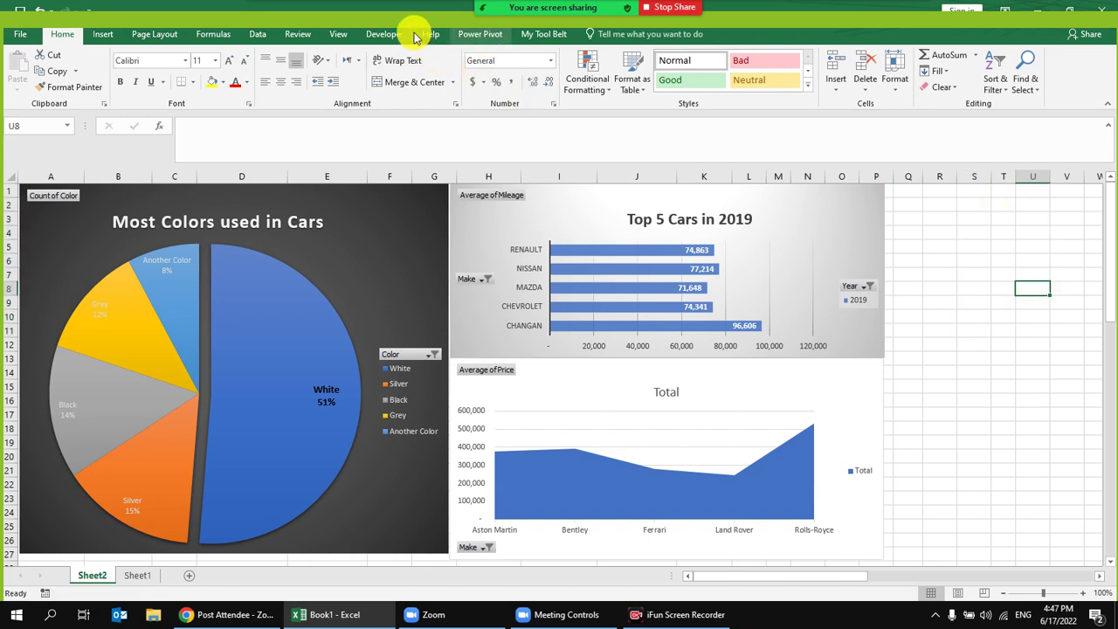
Step: Hide the gridlines on Sheet2 and fill all of its cells with a muted gold theme color
click(339, 36)
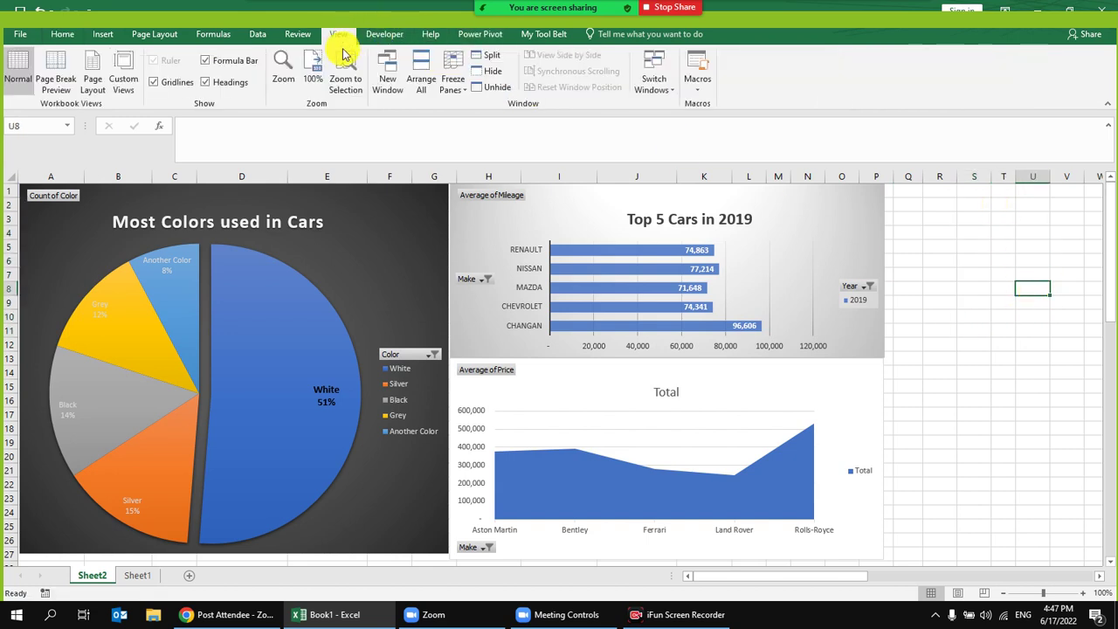
click(167, 88)
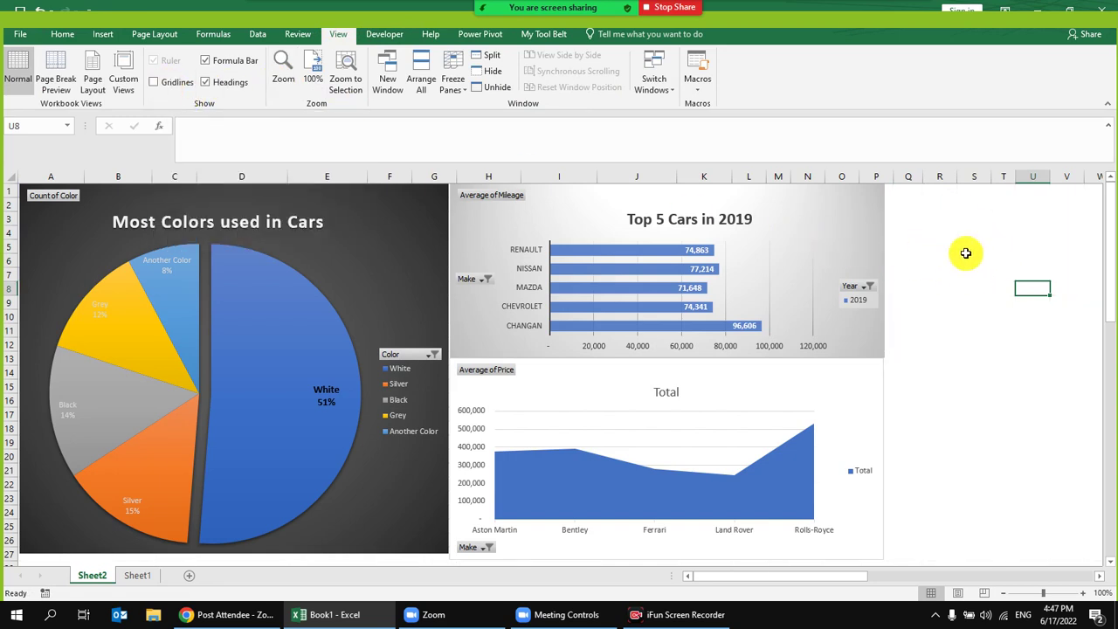
click(8, 173)
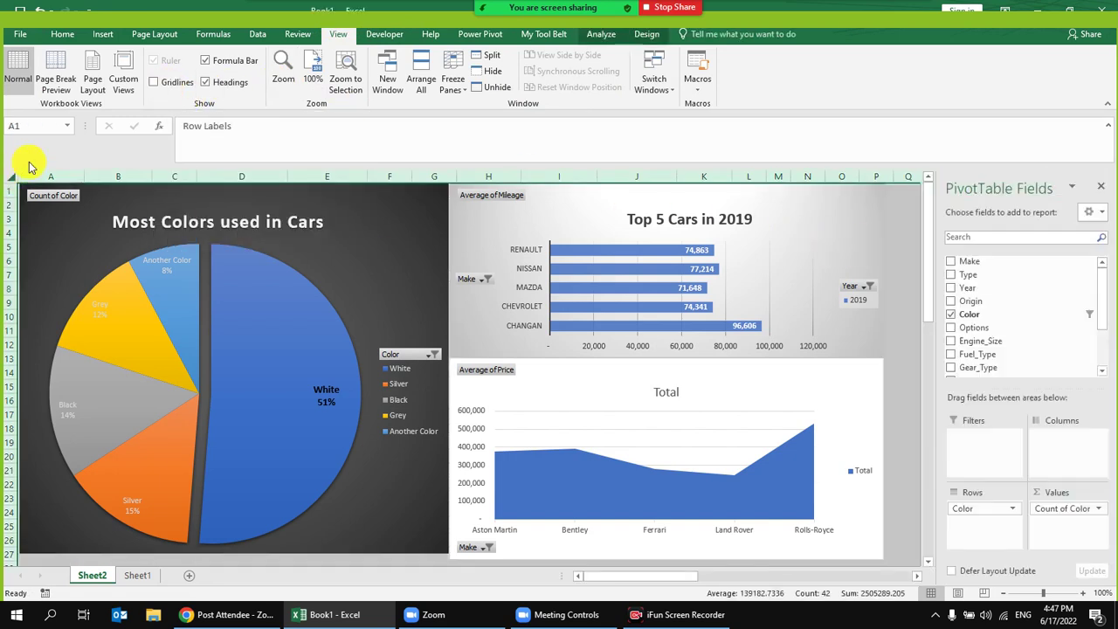
click(62, 34)
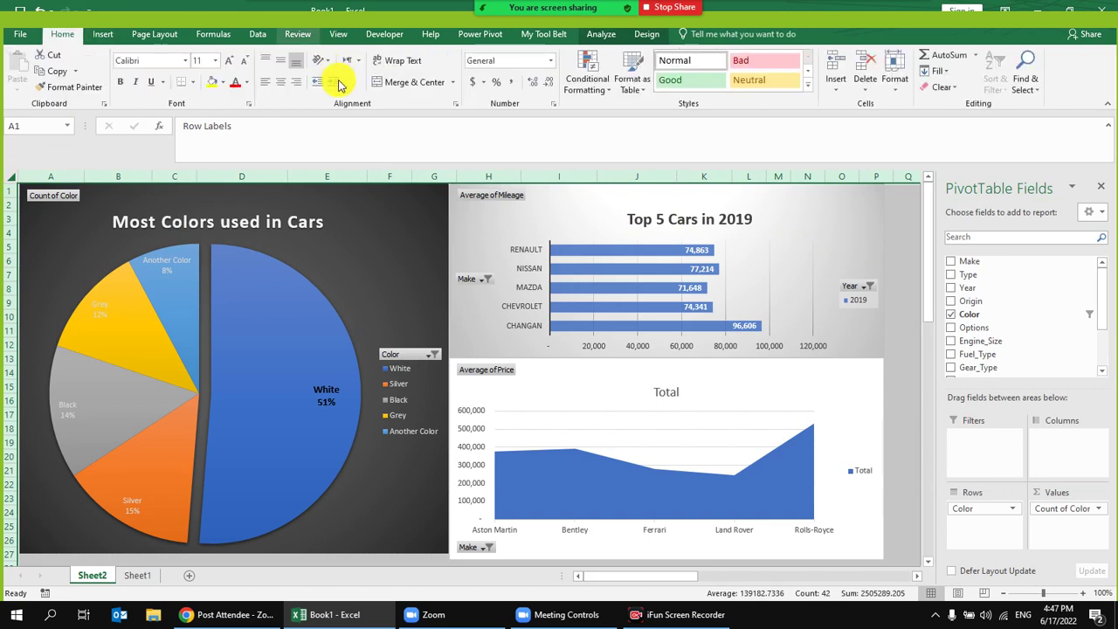
click(223, 81)
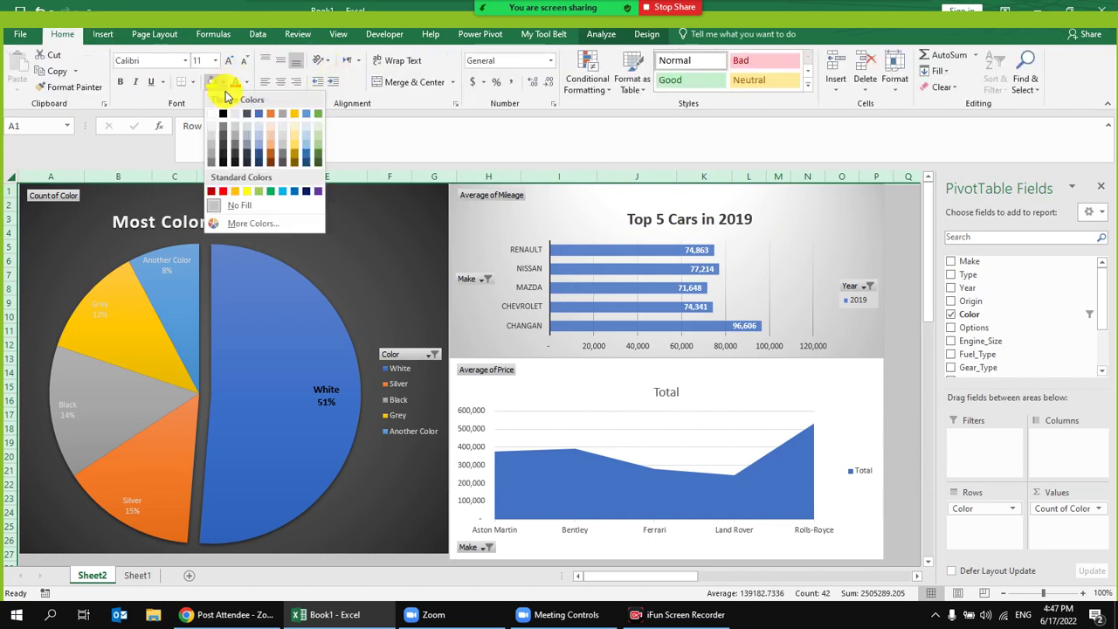
click(294, 140)
scroll(756, 358, down, 3)
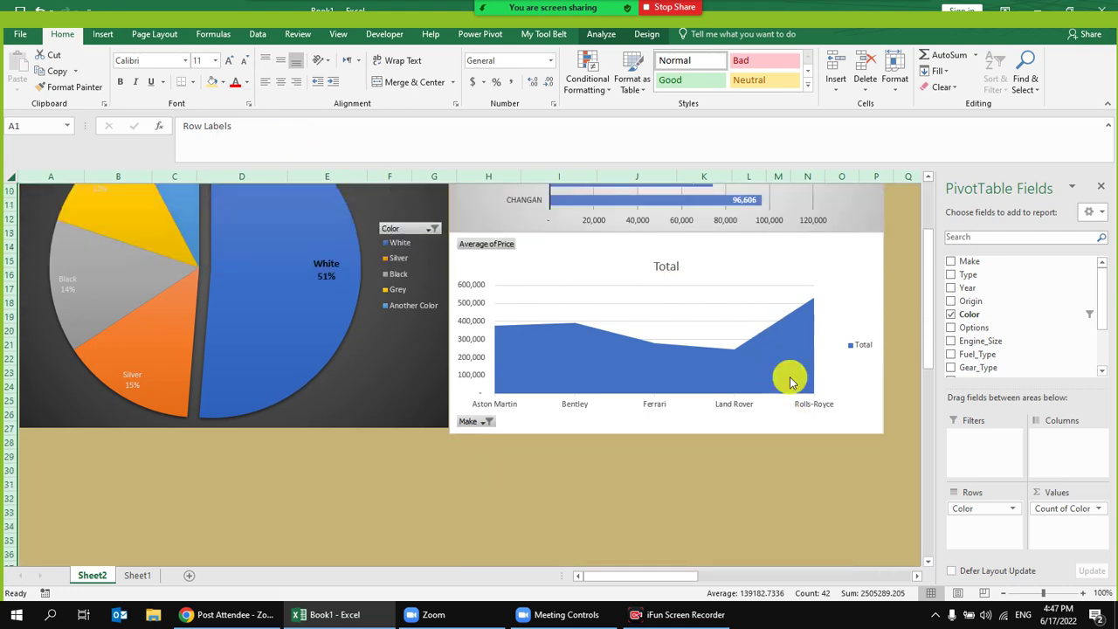
scroll(790, 381, up, 3)
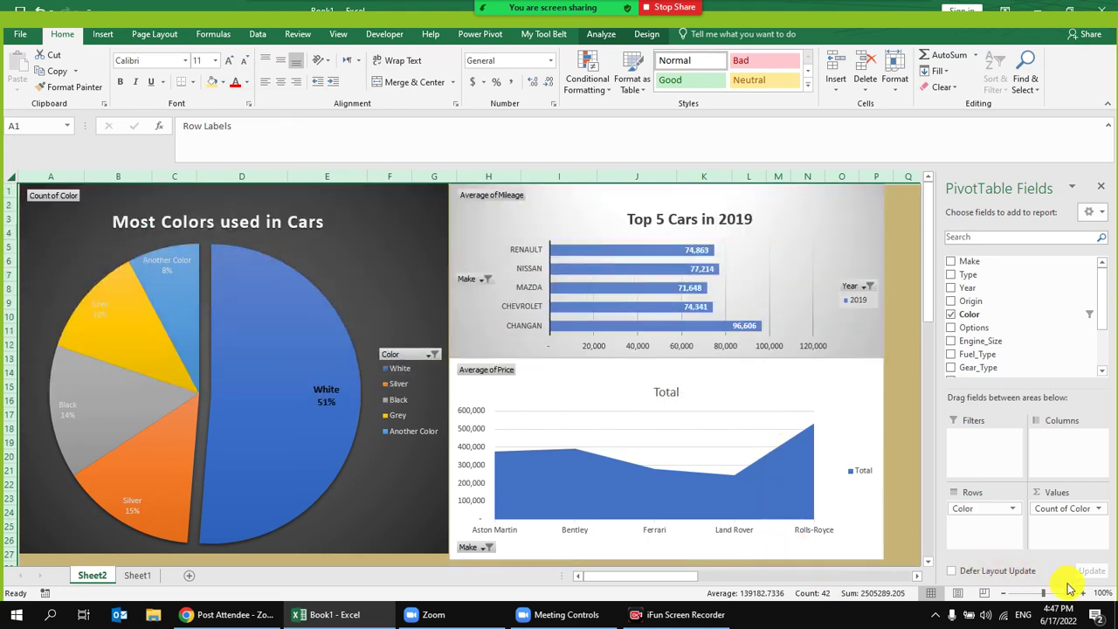
Step: Extend the color pie chart's lower edge until it lines up with the bottom of the average price area chart
click(1003, 593)
click(1002, 593)
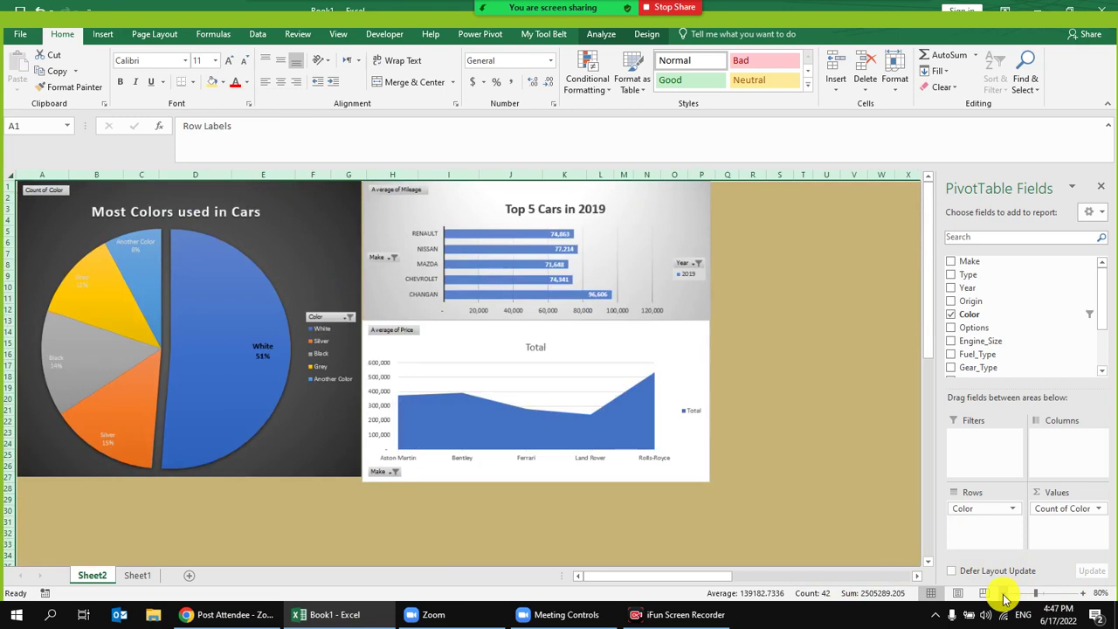
click(313, 459)
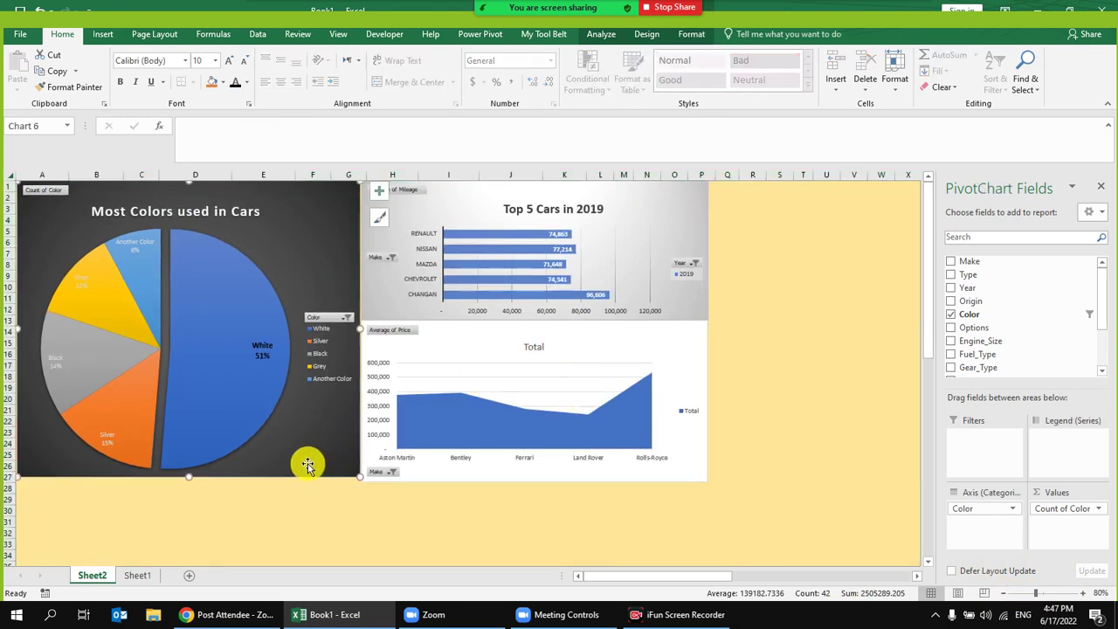
drag(189, 477, 224, 487)
click(779, 365)
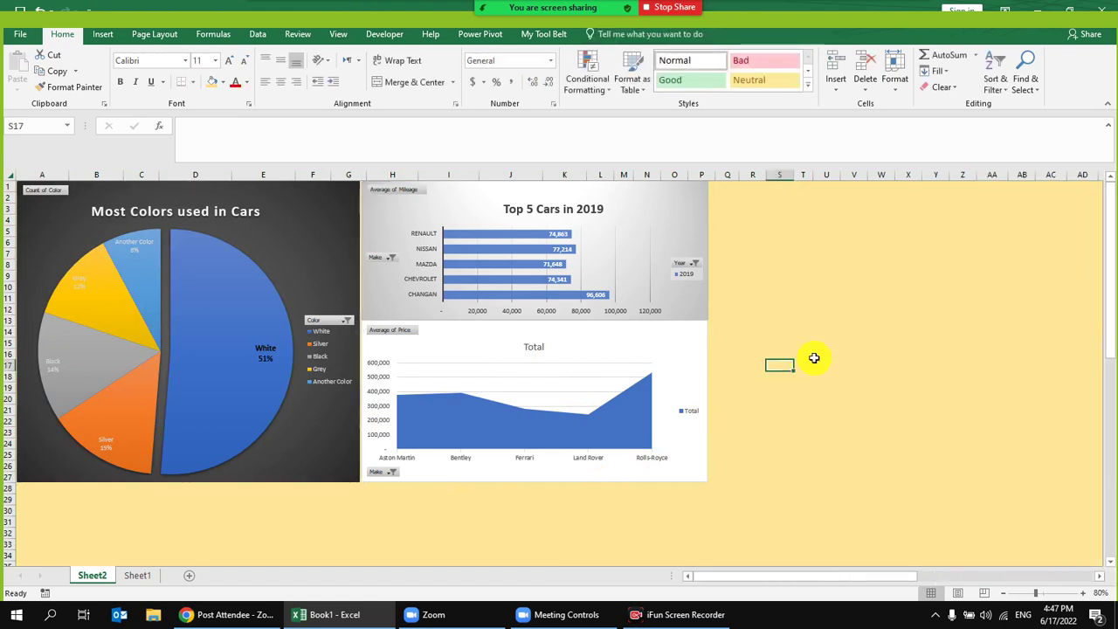
Step: Nudge the Top 5 Cars in 2019 chart and the area chart leftward so both sit flush against the pie chart
click(681, 339)
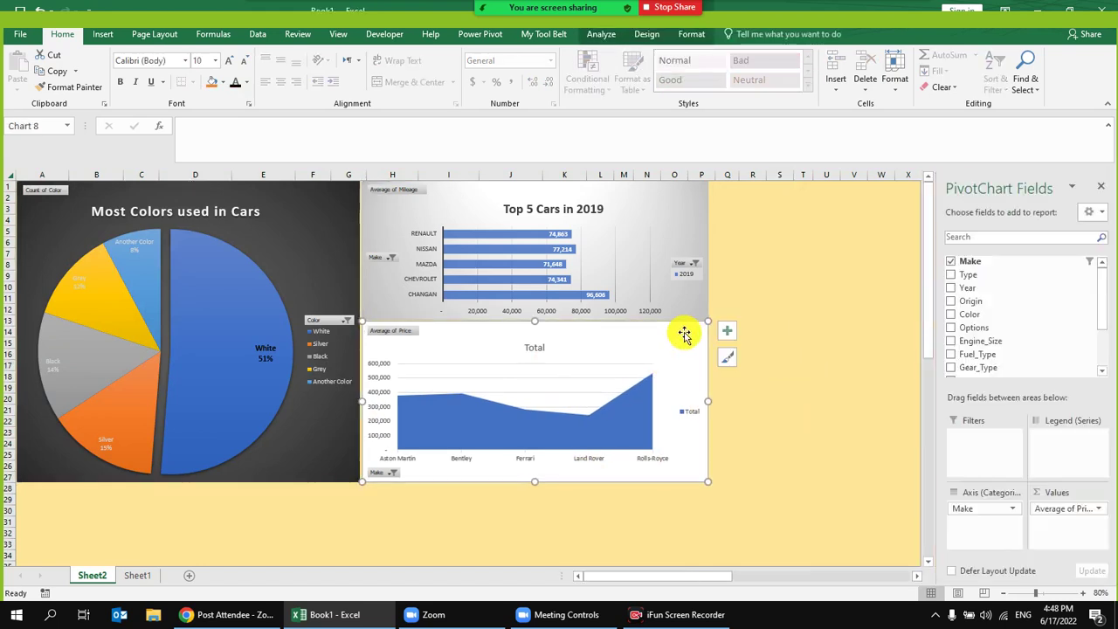
click(800, 243)
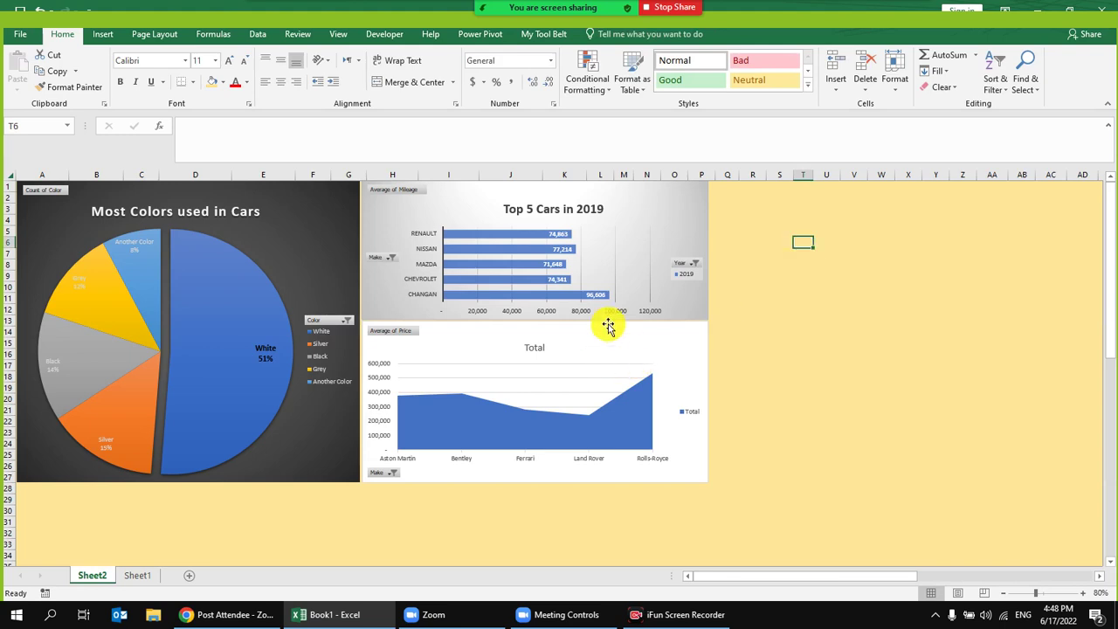
click(666, 216)
drag(665, 216, 664, 216)
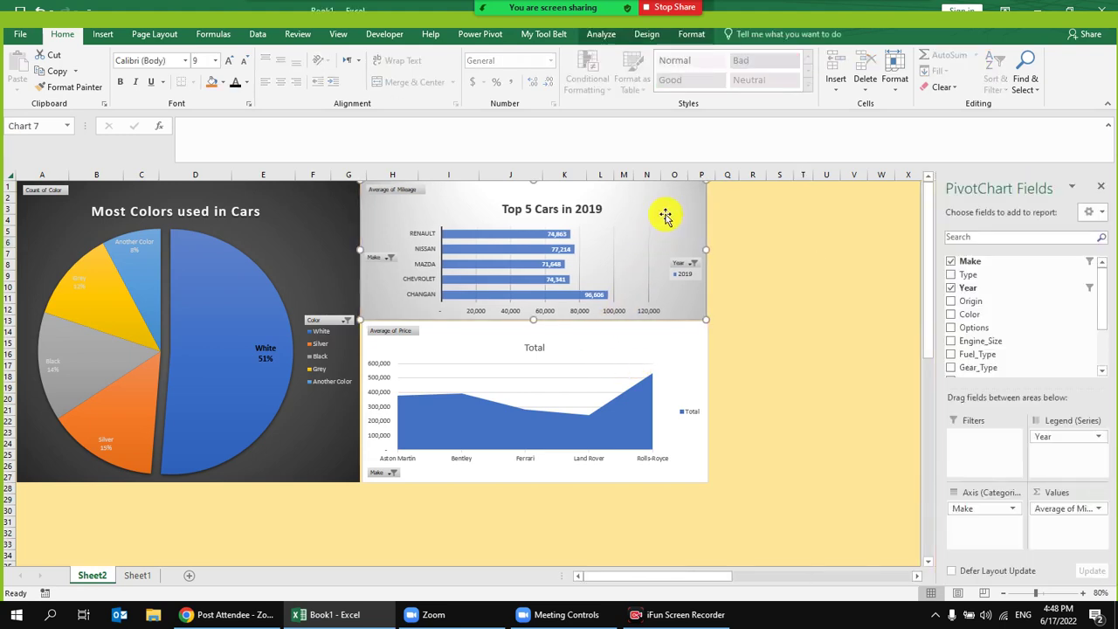
click(642, 345)
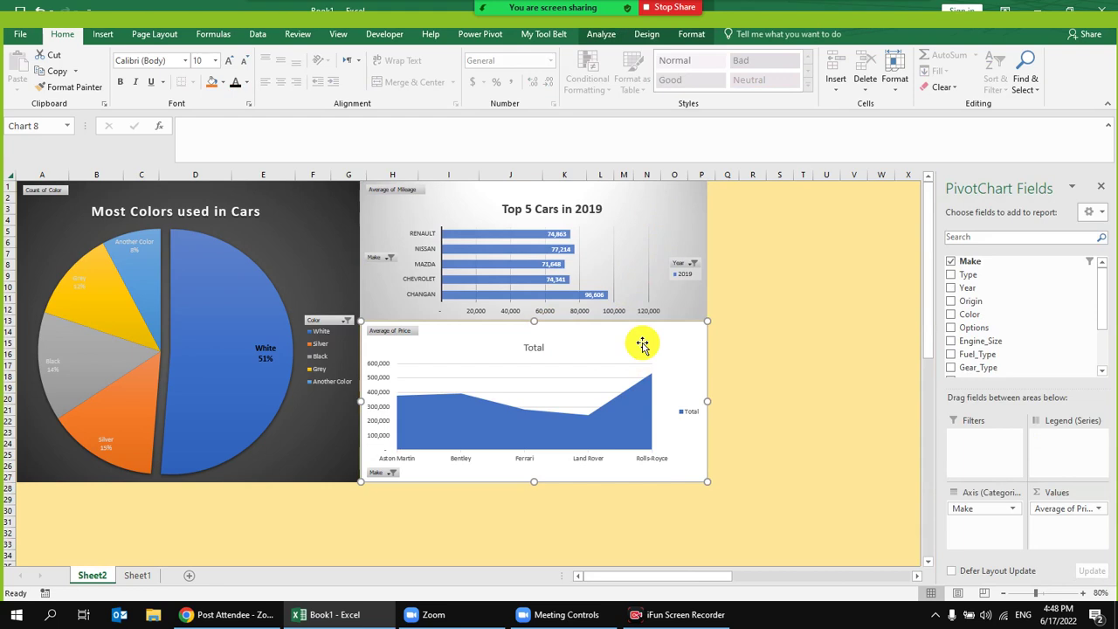
drag(642, 345, 634, 332)
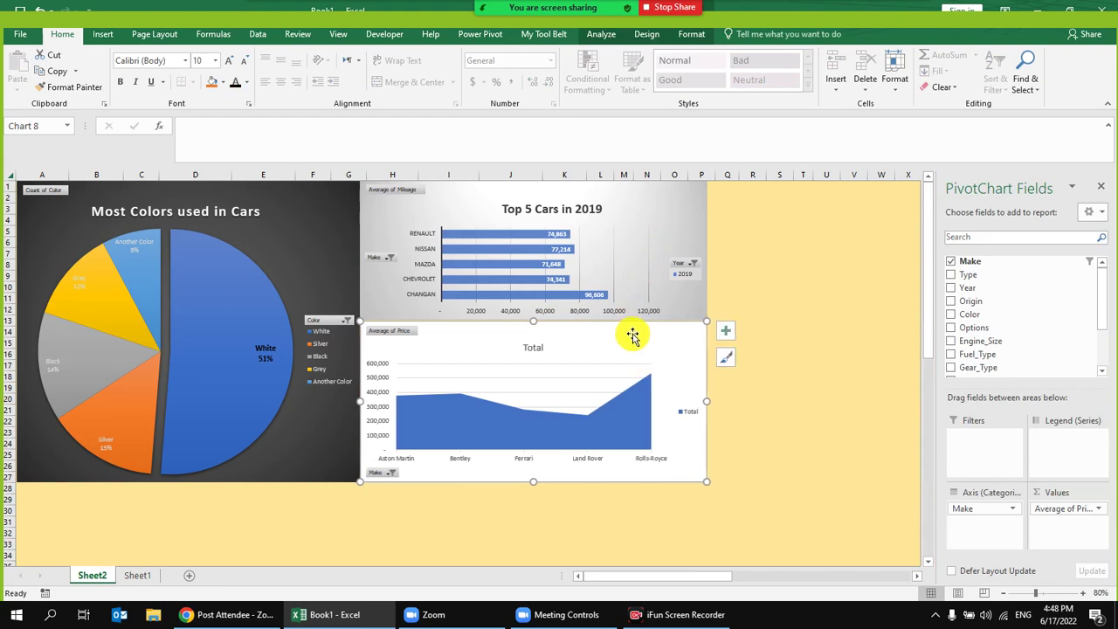
click(795, 264)
click(824, 336)
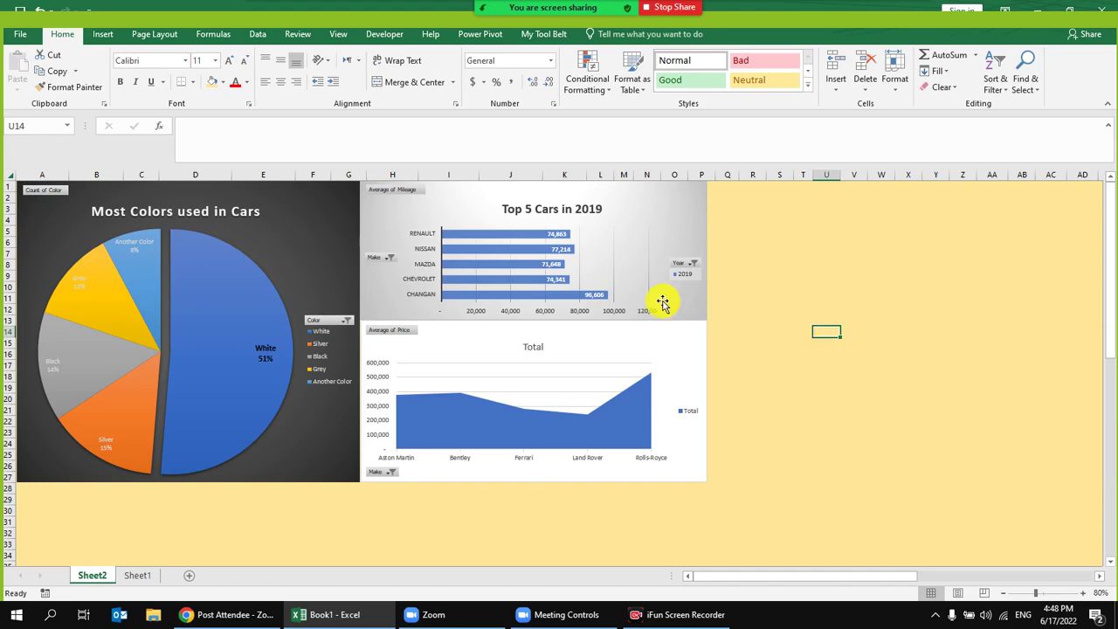
Step: Change the title of the average price area chart to "Top 5 Cars Price"
click(137, 575)
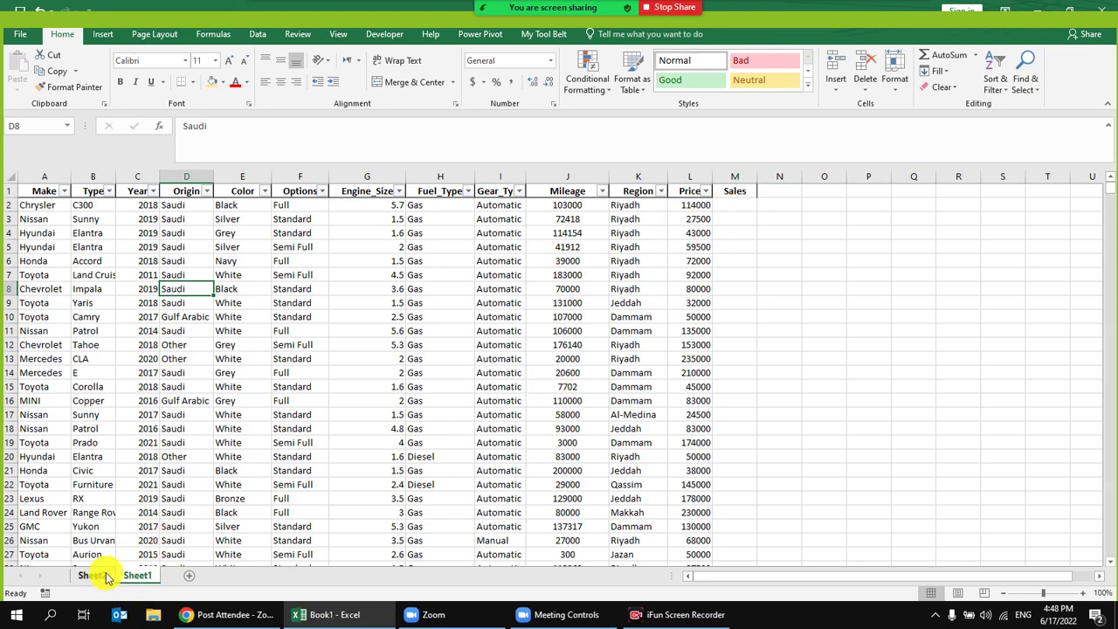
click(107, 577)
click(534, 346)
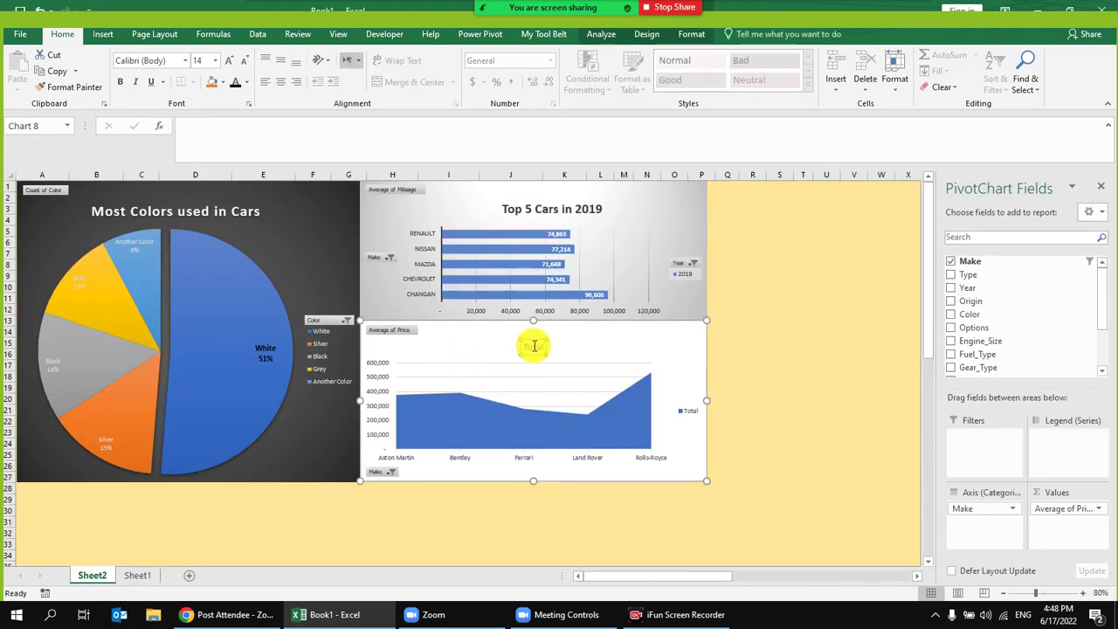
click(534, 347)
click(534, 346)
text(Top 5 Cars based)
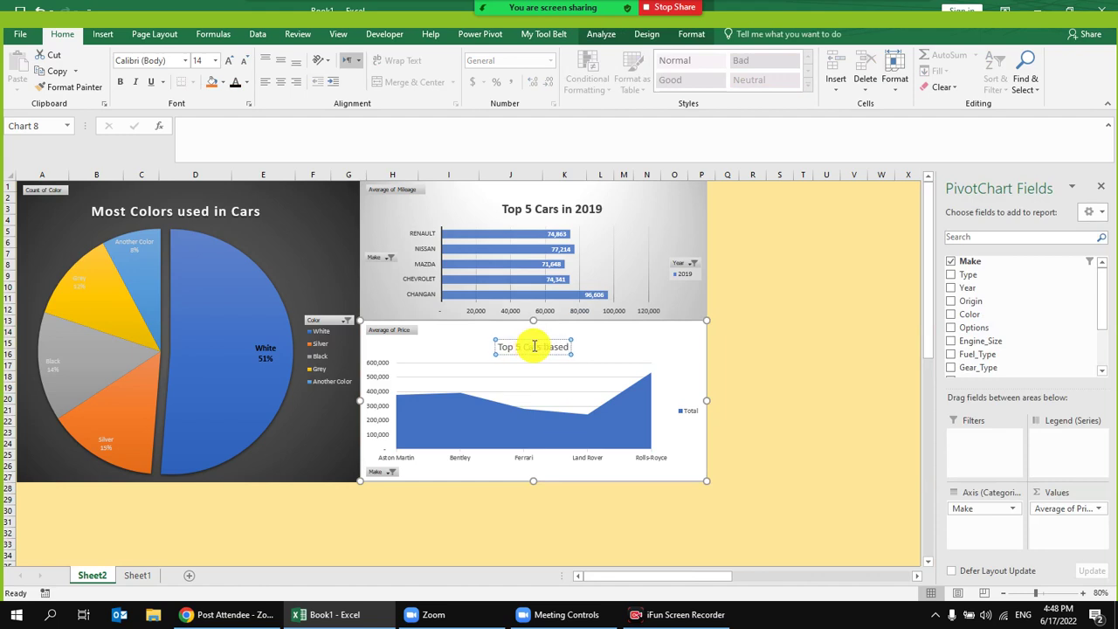
key(BackSpace)
key(BackSpace)
key(BackSpace)
text(Price)
key(Return)
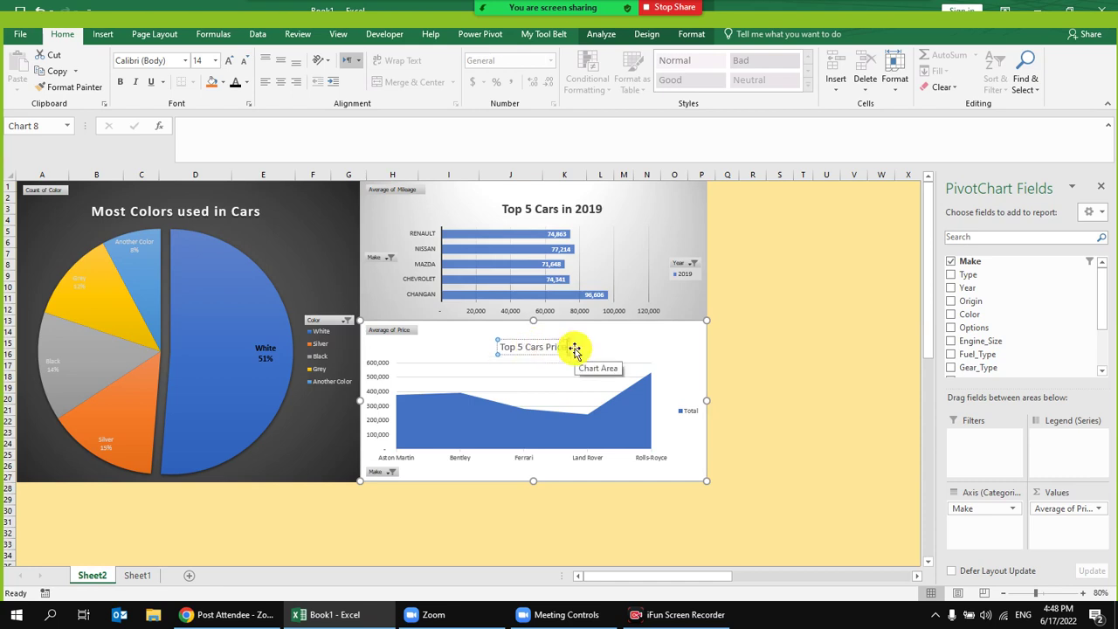
click(631, 347)
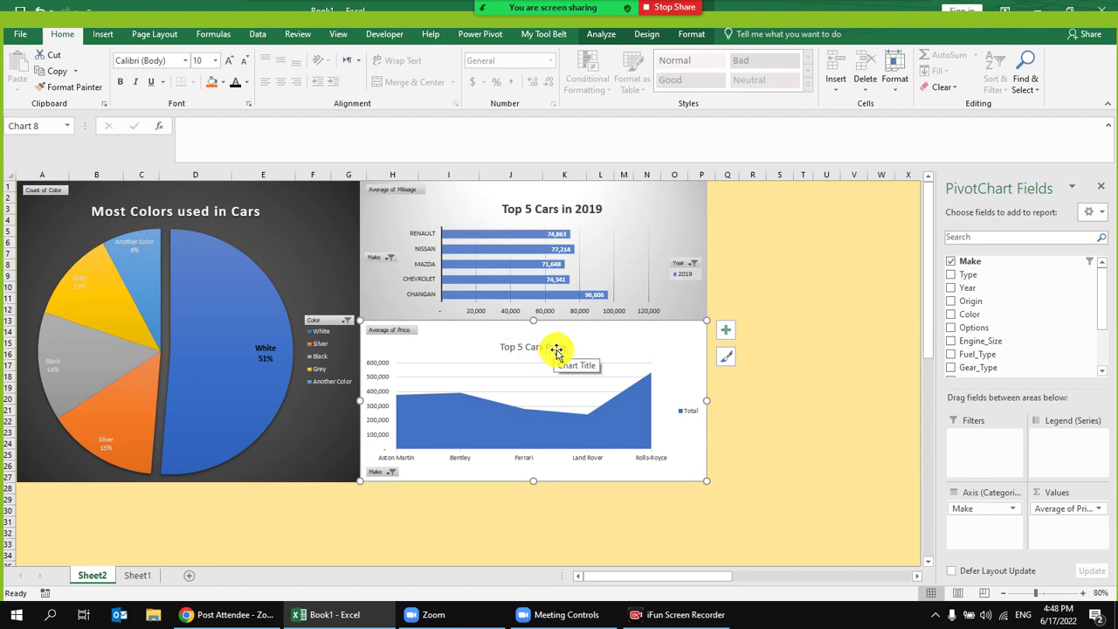
Step: Compare the chart styles for the Top 5 Cars Price chart and apply Style 9, with data labels and a translucent area
click(647, 417)
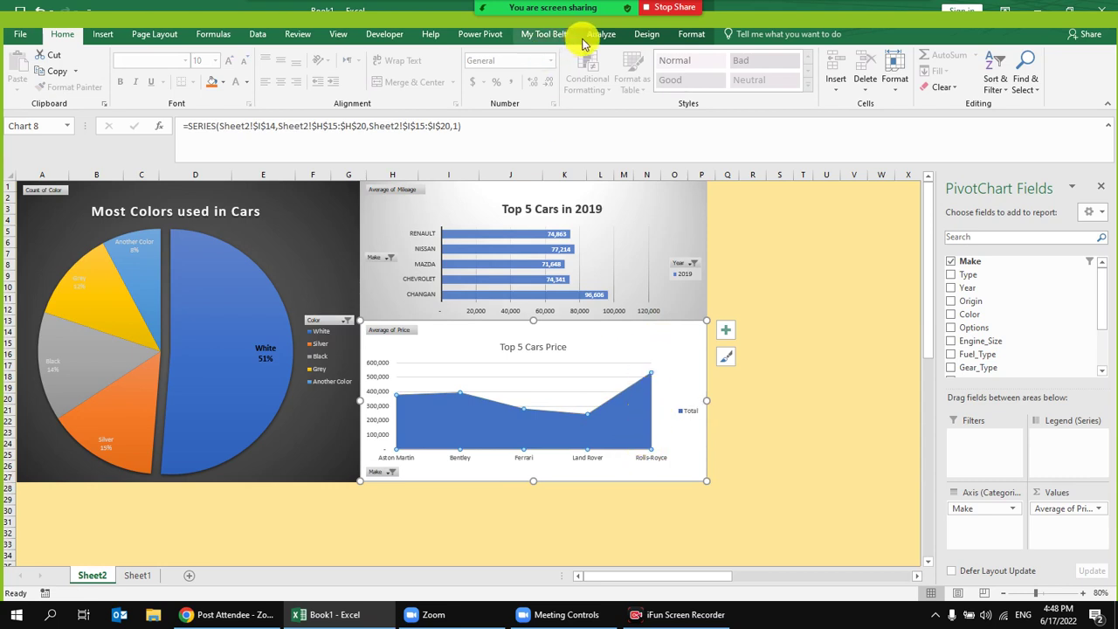
click(648, 35)
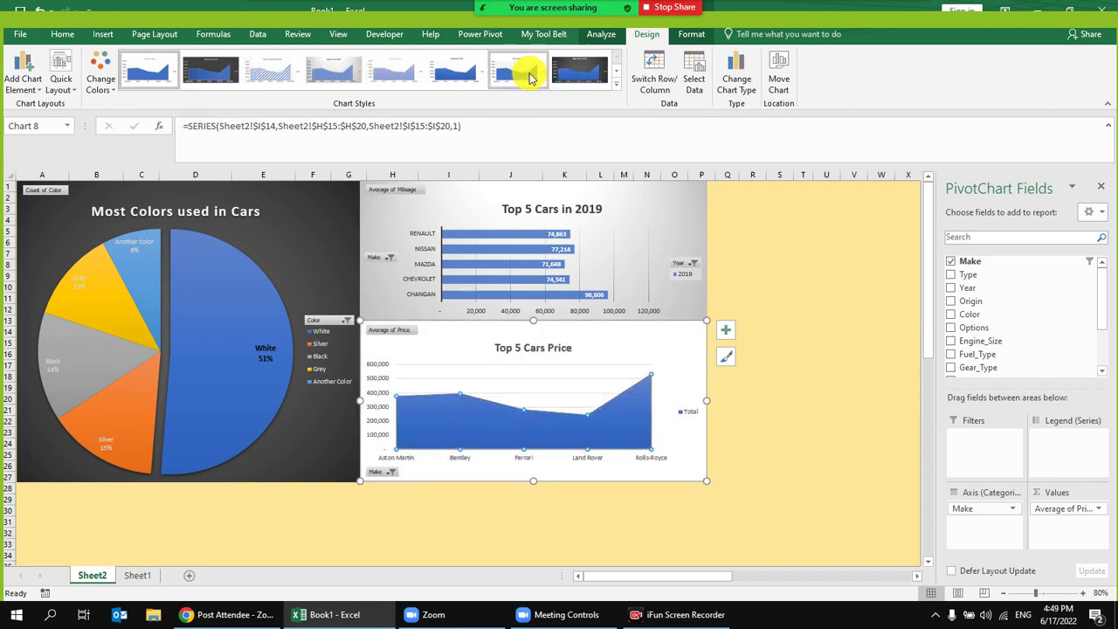
click(616, 85)
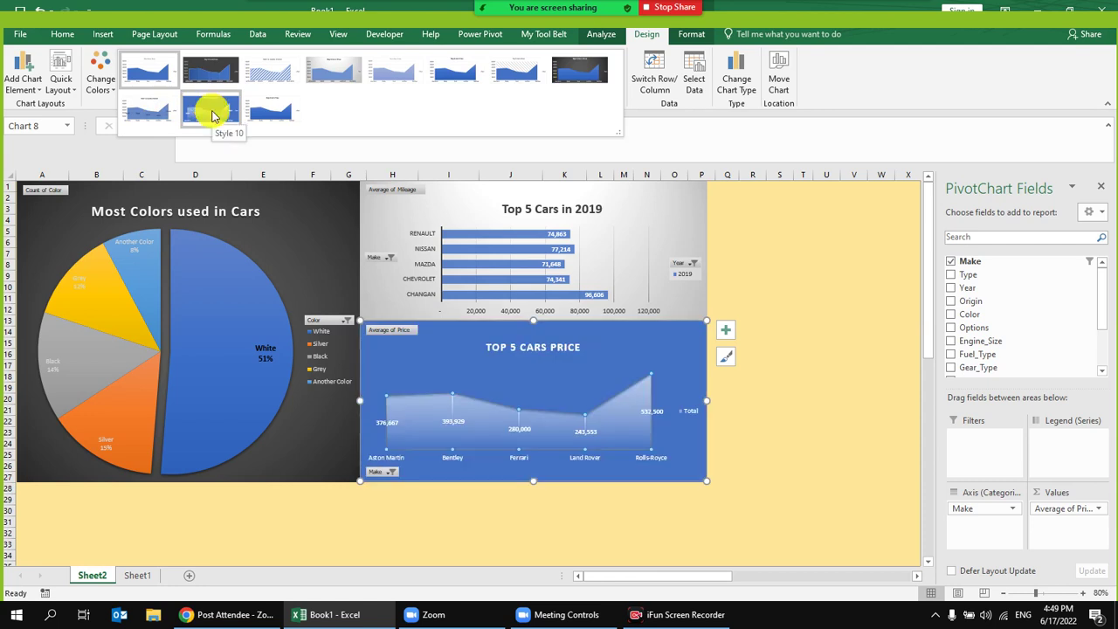
click(149, 114)
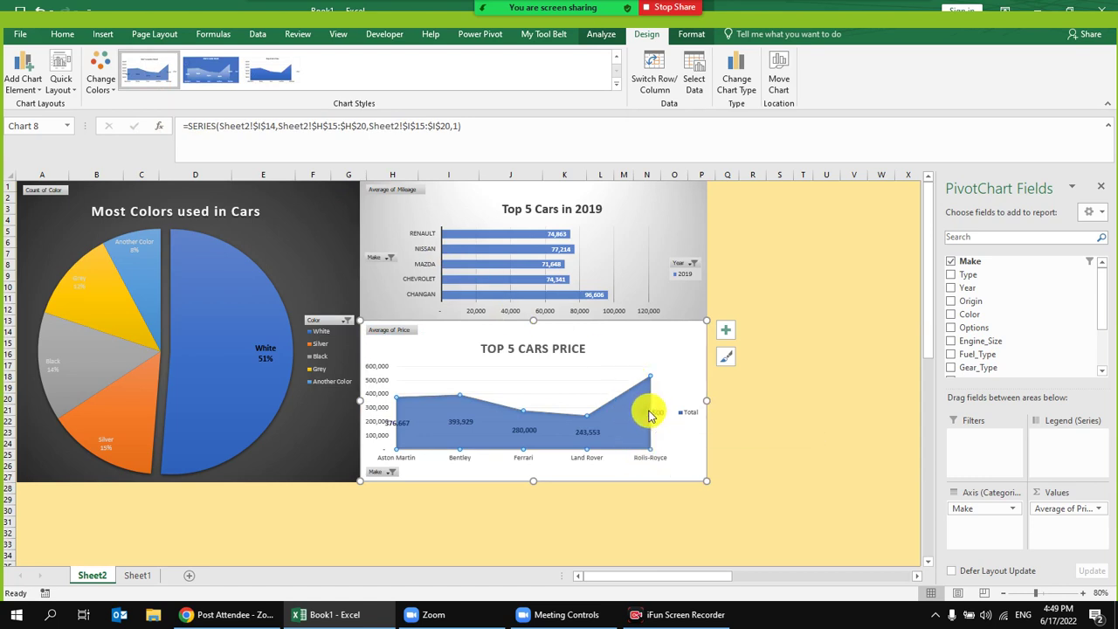
click(663, 367)
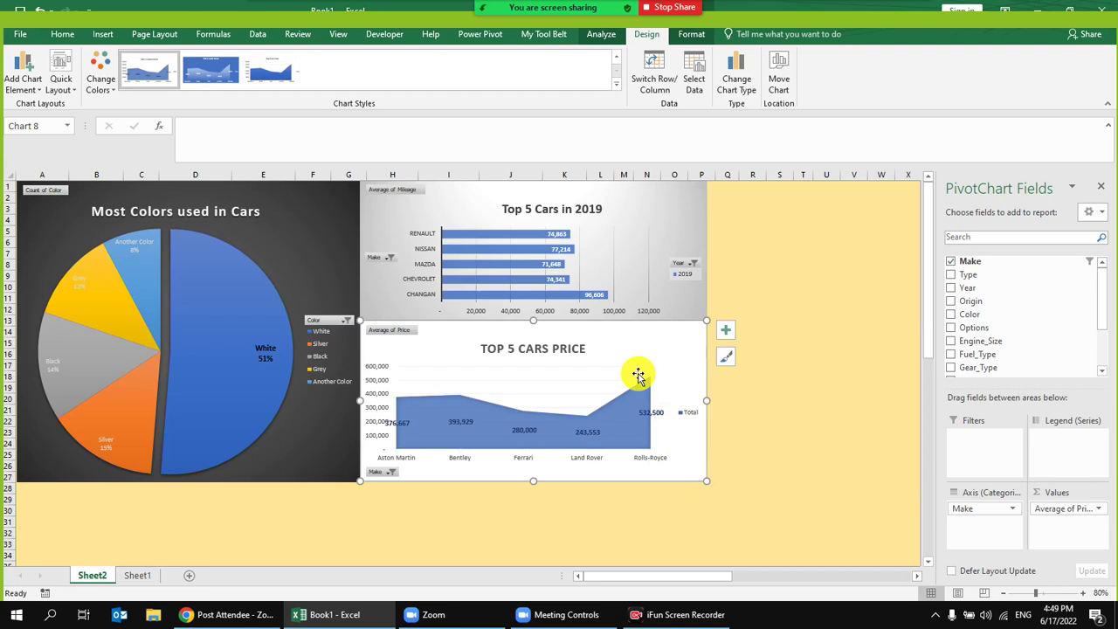
click(616, 84)
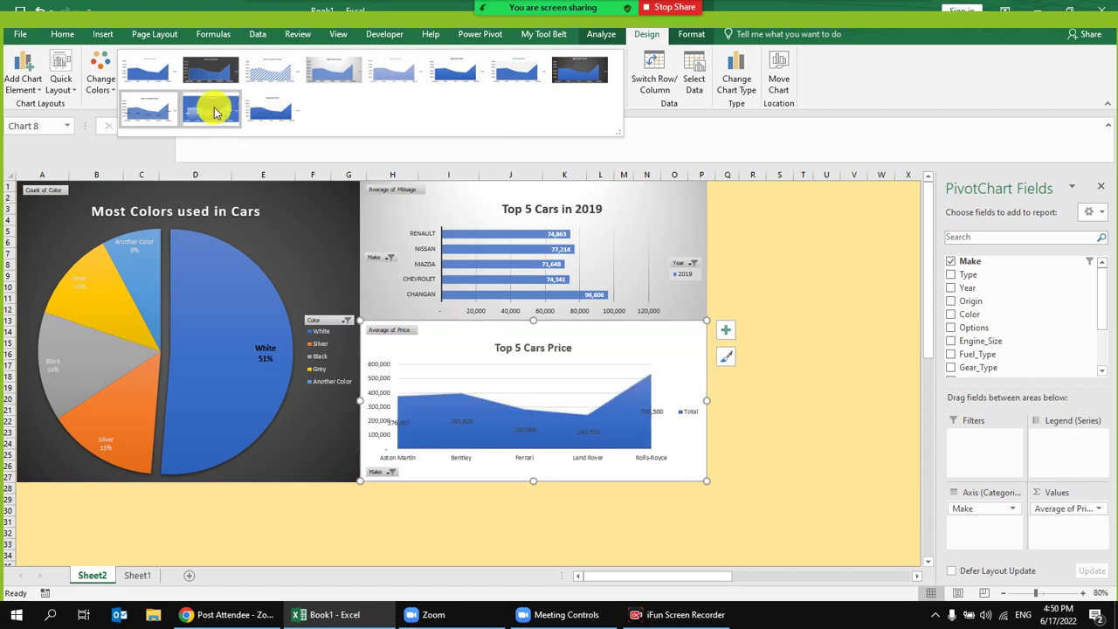
click(657, 415)
click(652, 426)
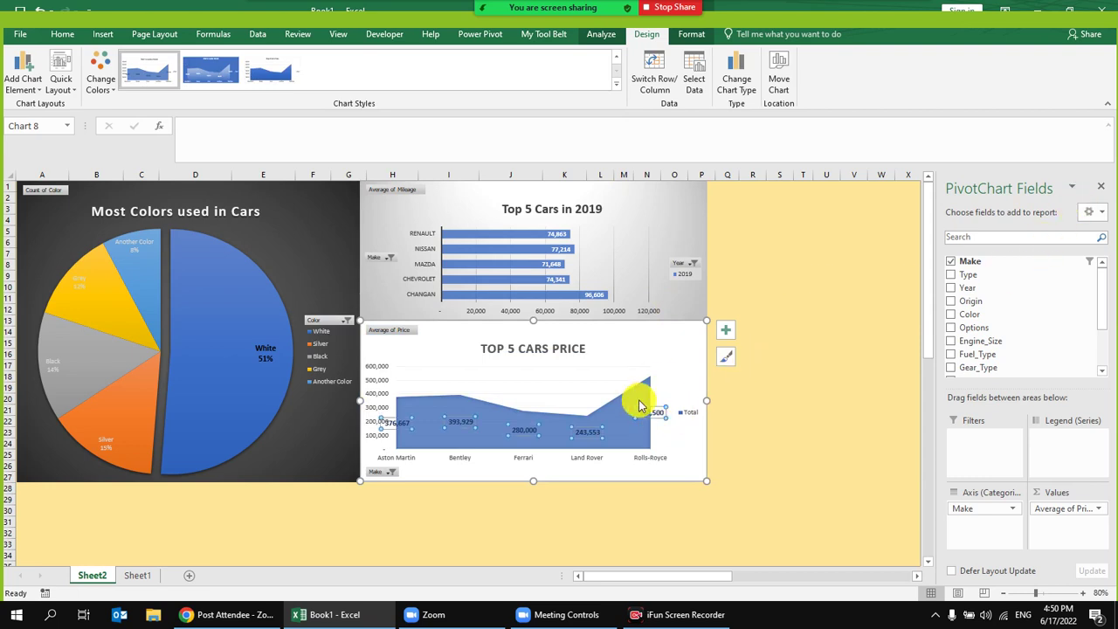
click(651, 411)
double_click(653, 411)
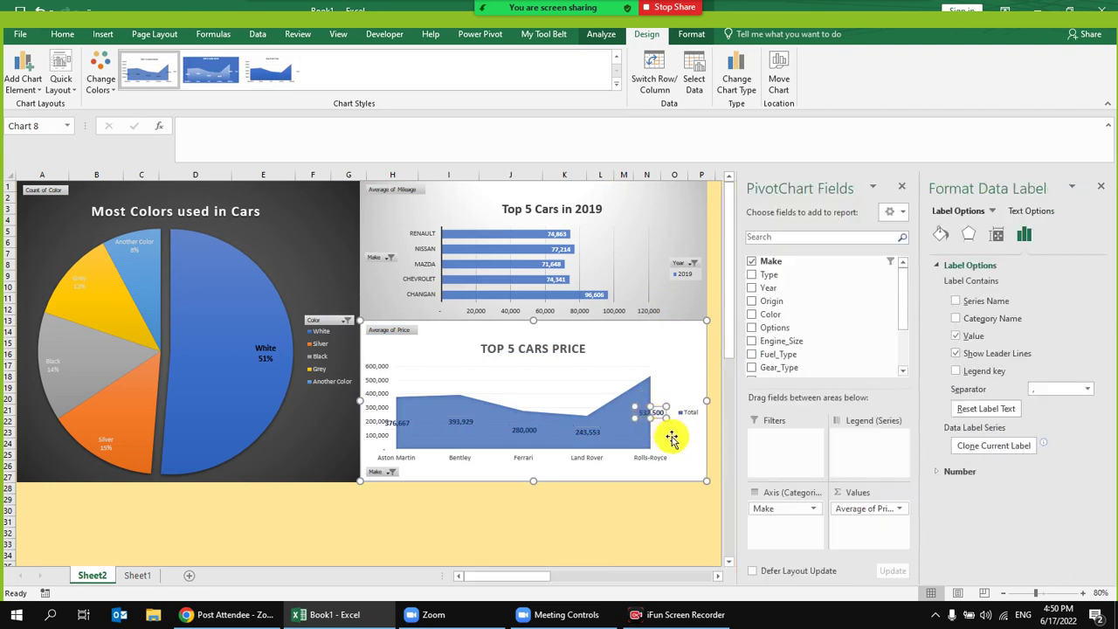
click(669, 439)
click(657, 416)
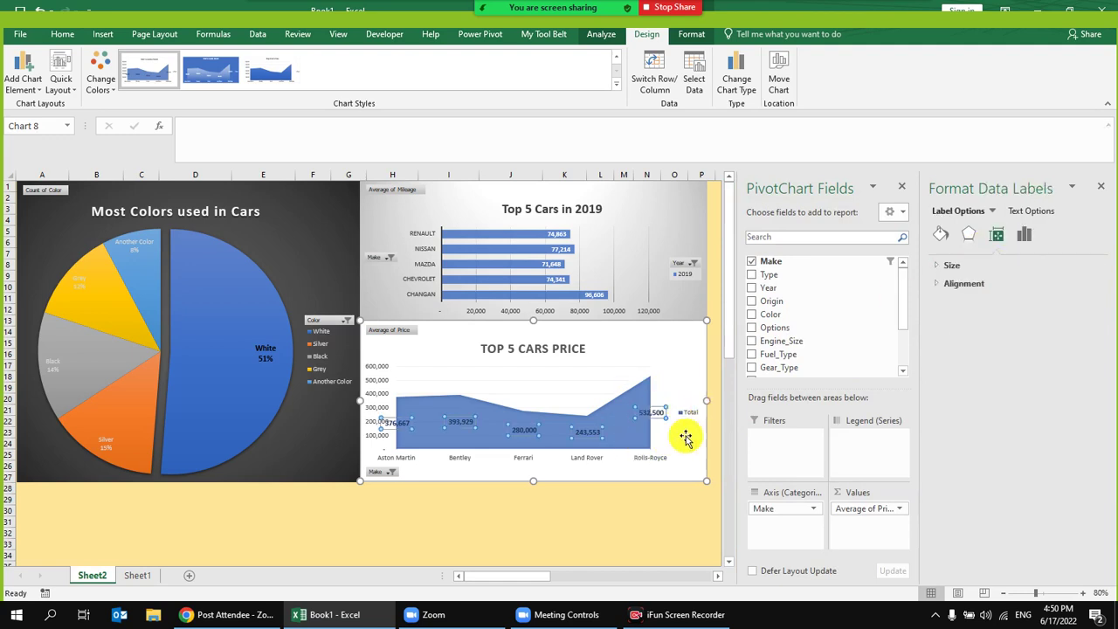
click(669, 442)
click(672, 514)
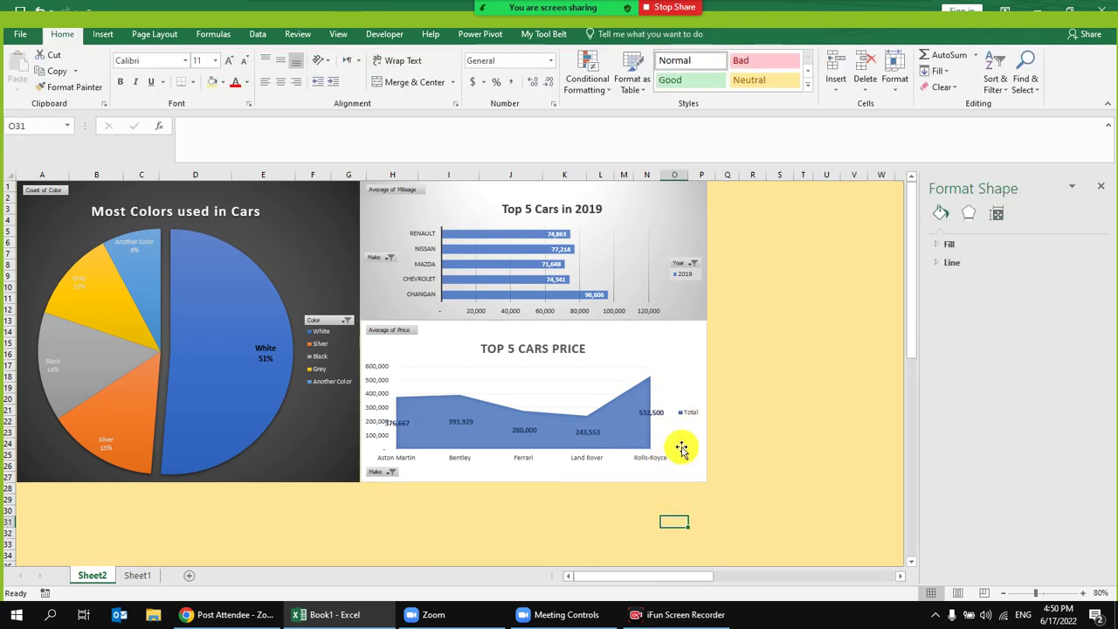
Step: Give all data labels of the Top 5 Cars Price chart a solid gray fill
click(655, 416)
double_click(655, 415)
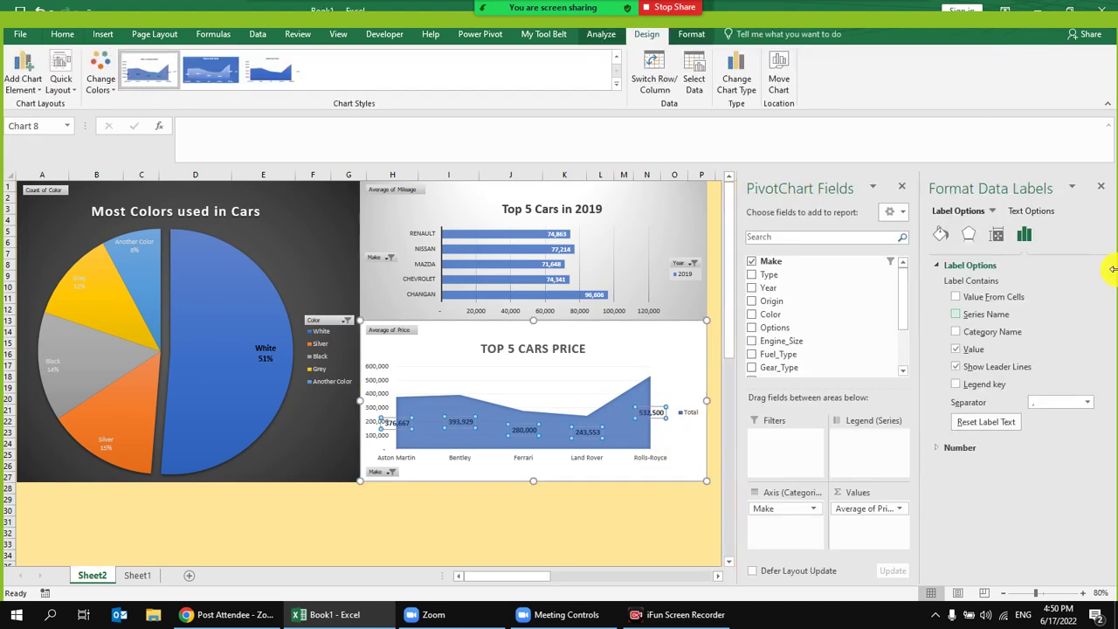
click(991, 213)
click(991, 214)
click(957, 297)
click(705, 304)
click(944, 235)
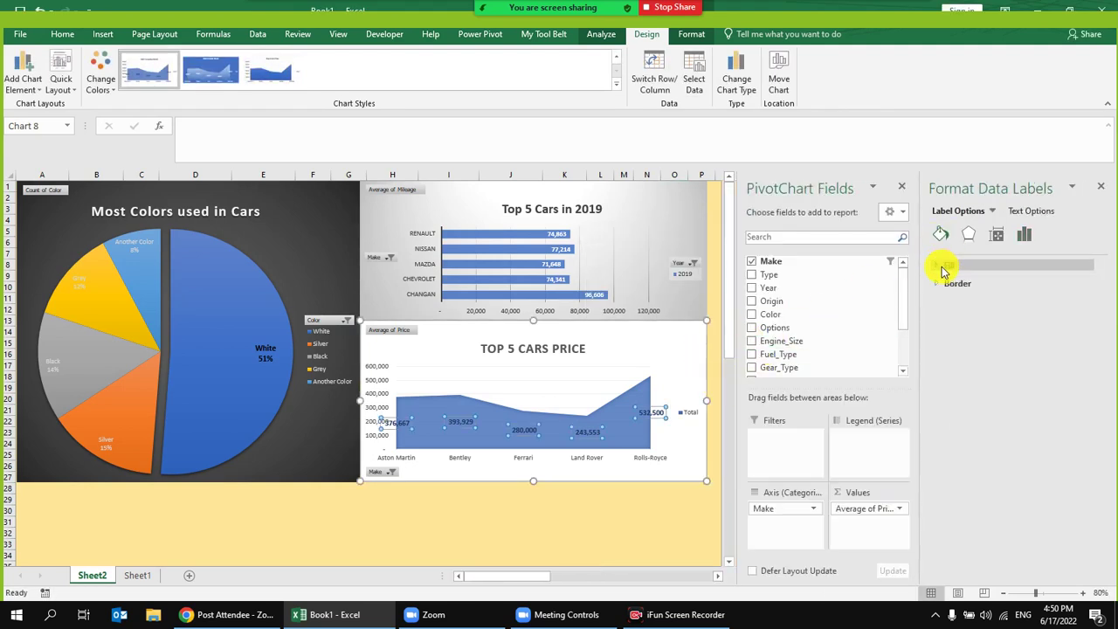
click(947, 266)
click(955, 300)
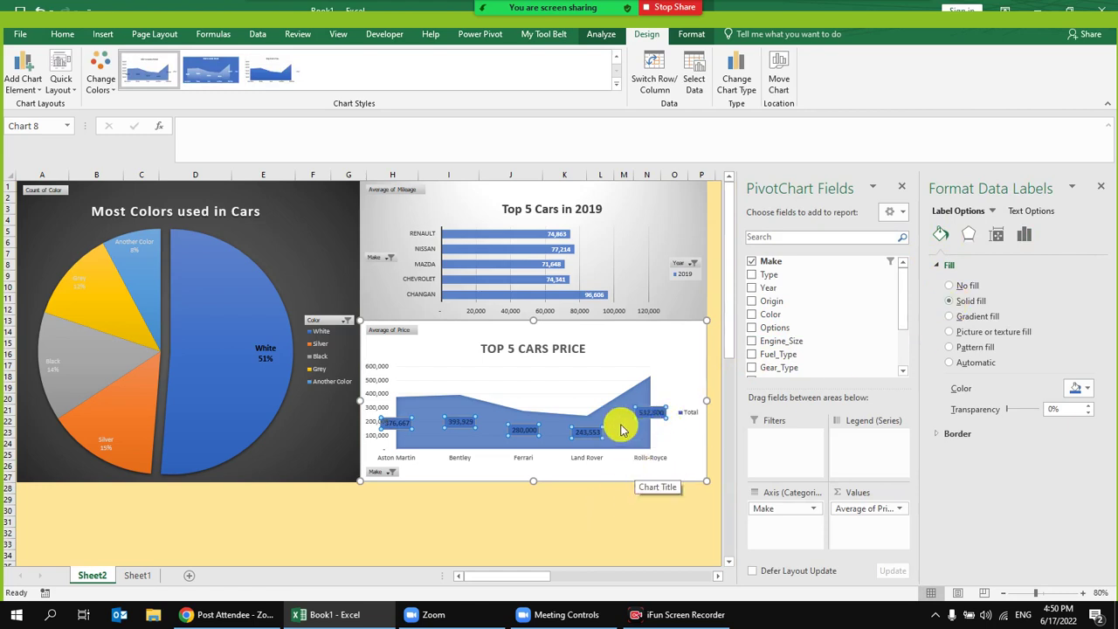
click(1080, 389)
click(1003, 451)
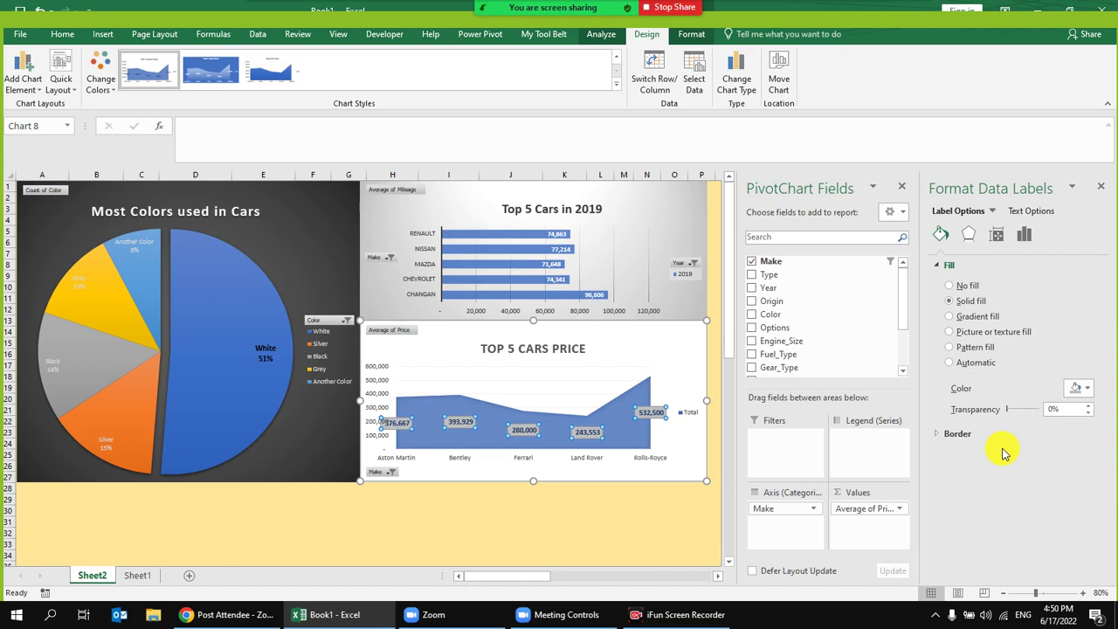
Step: Examine the effects, size, label contents and number options of the price data labels, choosing comma as the separator
click(967, 238)
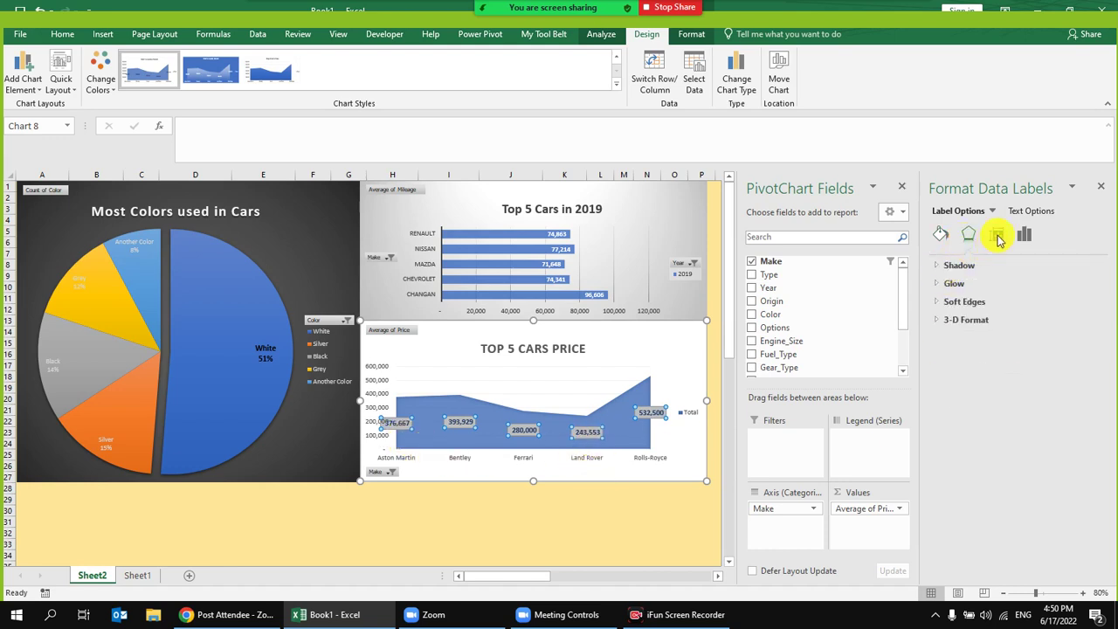
click(998, 237)
click(942, 265)
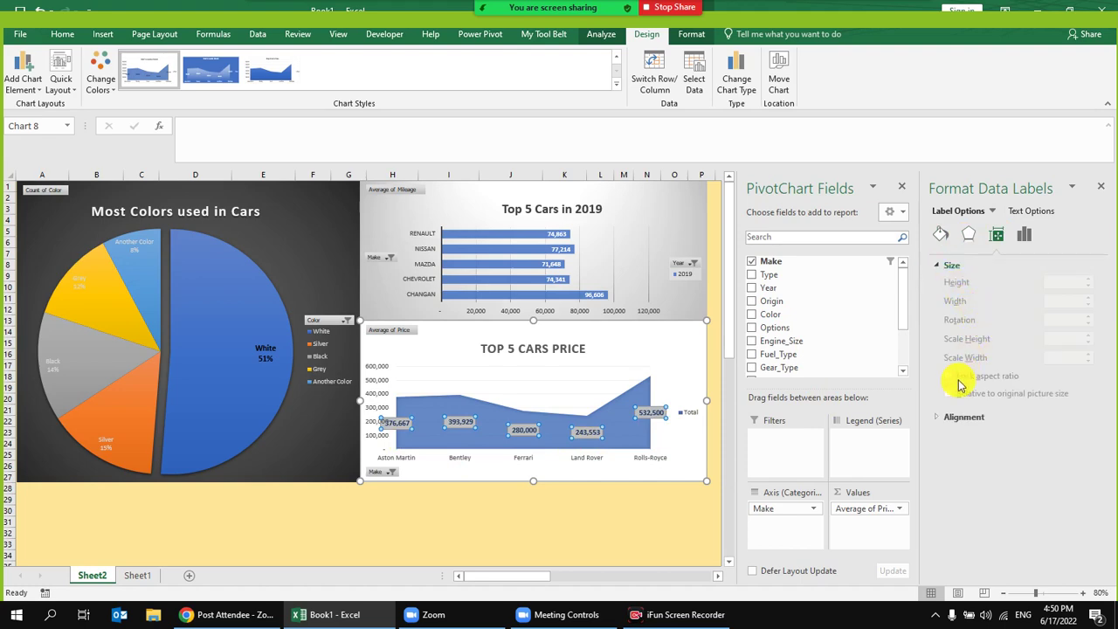
click(654, 409)
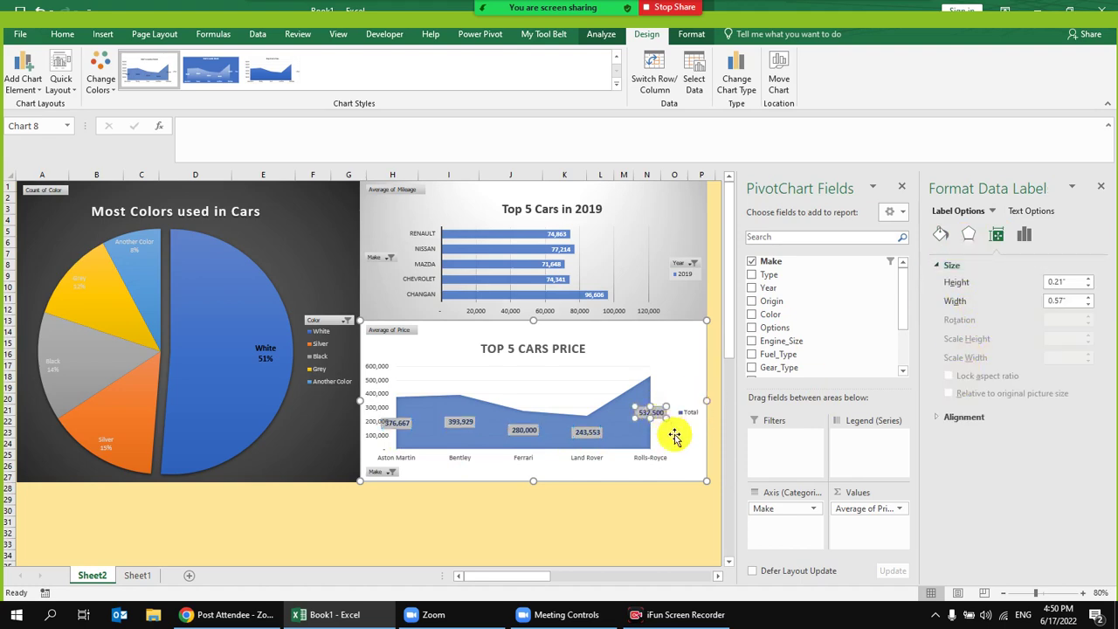
click(644, 507)
click(653, 412)
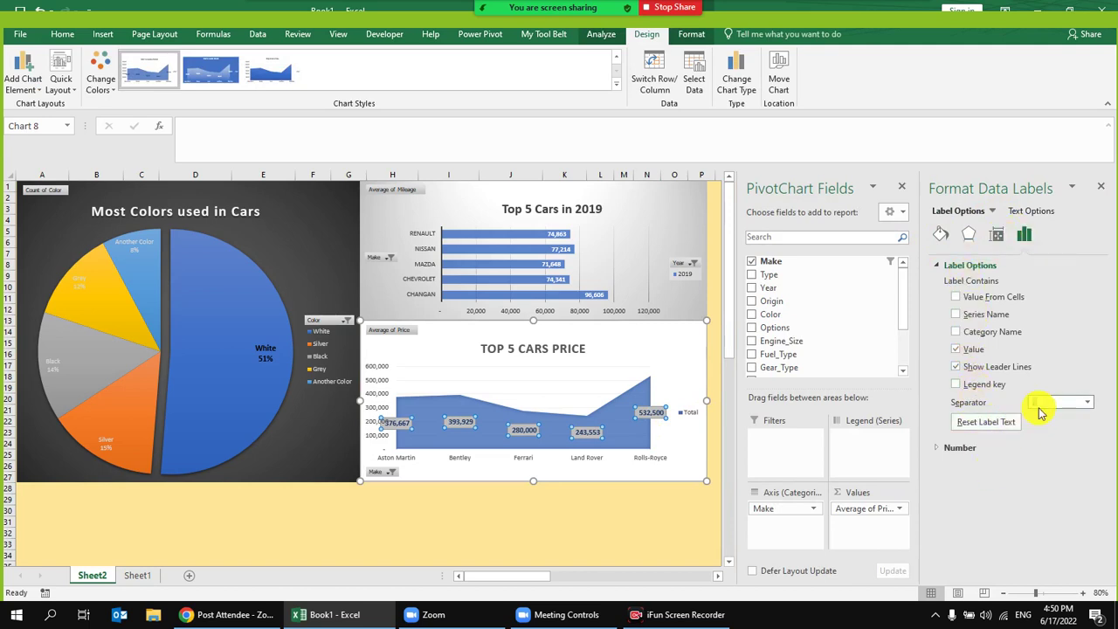
click(944, 449)
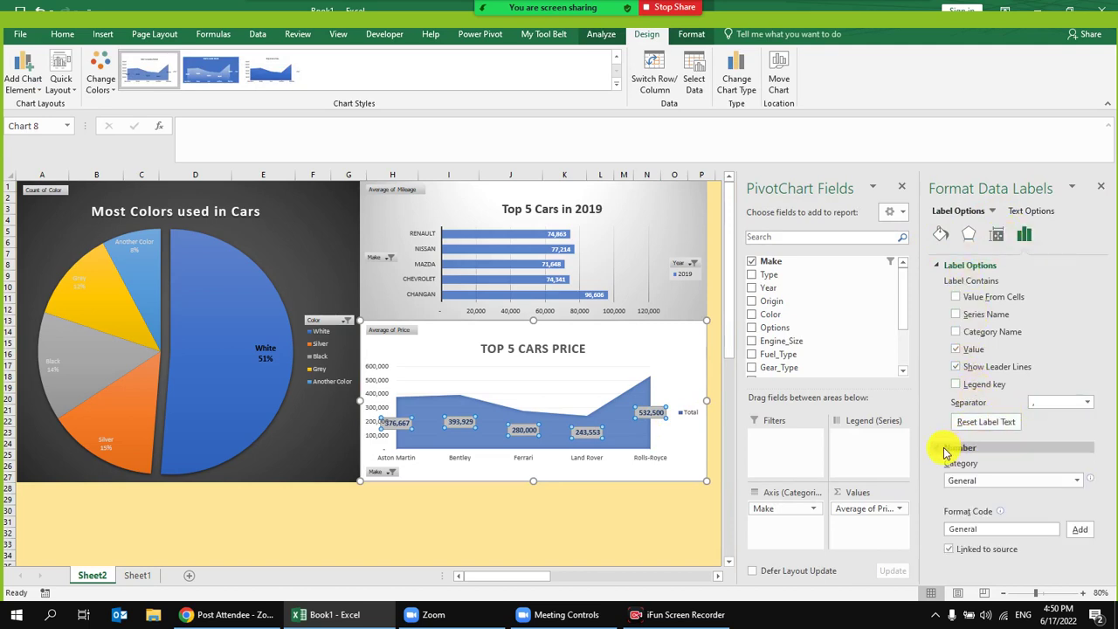
click(1090, 404)
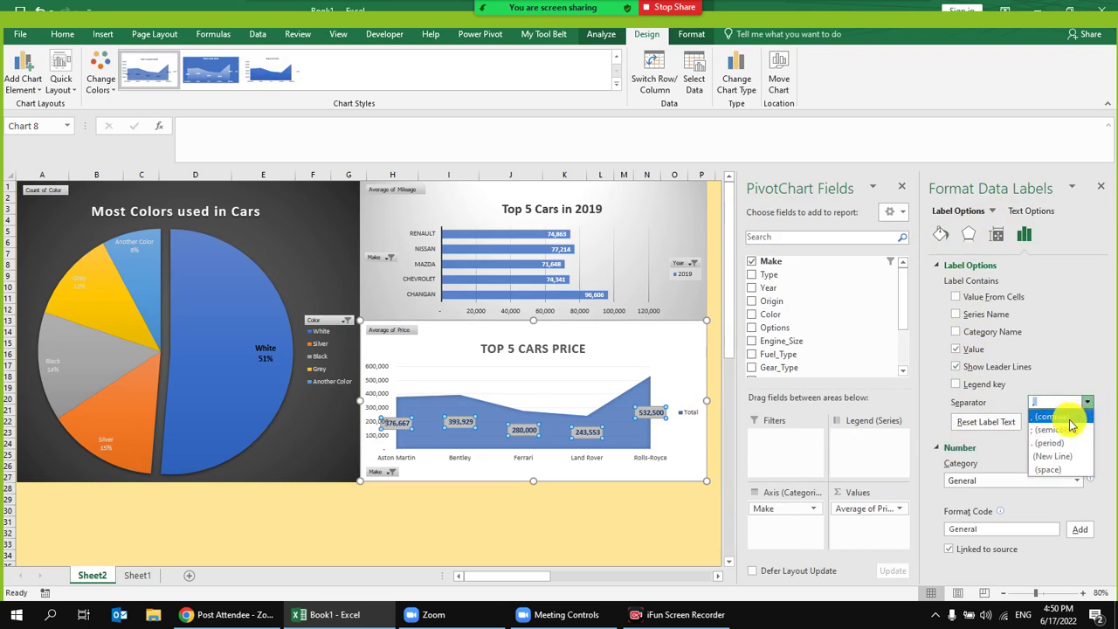
click(1057, 414)
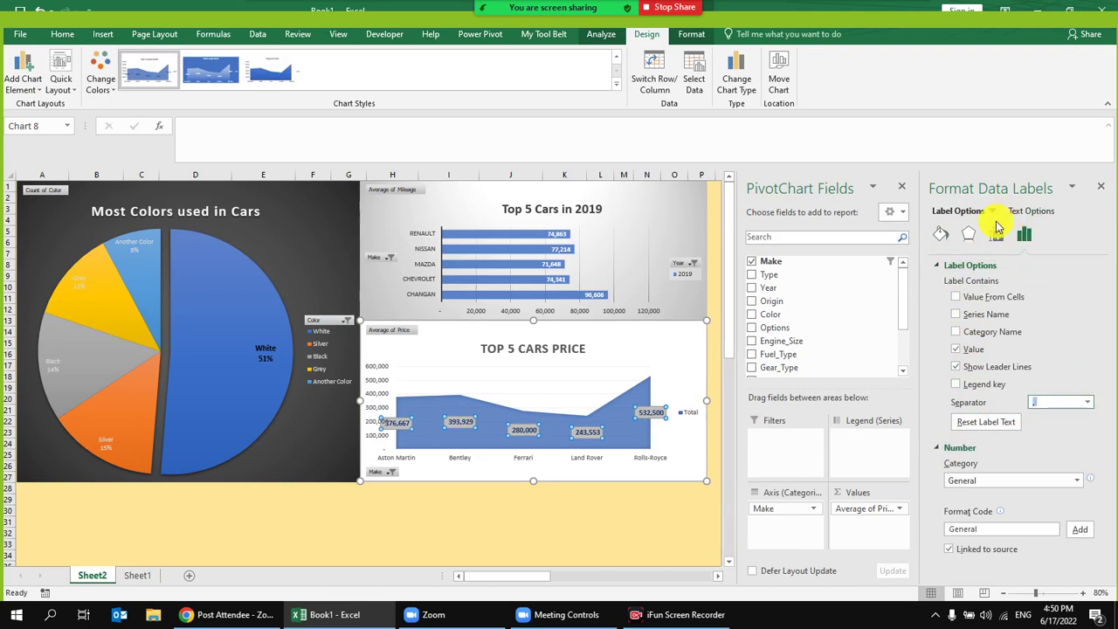
Step: Try to shift the Rolls-Royce data label sideways in the Top 5 Cars Price chart
click(970, 235)
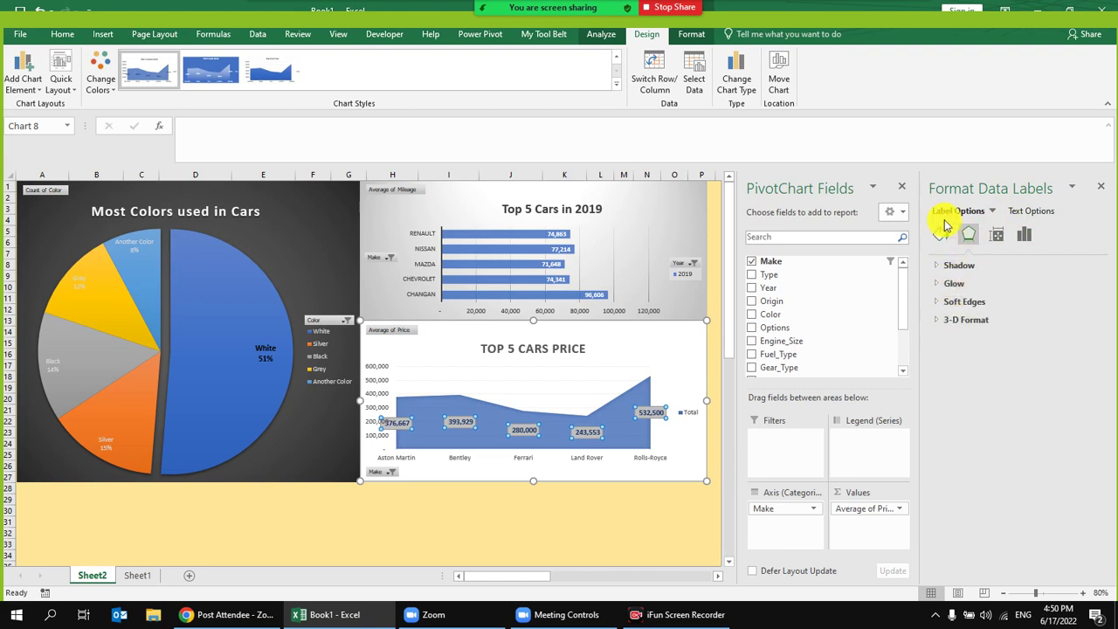
click(941, 234)
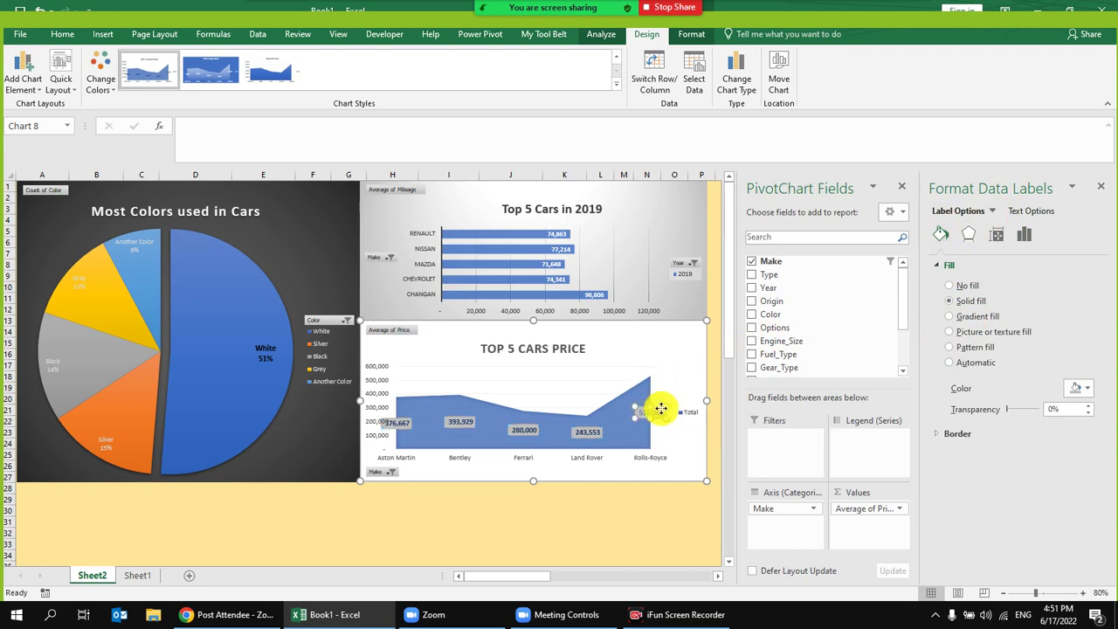
click(664, 453)
click(657, 406)
click(654, 411)
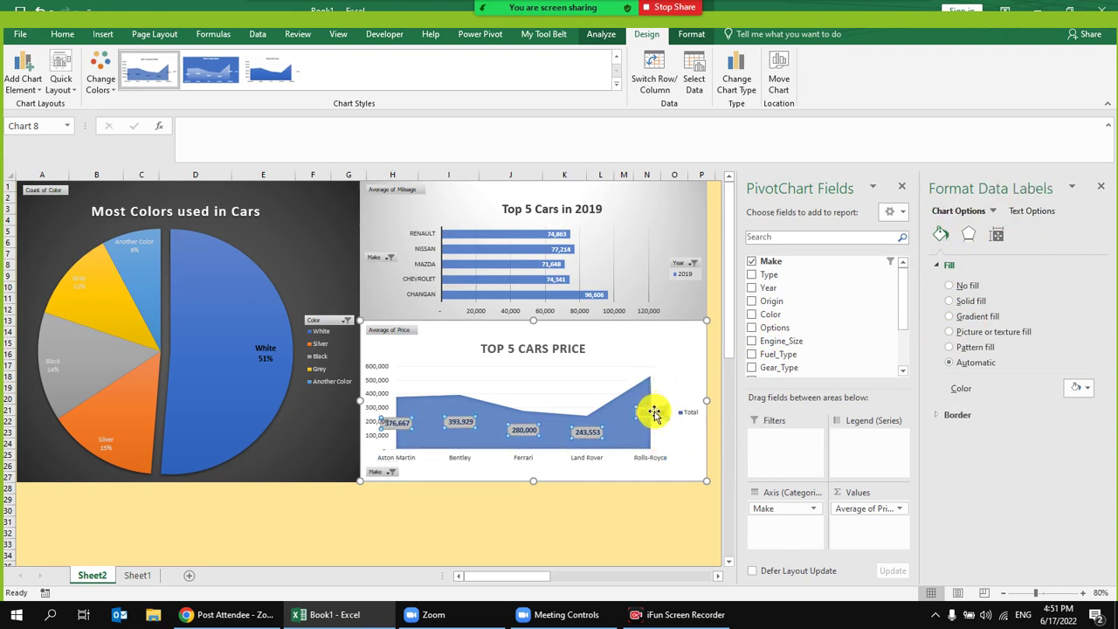
click(654, 407)
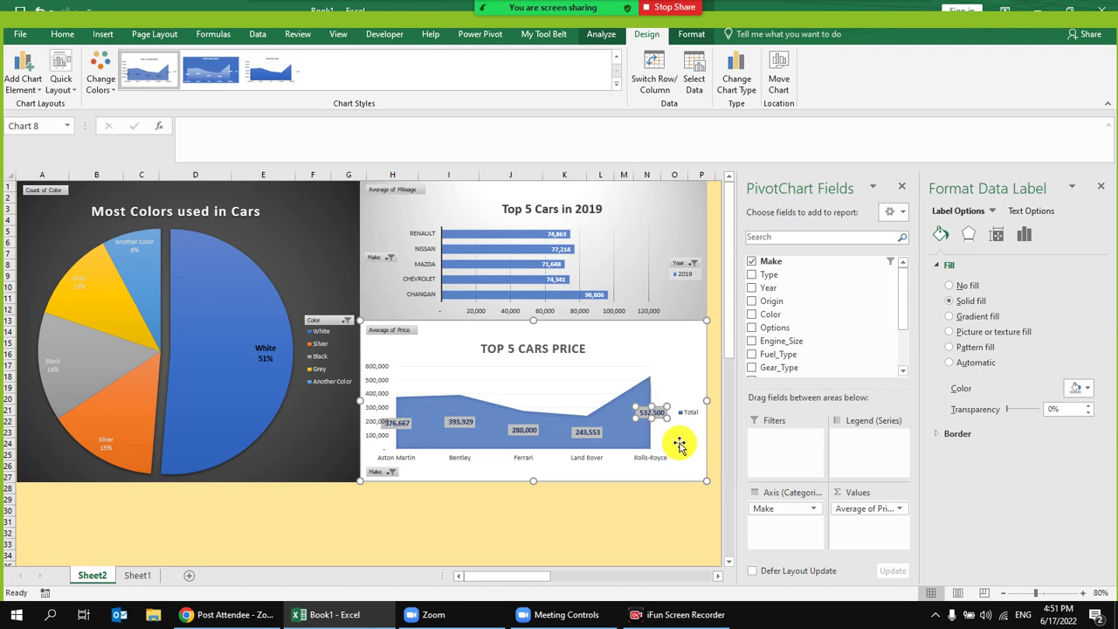
click(679, 444)
mouse_move(655, 409)
mouse_down()
mouse_move(621, 354)
mouse_move(667, 411)
mouse_up()
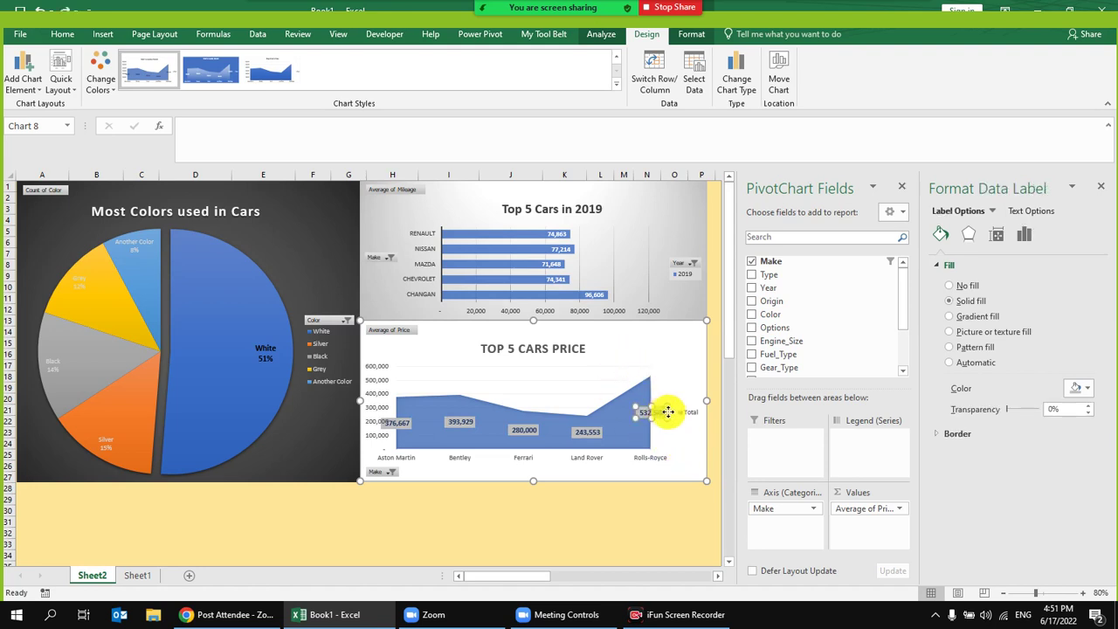
click(665, 422)
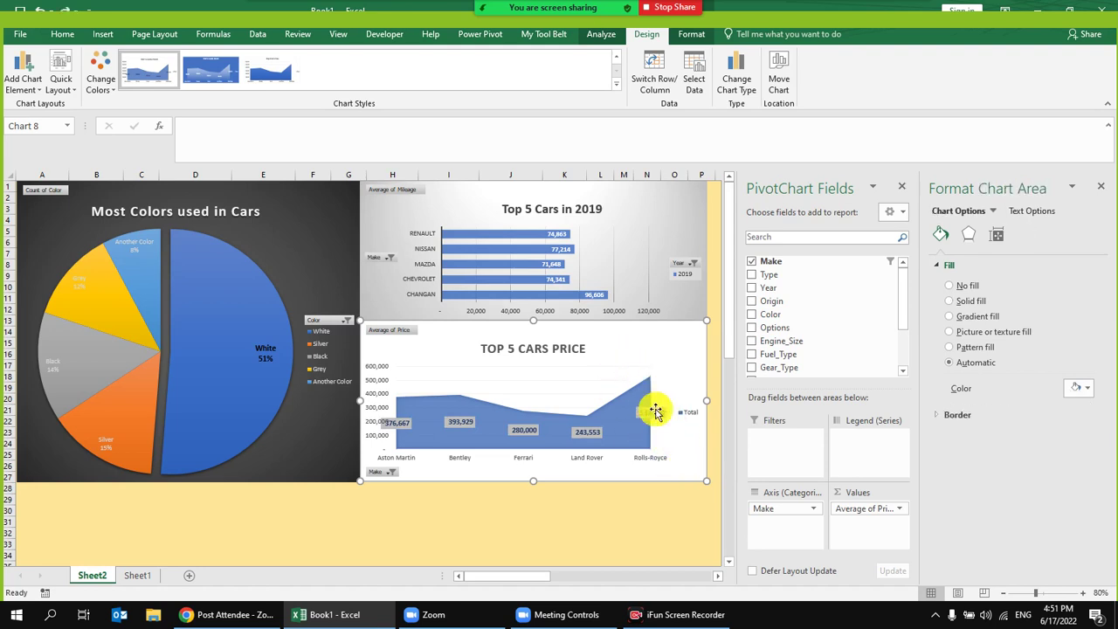
click(657, 409)
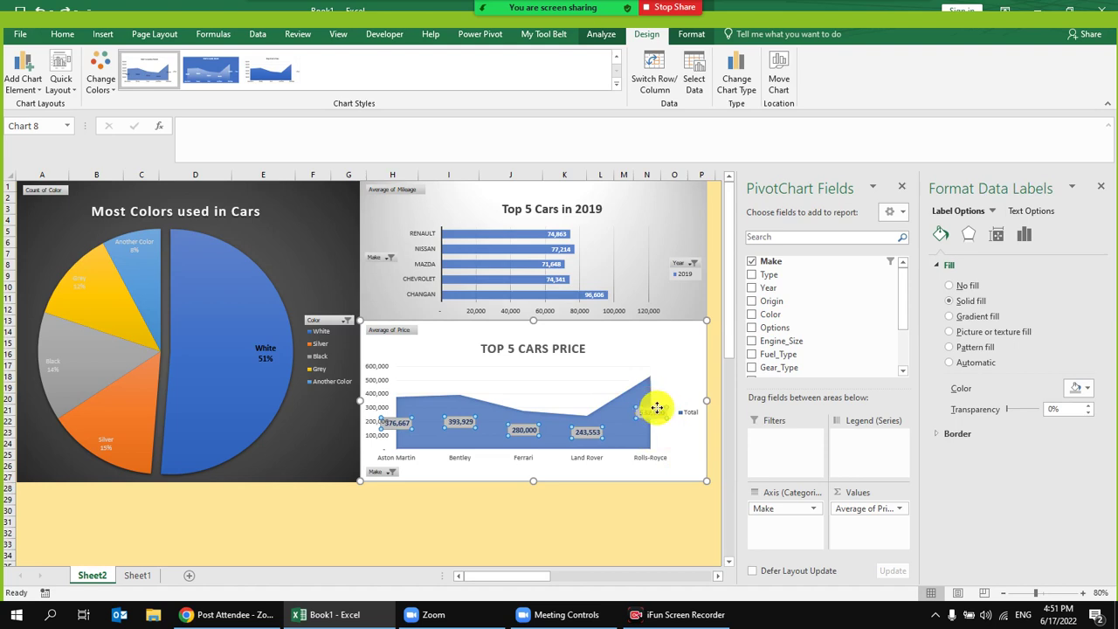
click(658, 388)
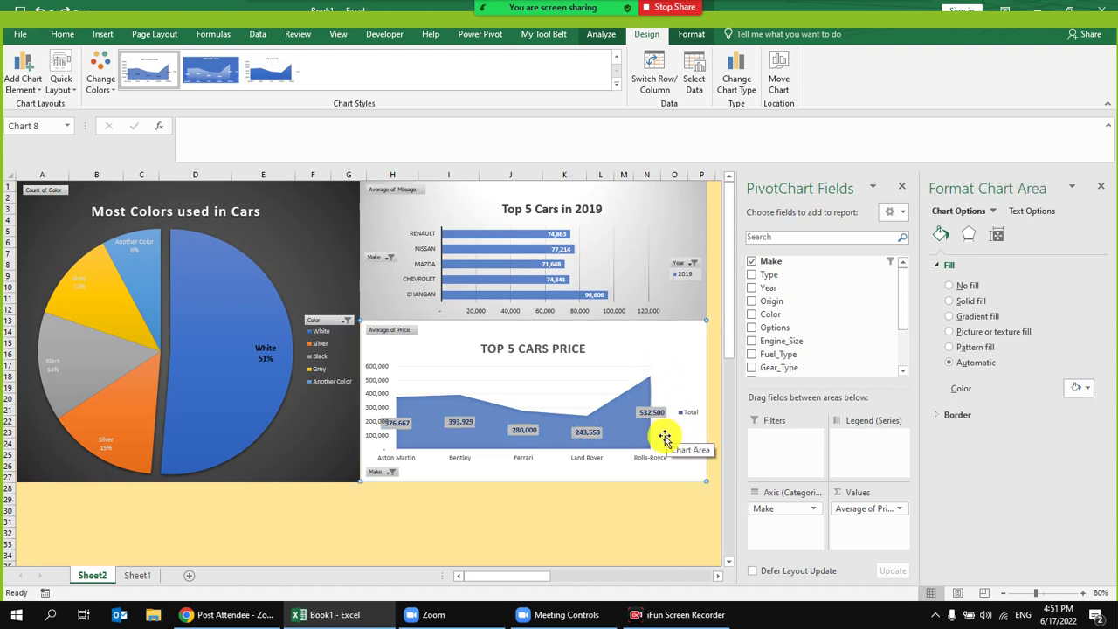
click(646, 402)
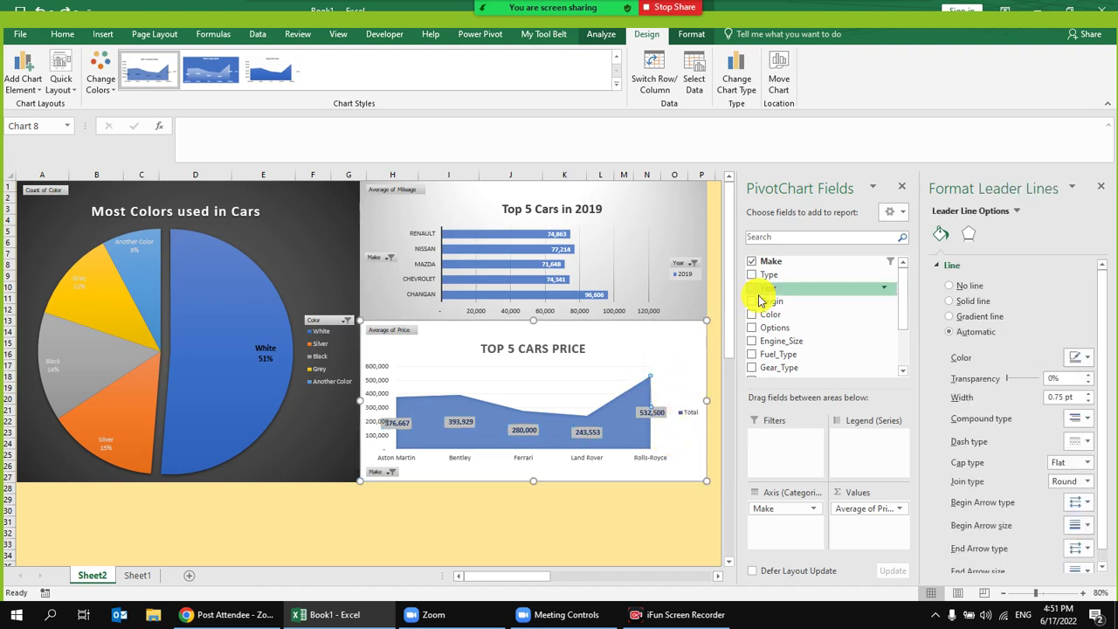
Step: Examine the size, effects and fill options of the price data labels and preview the available chart styles
click(652, 410)
click(997, 235)
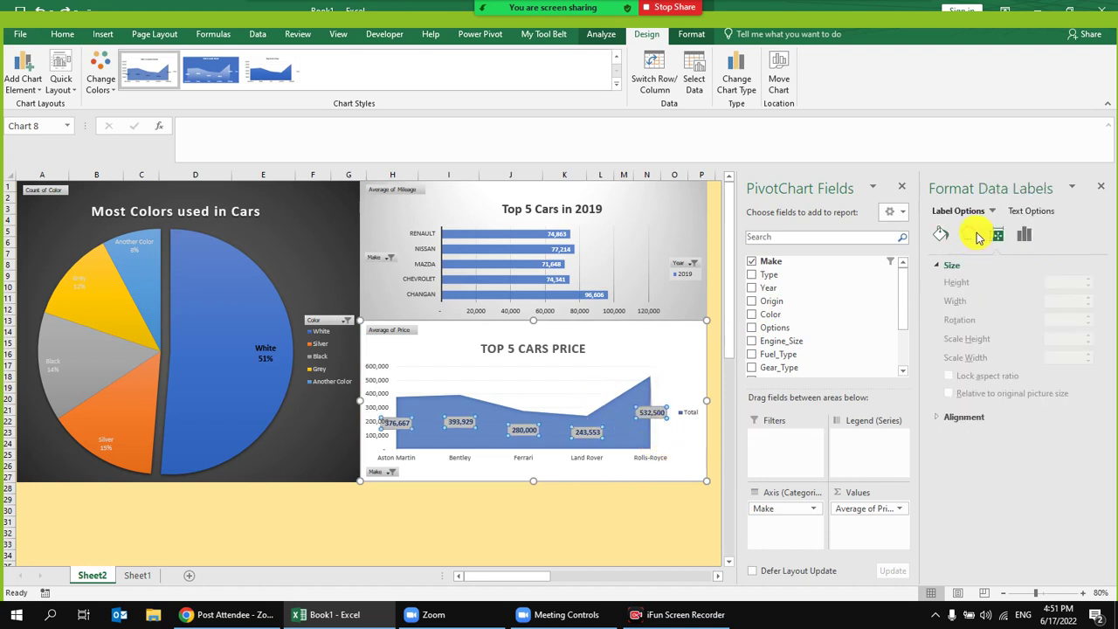
click(970, 234)
click(941, 234)
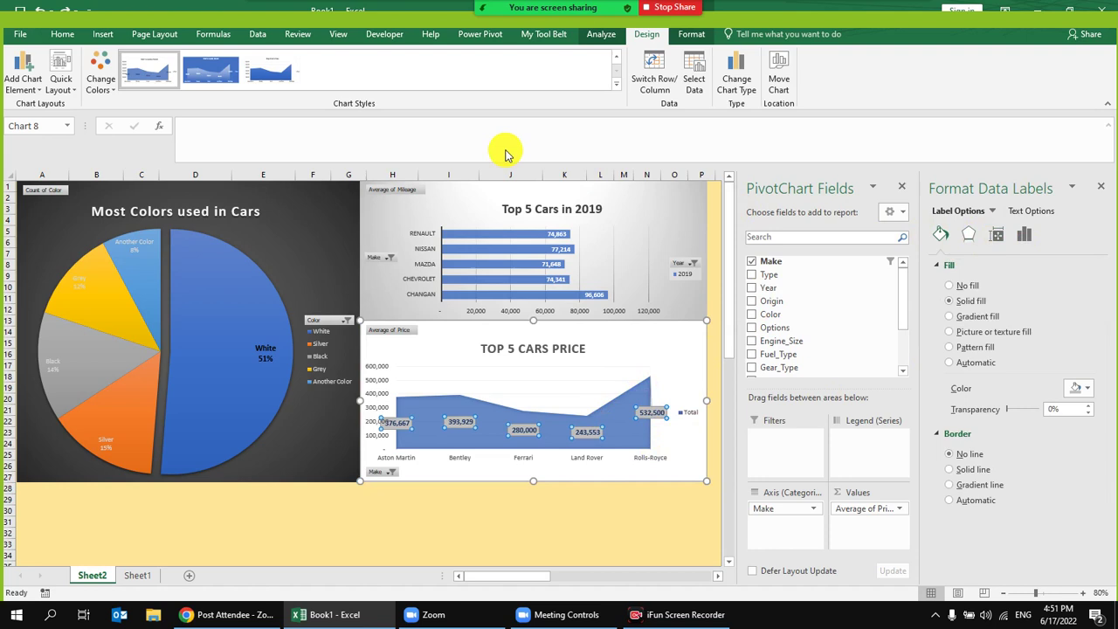
click(616, 84)
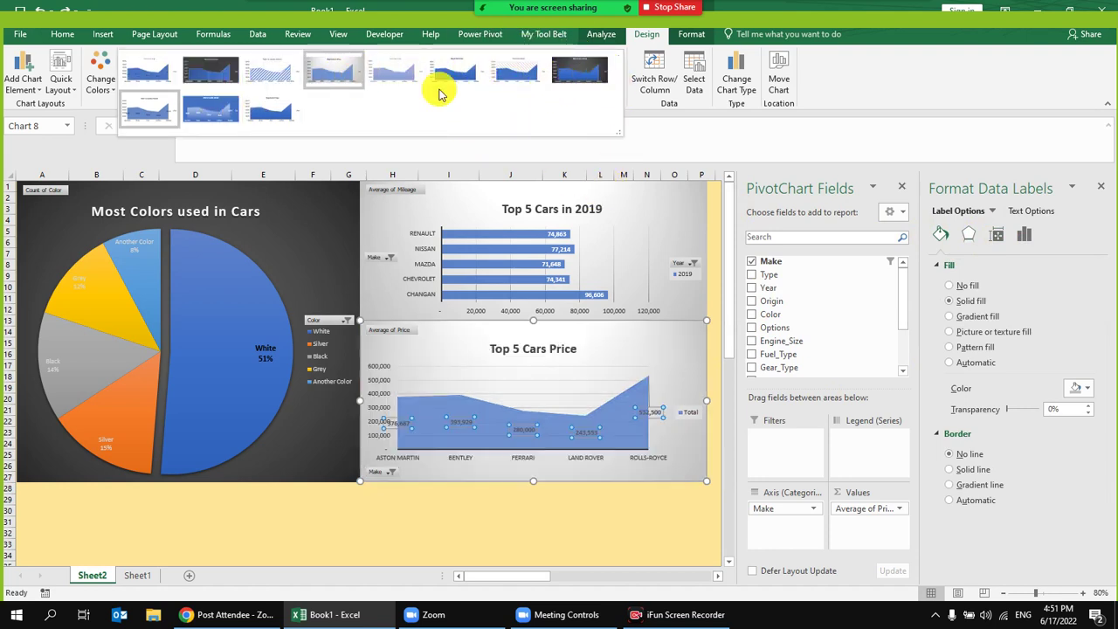
Step: Try a shadow with a distance of 22 pt on the data labels of the Top 5 Cars Price chart
click(968, 234)
click(969, 234)
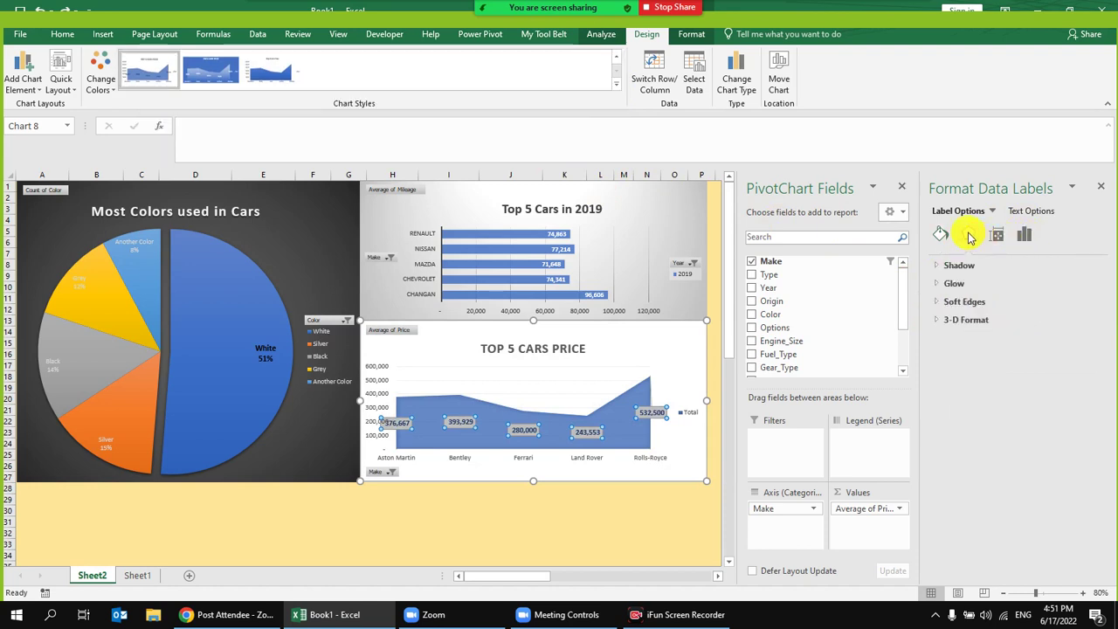
click(941, 266)
click(941, 267)
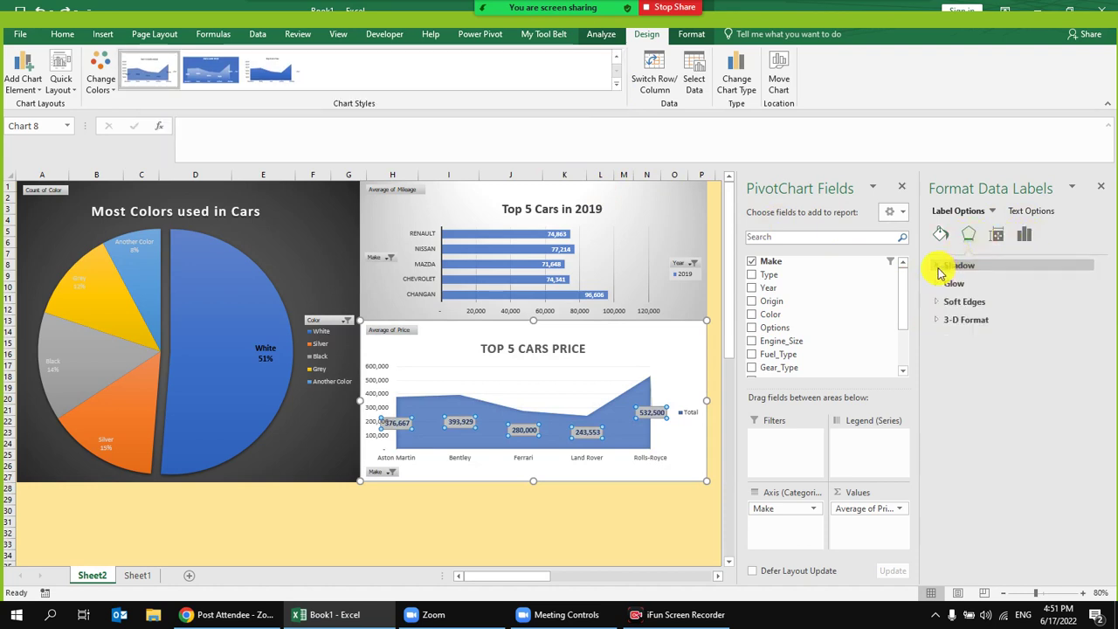
click(943, 267)
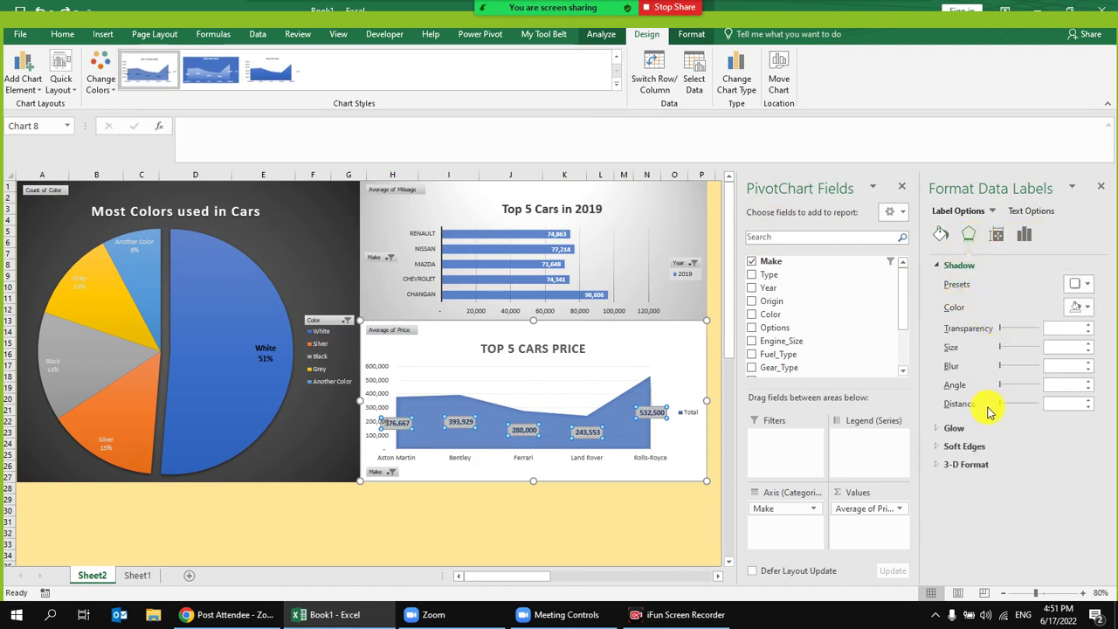
mouse_move(999, 405)
mouse_down()
mouse_move(1013, 407)
mouse_move(1005, 404)
mouse_up()
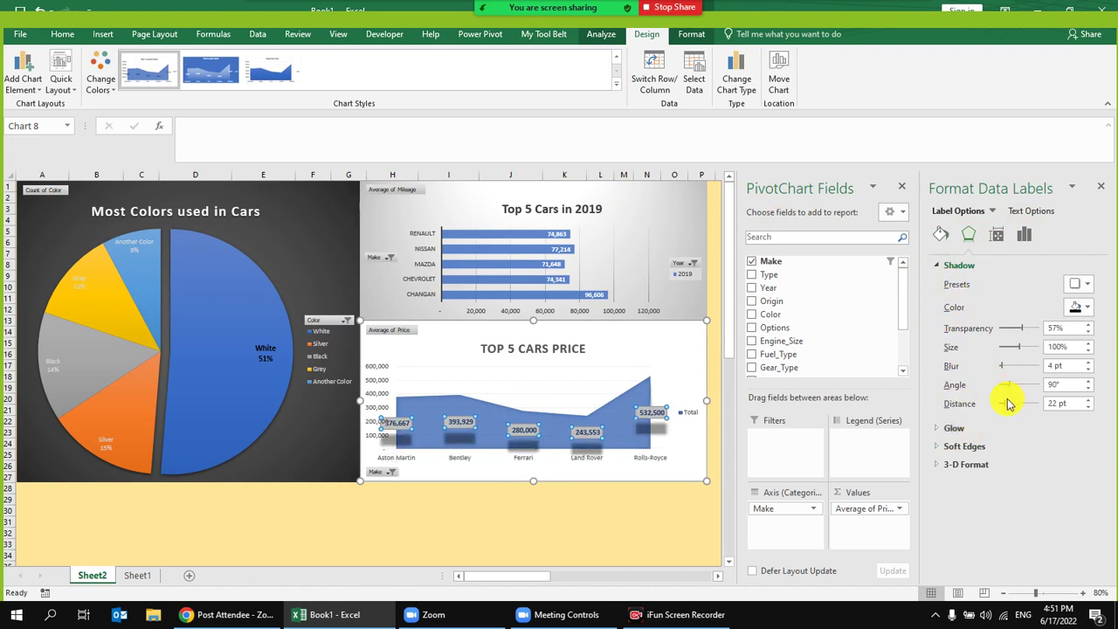
Step: Try out series name, category name and legend key in the price data labels, reverting each and closing the formatting options
click(996, 234)
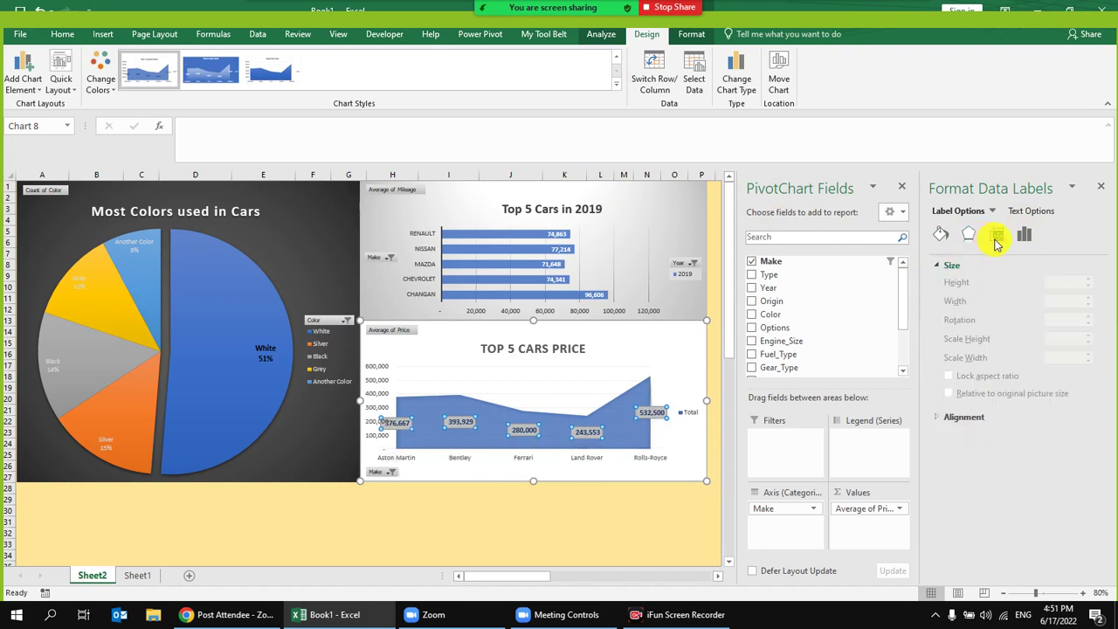
click(936, 267)
click(1026, 238)
click(939, 267)
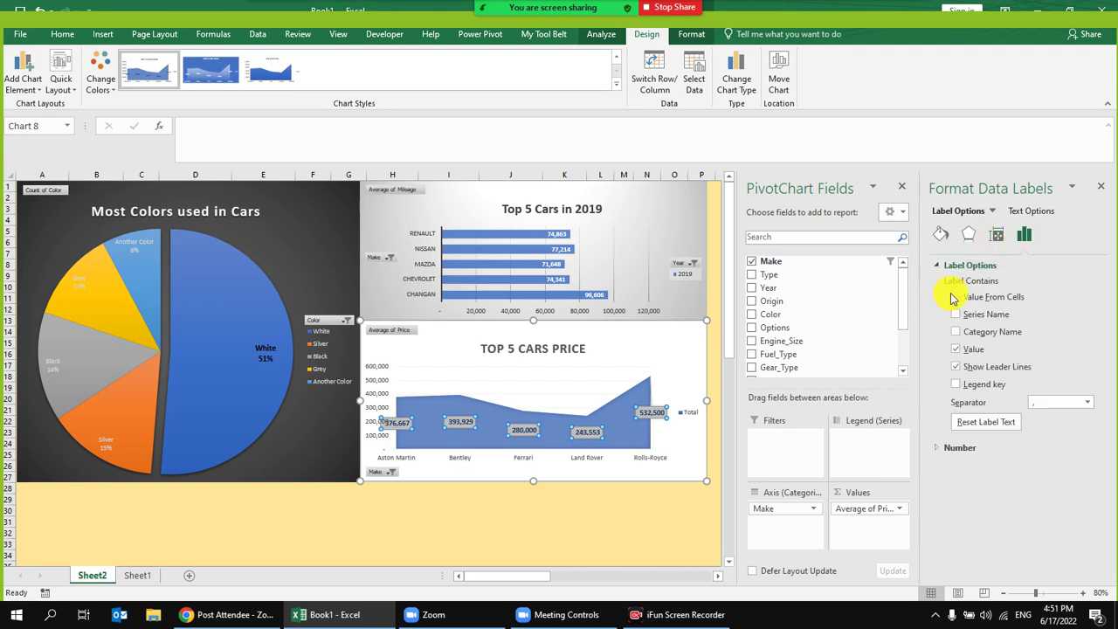
click(955, 297)
click(705, 305)
click(958, 315)
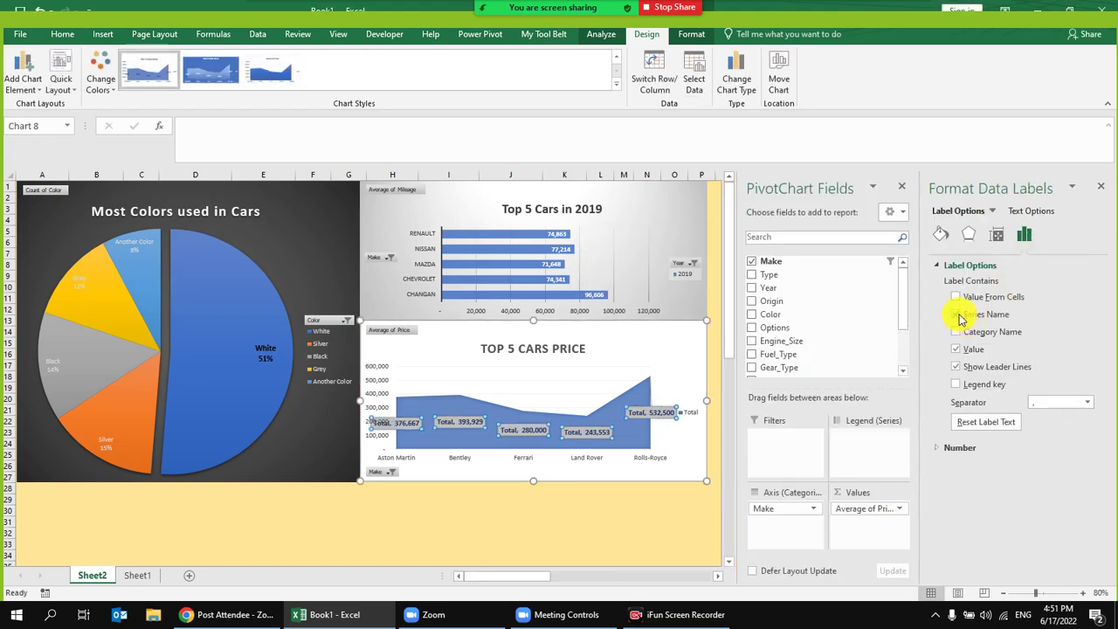
click(958, 316)
click(963, 332)
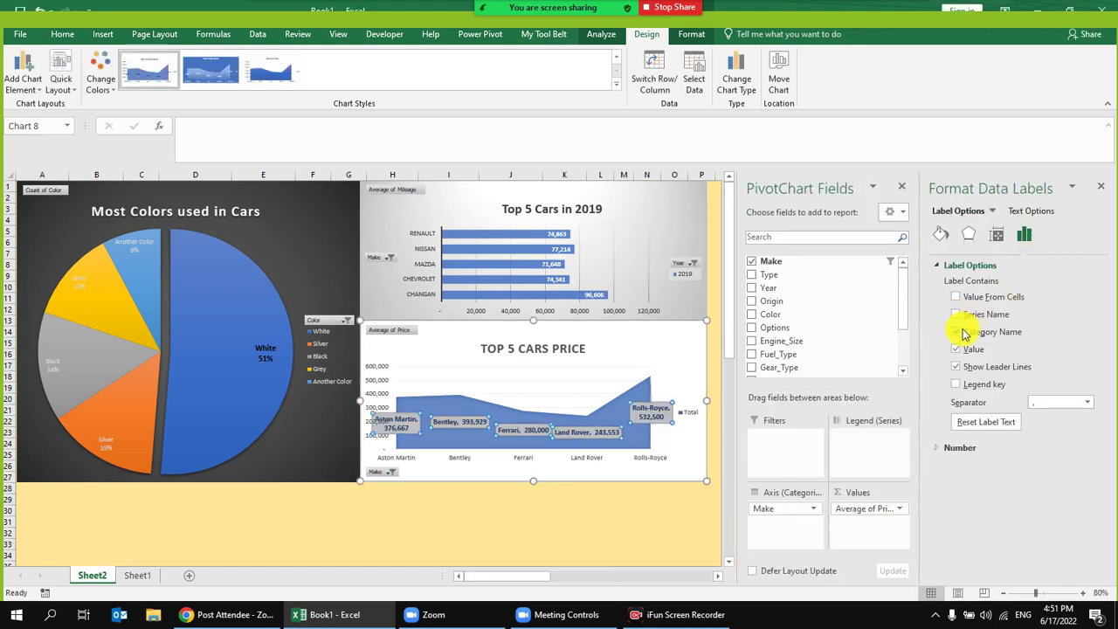
click(964, 335)
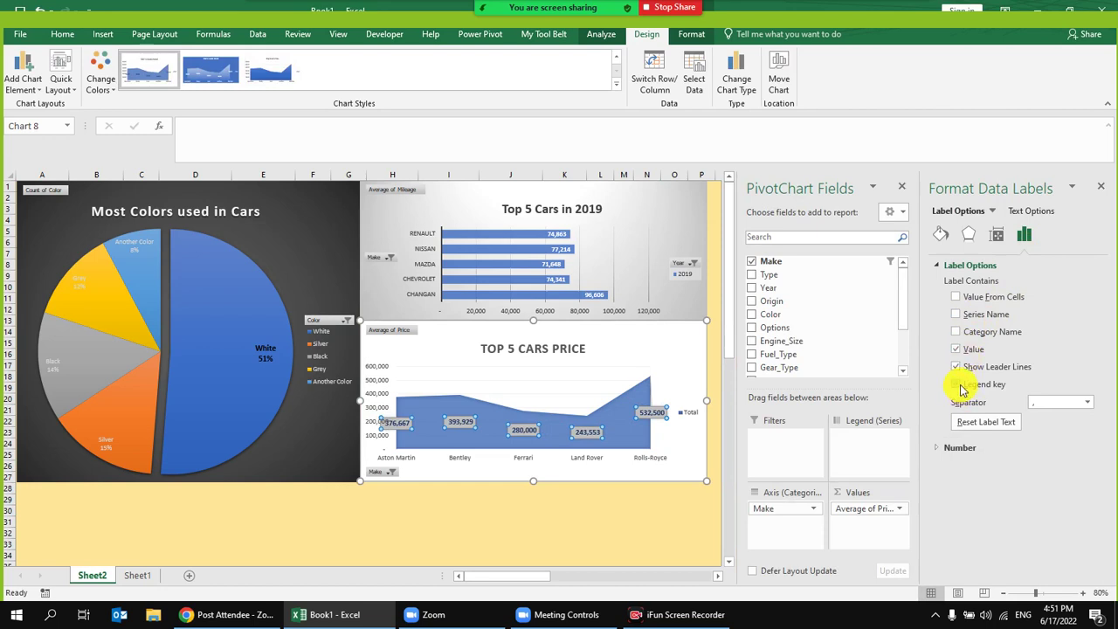
click(959, 385)
click(961, 388)
click(1098, 189)
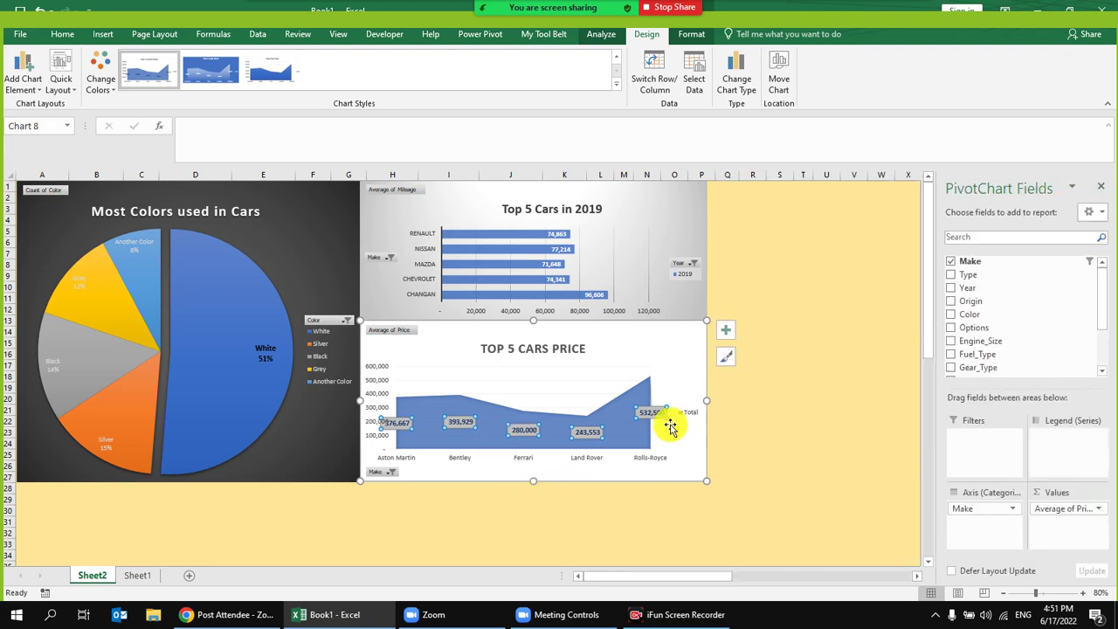
click(680, 442)
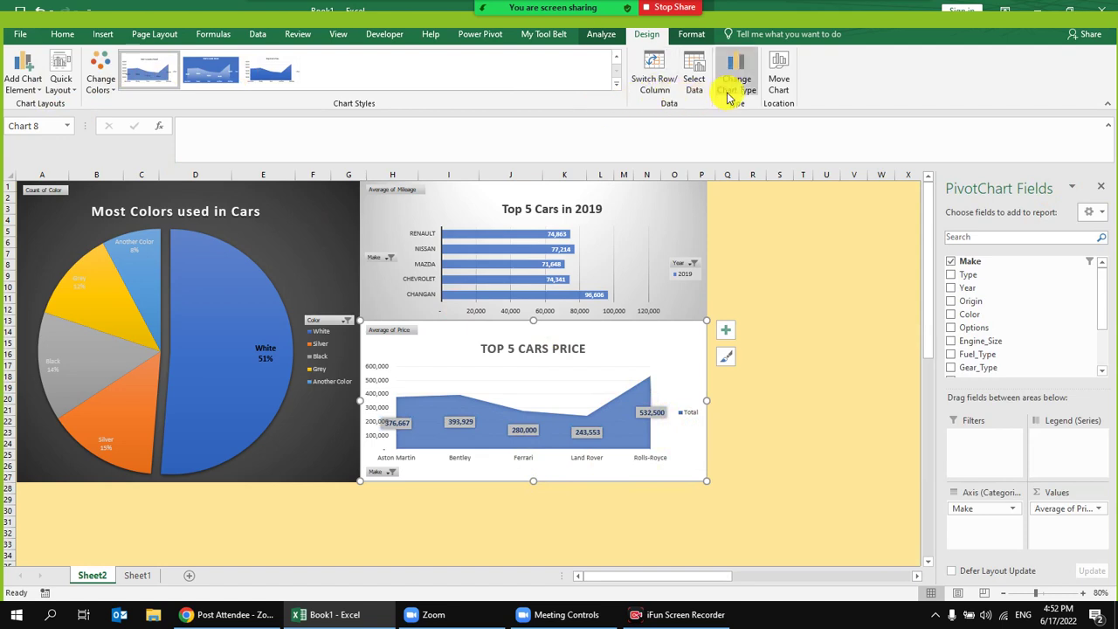
click(647, 410)
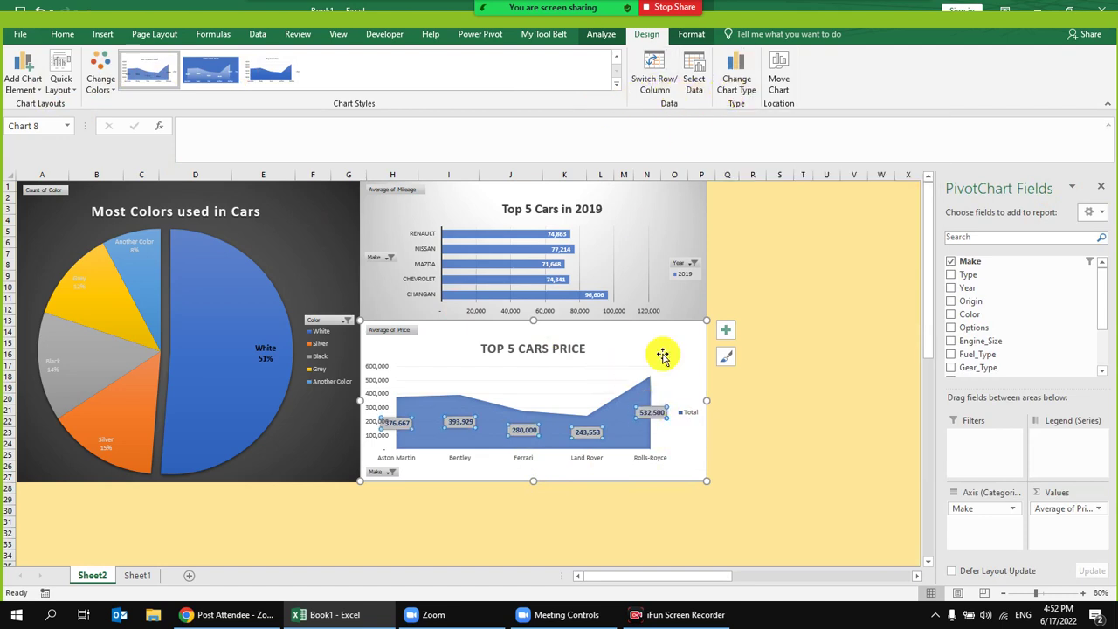
click(732, 88)
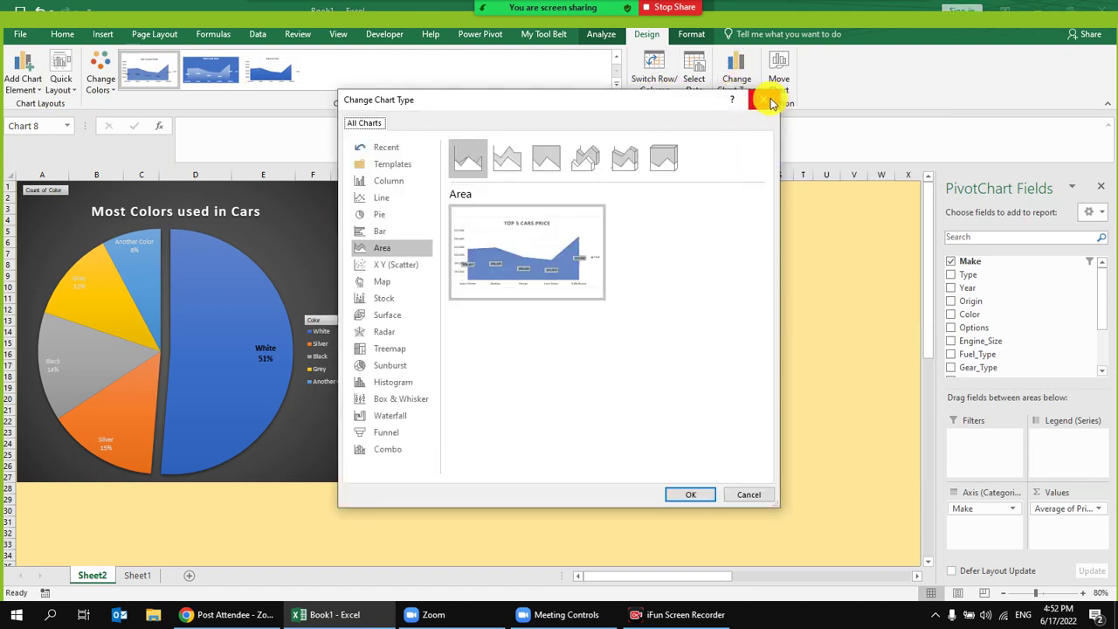
click(763, 99)
Step: Move the Aston Martin data label slightly right, clear of the value axis numbers in the Top 5 Cars Price chart
click(738, 411)
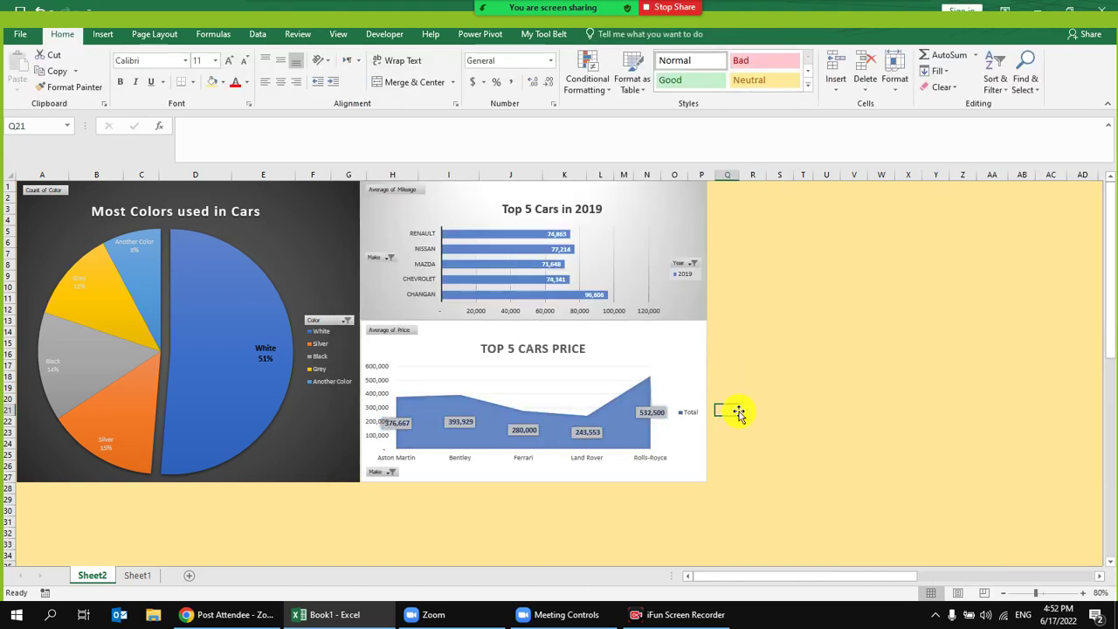
click(398, 421)
click(419, 475)
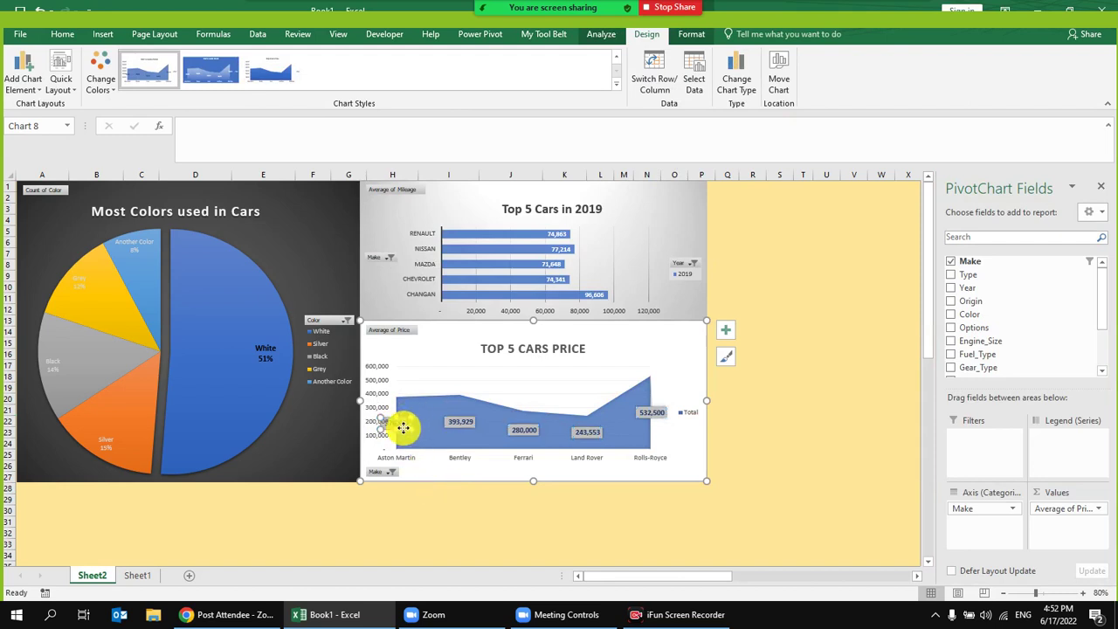
click(449, 521)
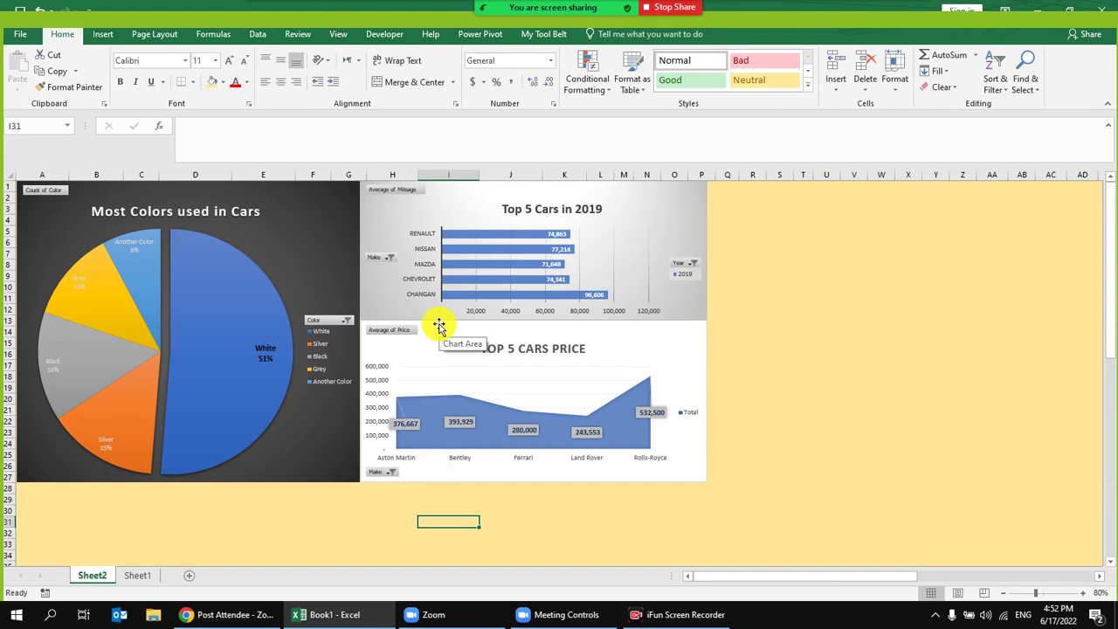
Step: Check the participant list of the Zoom meeting and close it
mouse_move(608, 8)
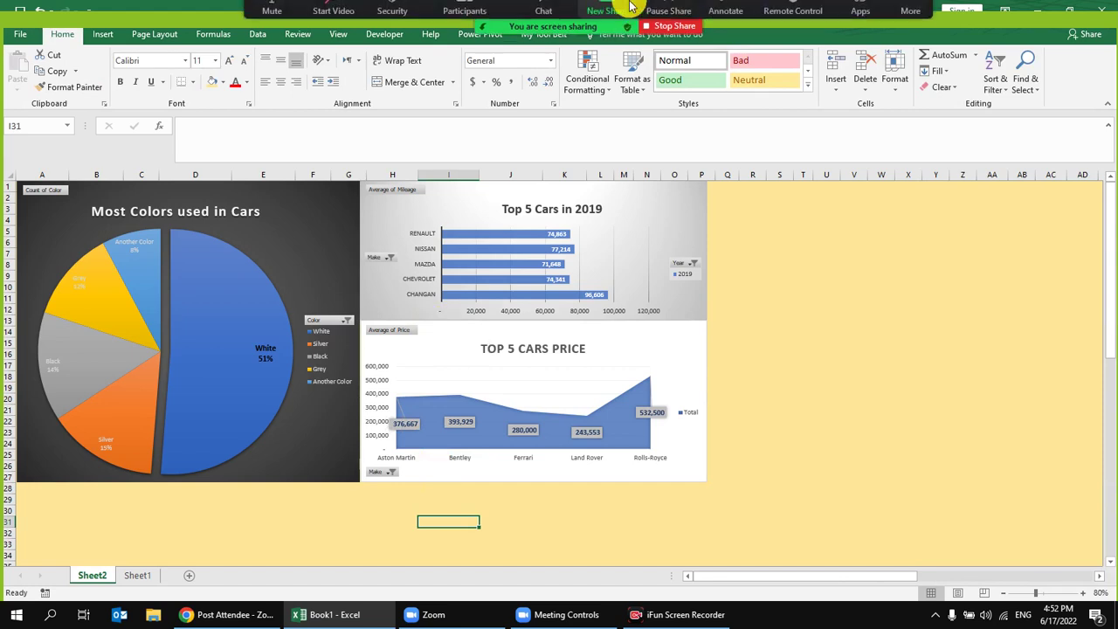
click(464, 19)
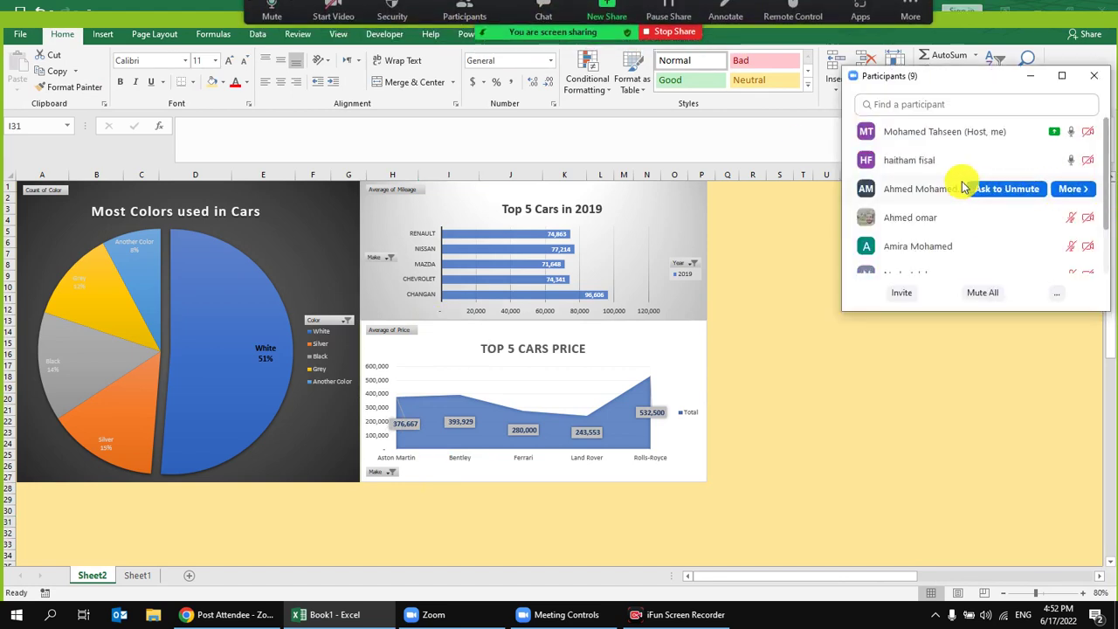
click(1093, 81)
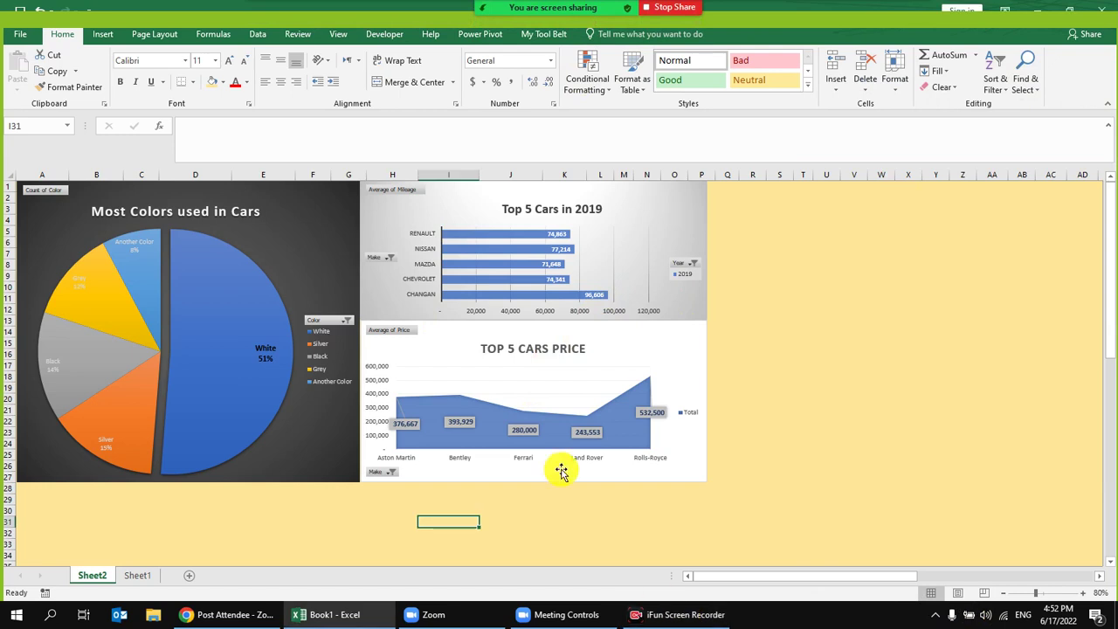
Step: Make all data labels of the Most Colors used in Cars pie chart bold and black
click(163, 236)
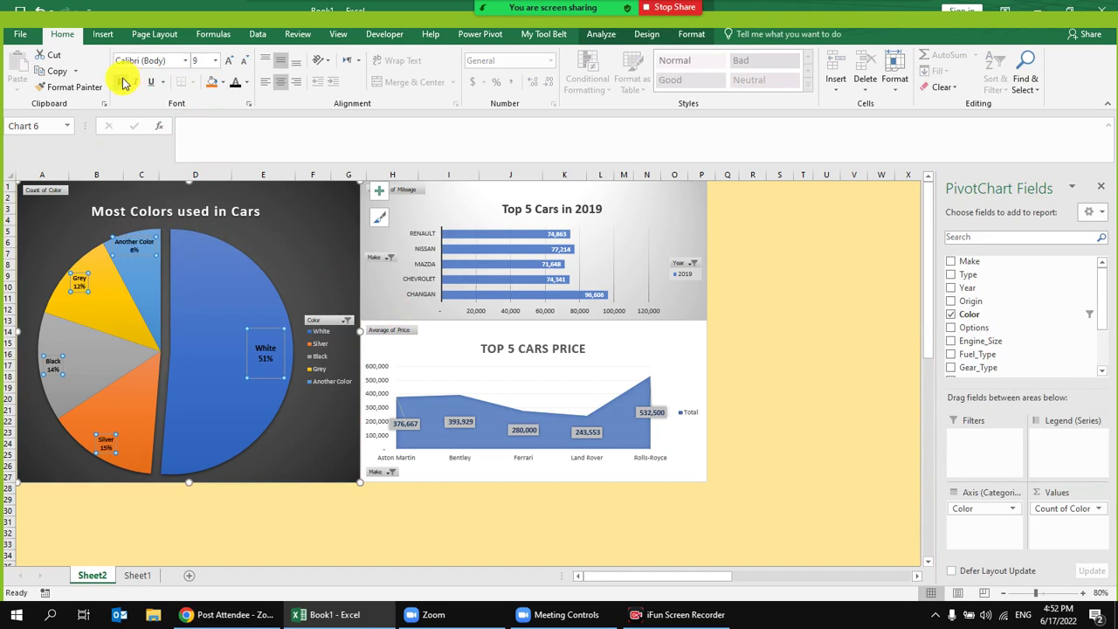
click(651, 201)
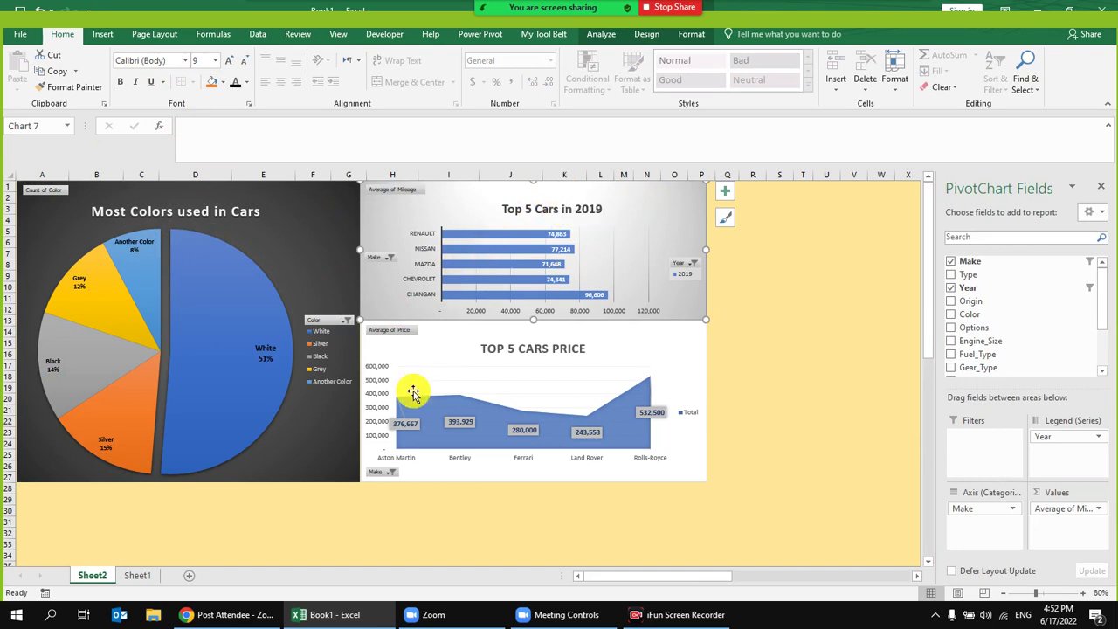
Step: Stretch the Most Colors used in Cars pie chart downward so it ends at row 30
click(284, 476)
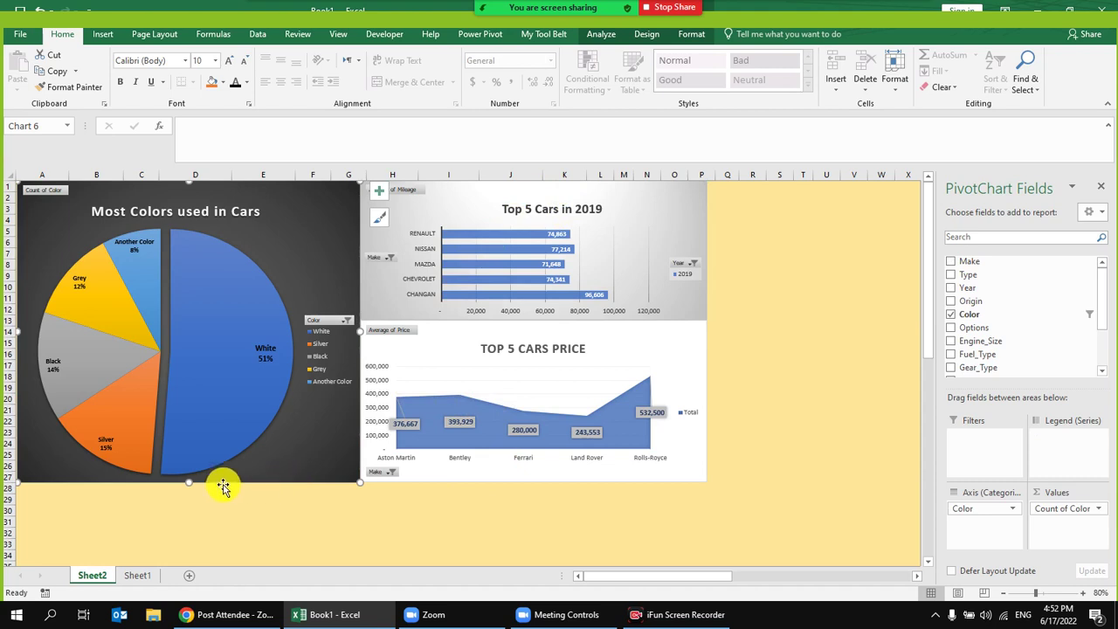
drag(191, 482, 194, 513)
click(442, 472)
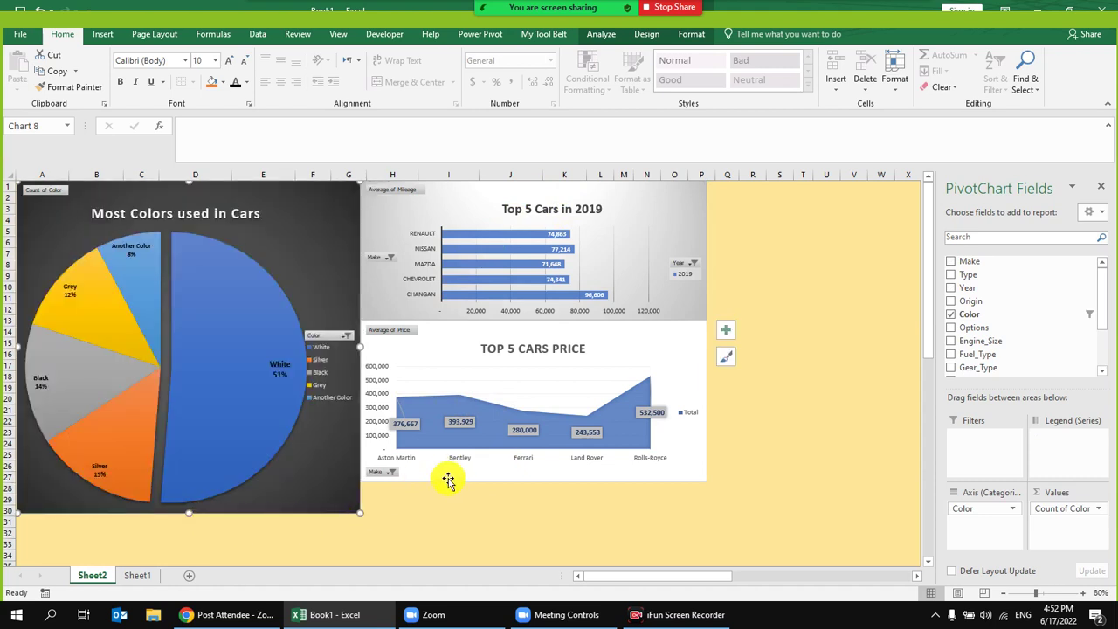
Step: Enlarge the Top 5 Cars Price chart and move it down to end at row 30, then stretch the Top 5 Cars in 2019 chart downward
drag(536, 482, 537, 495)
drag(612, 332, 608, 350)
click(620, 199)
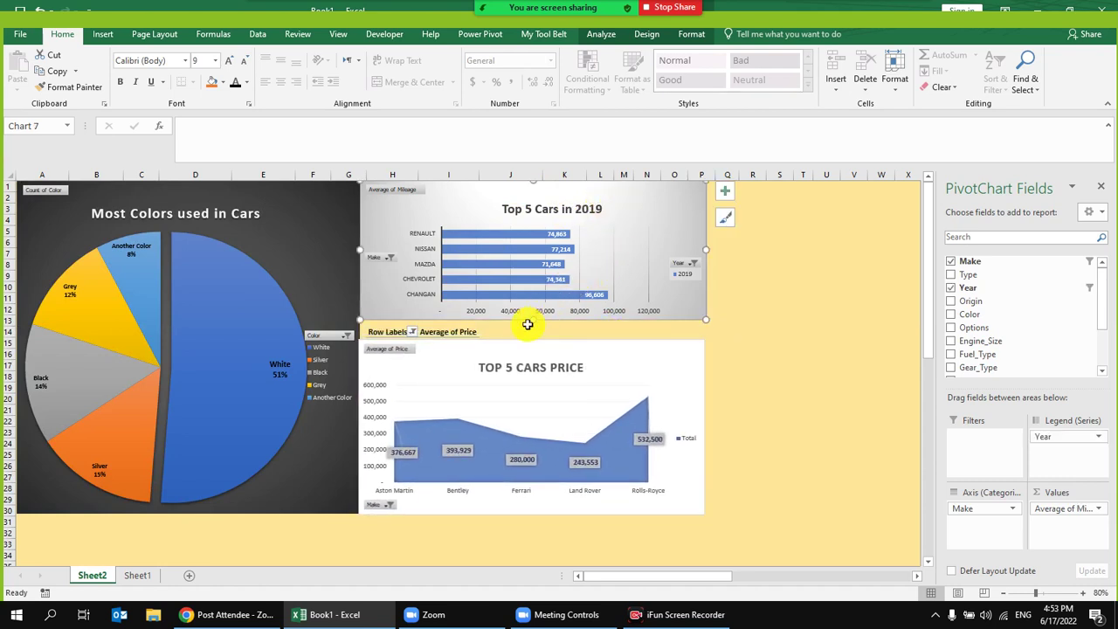
drag(536, 321, 534, 337)
Step: Raise the upper edge of the Top 5 Cars Price chart to meet the Top 5 Cars in 2019 chart
click(593, 350)
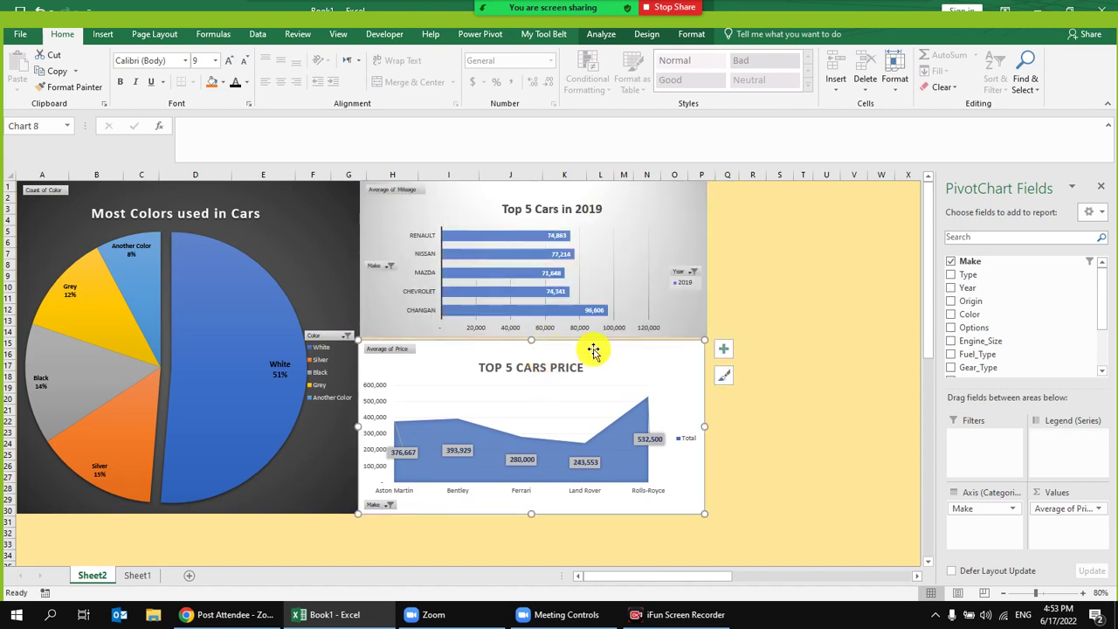
double_click(531, 339)
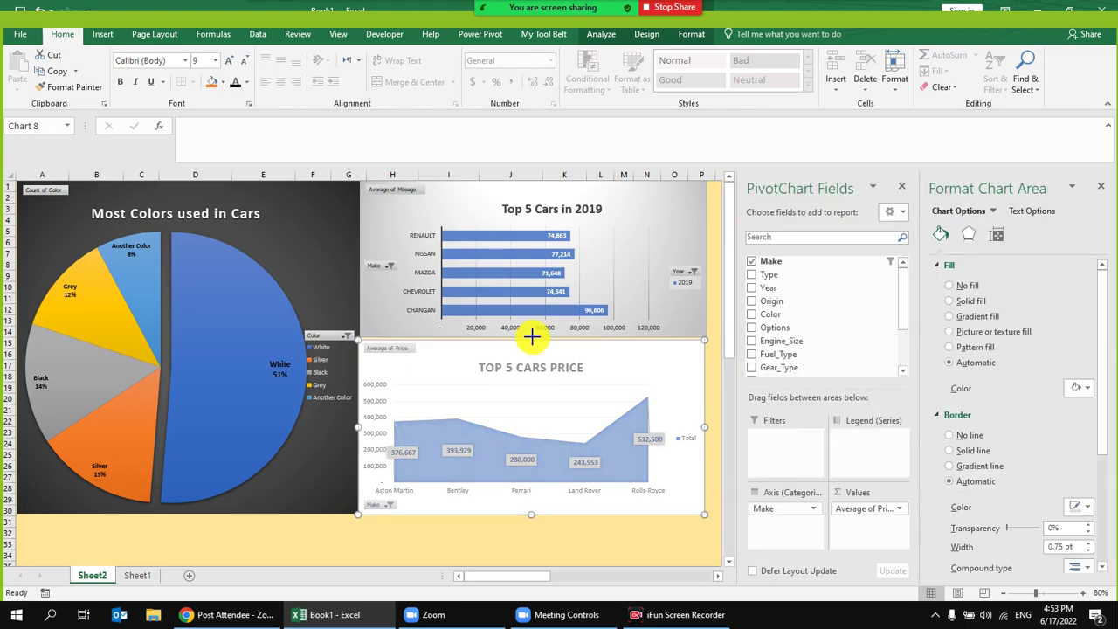
click(709, 344)
click(696, 353)
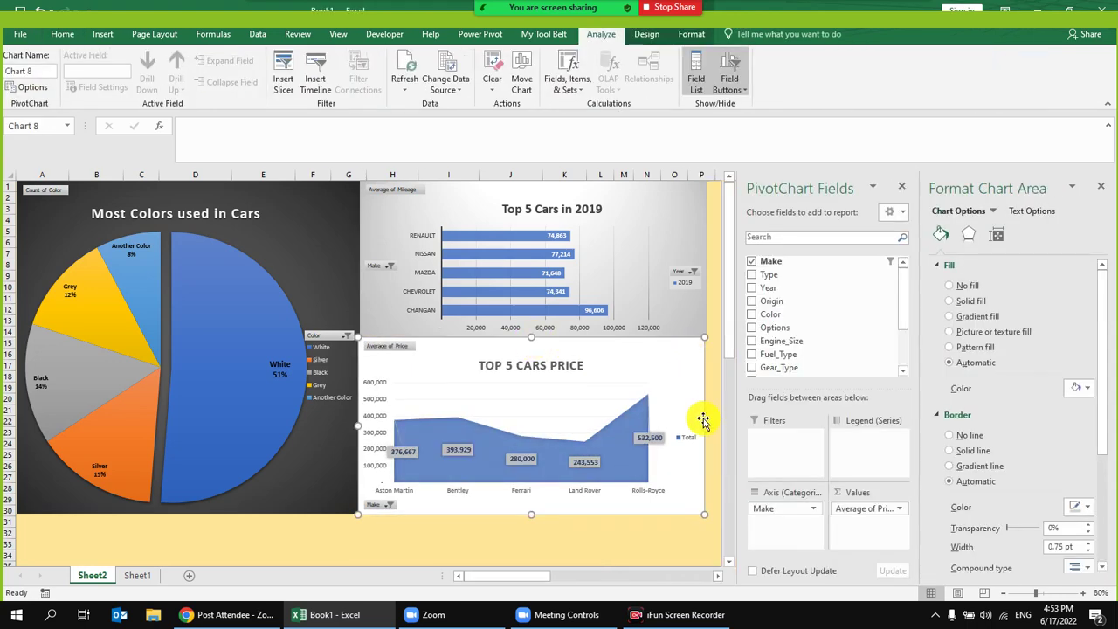
Step: Align the Top 5 Cars Price chart's side edges with the Top 5 Cars in 2019 chart and the pie chart
drag(705, 424, 709, 423)
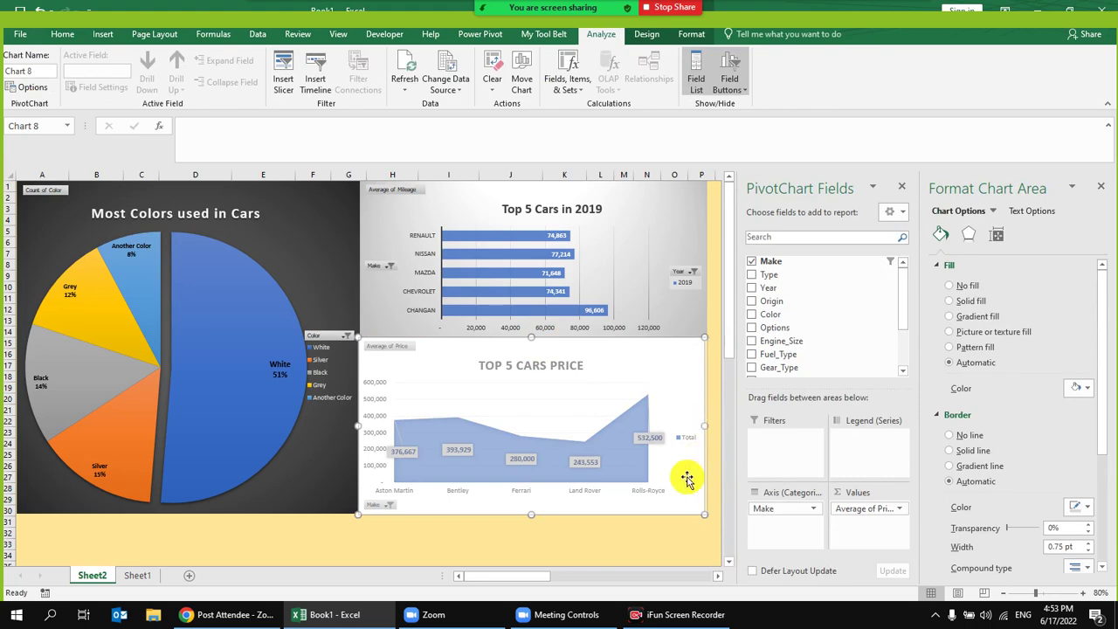
drag(687, 478, 688, 485)
click(701, 543)
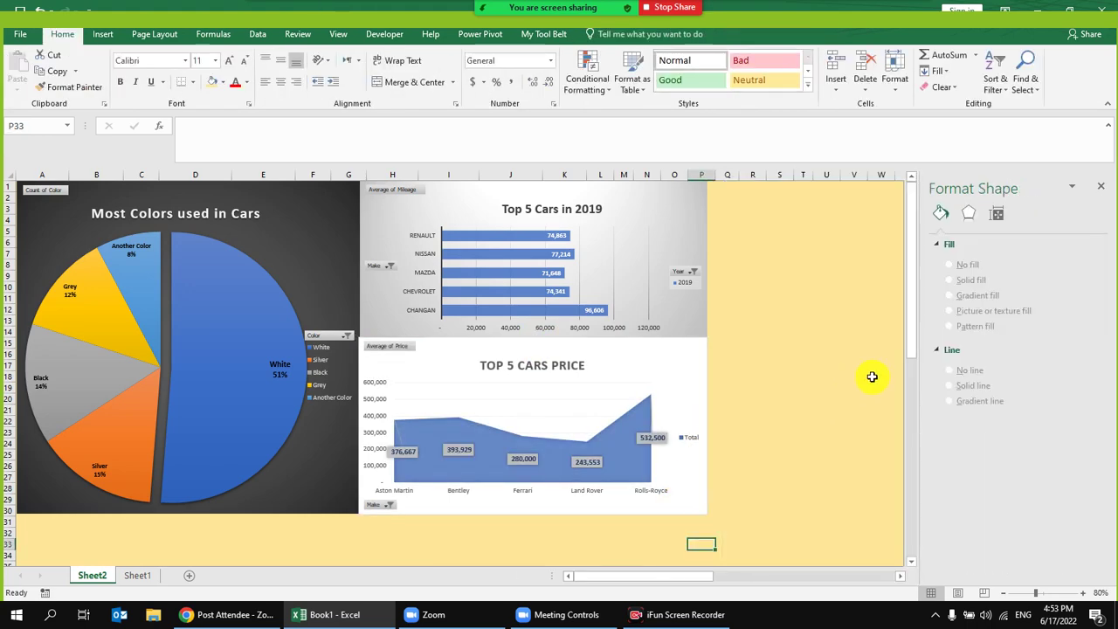
click(599, 343)
drag(599, 342, 601, 342)
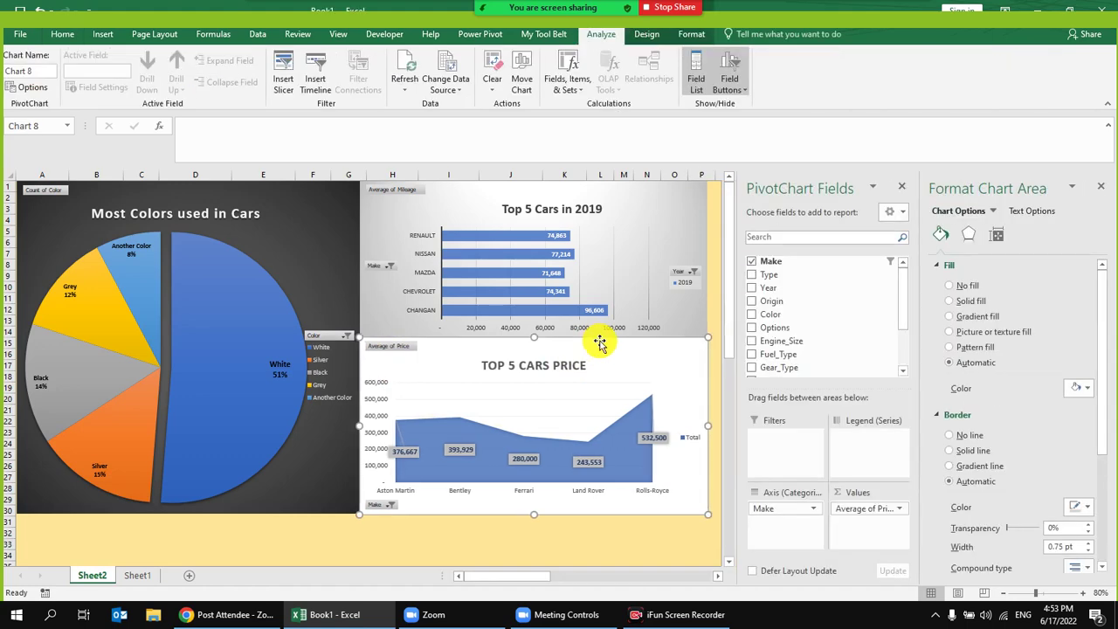
click(715, 381)
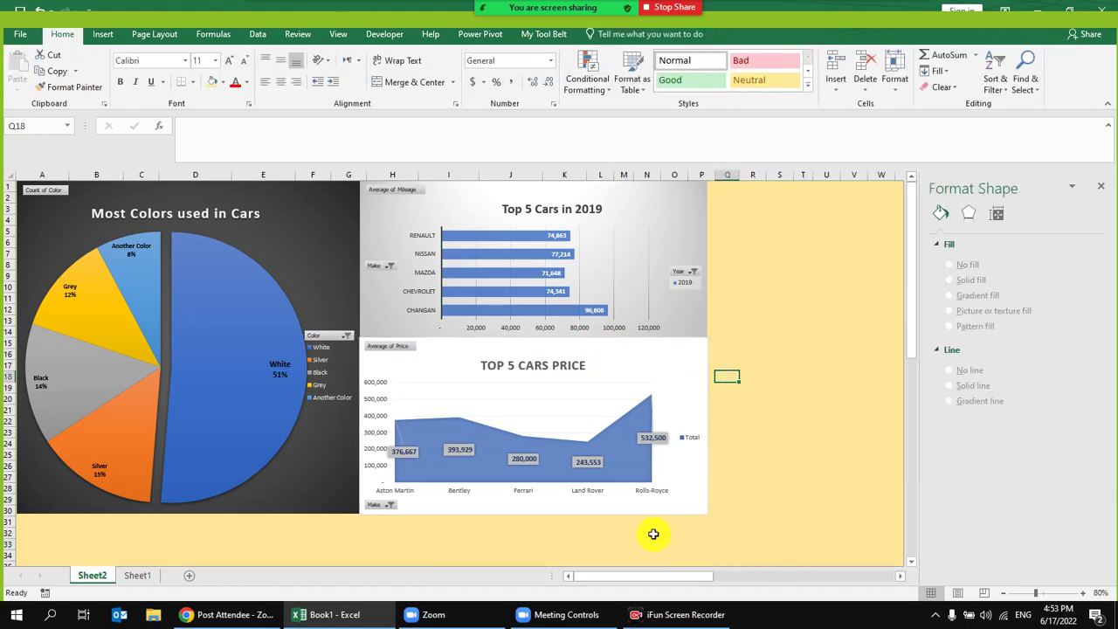
click(693, 379)
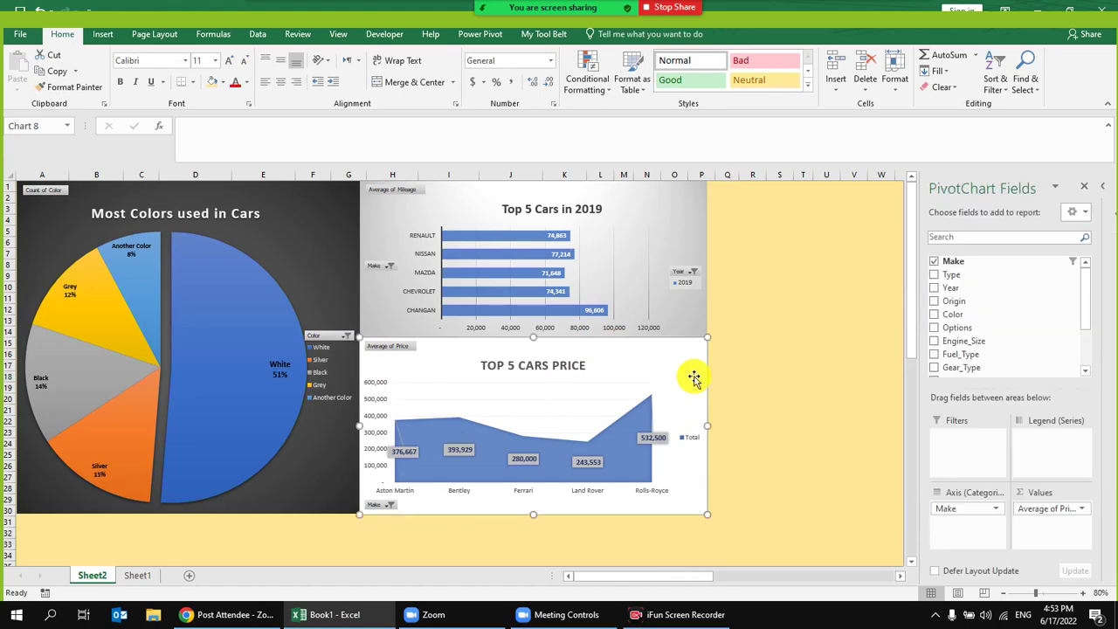
click(648, 554)
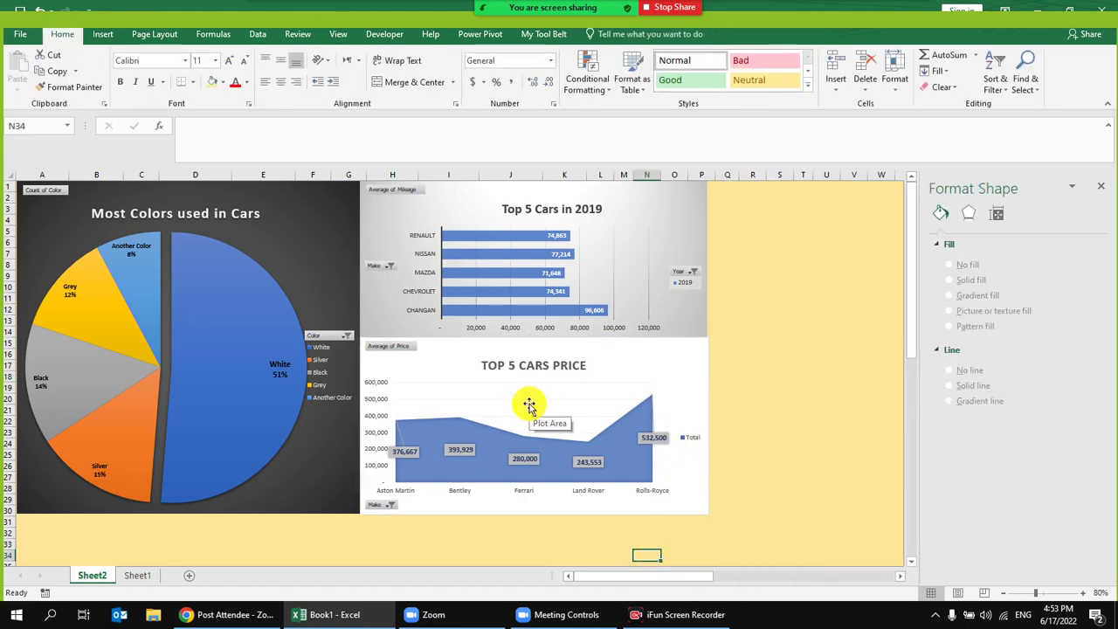
click(494, 194)
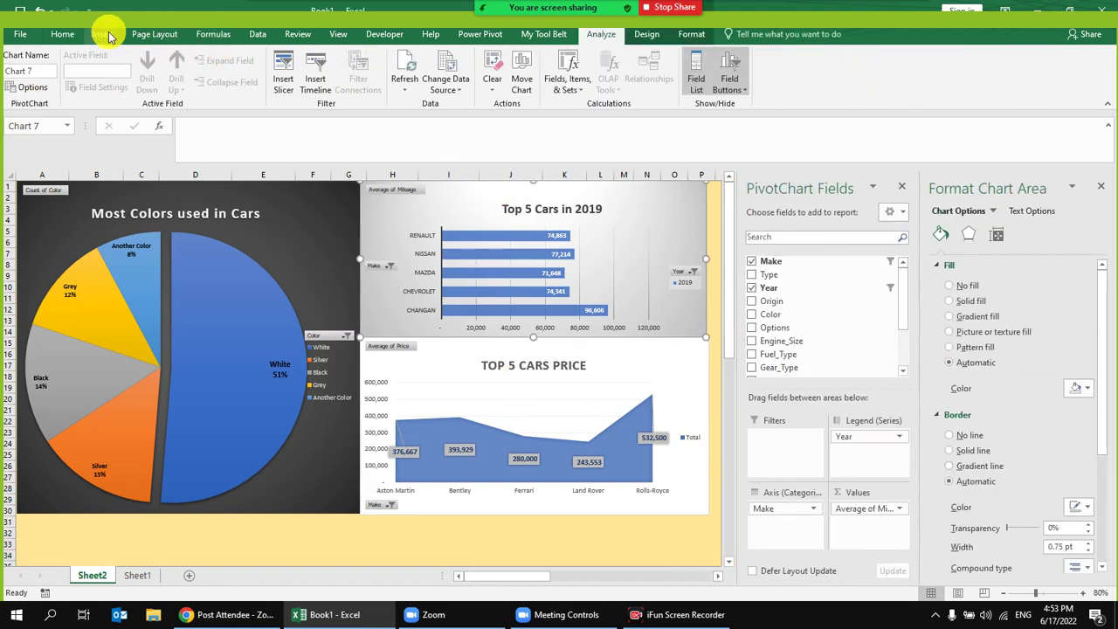
click(291, 77)
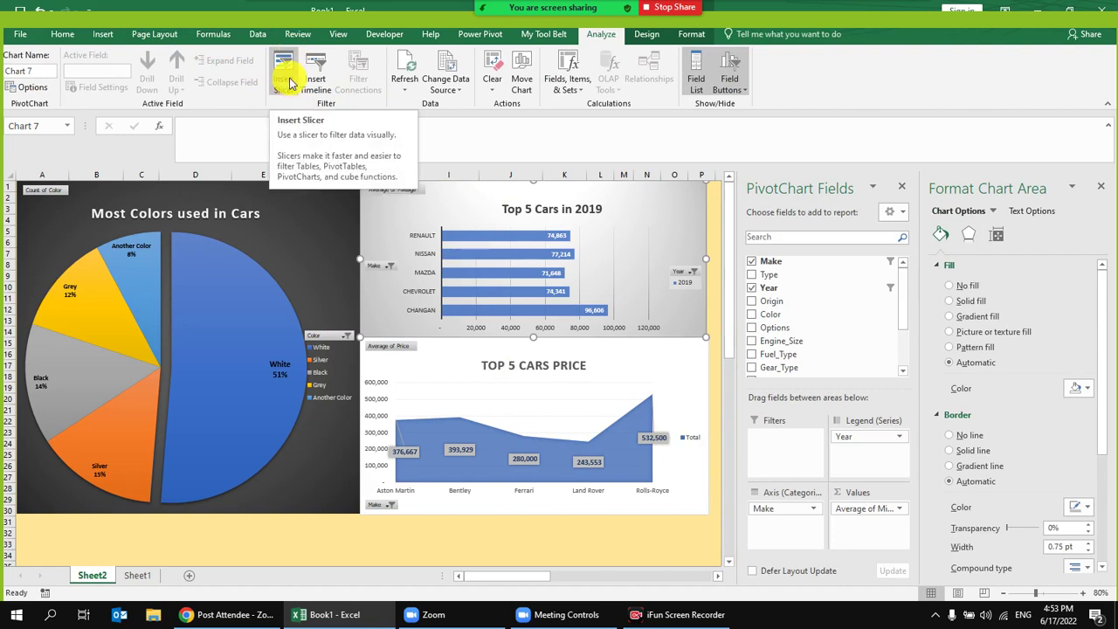
click(1101, 186)
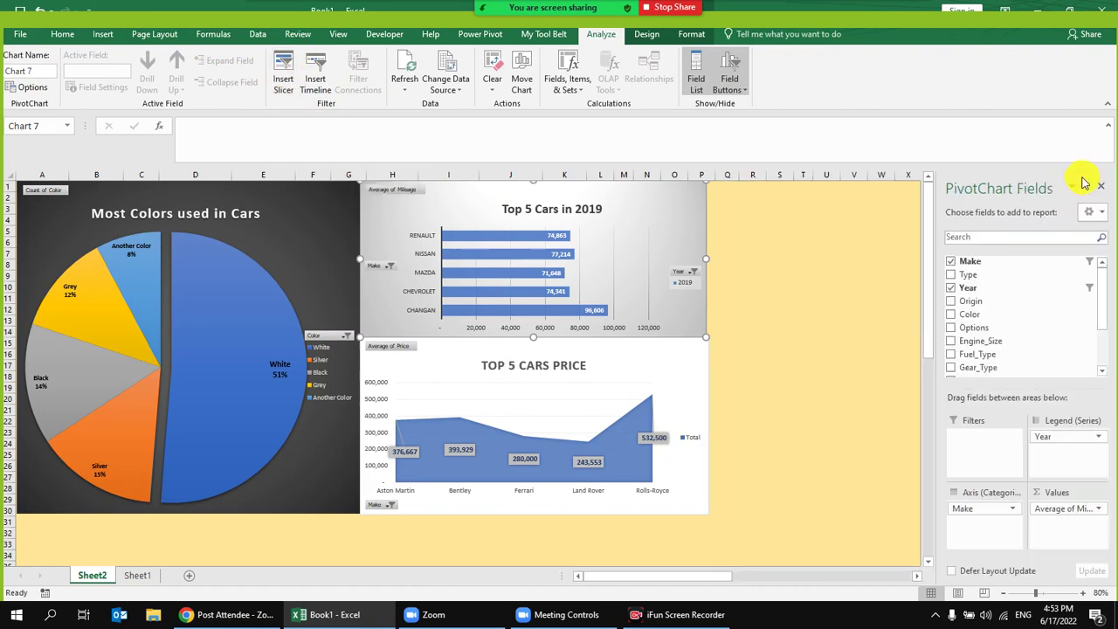
click(291, 70)
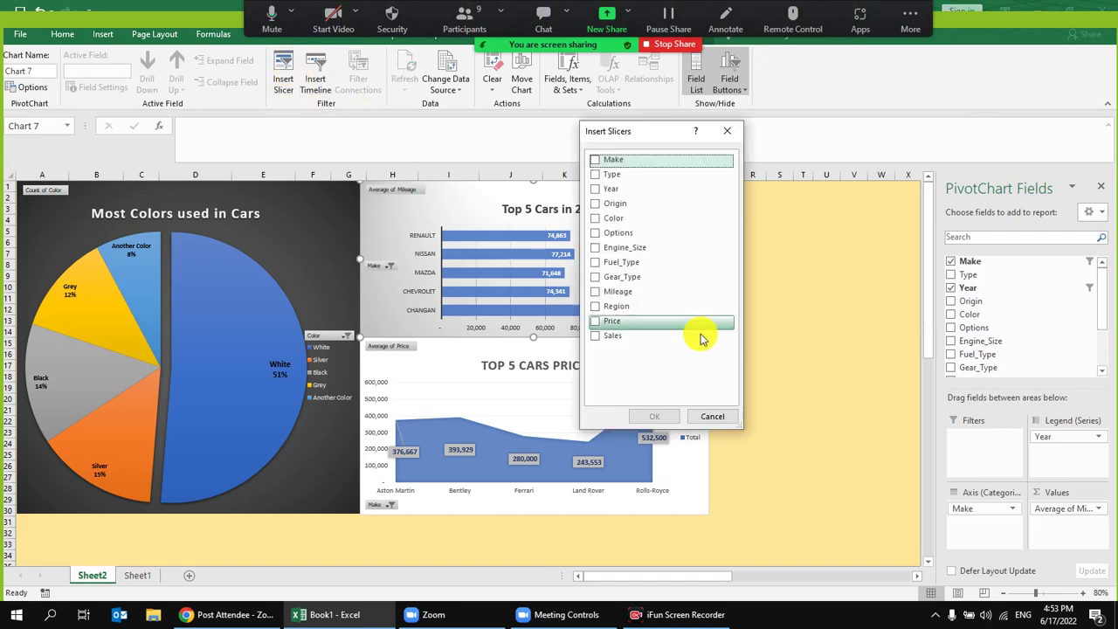
drag(643, 154, 816, 140)
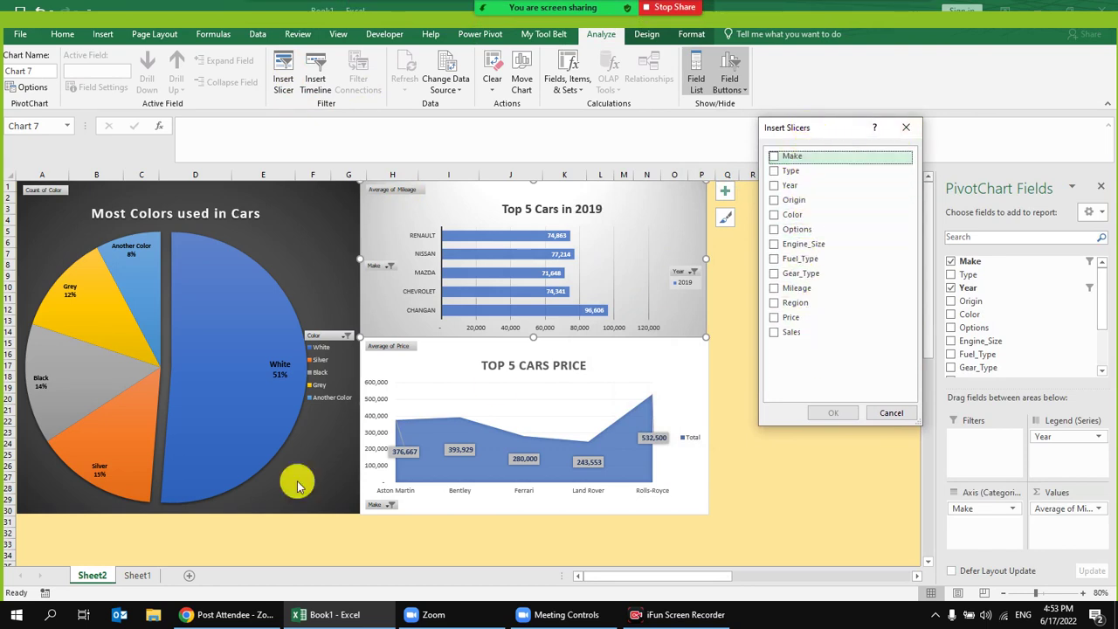
click(890, 413)
Step: Review the car data's column headers from Make to Sales in Sheet1 and return to Sheet2
click(139, 575)
drag(32, 187, 735, 191)
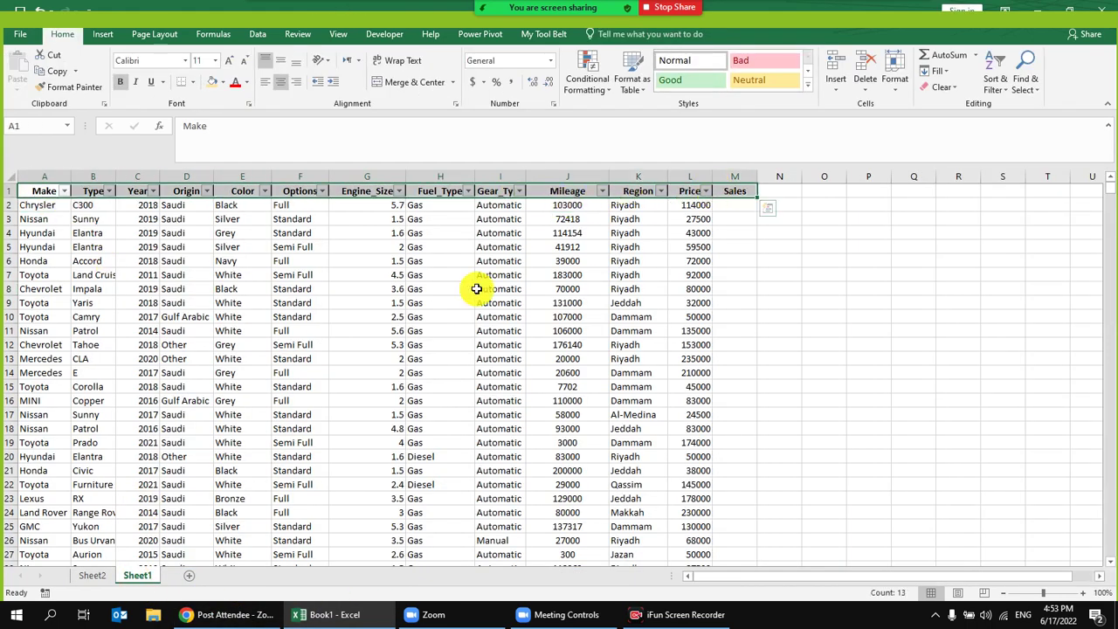
click(355, 344)
click(102, 578)
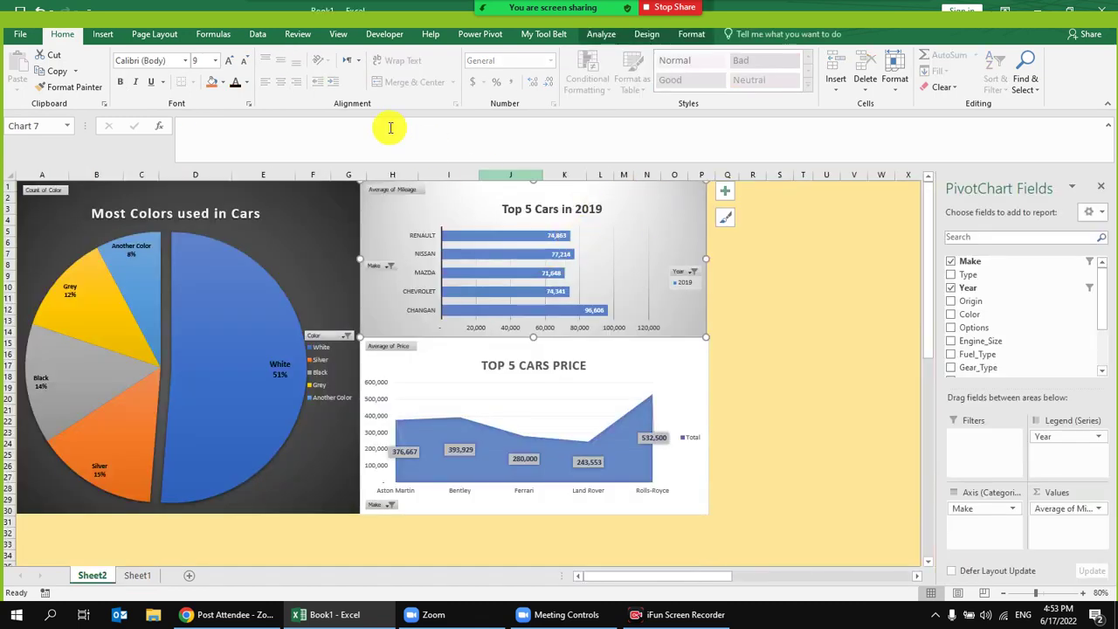
click(104, 35)
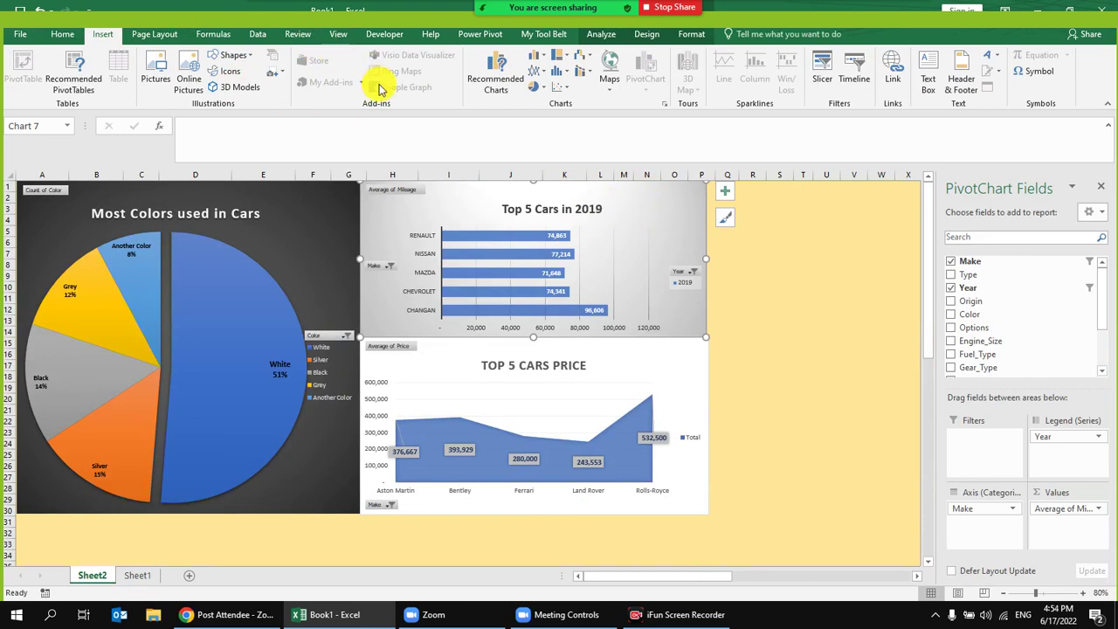
click(773, 264)
click(539, 282)
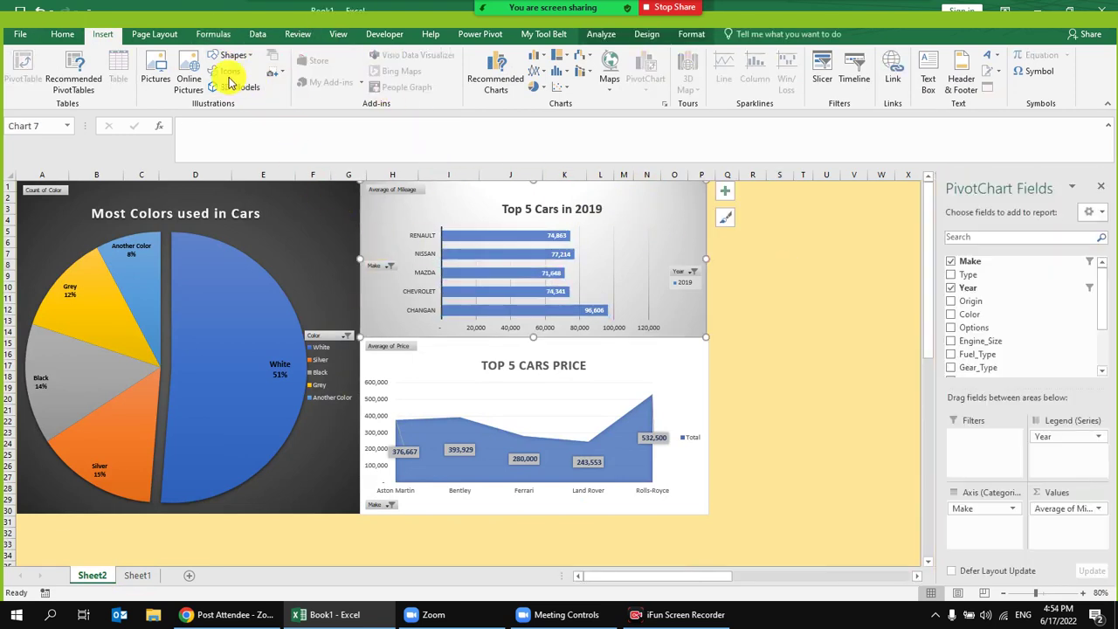
click(155, 34)
click(213, 34)
click(262, 35)
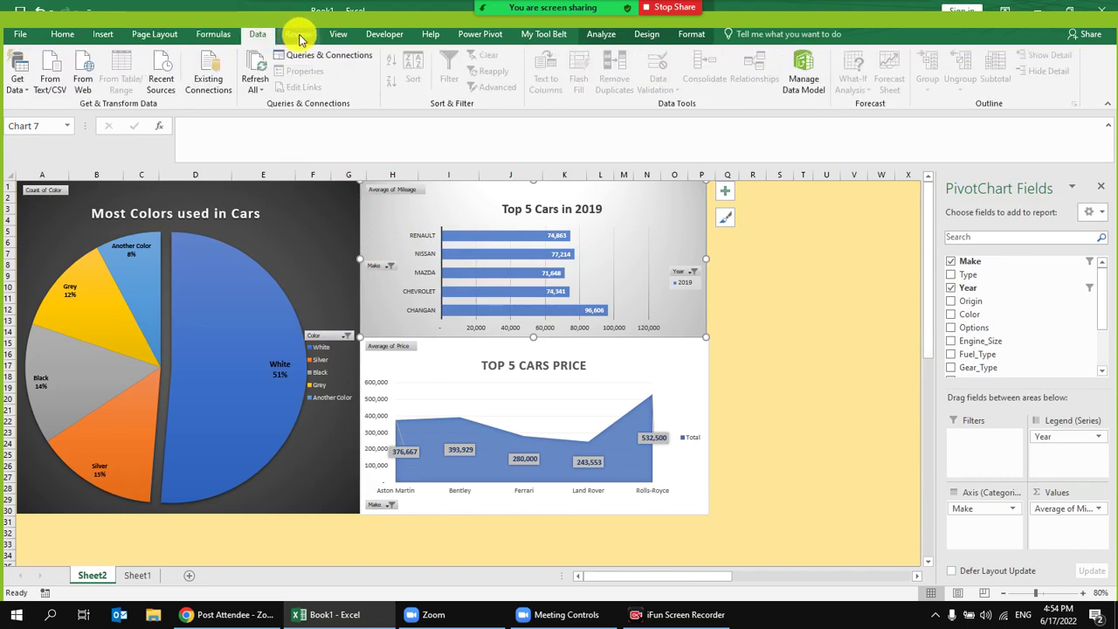
click(298, 34)
click(338, 34)
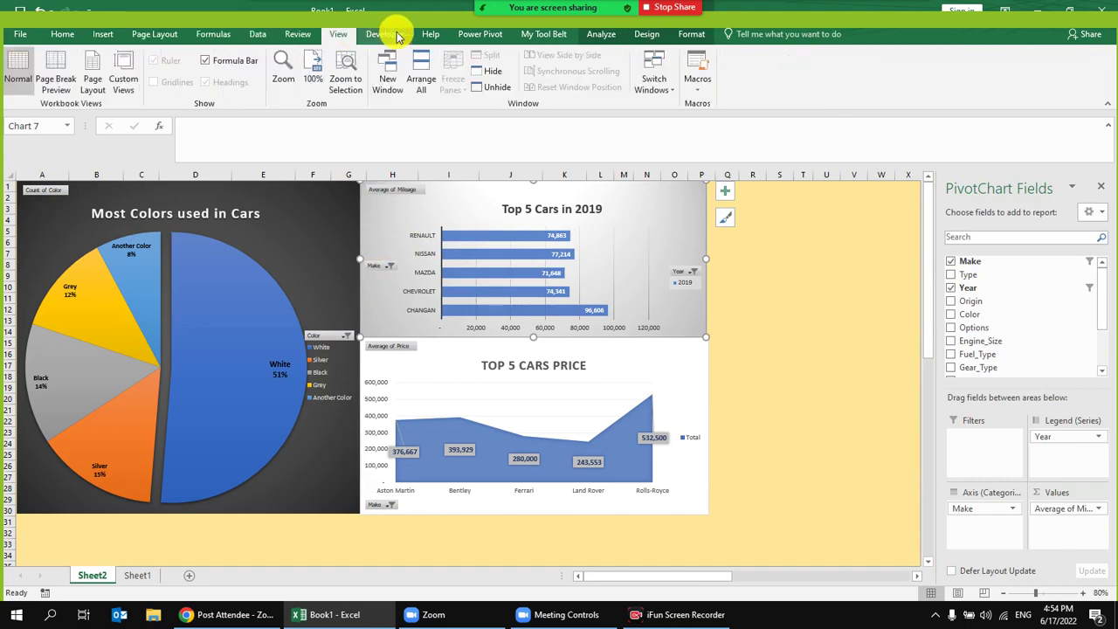
click(385, 34)
click(103, 34)
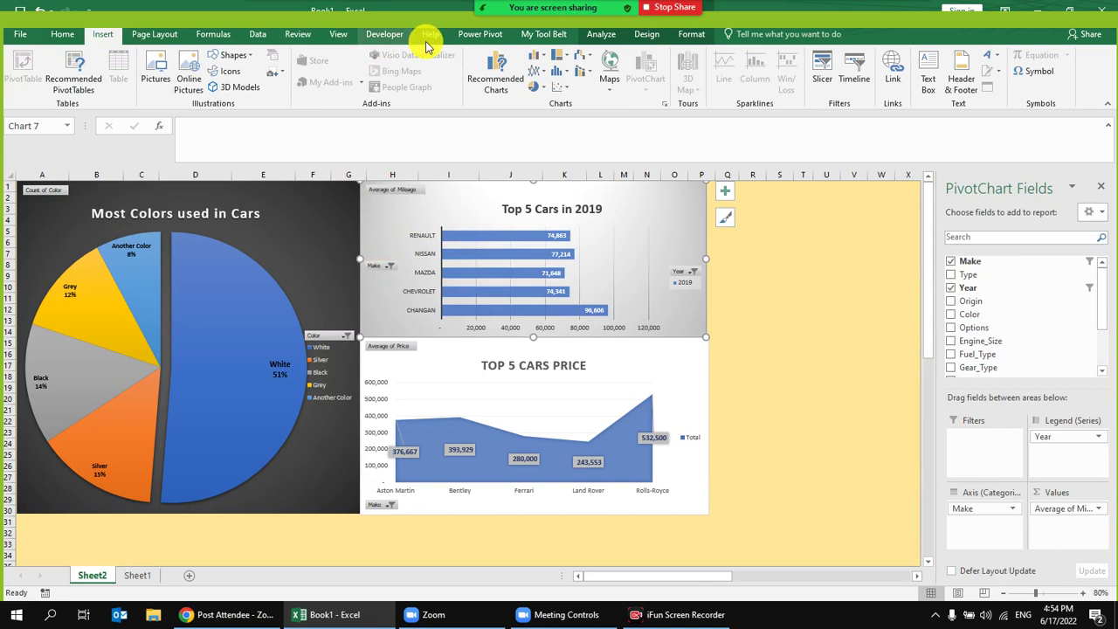
click(551, 36)
Step: Insert slicers for Make, Year, Color and Region from the Top 5 Cars in 2019 chart
click(601, 34)
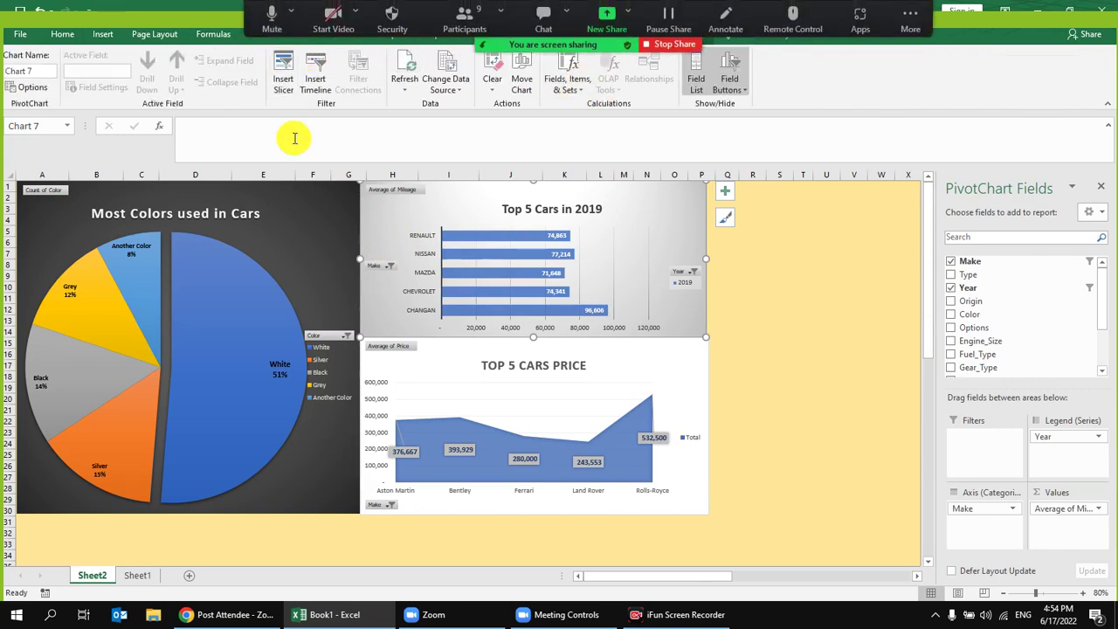
click(284, 69)
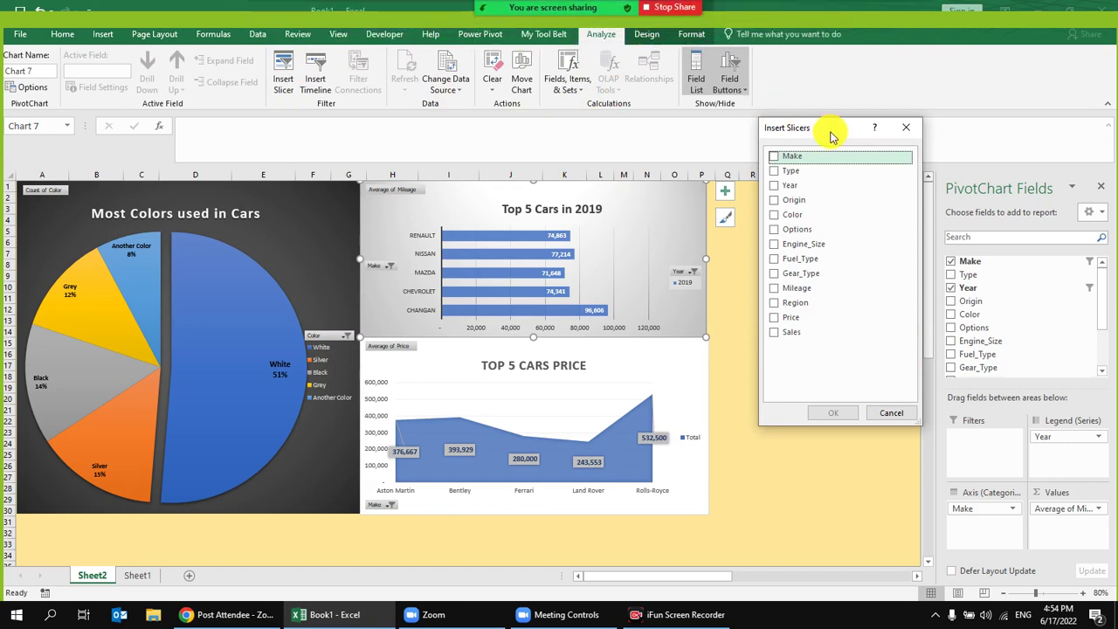
click(777, 187)
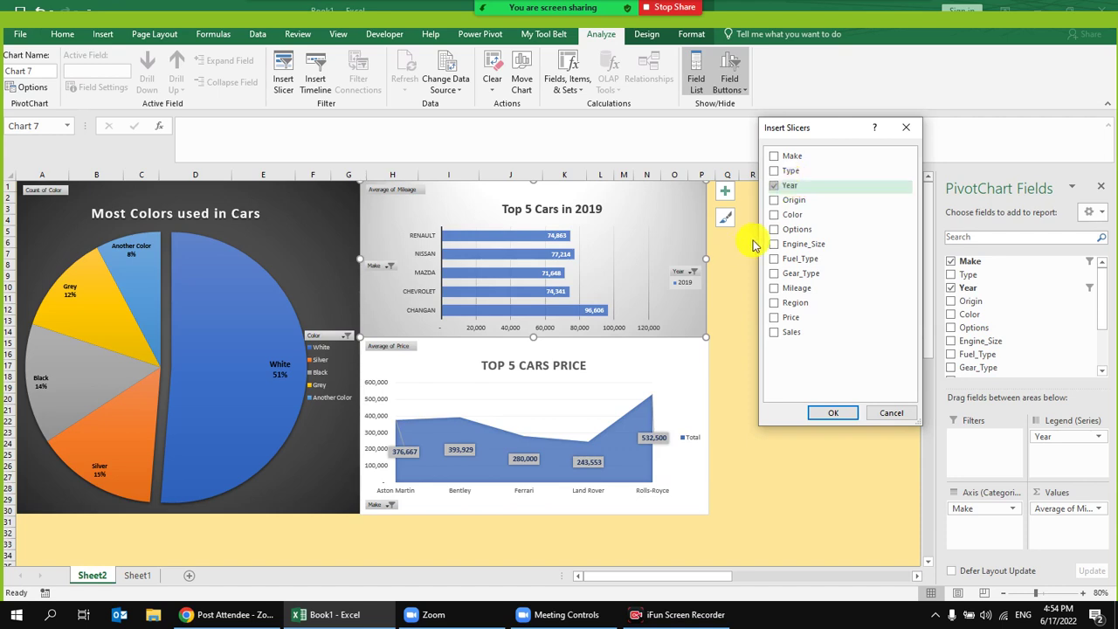
click(774, 216)
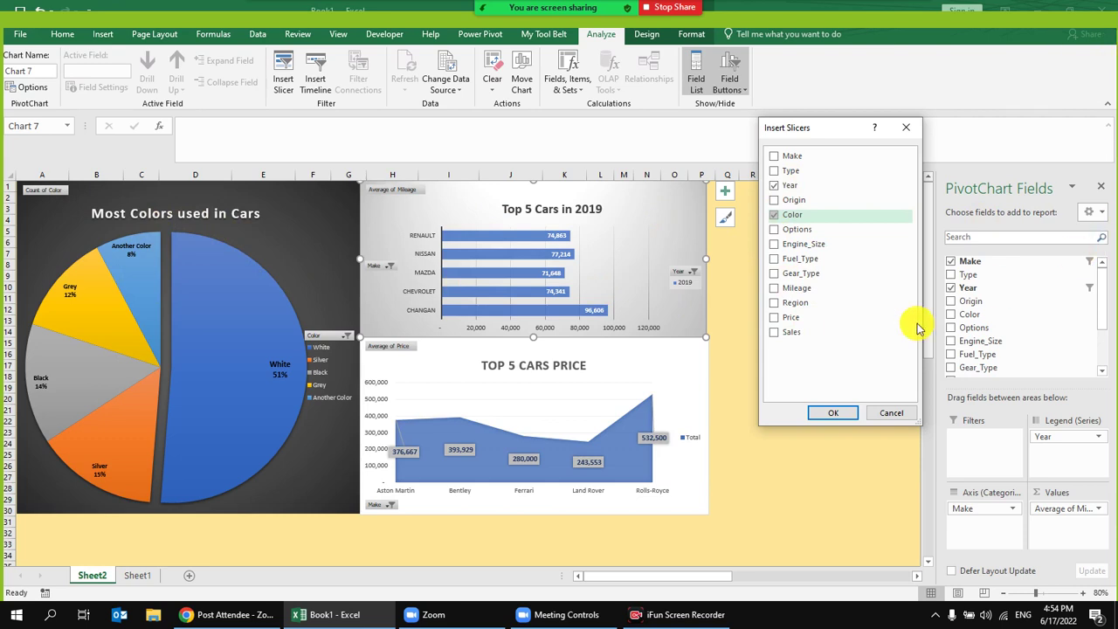
click(781, 306)
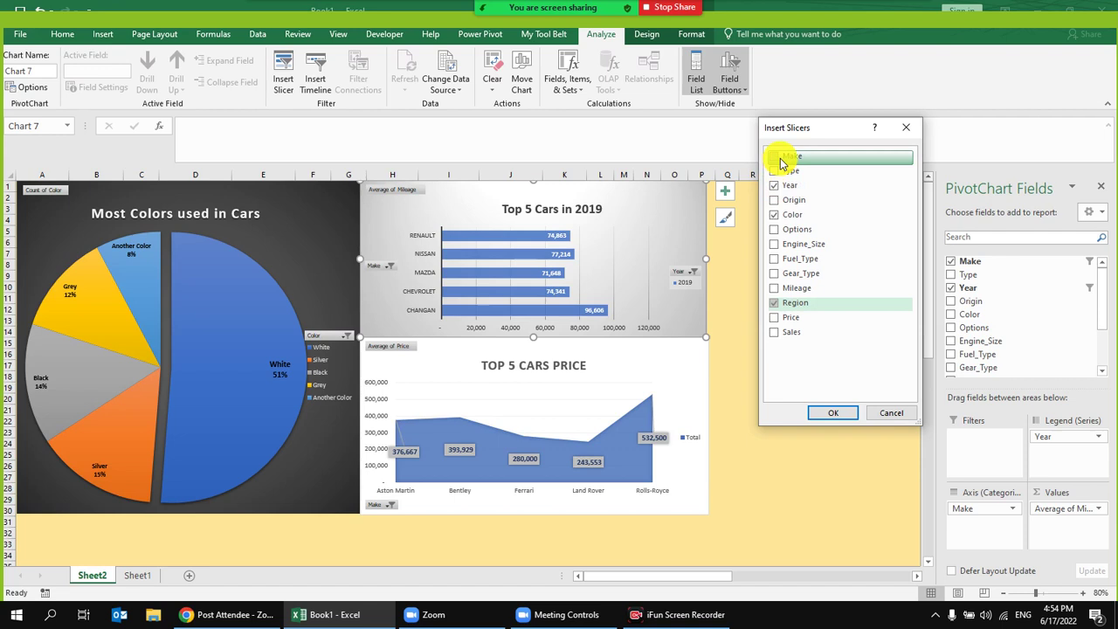
click(781, 162)
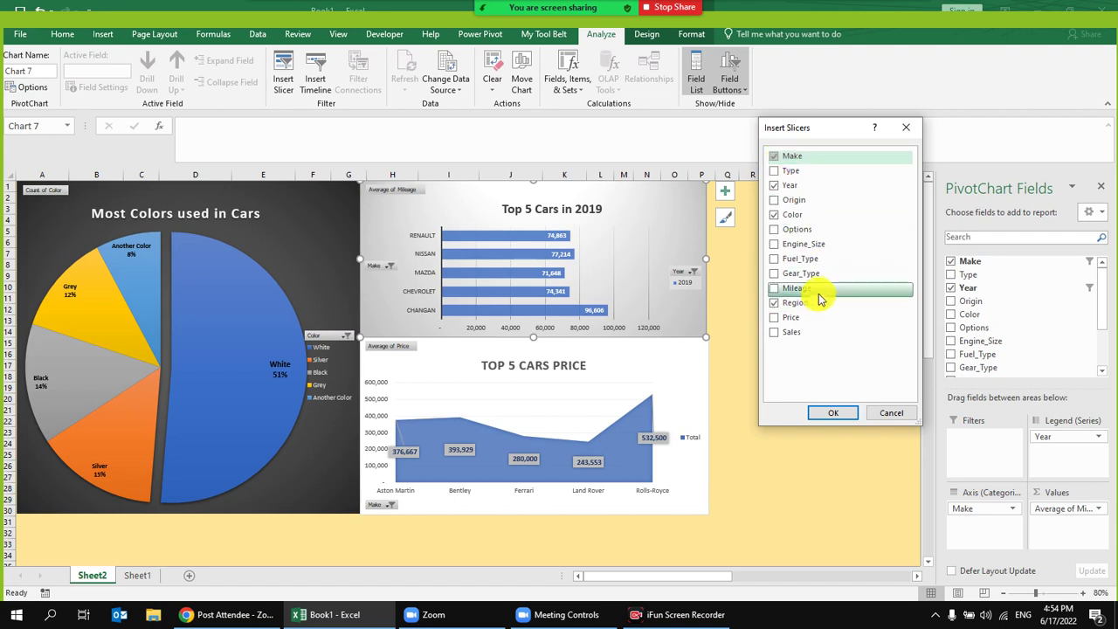
click(827, 414)
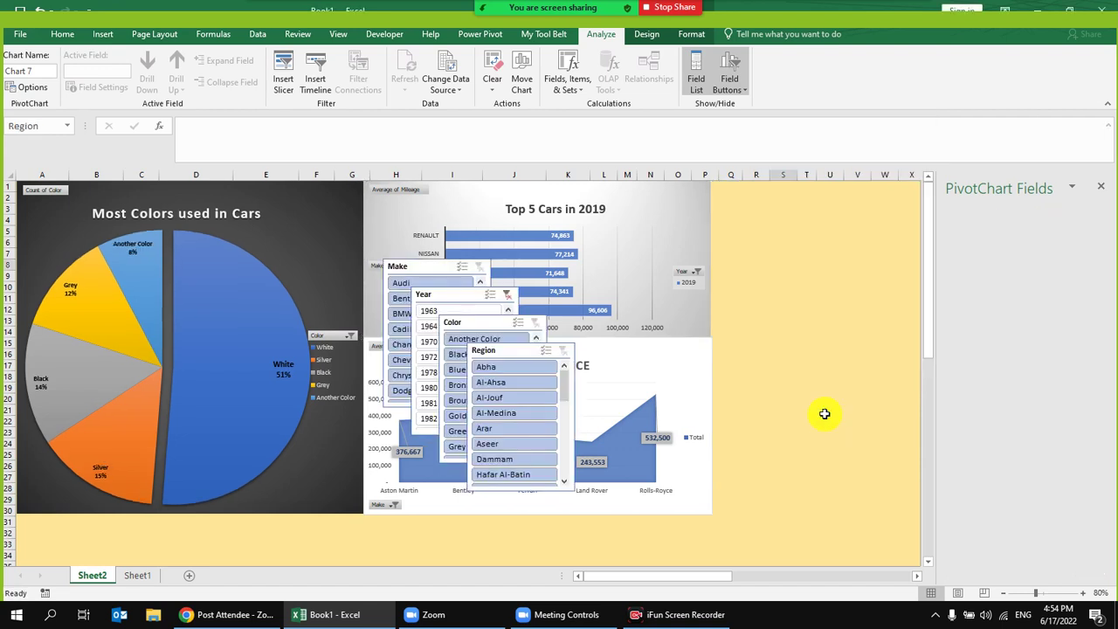
Step: Arrange the slicers beside the charts in a two-by-two grid, with Make and Color above Year and Region
drag(435, 270, 778, 187)
drag(461, 292, 766, 338)
drag(499, 324, 893, 191)
drag(497, 352, 859, 338)
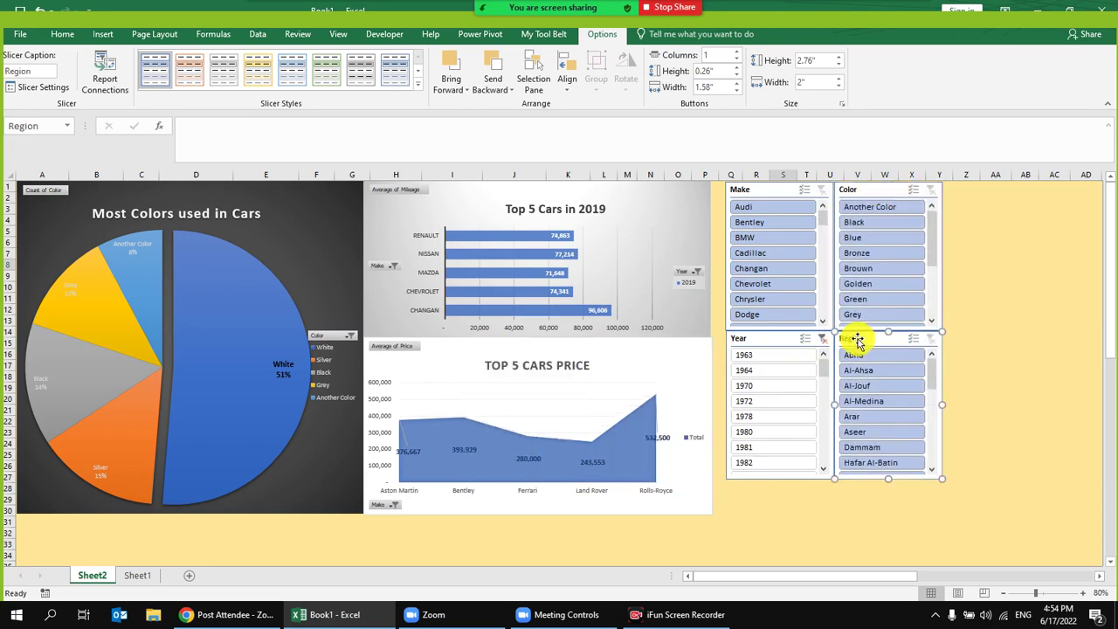
click(776, 197)
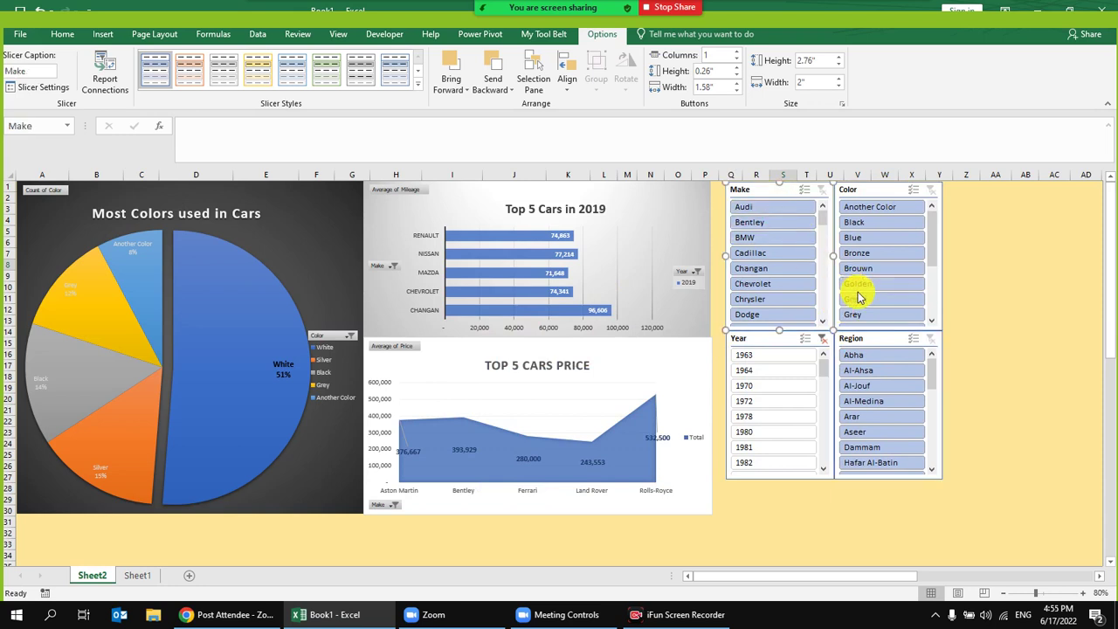
click(867, 337)
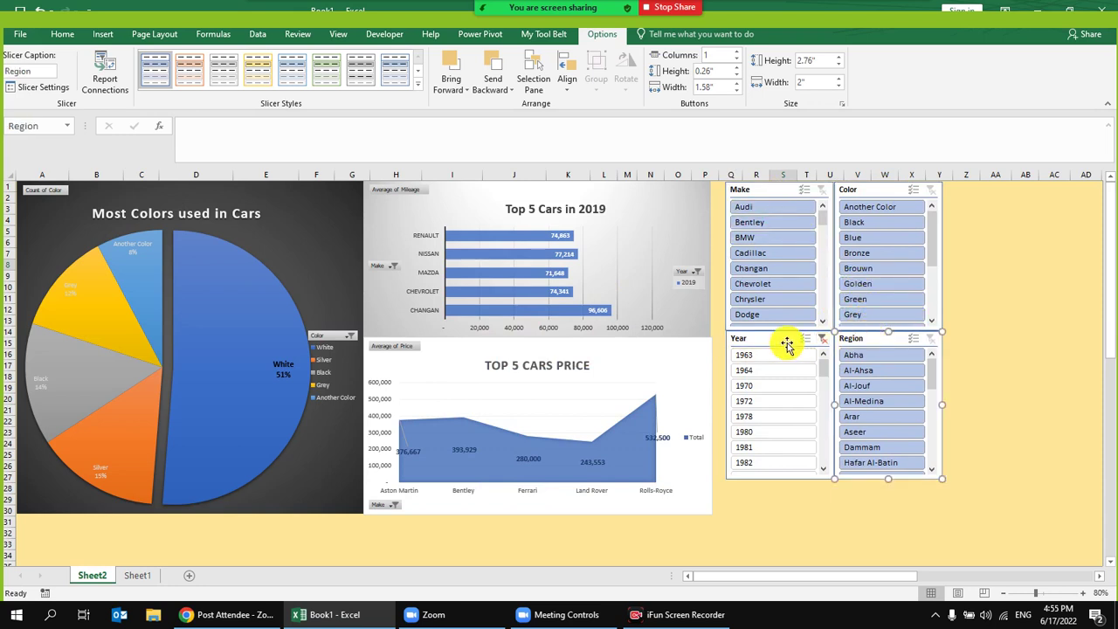
ctrl+click(768, 341)
ctrl+click(774, 188)
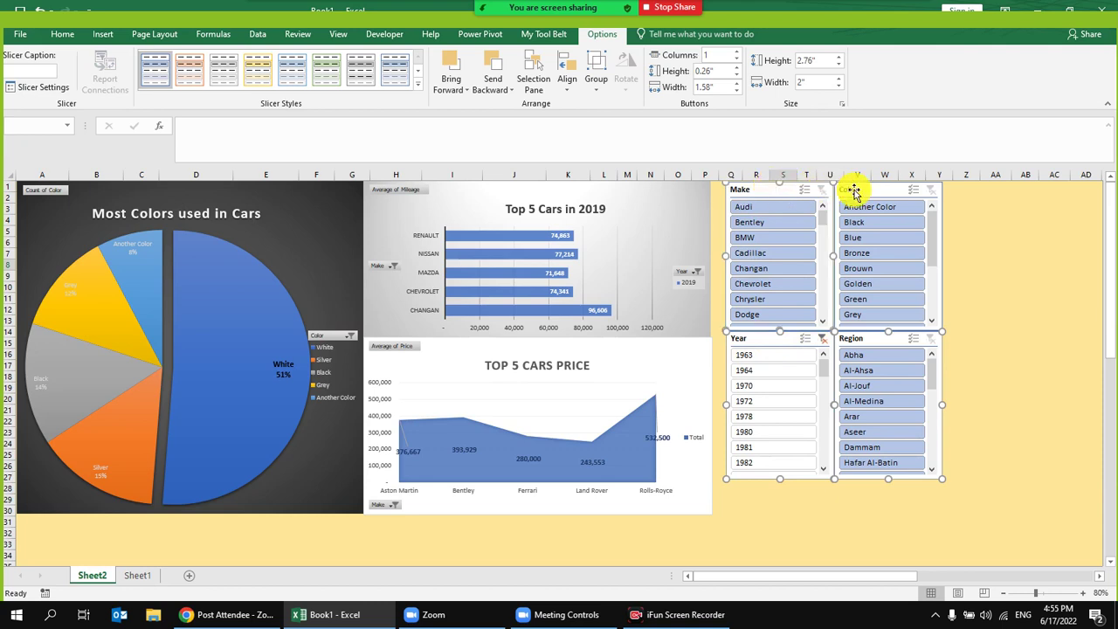
right_click(762, 190)
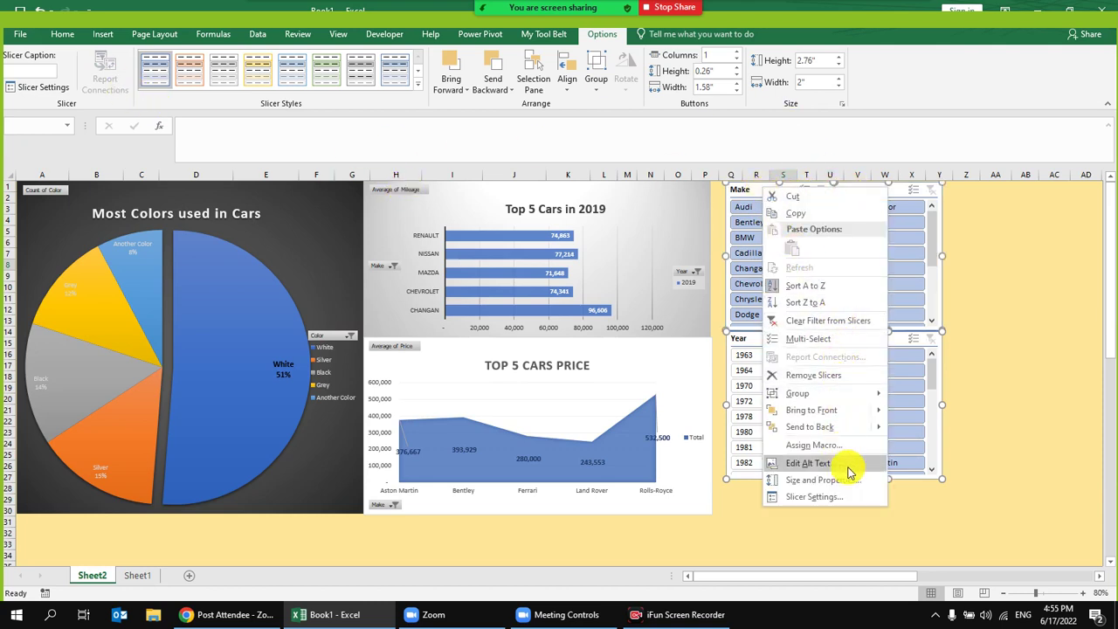
click(860, 496)
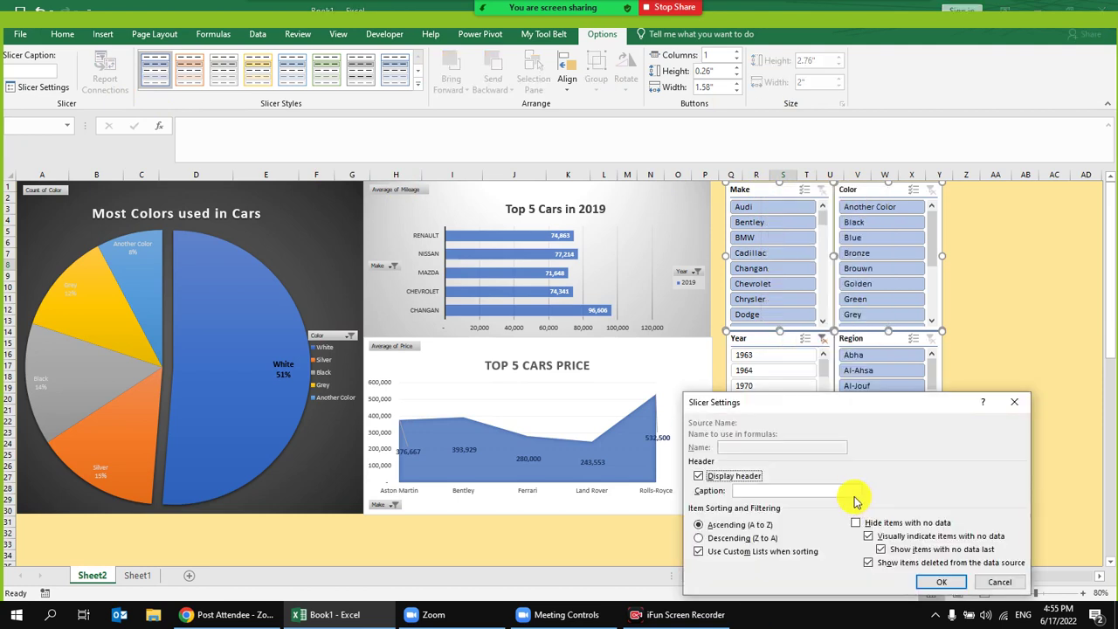
click(1014, 402)
right_click(886, 192)
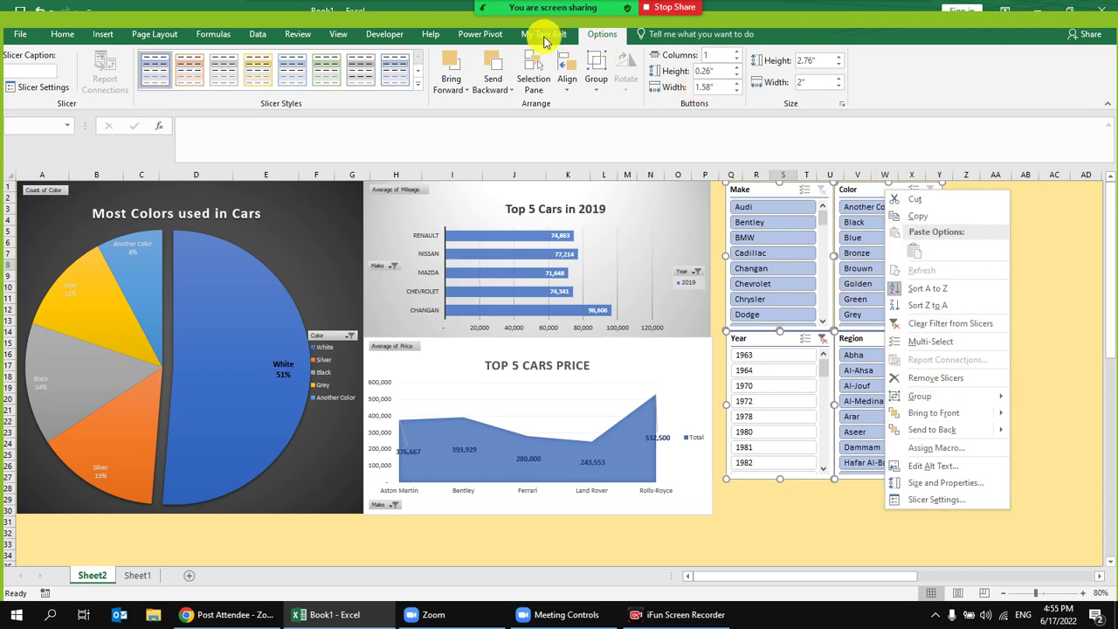
click(771, 198)
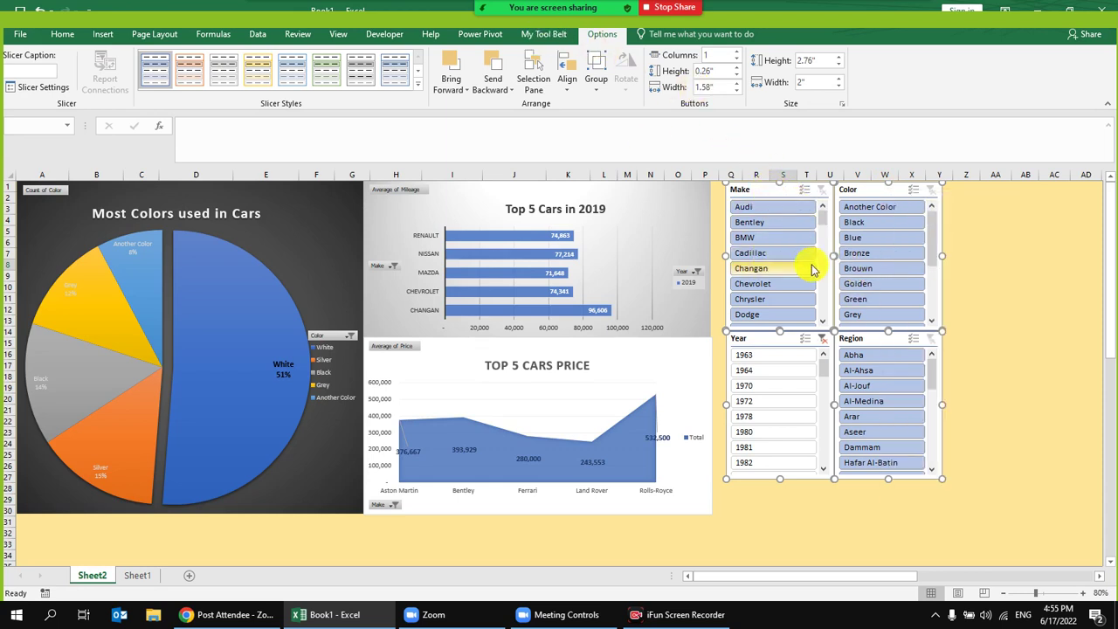
ctrl+click(761, 192)
ctrl+click(777, 337)
click(865, 190)
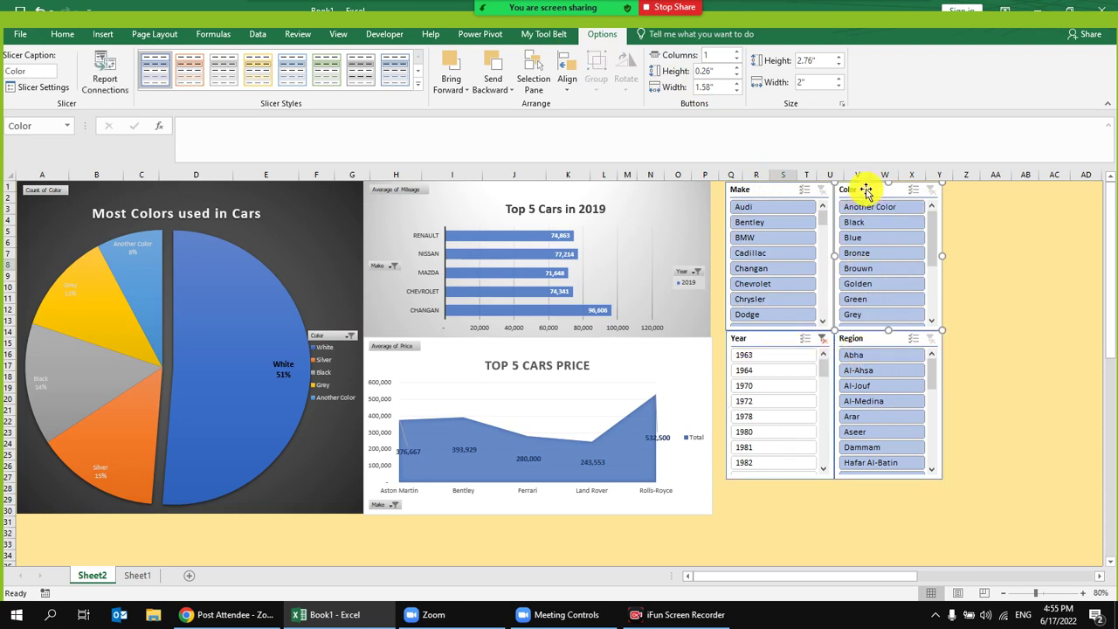
ctrl+click(761, 190)
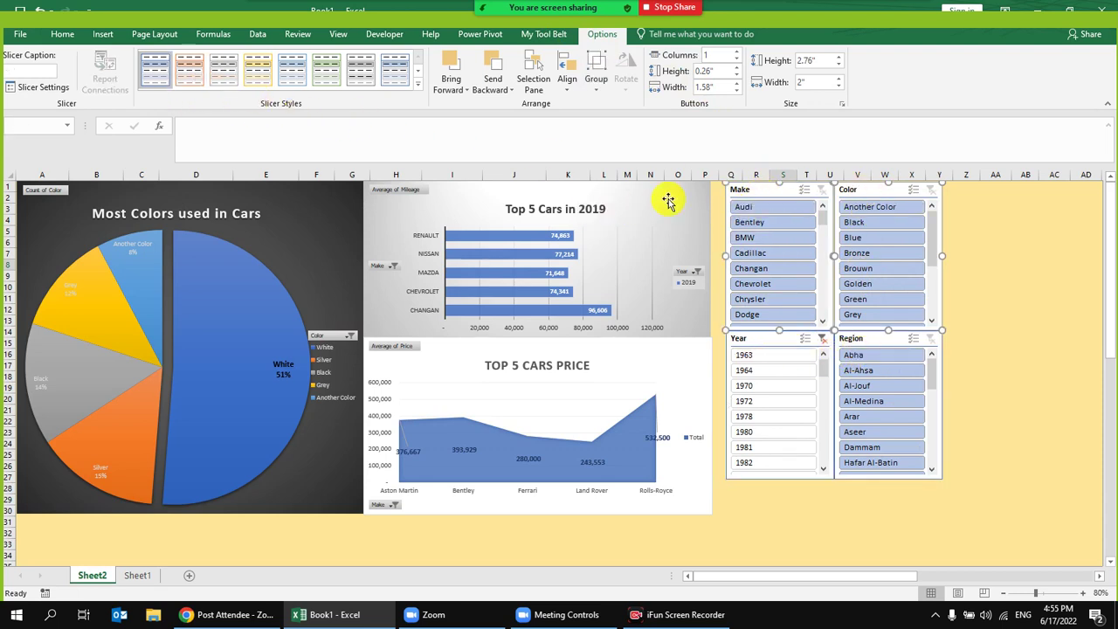
ctrl+click(774, 197)
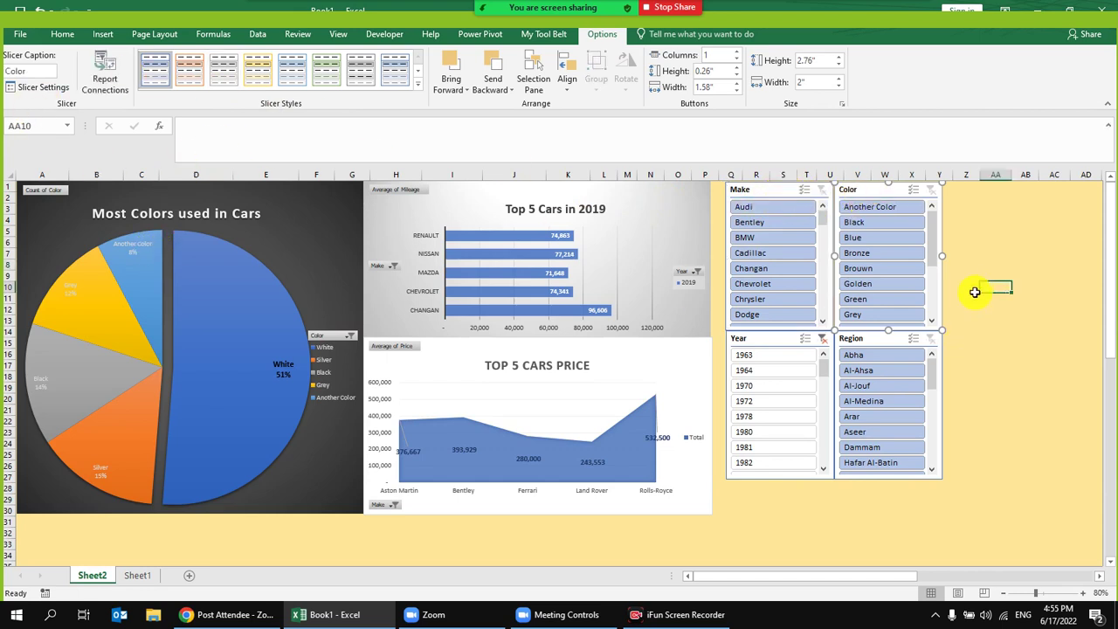
Step: Connect the Color slicer to PivotTable2, PivotTable4 and PivotTable5 on Sheet2
click(856, 192)
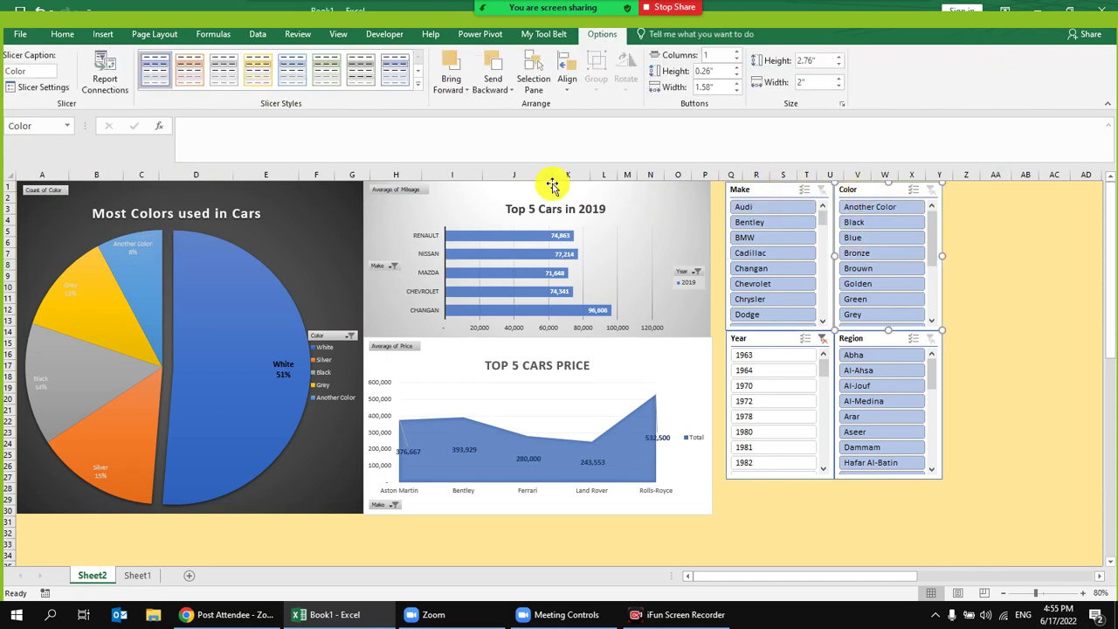
click(104, 74)
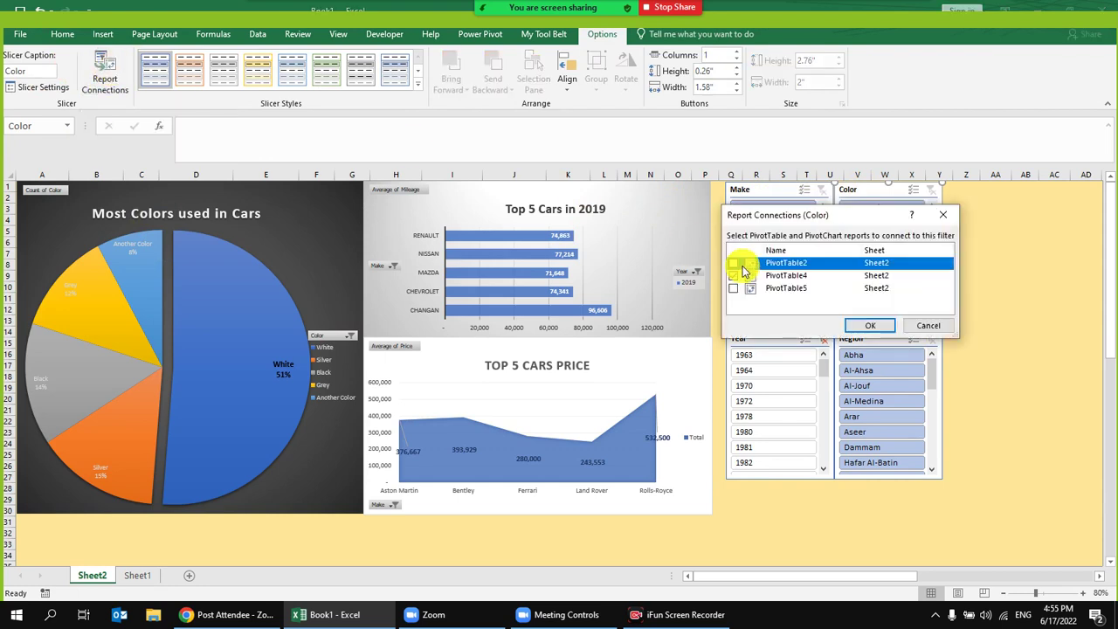
click(732, 275)
click(733, 288)
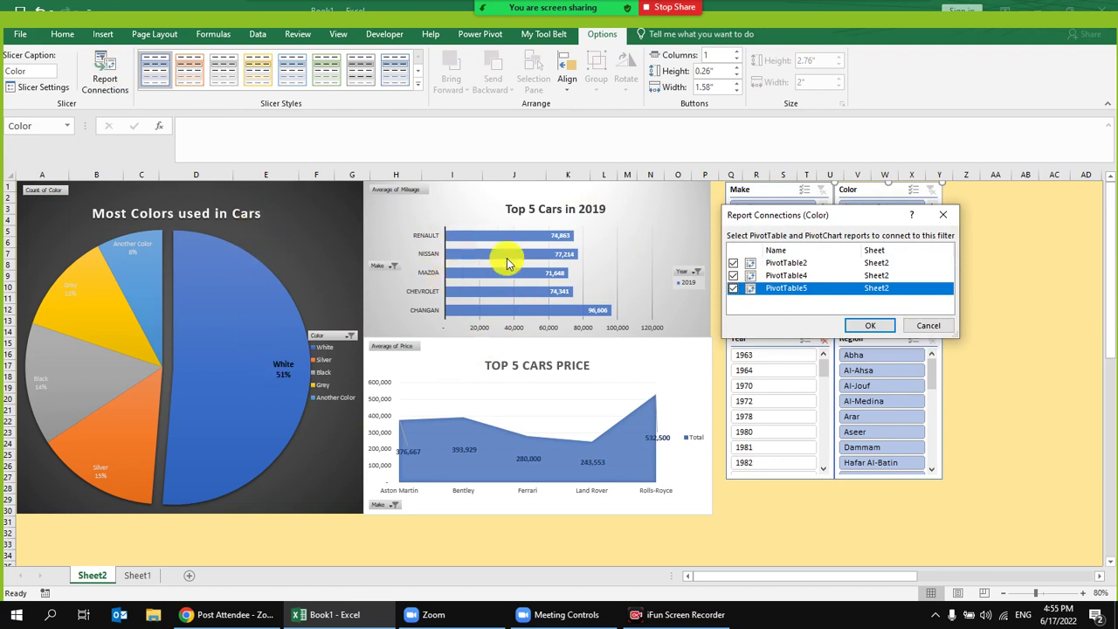
click(860, 325)
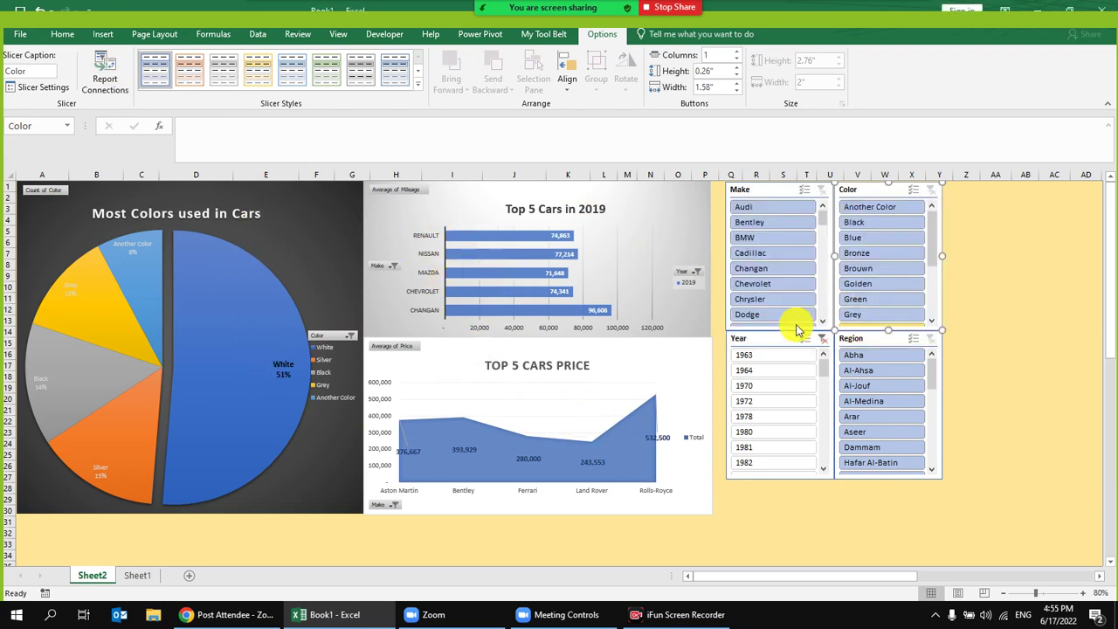
Step: Connect the Year slicer to all three PivotTables on Sheet2 through its report connections
click(792, 339)
click(105, 75)
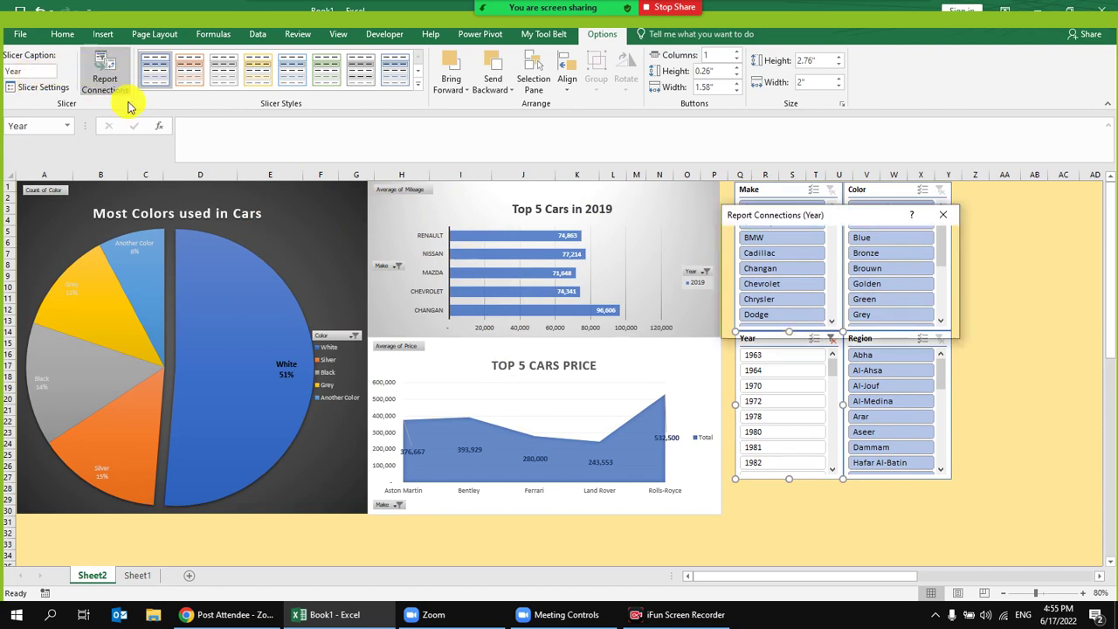
click(734, 288)
click(865, 325)
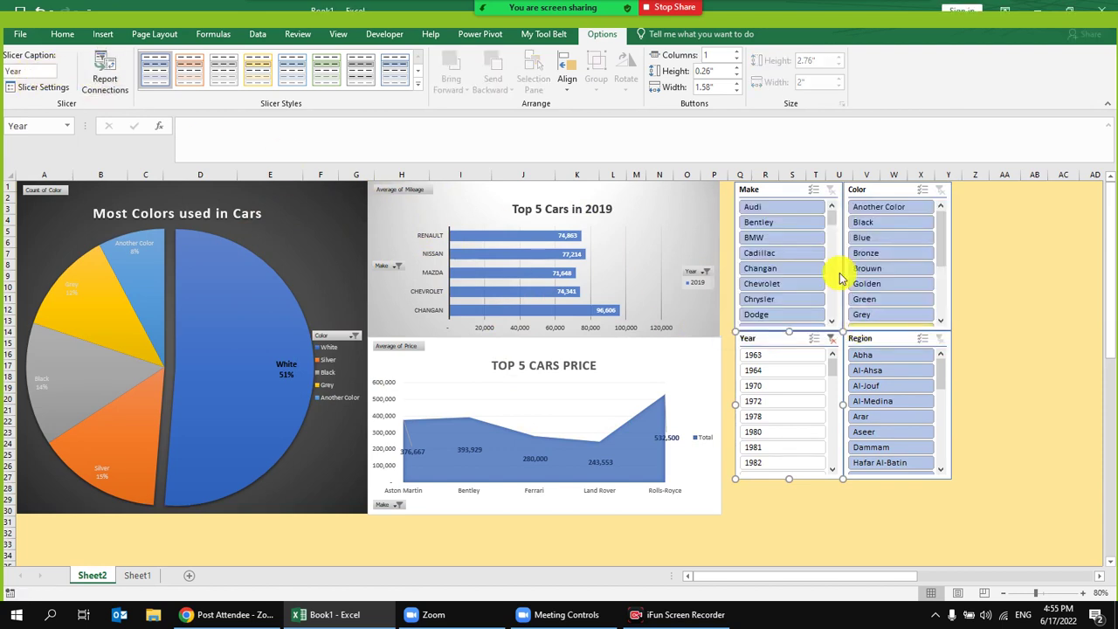
Step: Connect the Make slicer to PivotTable2, PivotTable4 and PivotTable5 on Sheet2
click(780, 196)
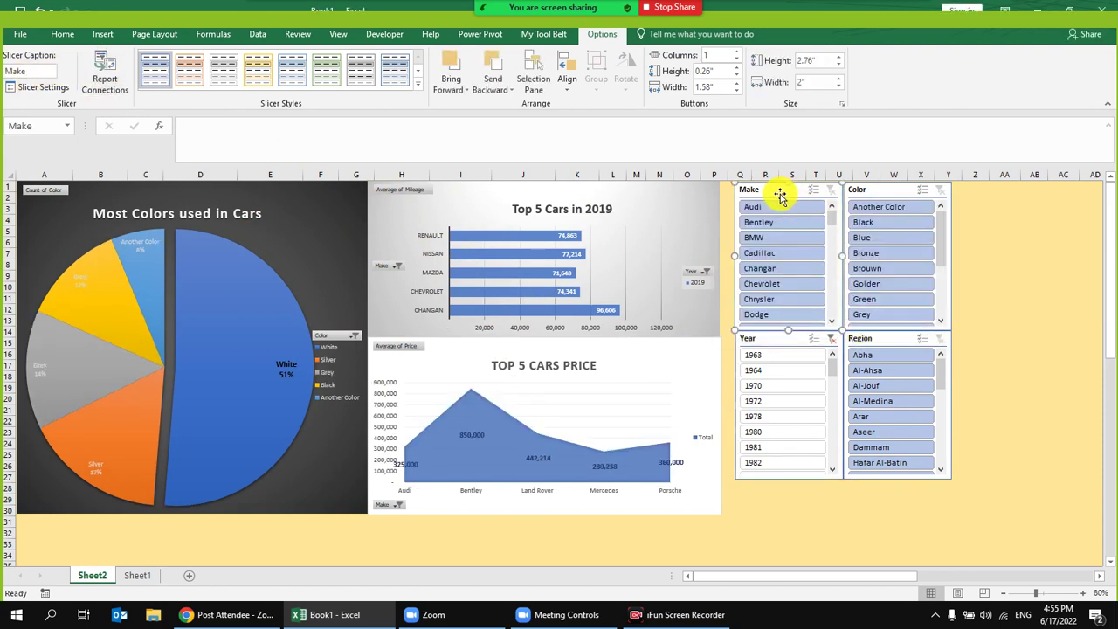
click(105, 73)
click(734, 288)
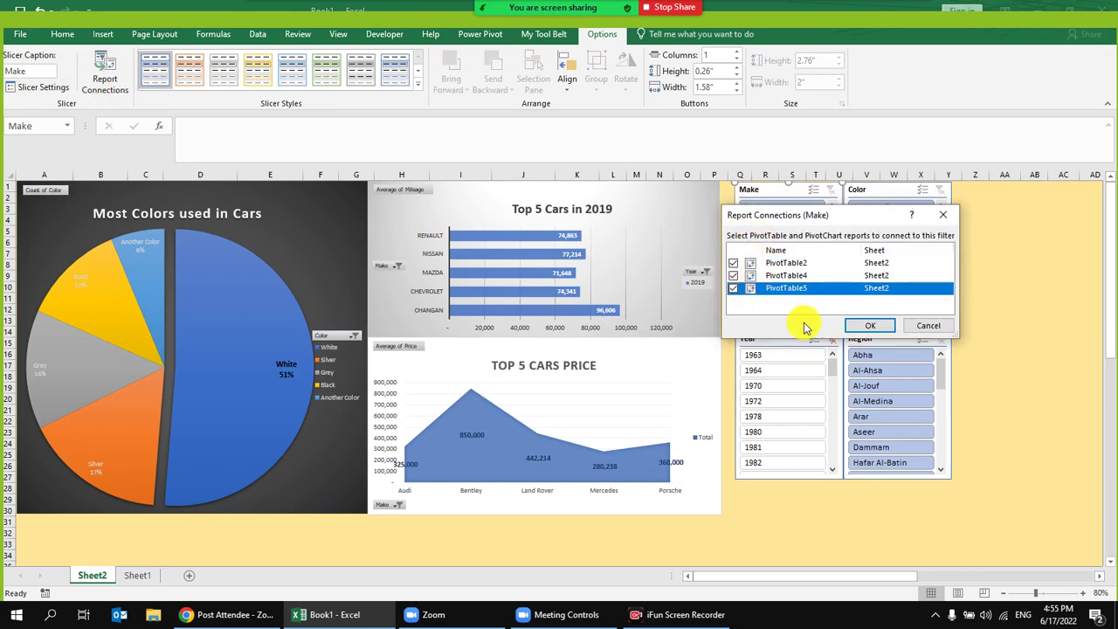
click(864, 325)
Step: Connect the Region slicer to all three PivotTables on Sheet2 through its report connections
click(872, 341)
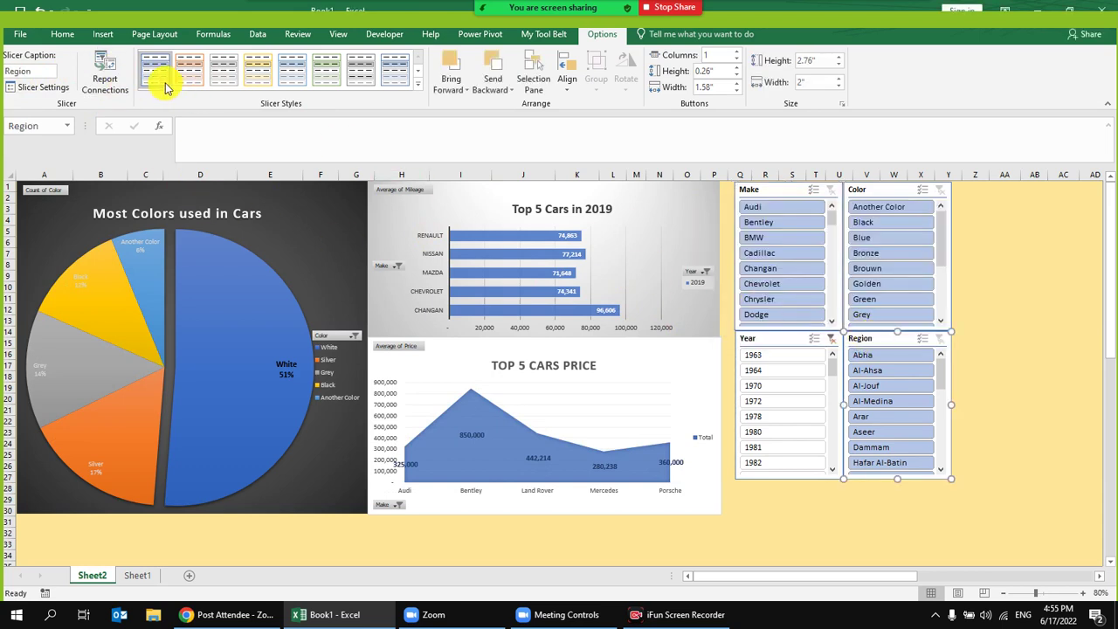
click(105, 74)
click(733, 263)
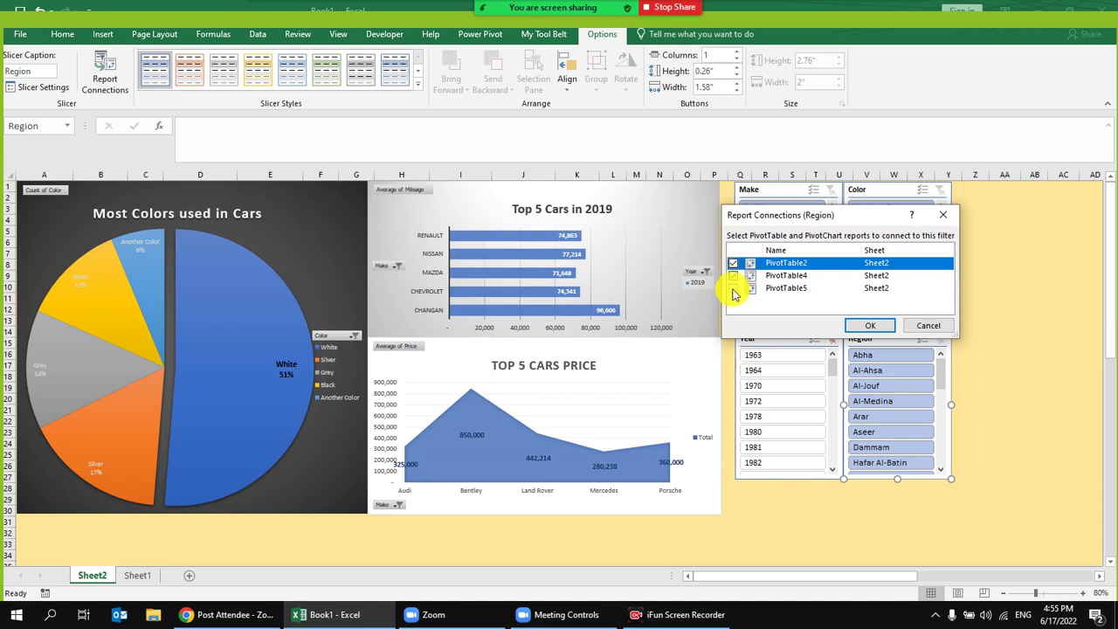
click(733, 276)
click(733, 289)
click(889, 332)
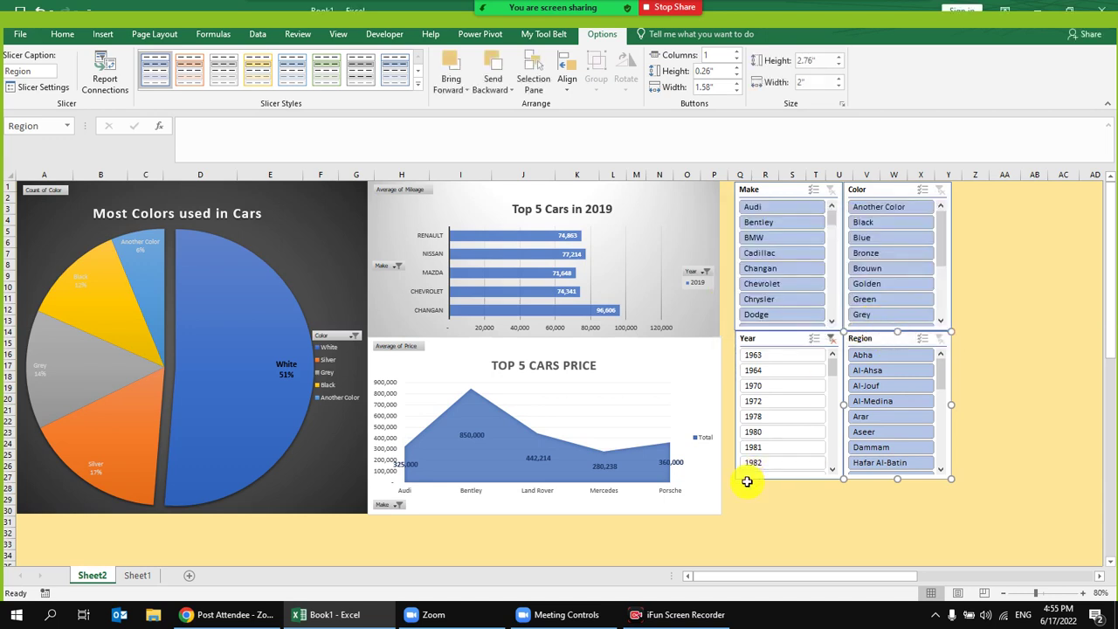
Step: Locate 2019 in the Year slicer, then test filtering the charts by Black in the Color slicer and clear that color filter
drag(836, 373, 831, 462)
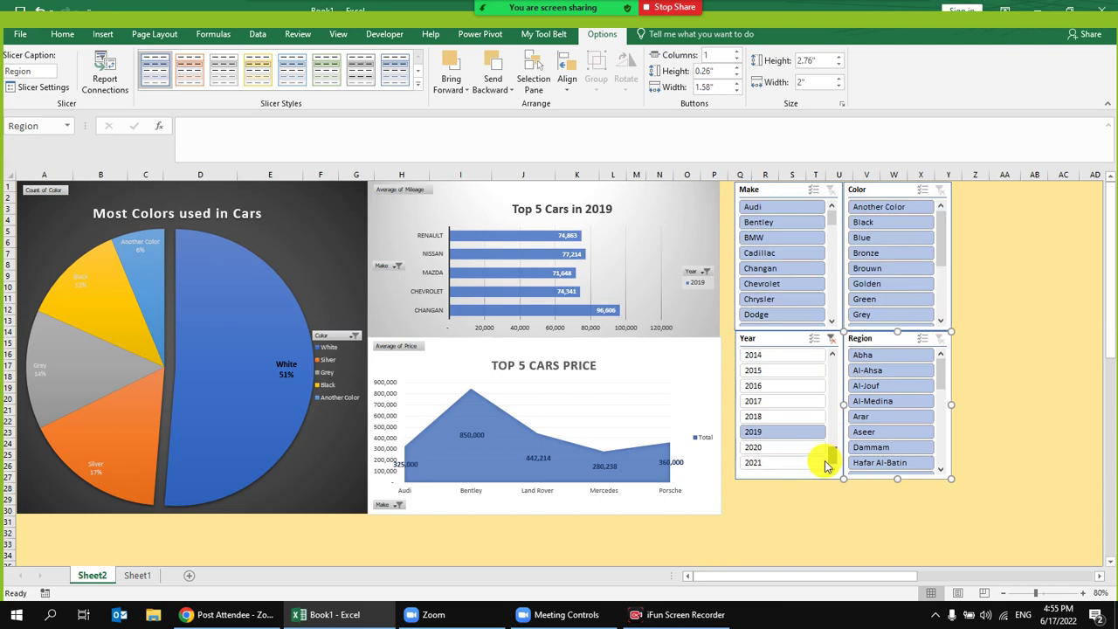
click(746, 431)
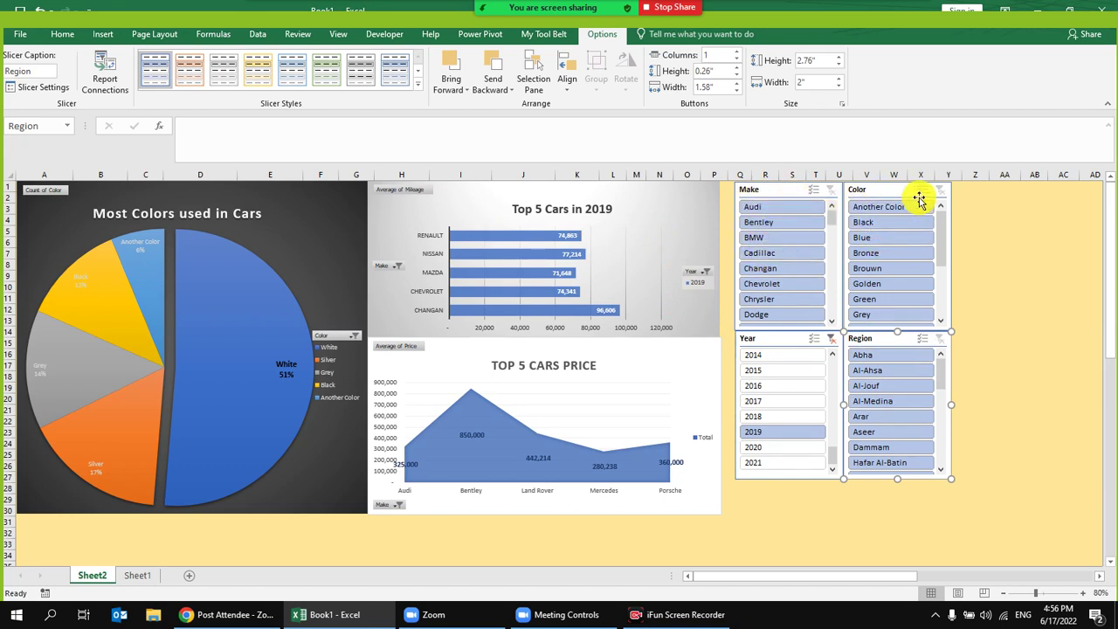
click(898, 226)
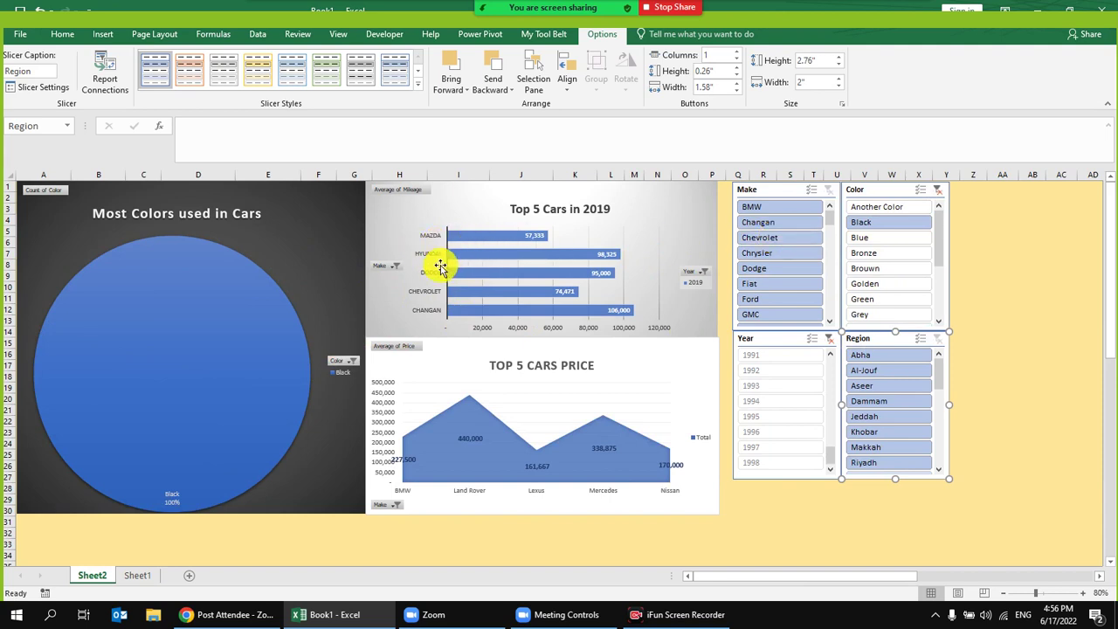
click(627, 80)
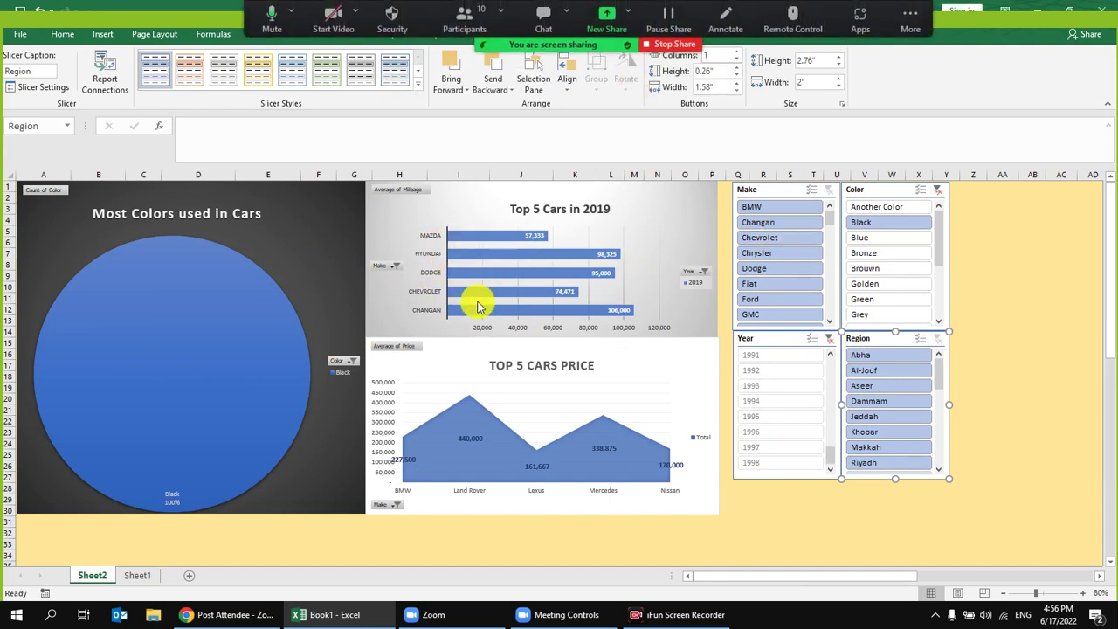
click(932, 194)
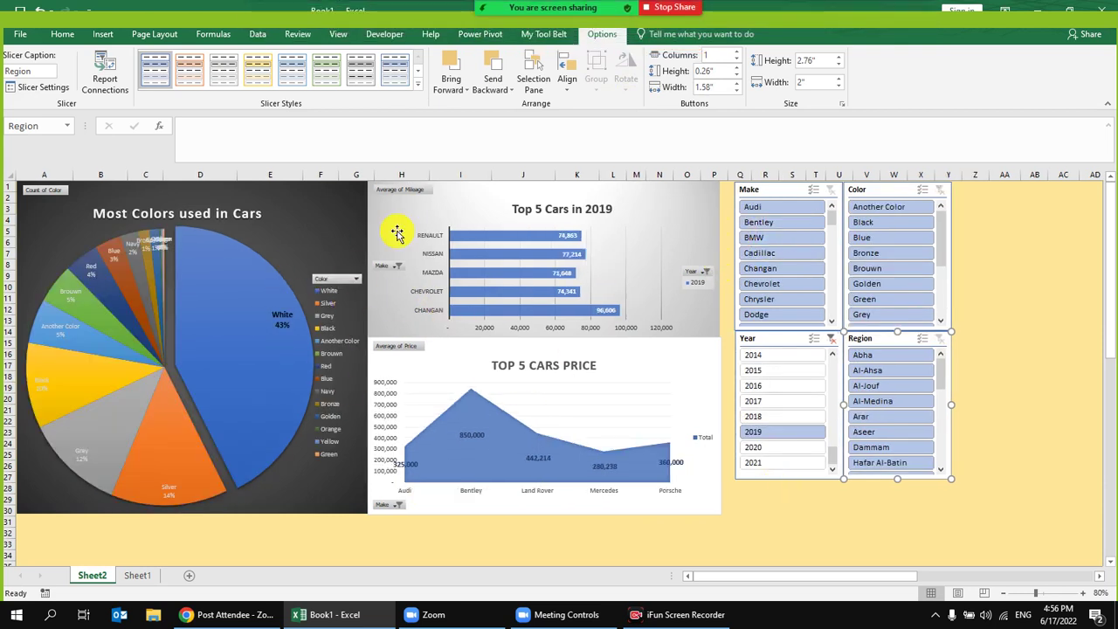
Step: Test the Make slicer by filtering the charts to Audi and toggling Audi off and on with multi-select
click(792, 214)
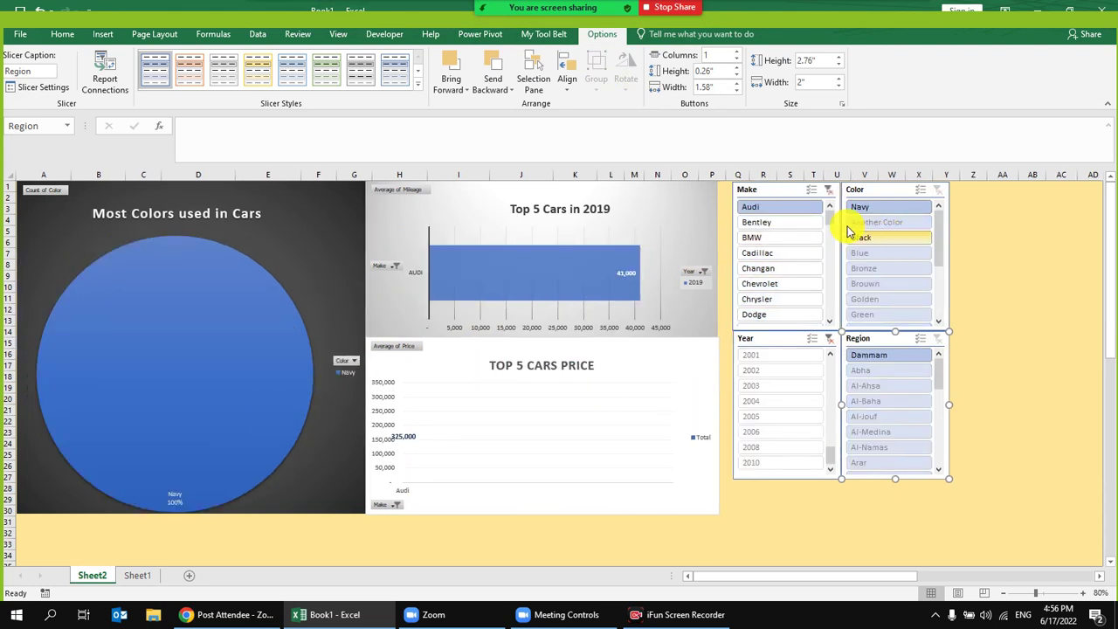
click(812, 189)
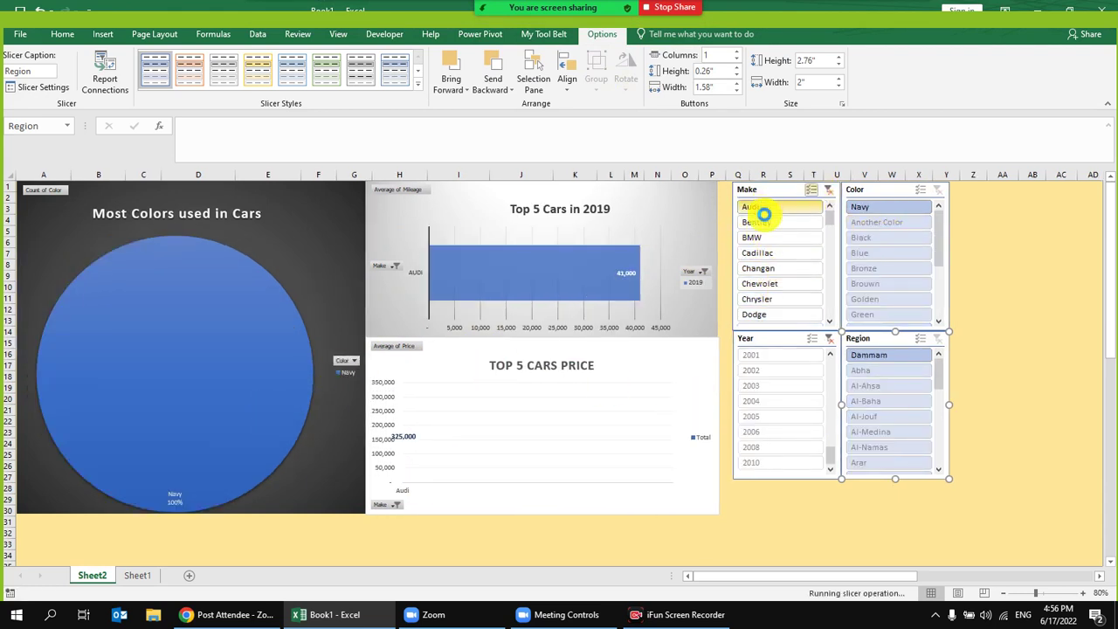
click(767, 210)
click(813, 190)
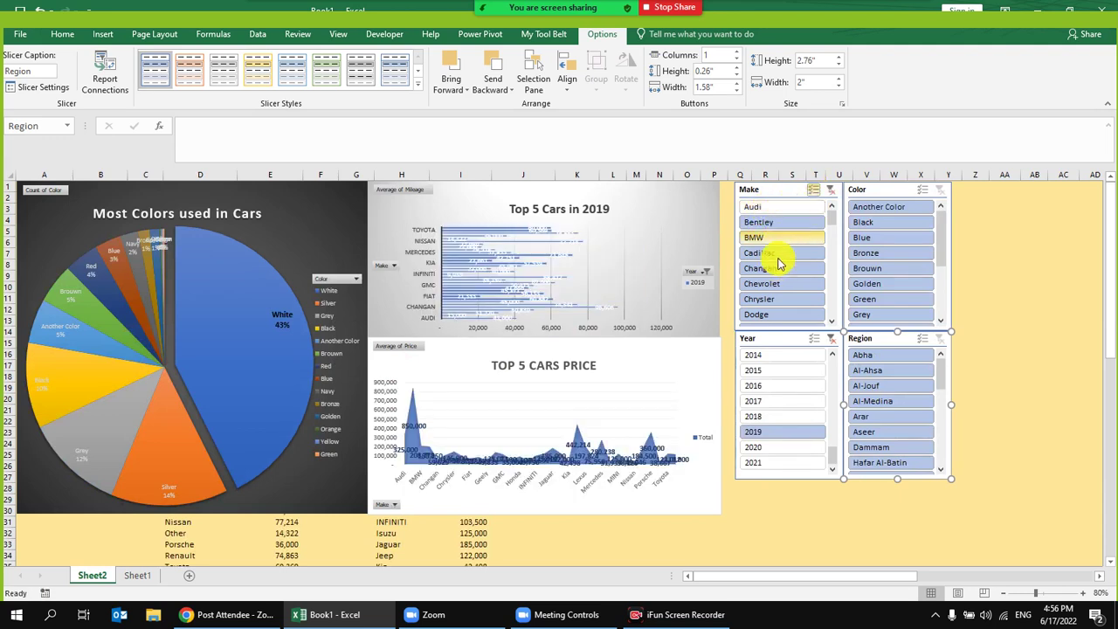
click(786, 207)
click(773, 209)
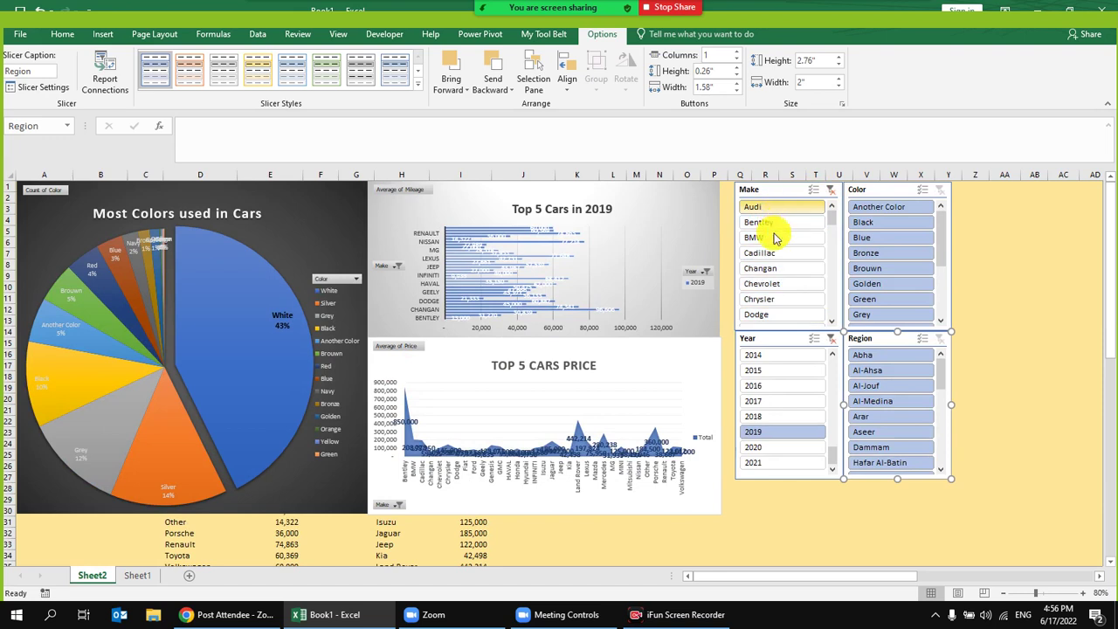
Step: Filter the Make slicer to Chrysler, swap Changan for Cadillac and BMW with multi-select, and clear the Make filter
click(769, 252)
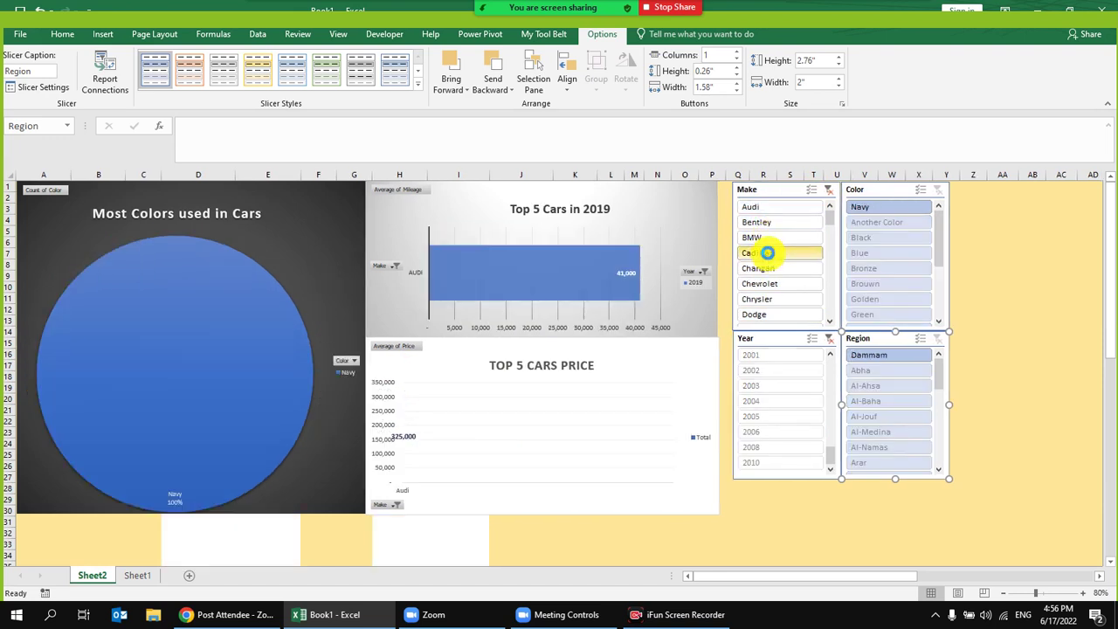
click(778, 300)
click(812, 191)
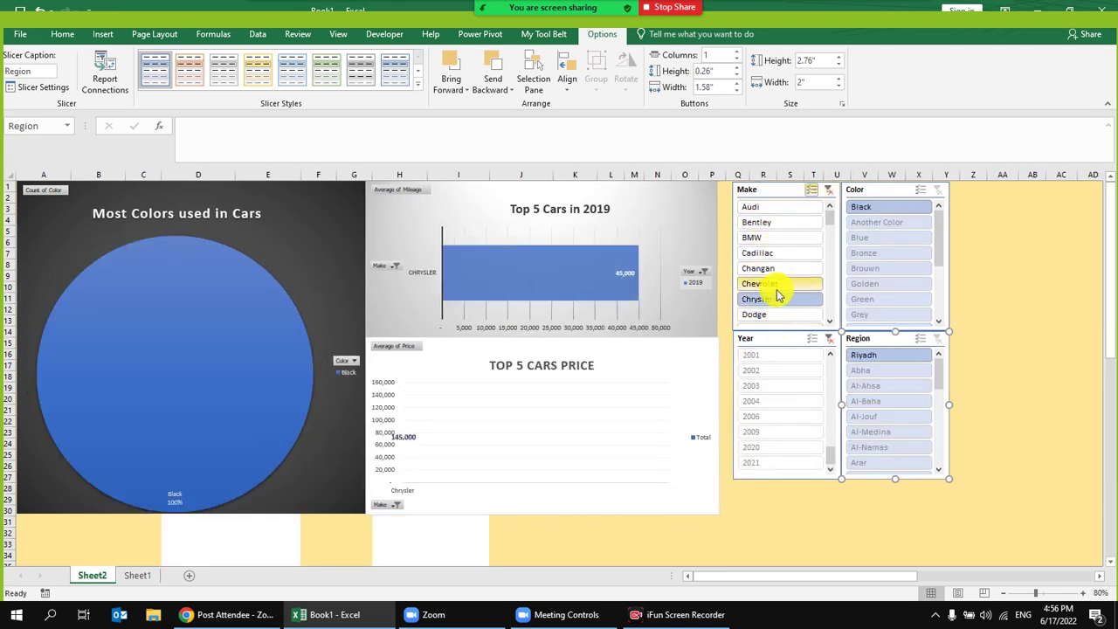
click(780, 268)
click(782, 266)
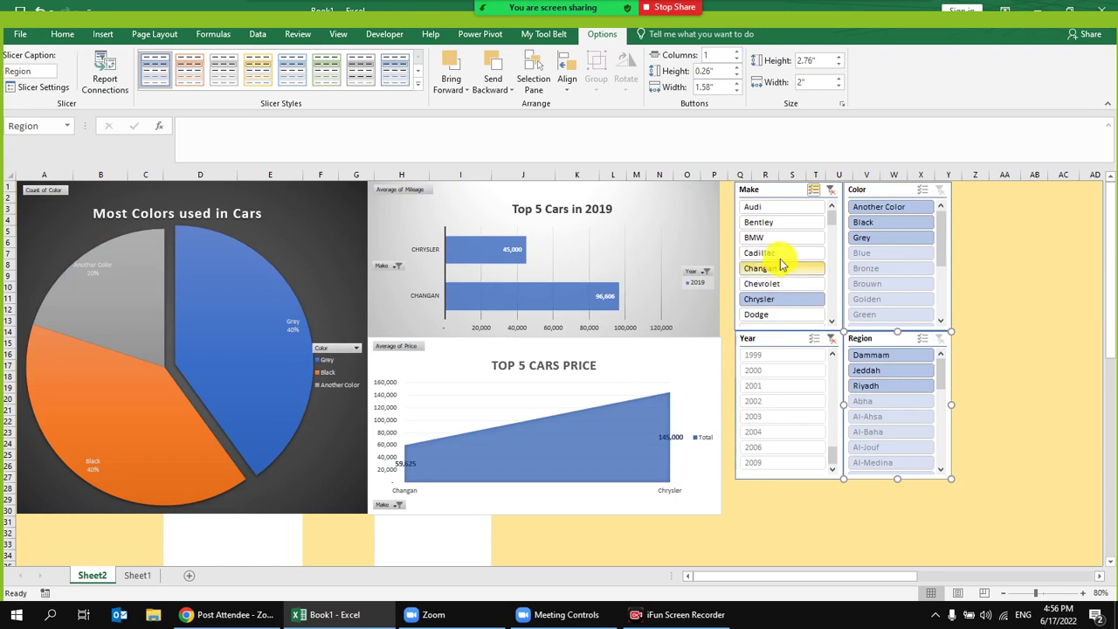
click(778, 251)
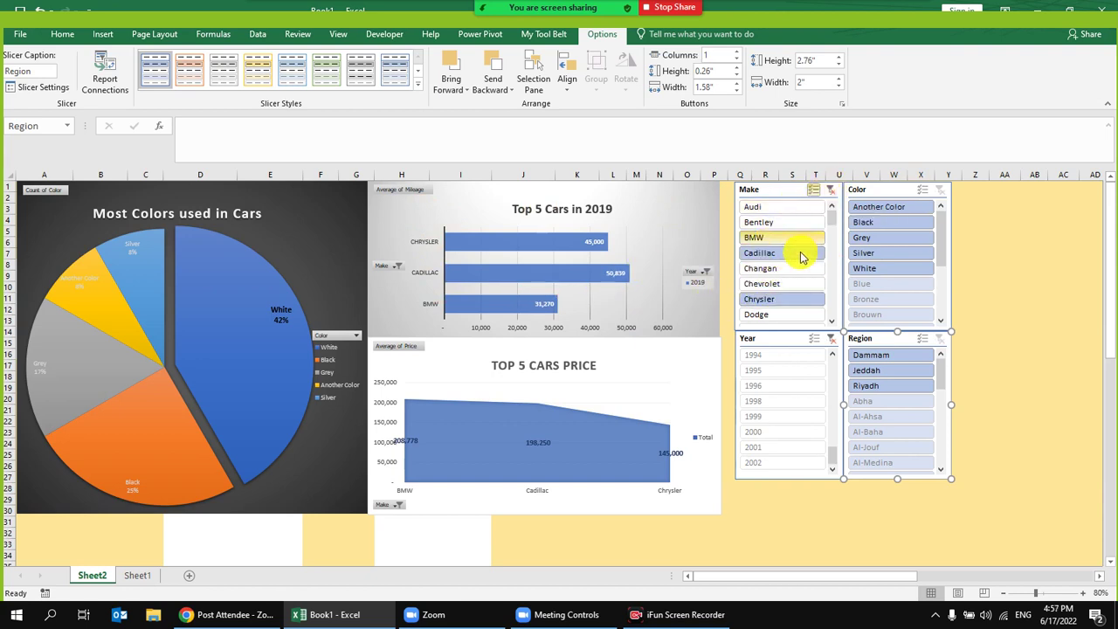
click(831, 196)
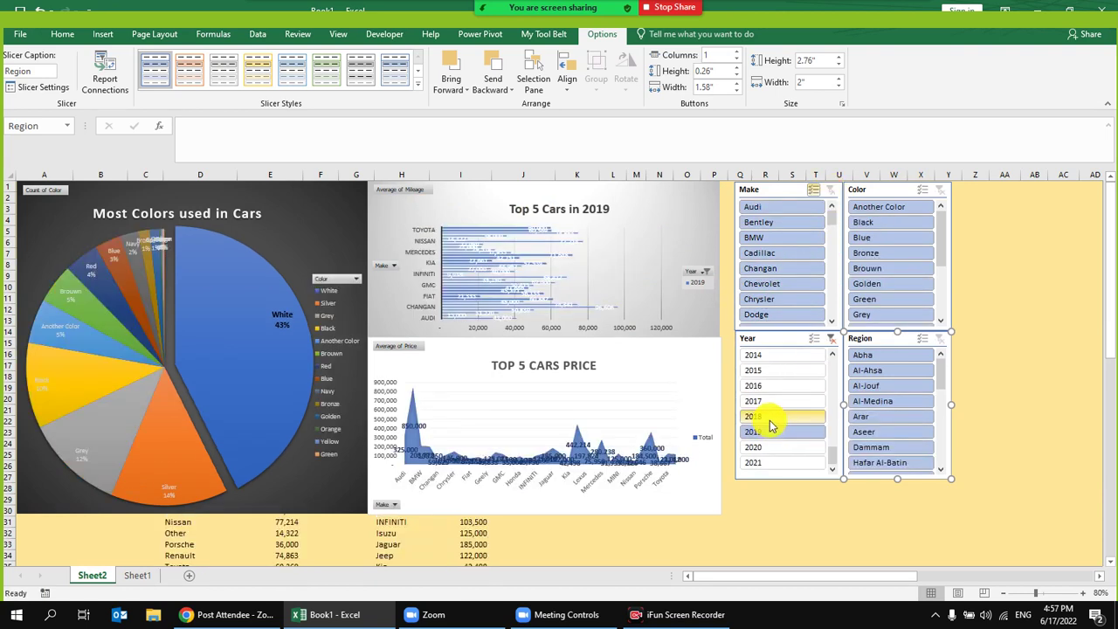
Step: Filter the charts to 2018 in the Year slicer and to Black in the Color slicer
click(771, 417)
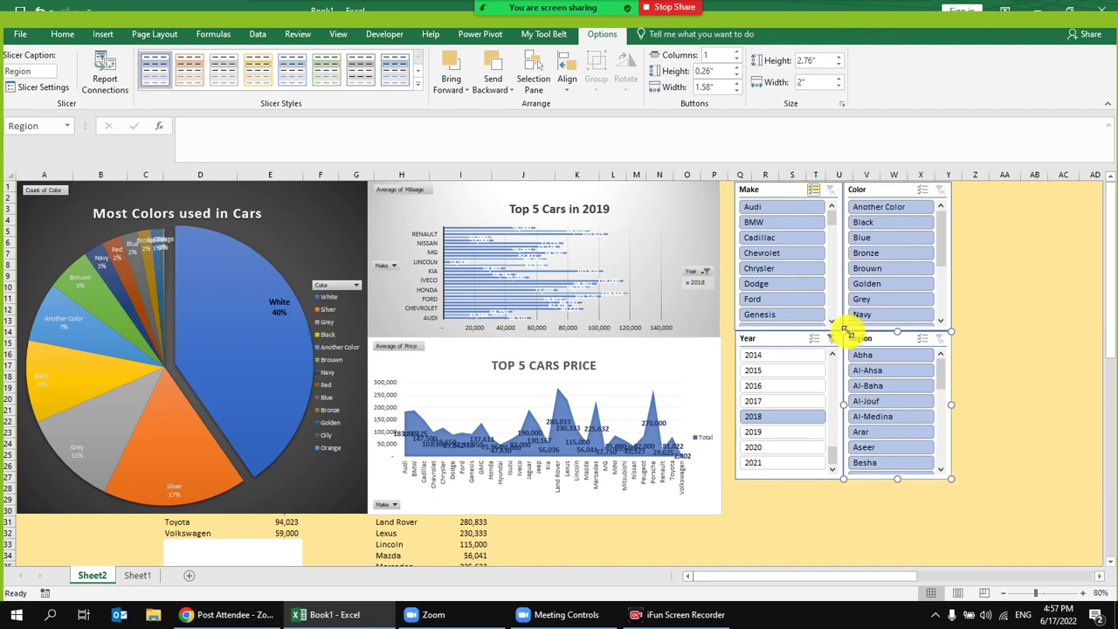
click(777, 423)
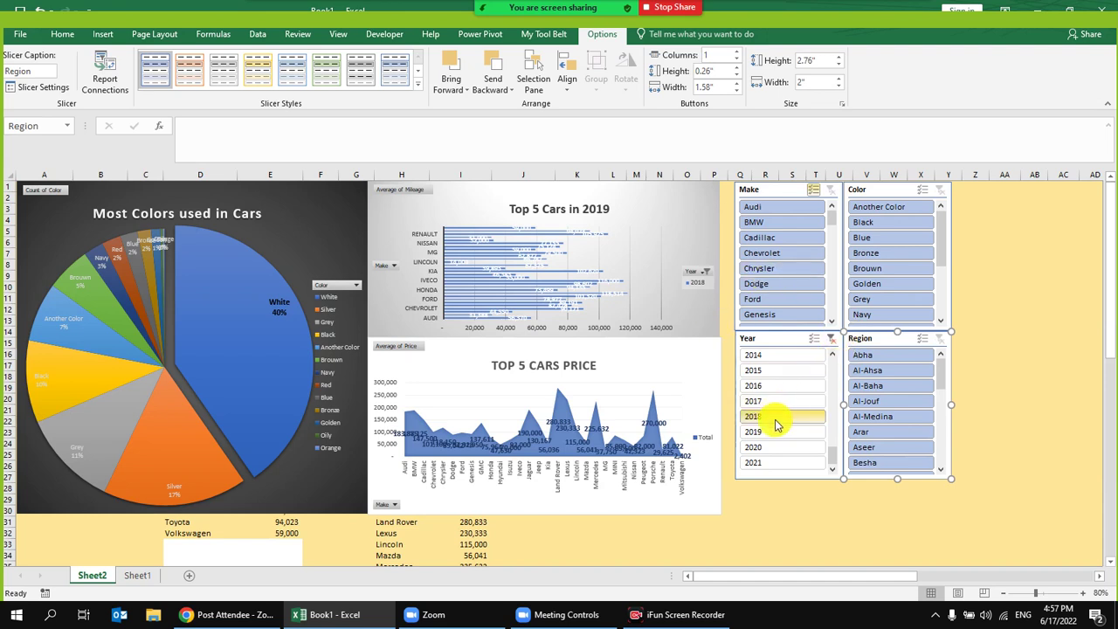
click(884, 227)
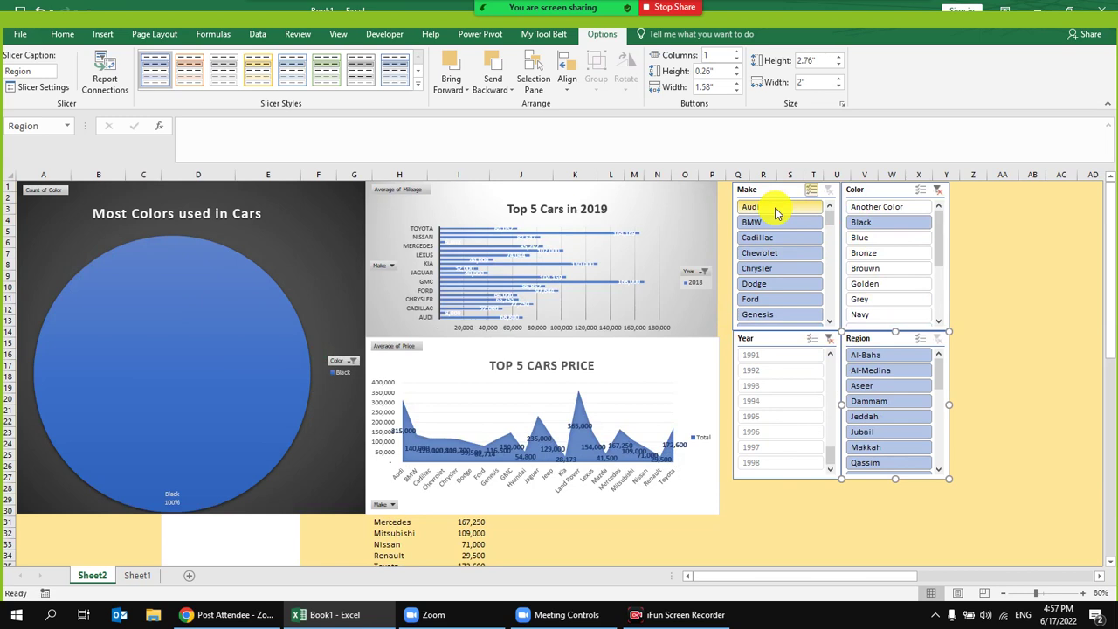
Step: Filter the Make slicer to Audi, and add Cadillac and Dodge to the selection with multi-select
click(825, 189)
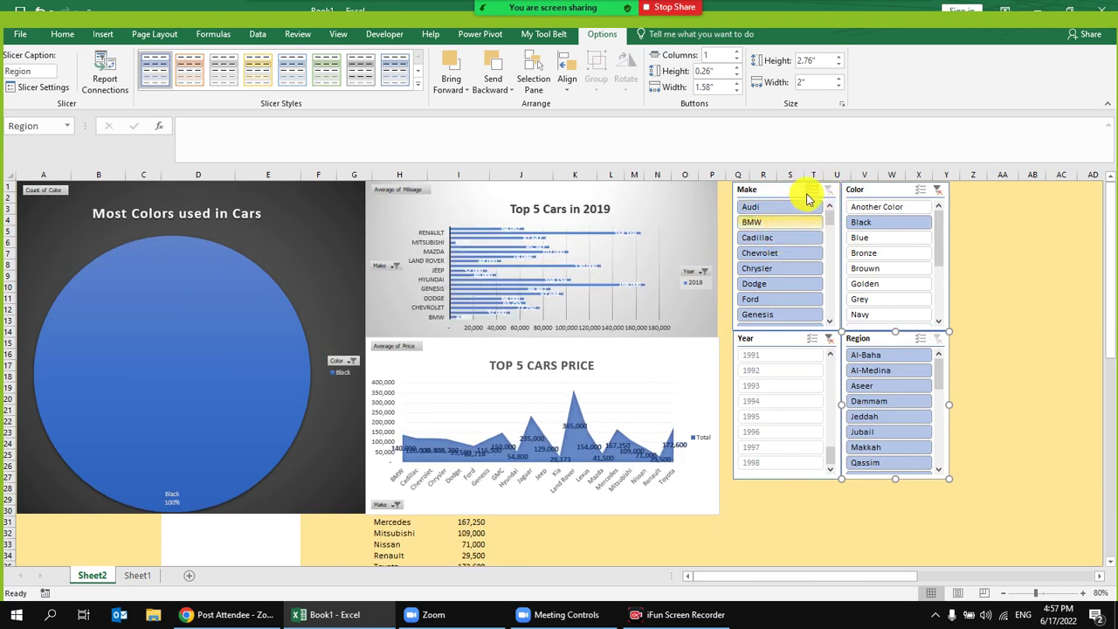
click(782, 208)
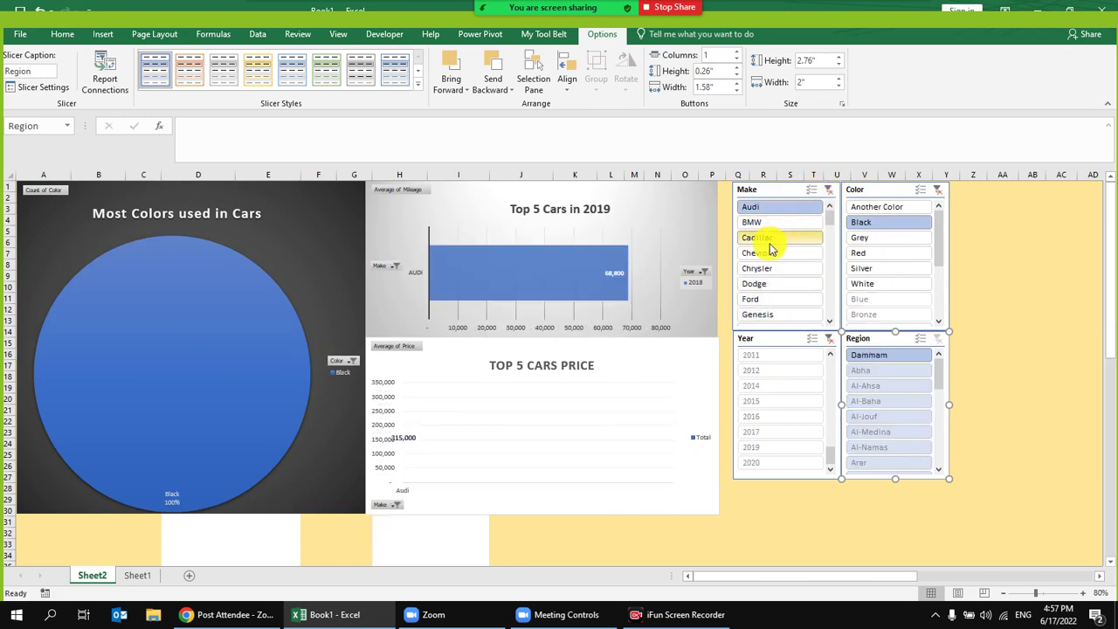
click(809, 191)
click(776, 238)
click(777, 284)
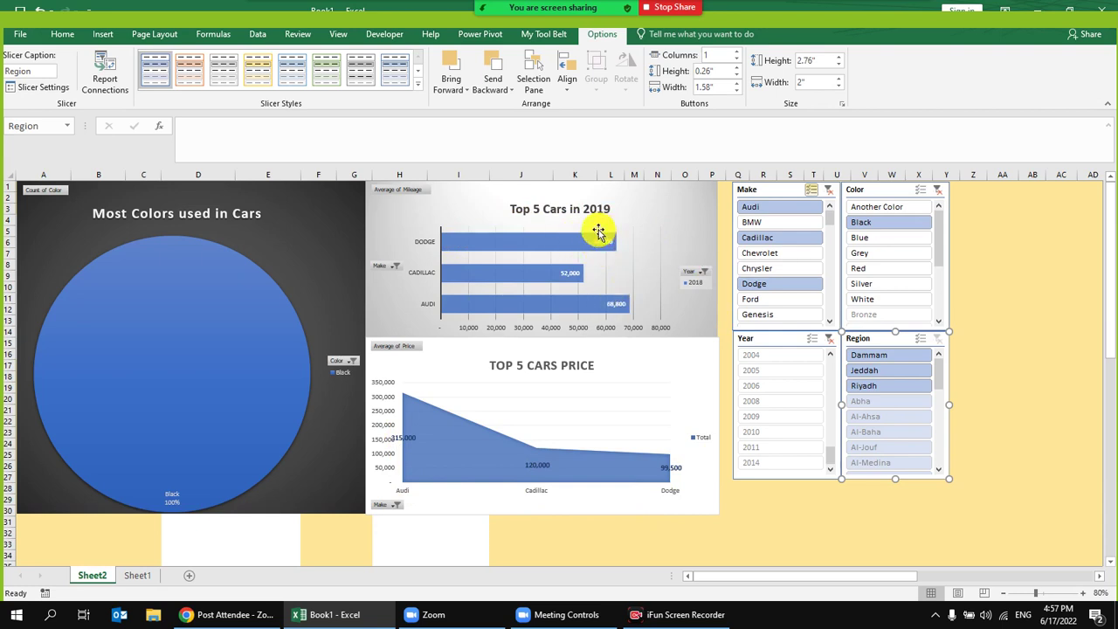
mouse_move(603, 260)
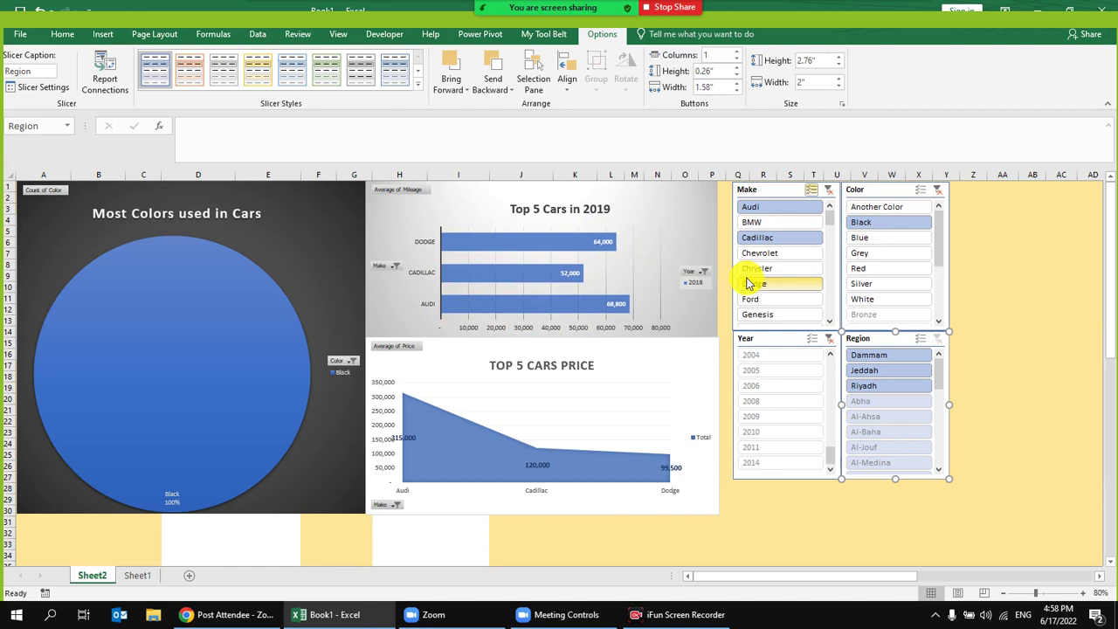
click(749, 283)
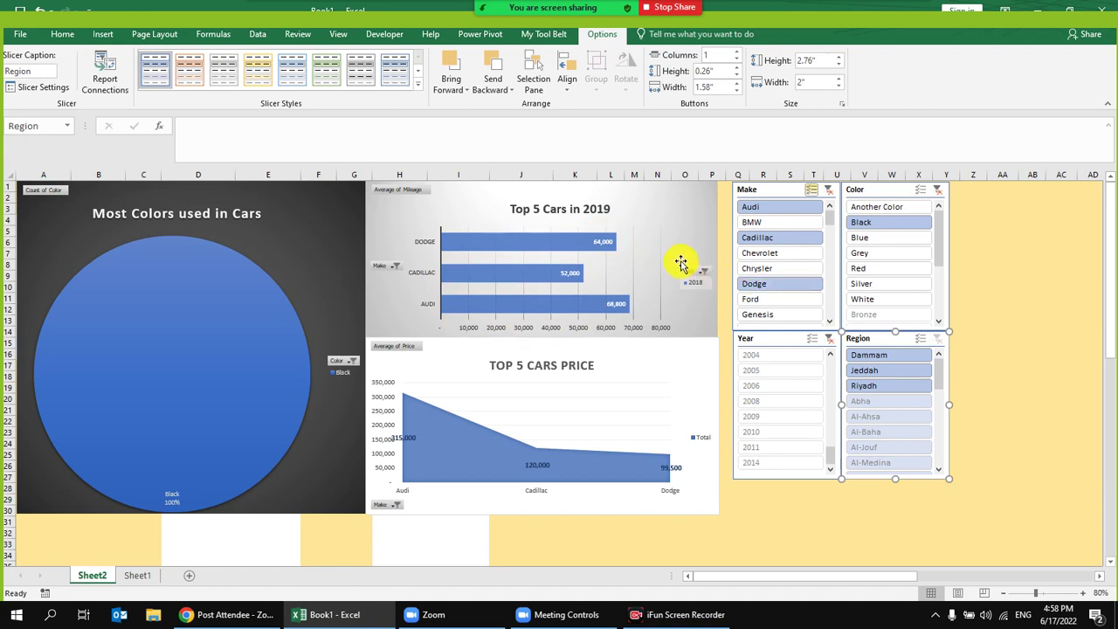
Step: Clear the Make and Color slicer filters and dismiss the PivotTable overlap warning
click(830, 194)
click(937, 189)
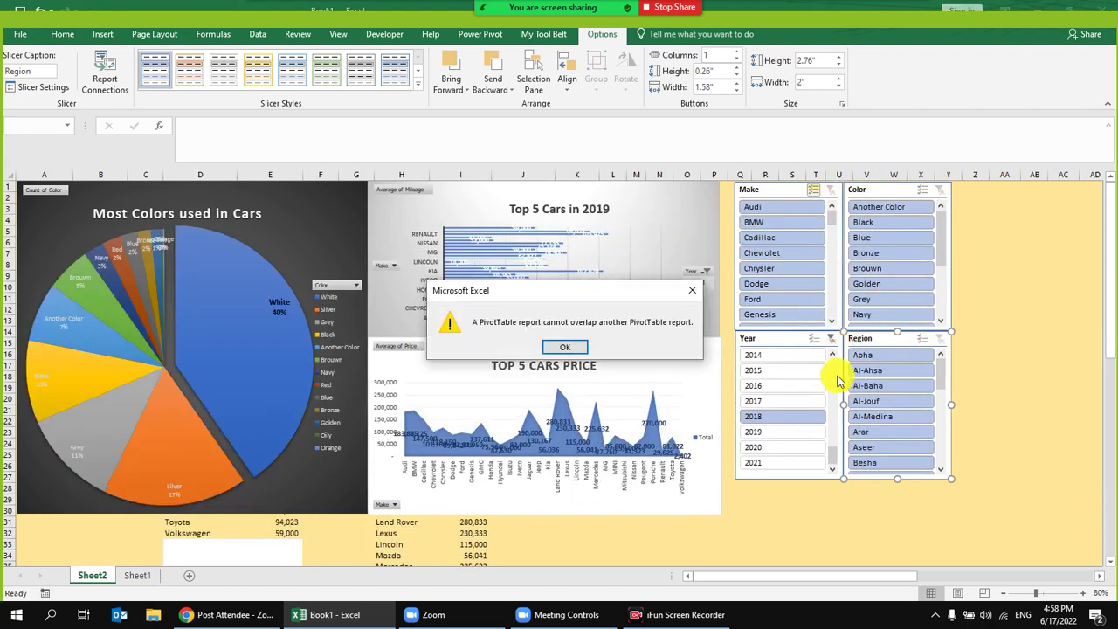
click(568, 348)
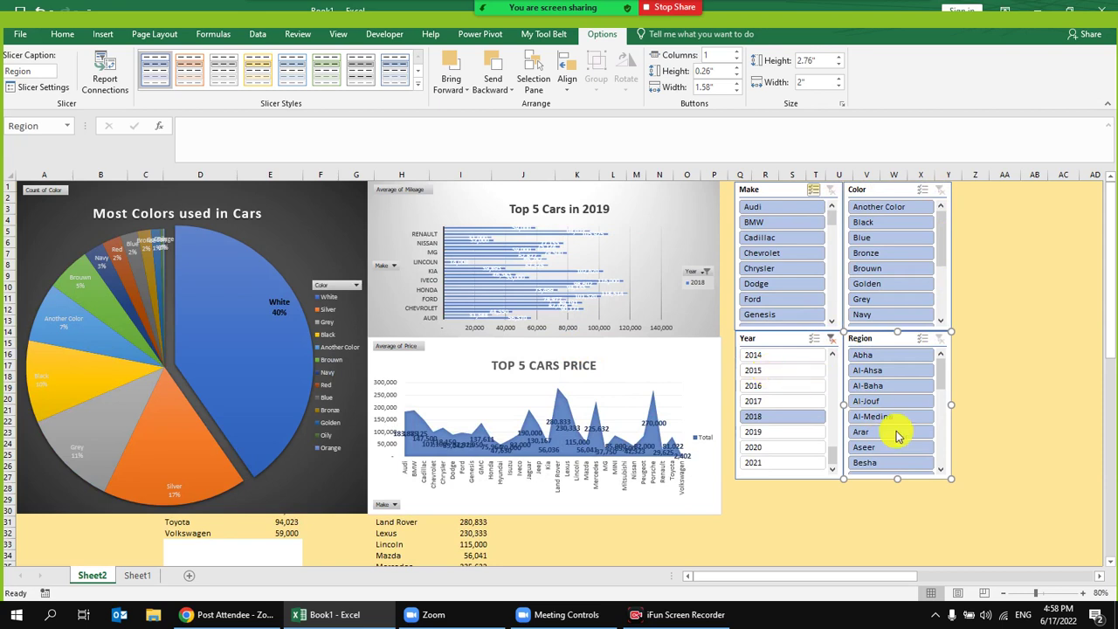
Step: Deselect BMW, Cadillac, Chevrolet and Chrysler in the Make slicer
drag(1000, 509, 908, 384)
drag(780, 242, 771, 223)
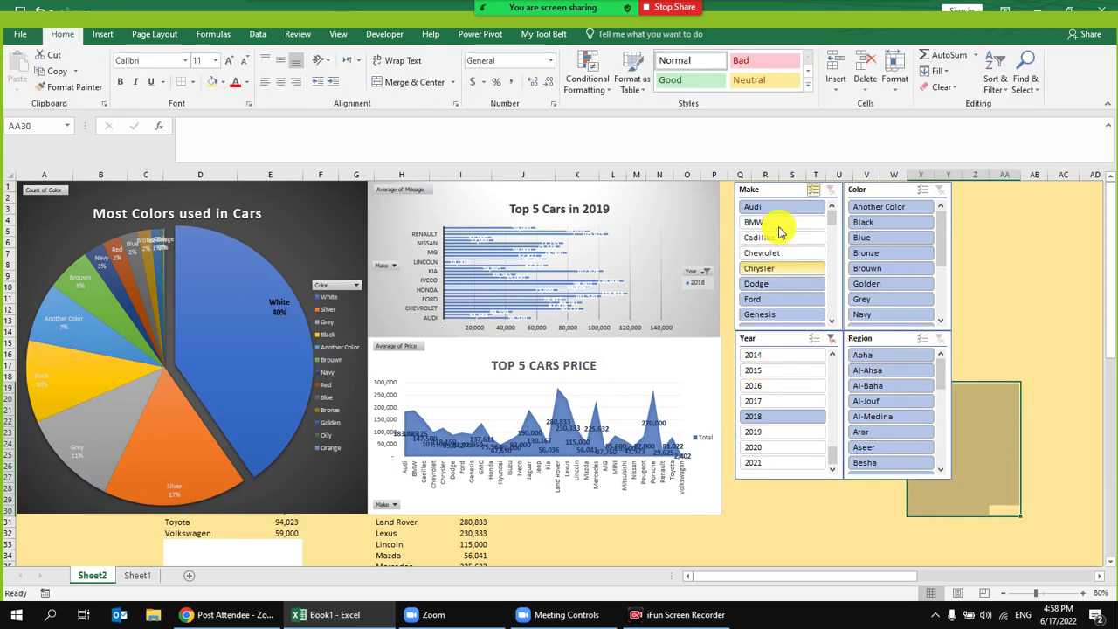
click(996, 275)
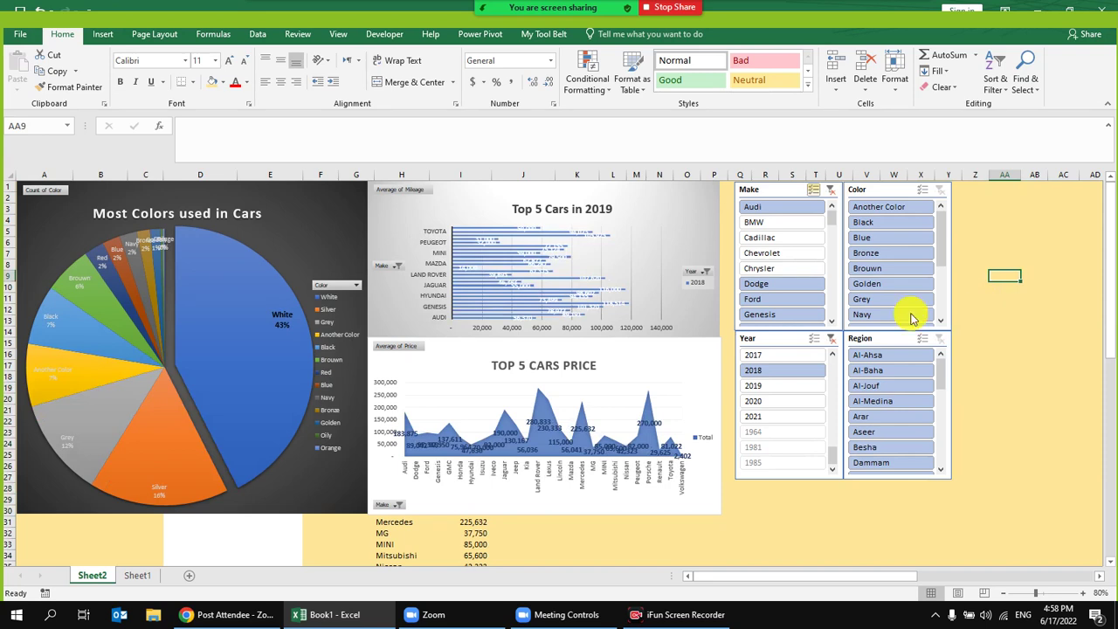
Step: Select the Make, Year, Color and Region slicers together and delete them from Sheet2
click(776, 185)
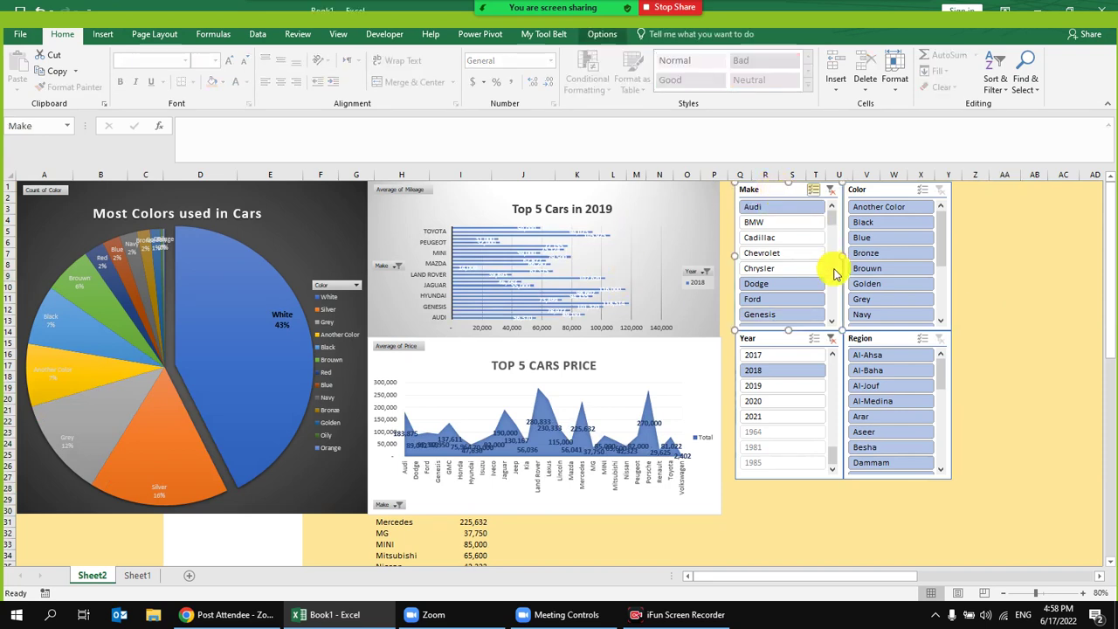
ctrl+click(894, 342)
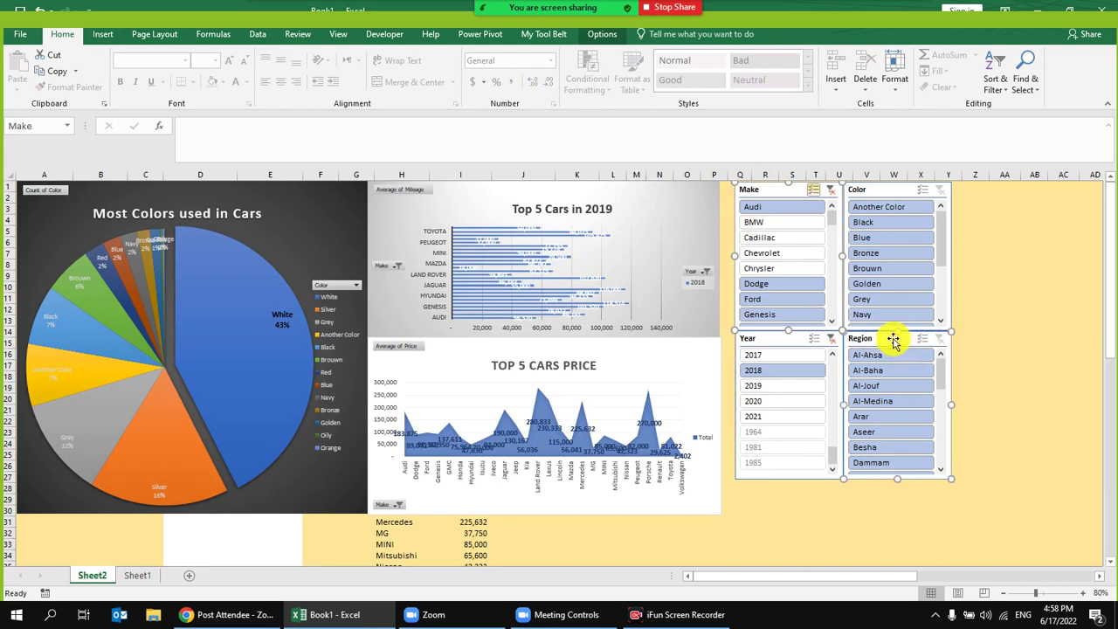
ctrl+click(789, 345)
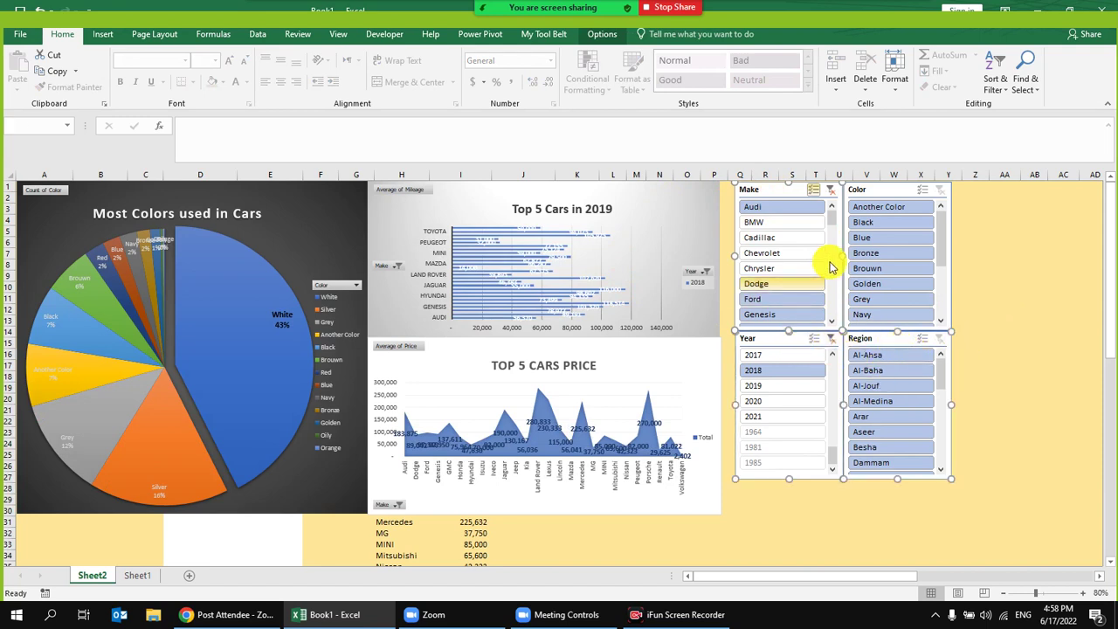
right_click(863, 191)
key(Escape)
key(Escape)
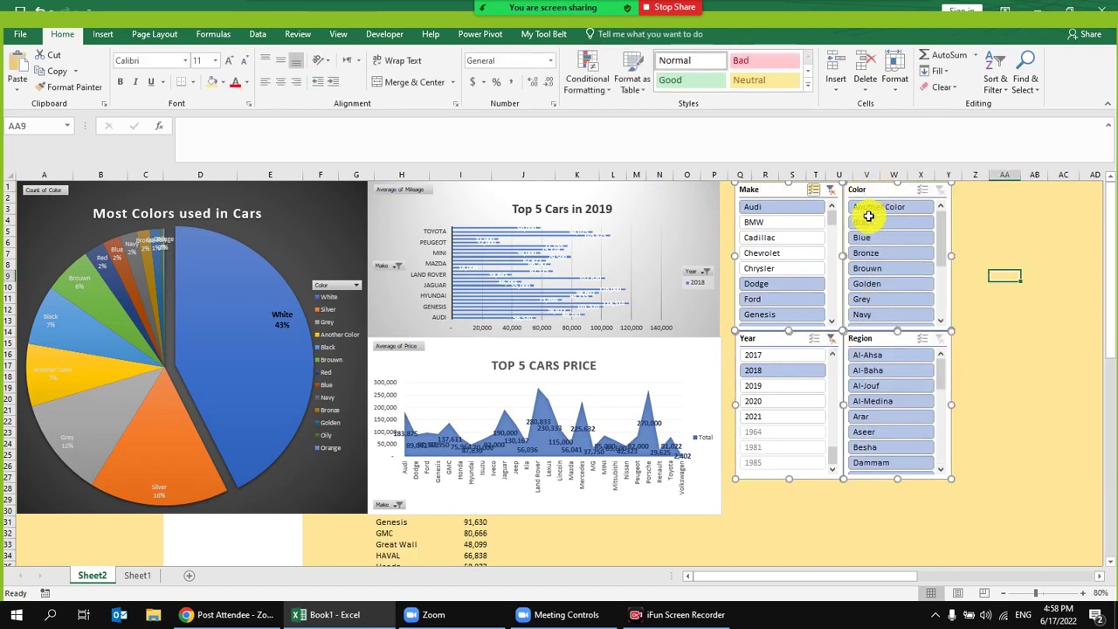
key(Delete)
click(739, 224)
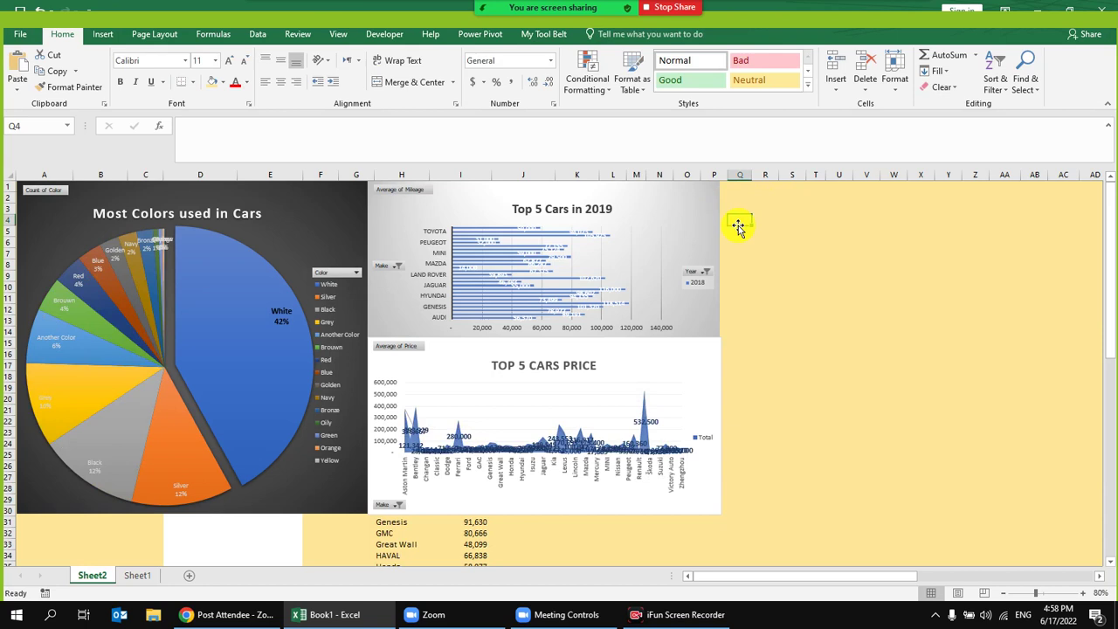
Step: Insert Year, Origin and Color slicers for the Most Colors used in Cars pie chart
click(464, 209)
click(320, 230)
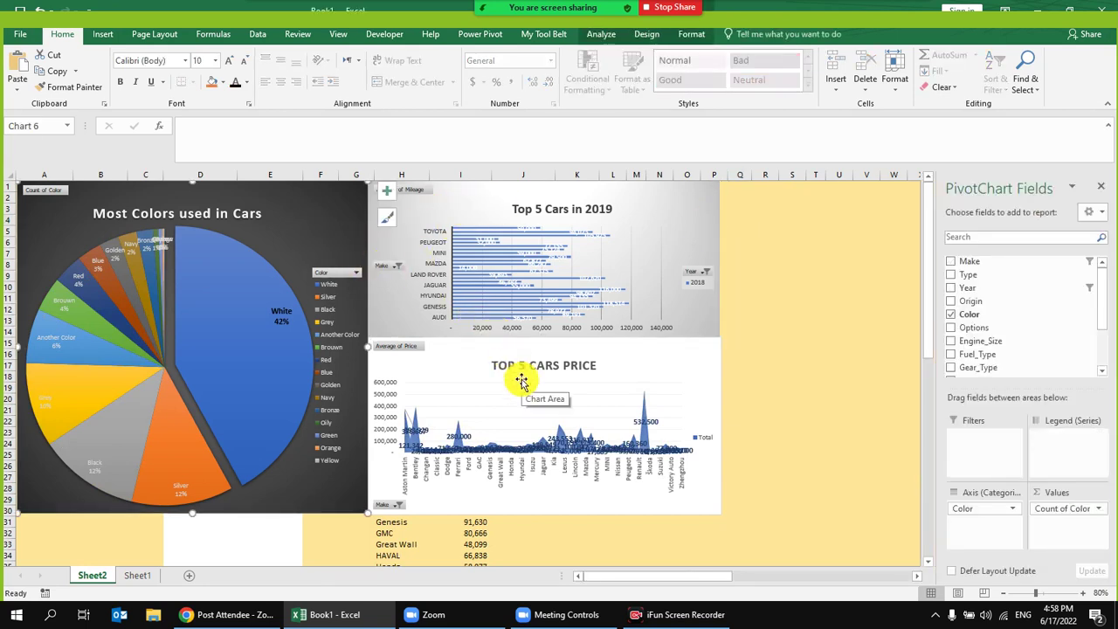
click(521, 382)
click(332, 246)
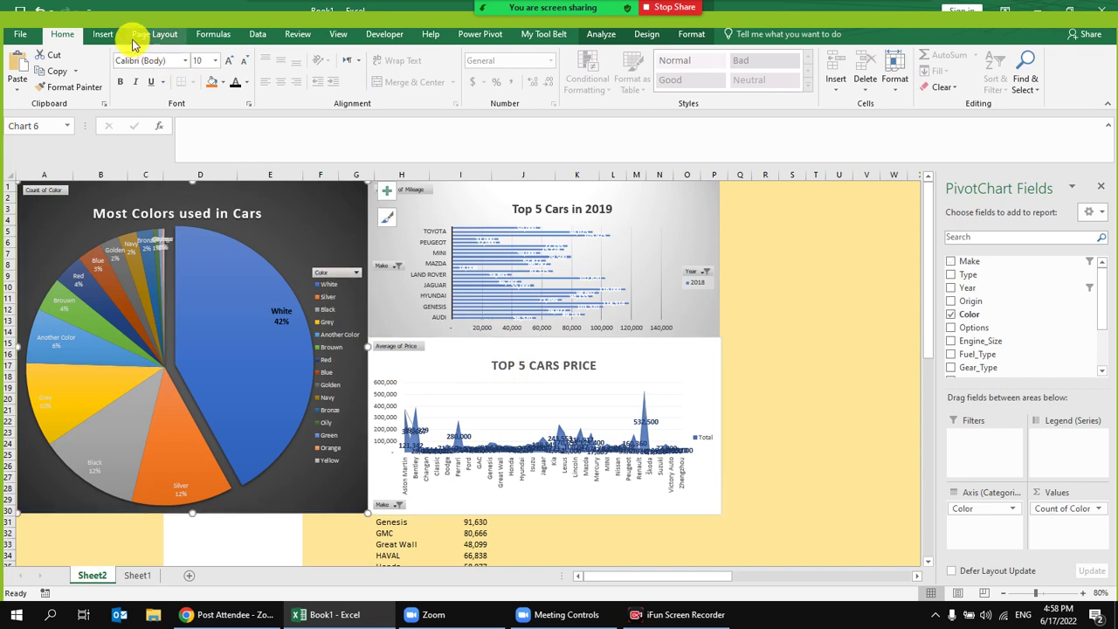
click(601, 34)
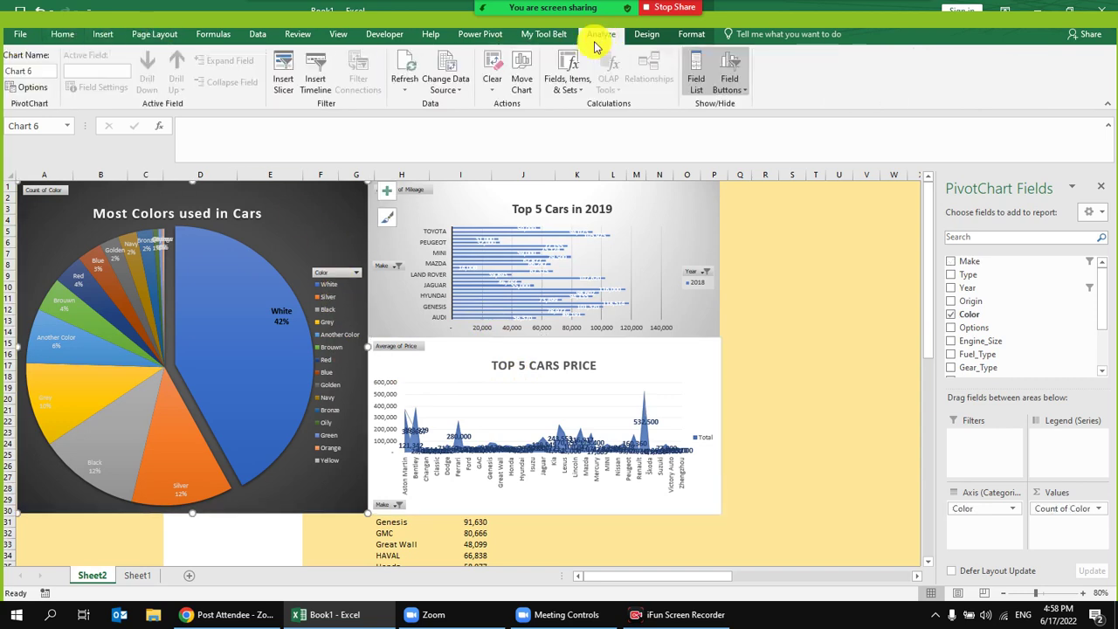
click(292, 73)
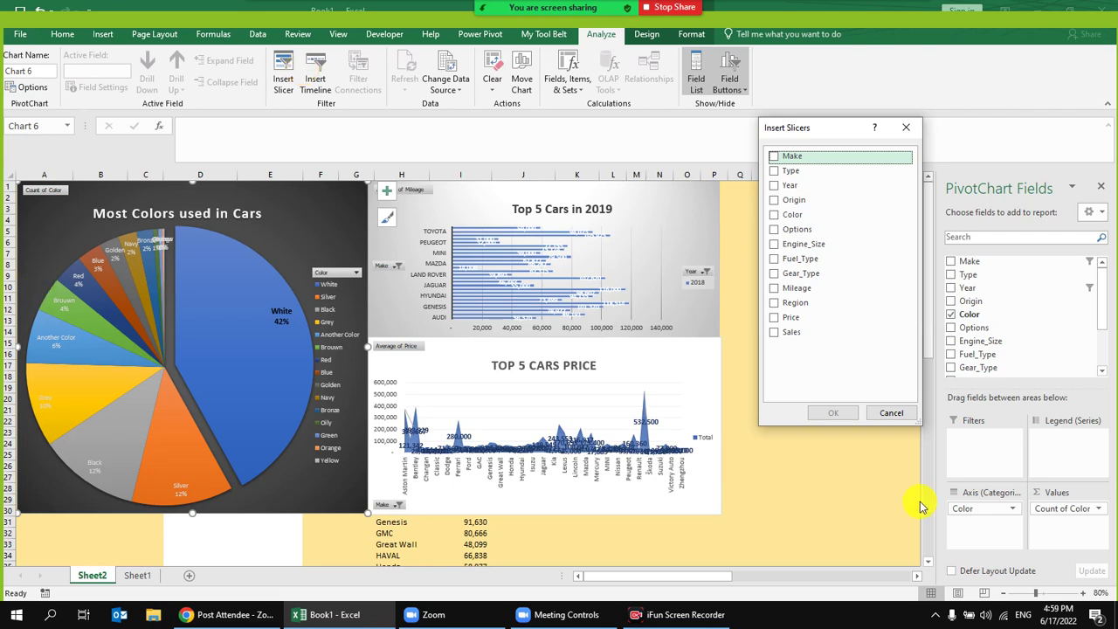
click(774, 159)
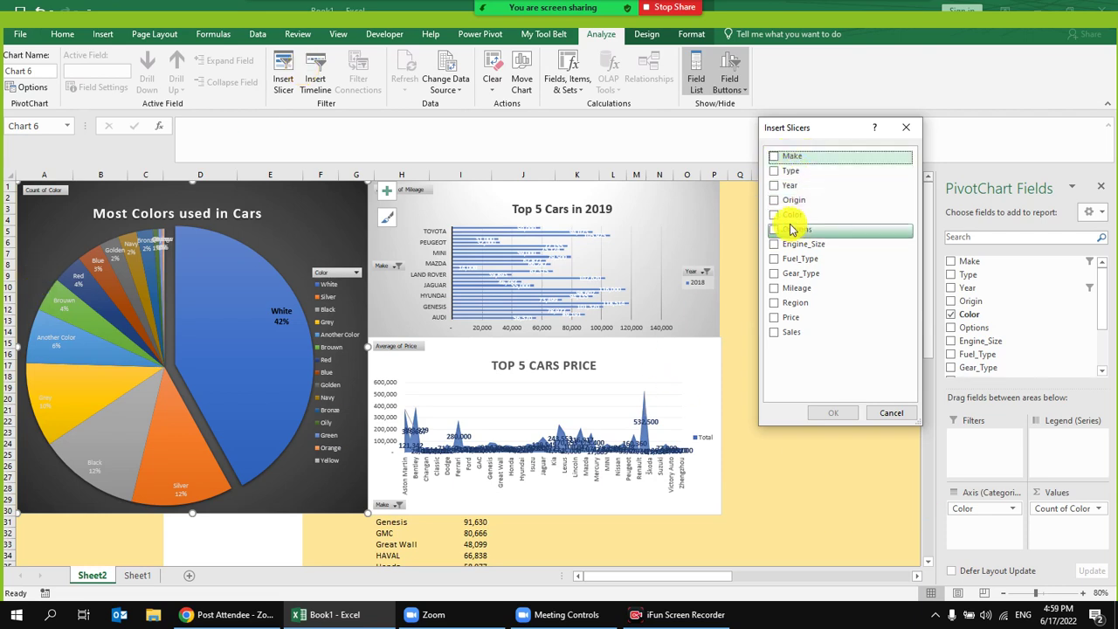
click(782, 186)
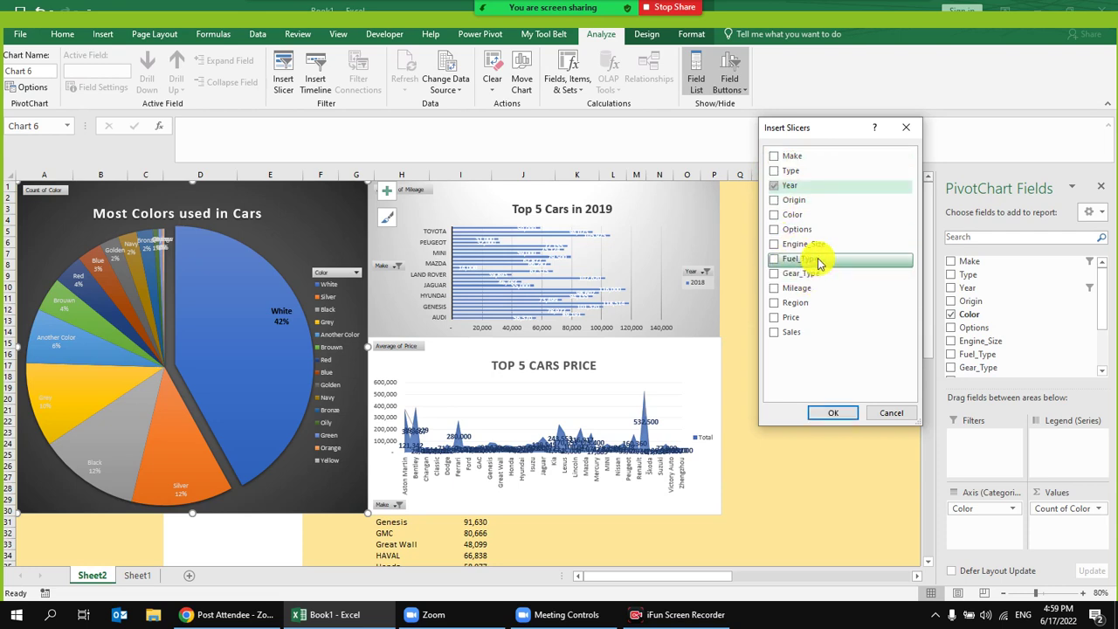
click(782, 306)
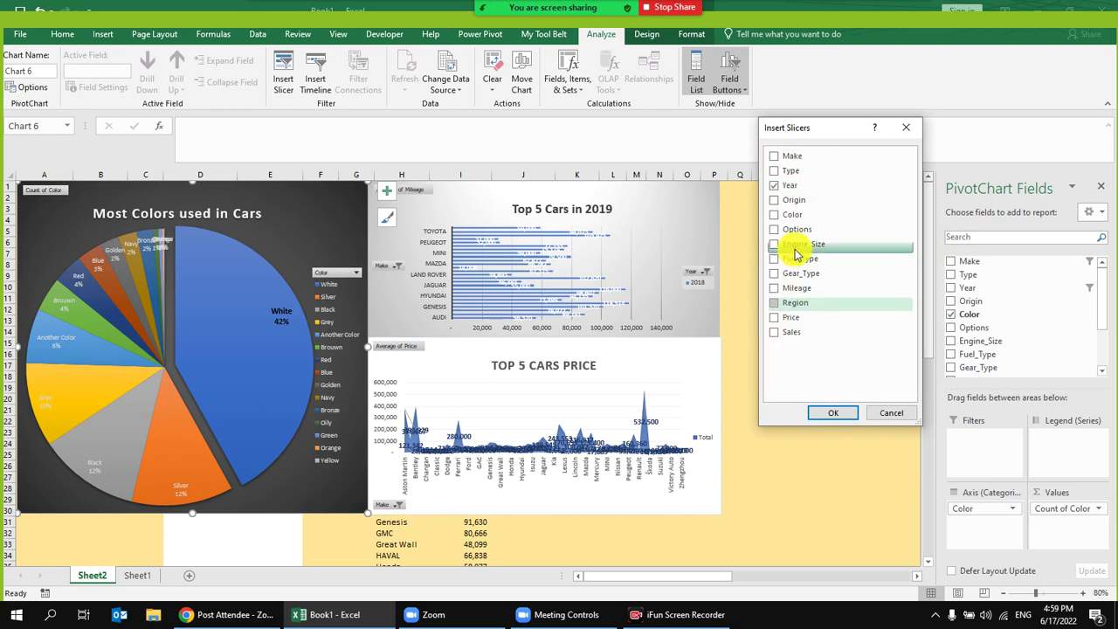
click(774, 200)
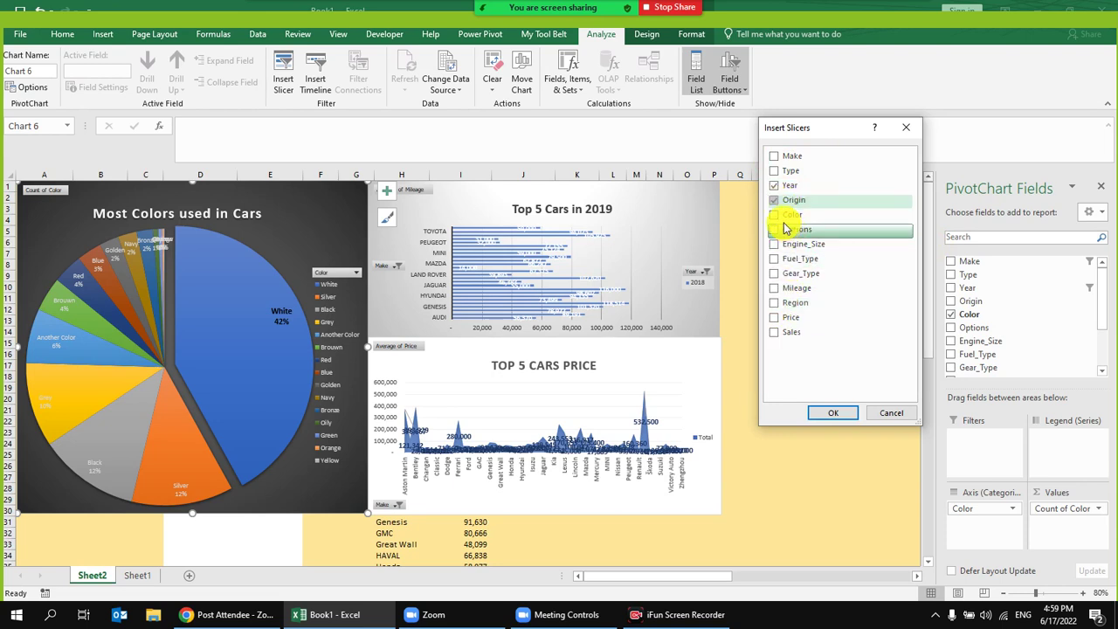
click(847, 409)
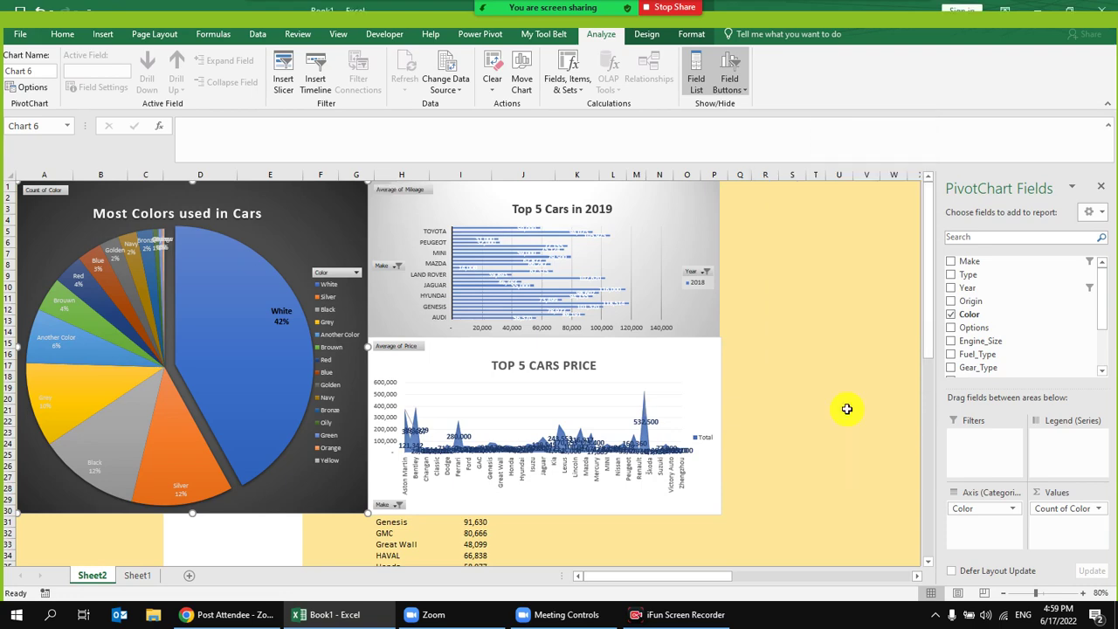
Step: Arrange the three slicers in a row beside the charts, in the order Year, Origin, Color
click(452, 287)
drag(452, 288, 777, 187)
drag(487, 310, 884, 186)
drag(458, 335, 976, 186)
Step: Examine the Color filter options of the pie chart and the Year filter options of the mileage chart without changing them
click(355, 286)
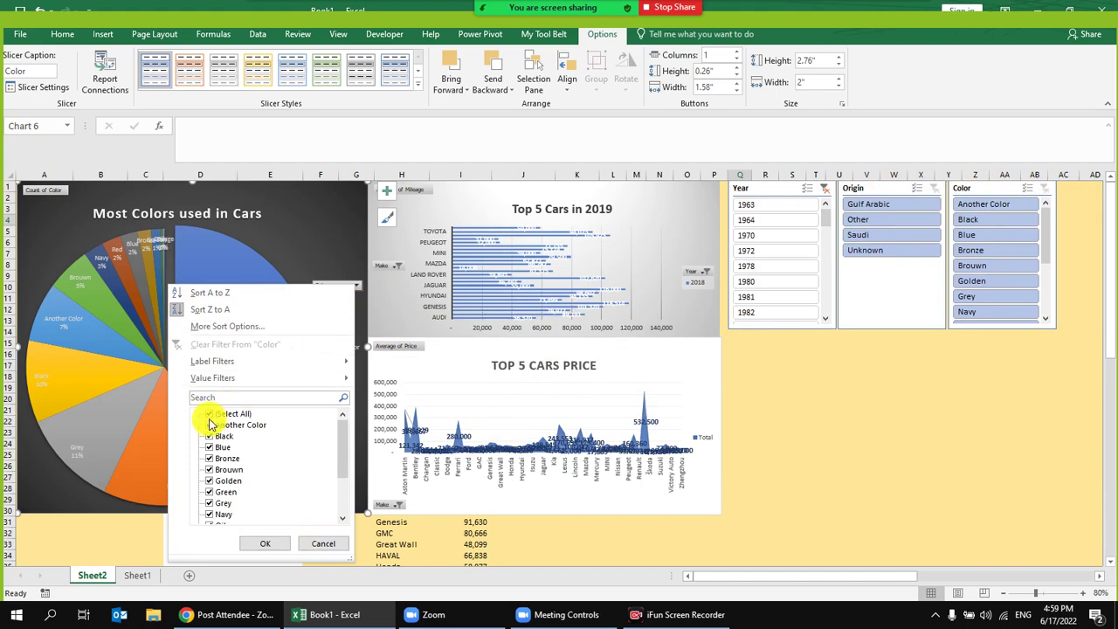
click(320, 545)
click(702, 268)
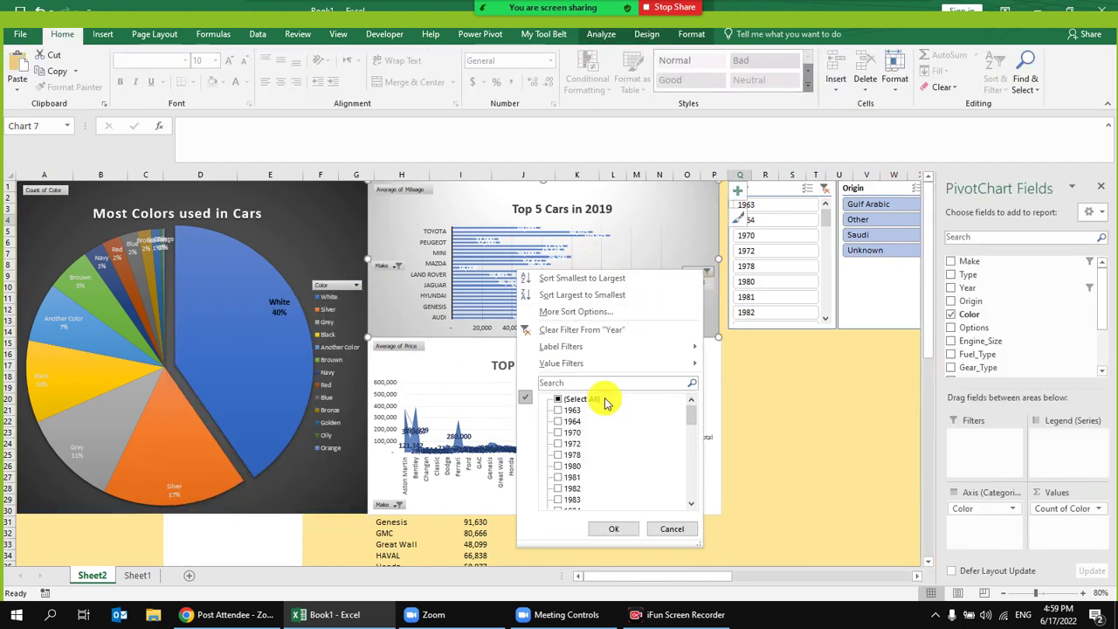
click(669, 527)
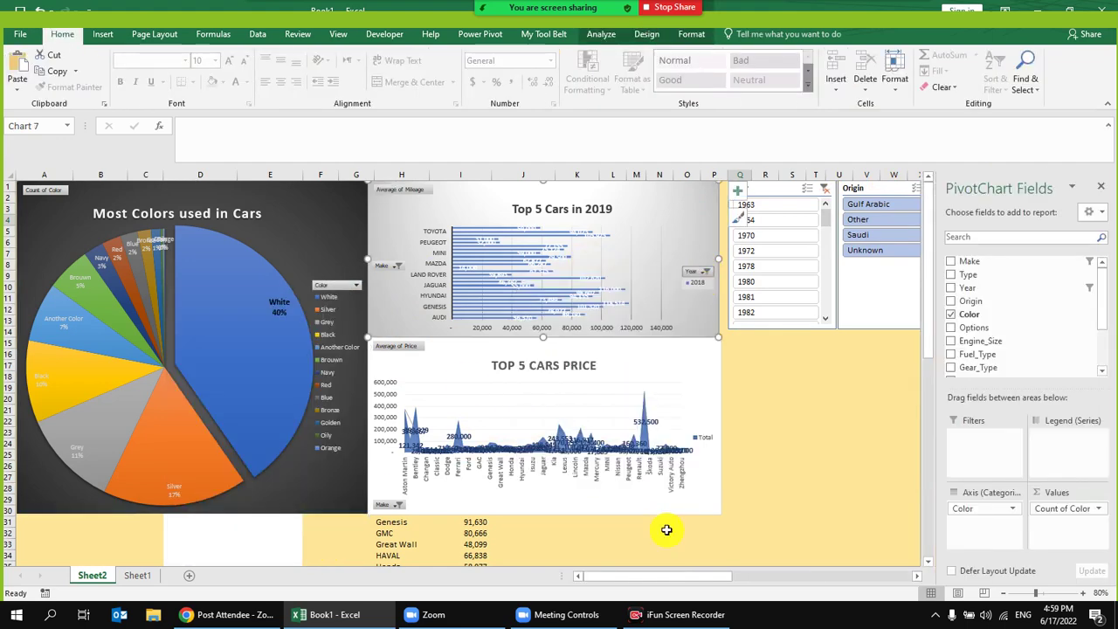
click(865, 375)
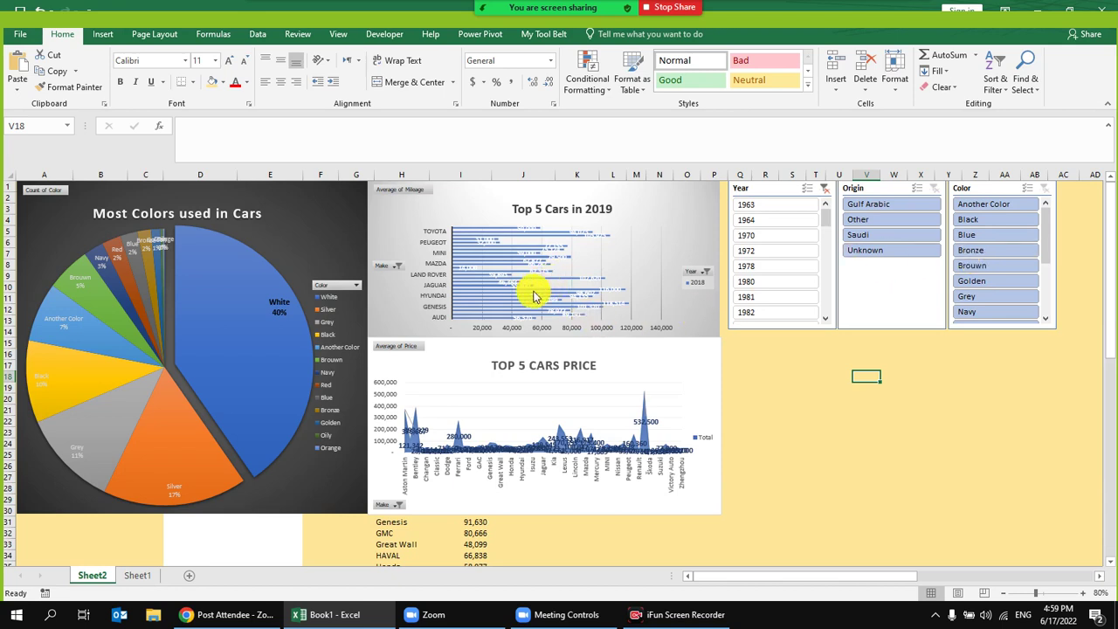
click(340, 287)
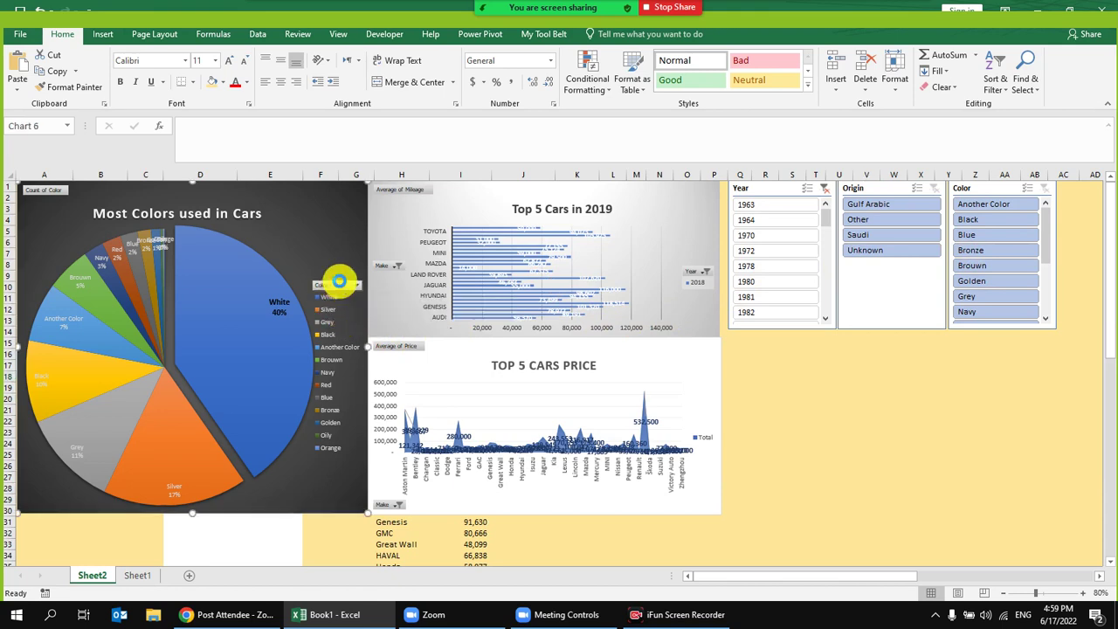
click(699, 275)
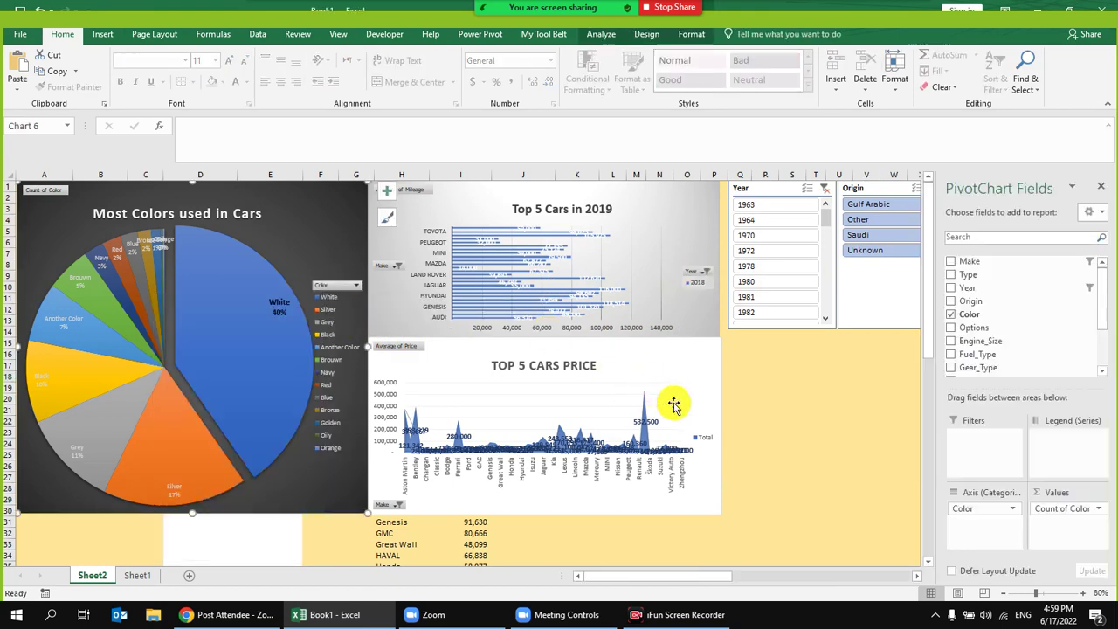
click(838, 376)
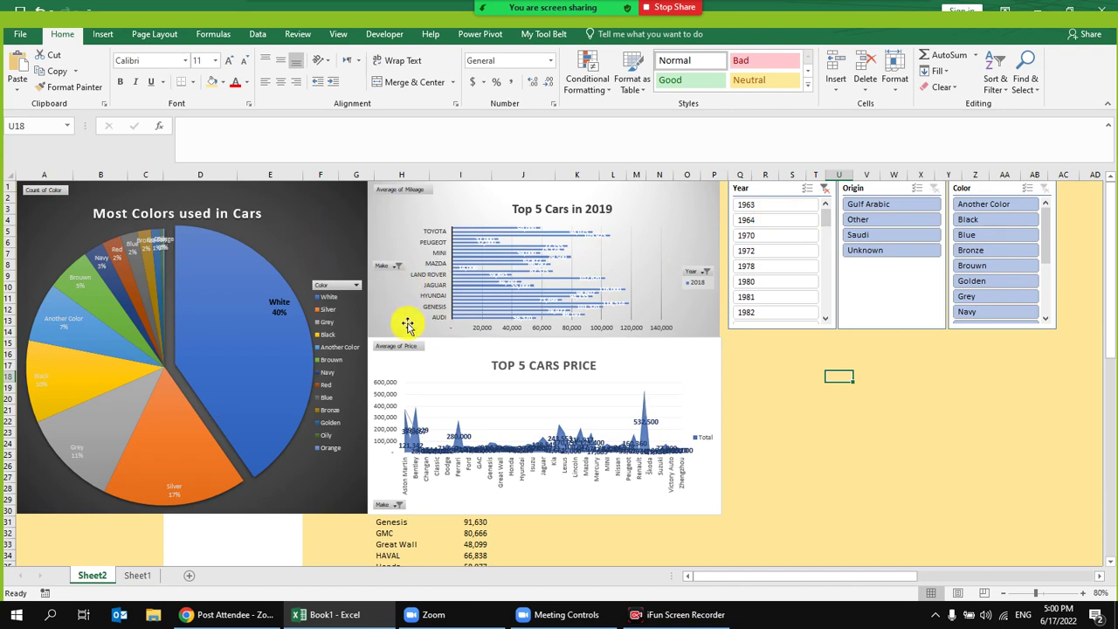
mouse_move(271, 214)
mouse_down()
mouse_move(277, 282)
mouse_move(242, 292)
mouse_move(239, 200)
mouse_move(250, 193)
mouse_up()
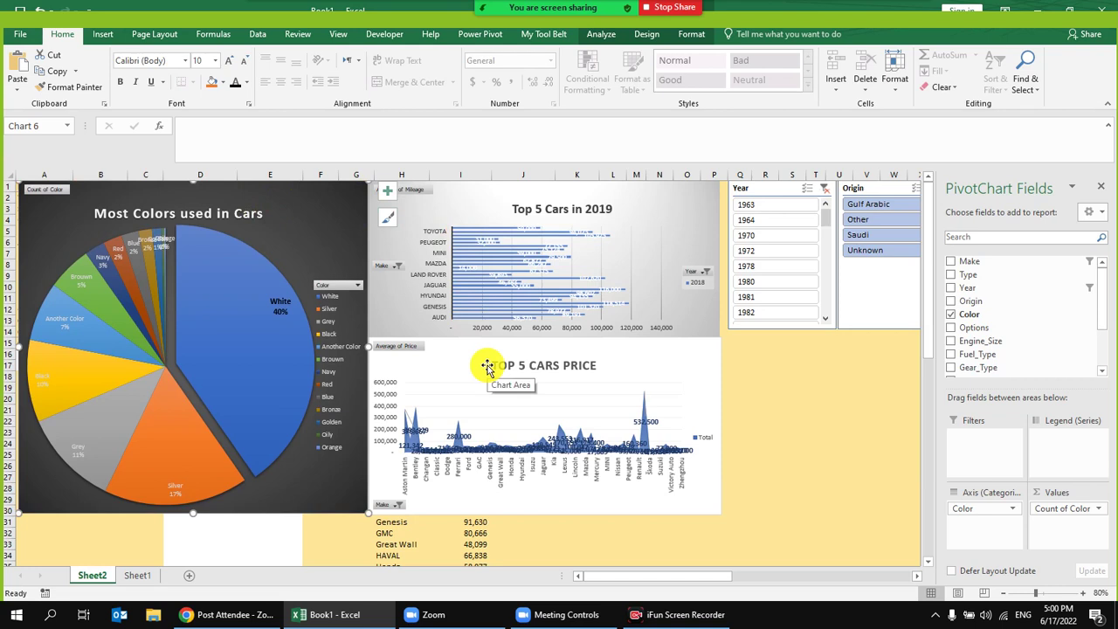
click(846, 363)
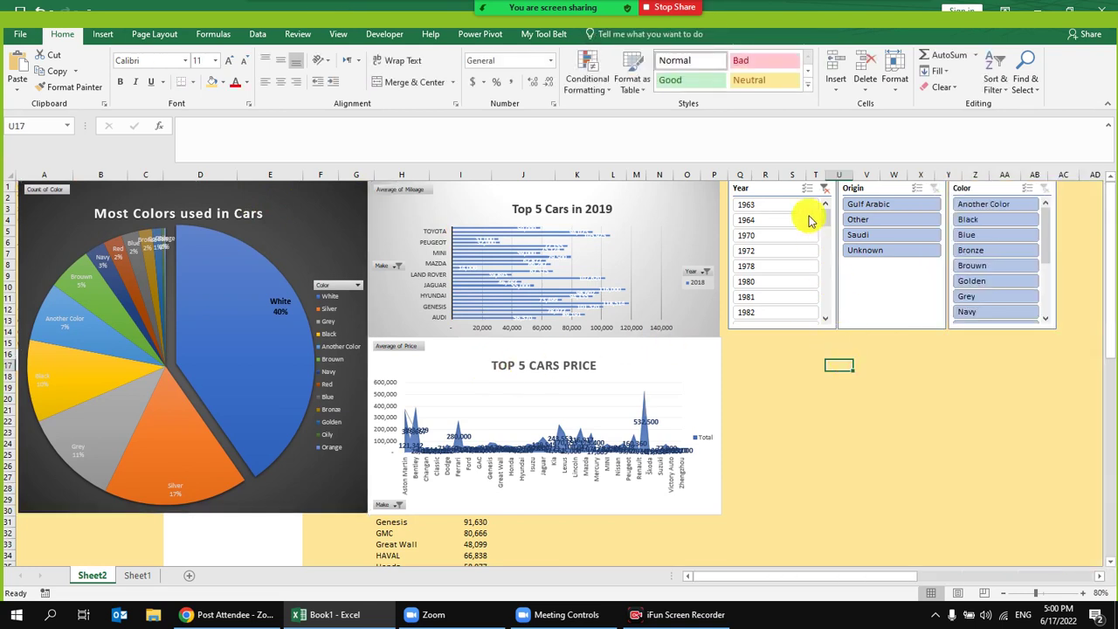
Step: Try to connect the Year slicer to PivotTable4 and PivotTable5 in addition to PivotTable2
click(764, 192)
click(598, 35)
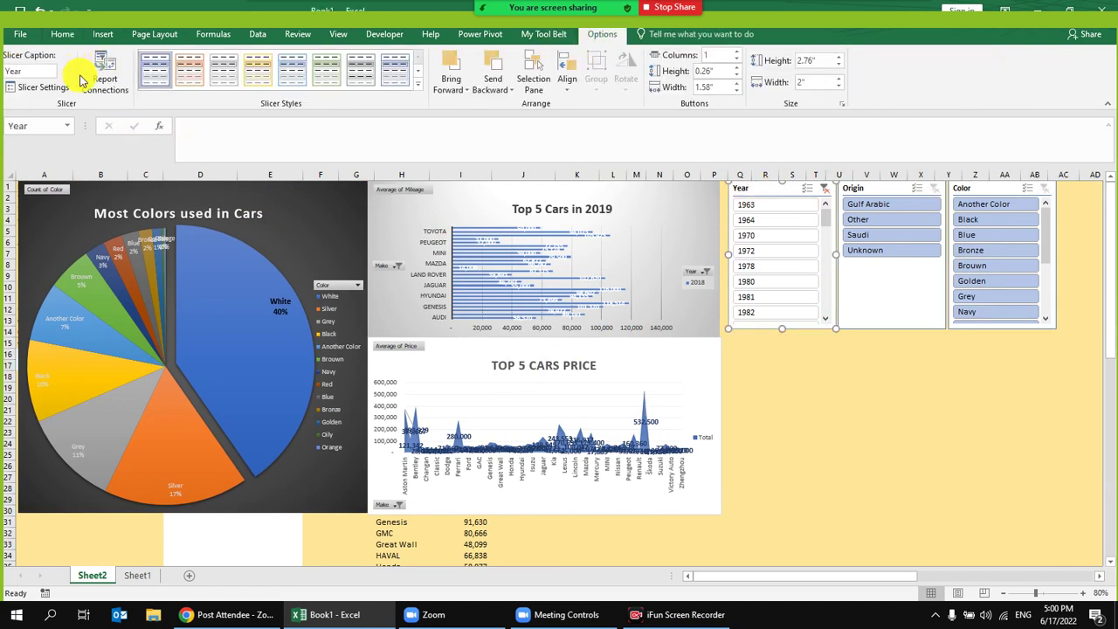
click(107, 79)
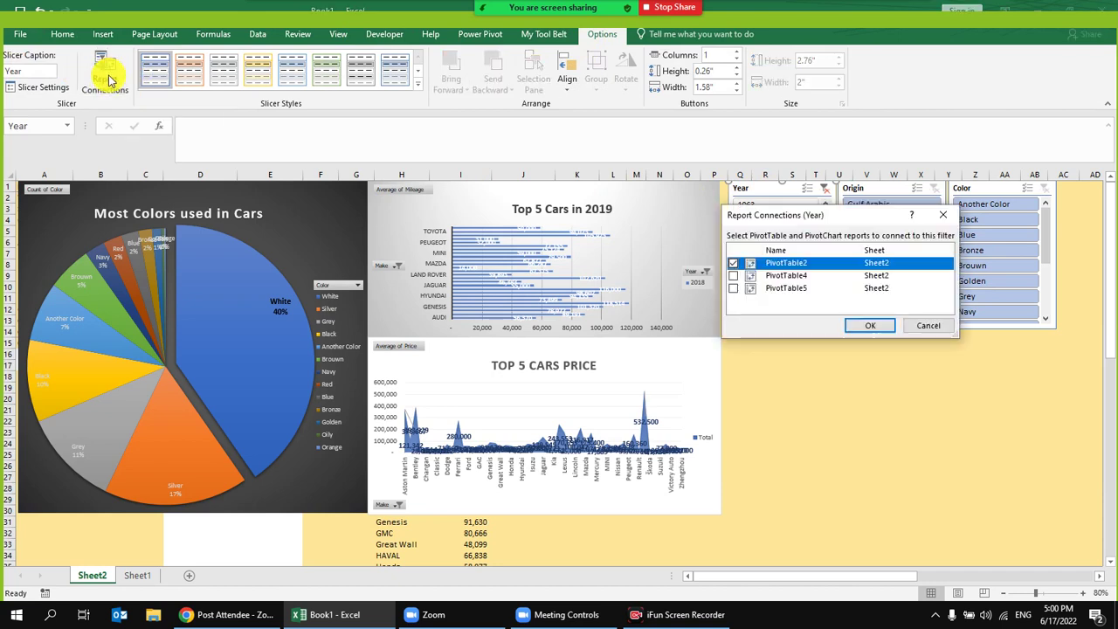
click(734, 275)
click(734, 287)
drag(800, 219, 983, 395)
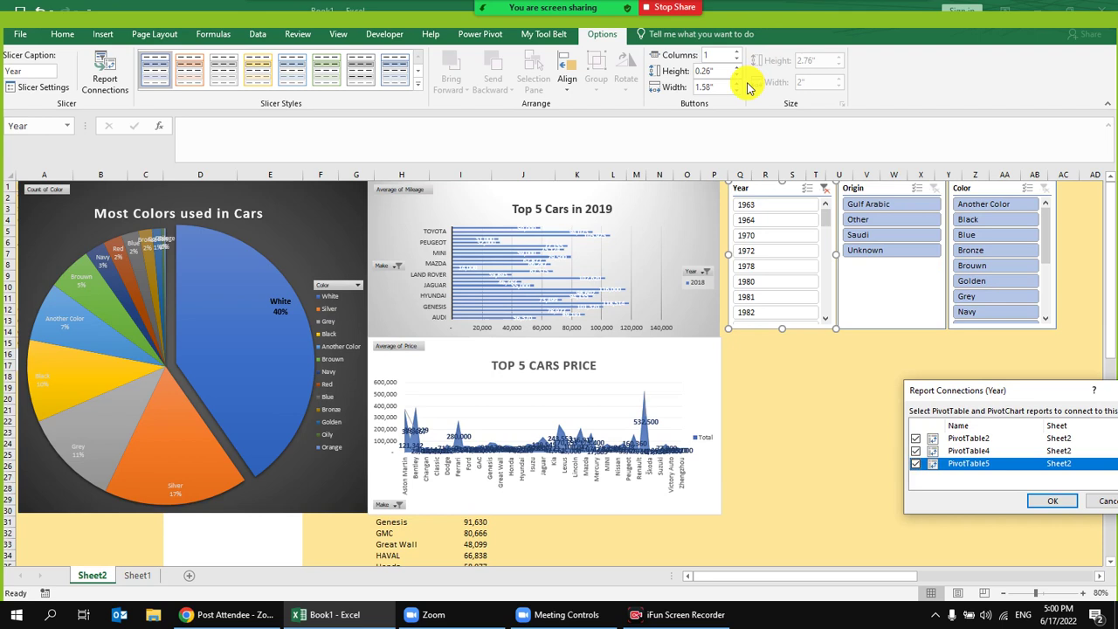
click(1053, 501)
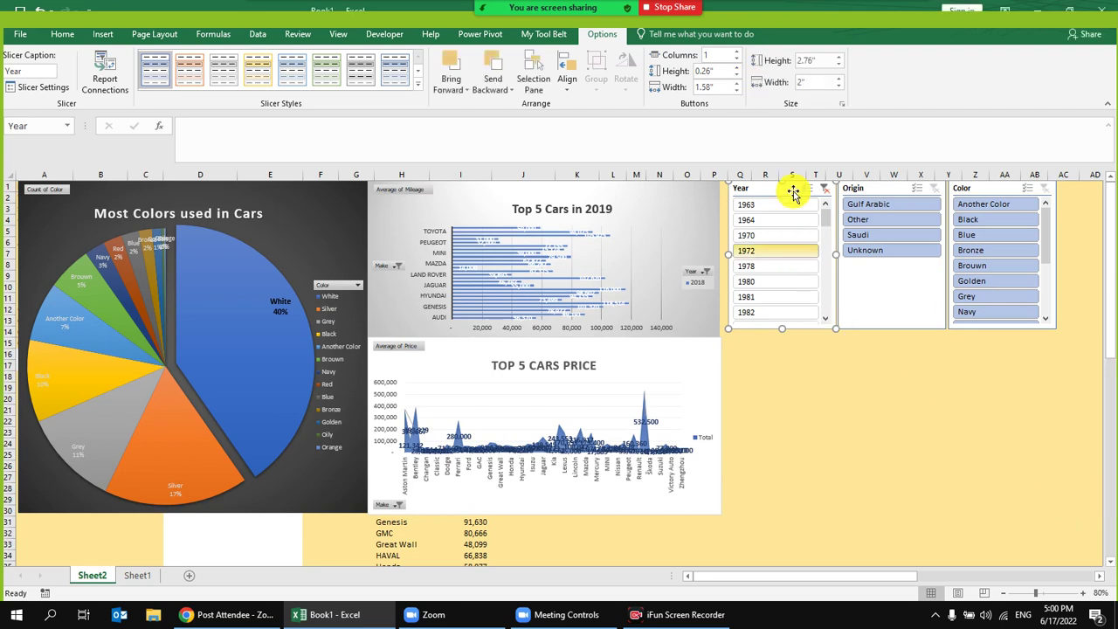
Step: Test the Year slicer by filtering to 2020, 2015 and 1963 one after another
scroll(782, 254, down, 10)
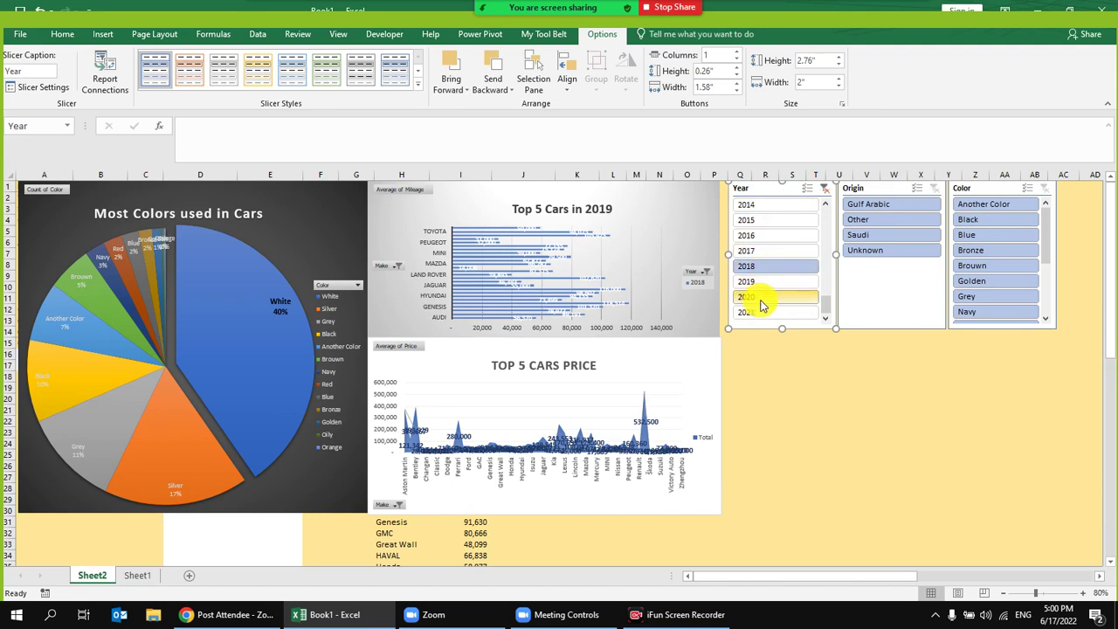
click(763, 297)
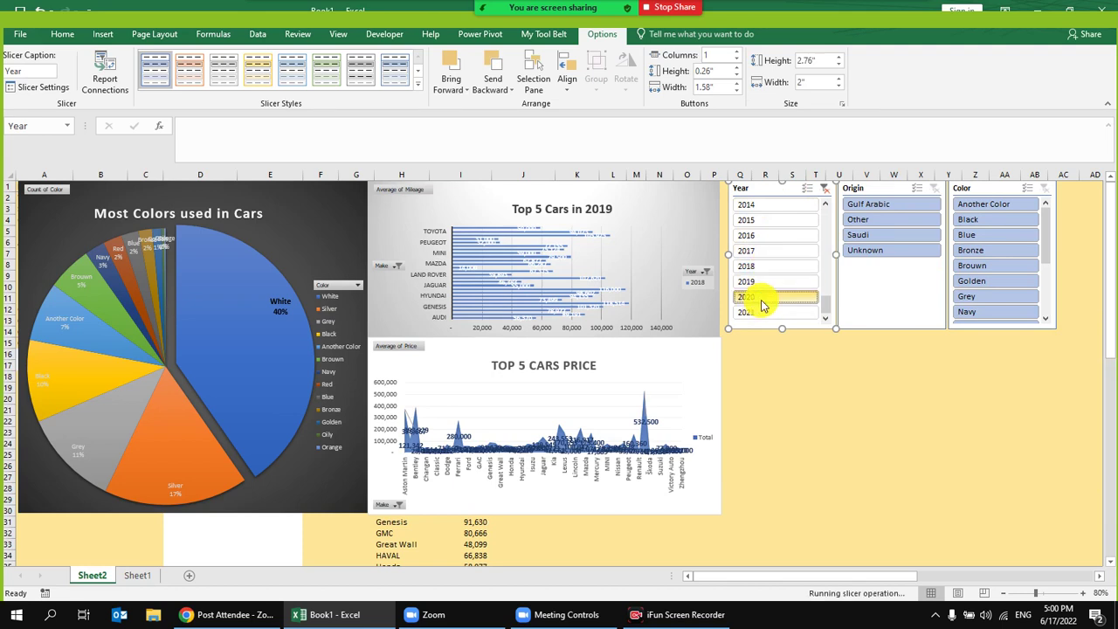
click(782, 221)
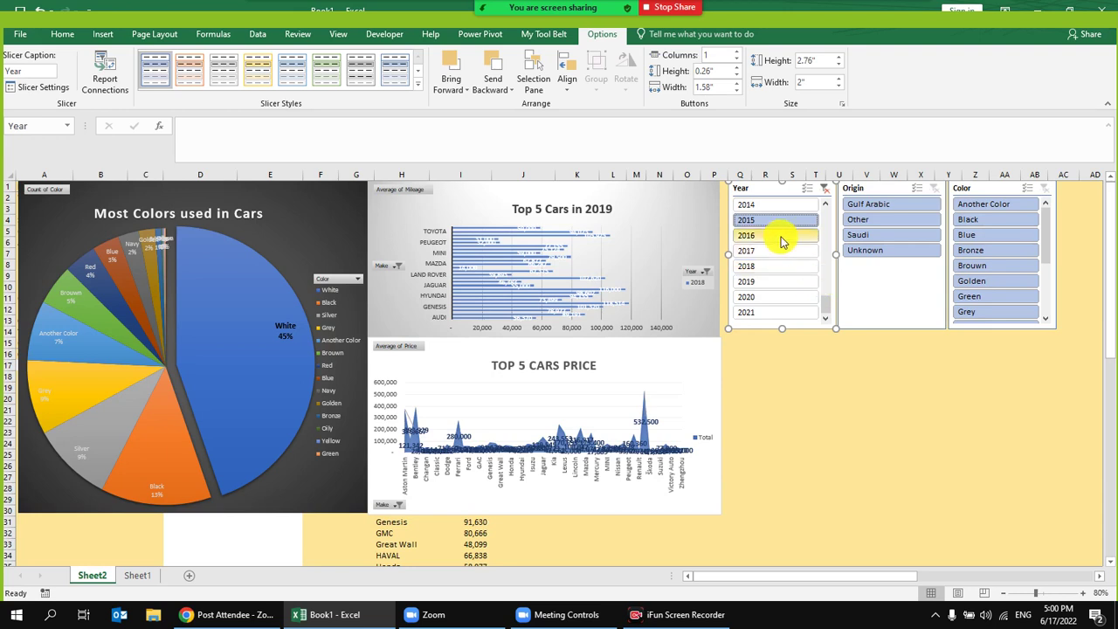
scroll(781, 255, up, 10)
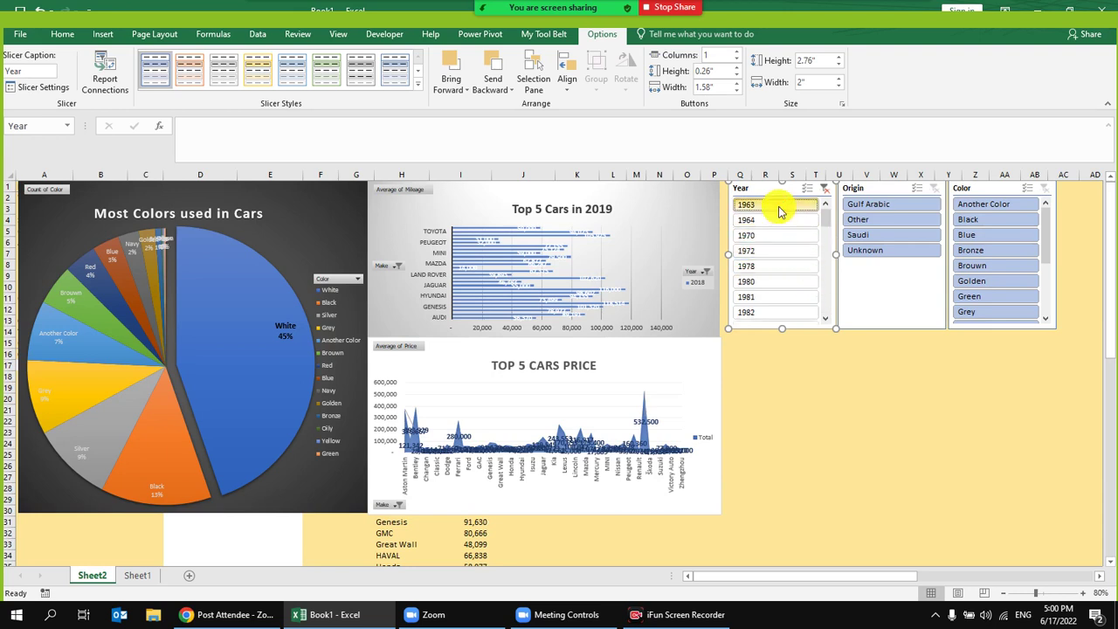
click(780, 212)
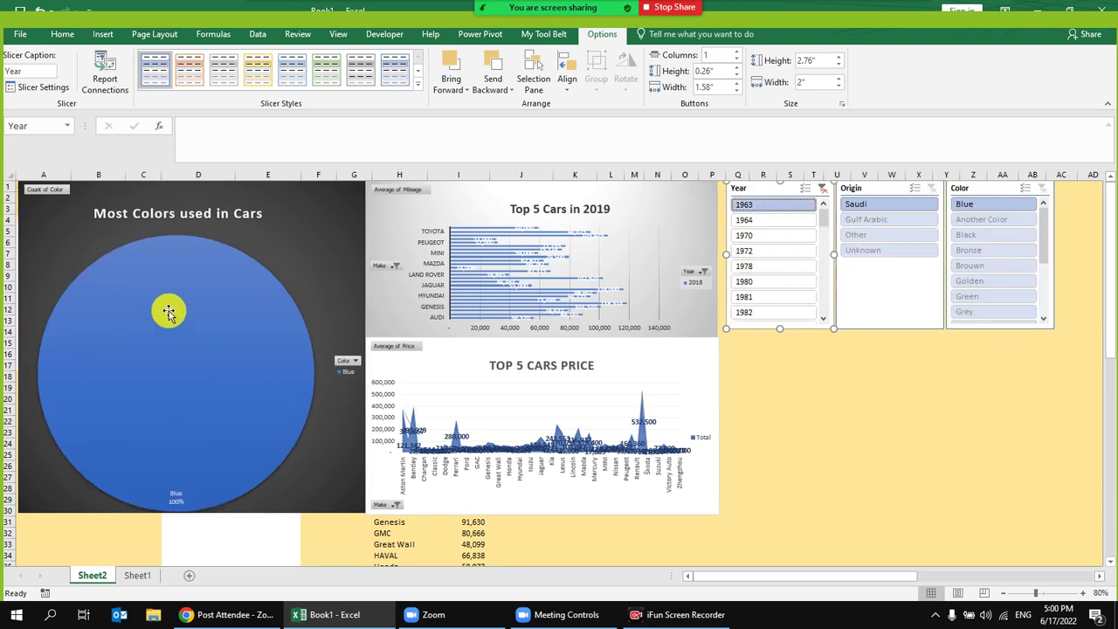
mouse_move(221, 263)
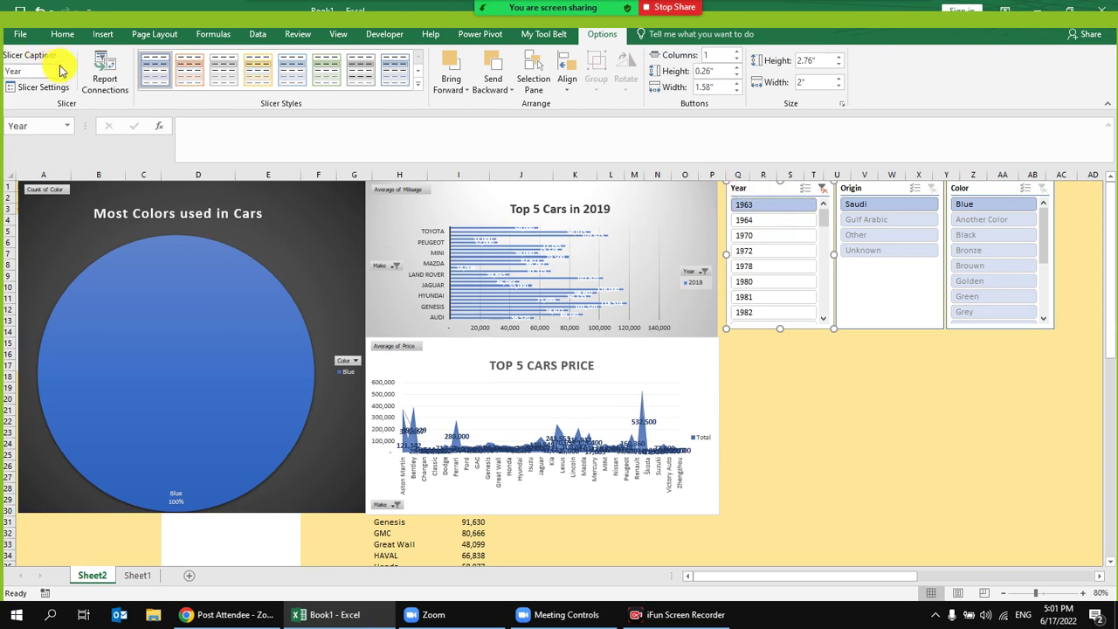
Step: Set the Year slicer's report connections to include PivotTable4 and PivotTable5 alongside PivotTable2
click(107, 75)
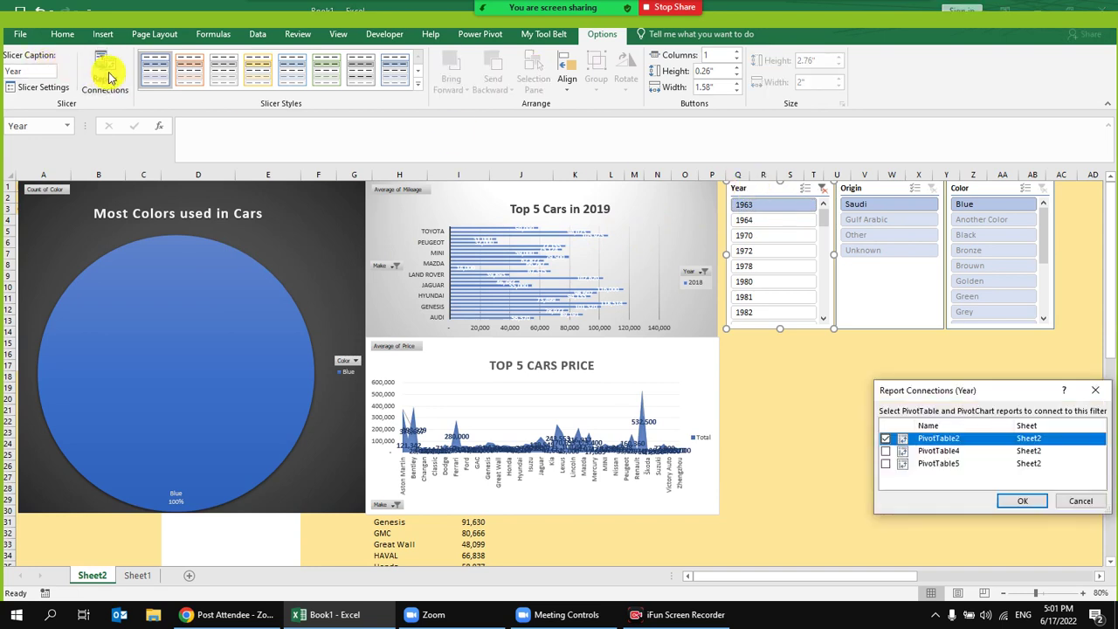
click(886, 450)
click(887, 464)
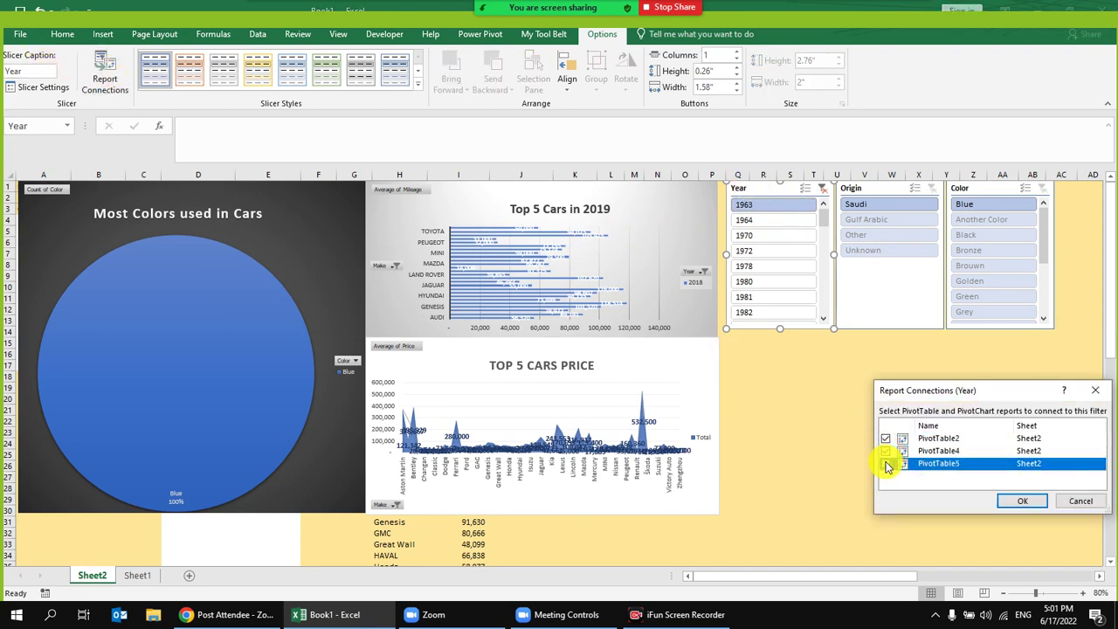
click(1017, 503)
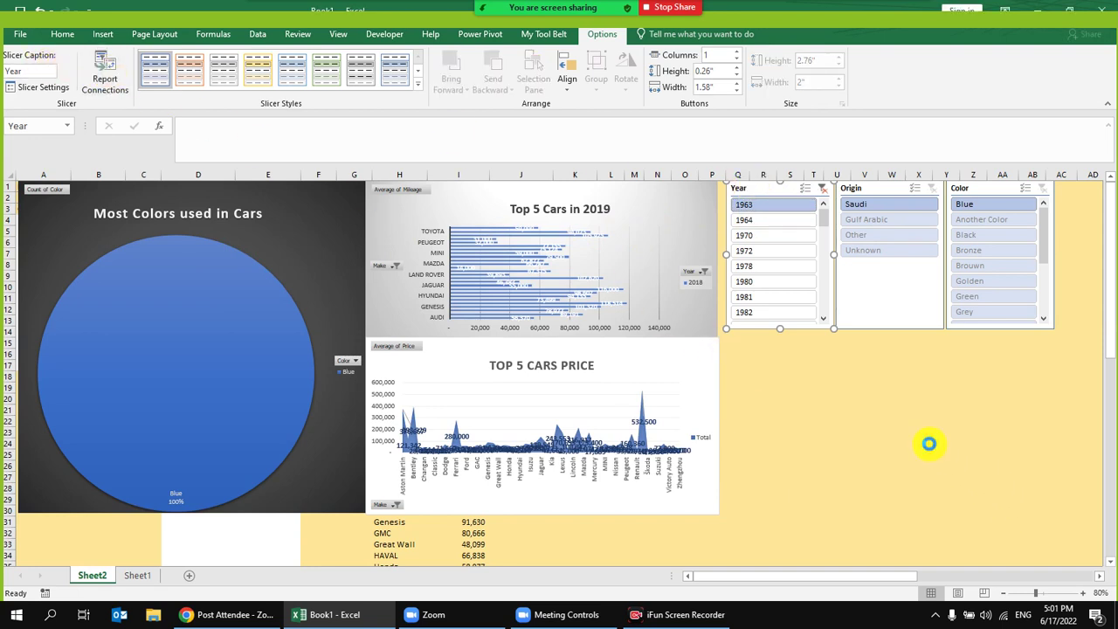
Step: Test the connected Year slicer by filtering all charts to 1964 and then to 2010
click(772, 225)
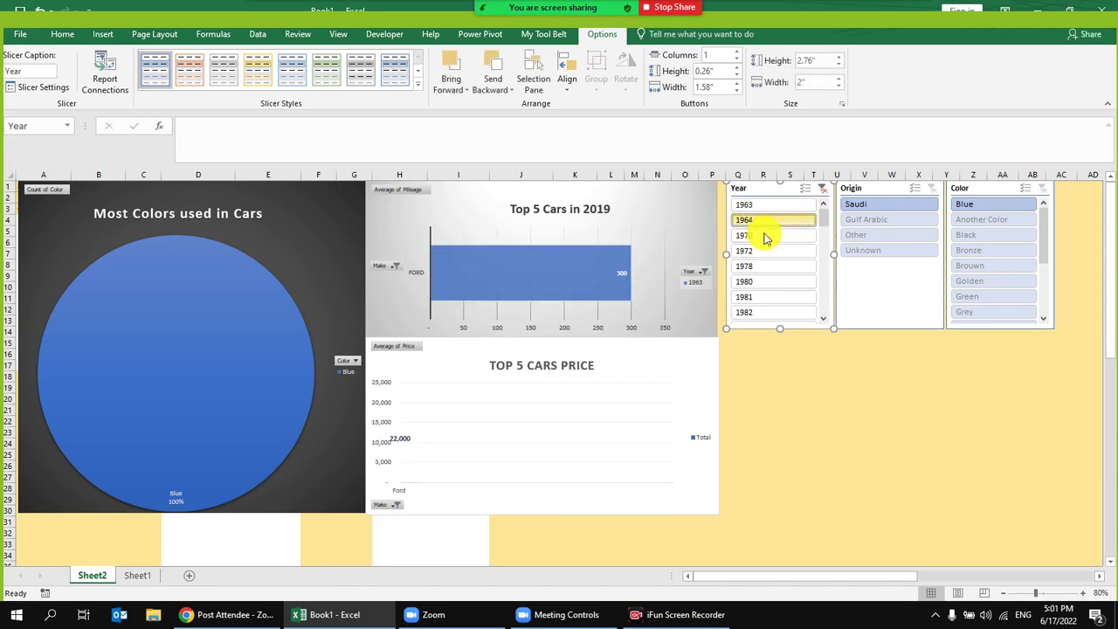
scroll(790, 281, down, 5)
click(772, 282)
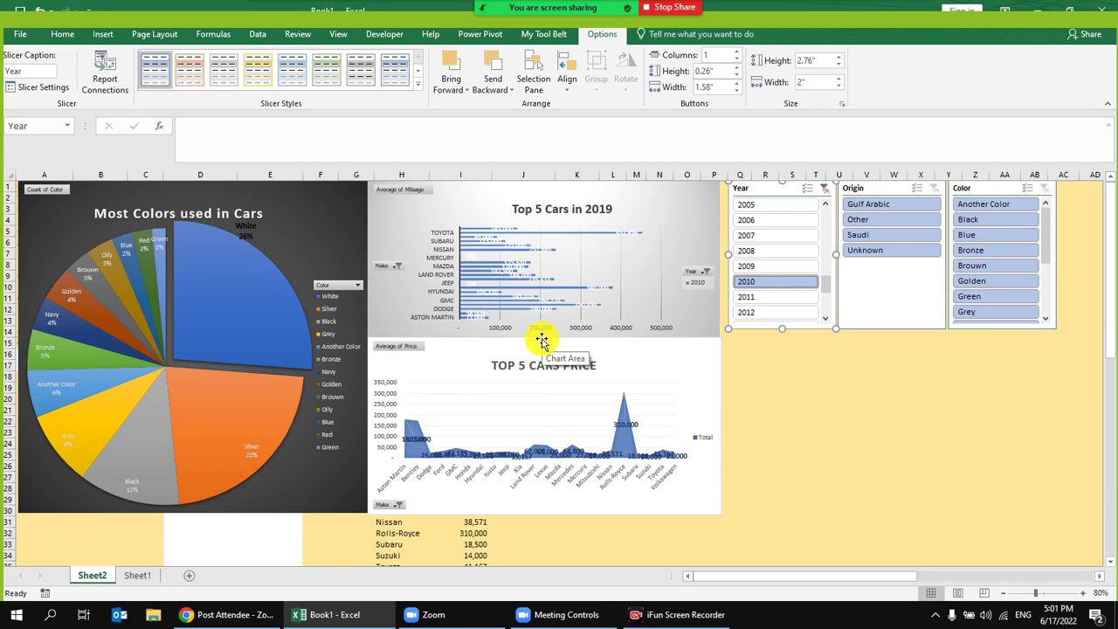
Step: Connect the Origin slicer to PivotTable4 and PivotTable5 as well as PivotTable2
click(858, 187)
click(105, 78)
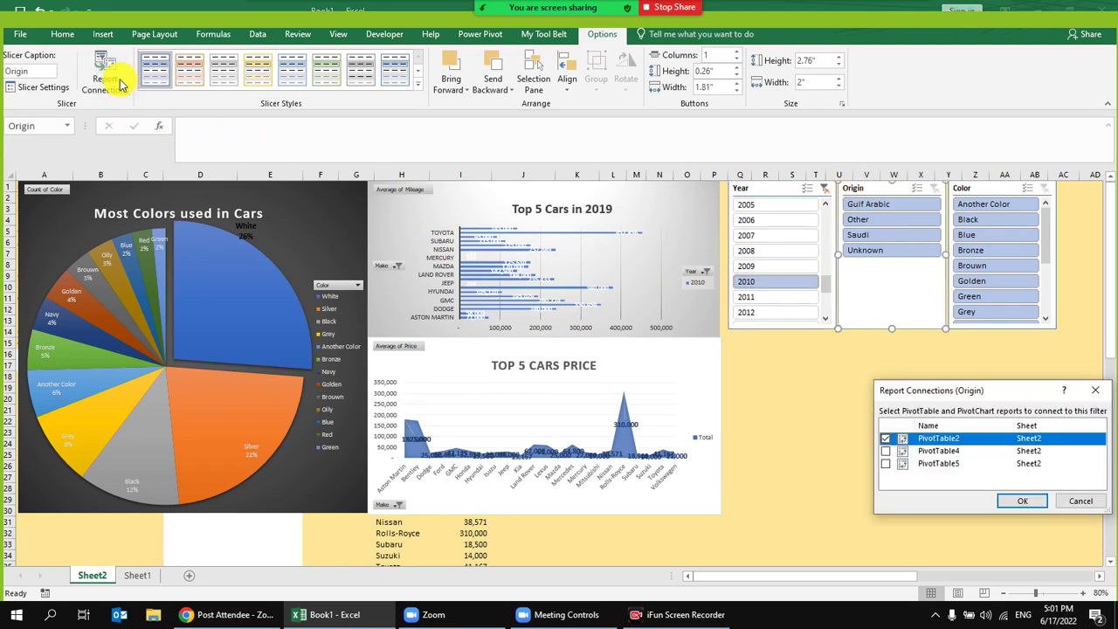
click(885, 451)
click(885, 463)
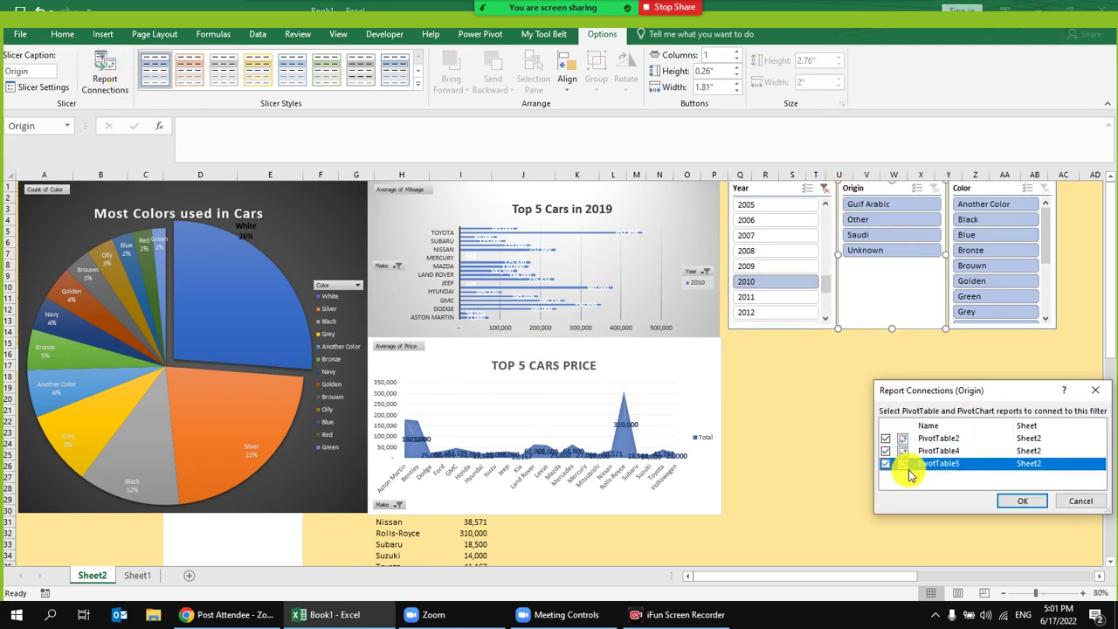
click(1020, 501)
Step: Connect the Color slicer to PivotTable4 and PivotTable5 as well as PivotTable2
click(961, 203)
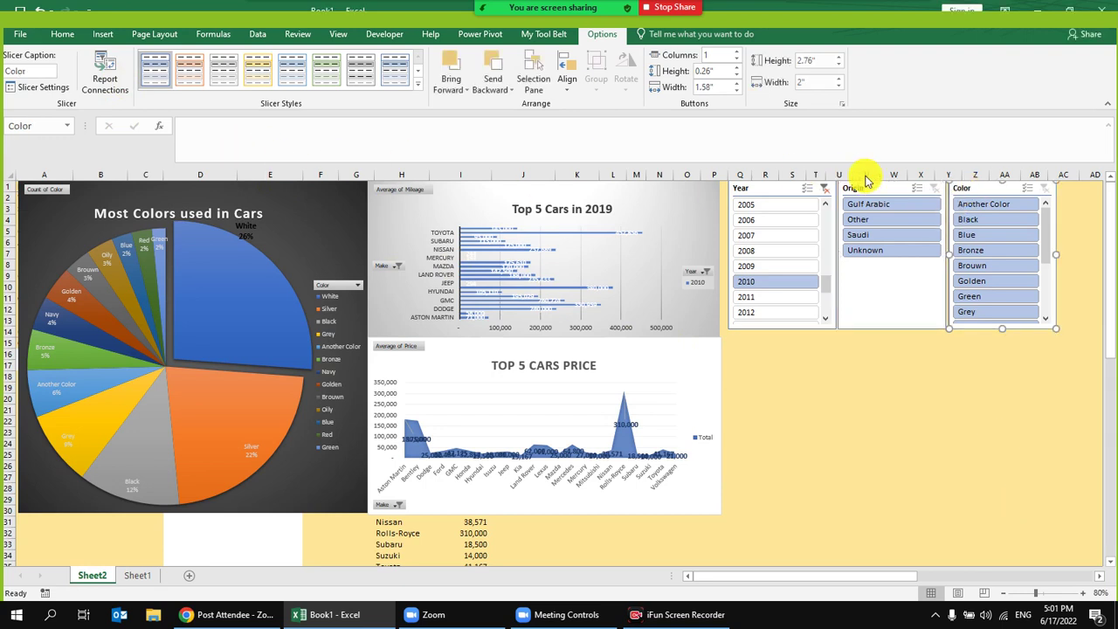
click(105, 77)
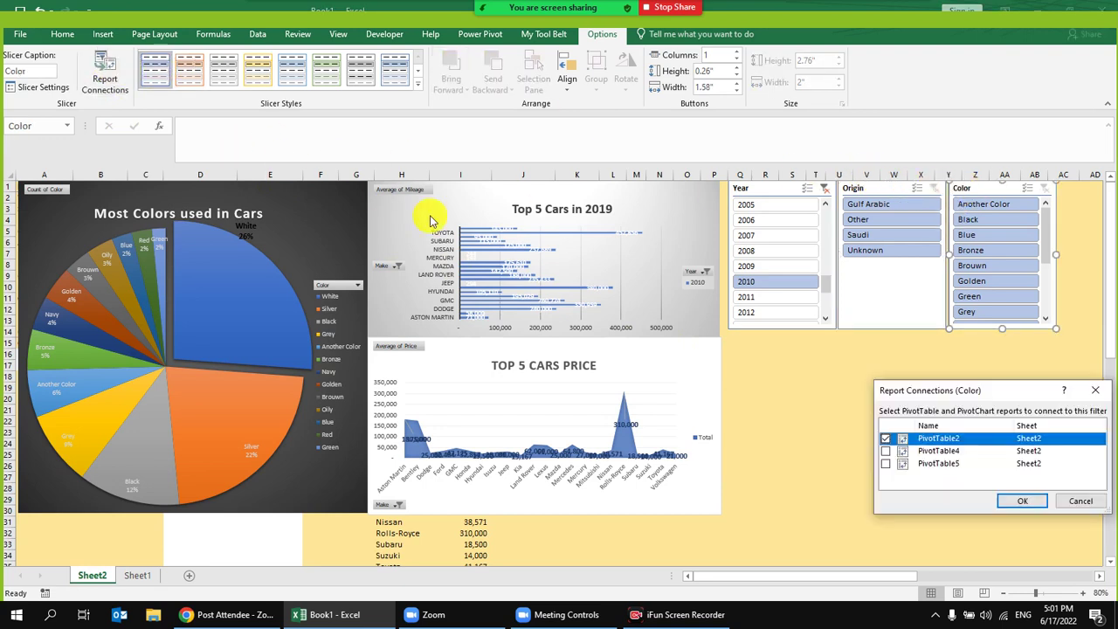
click(885, 450)
click(885, 463)
click(1023, 501)
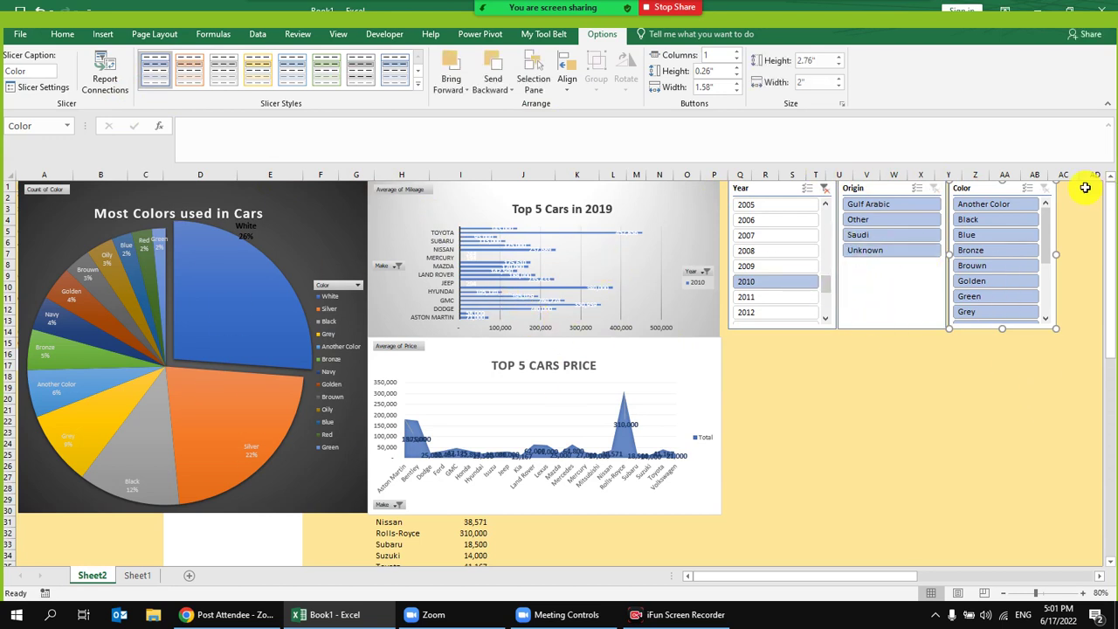
Step: Filter the dashboard with the slicers to year 2020, origin Gulf Arabic and color Bronze
drag(824, 292, 781, 317)
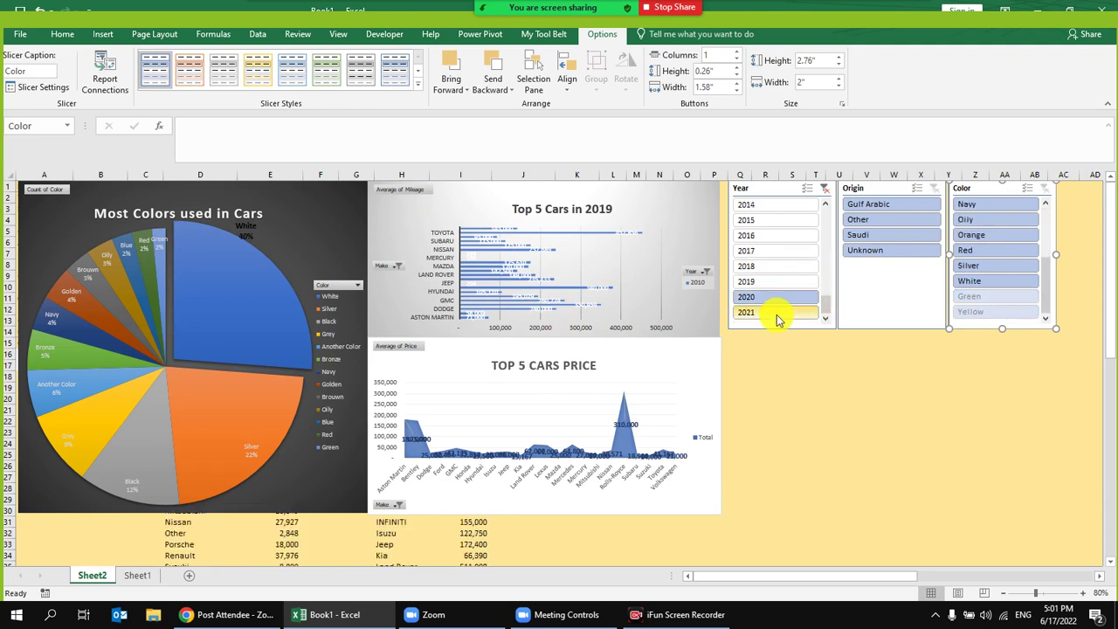
ctrl+click(777, 319)
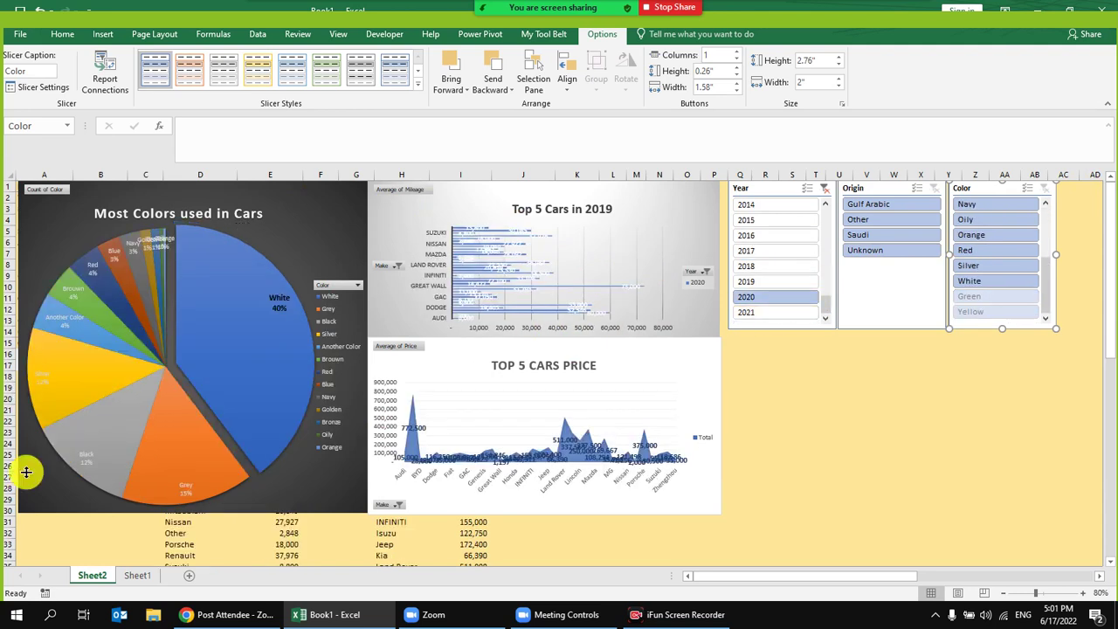
click(891, 207)
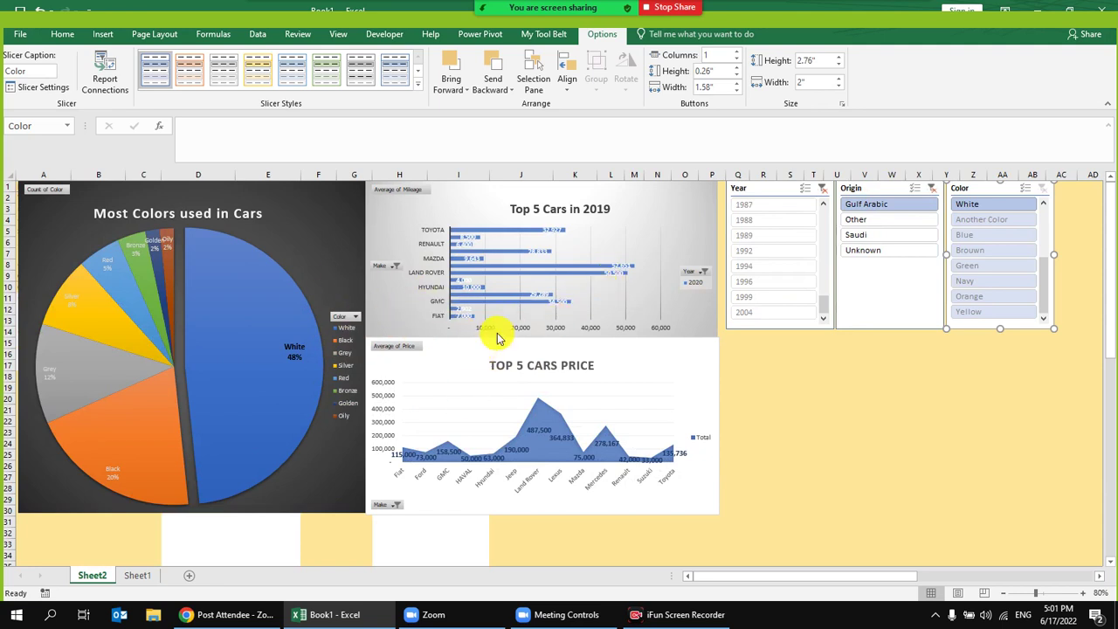
mouse_move(247, 330)
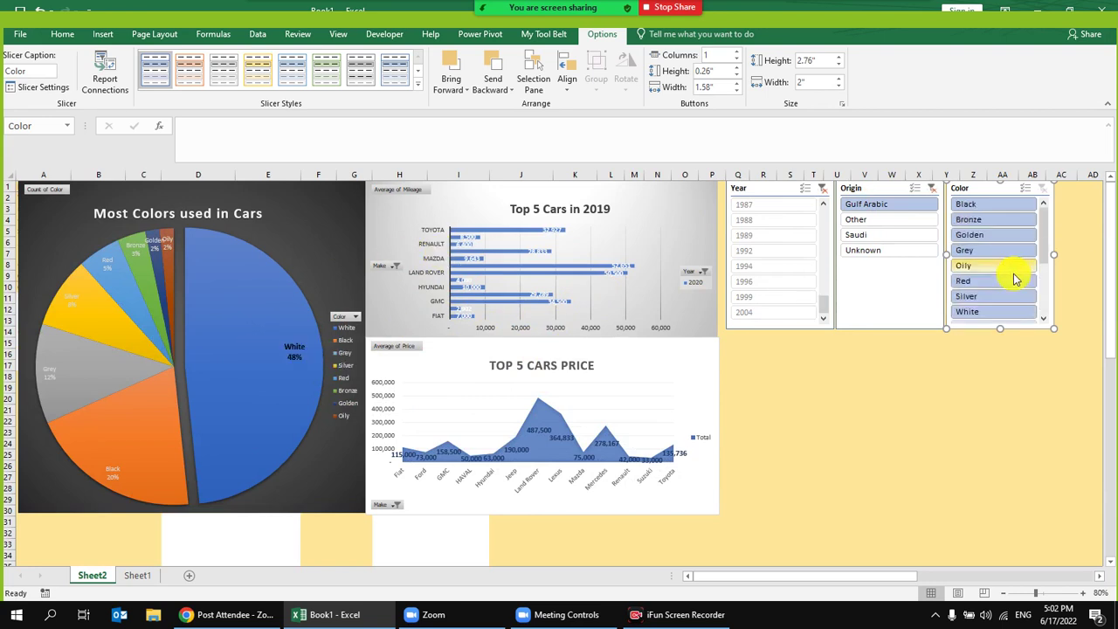
click(1001, 231)
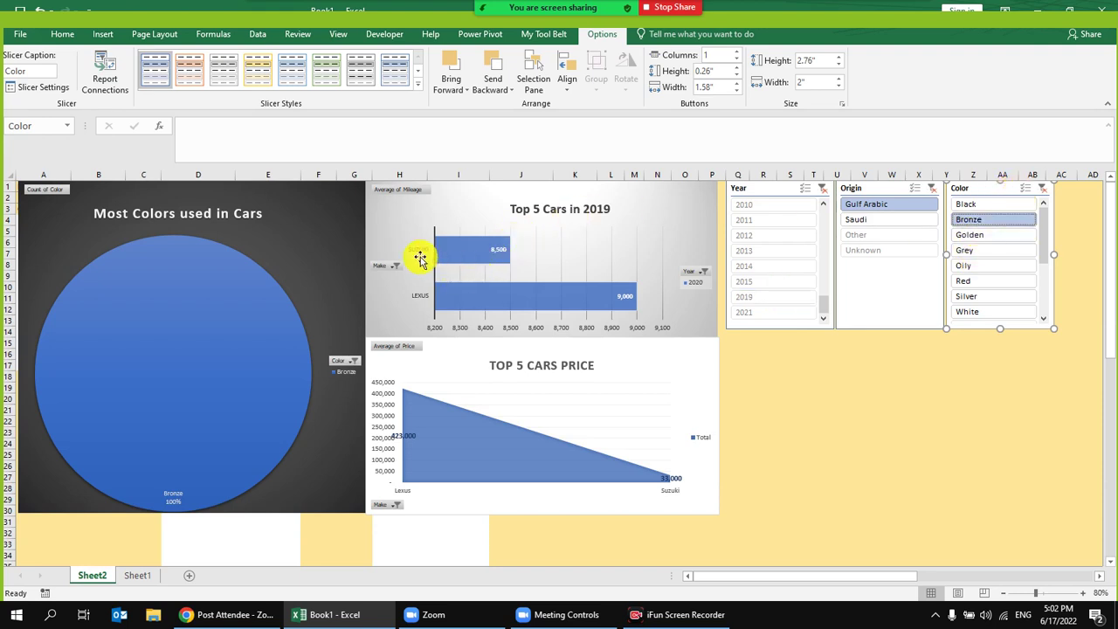
mouse_move(486, 317)
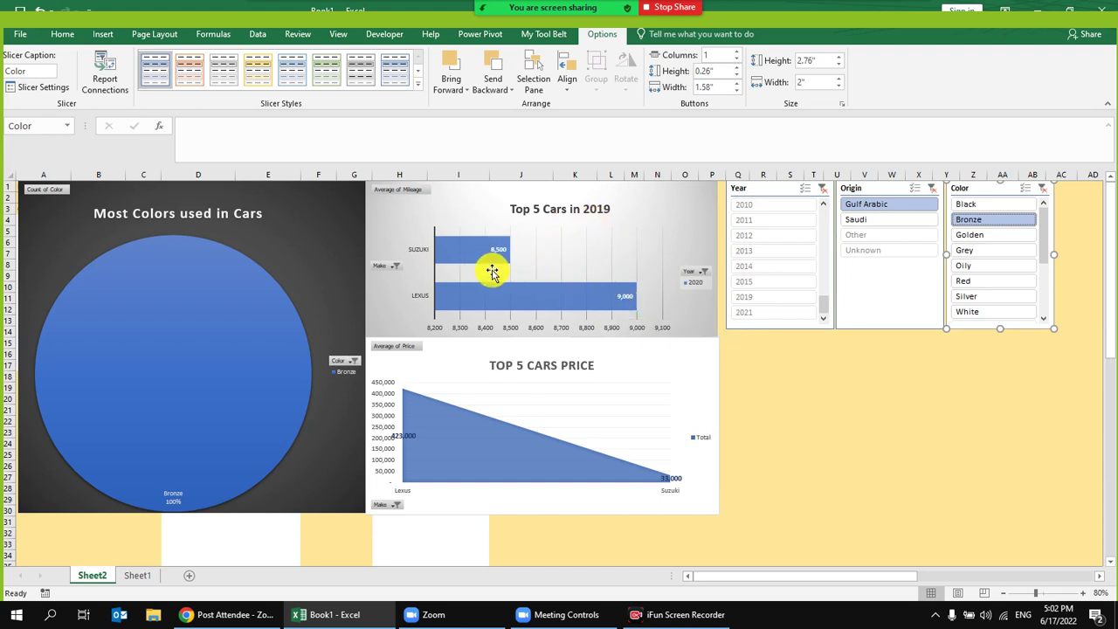
Step: Delete the "Top 5 Cars in 2019" title from the mileage bar chart and deselect the chart
click(578, 209)
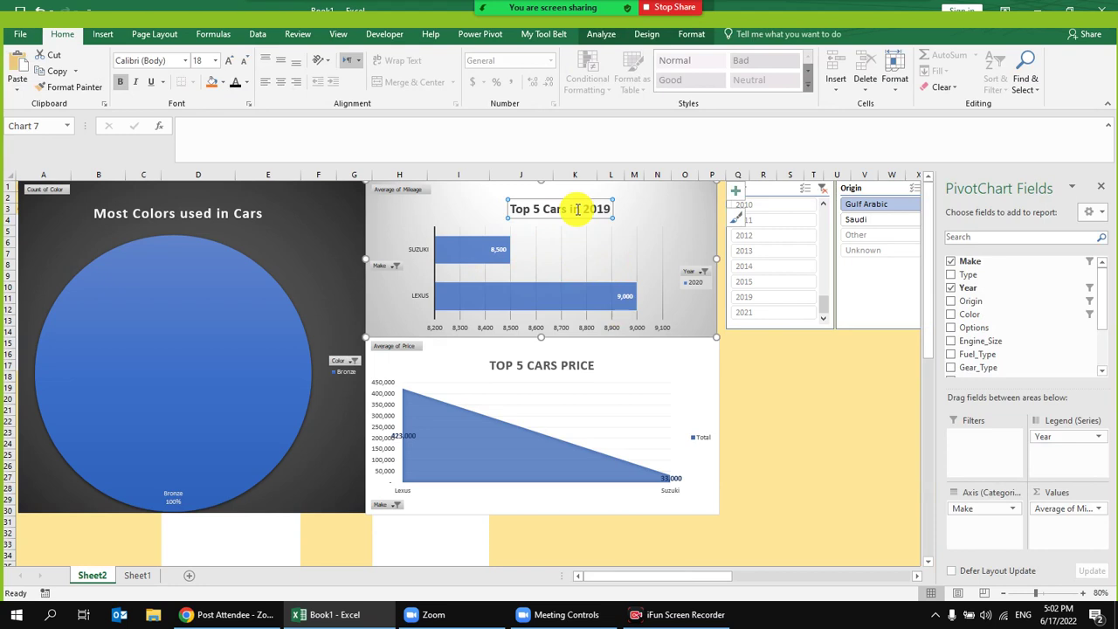
key(Delete)
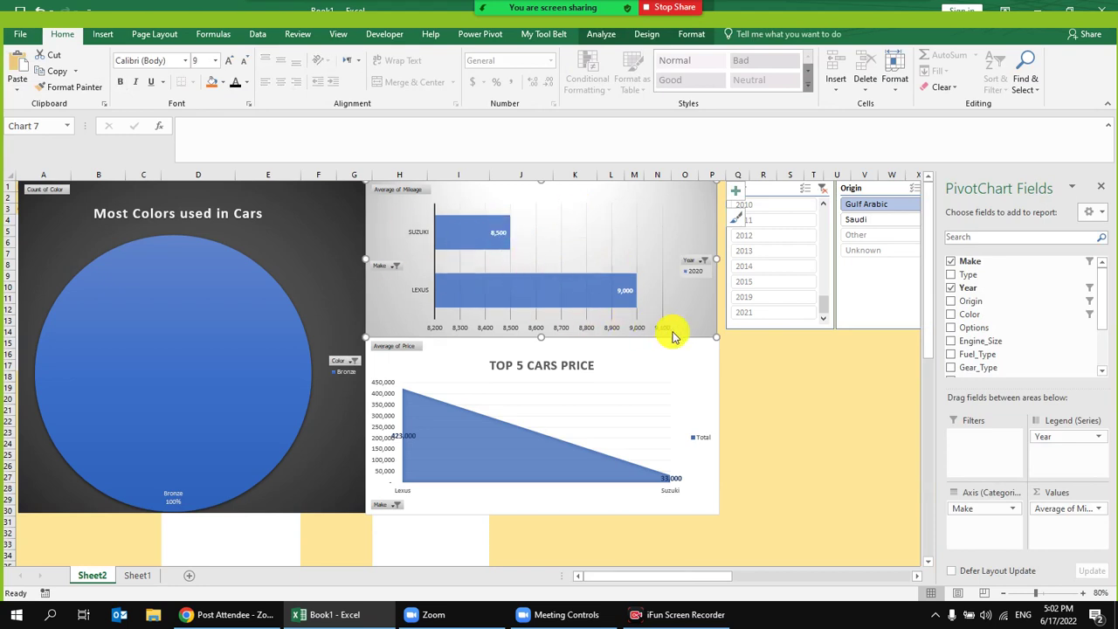
drag(825, 306, 824, 213)
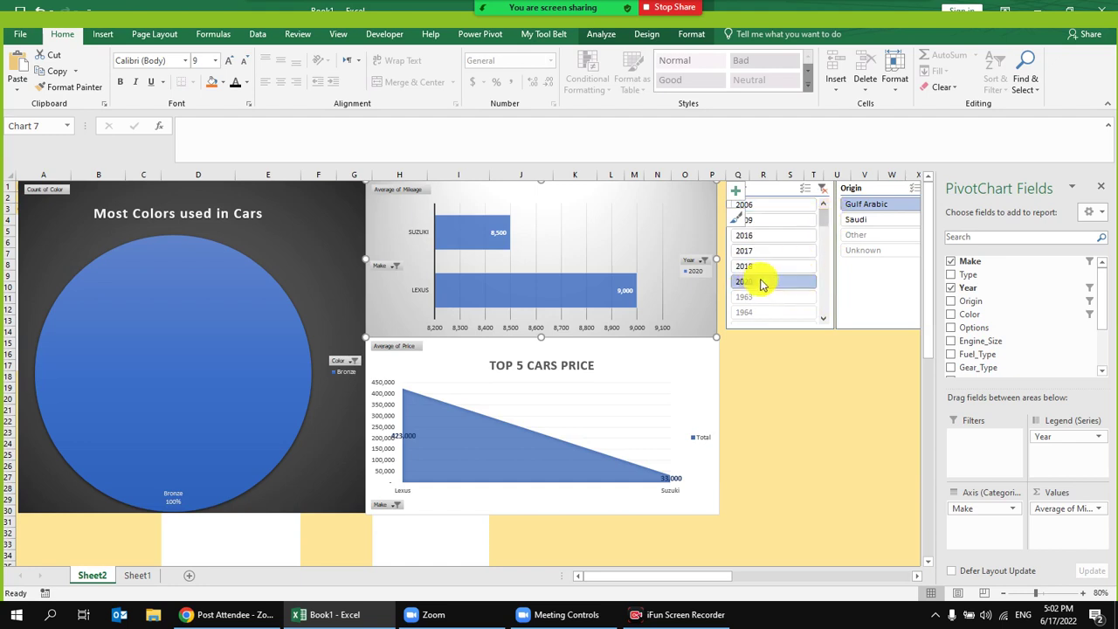
click(864, 388)
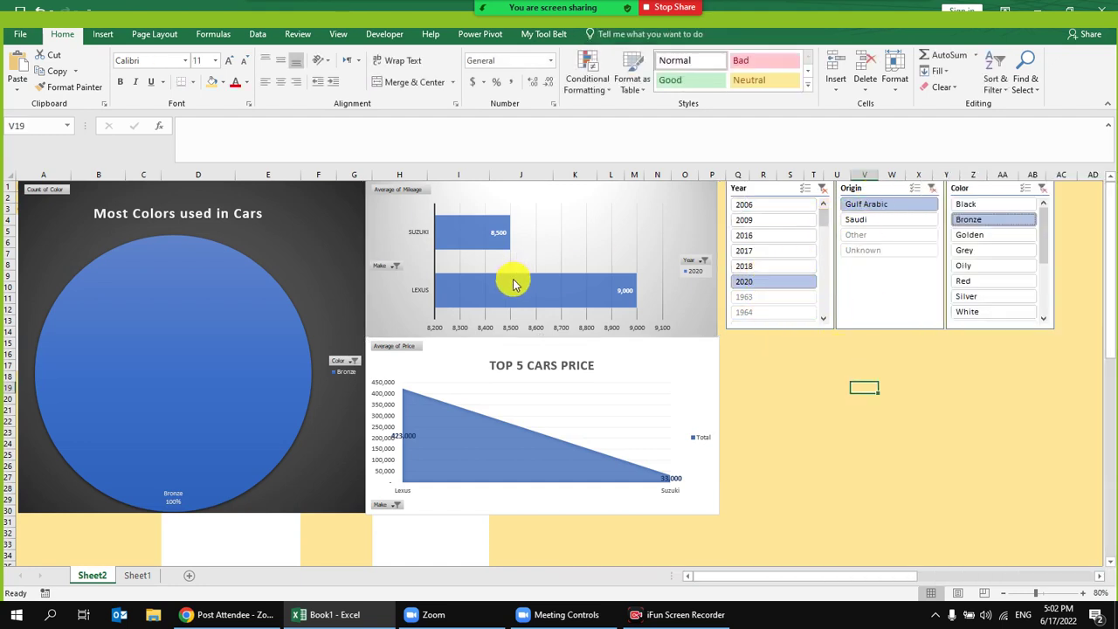
click(882, 208)
click(996, 225)
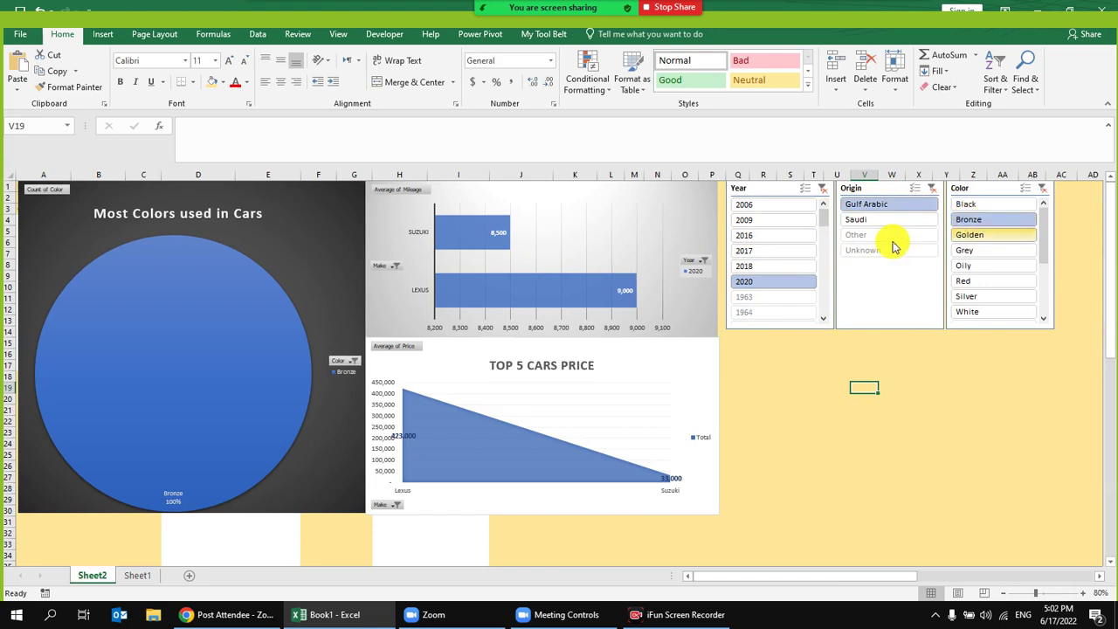
click(753, 284)
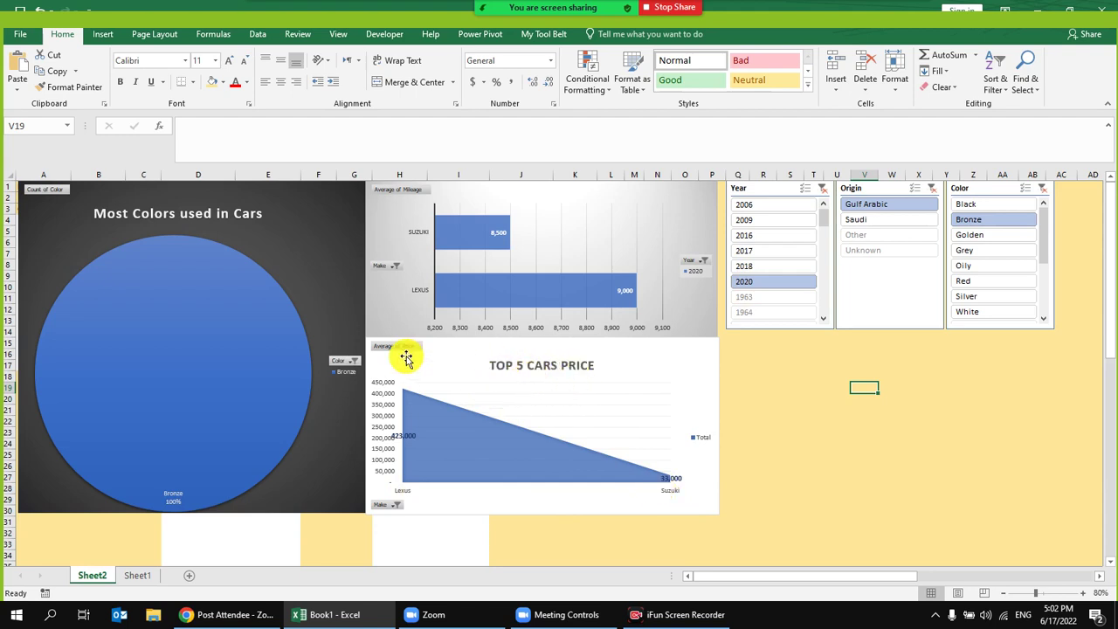
Step: Move the Top 5 Cars Price chart and the mileage chart aside to uncover the price pivot table behind them
click(644, 365)
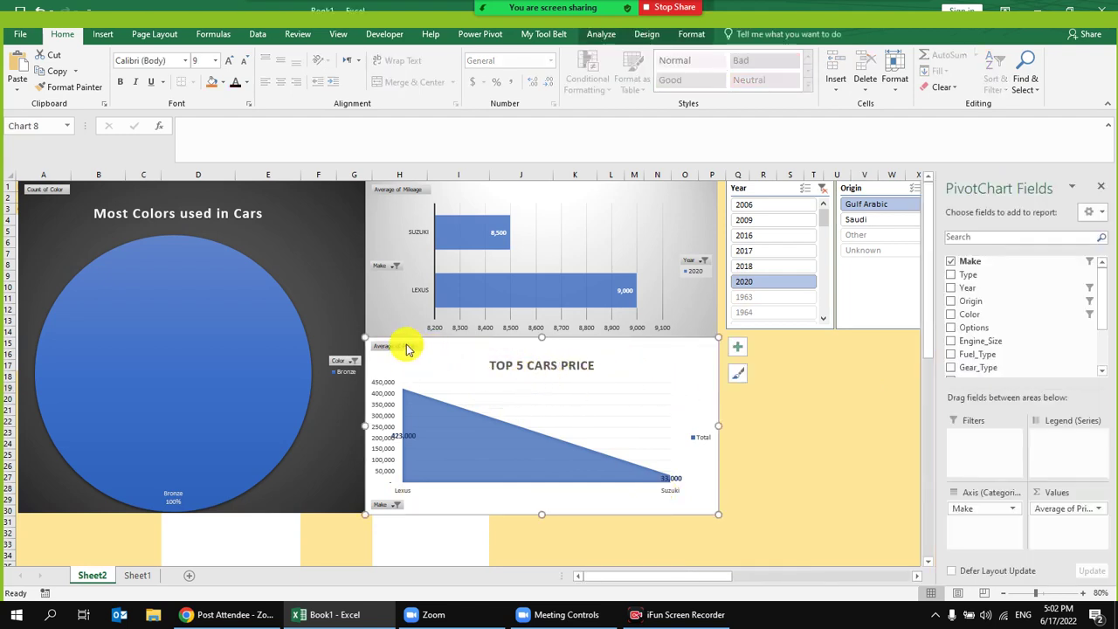
drag(650, 346, 779, 386)
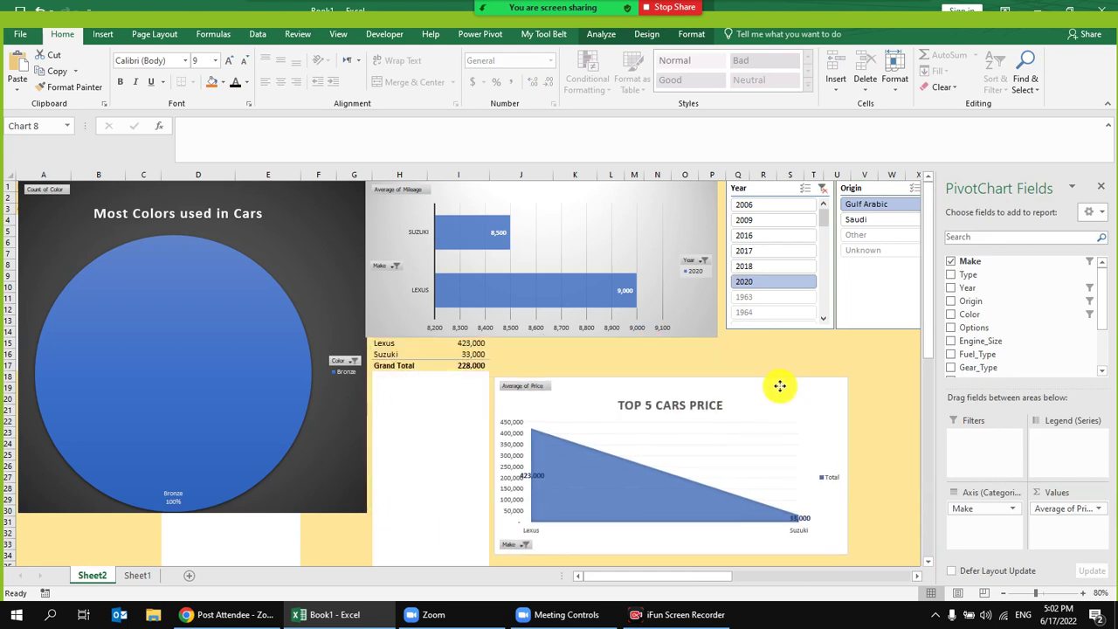
click(452, 355)
drag(526, 199, 624, 198)
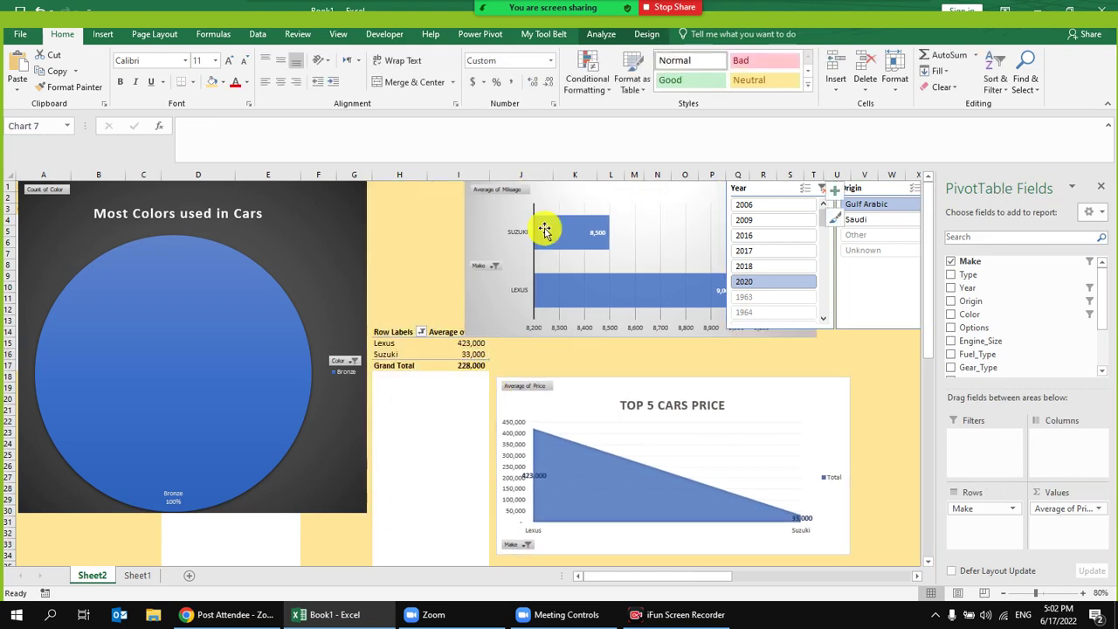
Step: Clear the Make filter from the row labels of the price pivot table so that all makes are included
click(420, 342)
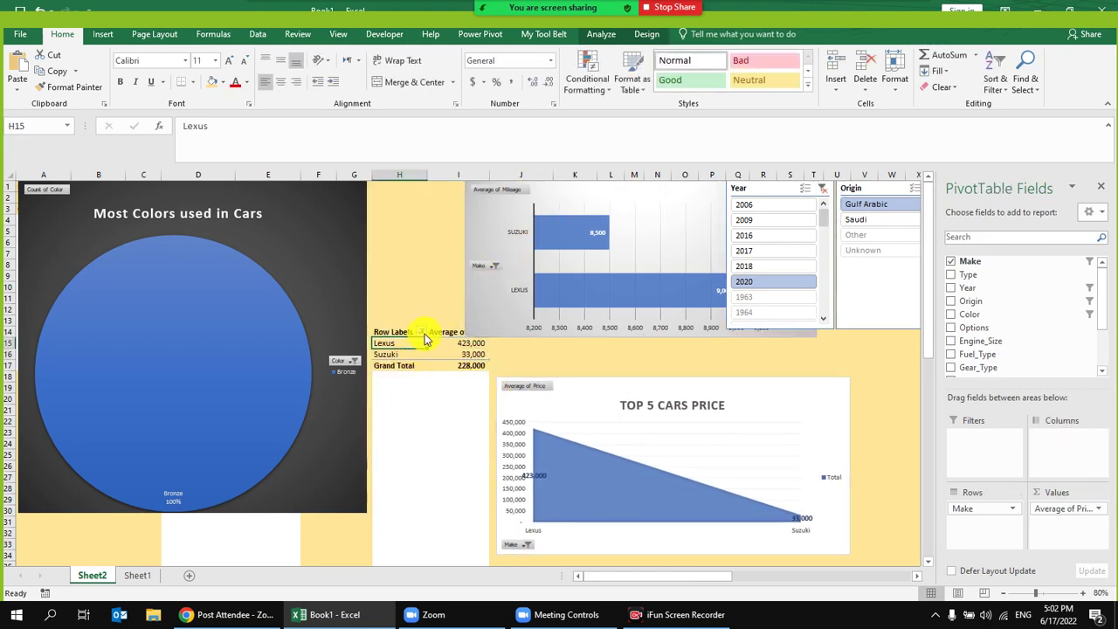
click(422, 332)
click(262, 106)
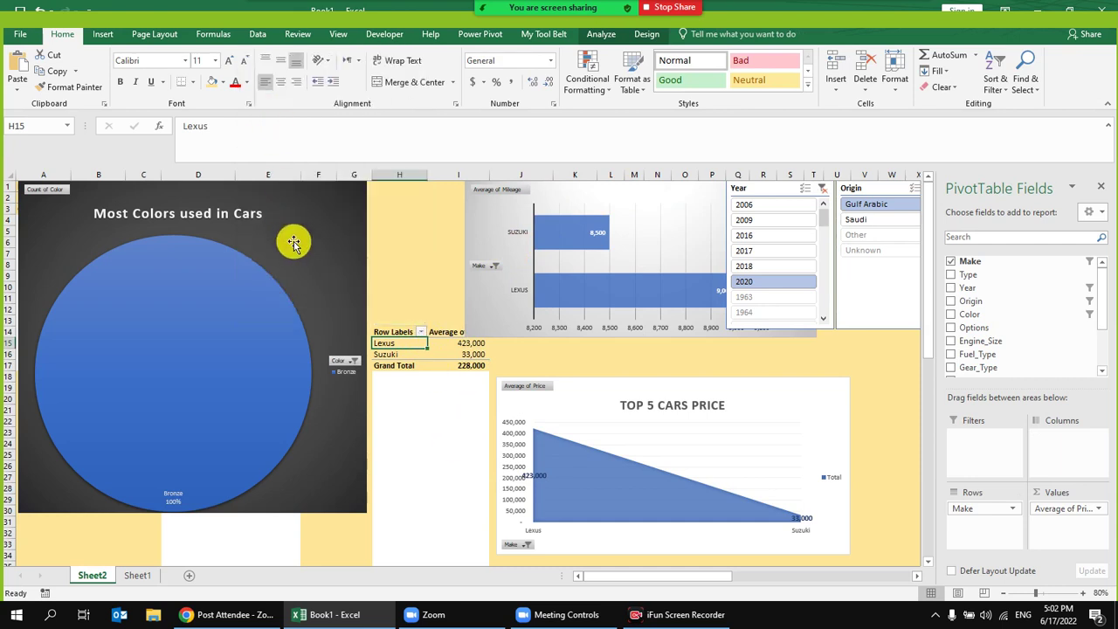
click(422, 332)
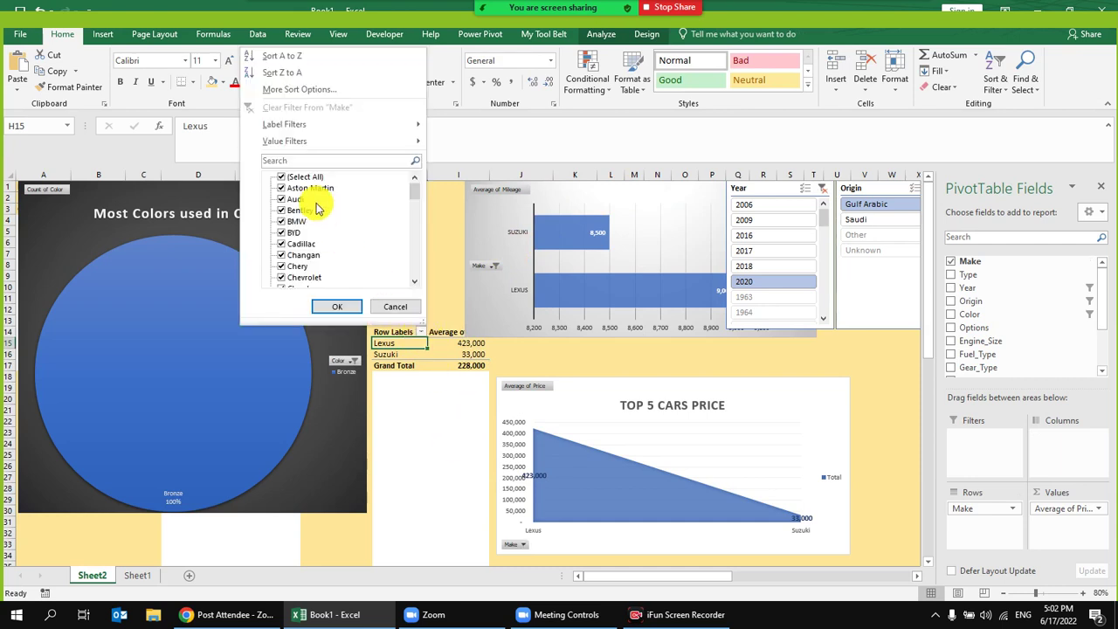
click(345, 310)
drag(669, 381, 599, 396)
drag(411, 355, 411, 348)
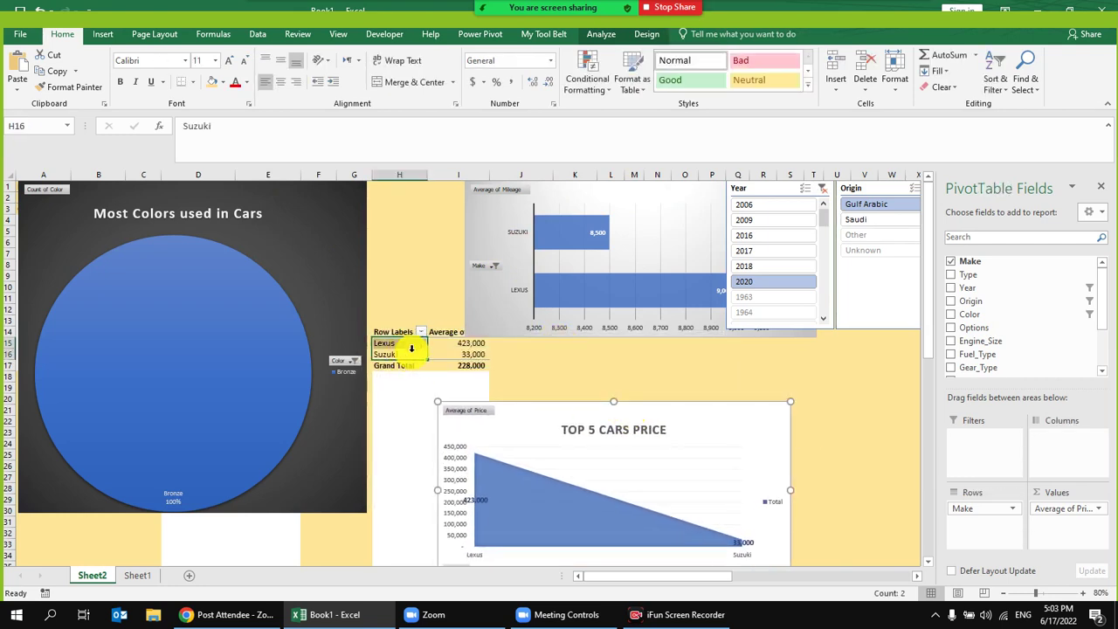
click(422, 332)
mouse_move(297, 142)
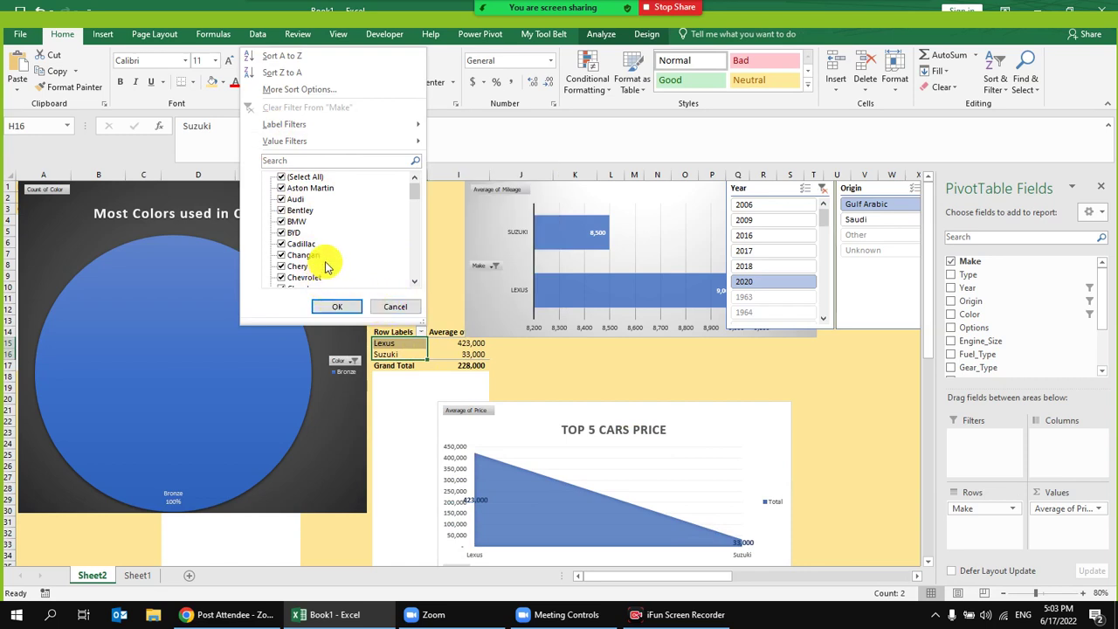
click(389, 306)
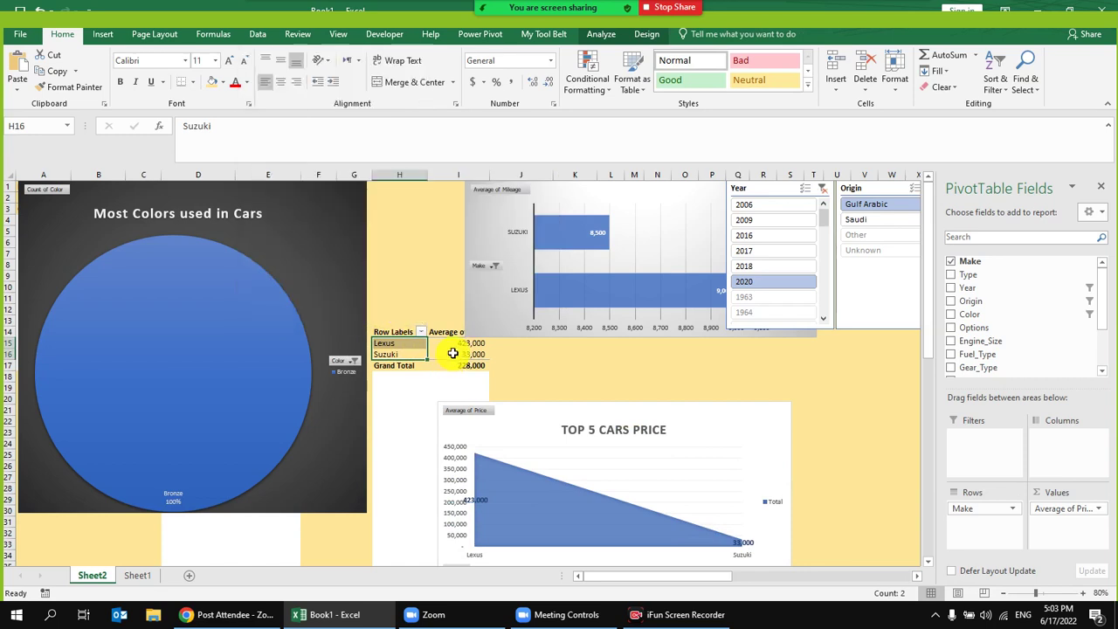
Step: Move the Top 5 Cars Price chart and the mileage chart back beside the color pie chart, covering the price pivot table
drag(568, 419, 499, 347)
drag(600, 186, 504, 184)
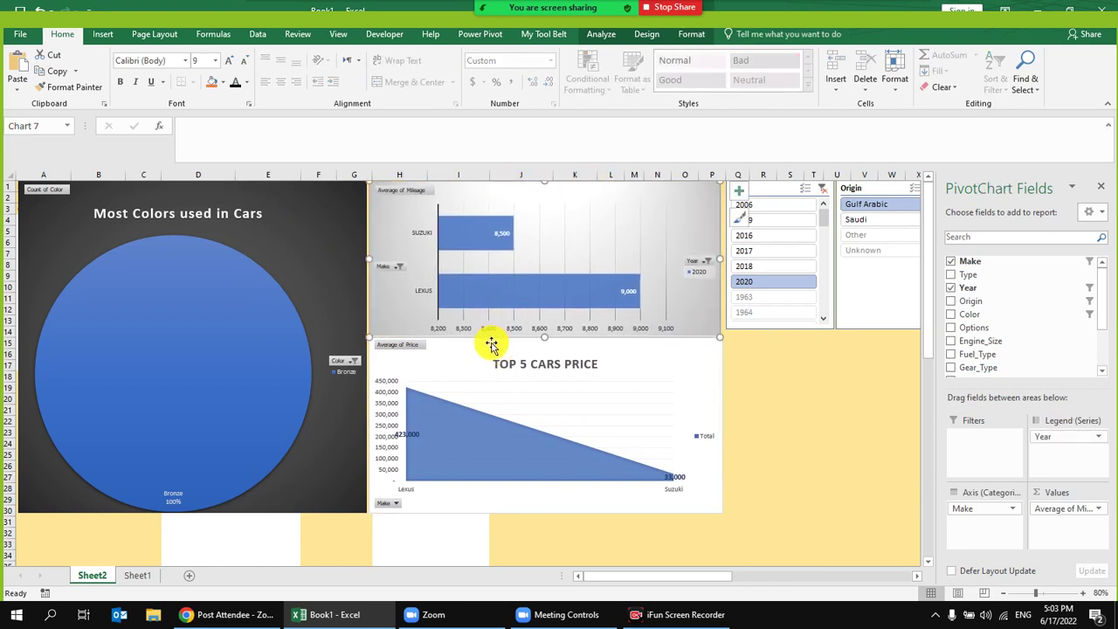
drag(491, 342, 486, 342)
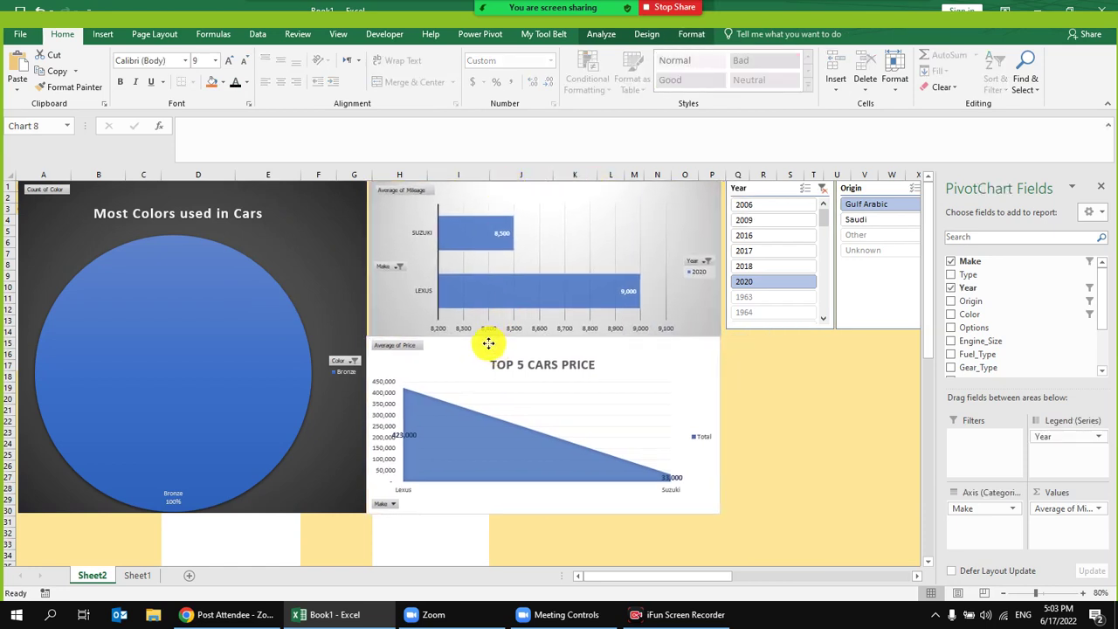
Step: Filter the dashboard with the slicers to year 2018, origin Saudi and color Grey
click(774, 270)
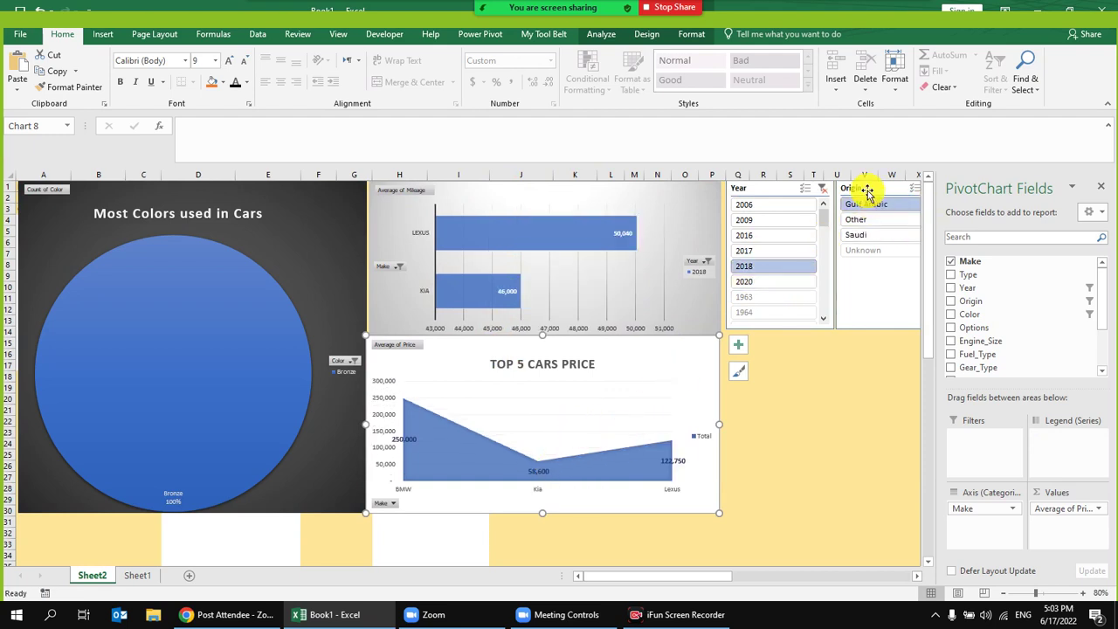
click(865, 465)
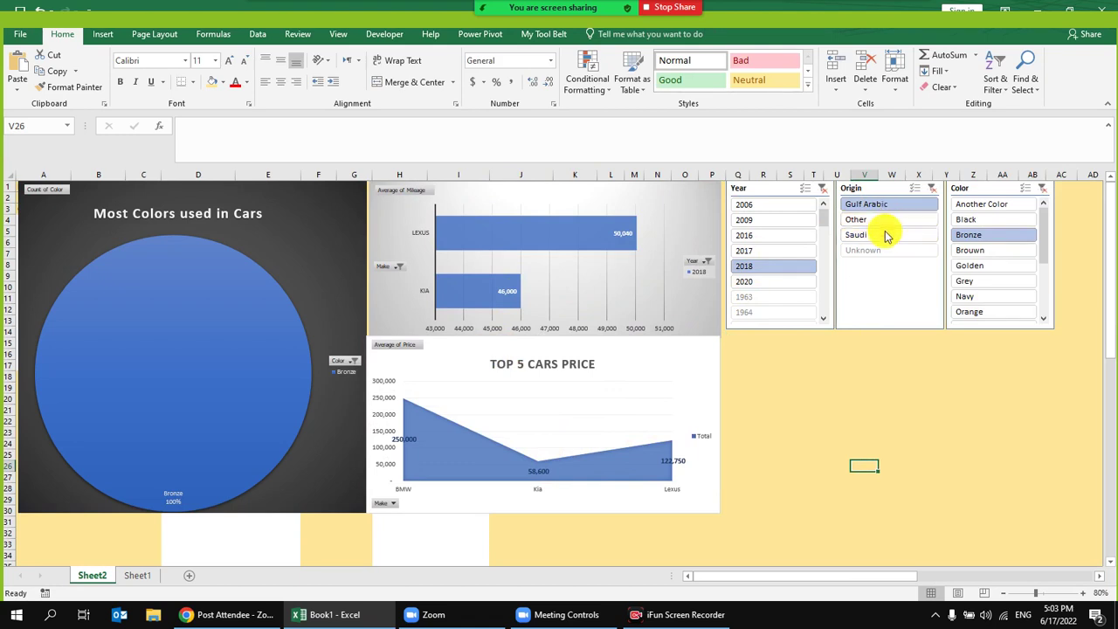
click(886, 236)
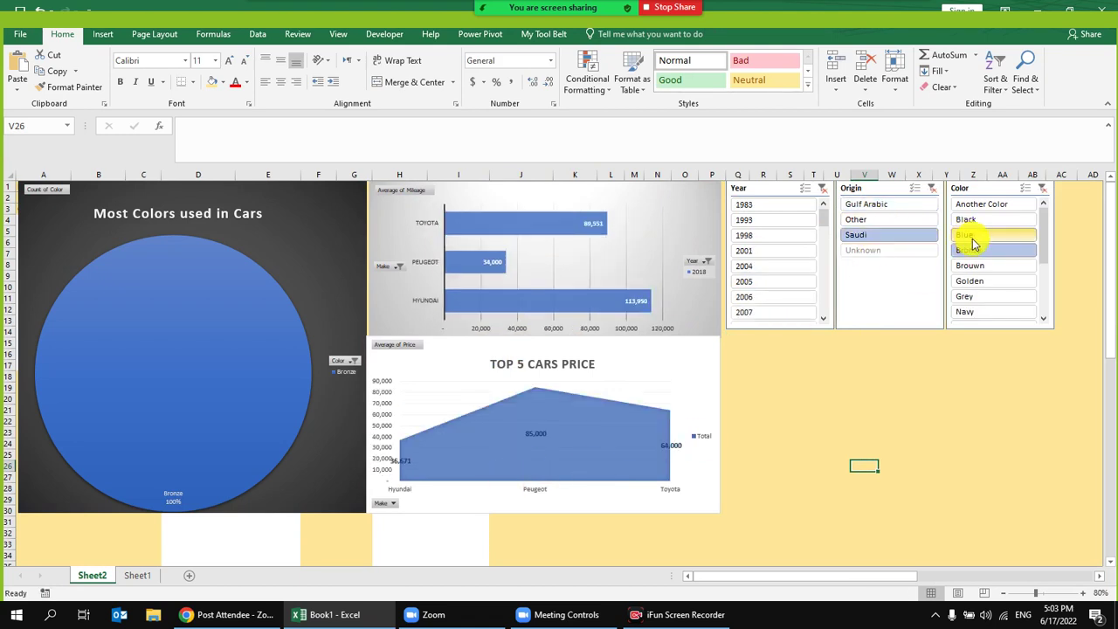
click(986, 297)
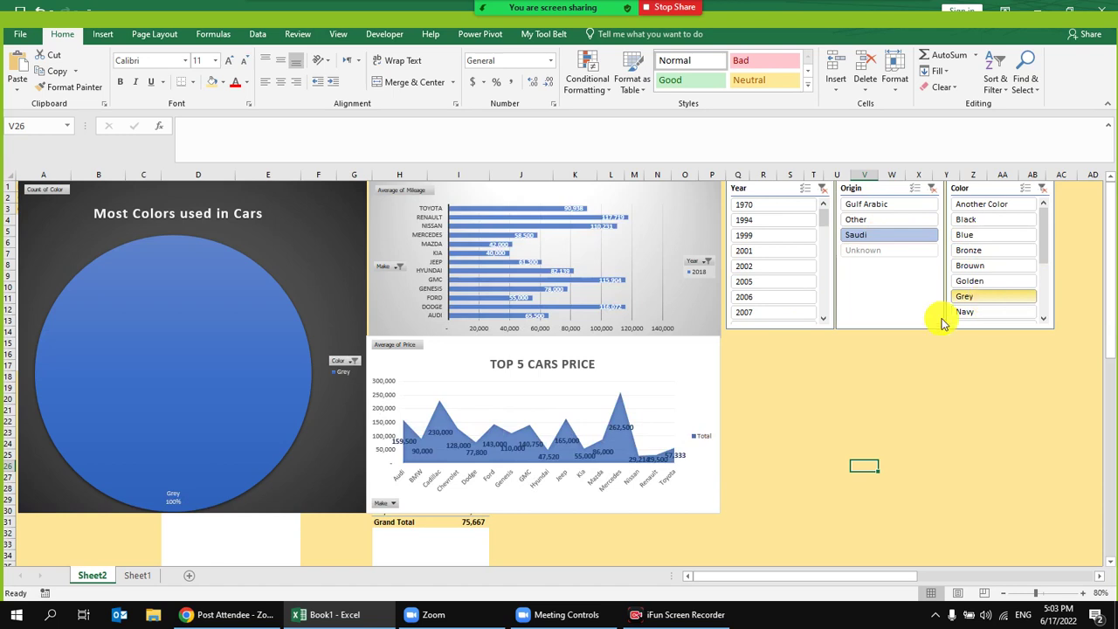
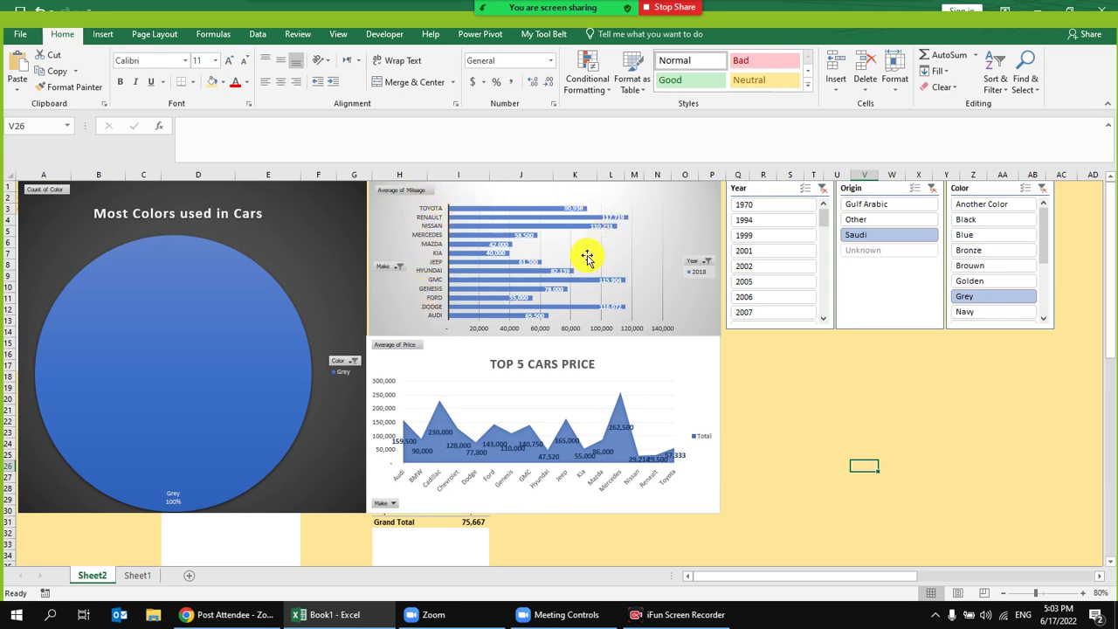
Step: Switch the Color slicer to Another Color and finally to Navy
mouse_move(462, 280)
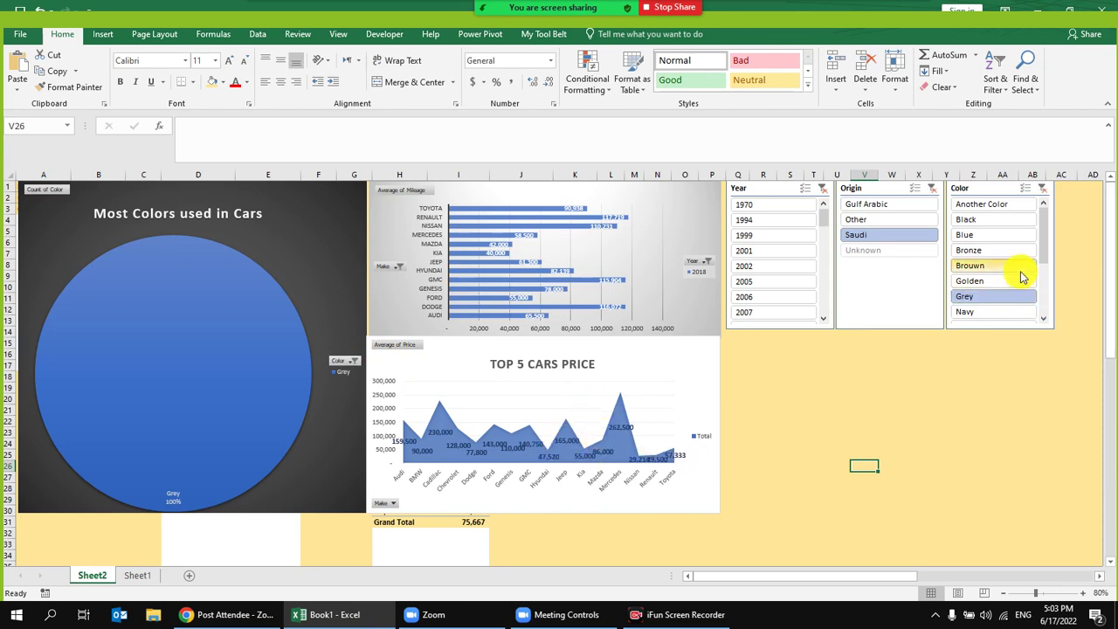
click(997, 206)
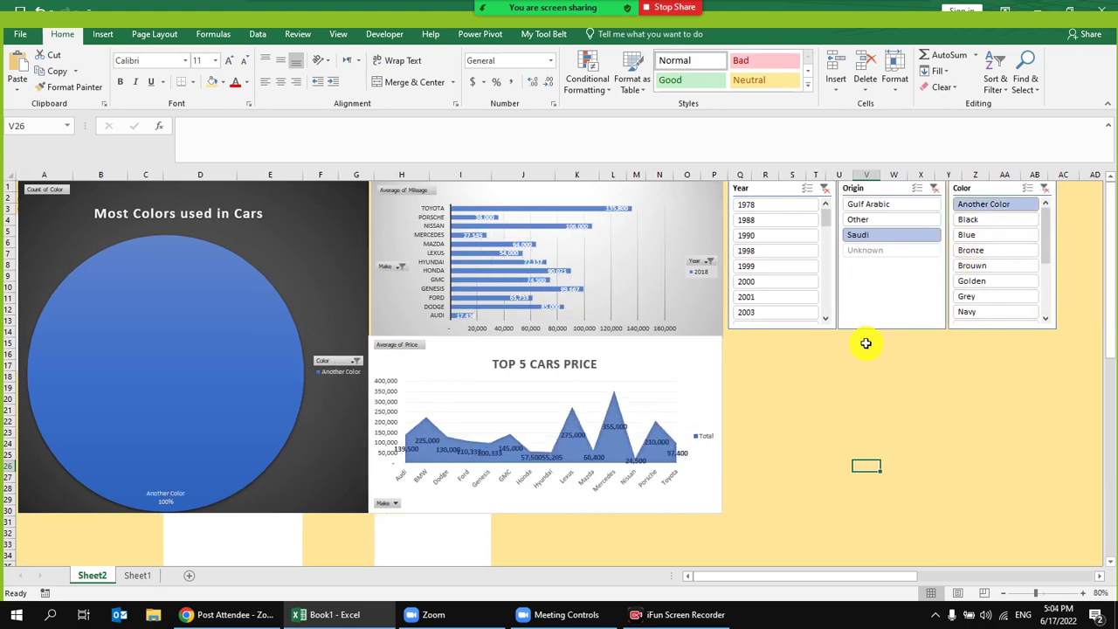
scroll(1001, 272, down, 3)
scroll(1040, 284, up, 3)
drag(1049, 250, 1046, 265)
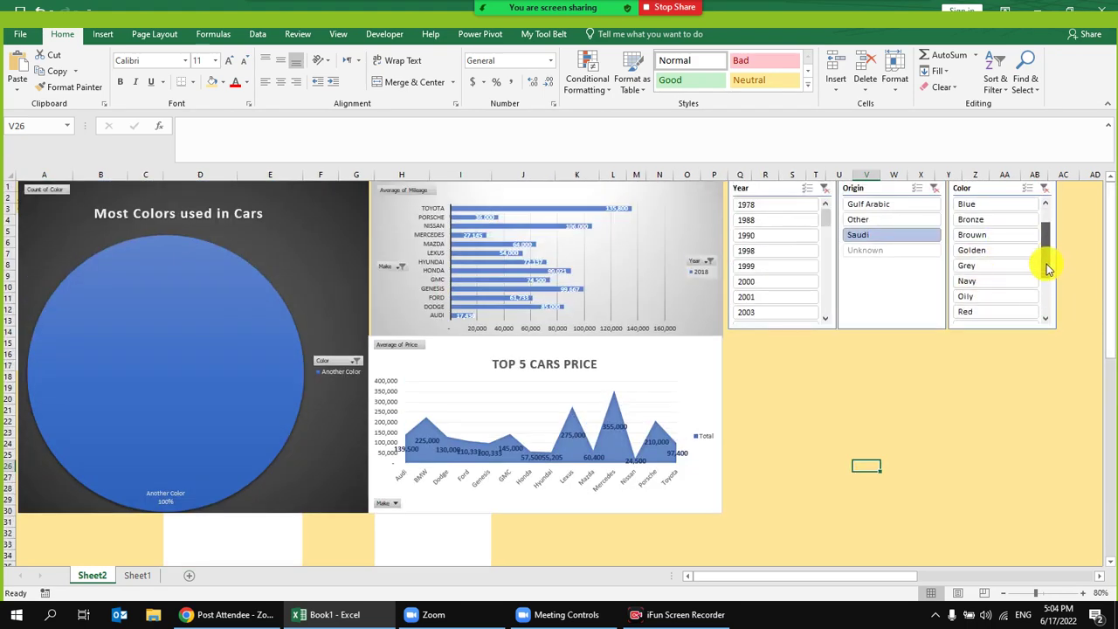
click(980, 281)
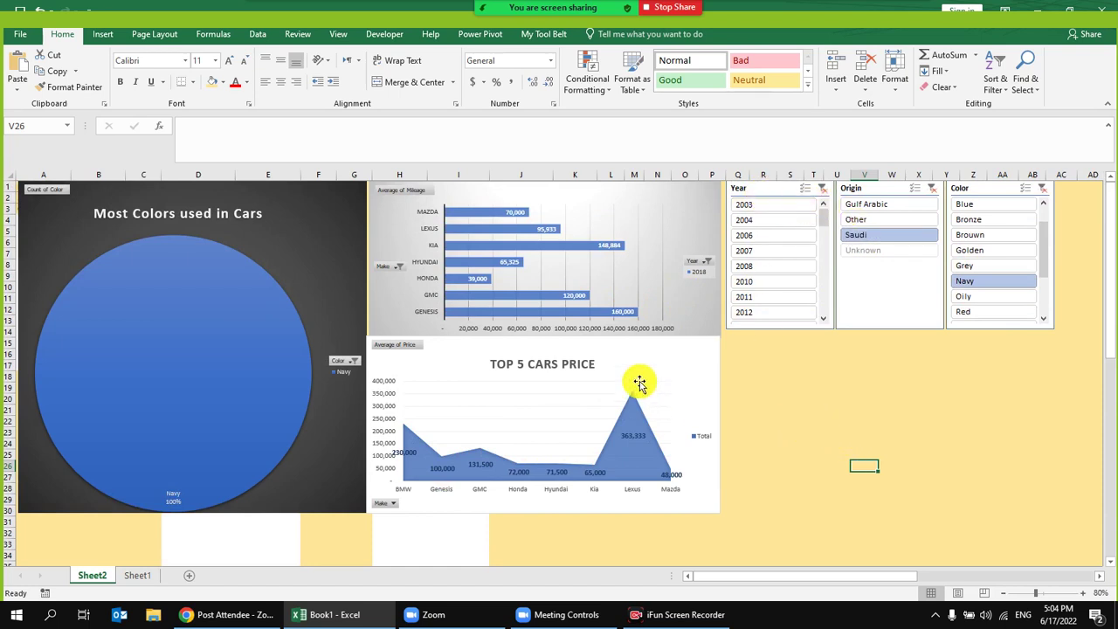
Step: Insert a Make slicer from the mileage chart and place it directly below the Year slicer
click(689, 215)
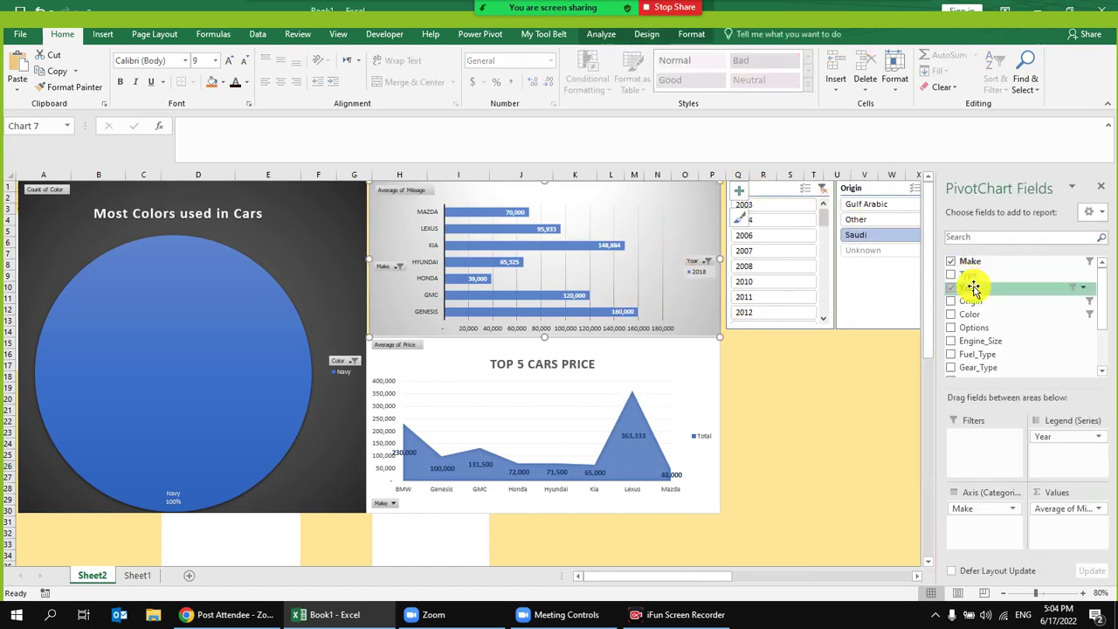
click(811, 404)
click(643, 187)
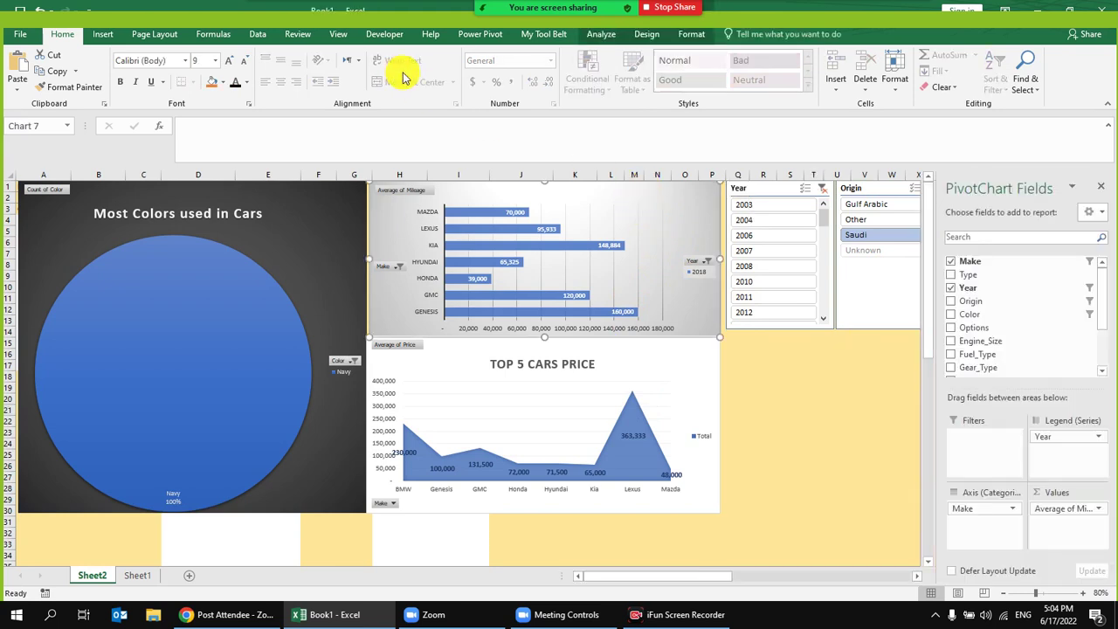
mouse_move(604, 27)
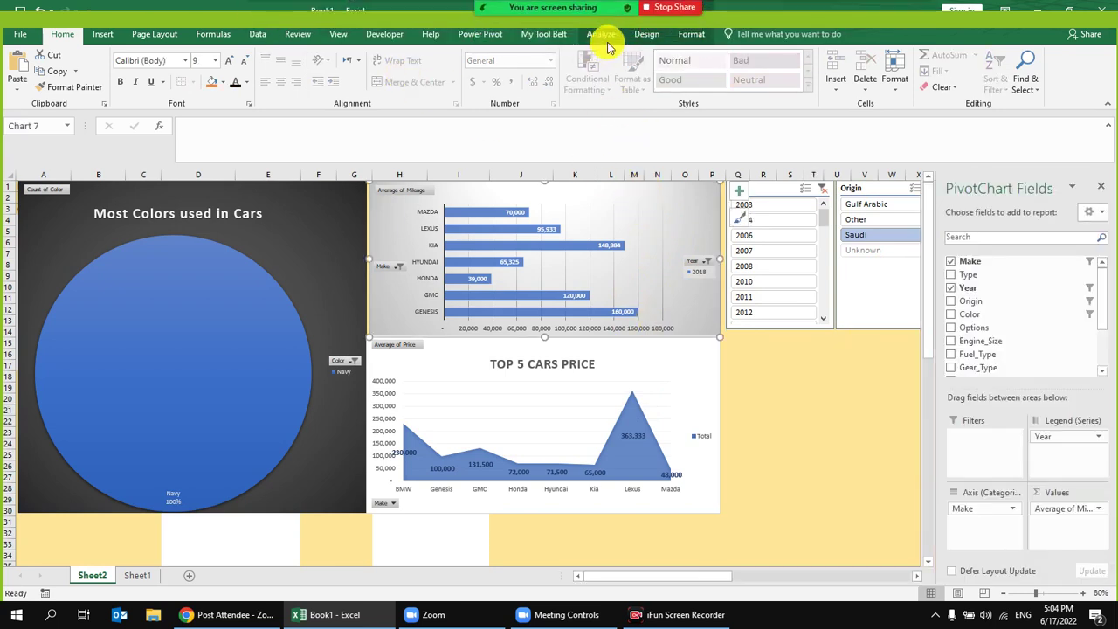
click(601, 34)
click(282, 77)
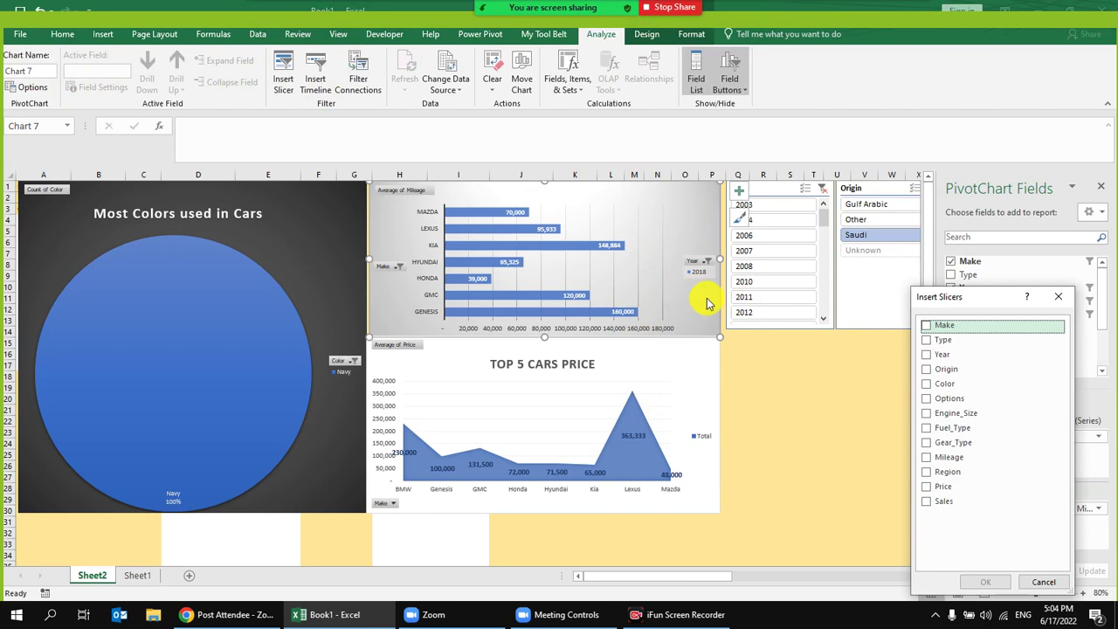
click(928, 325)
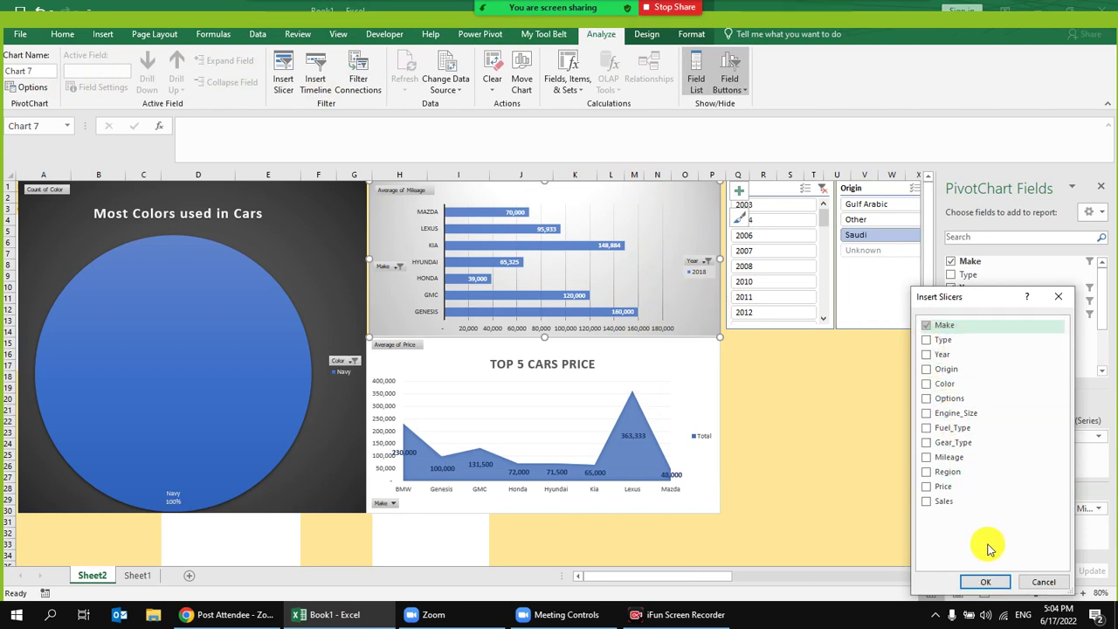
click(990, 581)
drag(424, 320, 753, 343)
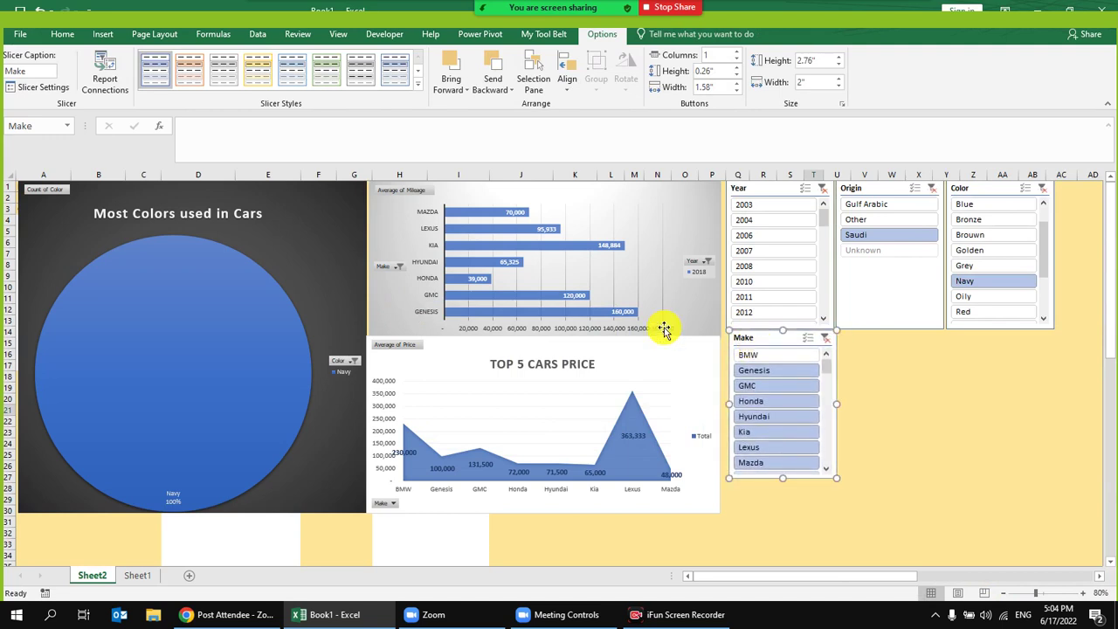
Step: Connect the Make slicer to PivotTable2 and PivotTable5 as well as PivotTable4
click(105, 79)
click(887, 432)
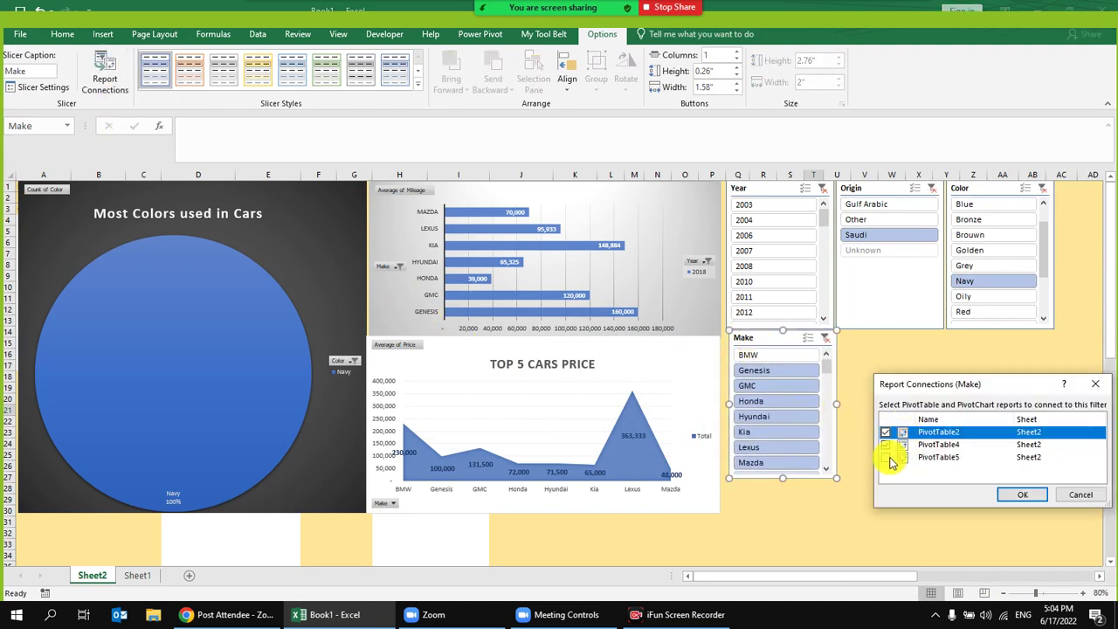
click(886, 457)
click(1005, 495)
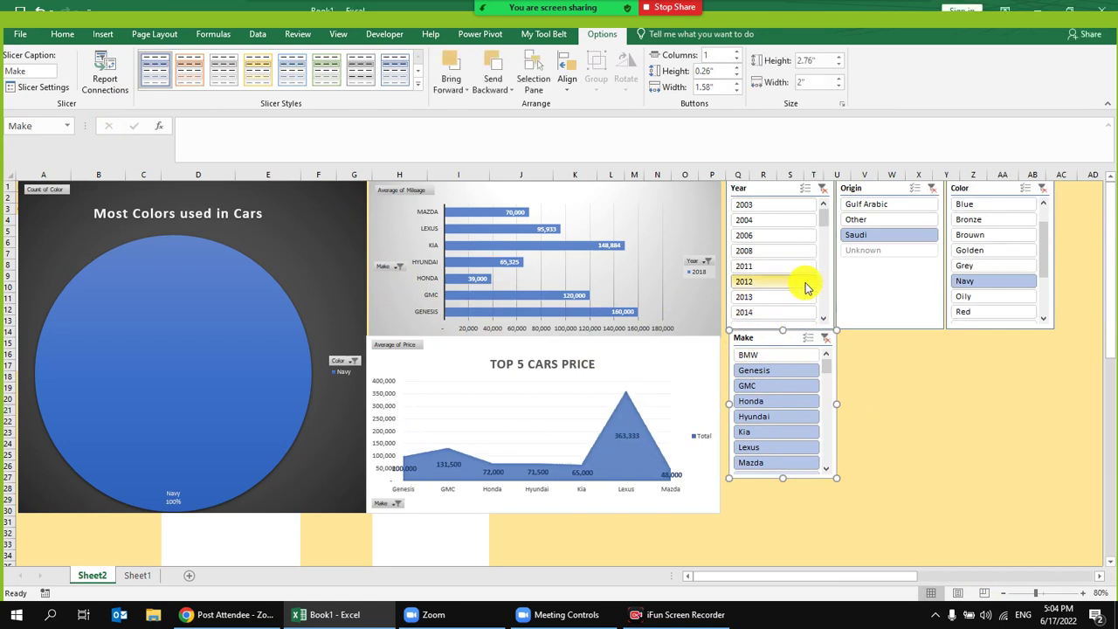
Step: Clear the Make slicer's filter and multi-select Honda, Hyundai and Kia in it
scroll(822, 232, down, 4)
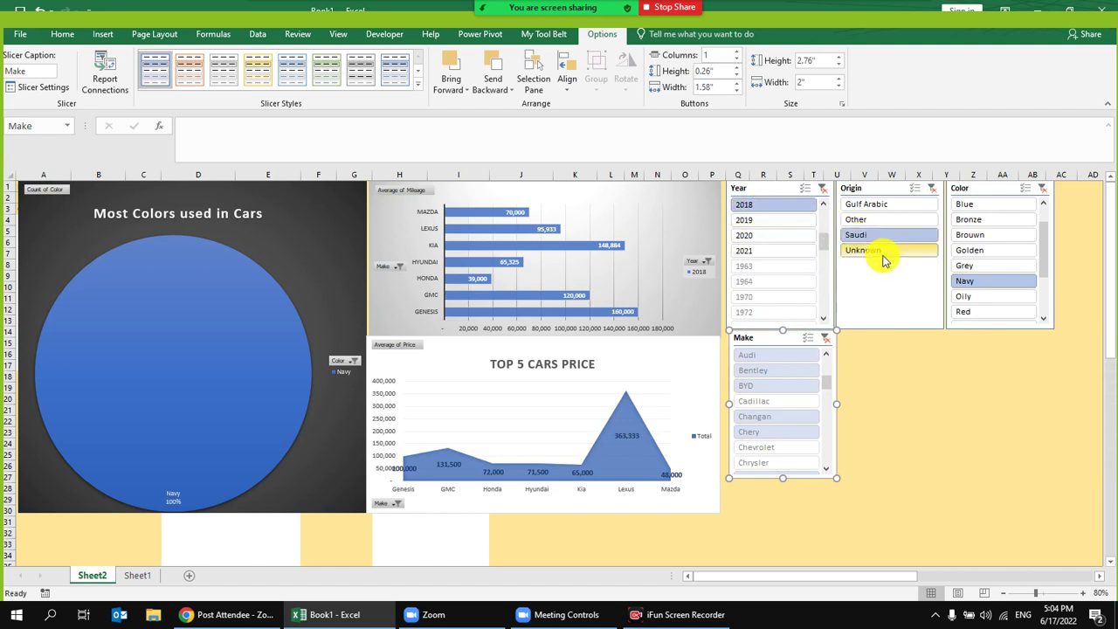
click(966, 282)
click(824, 338)
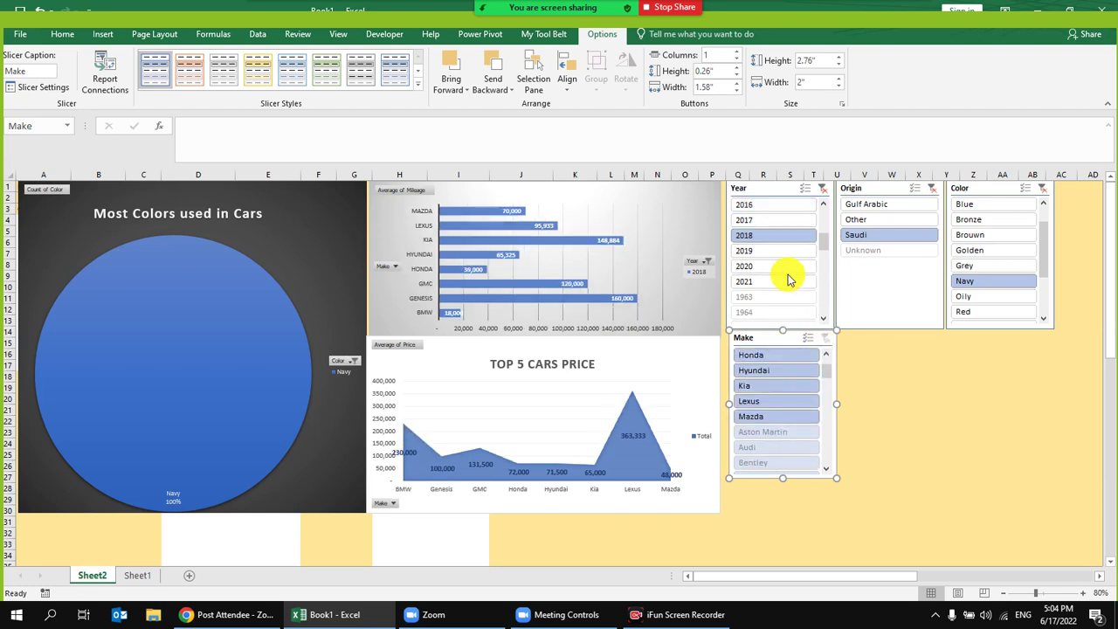
click(786, 354)
click(779, 372)
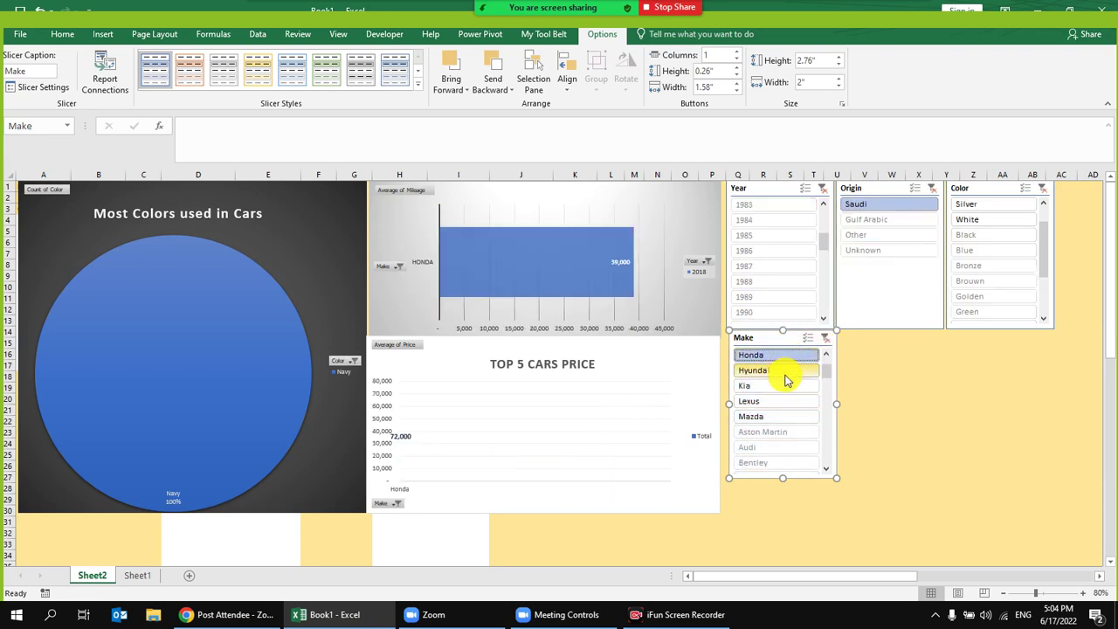
click(807, 338)
click(787, 355)
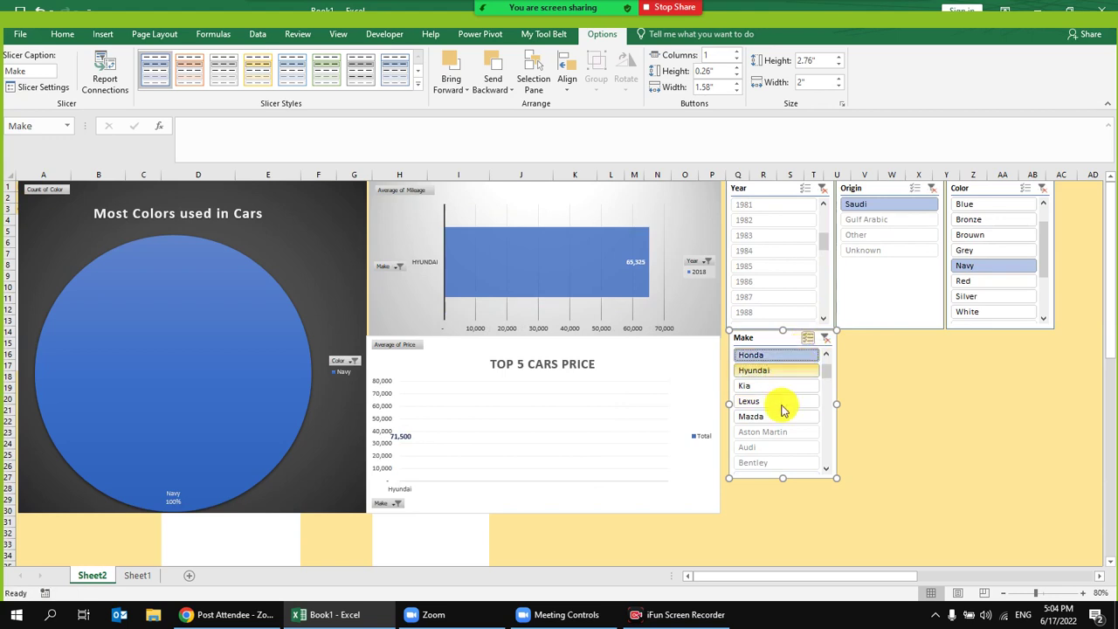
click(765, 385)
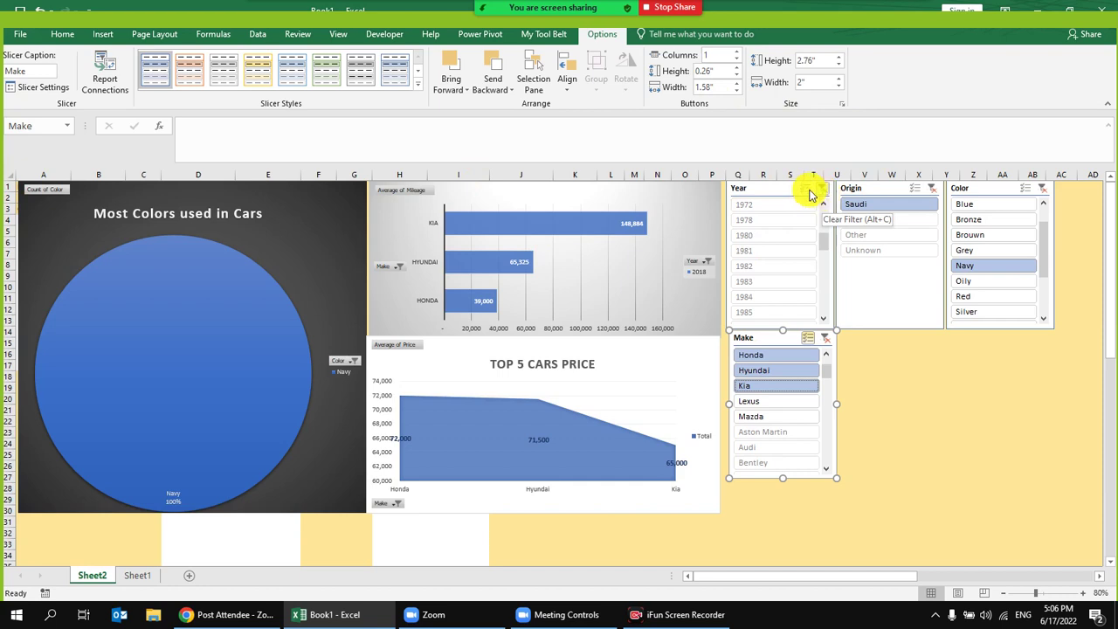
Step: Examine the source car data on Sheet1, return to the dashboard on Sheet2 and select the color pie chart
mouse_move(191, 504)
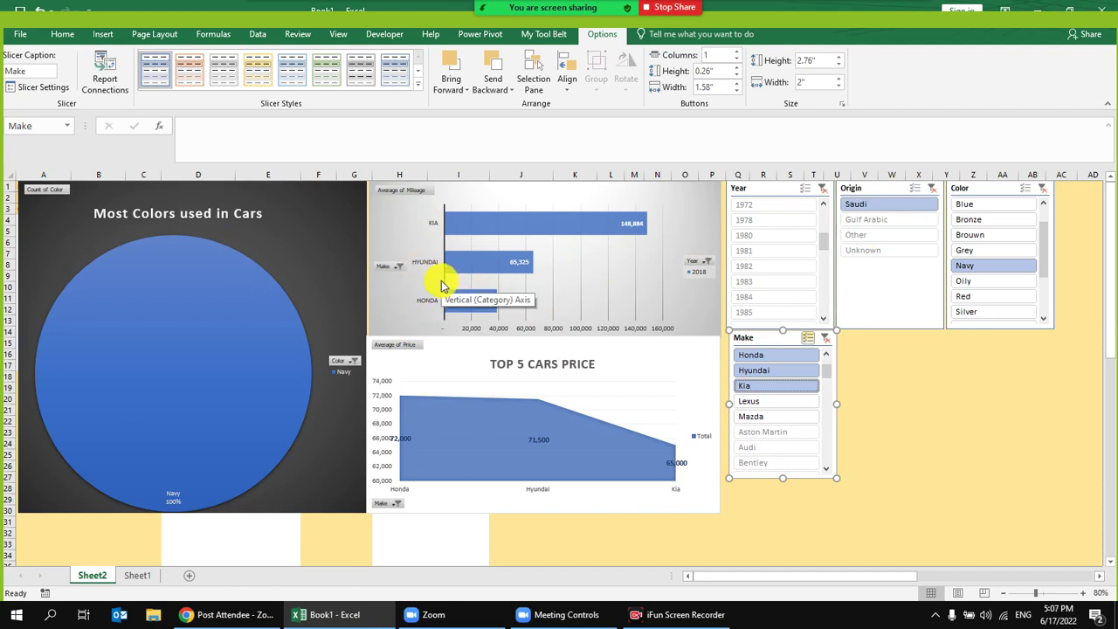
click(139, 576)
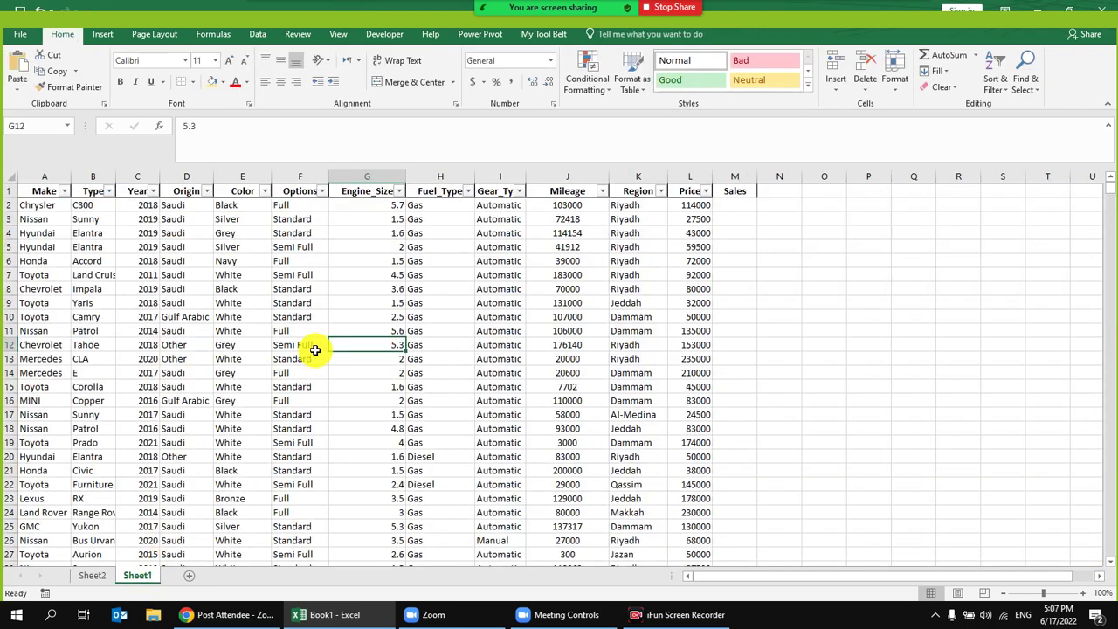
drag(366, 219, 48, 305)
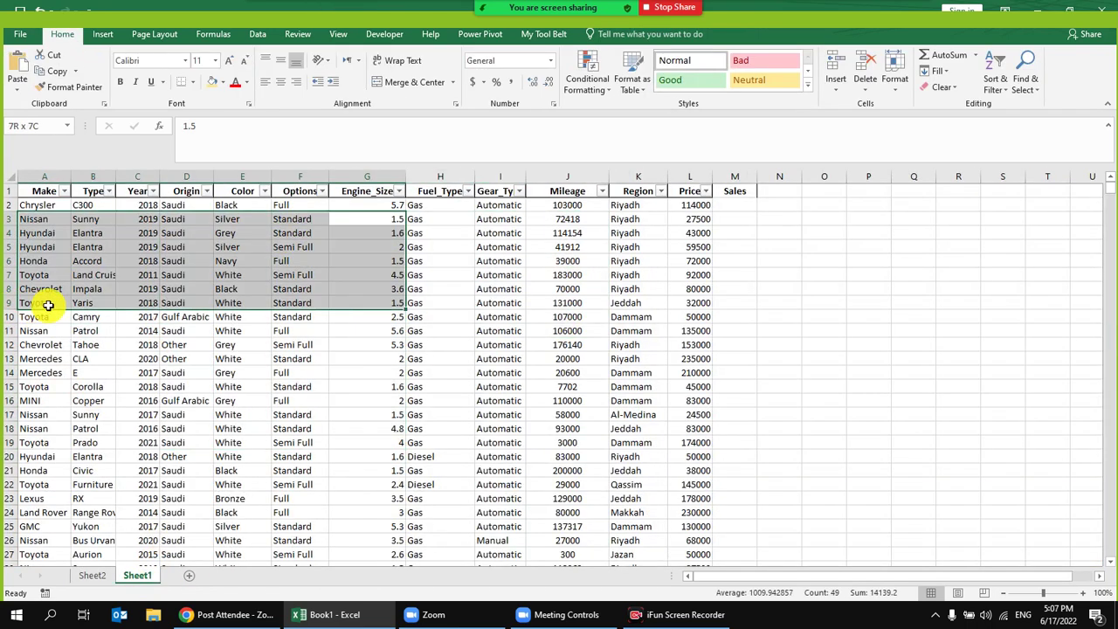
click(229, 385)
click(94, 576)
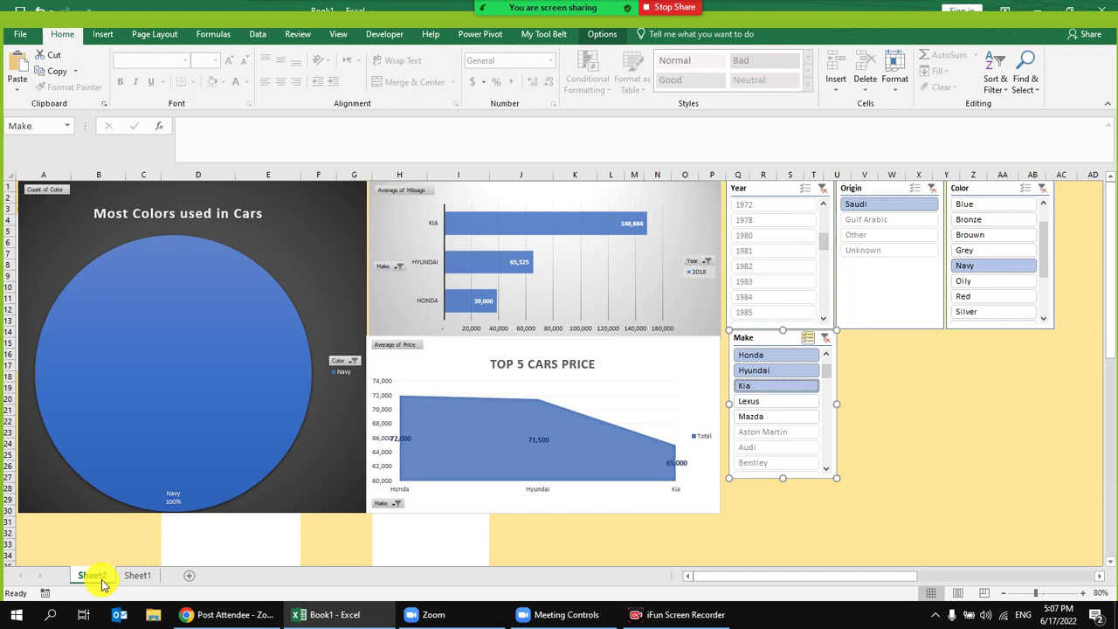
click(288, 253)
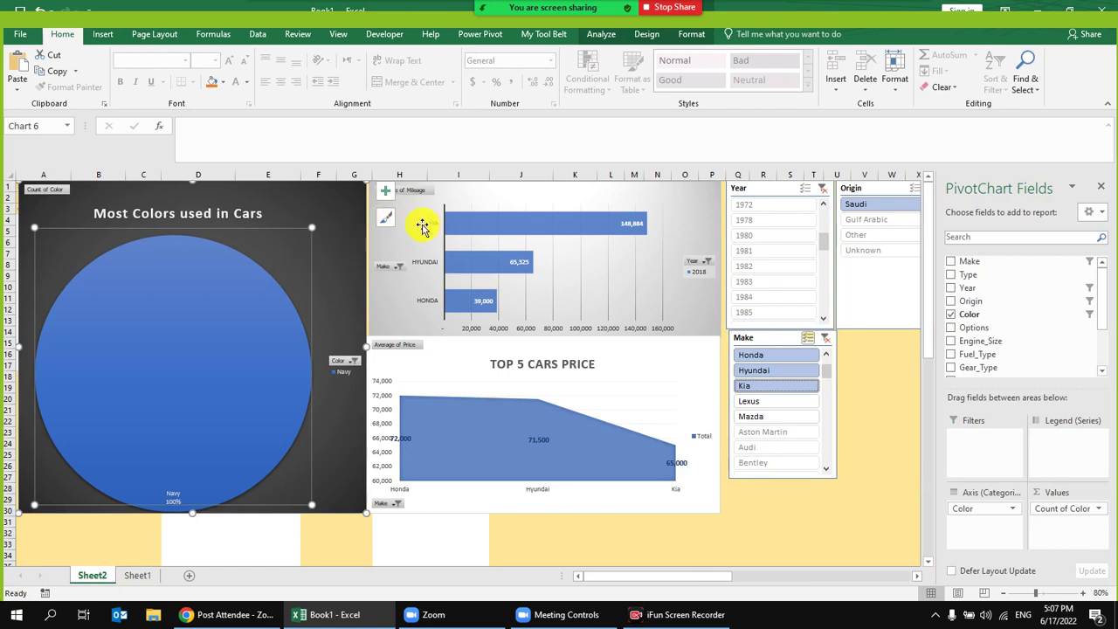
Step: Filter the Color slicer to Red, enable multi-select in it and add Navy to the selection
click(417, 231)
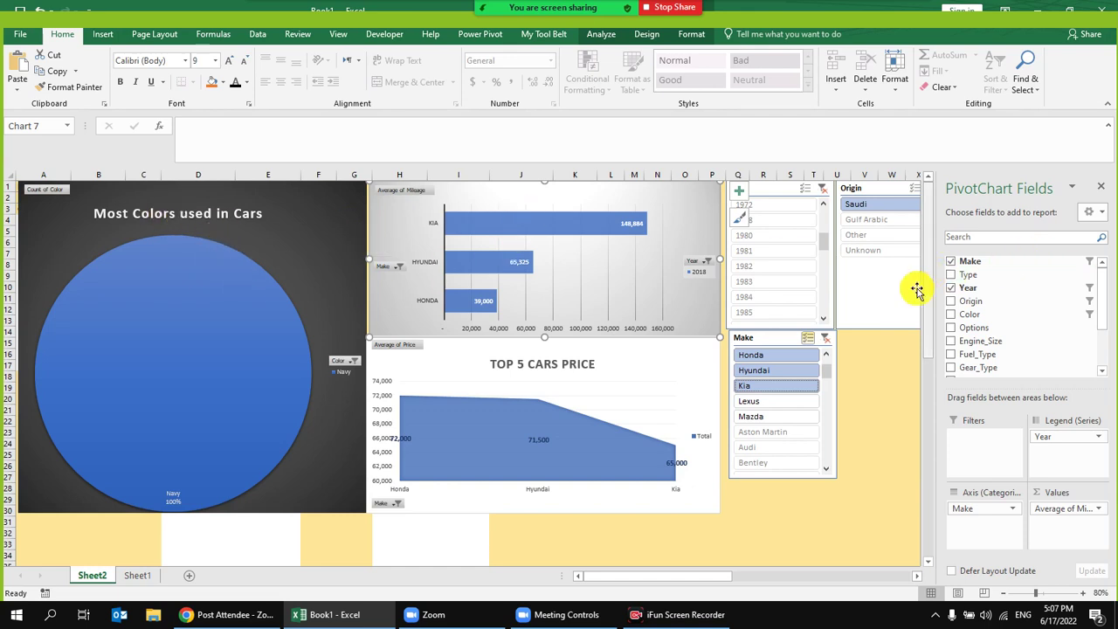
click(916, 576)
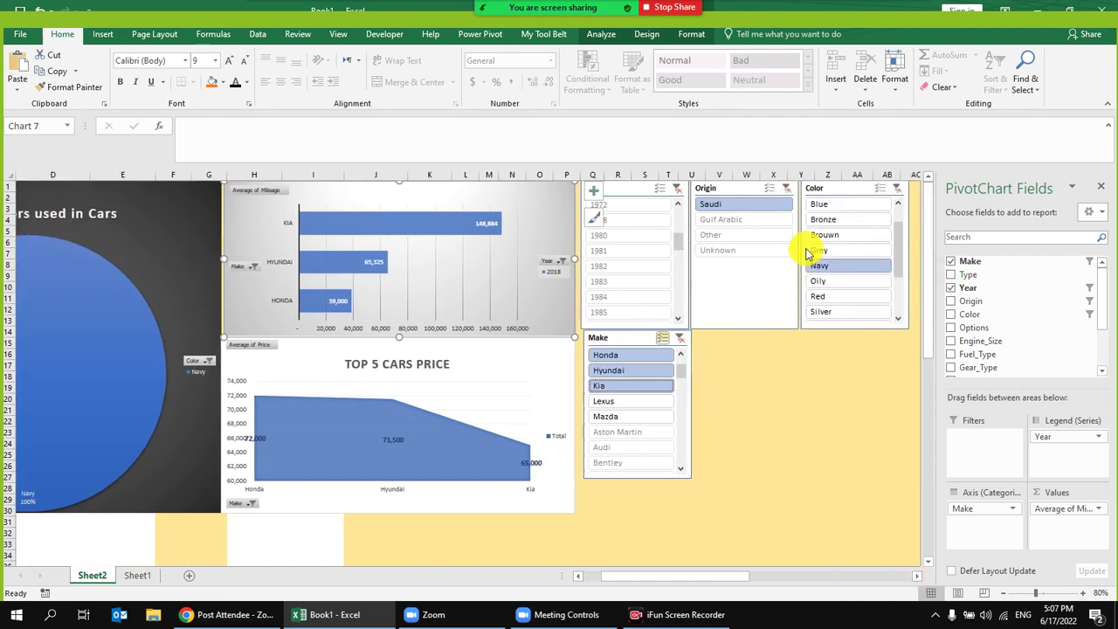
click(844, 297)
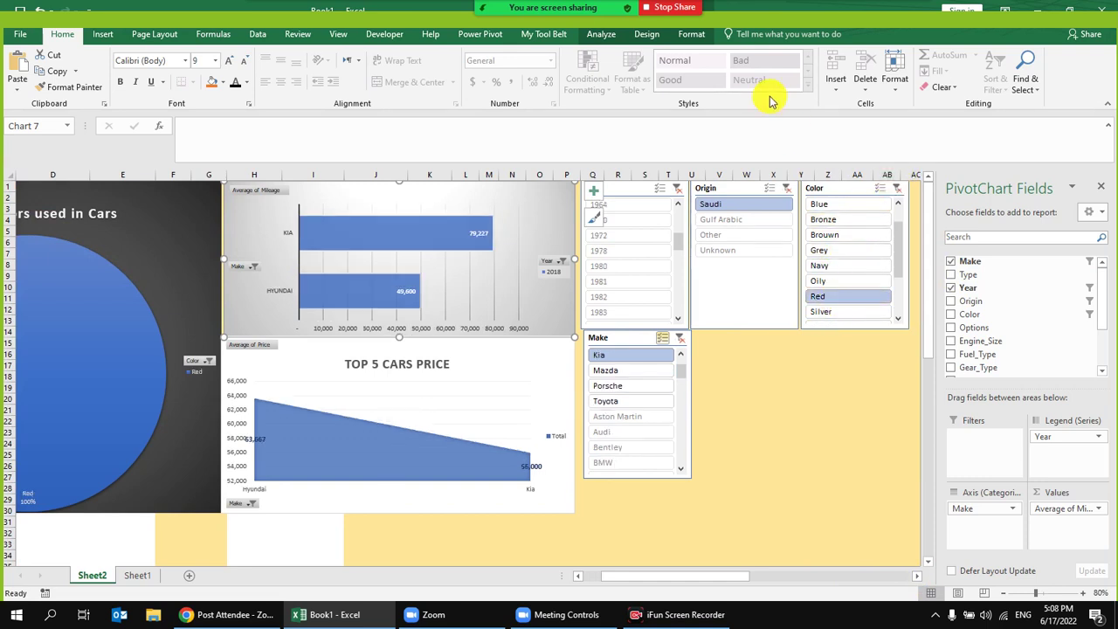
click(880, 188)
click(844, 265)
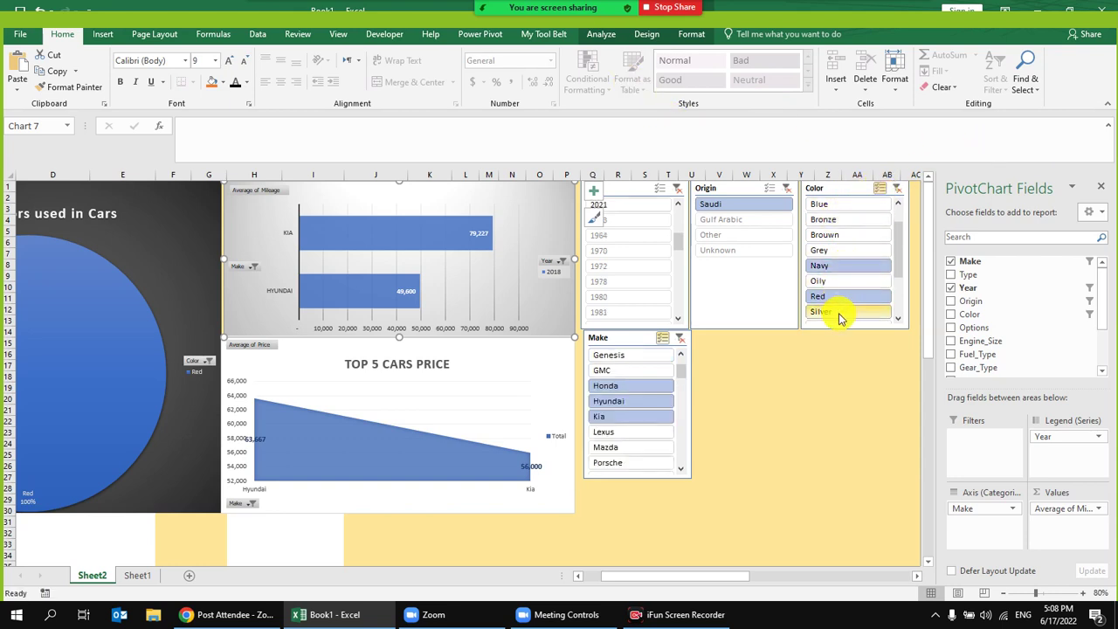
drag(674, 579, 641, 579)
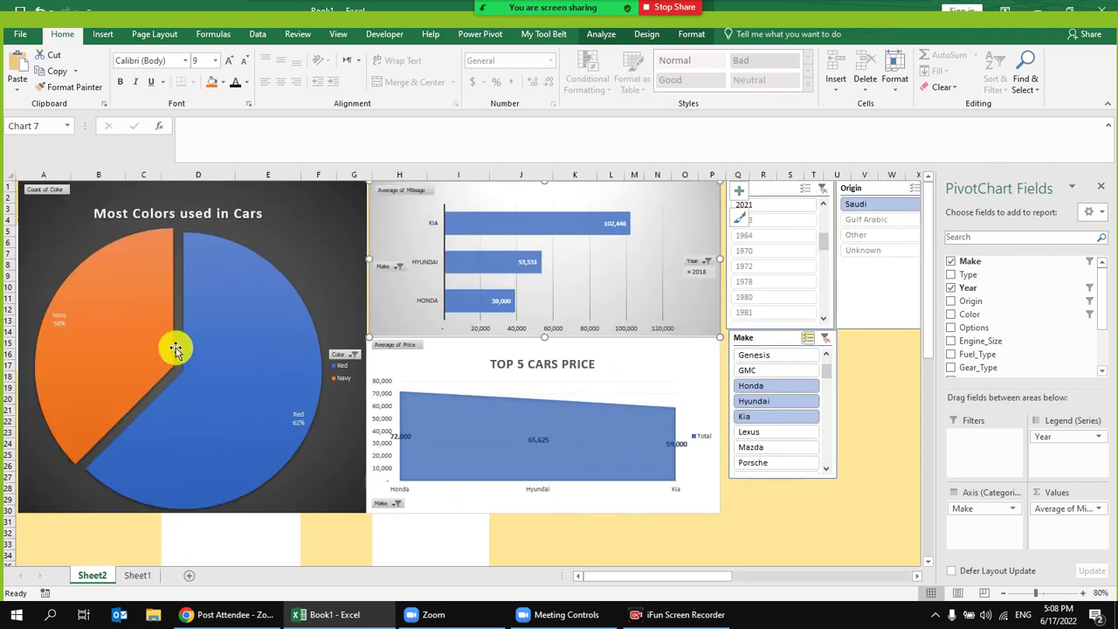
Step: Enlarge the color pie chart's data labels to 28 pt and set their font color to black
click(65, 320)
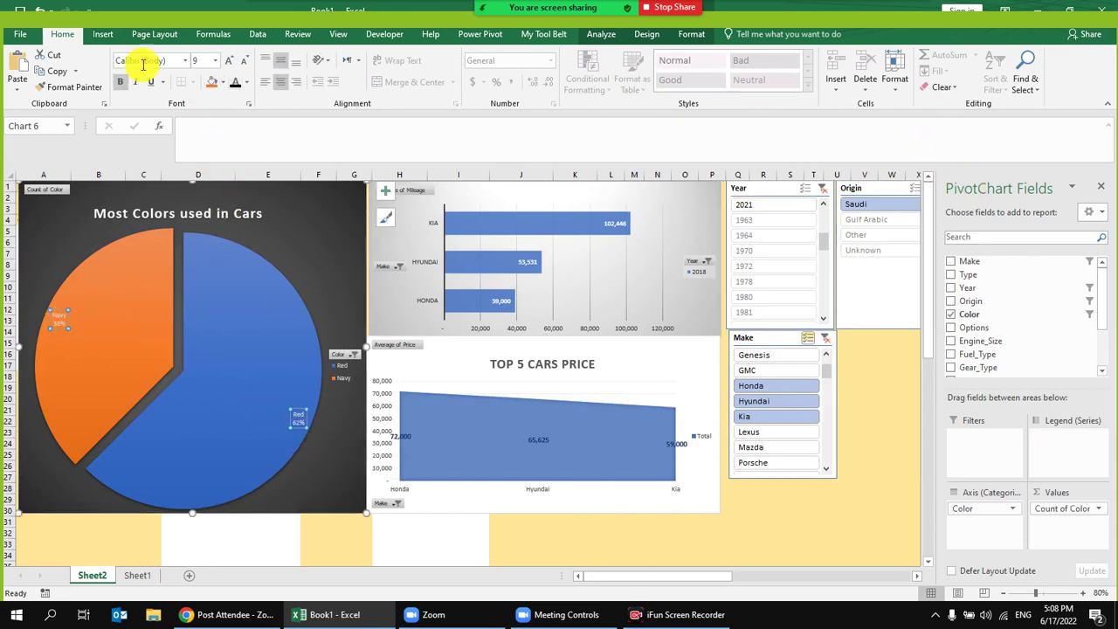
click(229, 60)
click(229, 60)
click(229, 61)
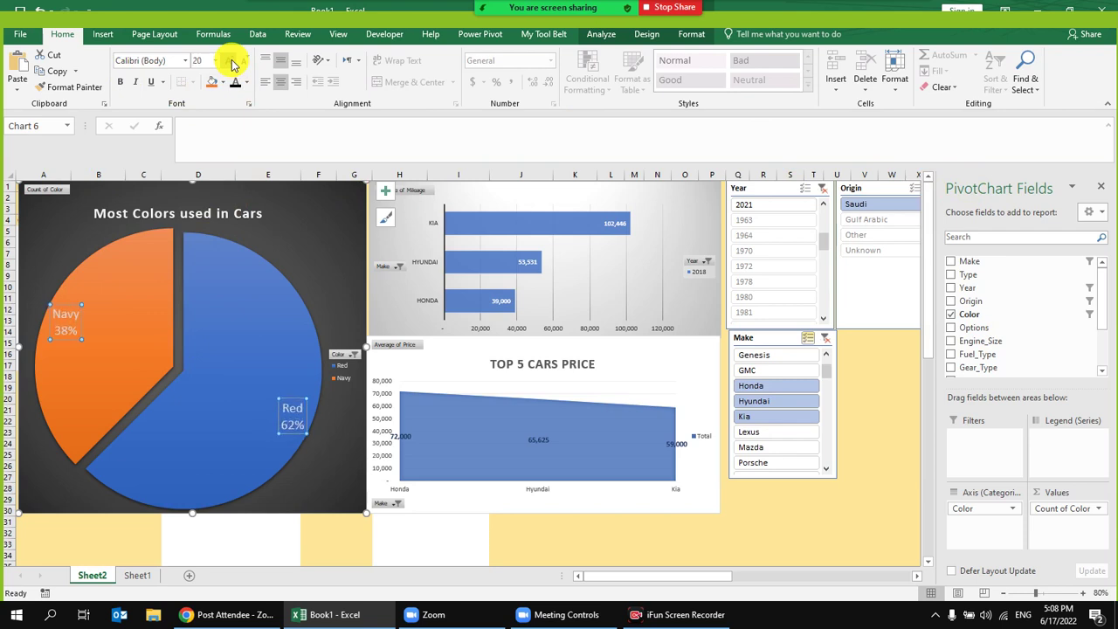
click(228, 60)
click(234, 82)
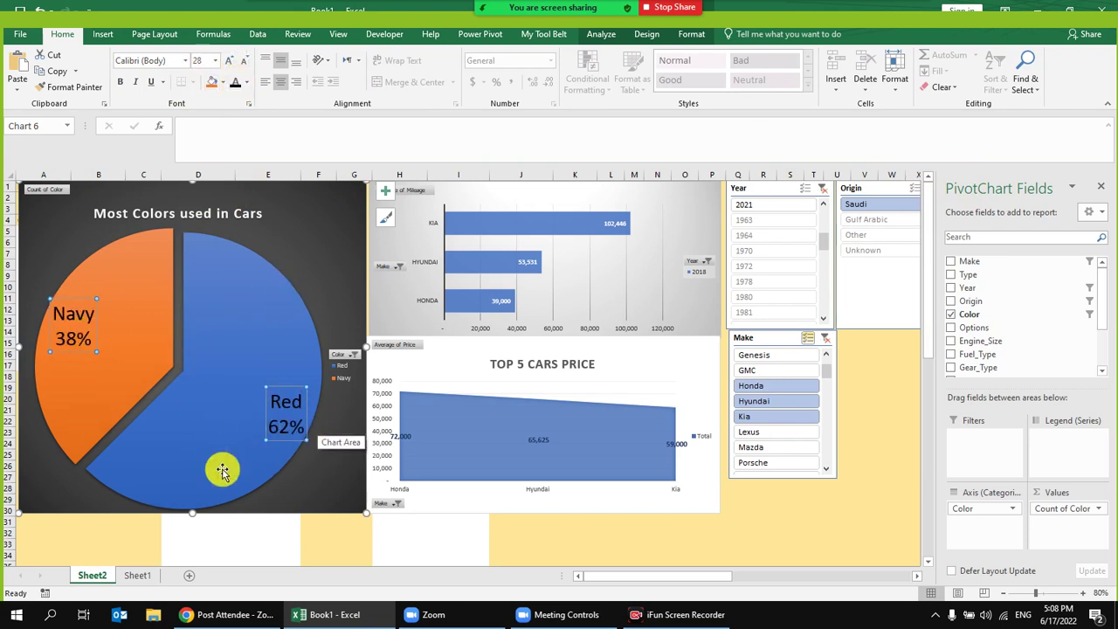
Step: Clear the filters of the Origin, Year and Color slicers and try to clear the Make slicer's filter
mouse_move(131, 315)
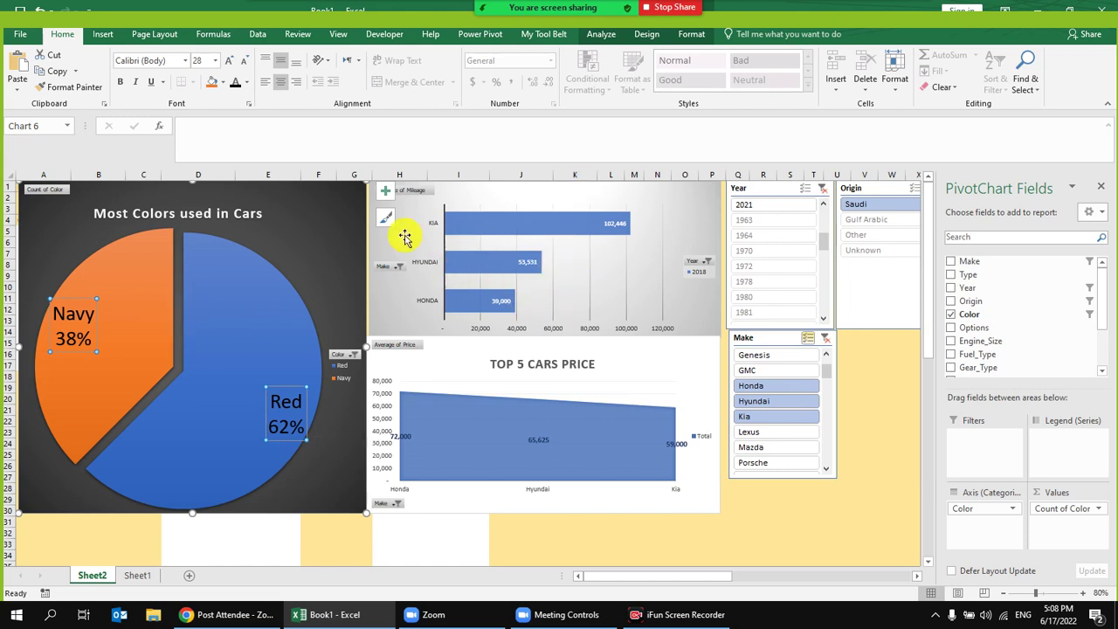
mouse_move(475, 314)
click(916, 577)
click(917, 577)
click(786, 192)
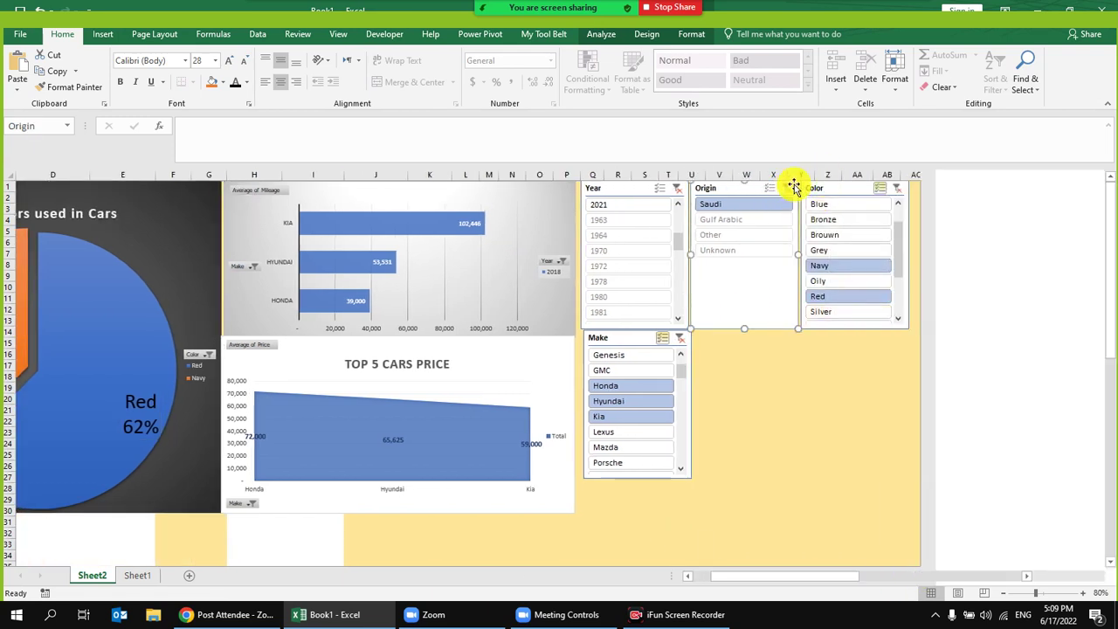
click(678, 188)
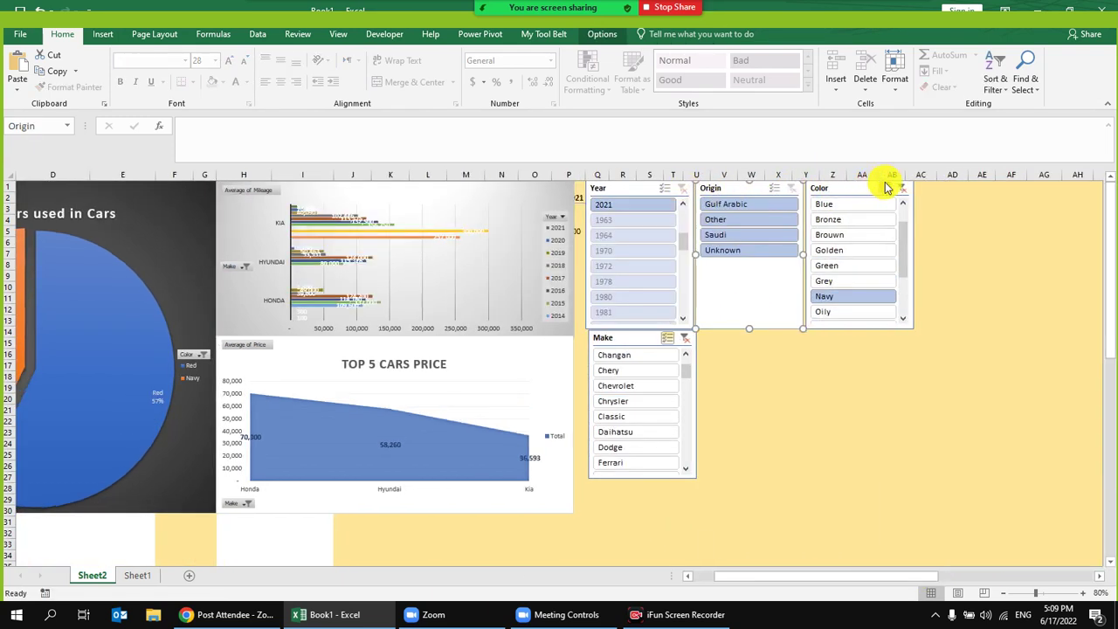
click(900, 186)
click(685, 338)
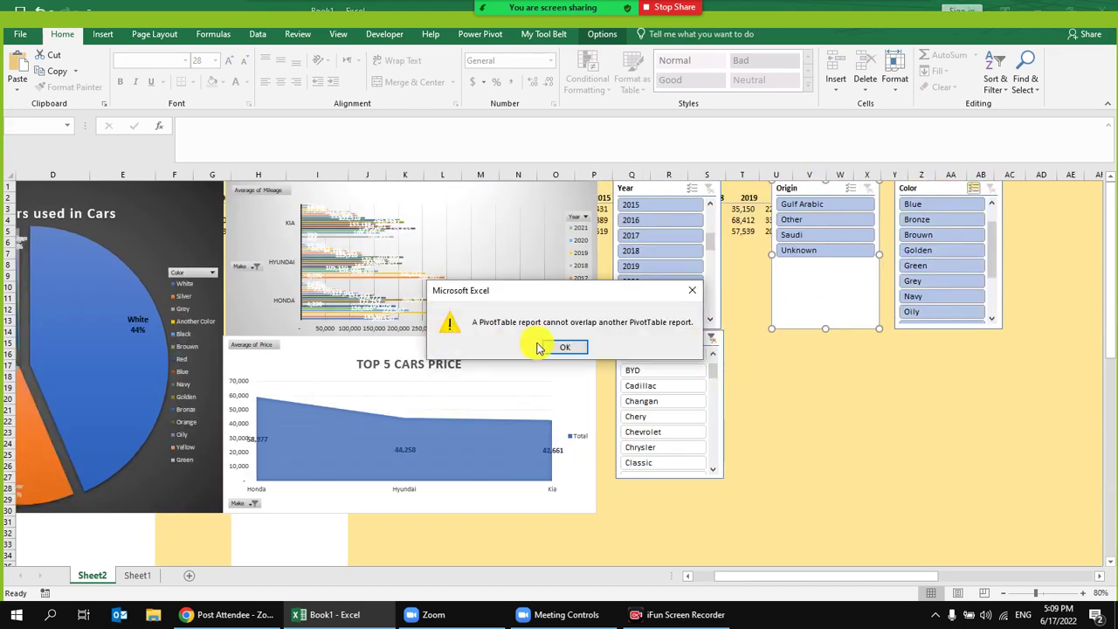
click(568, 347)
Step: Line up the Origin and Color slicers directly beside the Year slicer and align the Make slicer beneath the Year slicer
drag(731, 578, 804, 579)
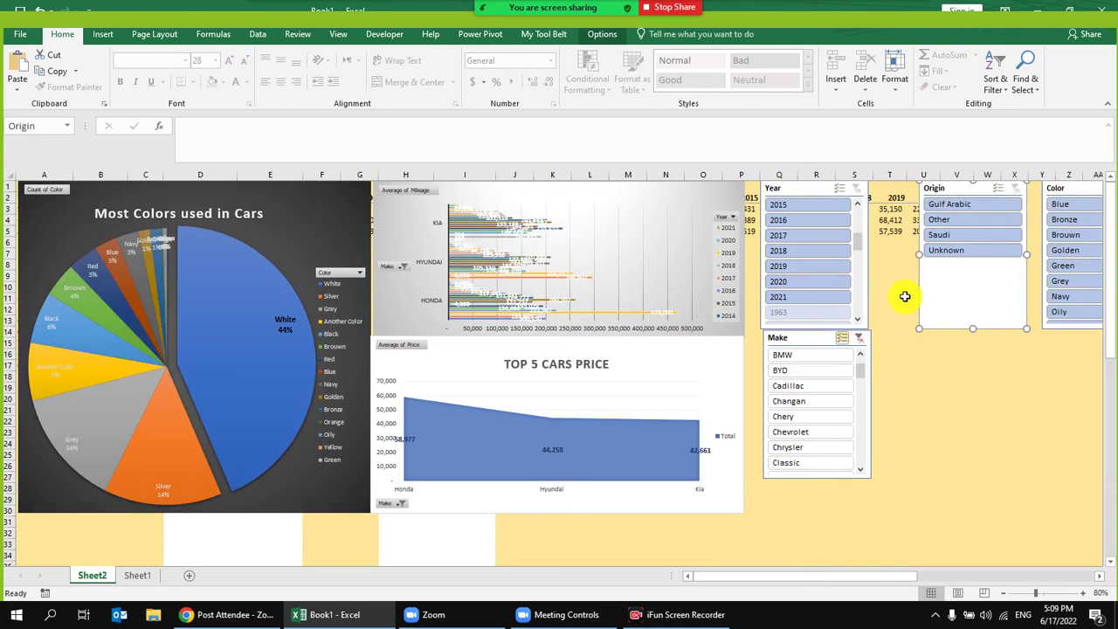
drag(948, 187, 901, 187)
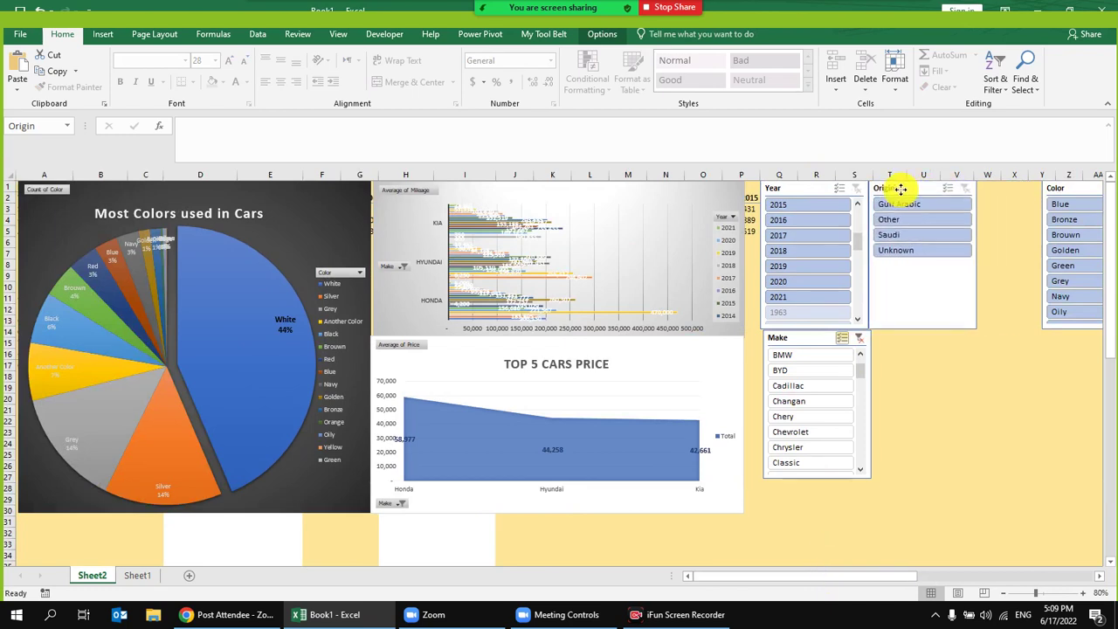
drag(1058, 187, 996, 187)
click(801, 339)
drag(800, 339, 799, 338)
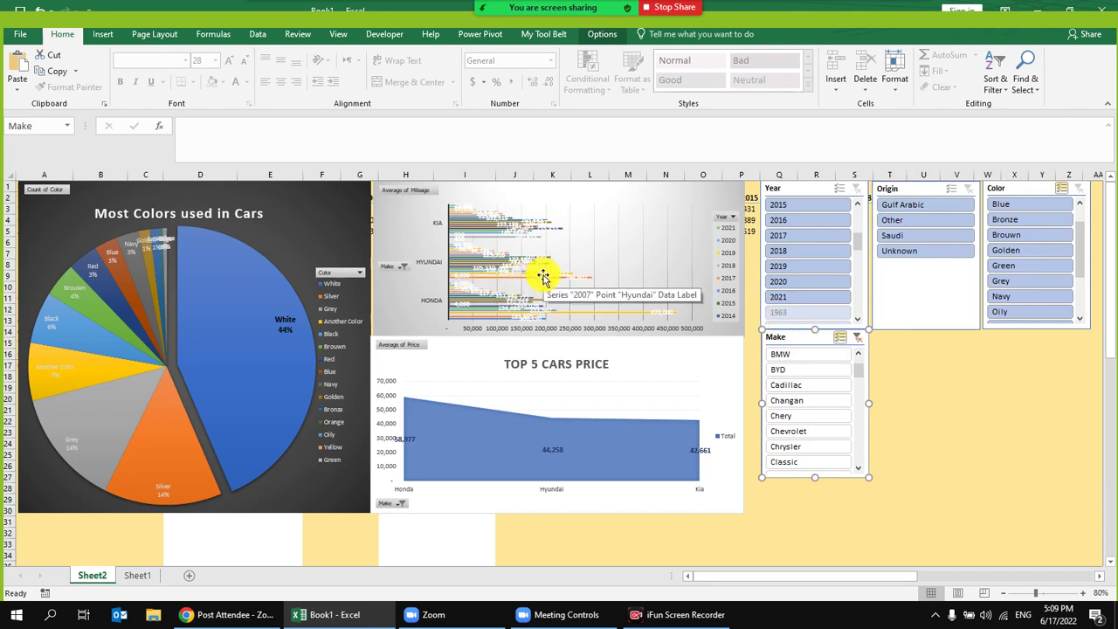
Step: Close the Zoom meeting time-limit notice and select the empty cell Q31 below the Make slicer
mouse_move(534, 7)
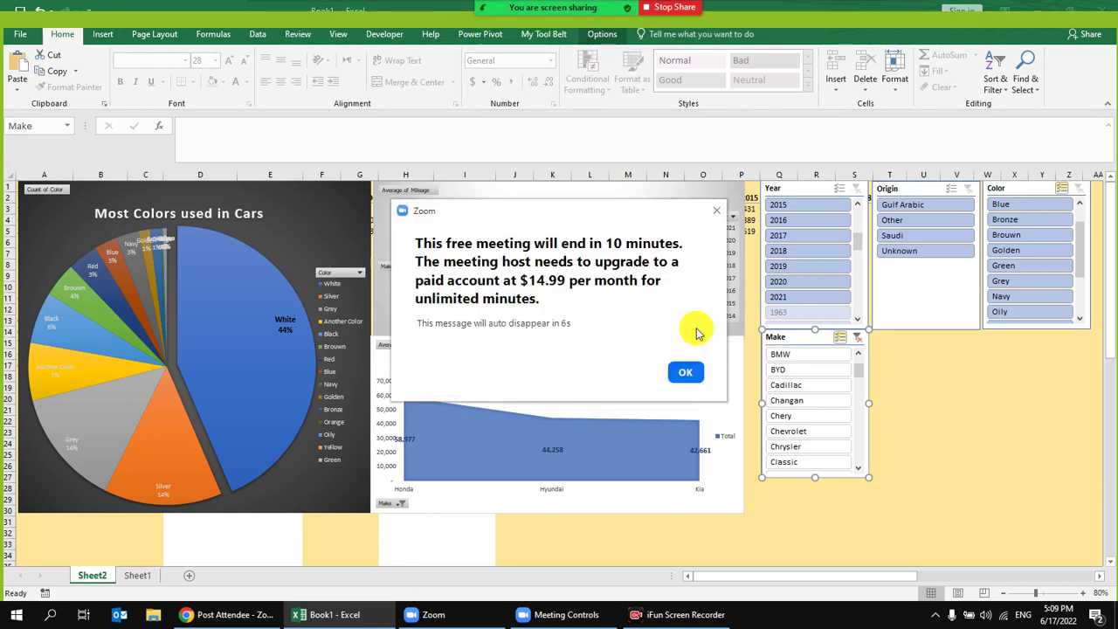
click(716, 212)
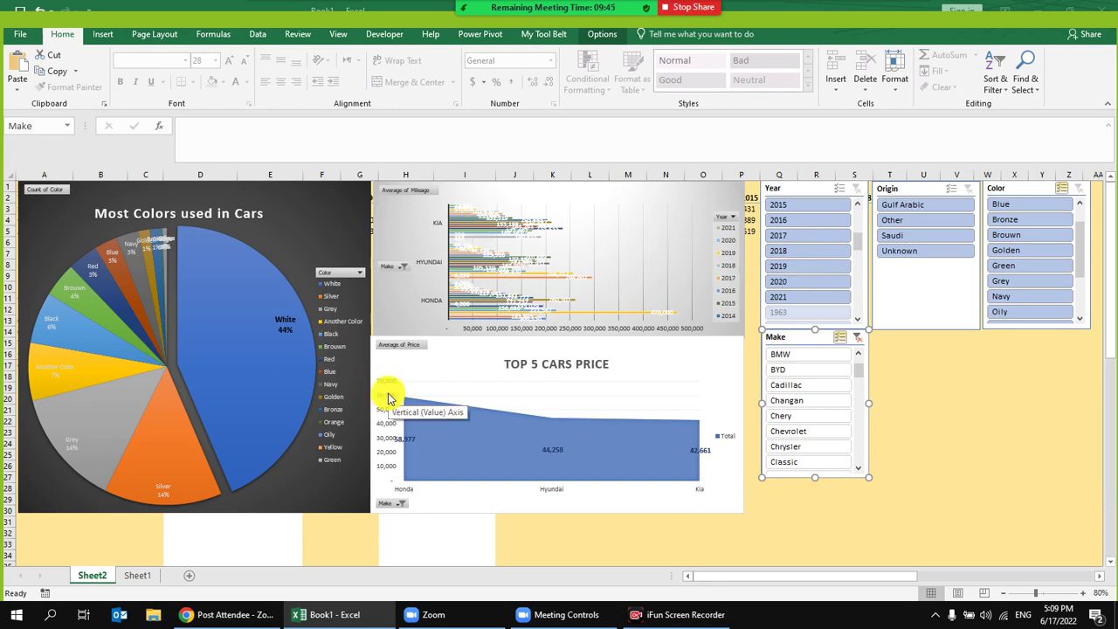
click(666, 359)
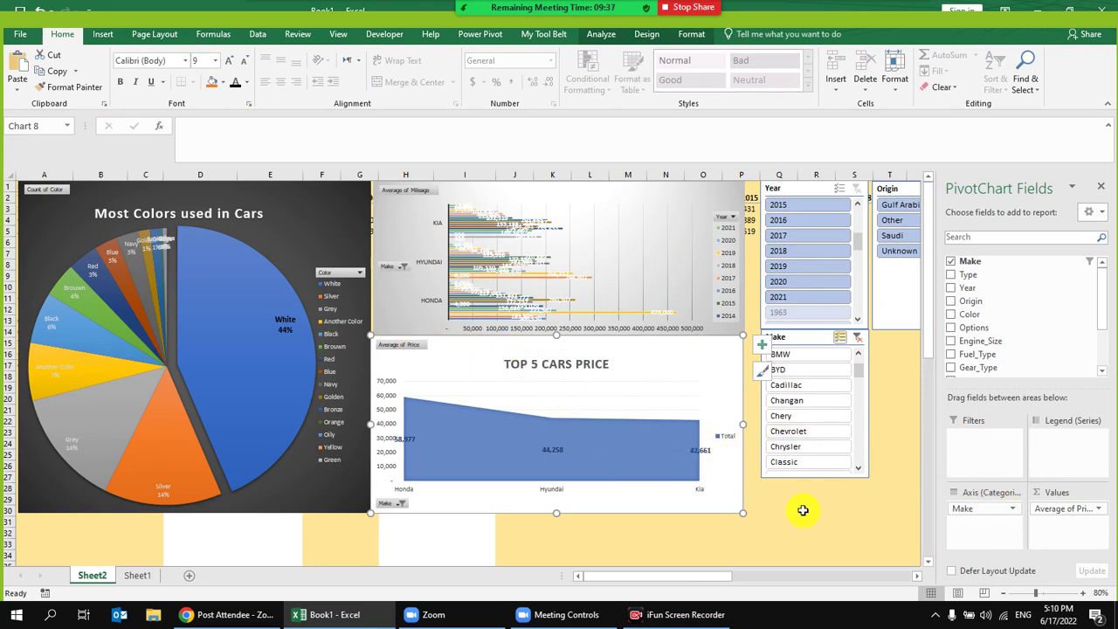
click(768, 525)
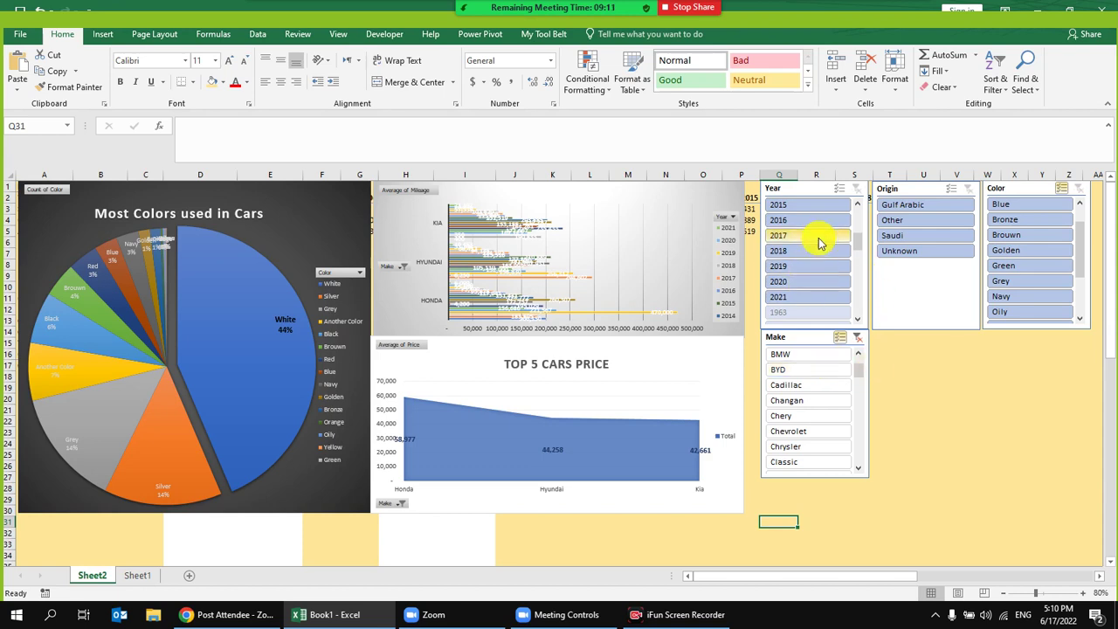
Step: Filter the Year slicer to 2021, switch it to 2017 and filter the Origin slicer to Saudi
click(784, 298)
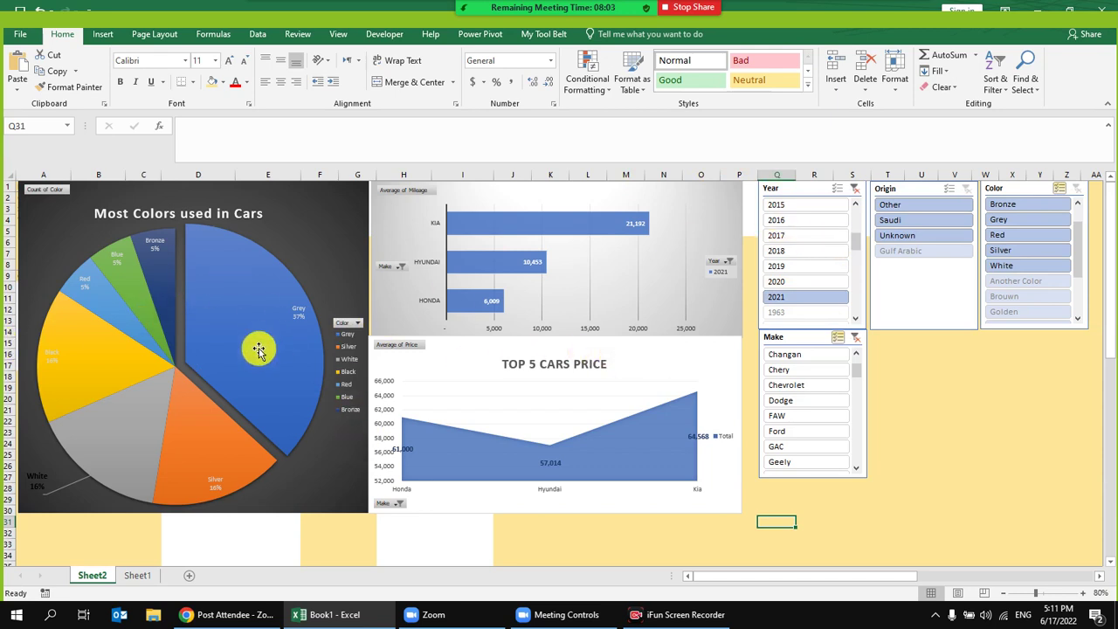
click(810, 244)
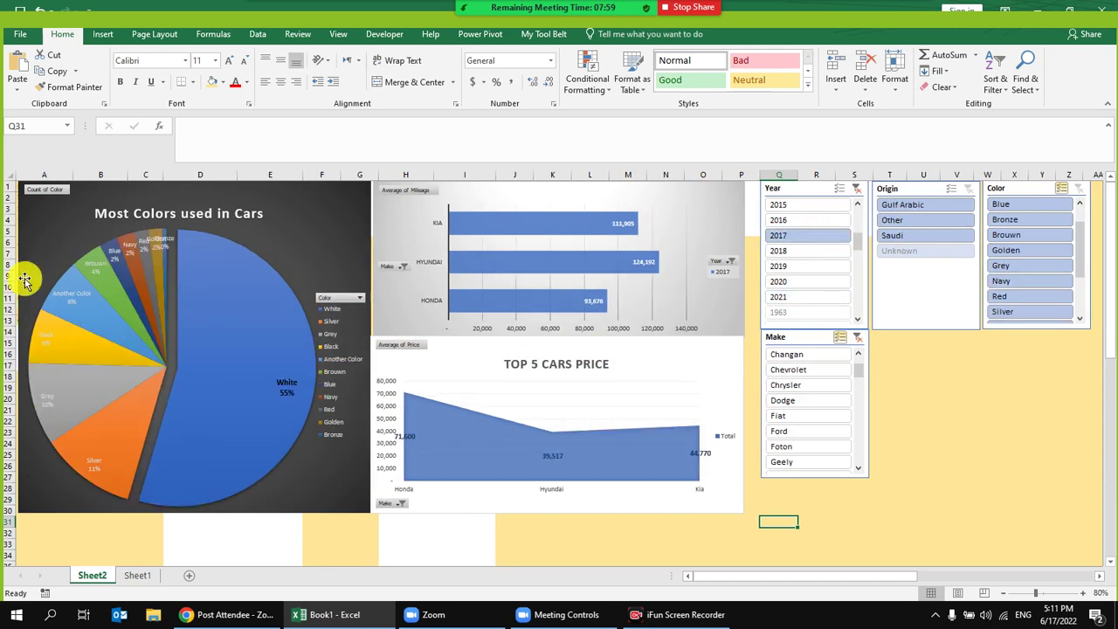
mouse_move(208, 366)
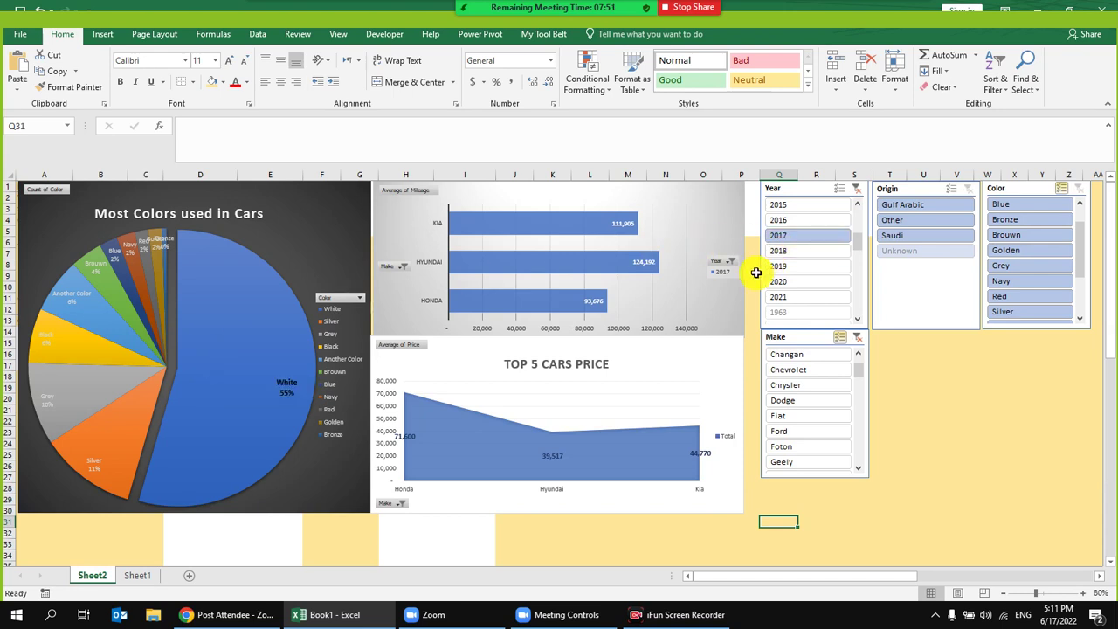
mouse_move(180, 349)
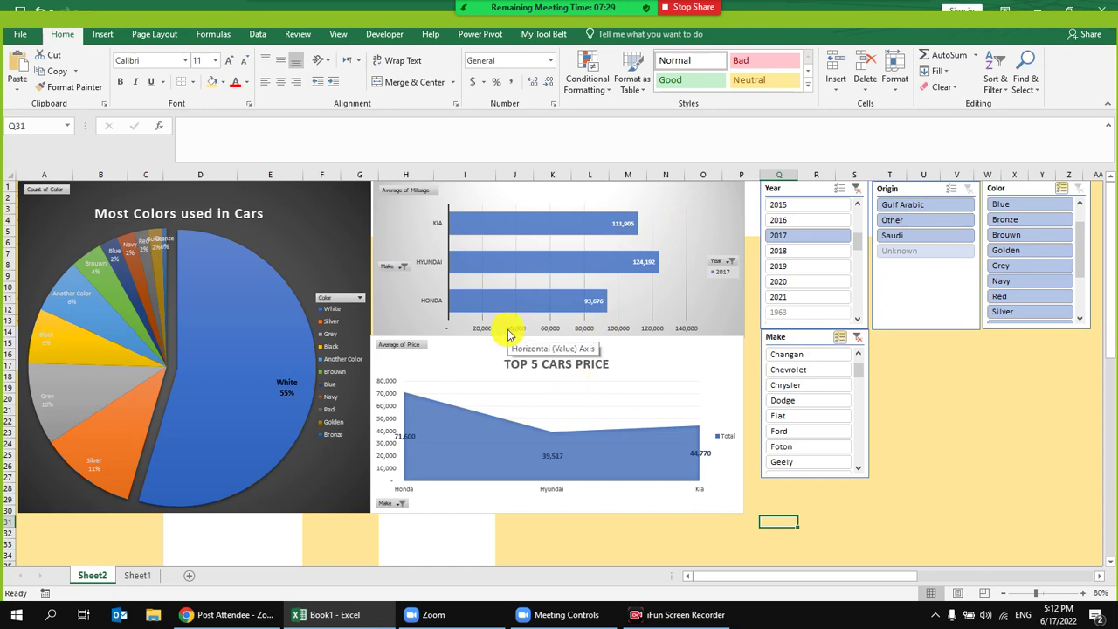
mouse_move(464, 255)
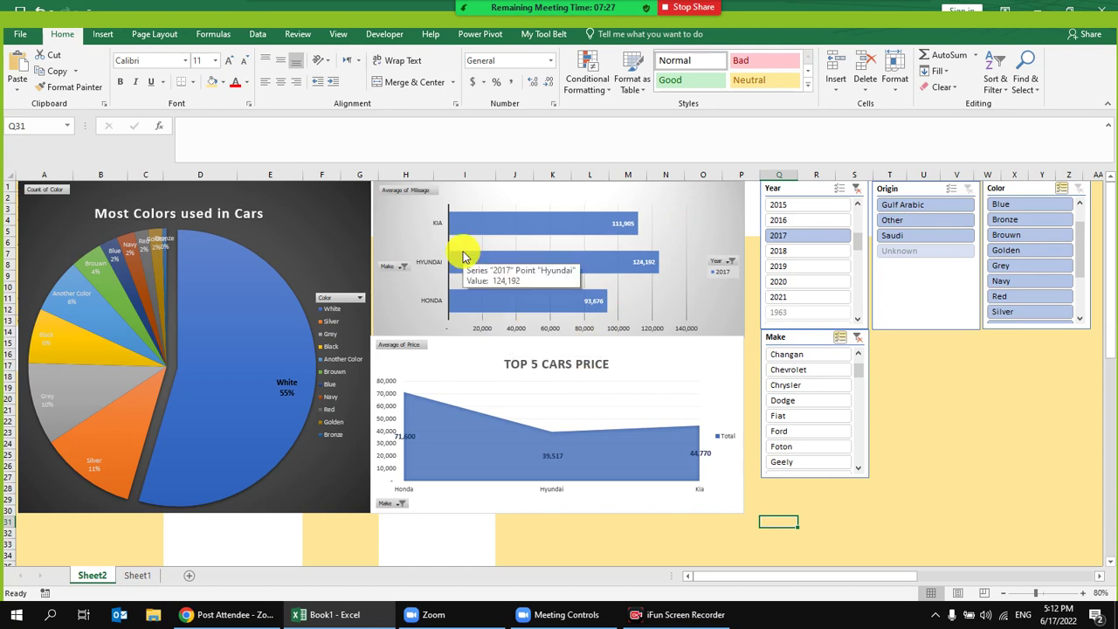
click(902, 243)
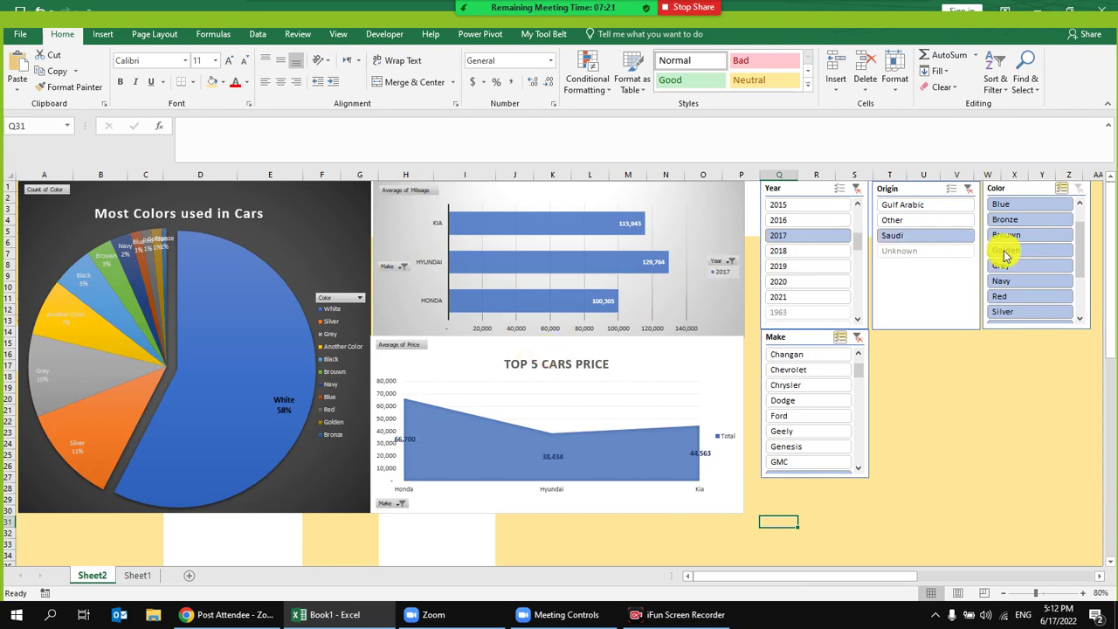
drag(1078, 230, 1078, 207)
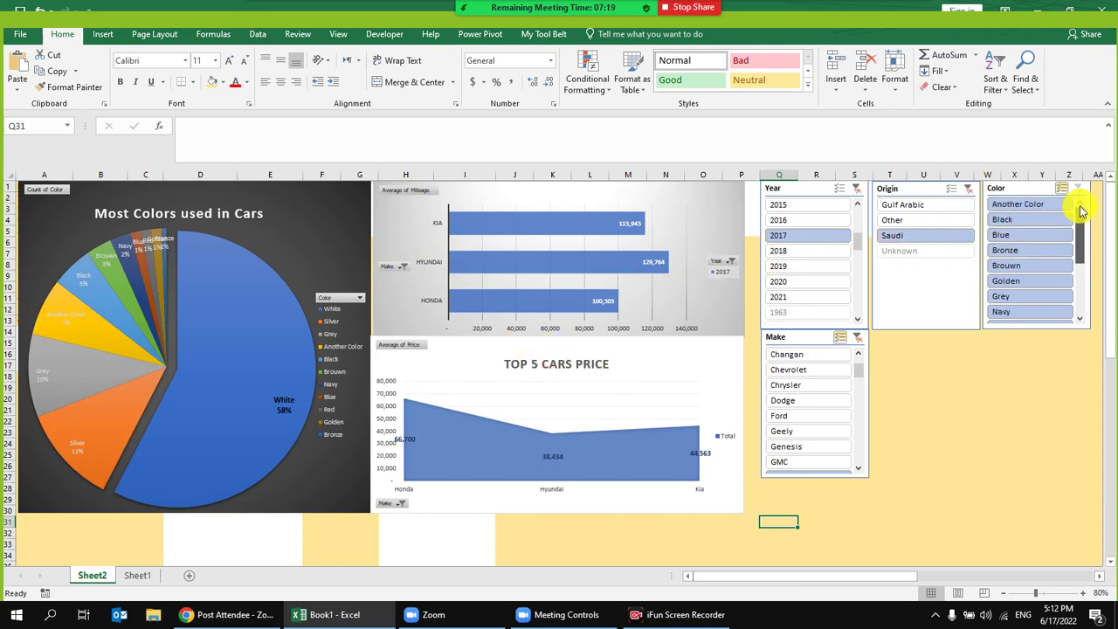
Step: Filter the dashboard charts to only Black in the Color slicer
click(1027, 221)
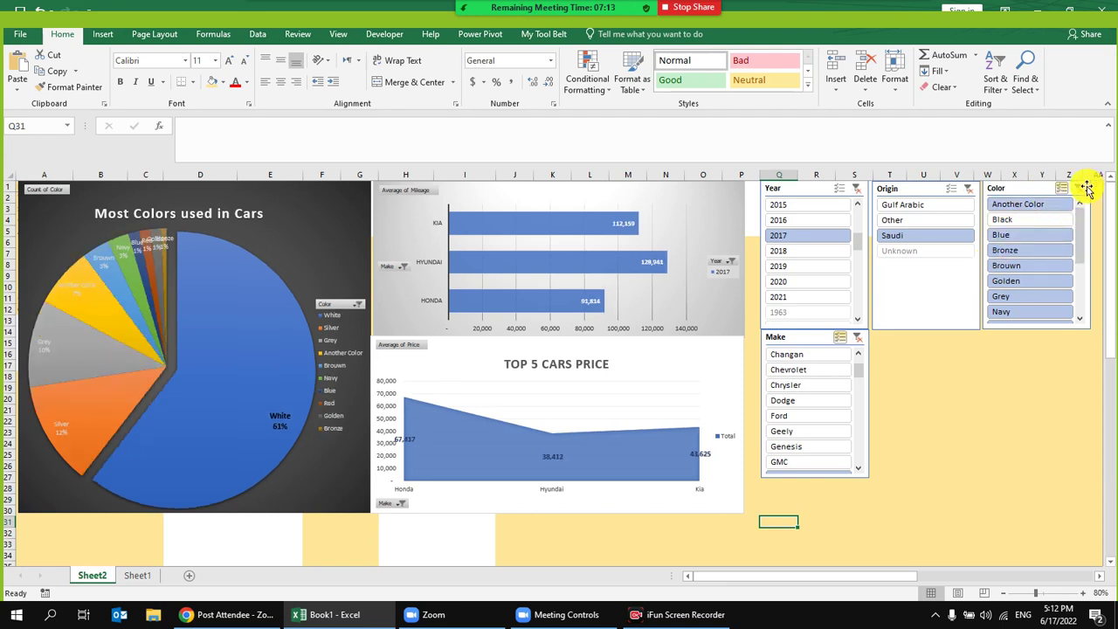
click(1082, 188)
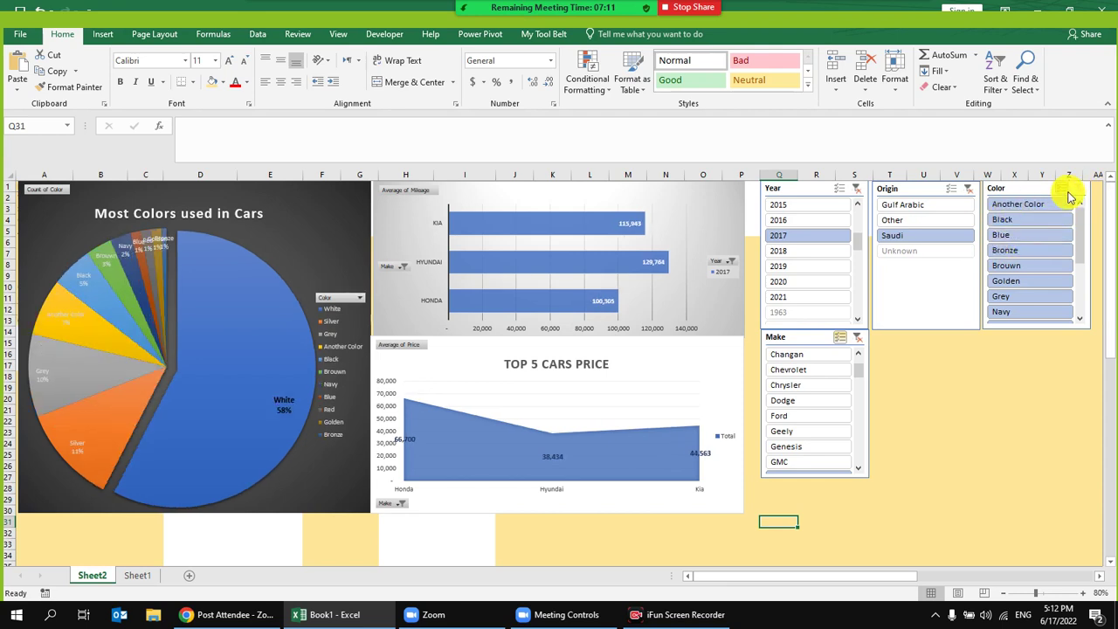
click(1013, 219)
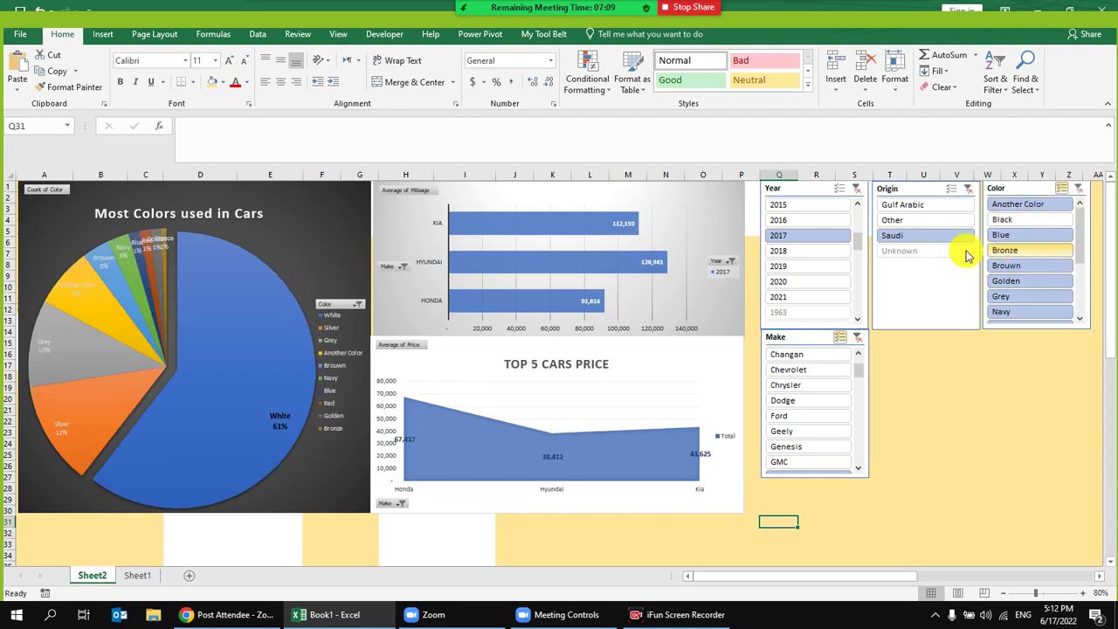
click(1078, 189)
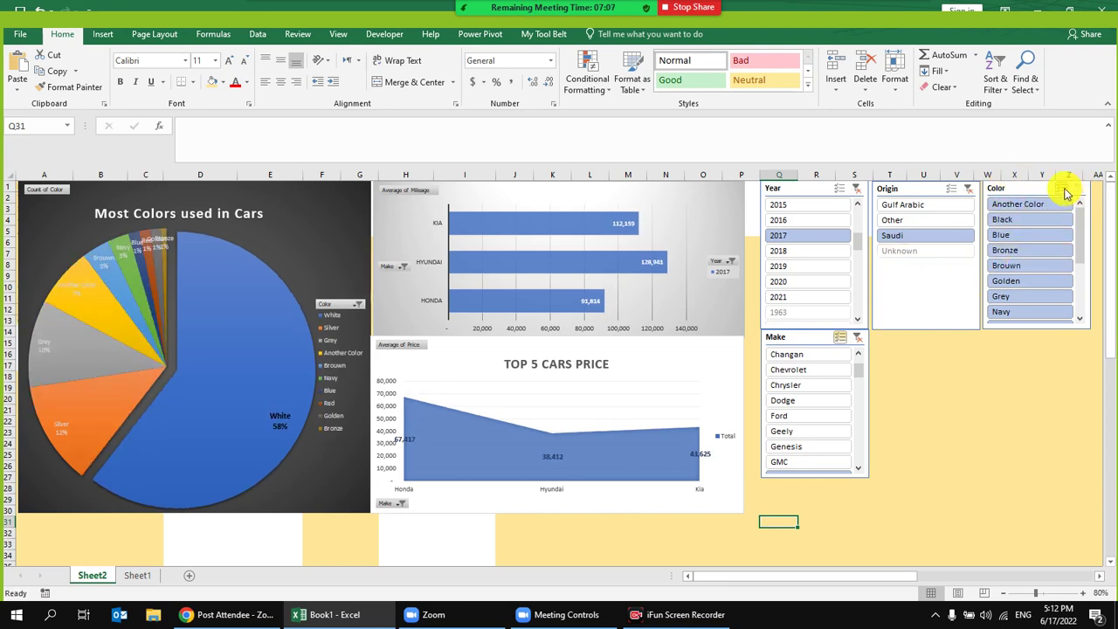
click(1007, 220)
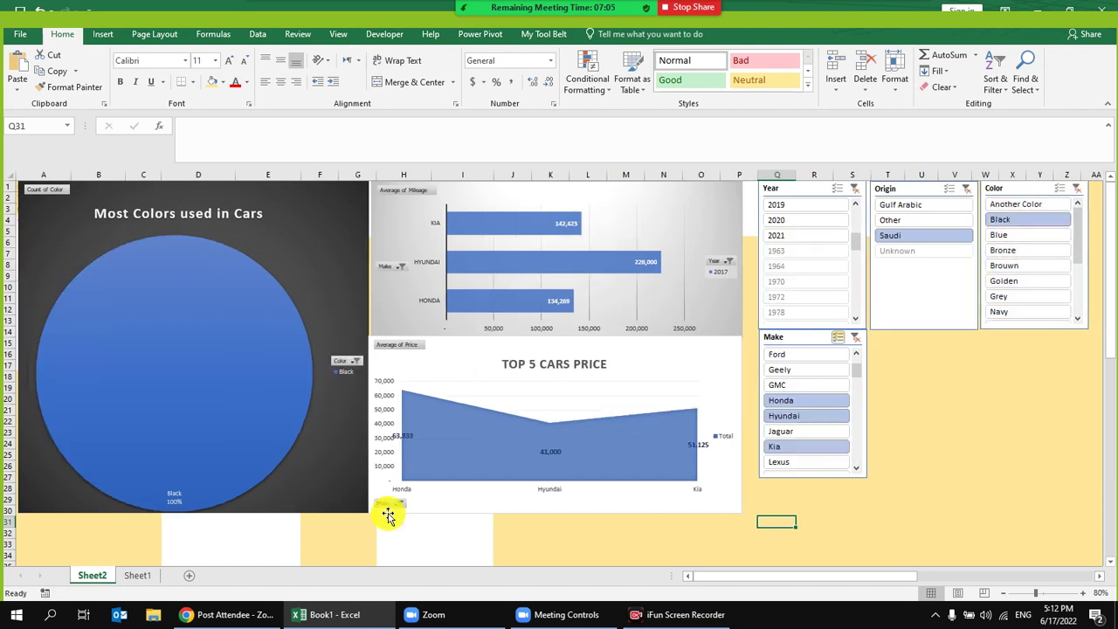
Step: Clear the Make slicer's filter and restrict the dashboard charts to Ford
click(856, 339)
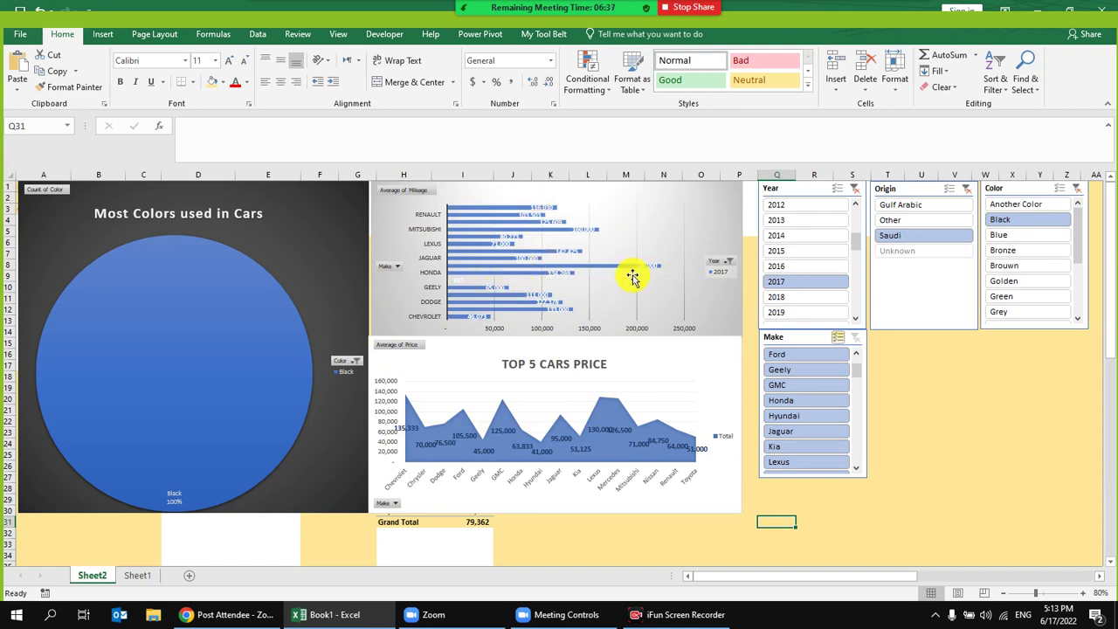
click(456, 265)
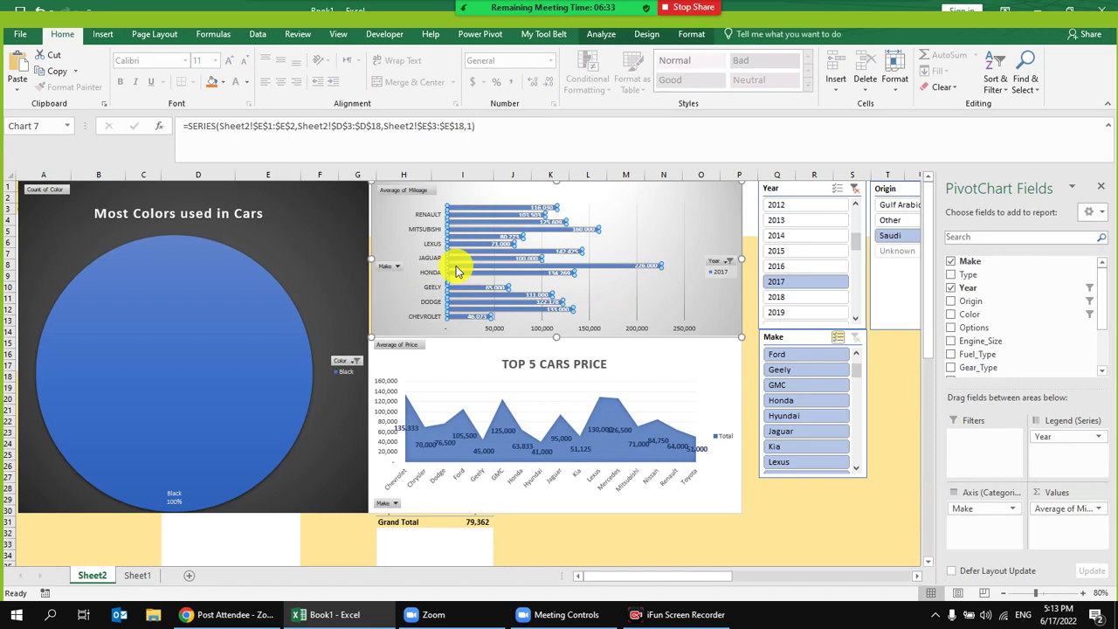
click(679, 374)
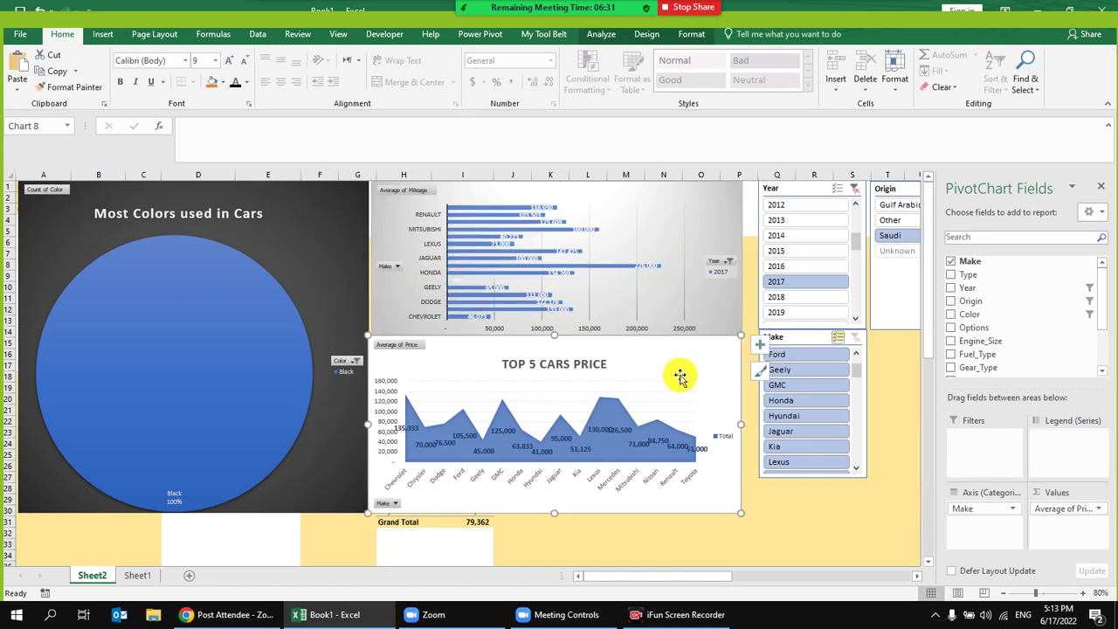
click(835, 529)
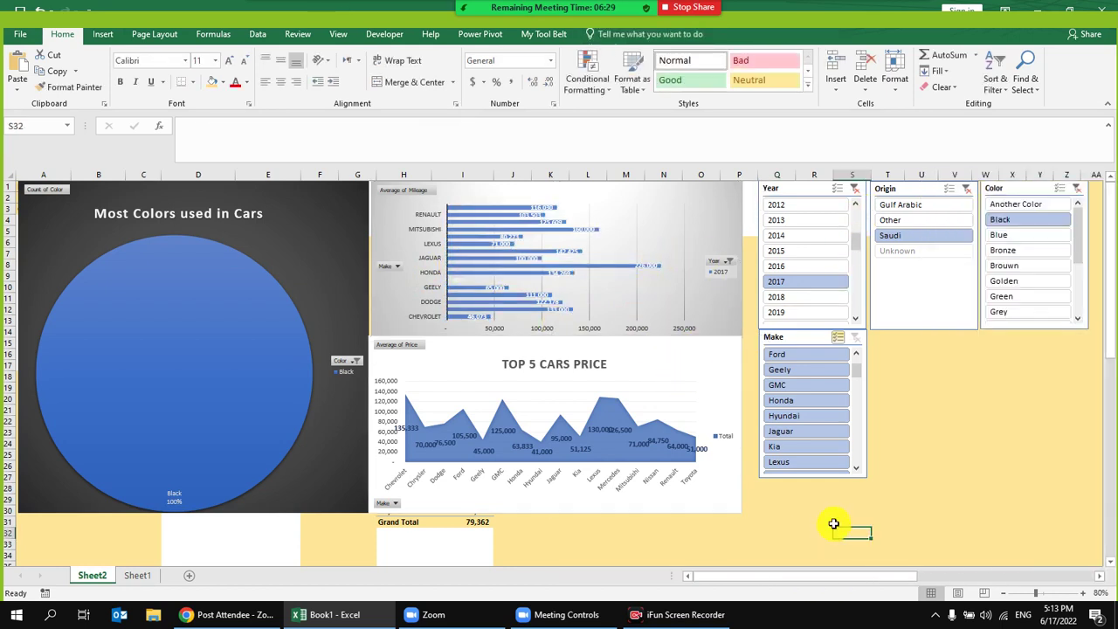
click(834, 354)
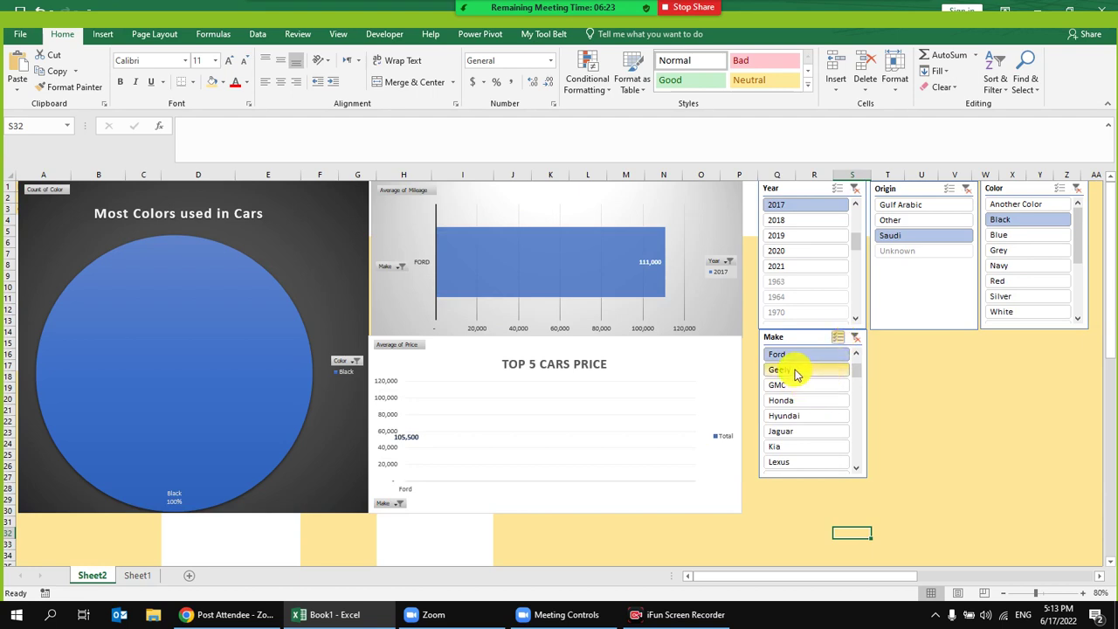
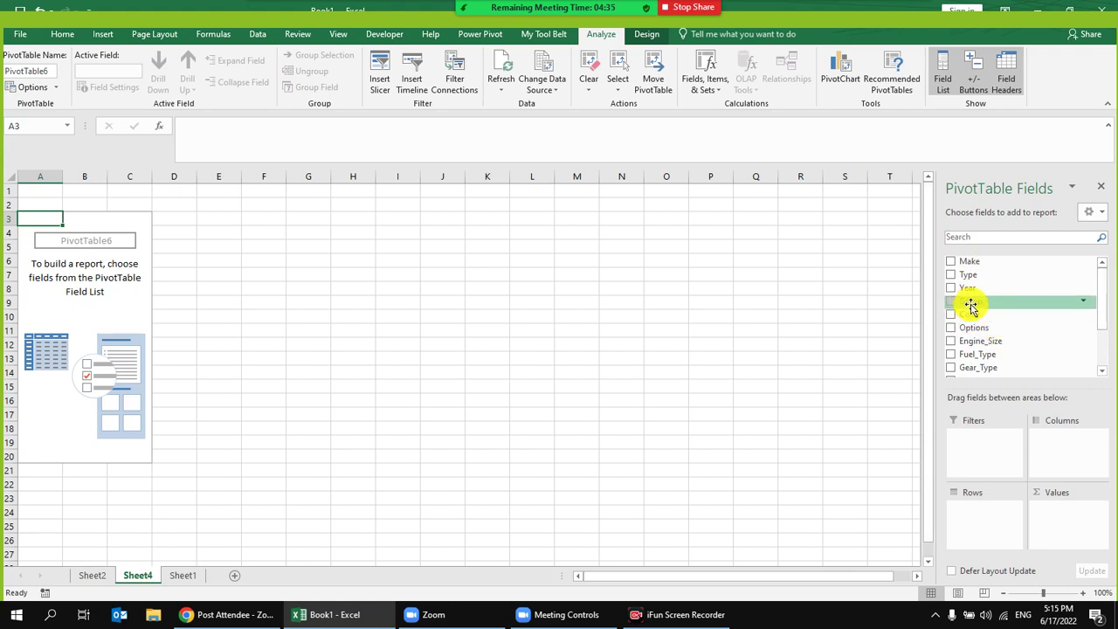
Step: Build the new pivot table with Origin as rows and the count of Make as values
drag(972, 305, 985, 514)
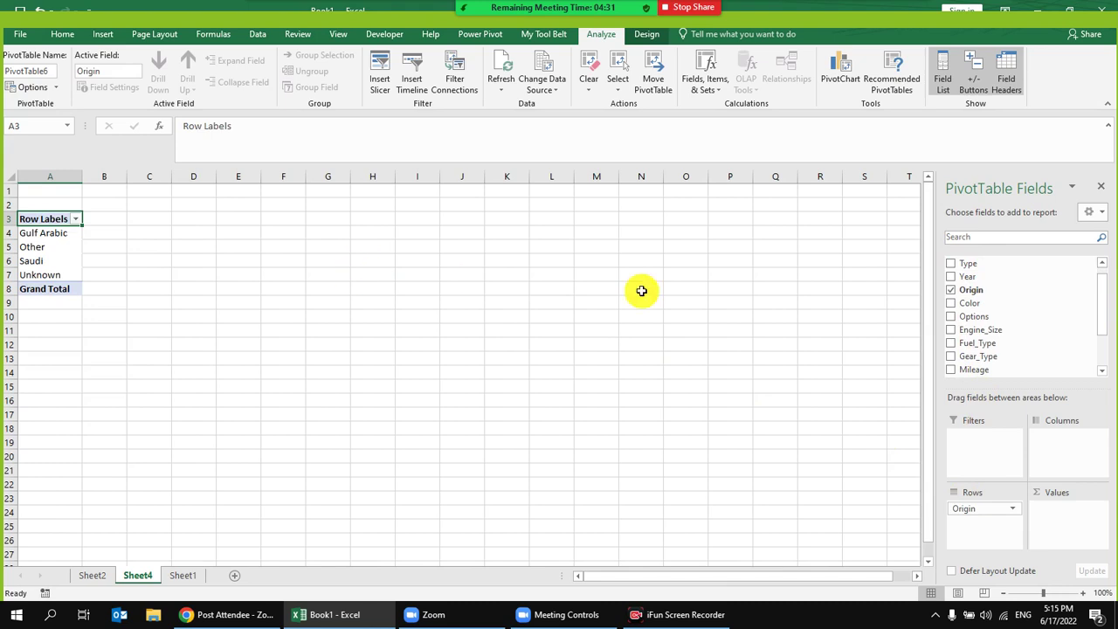
scroll(1020, 306, up, 1)
drag(999, 266, 1055, 518)
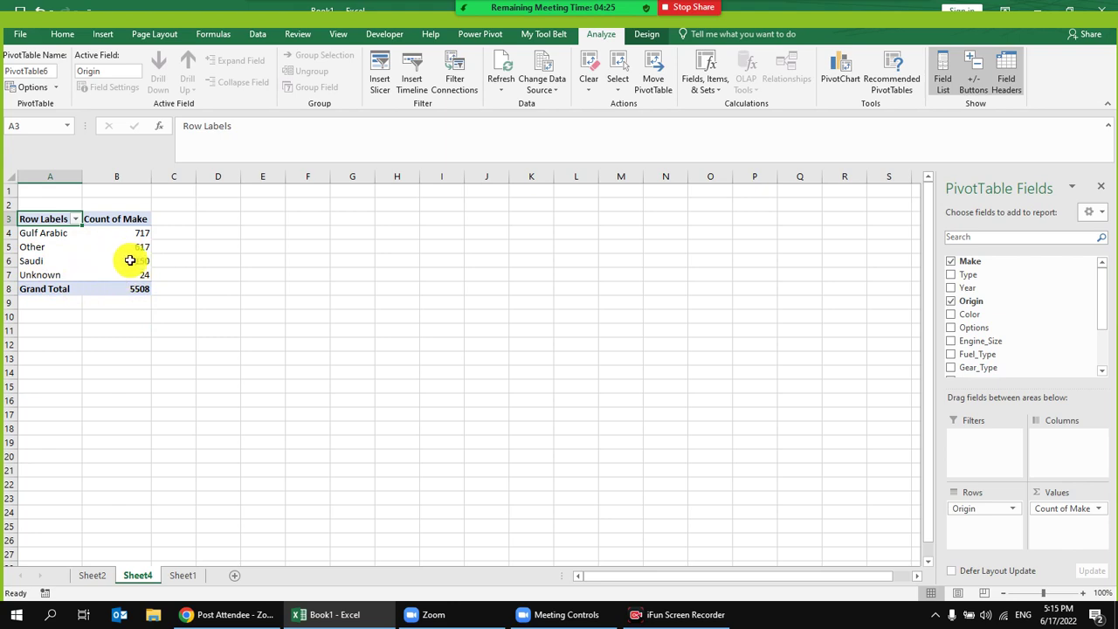
Step: Insert a 2-D pie chart from the Origin pivot table, enlarged and placed over the sheet's upper-left cells
click(91, 246)
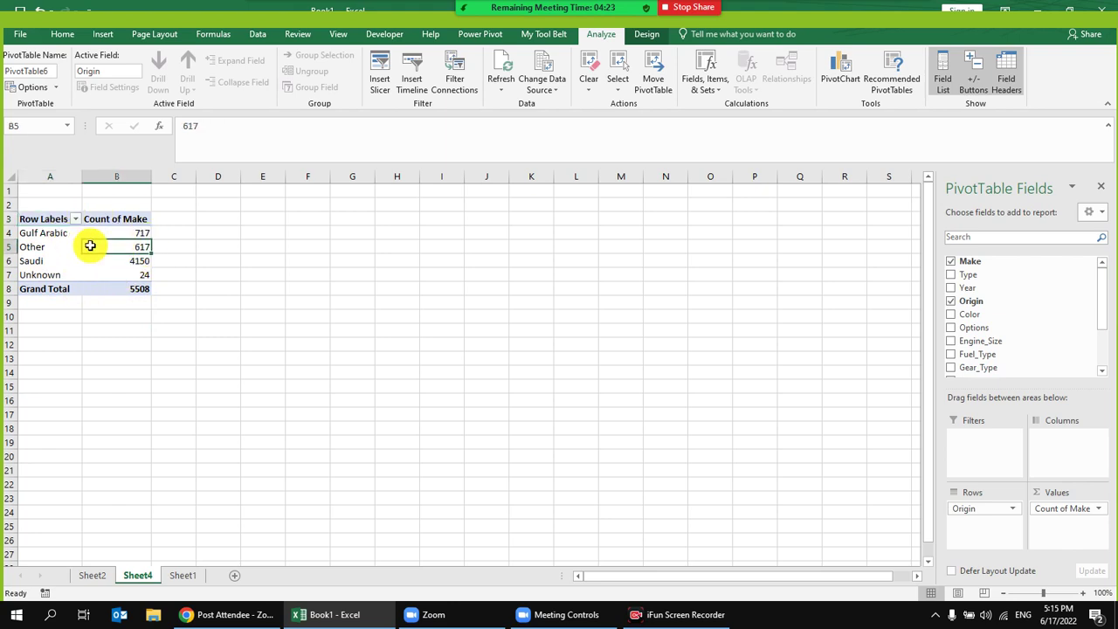
click(113, 33)
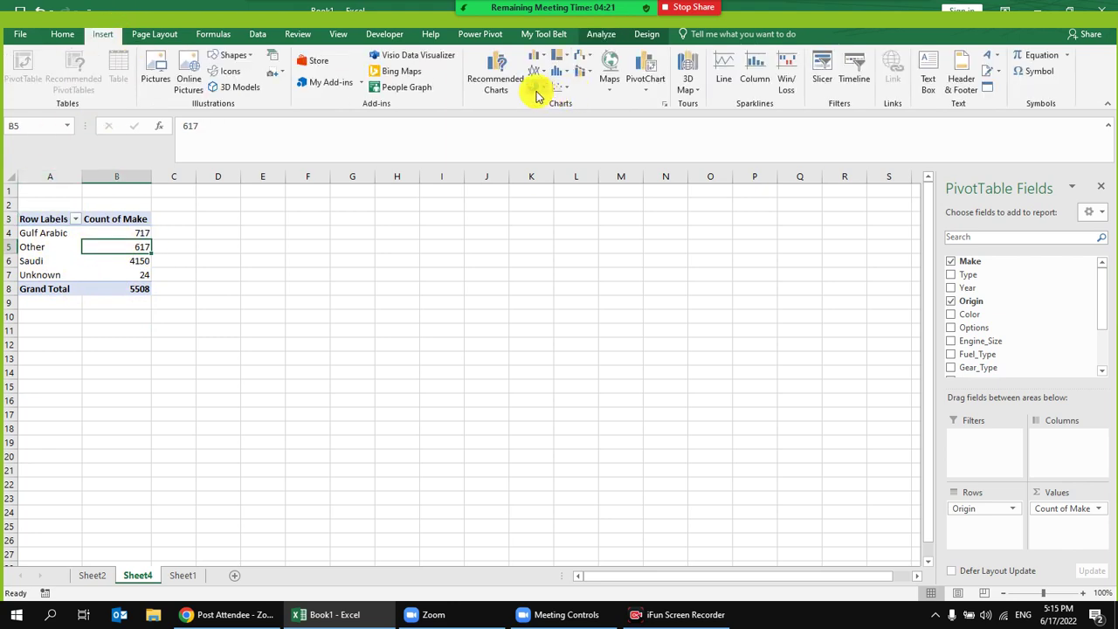
click(535, 87)
click(556, 140)
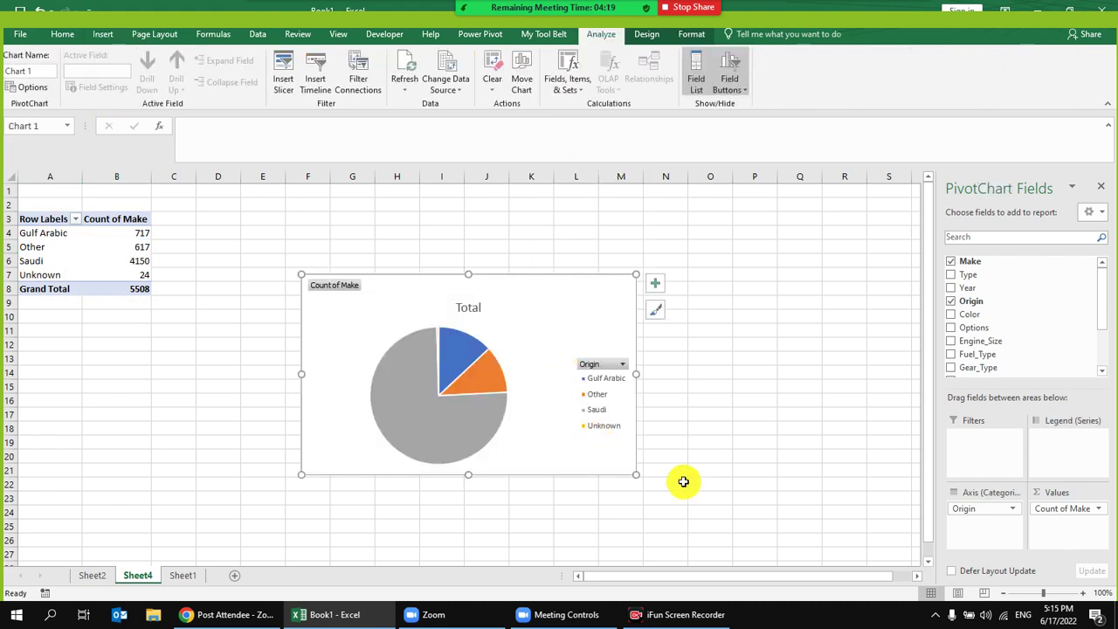
drag(634, 474, 728, 554)
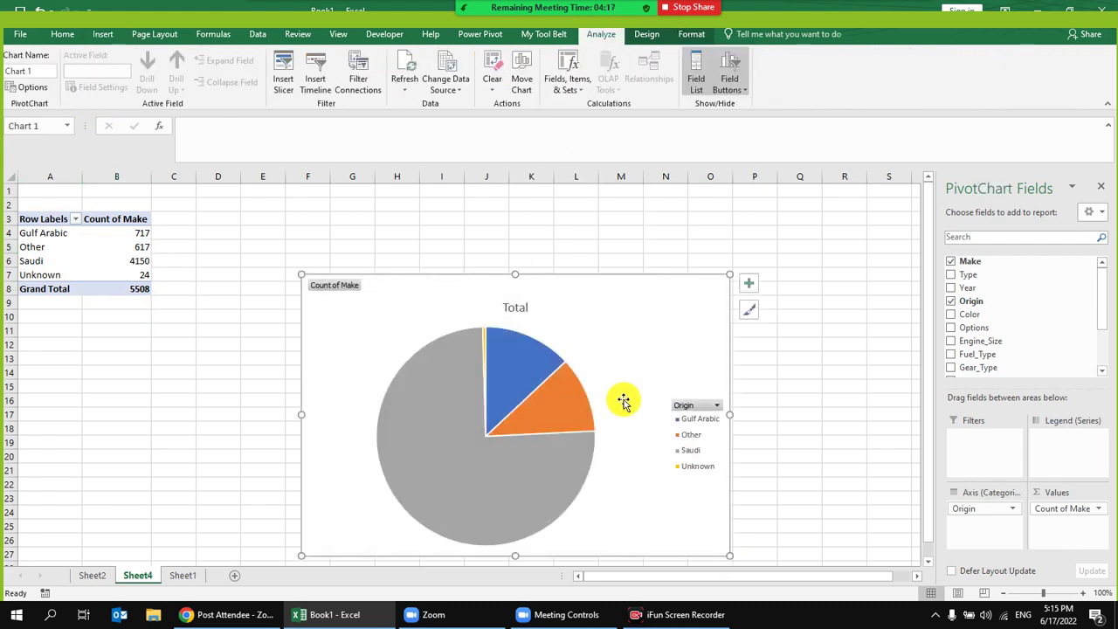
drag(594, 285, 309, 195)
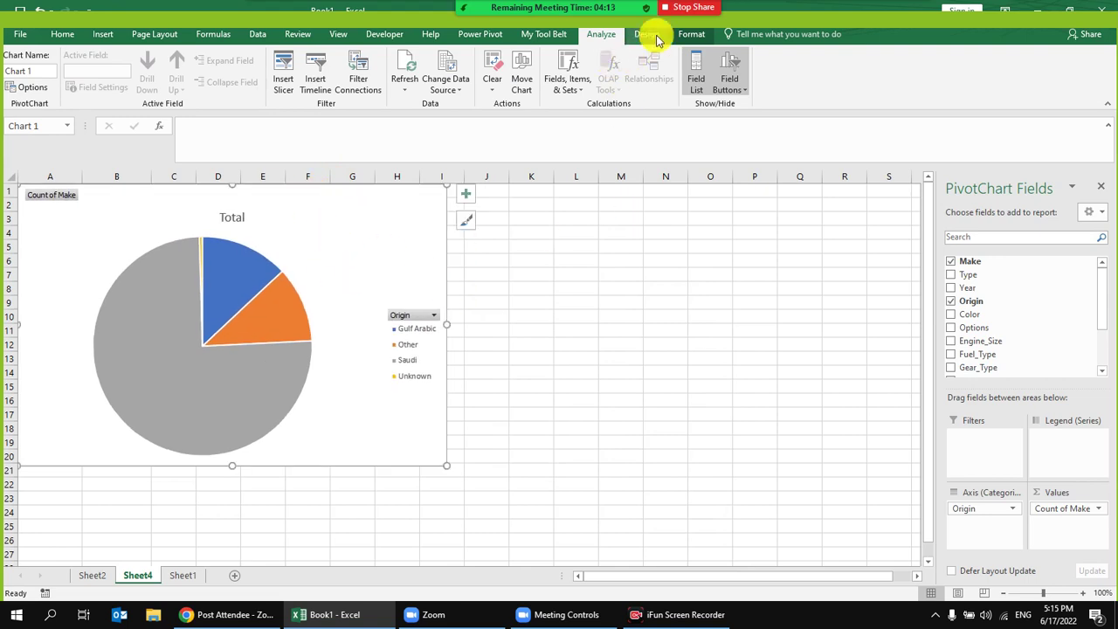
Step: Apply the light-background chart style with category and percentage labels on the slices to the pie chart
mouse_move(661, 48)
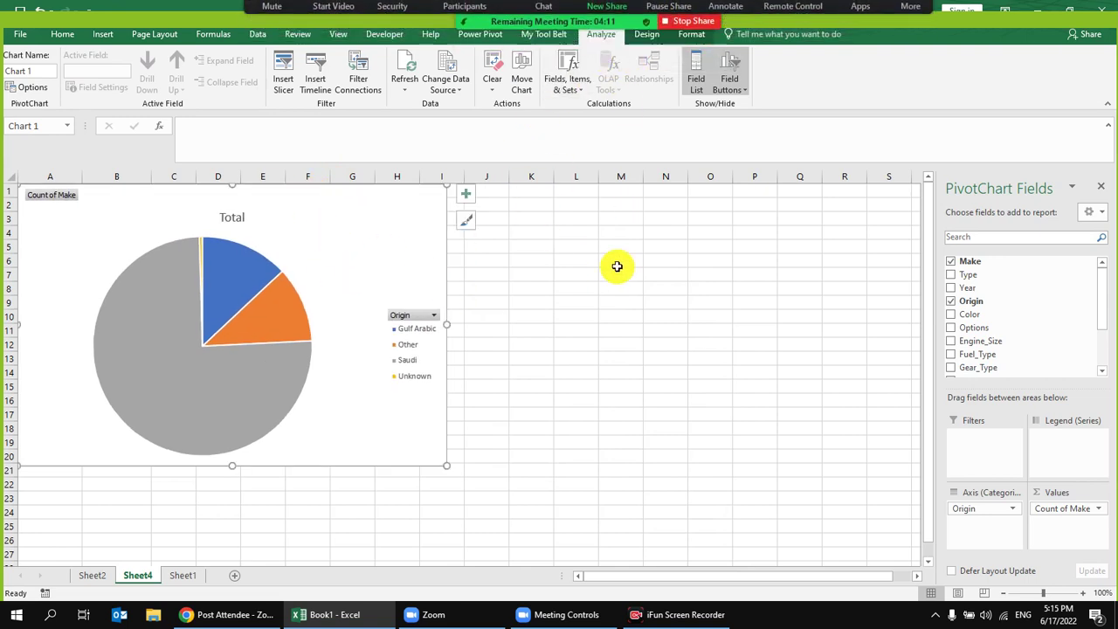
click(647, 34)
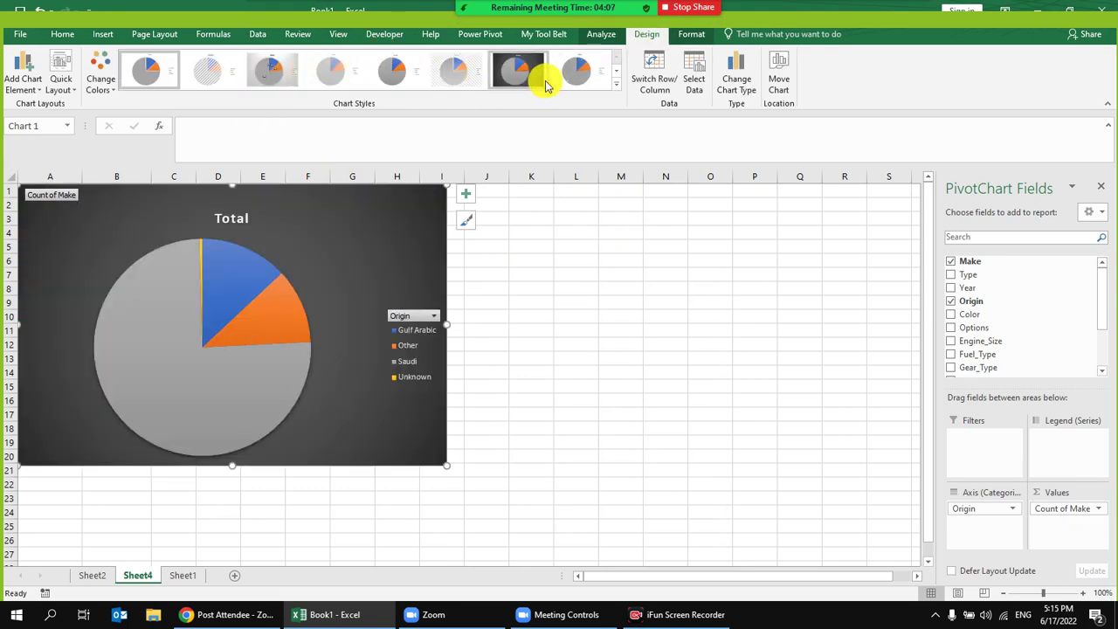
click(616, 85)
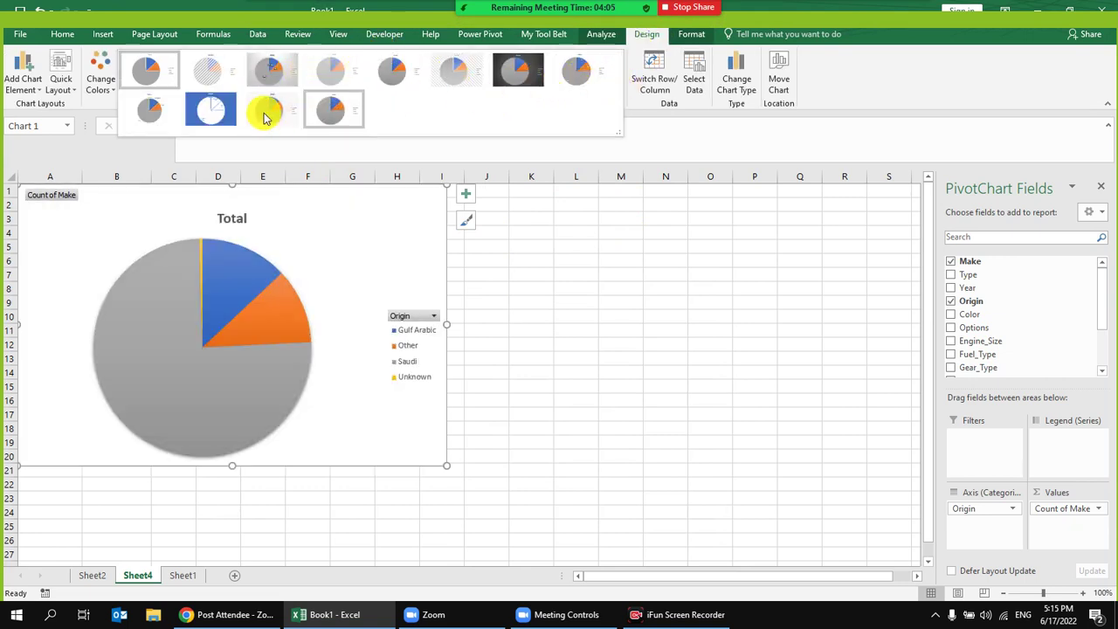
click(218, 115)
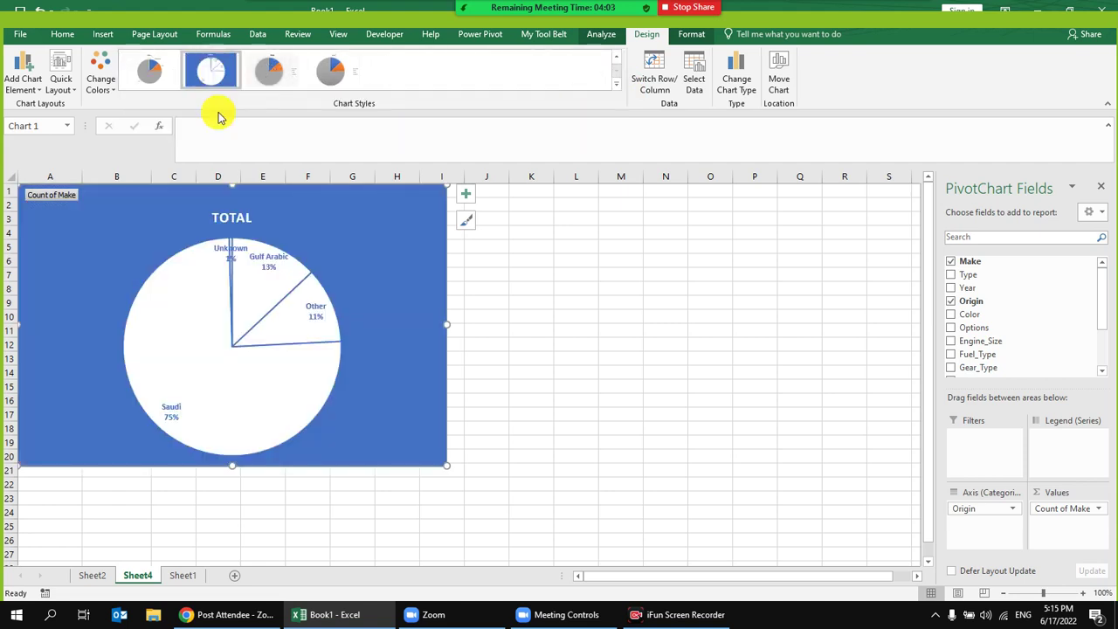
click(274, 68)
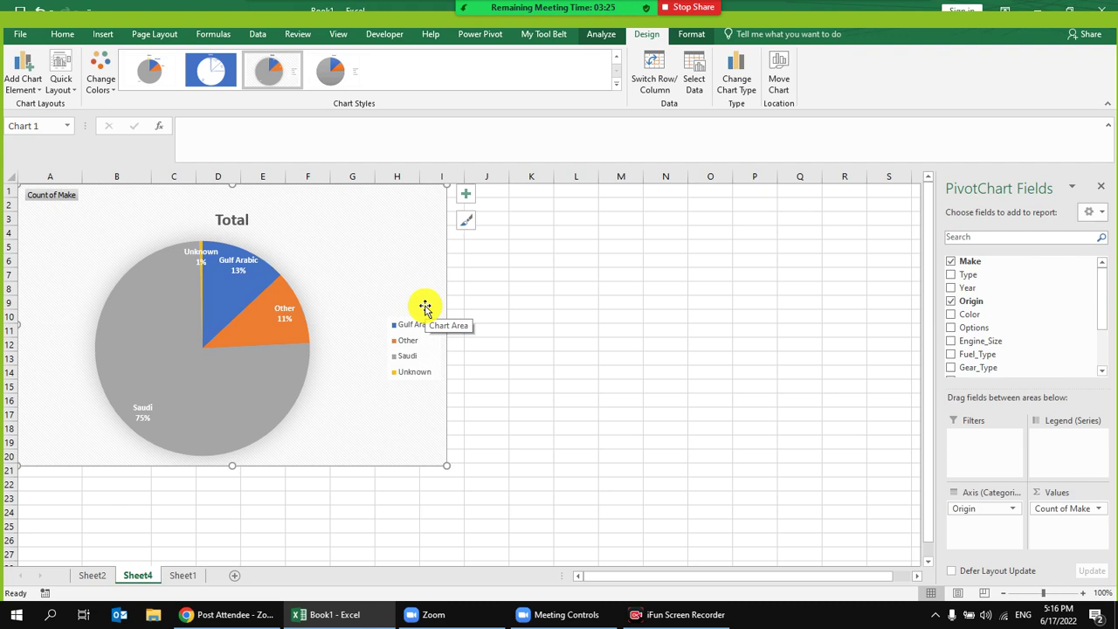
Step: Connect the computer to the AndroidAP964c Wi-Fi network
click(1009, 617)
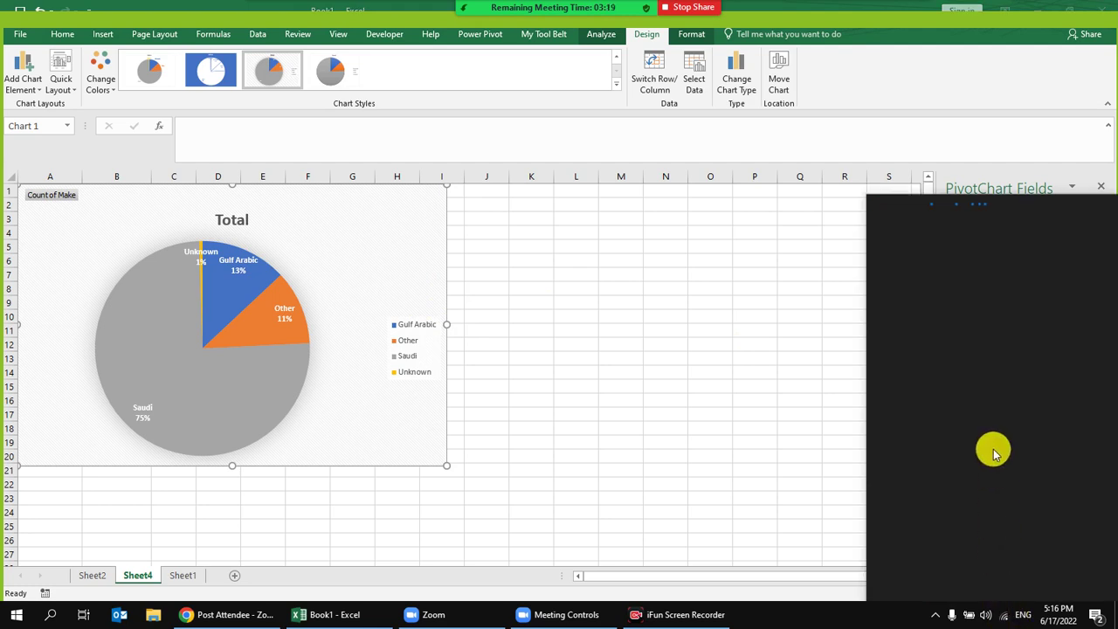
click(961, 321)
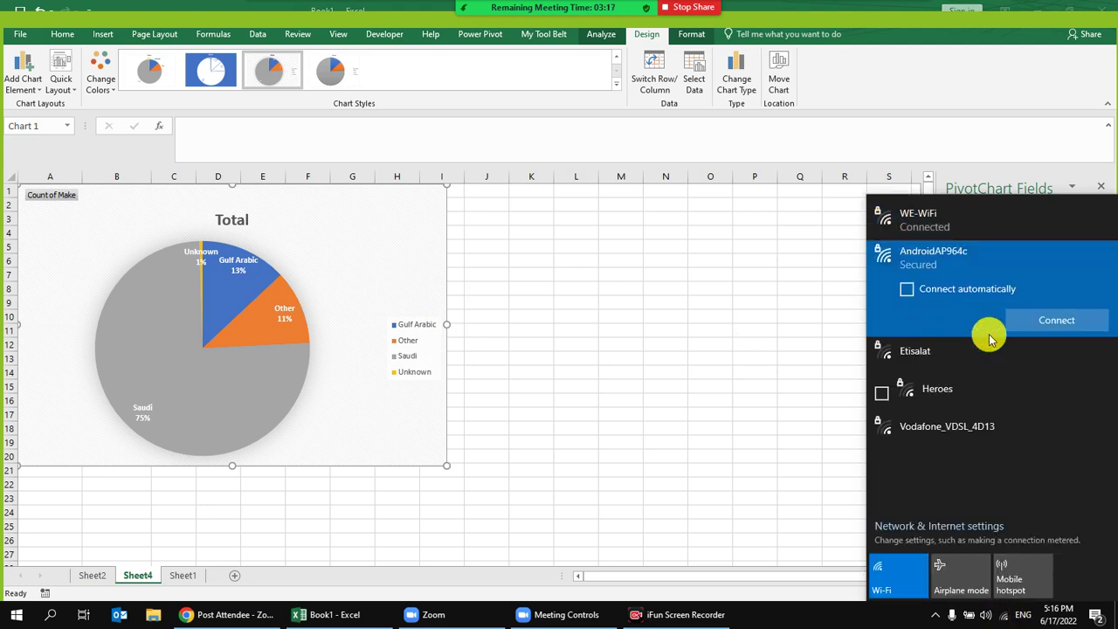
click(1029, 320)
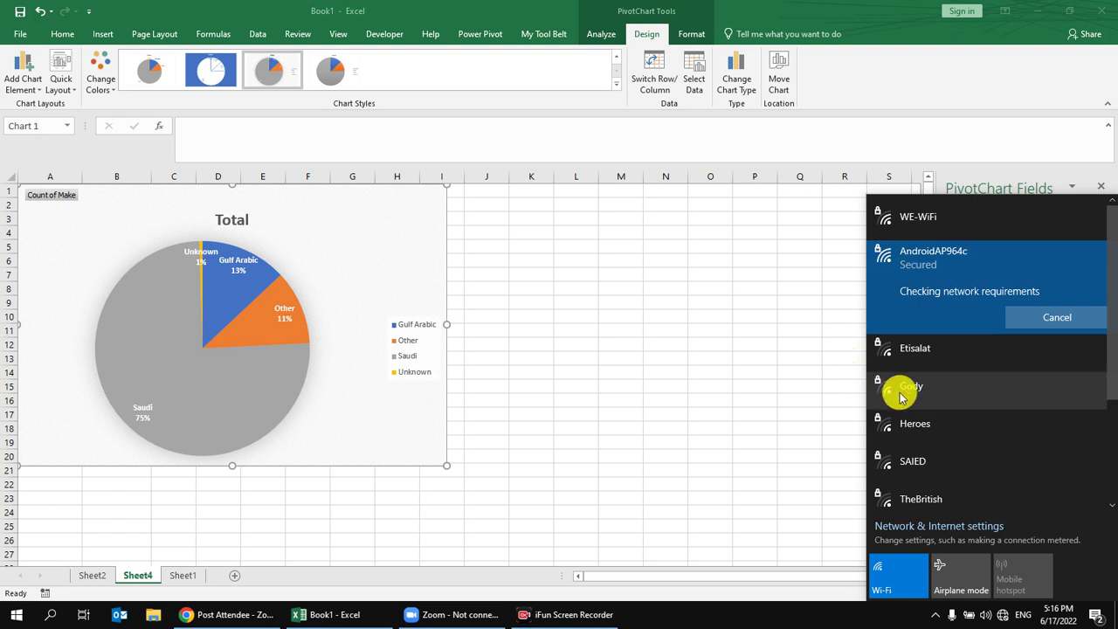
Step: Switch to the Zoom meeting, maximize its window and start sharing the screen
click(574, 614)
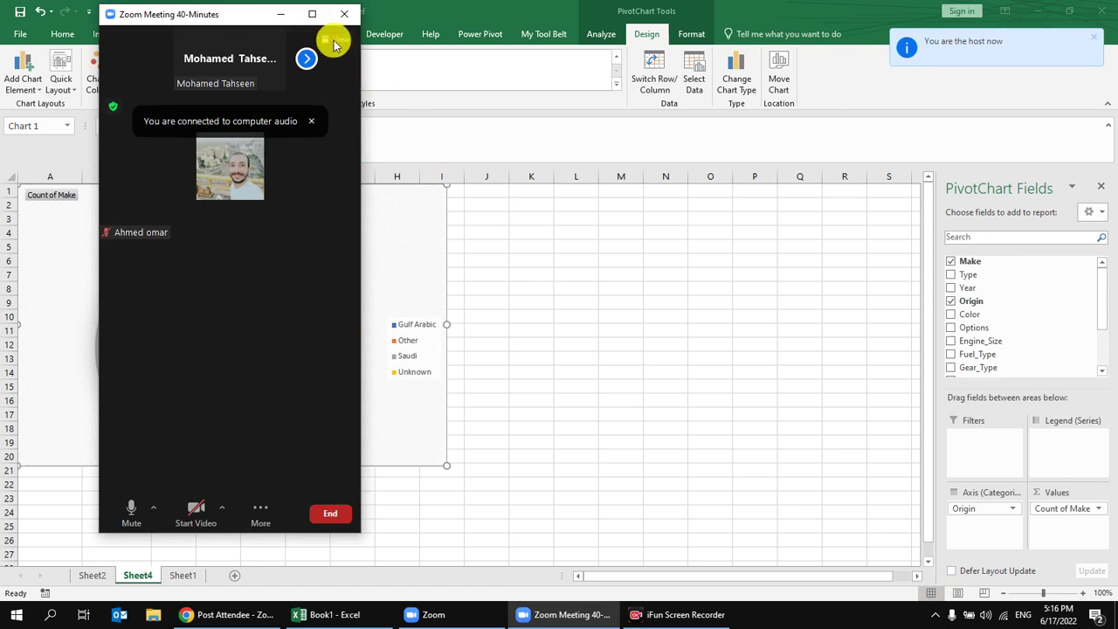
click(313, 14)
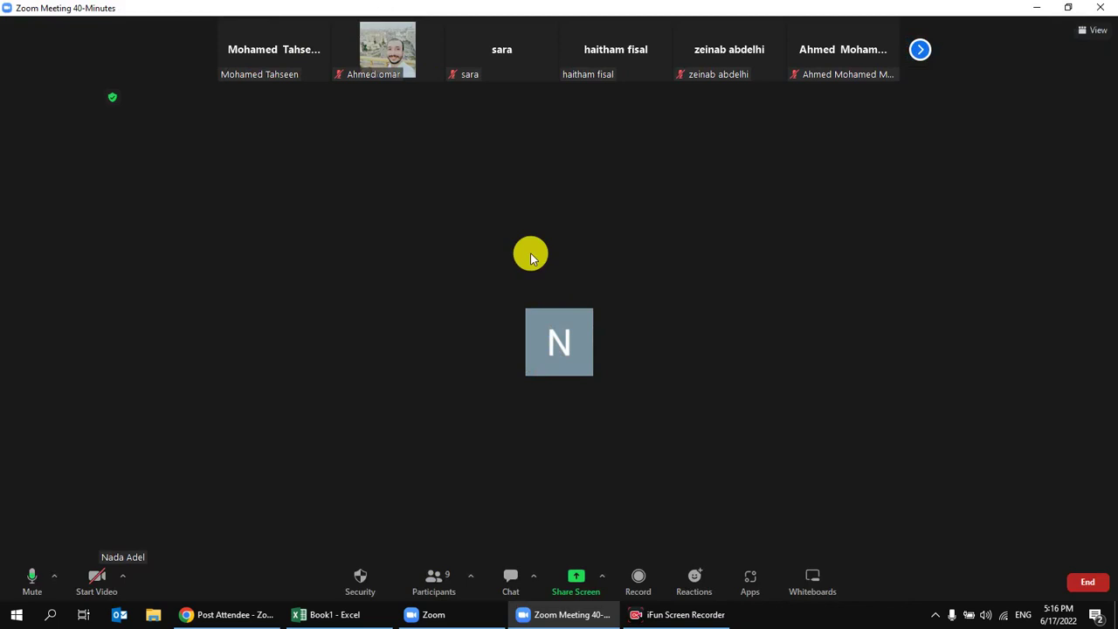
click(574, 577)
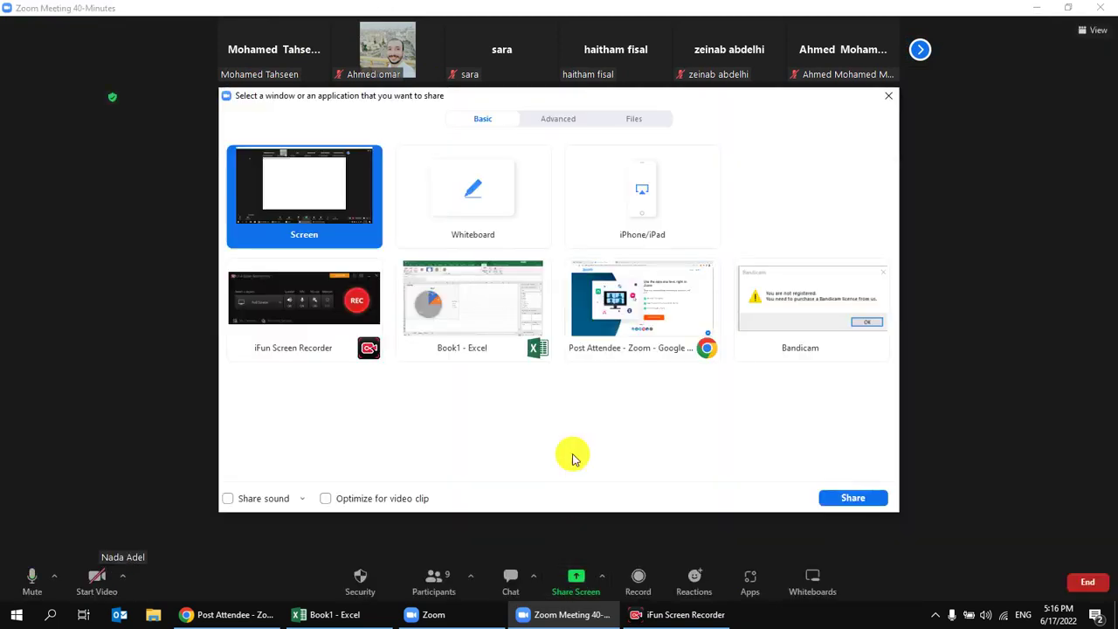
click(558, 119)
double_click(474, 183)
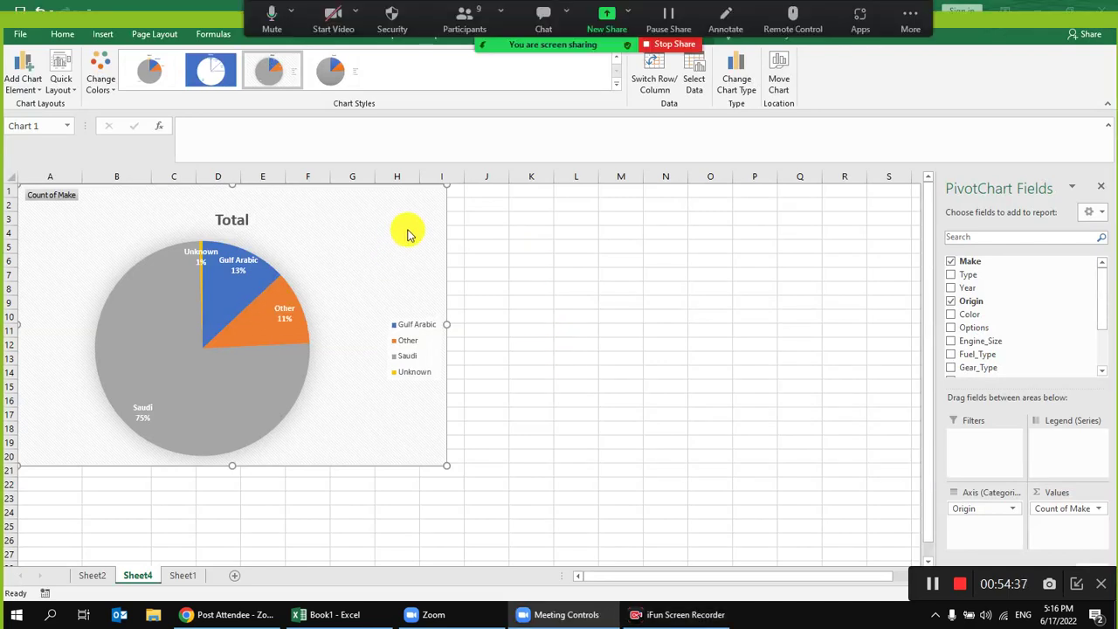
Step: Show the meeting's participants list and move it clear of the pie chart
click(424, 201)
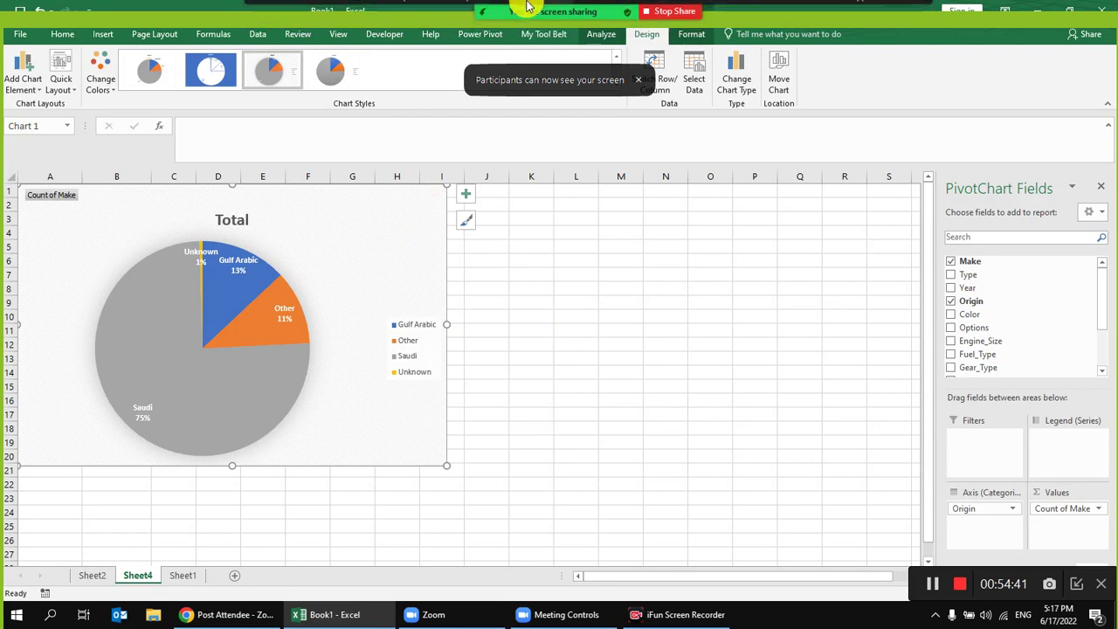
click(463, 16)
drag(536, 183, 978, 92)
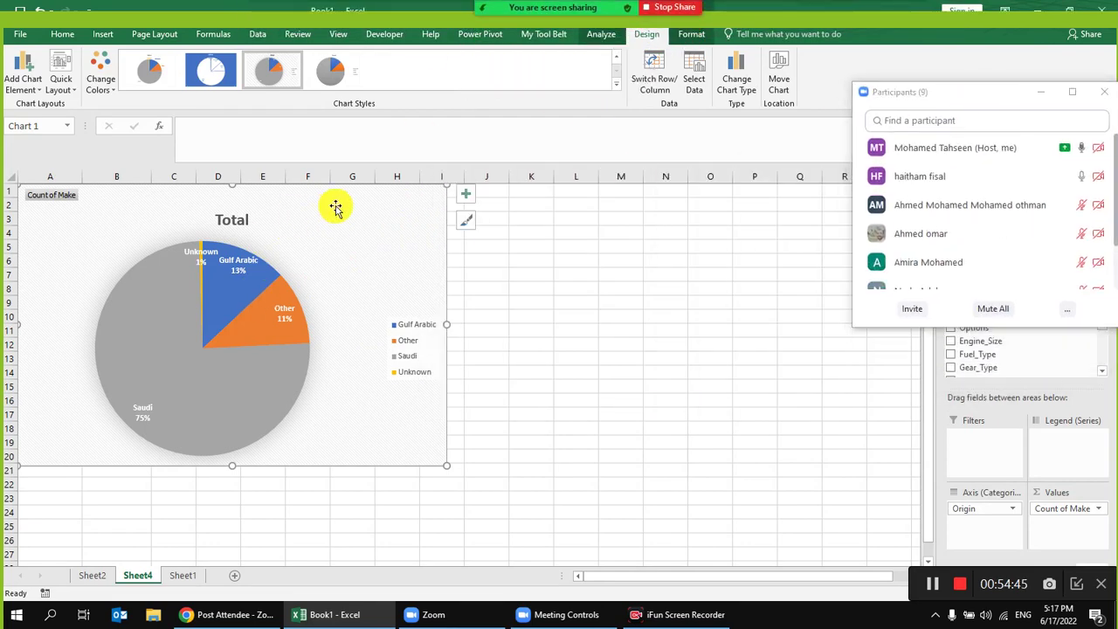
Step: Delete the pie chart from Sheet4 and close the participants list
key(Delete)
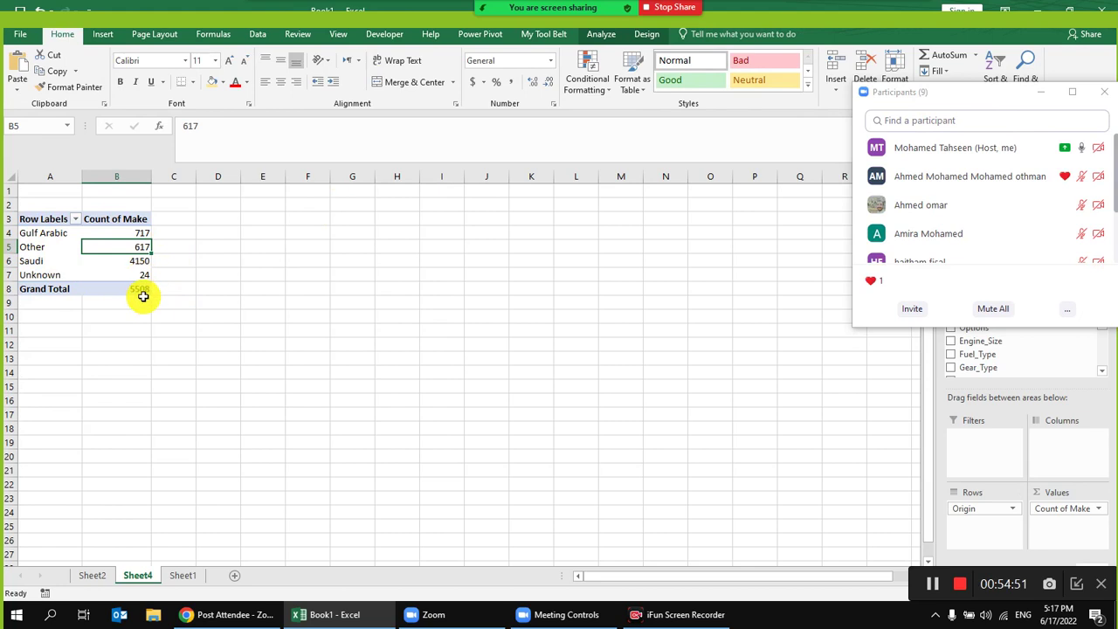
click(1106, 93)
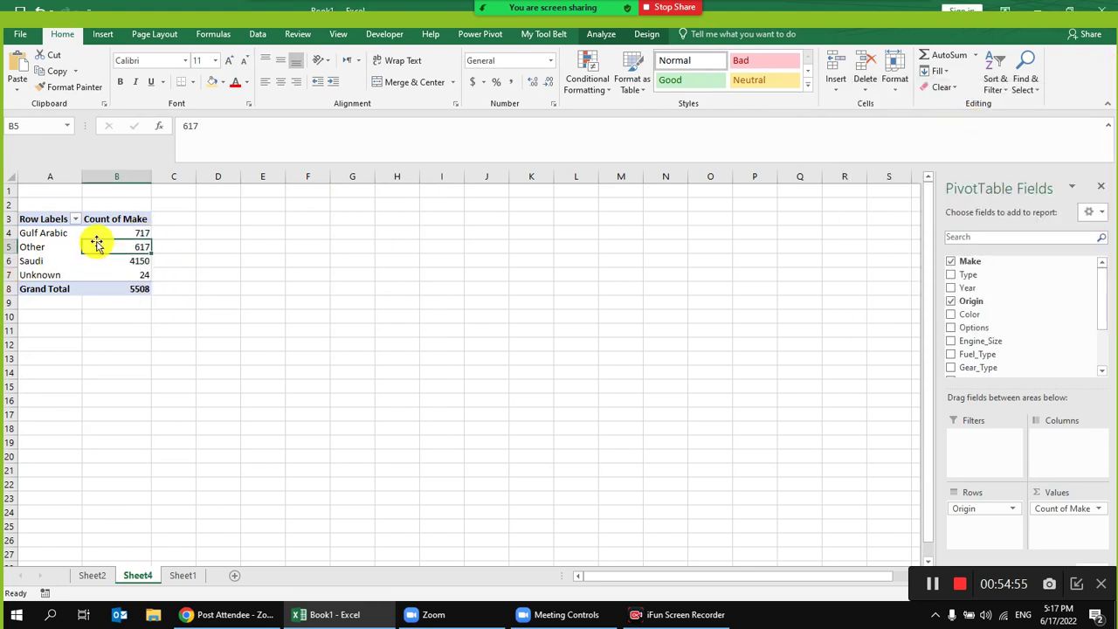
Step: Insert a 2-D pie PivotChart from the Origin pivot table, and enlarge it over columns A to G down to row 23
click(102, 33)
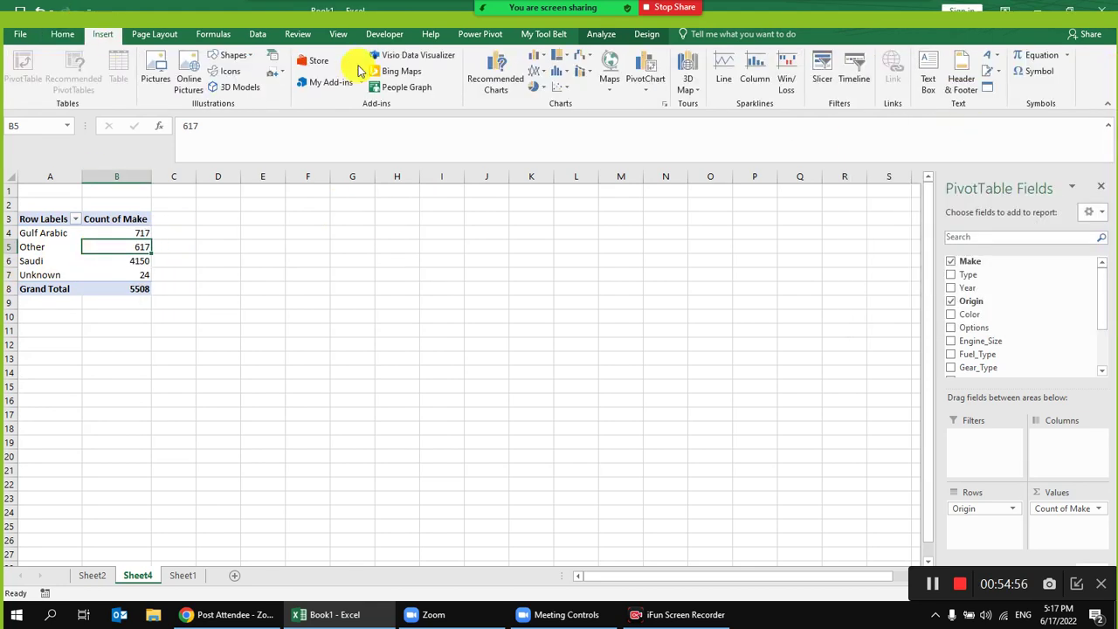
click(535, 87)
click(552, 138)
drag(547, 295, 265, 200)
drag(353, 384, 377, 509)
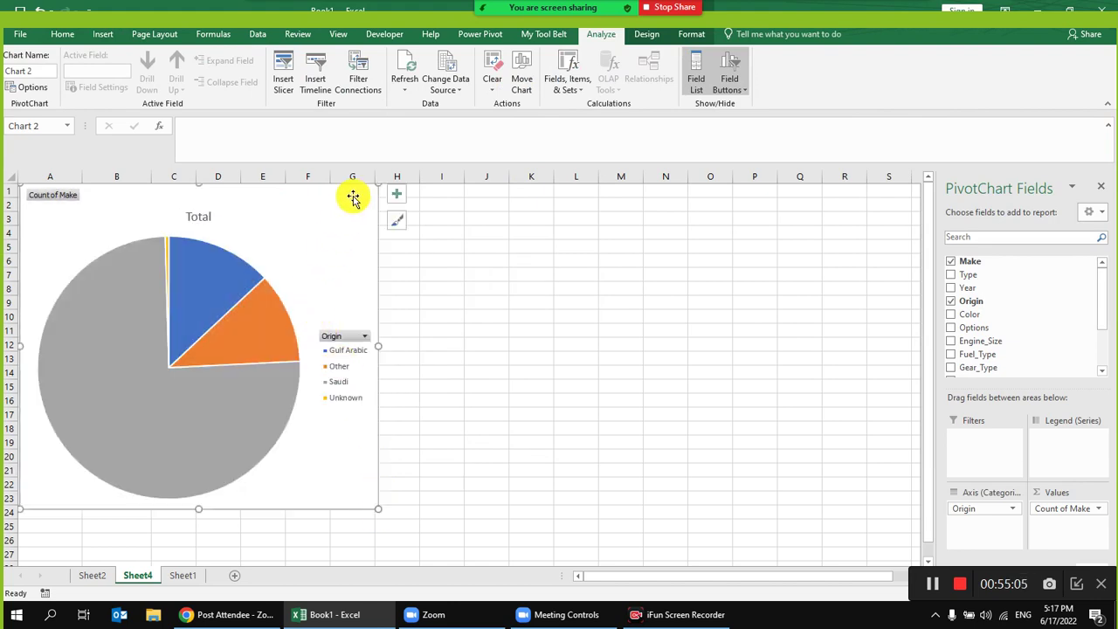
Step: Apply chart Style 11 to the pie chart
click(647, 36)
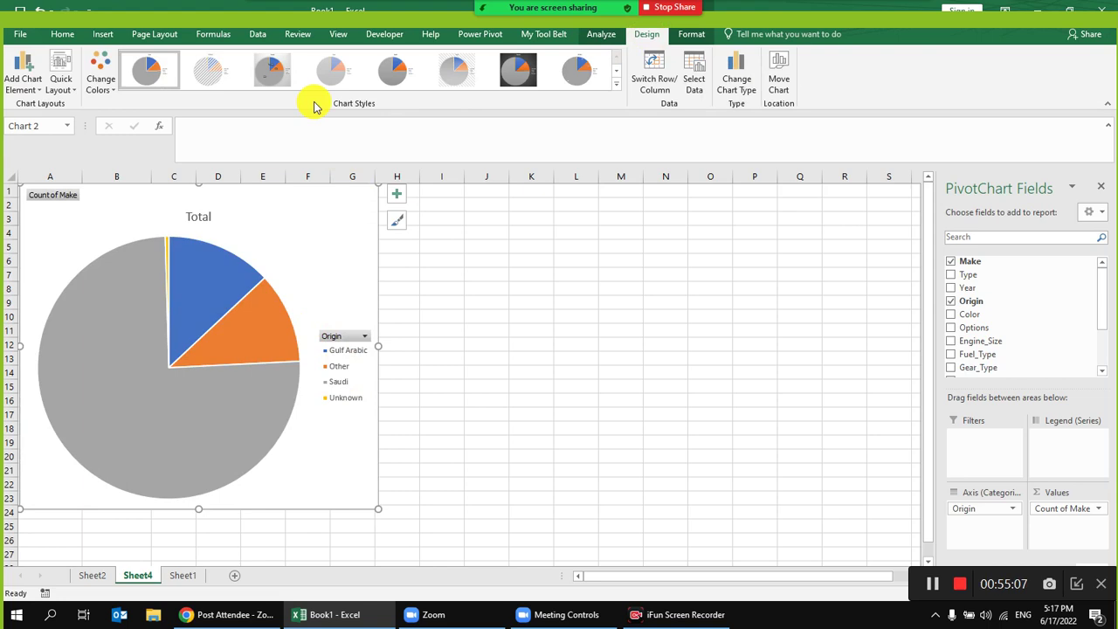
click(614, 92)
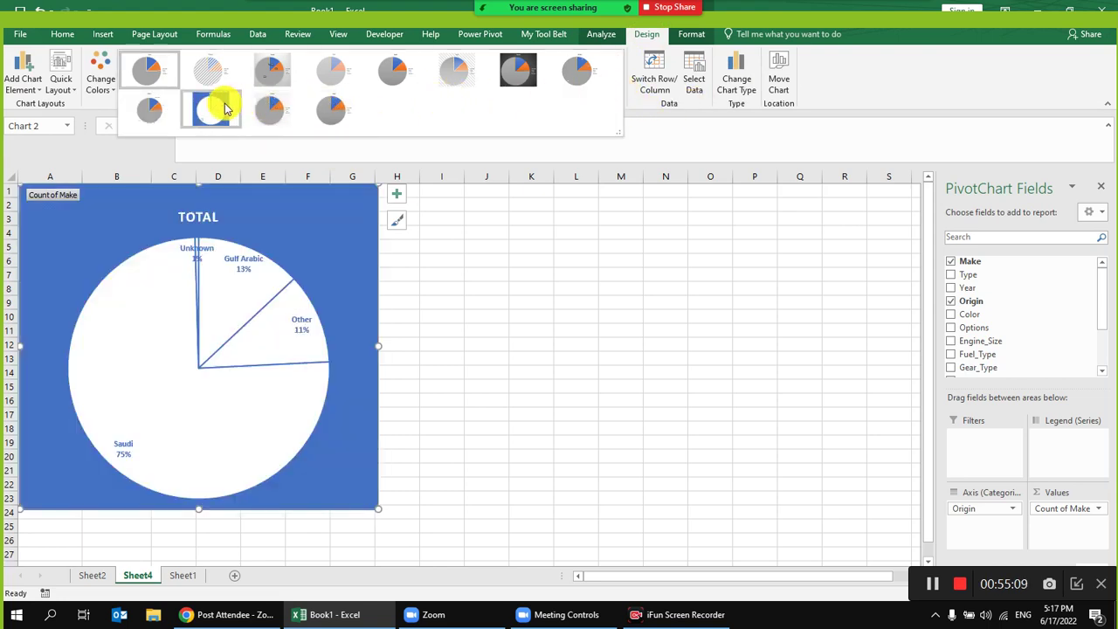
click(214, 107)
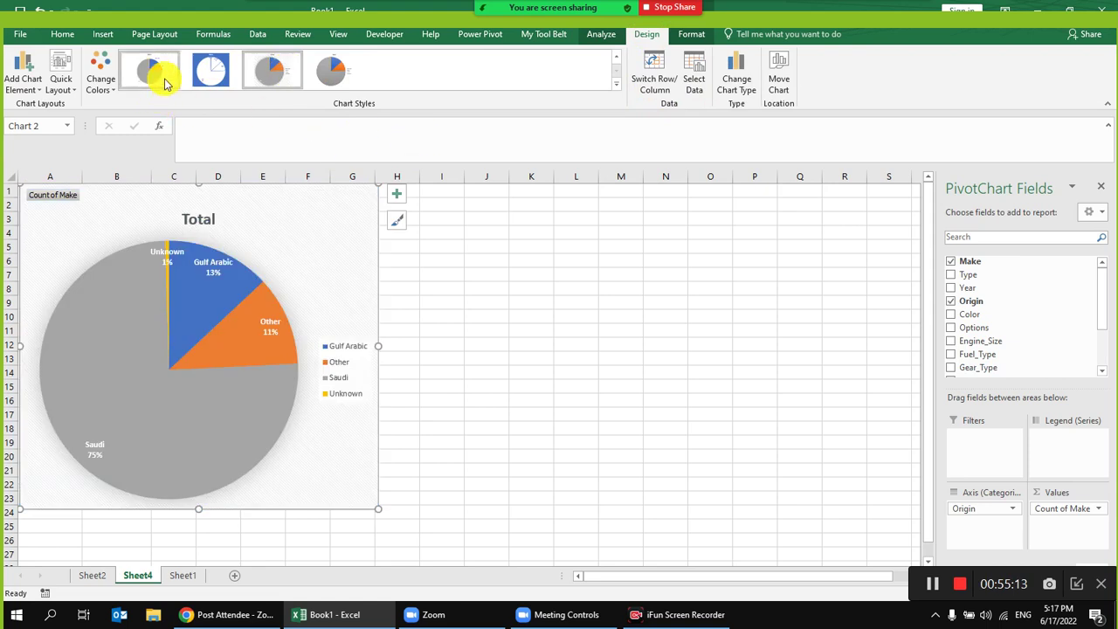
Step: Apply chart Style 3, with the grey gradient background and dark label boxes, to the pie chart
click(617, 65)
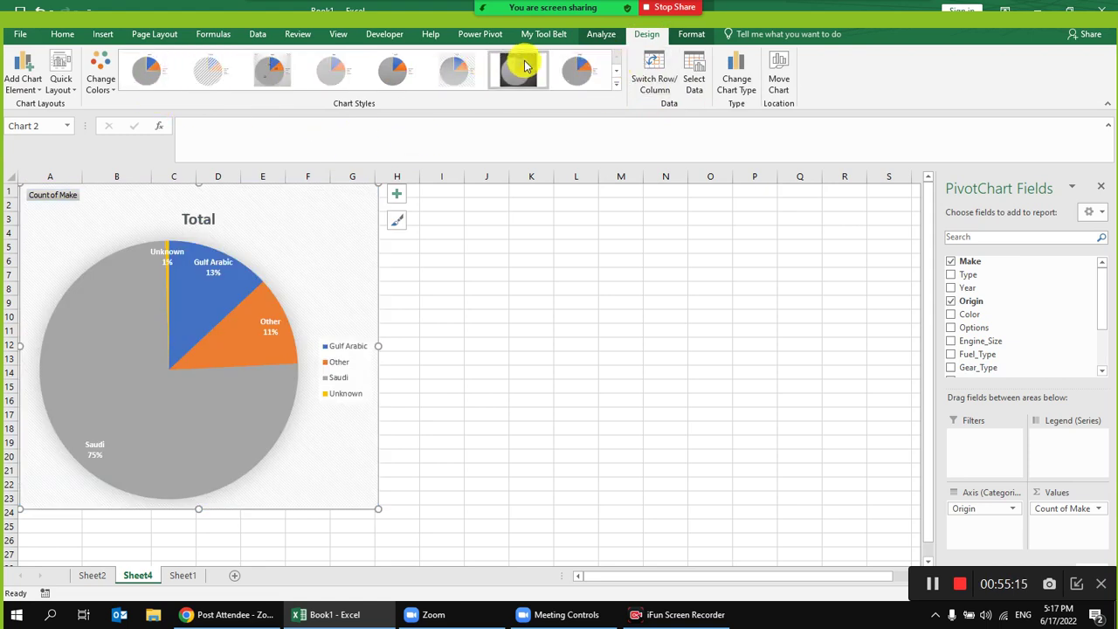
click(616, 82)
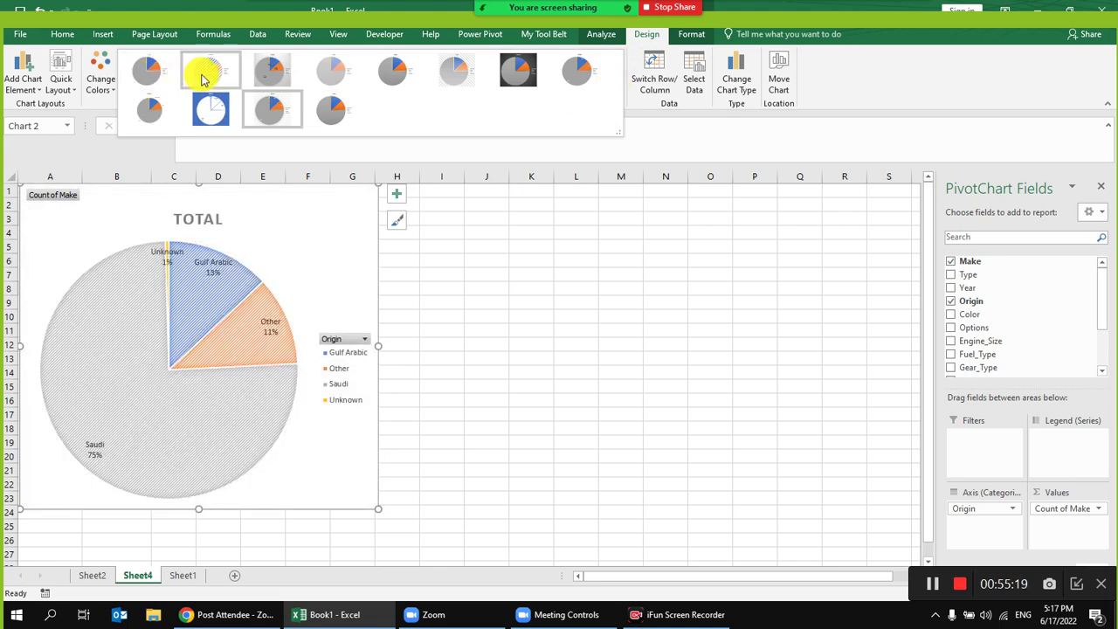
click(272, 79)
click(237, 400)
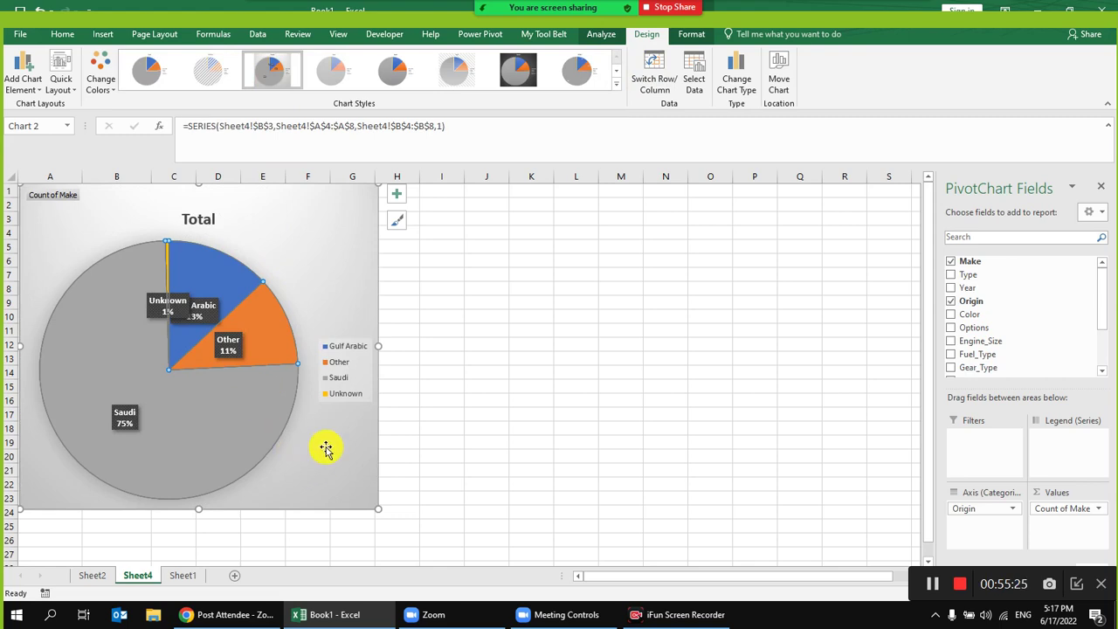
Step: Enlarge the pie chart slightly in width and height to about 5.68" wide by 4.98" high
click(343, 425)
drag(380, 350, 401, 349)
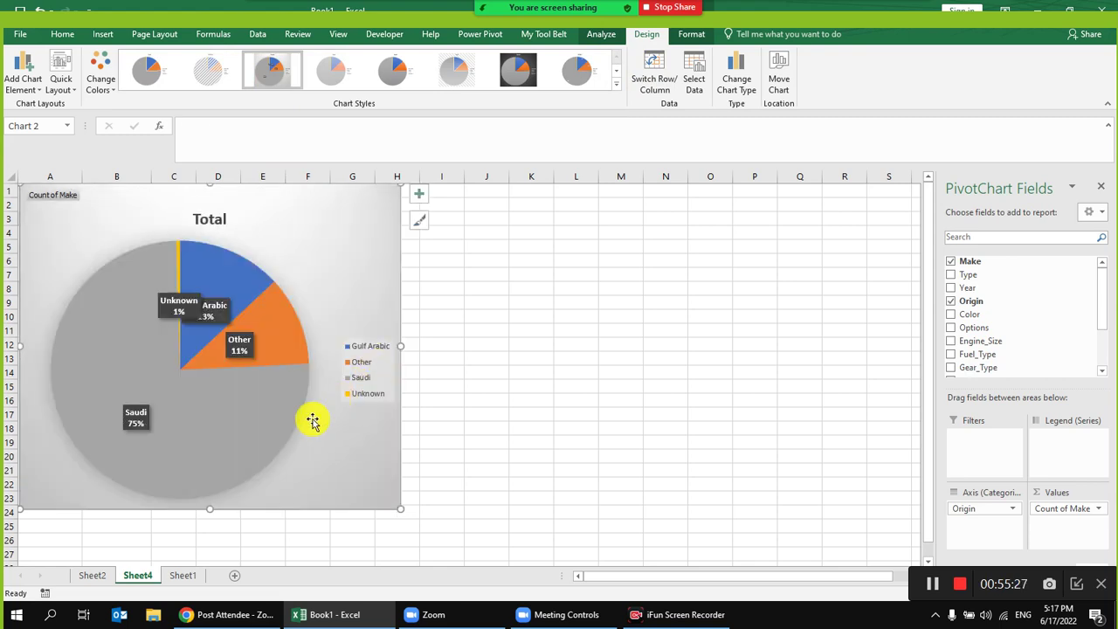
drag(211, 508, 210, 517)
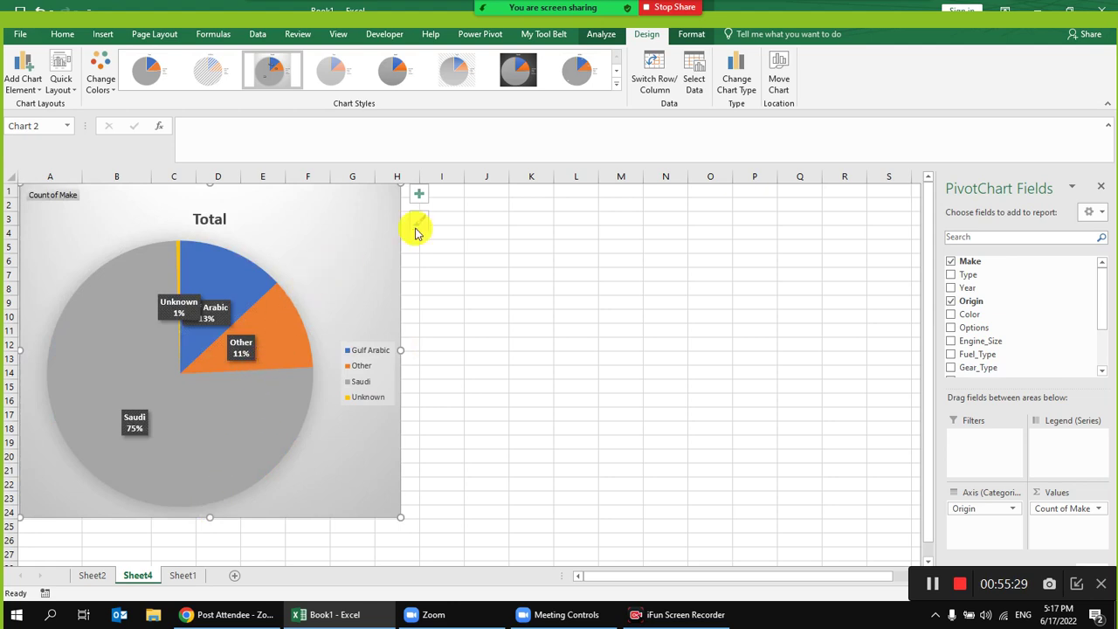
click(690, 37)
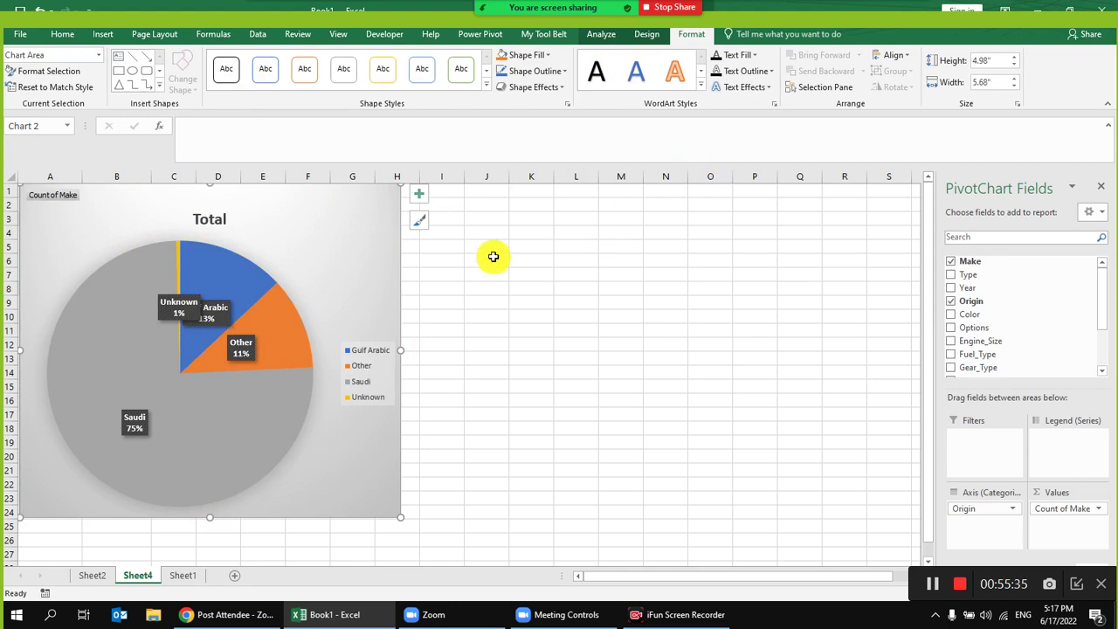
click(224, 314)
click(643, 34)
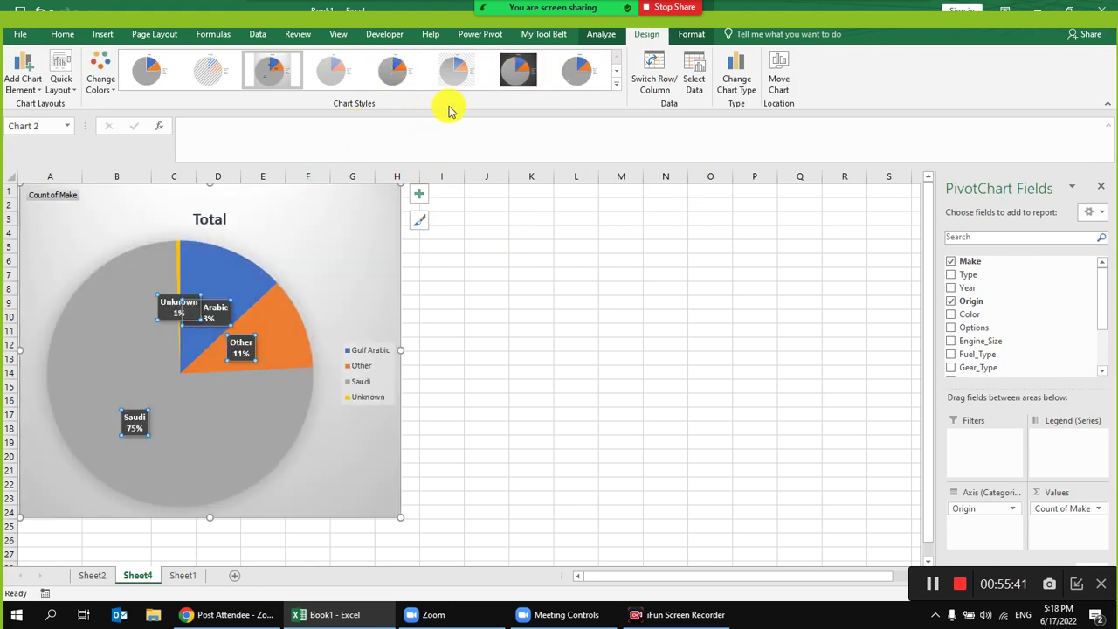
click(691, 34)
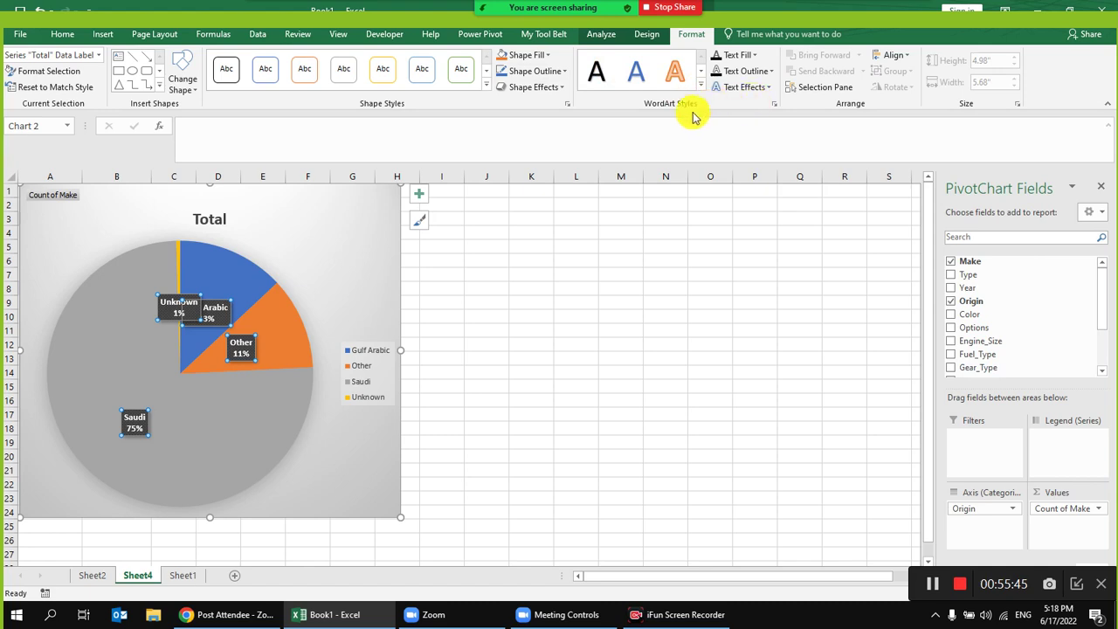
click(185, 94)
click(181, 86)
click(644, 39)
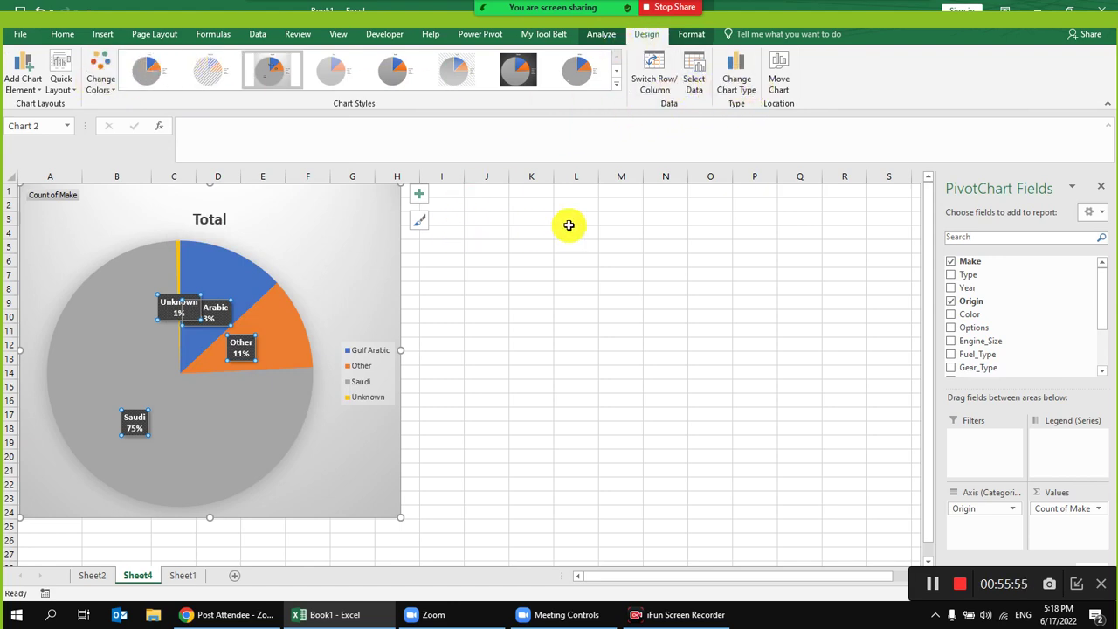
Step: Try chart Style 9 and the dark Style 7 on the pie chart, and restore Style 3
mouse_move(287, 398)
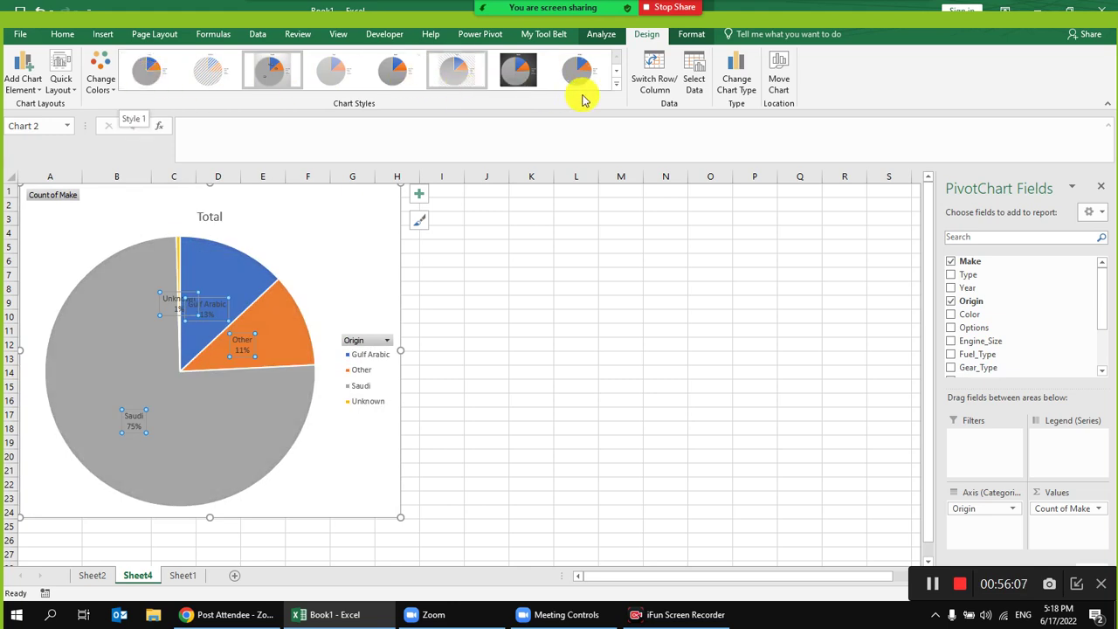
click(616, 84)
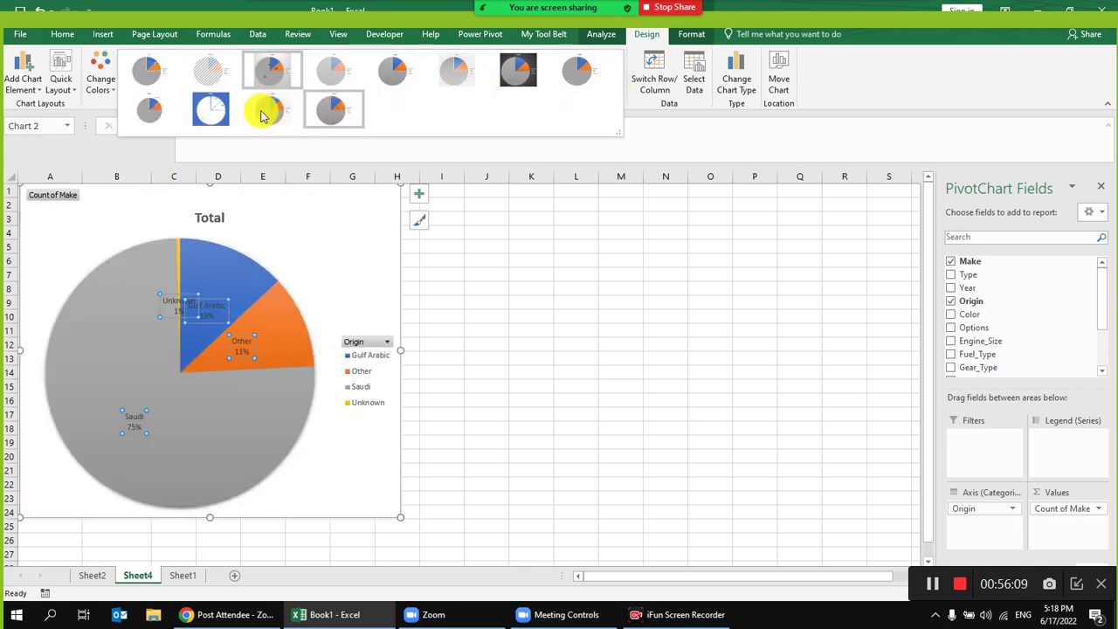
click(171, 123)
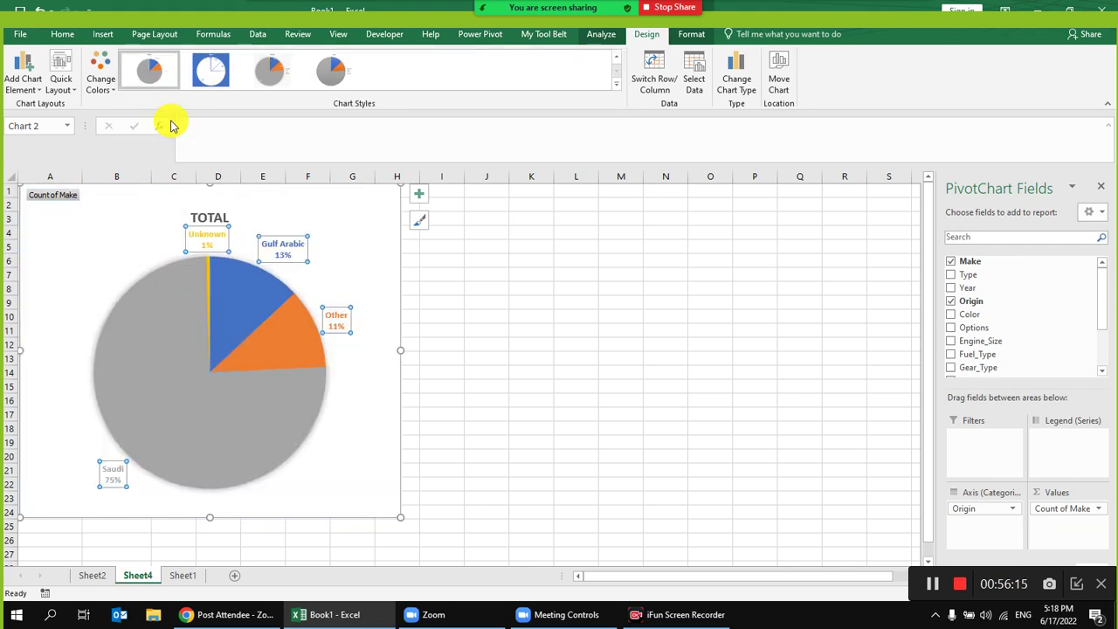
click(616, 87)
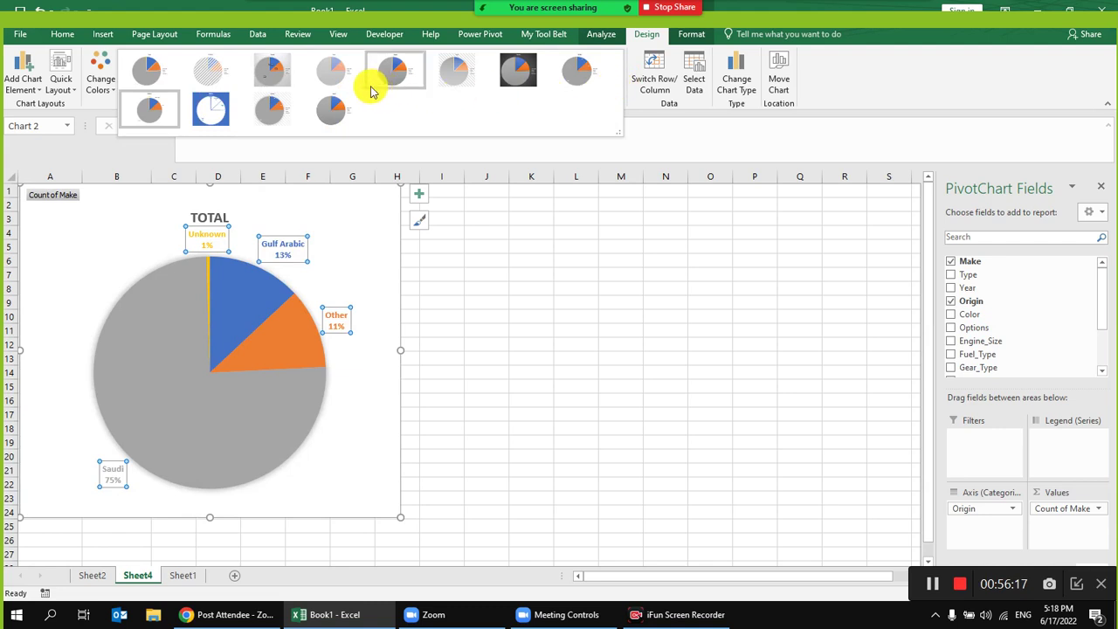
click(519, 70)
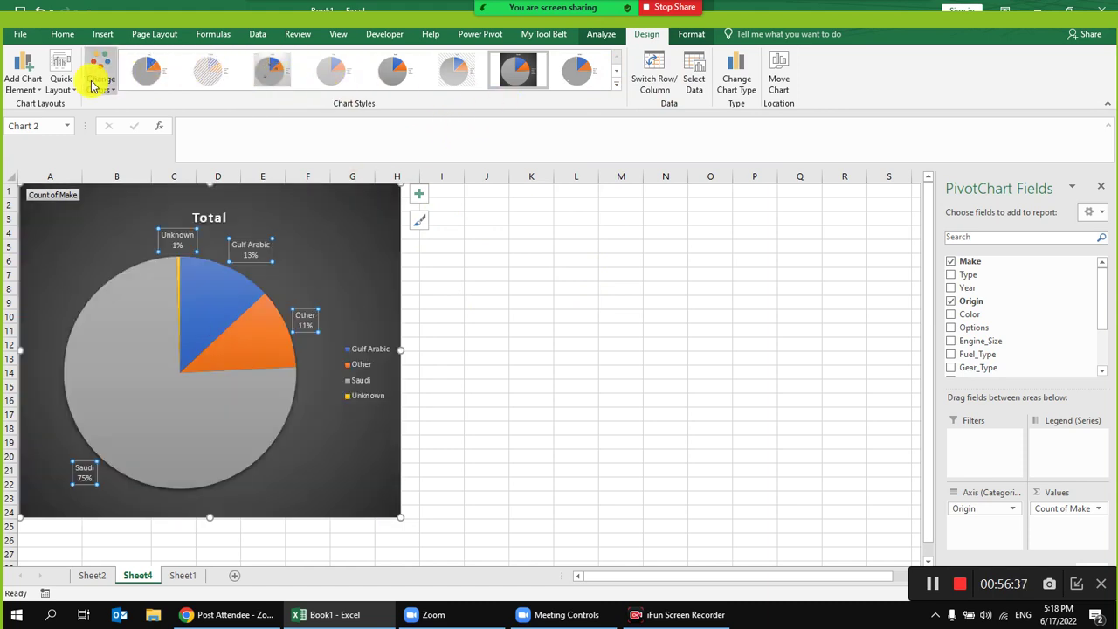
click(260, 68)
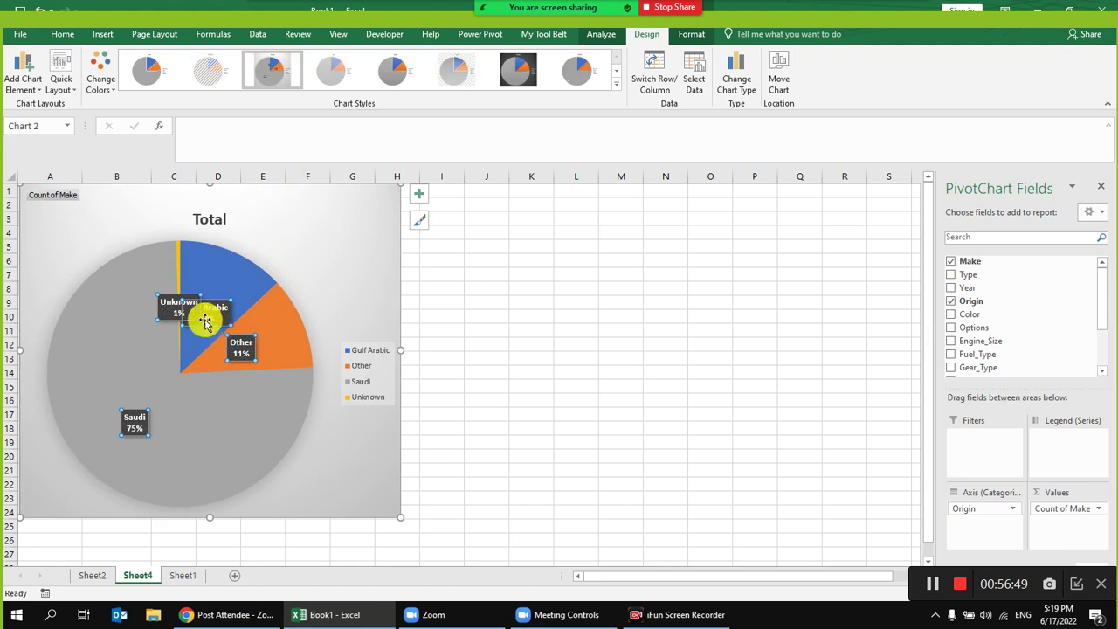
Step: Move the Unknown data label off the Gulf Arabic label onto the upper part of the grey Saudi slice
click(174, 301)
drag(171, 294, 107, 276)
click(178, 252)
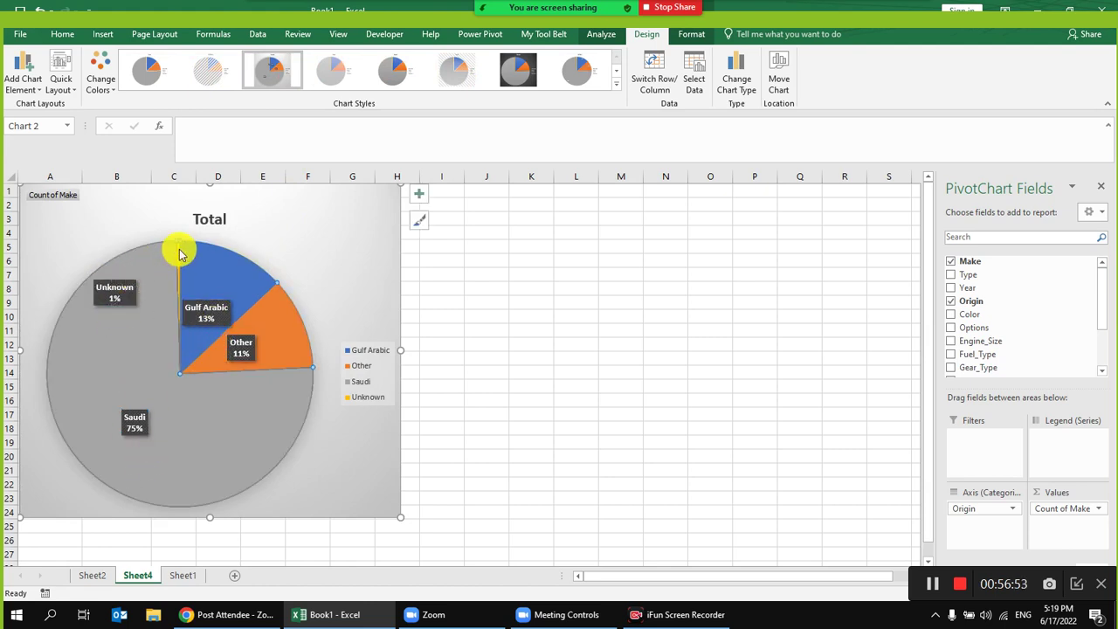
click(325, 220)
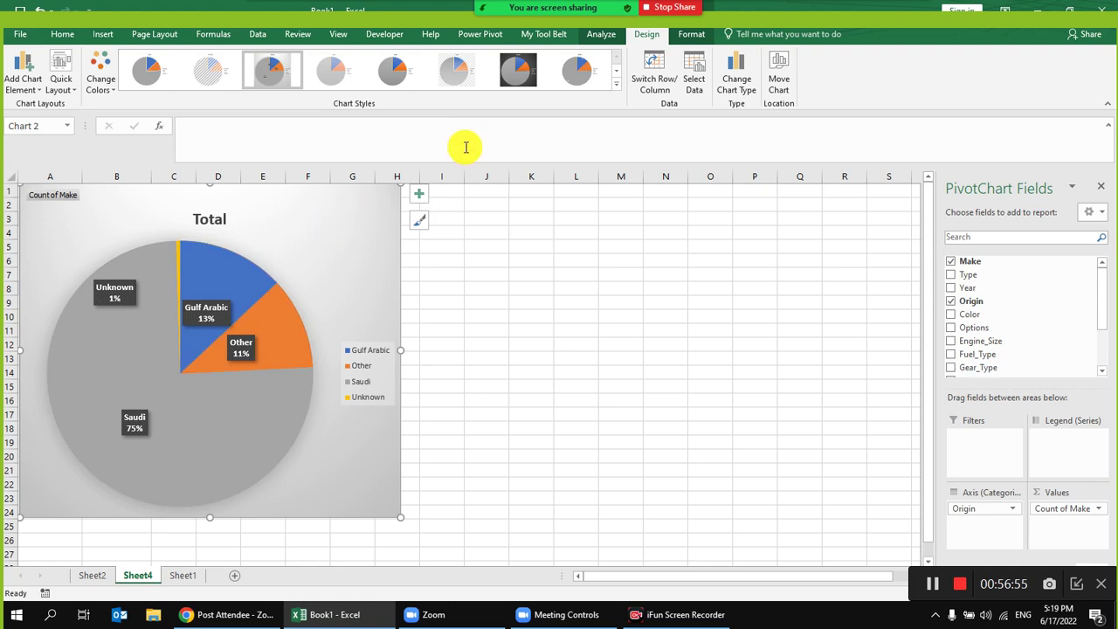
Step: Show the formatting options for data labels, with all labels of the pie chart selected
click(601, 34)
click(647, 34)
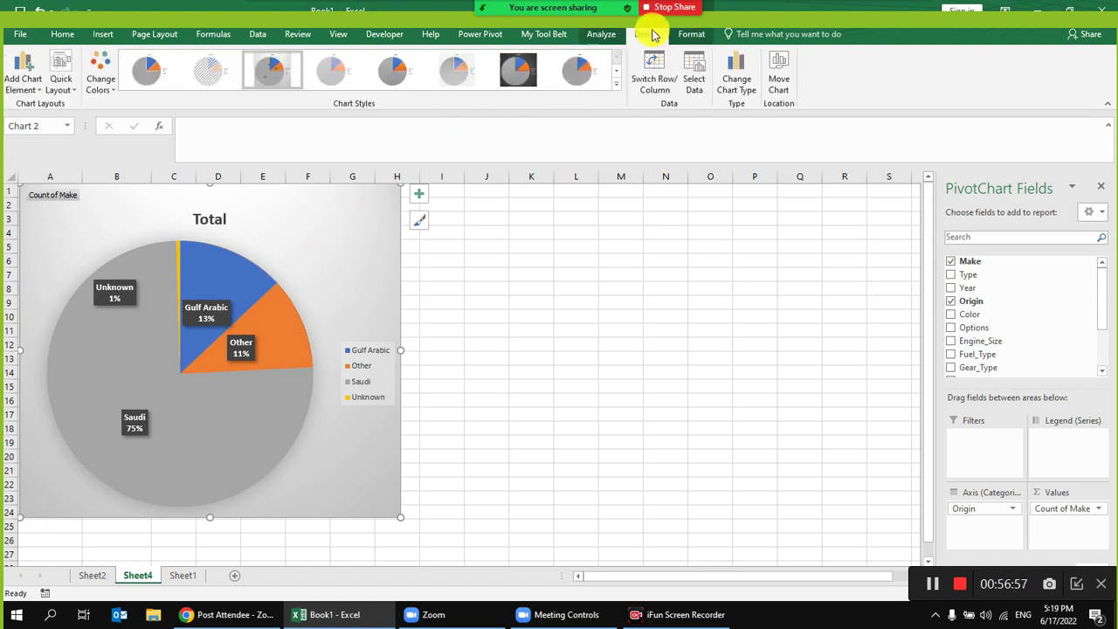
click(690, 34)
click(207, 306)
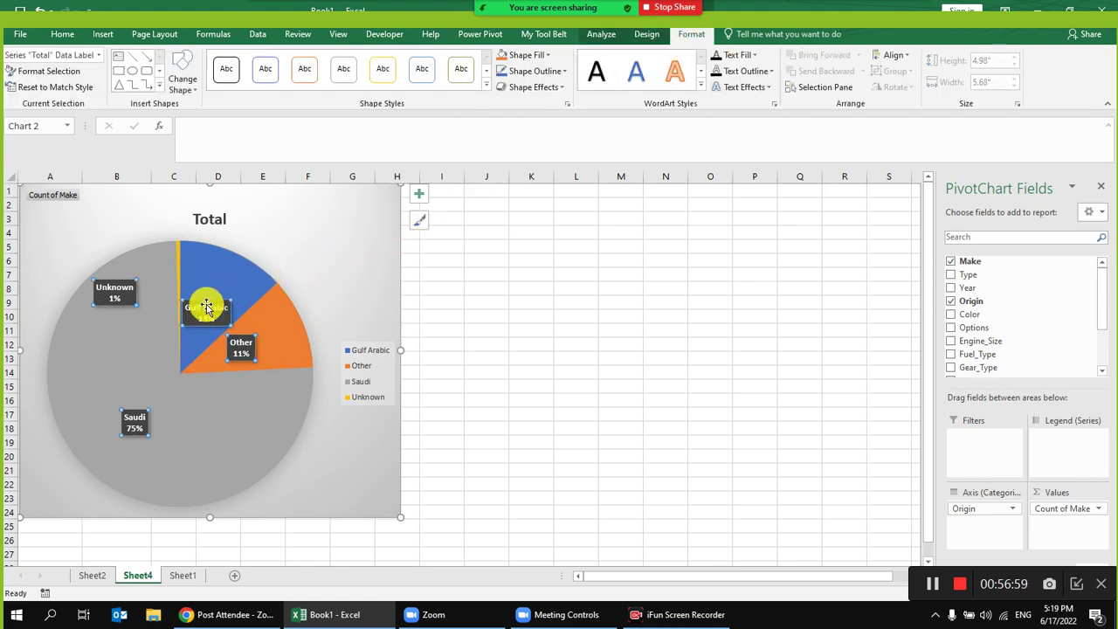
double_click(207, 308)
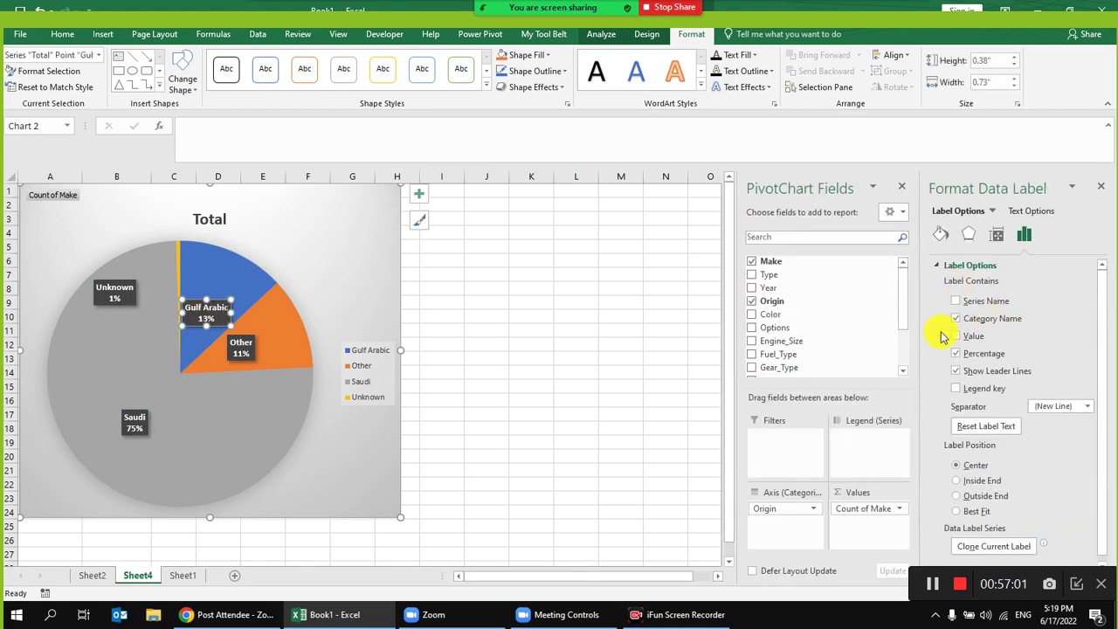
key(Escape)
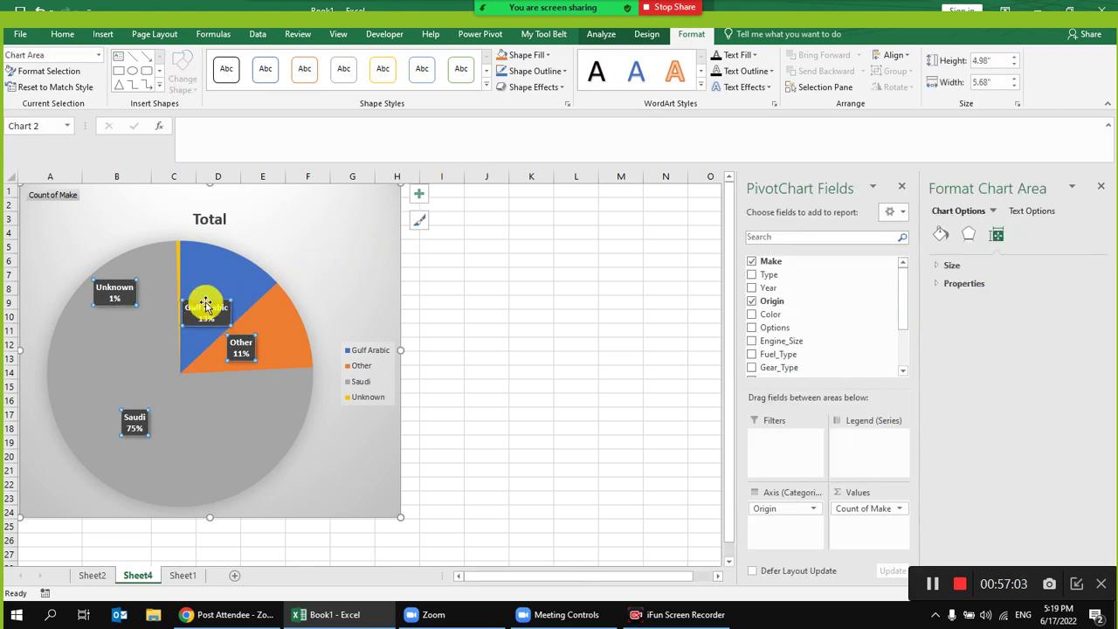
click(204, 305)
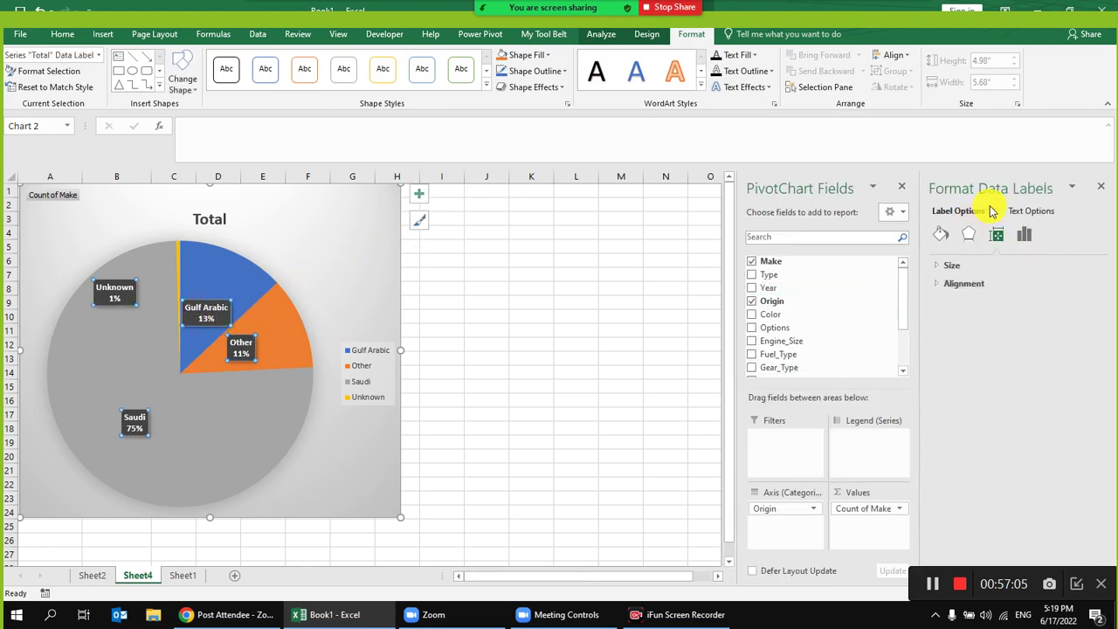
Step: Set the vertical alignment of the data labels to Top
click(945, 266)
click(941, 266)
click(939, 283)
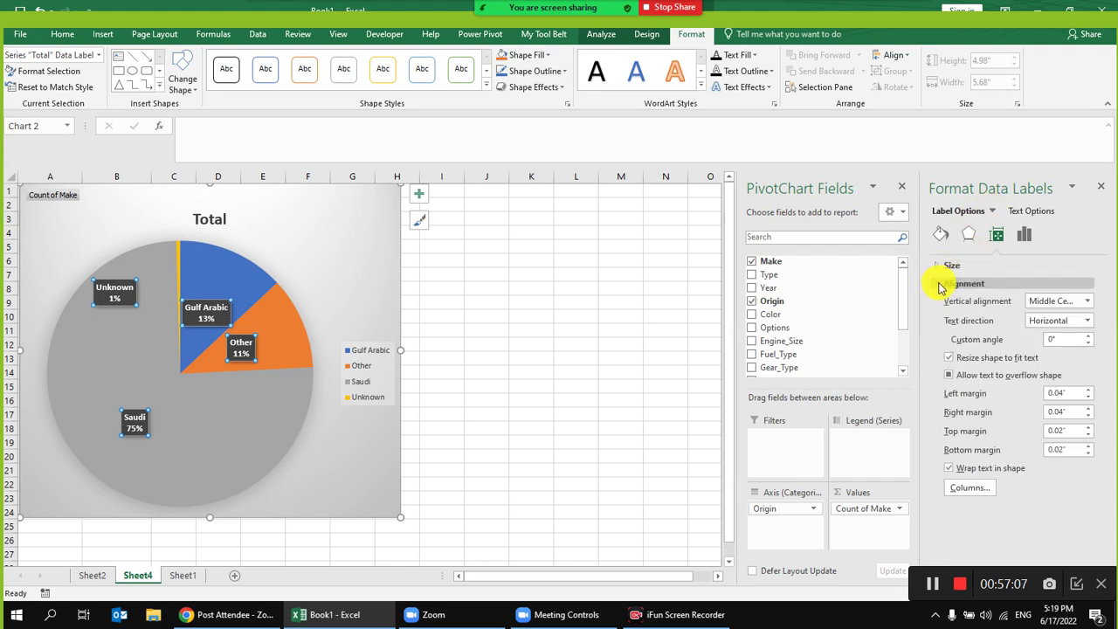
click(1088, 301)
click(1064, 329)
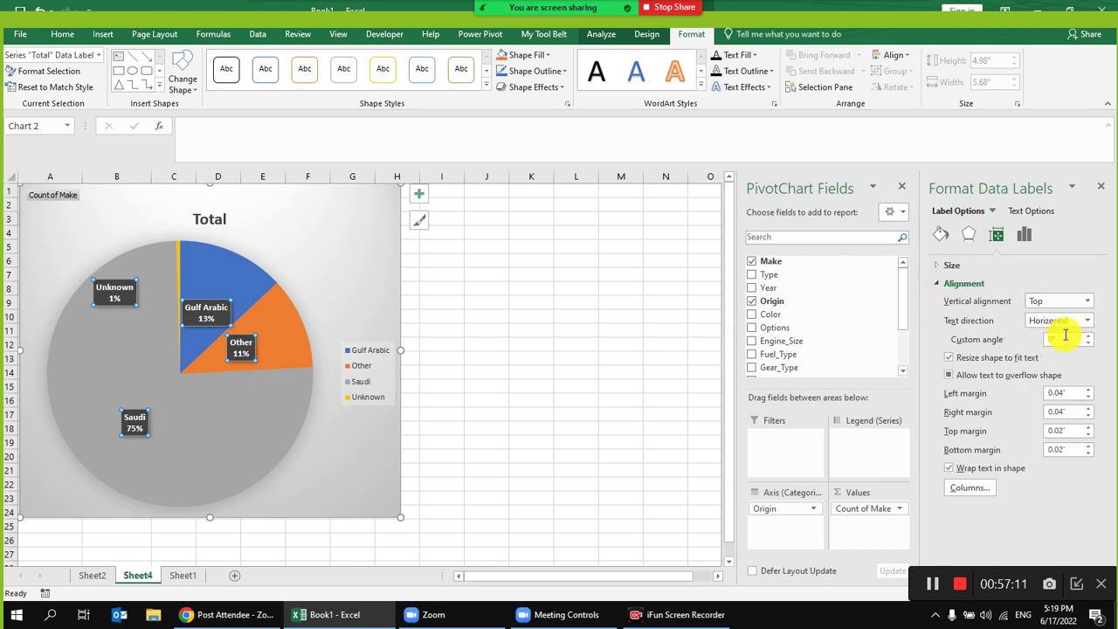
Step: Try rotating all data label text by 90°, and return the text direction to Horizontal
click(1090, 304)
click(1088, 329)
click(1089, 321)
click(1041, 393)
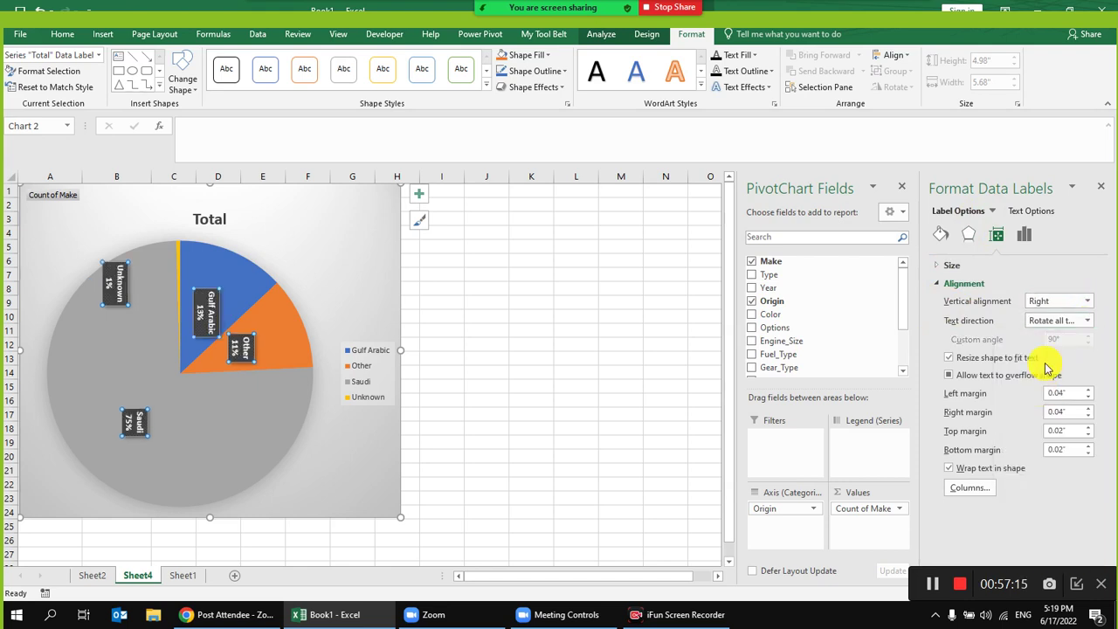
click(1091, 323)
click(1073, 433)
click(1088, 320)
click(1067, 352)
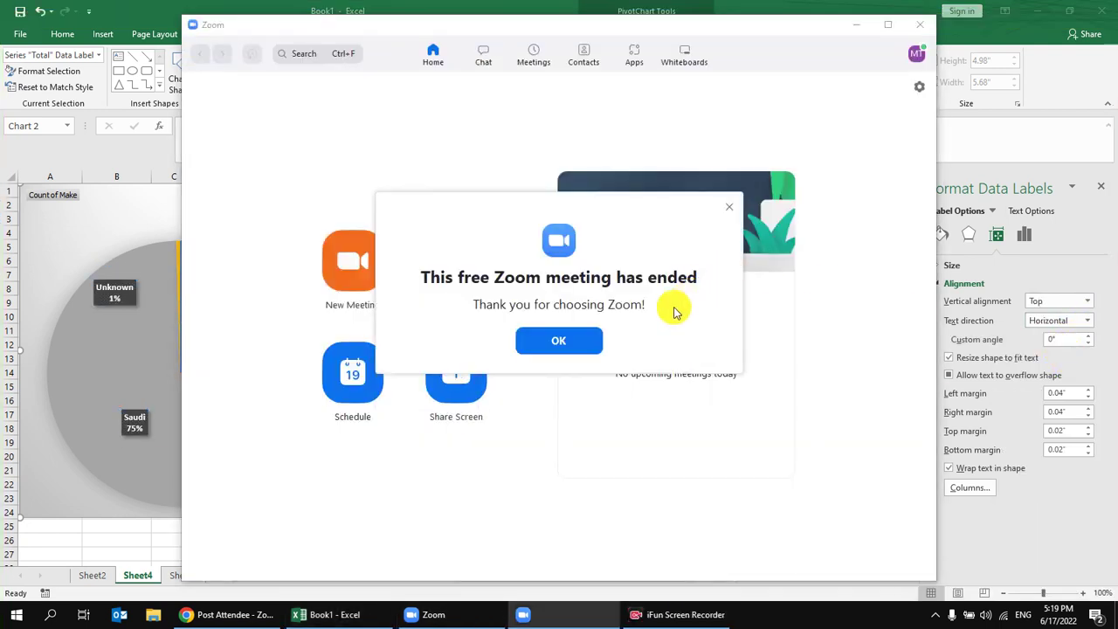
Step: Dismiss the Zoom notice about the ended free meeting
click(566, 342)
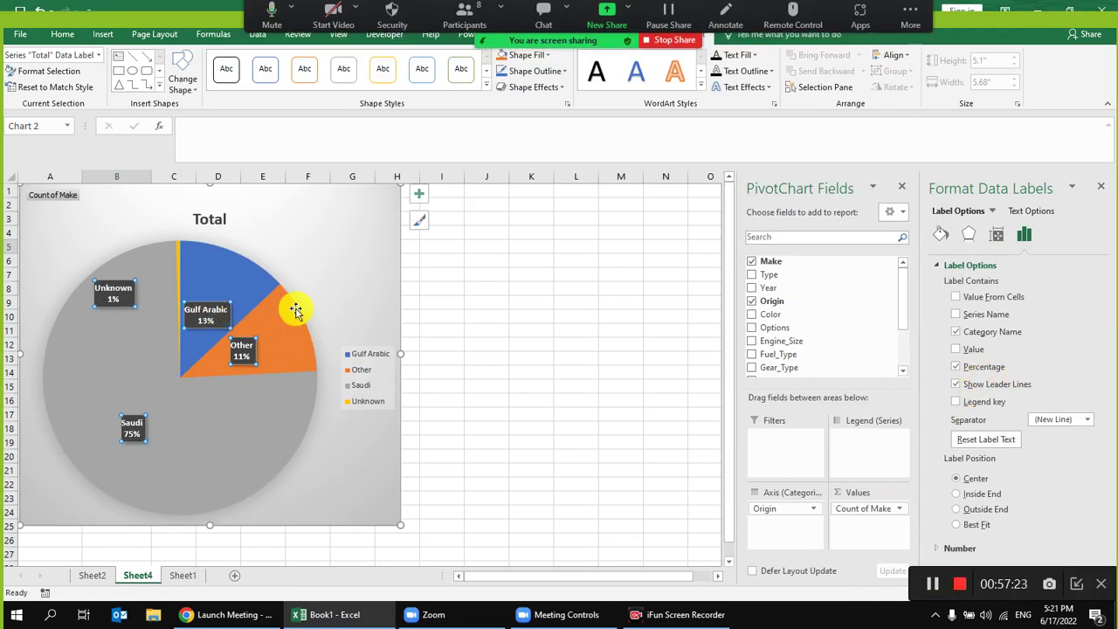
Step: Set the vertical alignment of the pie chart's data labels to Bottom
click(218, 303)
click(207, 304)
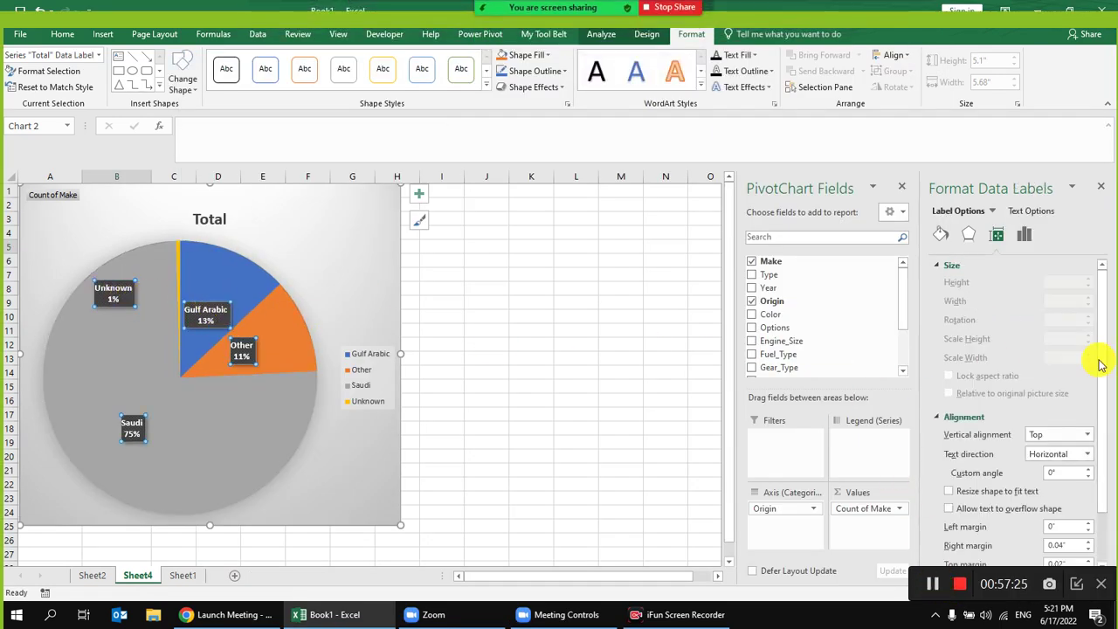
click(1089, 454)
click(1088, 431)
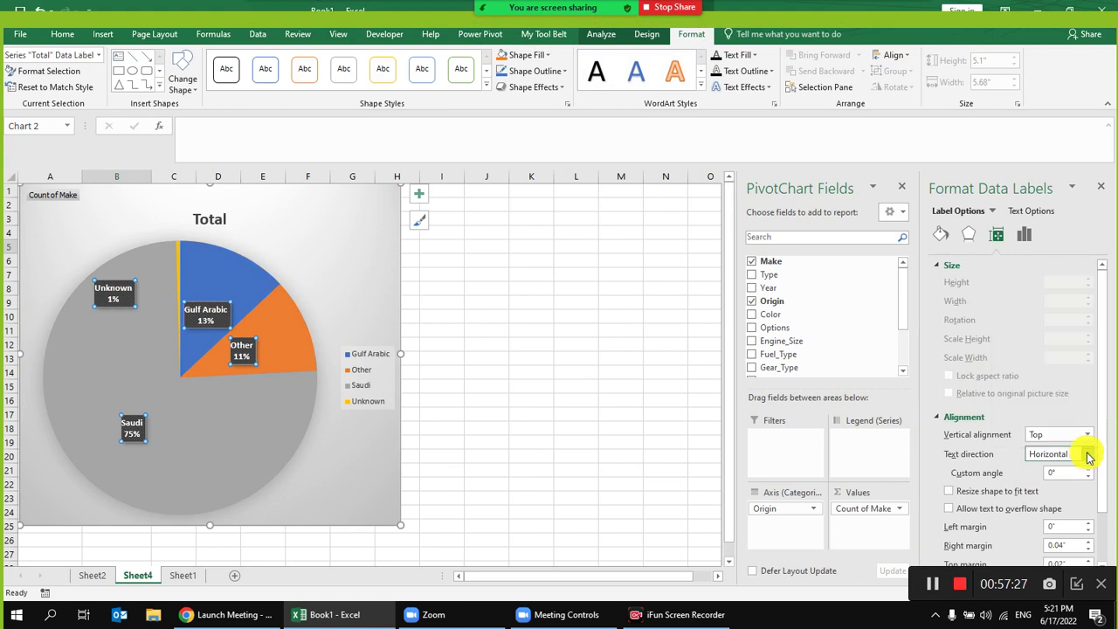
click(1088, 432)
click(1053, 280)
Step: Inspect the margin, wrapping and column settings of the pie chart's data labels
click(236, 354)
click(282, 228)
click(210, 310)
scroll(1070, 436, down, 3)
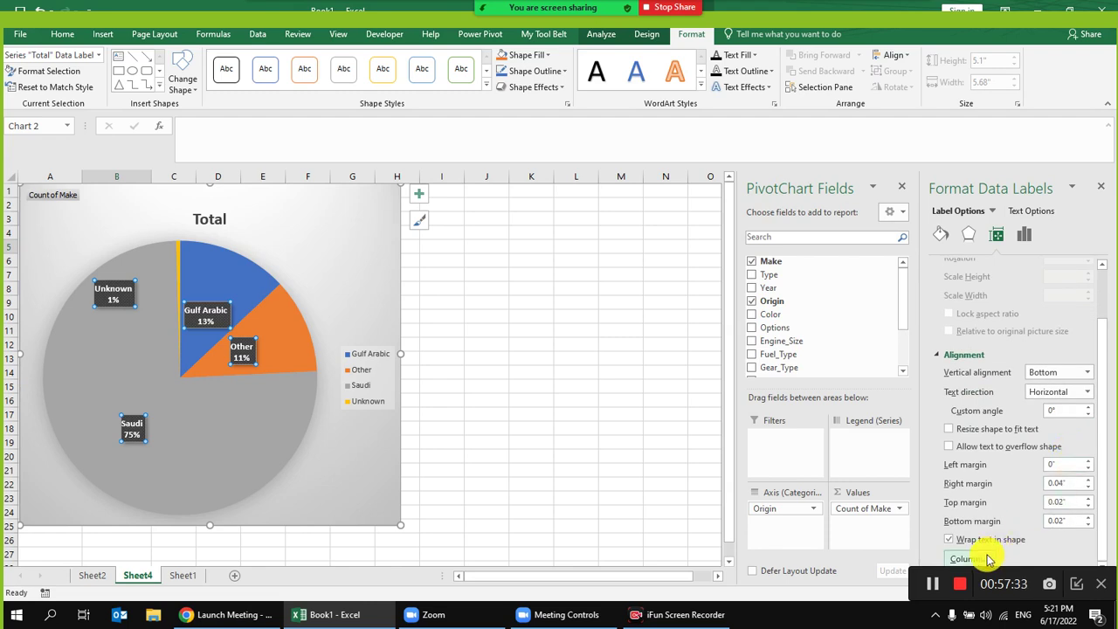
click(988, 559)
click(592, 332)
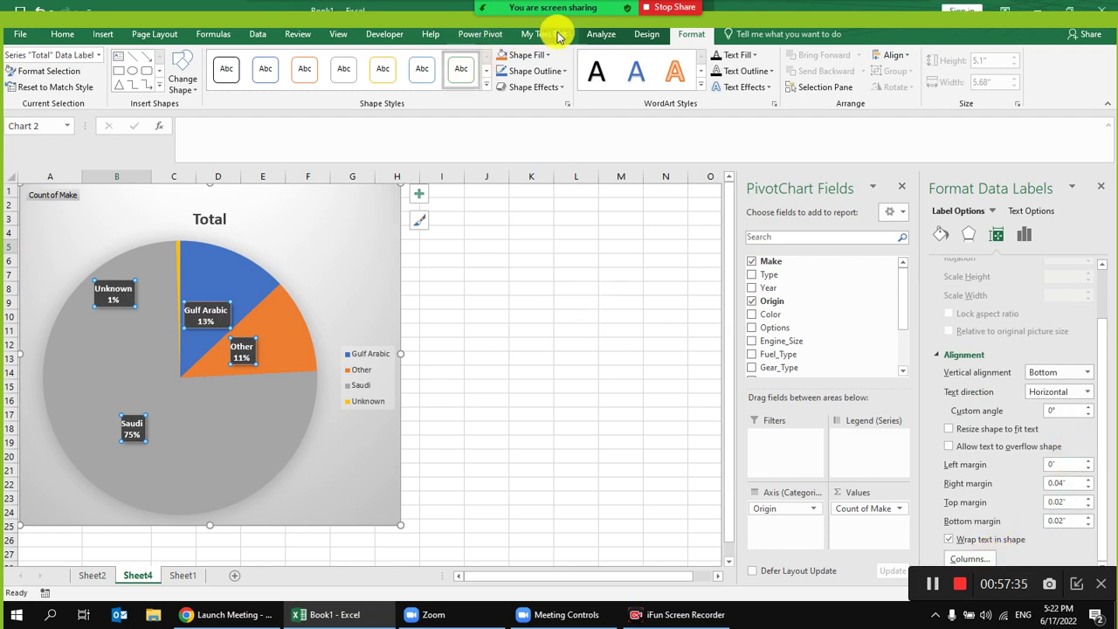
Step: Apply the eleventh chart style, with a light background and labels inside the slices, to the pie chart
click(645, 34)
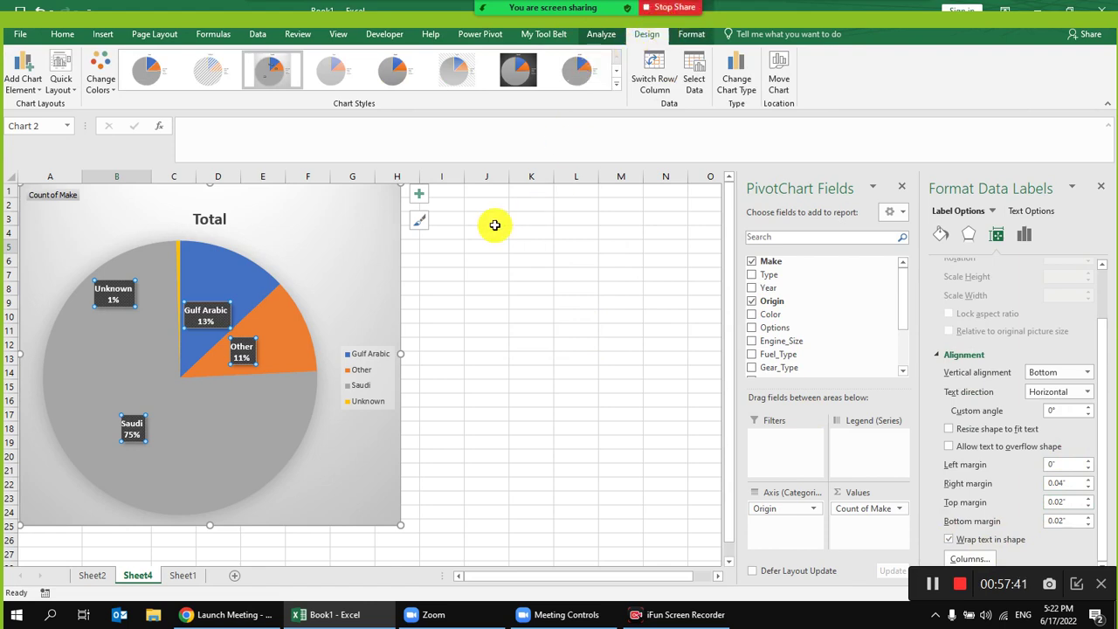
click(617, 84)
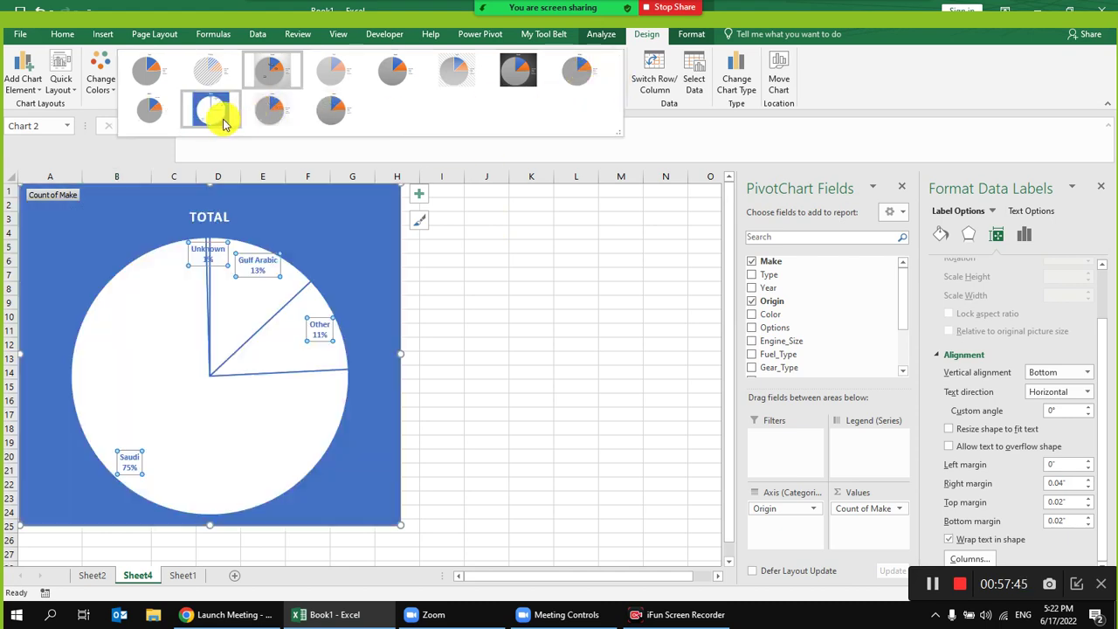
click(265, 110)
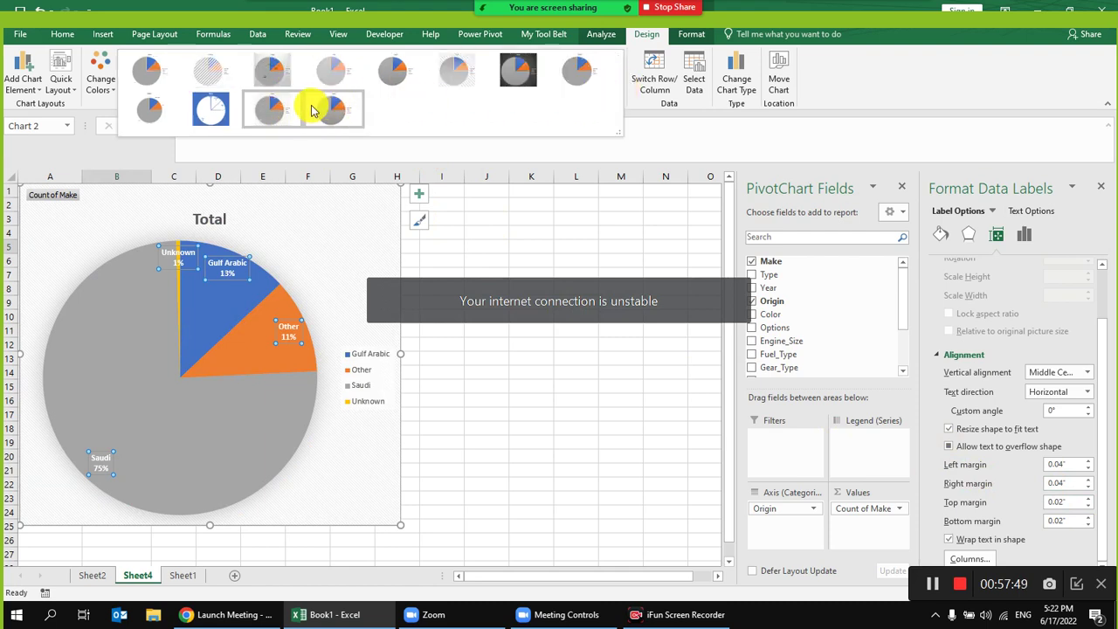
Step: Set the vertical alignment of the pie chart's data labels to Top Centered
click(1083, 373)
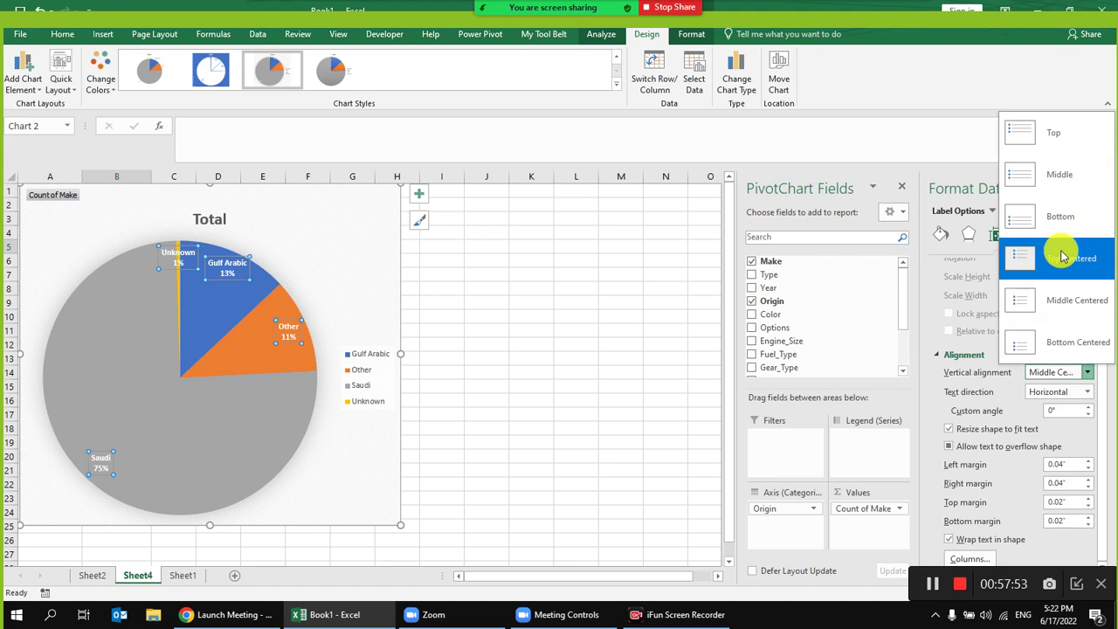
click(1062, 255)
click(1086, 373)
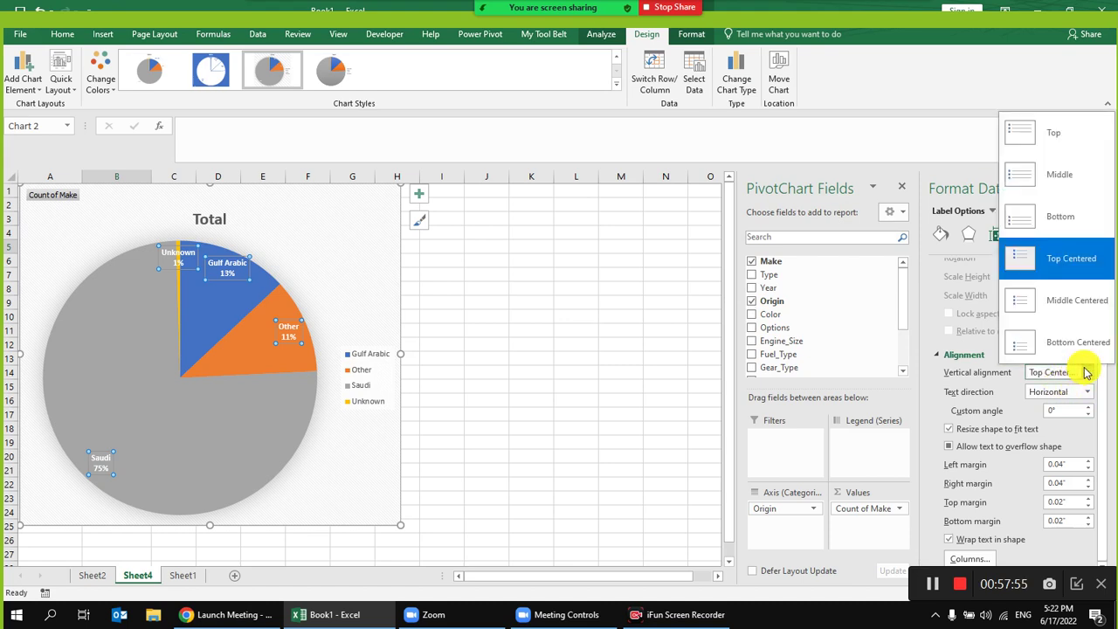
click(1085, 374)
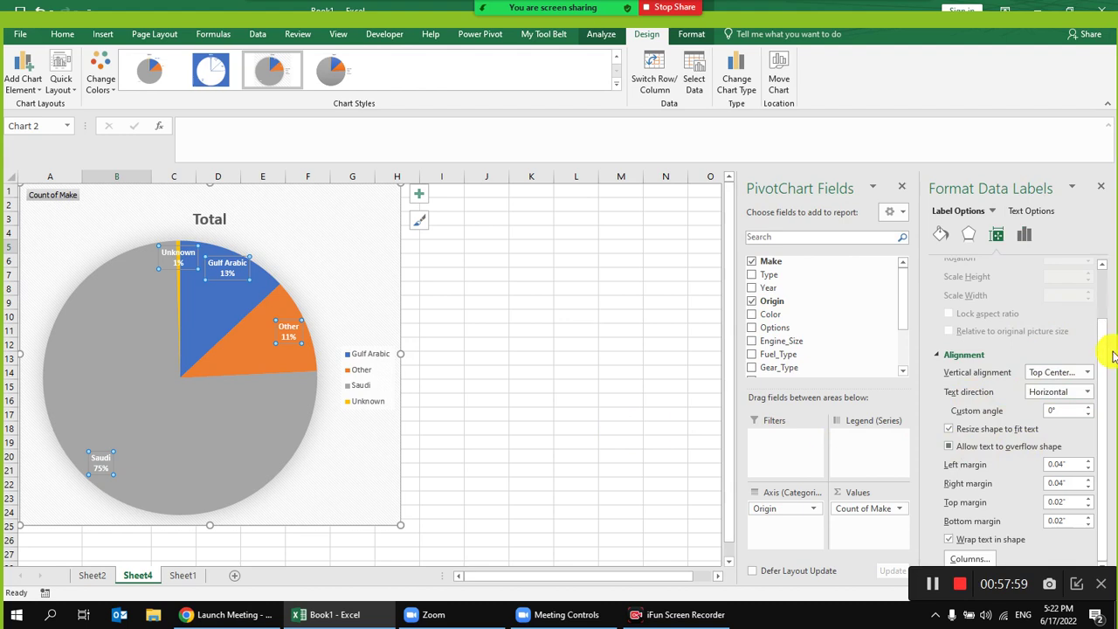
click(1077, 583)
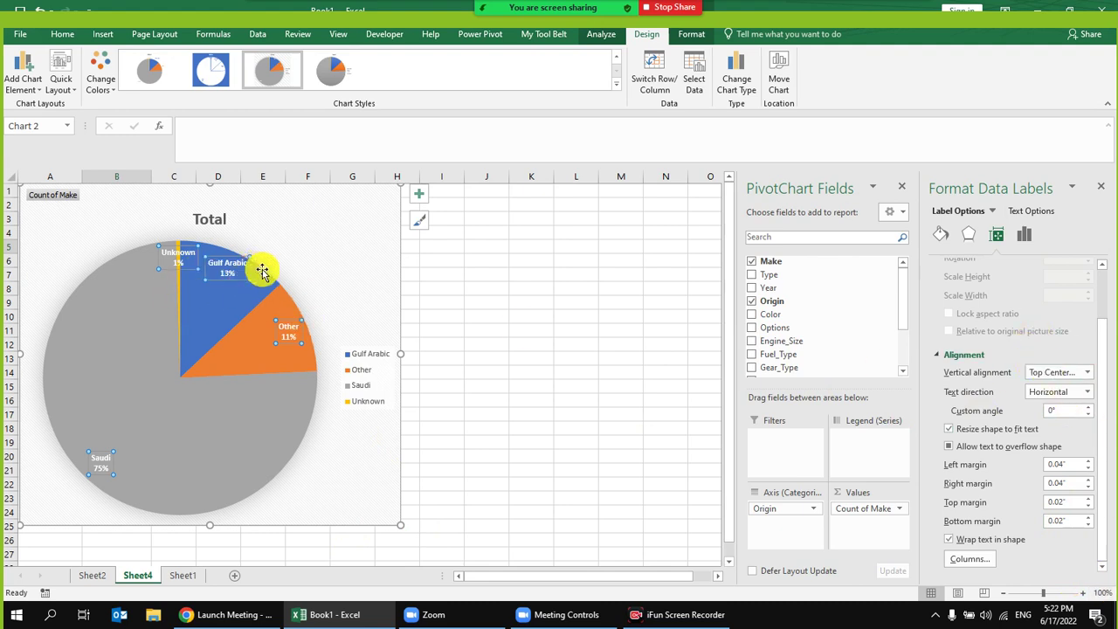
Step: Select the chart area, raise its height to 5.3", and lower it again by 0.3"
click(323, 249)
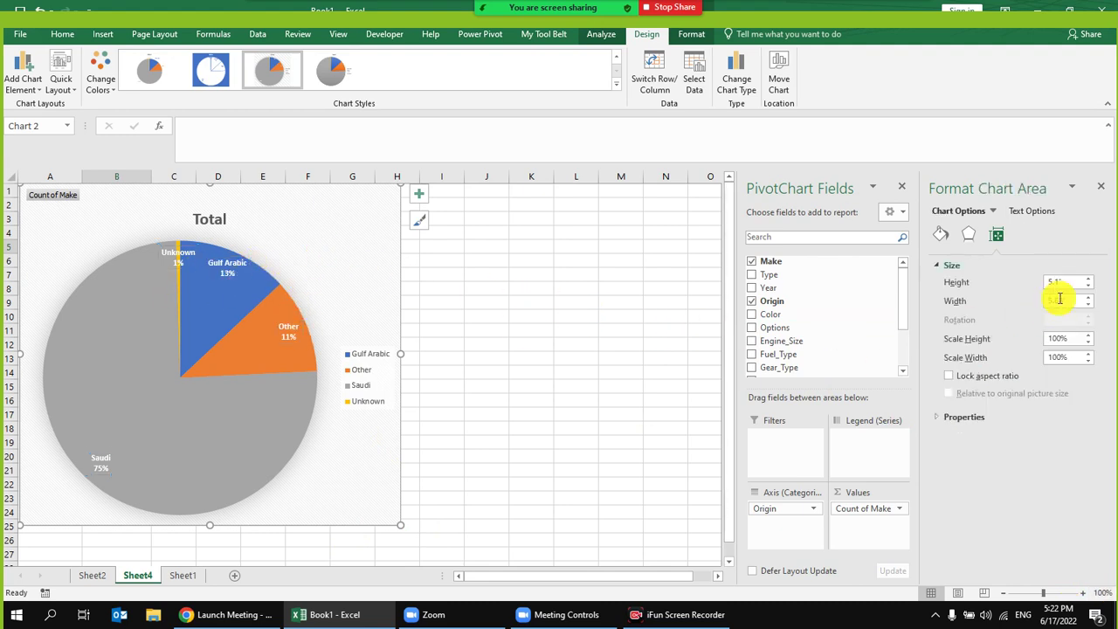
click(1090, 278)
click(1089, 279)
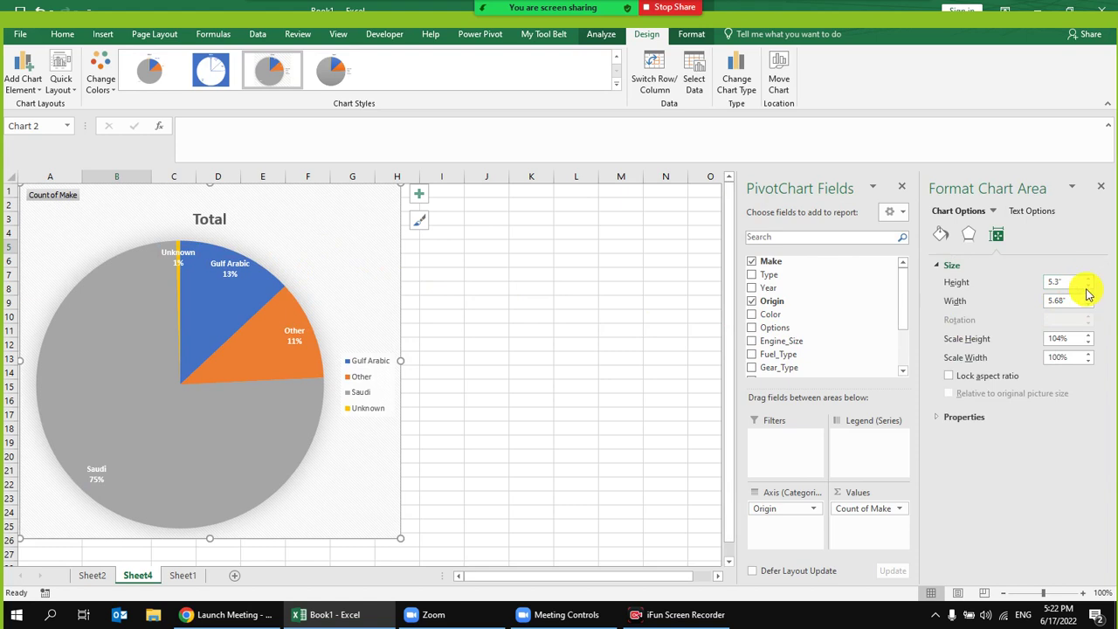
click(1089, 286)
click(1089, 286)
click(1088, 286)
Step: Select only the Gulf Arabic data label and review its shadow, fill, border and label content options
click(231, 294)
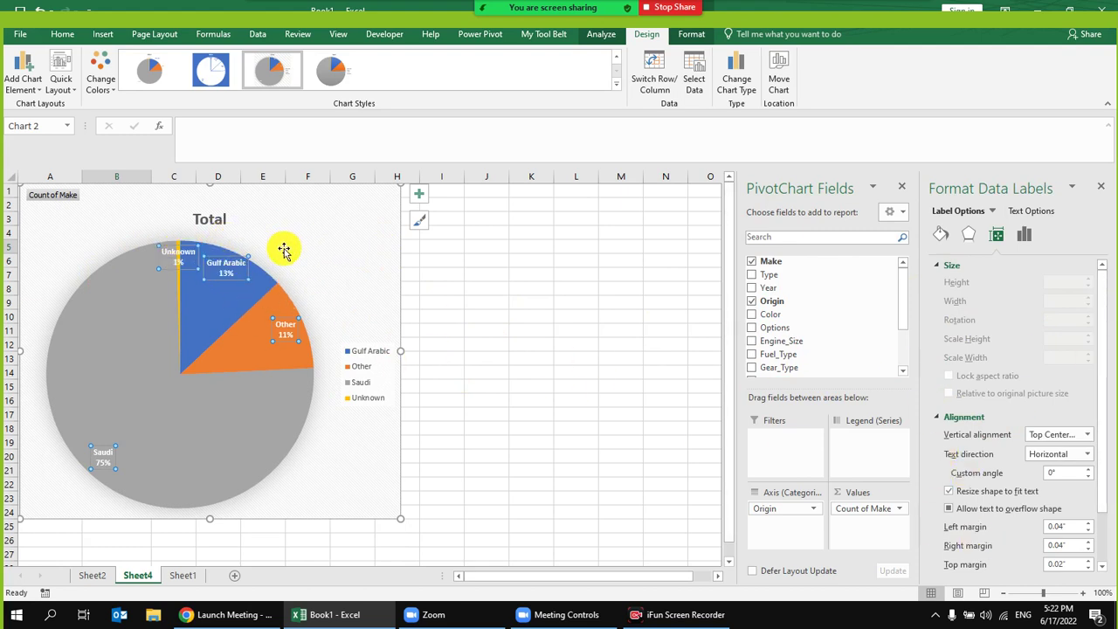
click(232, 252)
click(228, 257)
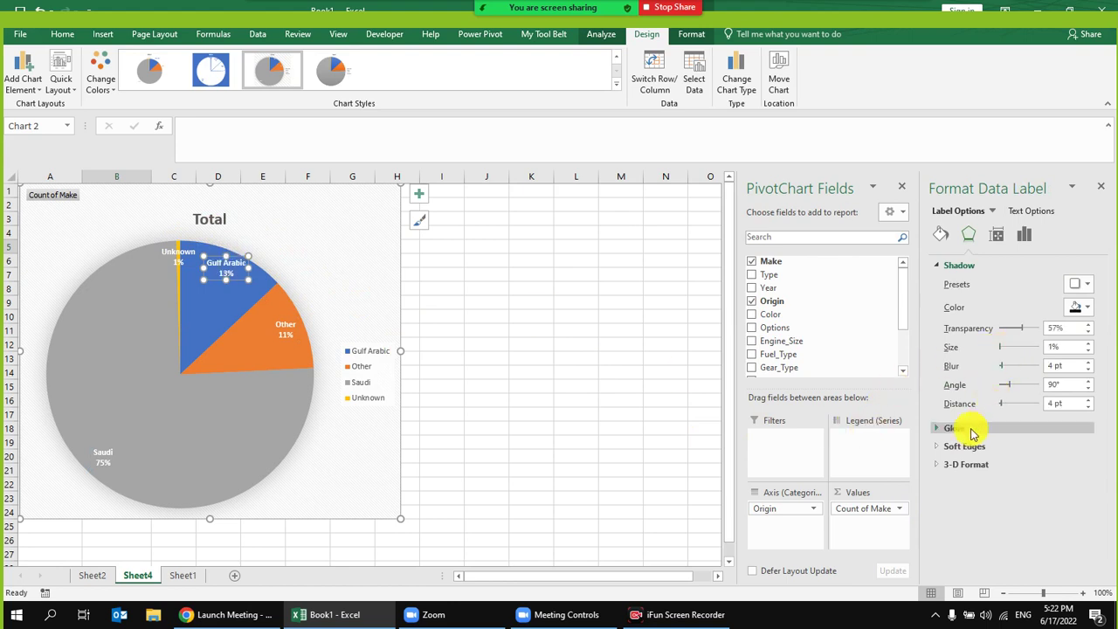
click(941, 238)
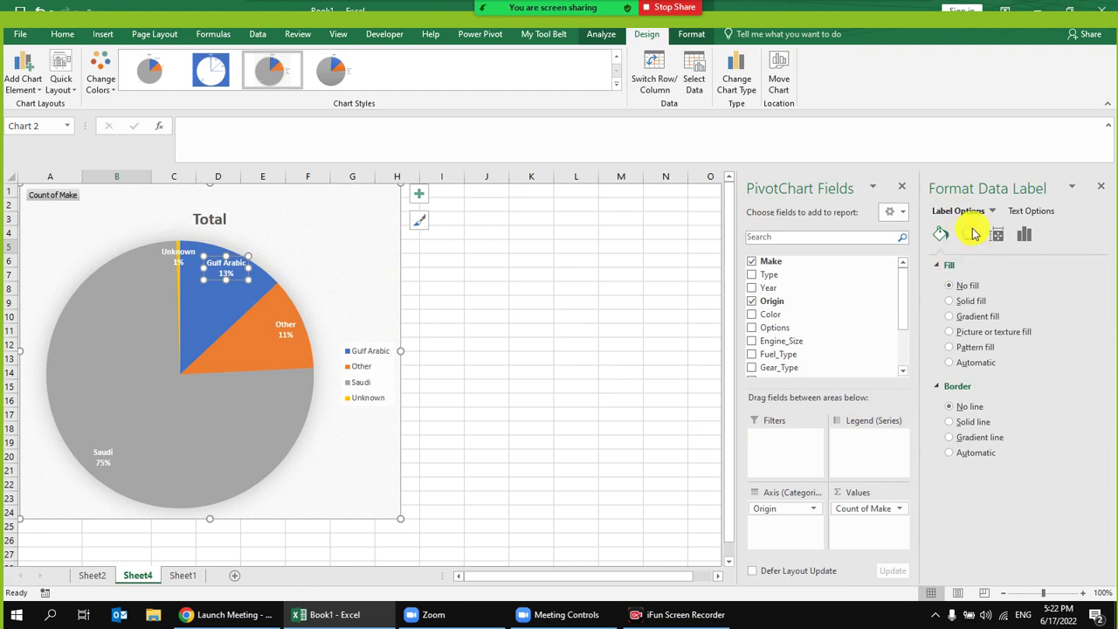
click(1028, 235)
click(946, 267)
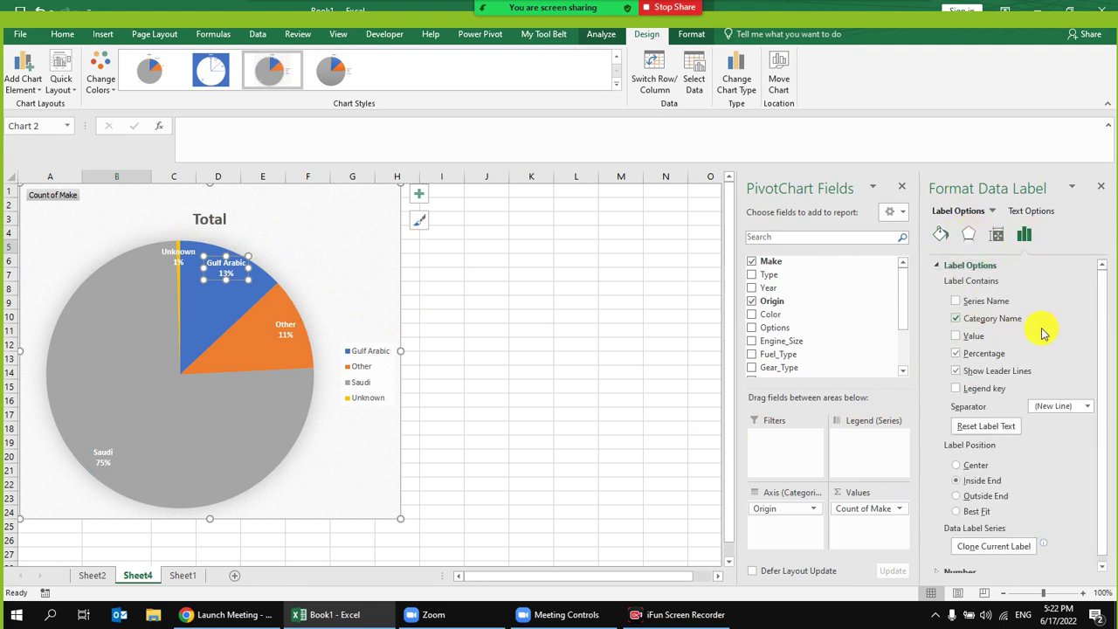
click(501, 357)
Step: Set the vertical alignment of all data labels to Middle Centered, and change it to Bottom Centered
click(229, 273)
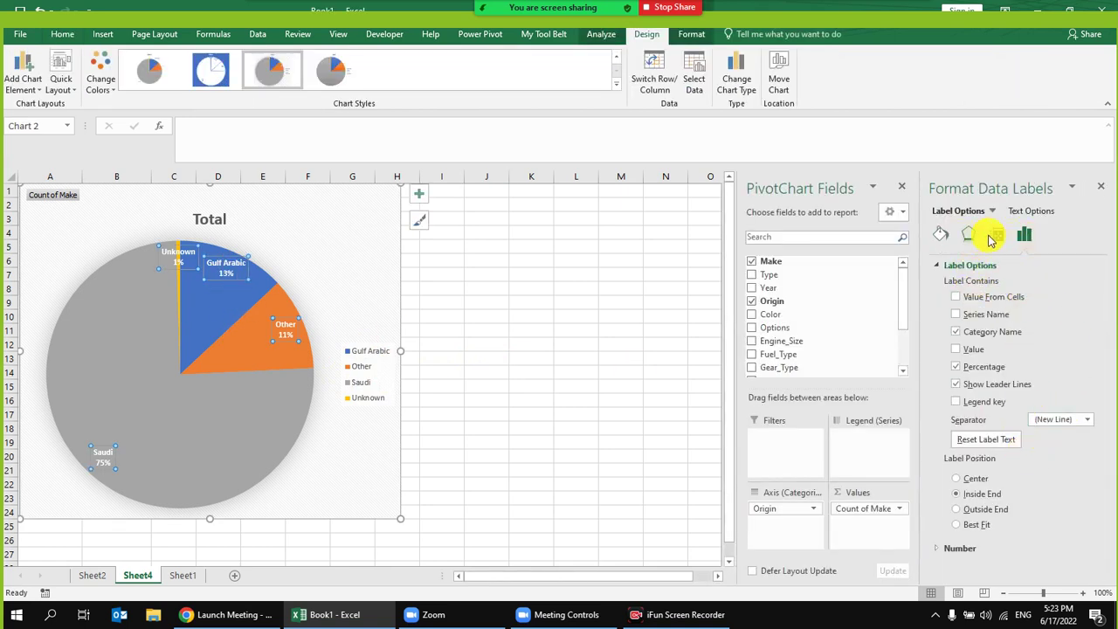
click(1001, 237)
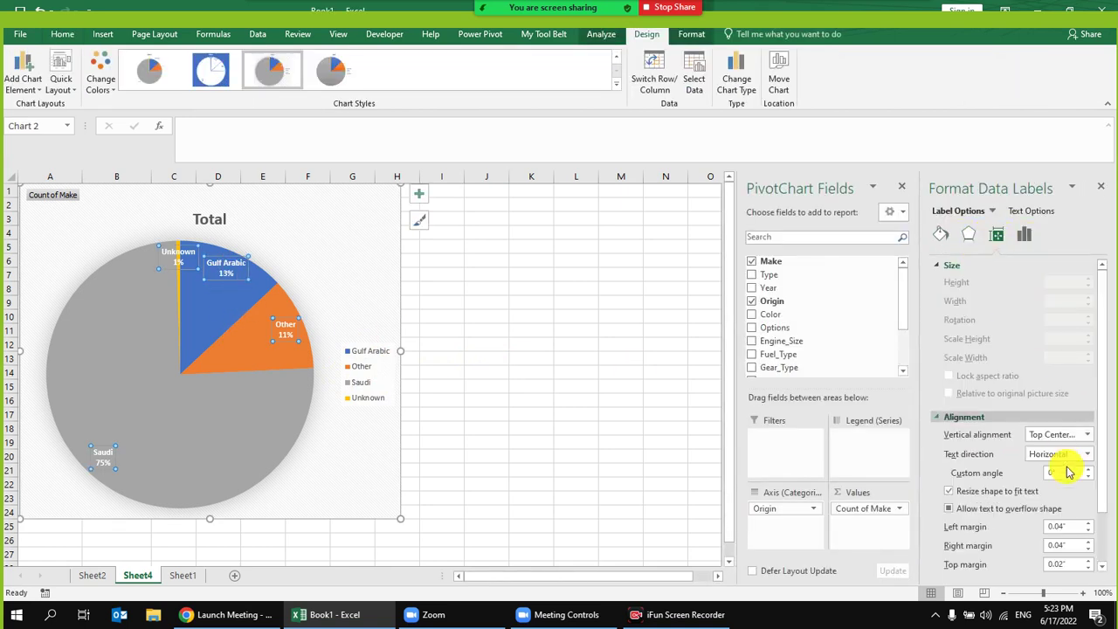
click(1088, 436)
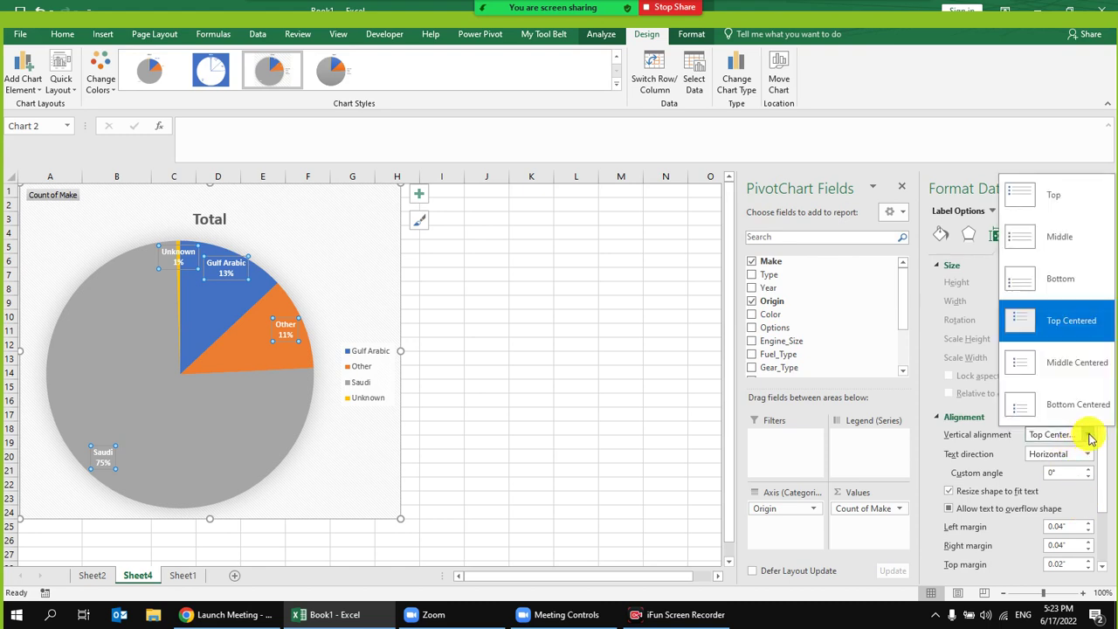
click(1063, 373)
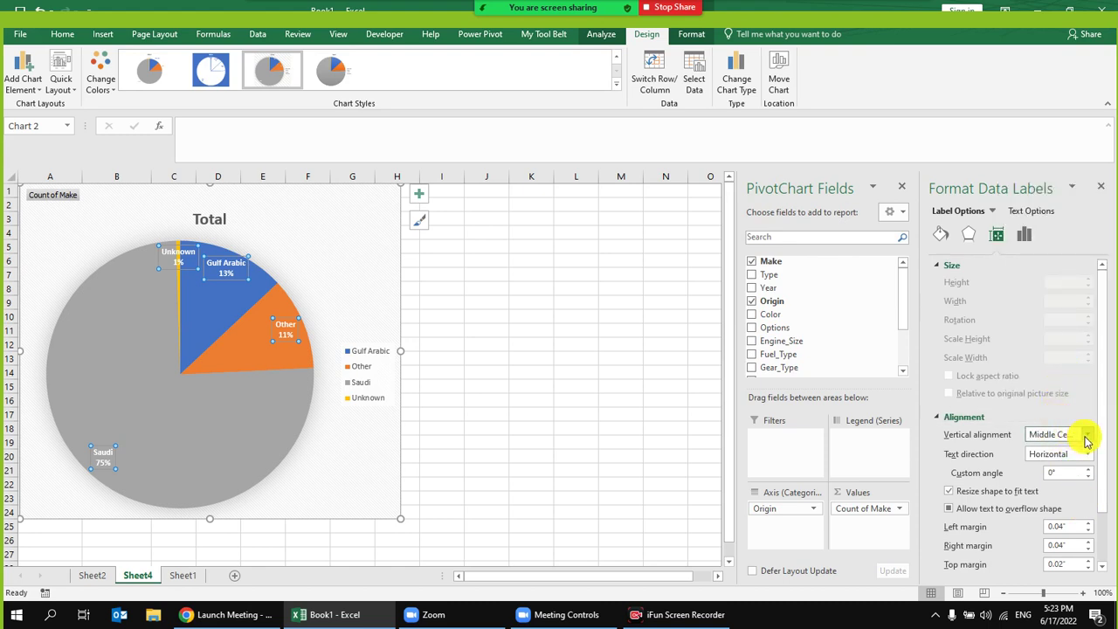
click(1087, 436)
click(1058, 402)
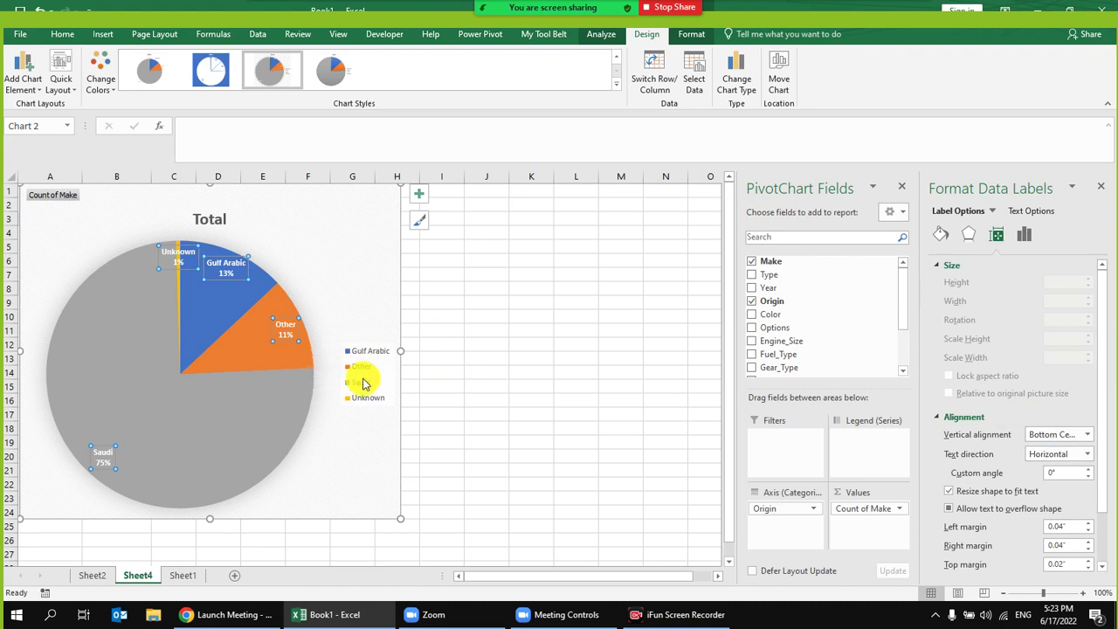
Step: Try the Stacked text direction on all data labels, and return it to Horizontal
click(1088, 454)
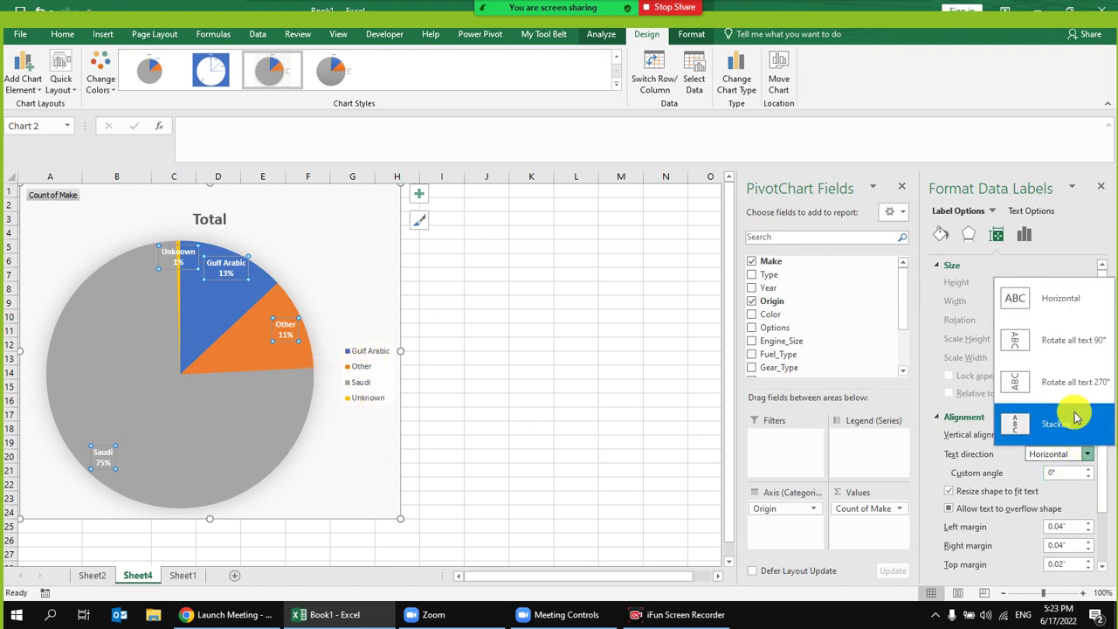
click(1056, 428)
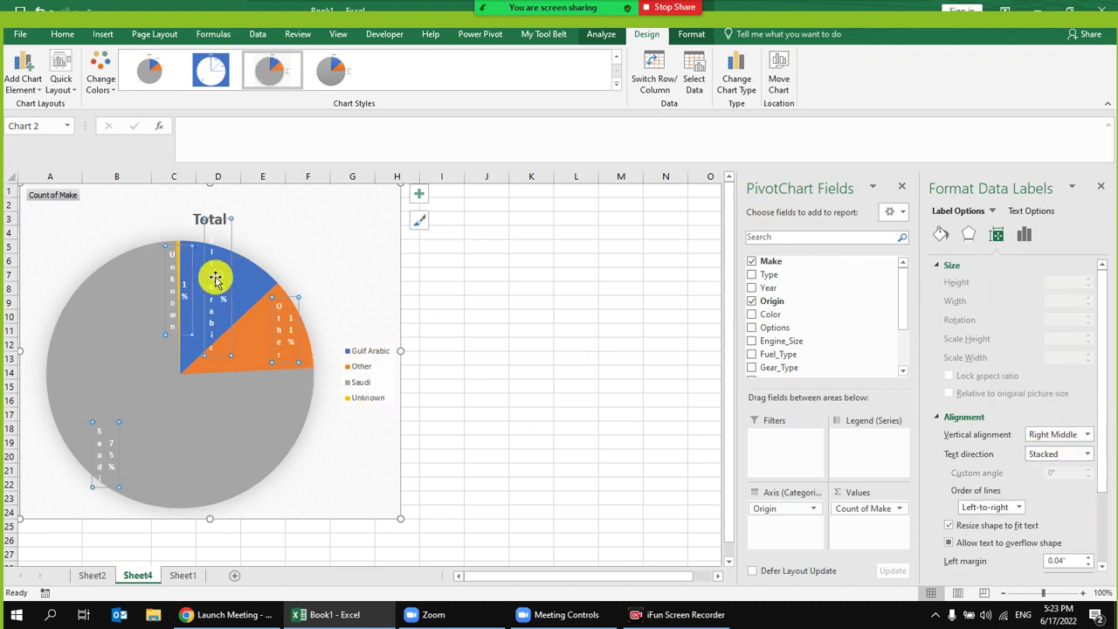
click(1088, 454)
click(1038, 292)
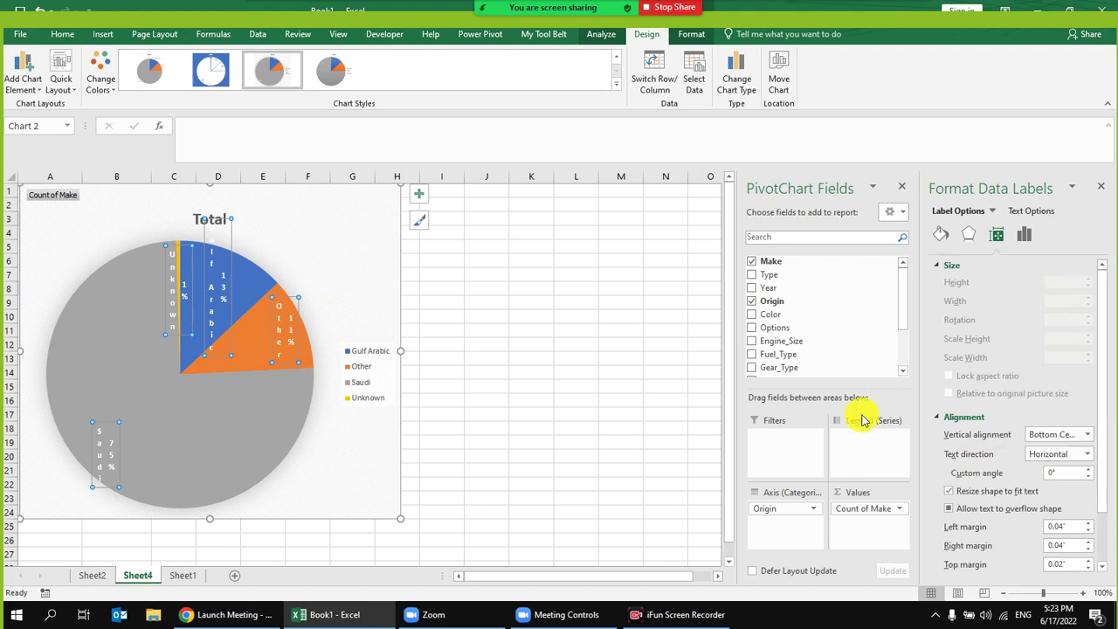
Step: Set the data labels' left margin to 0" and their right margin to 0.1"
click(1088, 470)
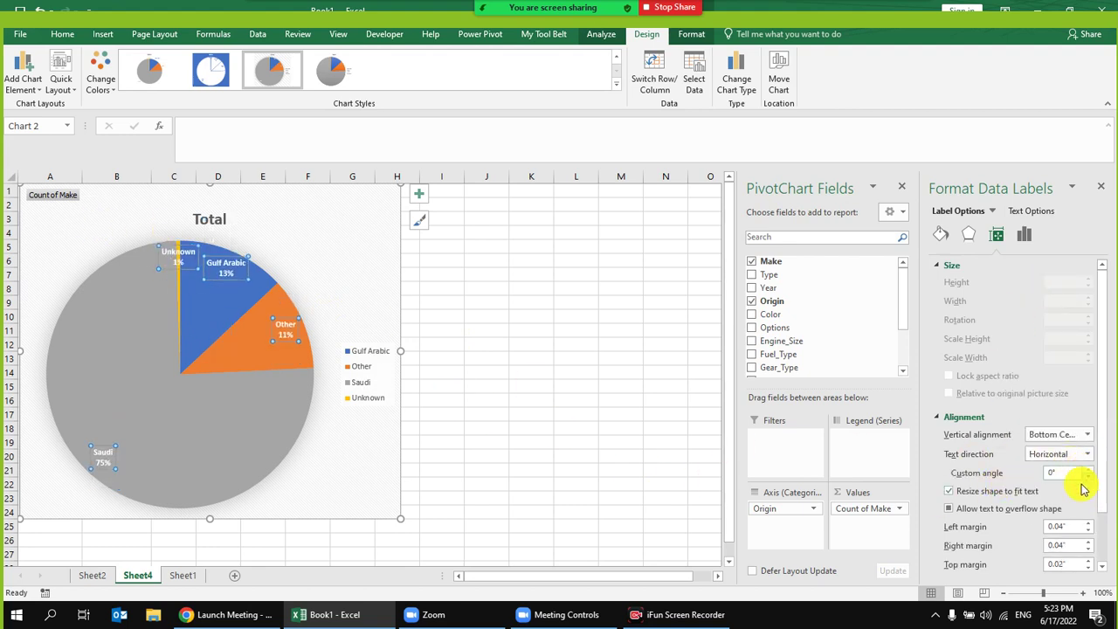
scroll(1090, 483, down, 1)
click(1089, 466)
click(1089, 465)
click(1090, 466)
click(1089, 465)
click(1089, 480)
click(1088, 481)
click(1088, 480)
click(1089, 481)
click(1089, 486)
click(1089, 486)
Step: Set the data labels' top and bottom margins to 0" and turn off Wrap text in shape
click(1090, 505)
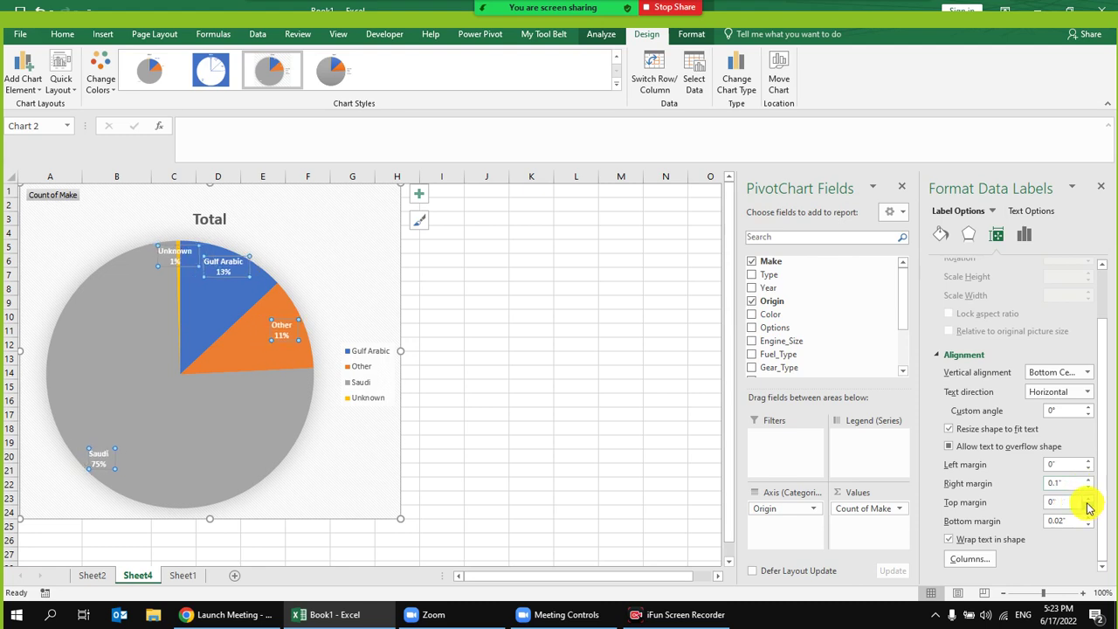
click(1089, 498)
click(1090, 498)
click(1090, 498)
click(1089, 498)
click(1089, 498)
click(1089, 506)
click(1089, 506)
click(1090, 505)
click(1089, 506)
click(1089, 506)
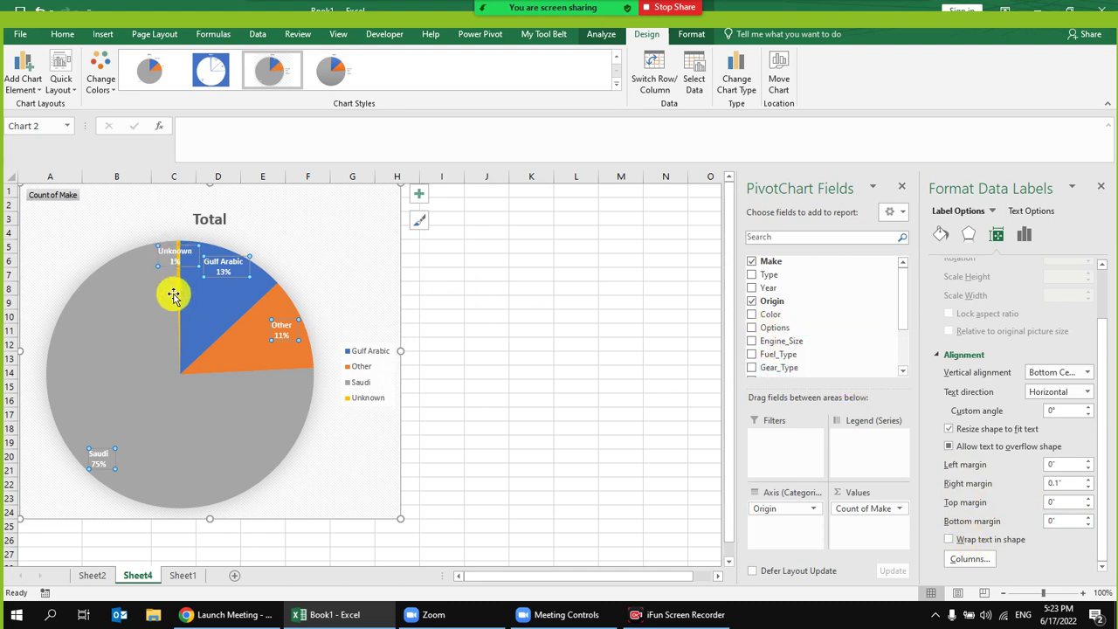
Step: Try the ninth chart style on the pie chart, and apply the dark-background seventh style instead
click(161, 76)
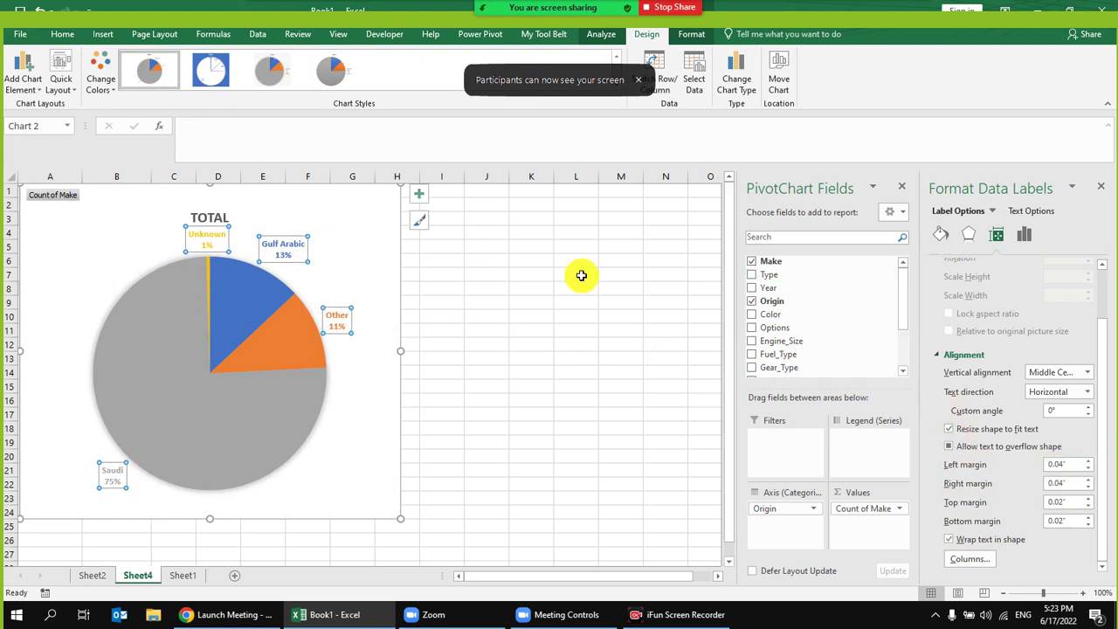
click(612, 86)
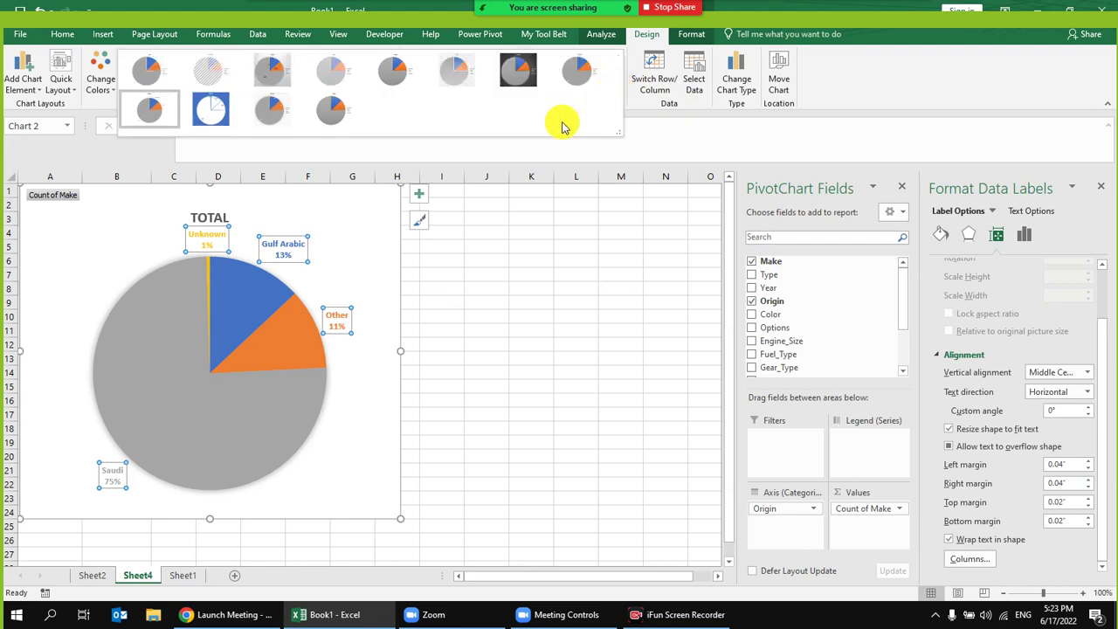
click(527, 67)
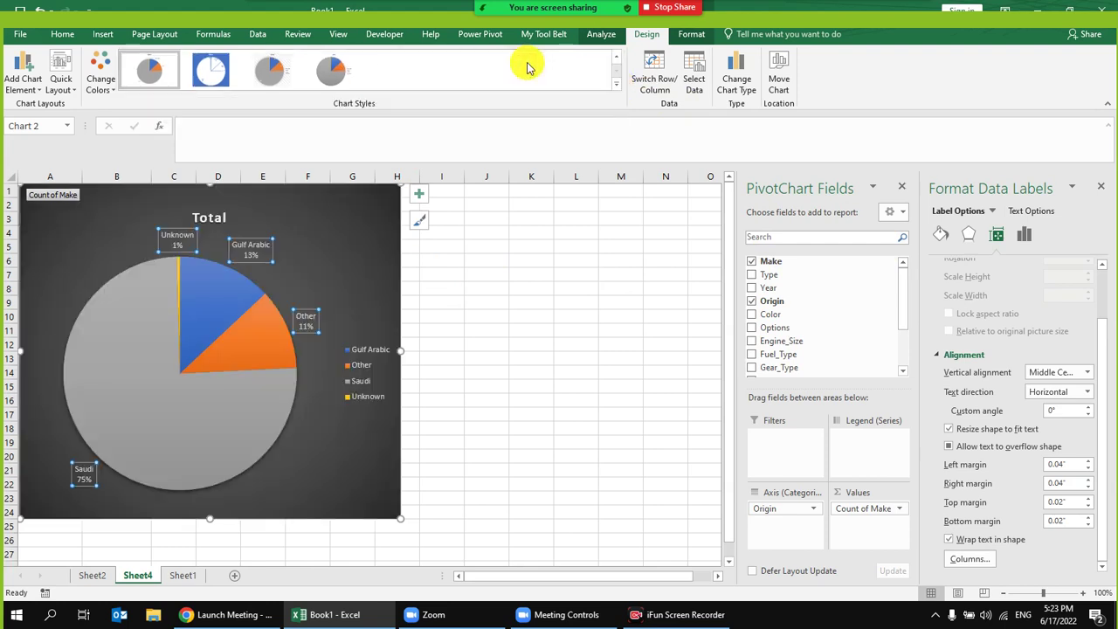
Step: Deselect the data labels, select the whole chart, and close its formatting pane
click(583, 290)
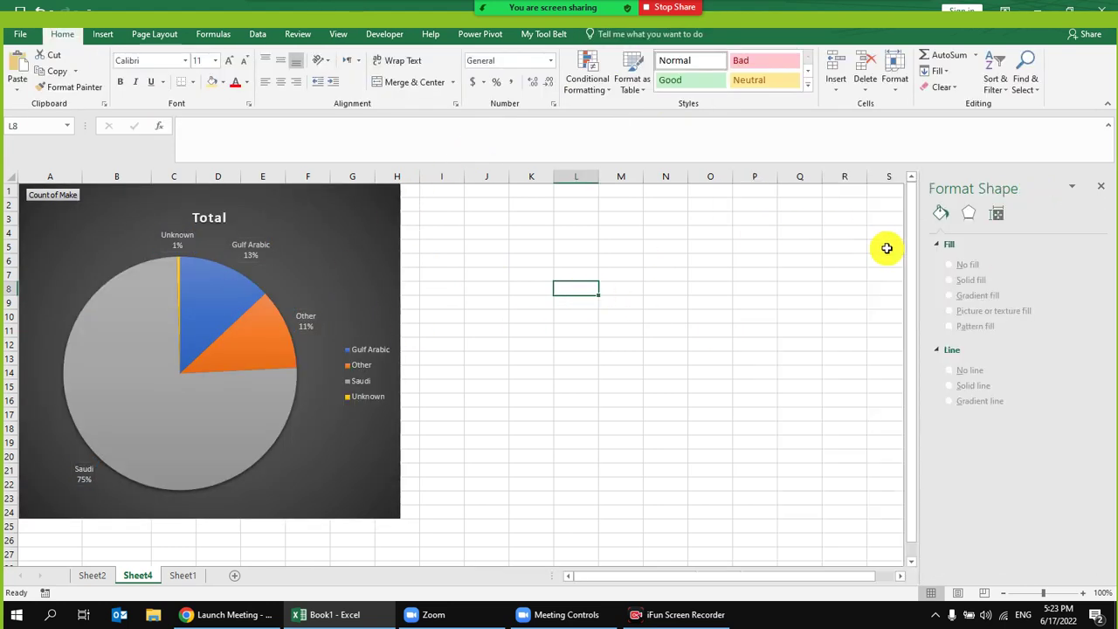
click(312, 213)
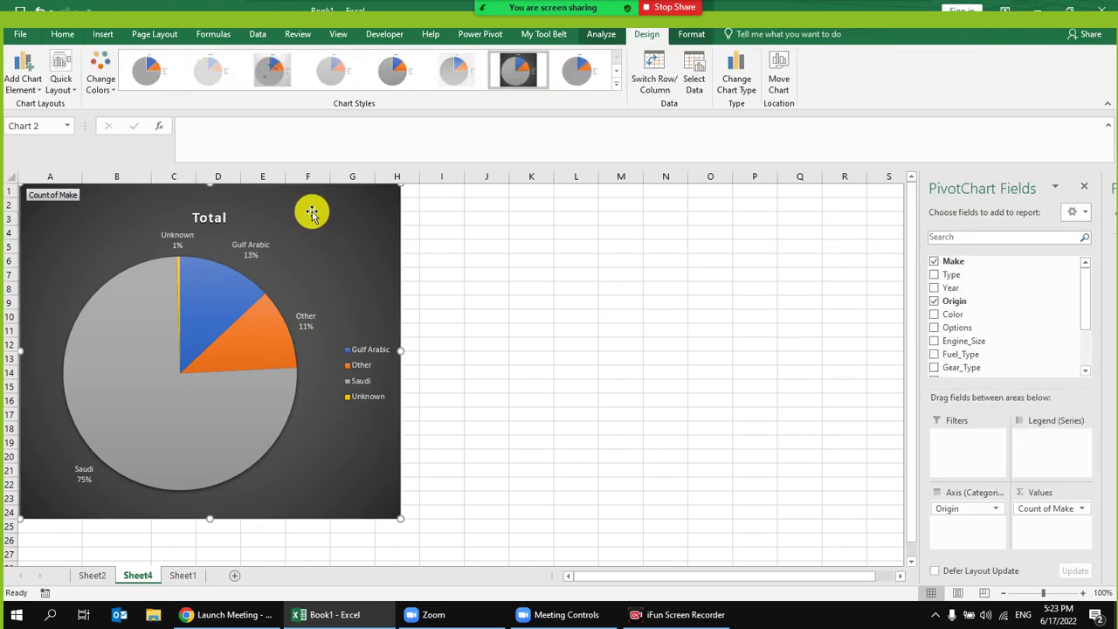
click(1101, 187)
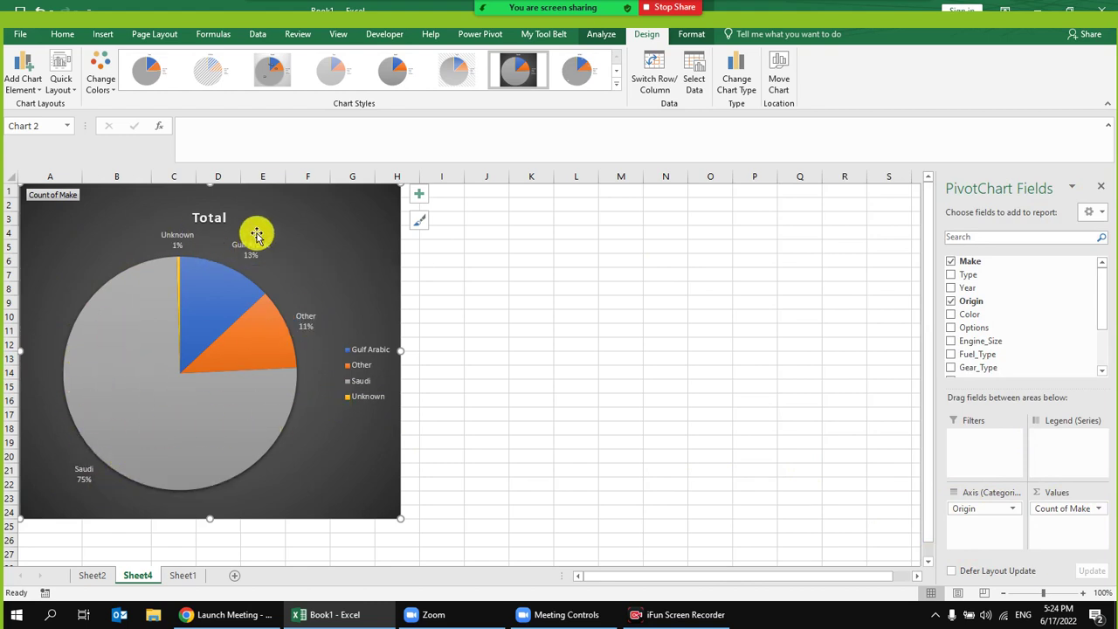
Step: Go to the car data on Sheet1, show the insert commands, and select cell A2 in the Make column
click(183, 576)
click(299, 289)
click(103, 33)
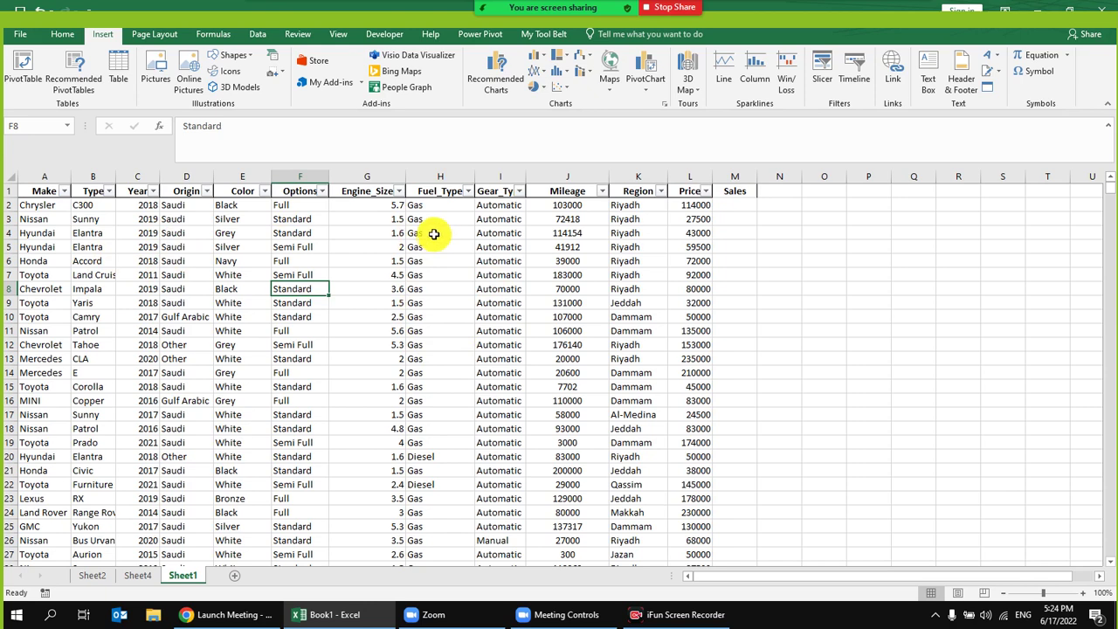
click(455, 207)
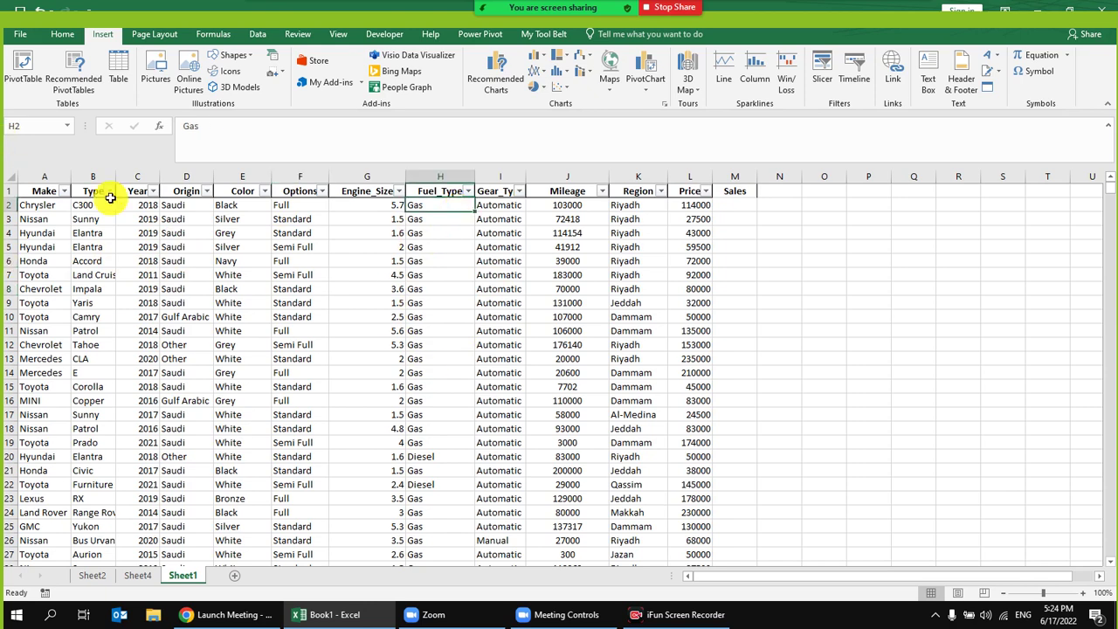
click(62, 207)
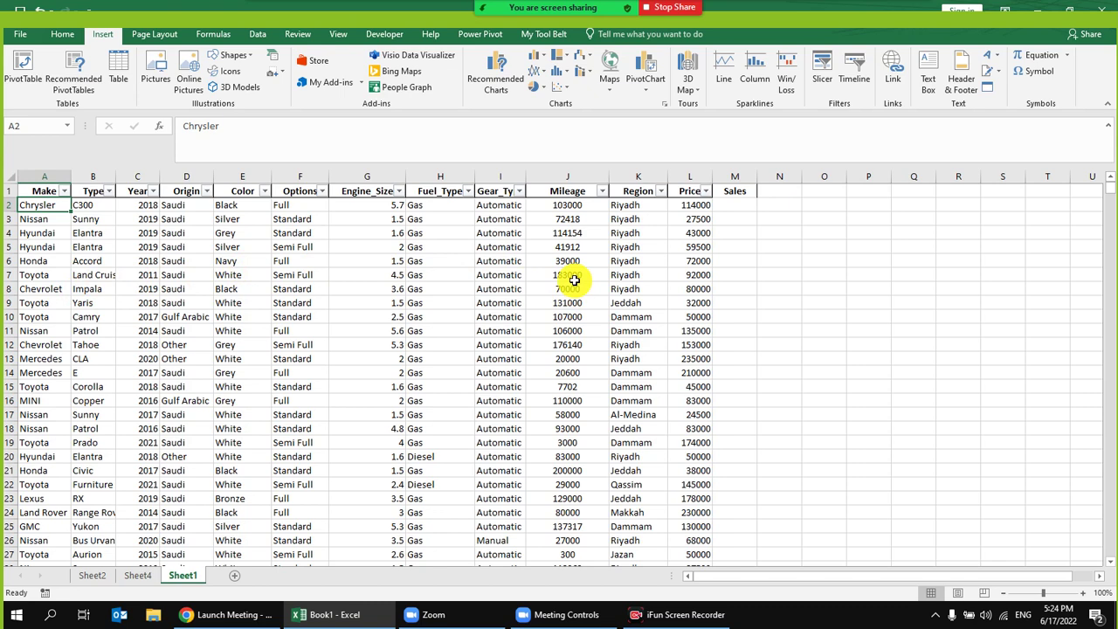
Step: Create a pivot table from the Sheet1 car data on the existing Sheet4, placed at cell I1 beside the pie chart
click(433, 233)
click(428, 274)
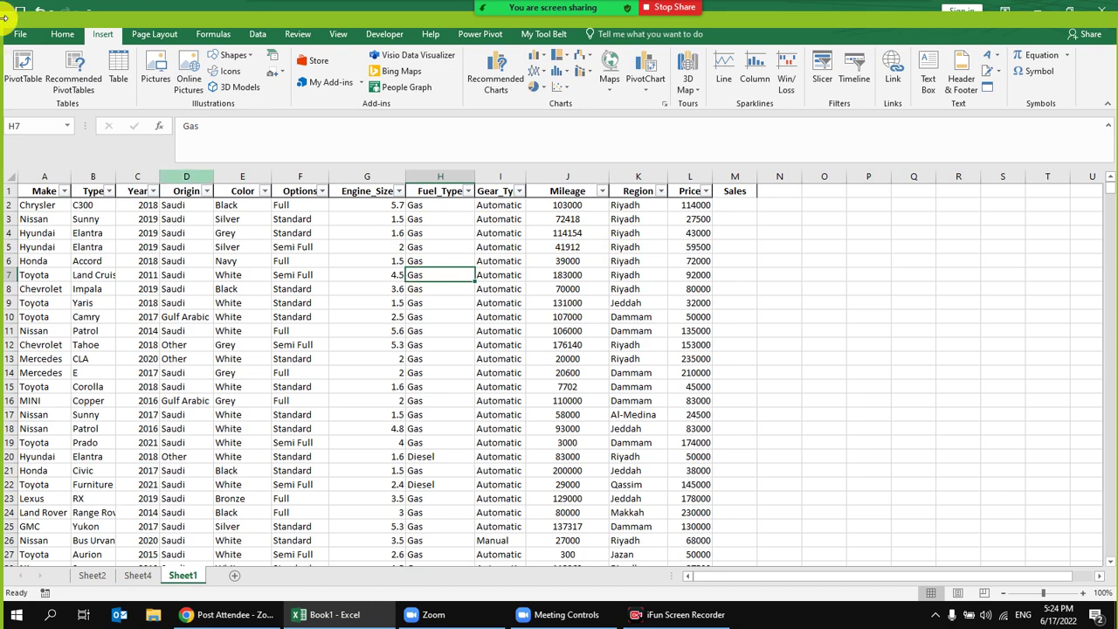
click(25, 66)
click(873, 458)
click(138, 575)
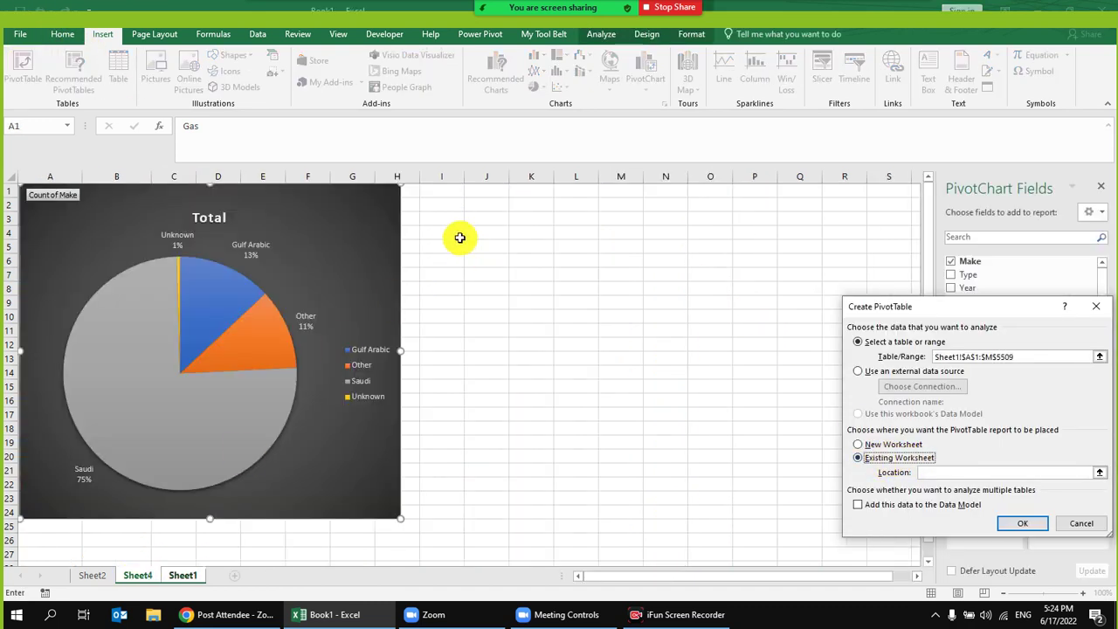
click(453, 192)
click(1022, 522)
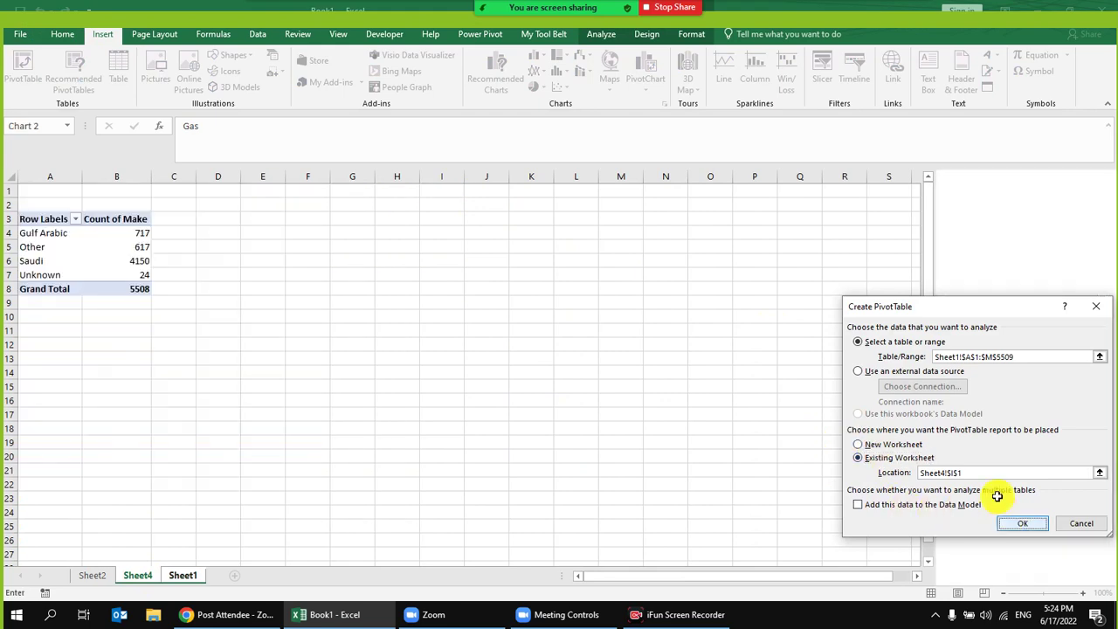
Step: Set the new pivot table to show Region in rows, Fuel_Type in columns and the count of Fuel_Type as values
scroll(1017, 306, down, 3)
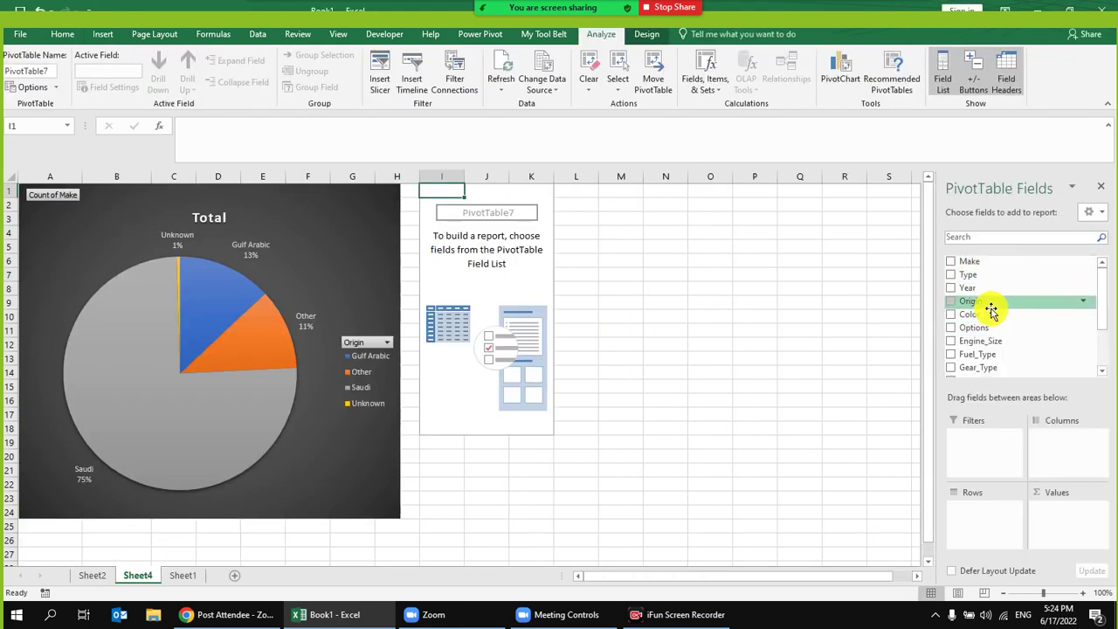
drag(979, 324, 970, 524)
scroll(1018, 319, up, 3)
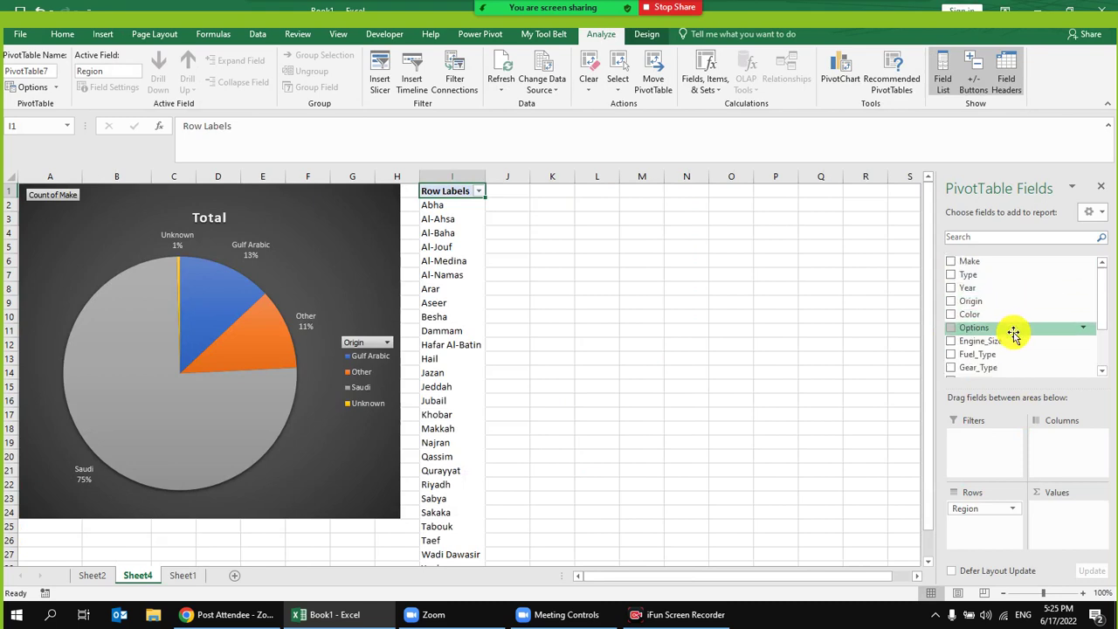
drag(1014, 354, 1057, 454)
drag(990, 354, 1049, 515)
scroll(659, 389, down, 3)
scroll(659, 390, up, 2)
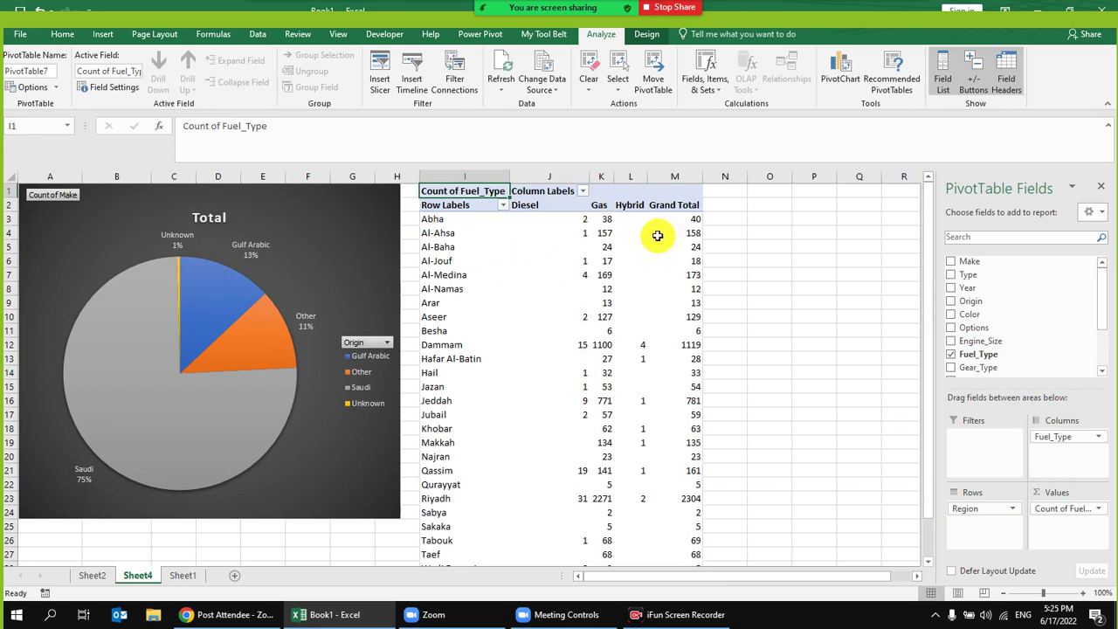
Step: Insert a 2-D clustered column chart from the region and fuel type pivot table, and place it directly beside the pie chart
click(534, 261)
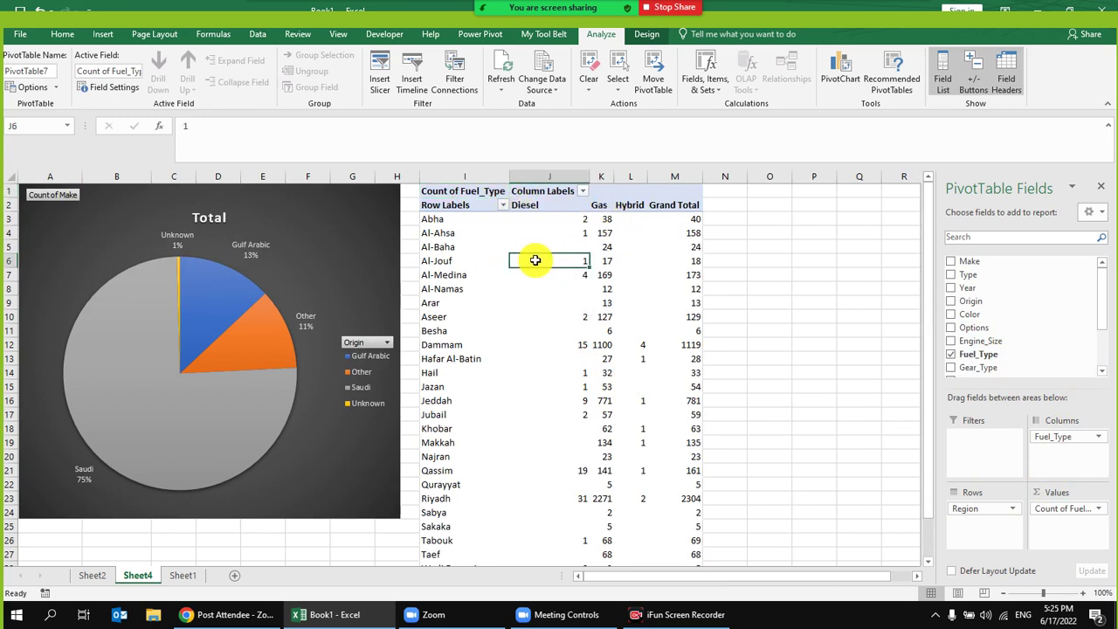
click(98, 35)
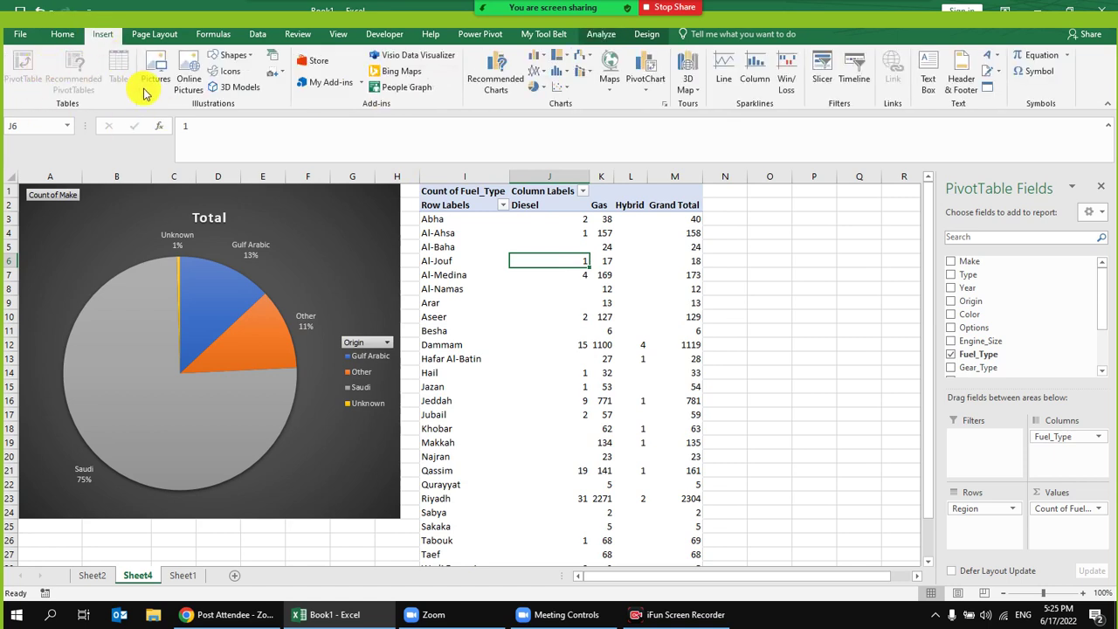
click(539, 58)
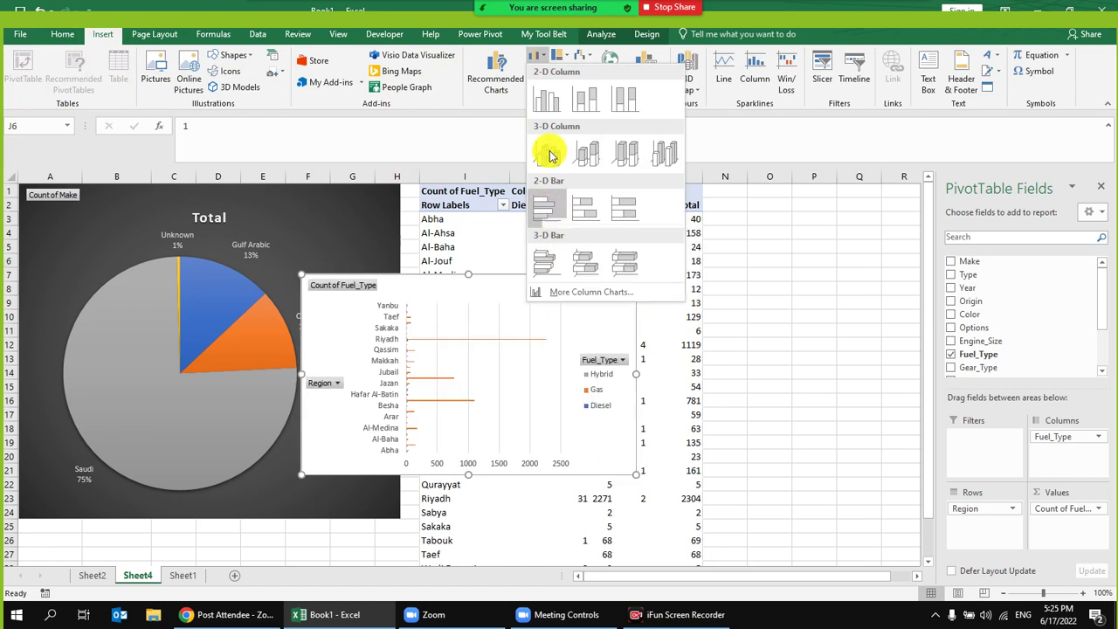
click(550, 99)
drag(535, 269, 637, 180)
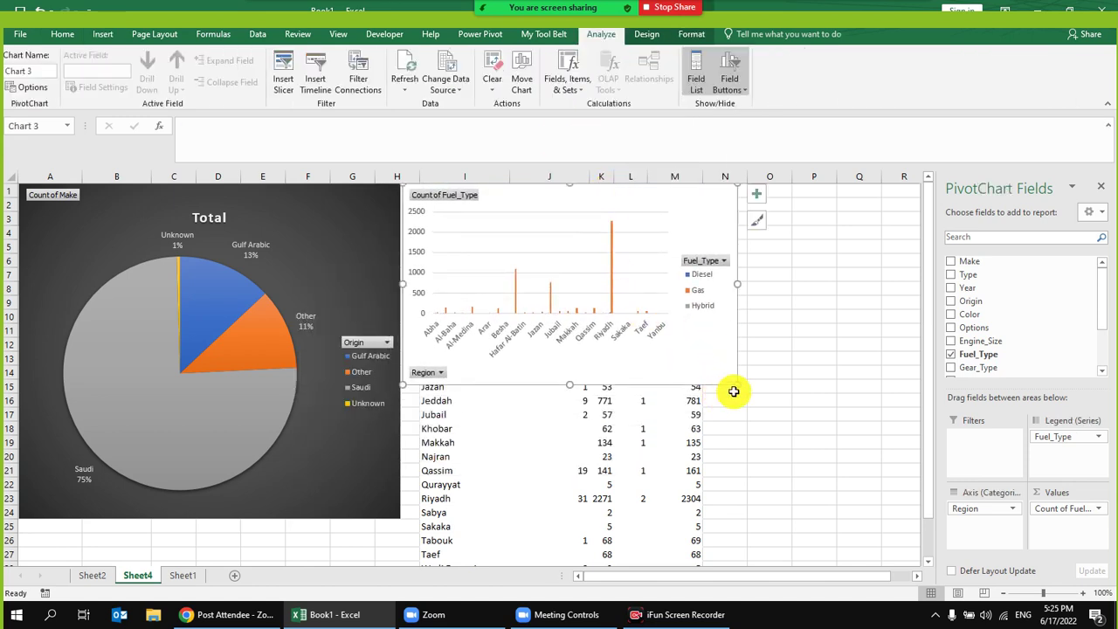
Step: Widen the column chart to about column U and extend its lower edge to about row 15, viewing the sheet at 80%
drag(737, 384, 966, 380)
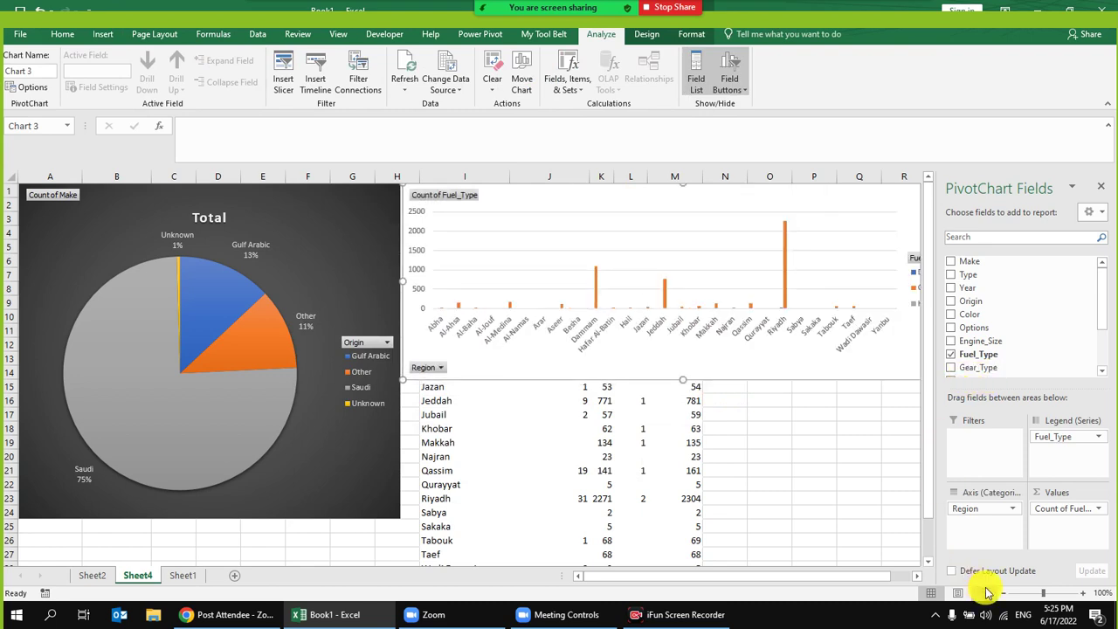
click(1003, 598)
click(1003, 598)
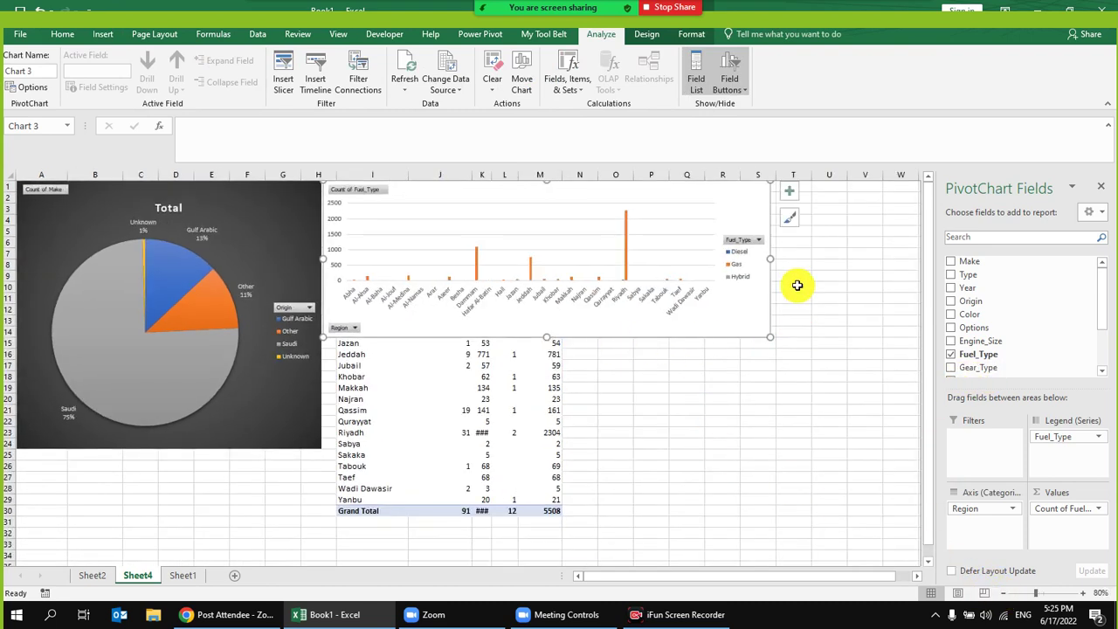
drag(772, 258, 829, 267)
drag(574, 337, 577, 354)
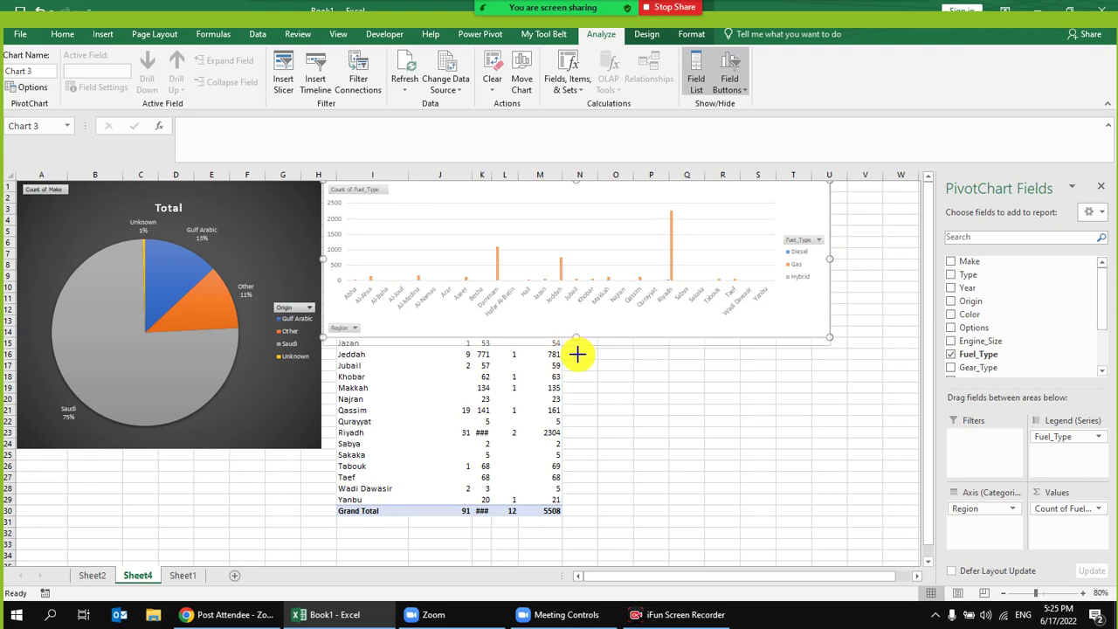
Step: Stretch the pie chart's lower edge down to about row 31 and reselect the column chart
click(261, 434)
drag(168, 448, 180, 527)
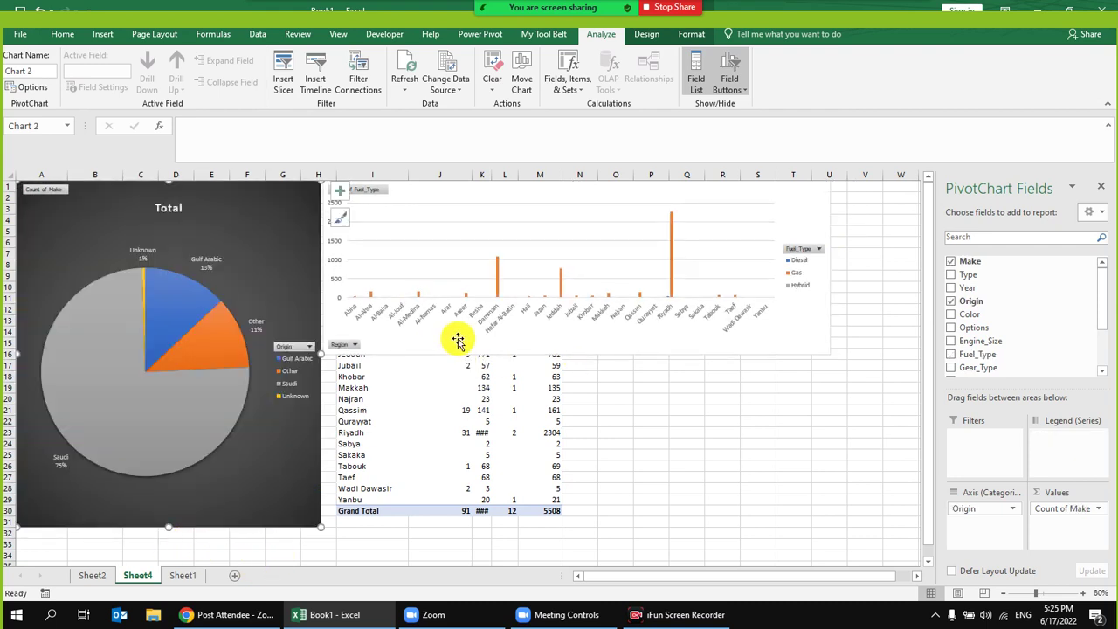
click(457, 339)
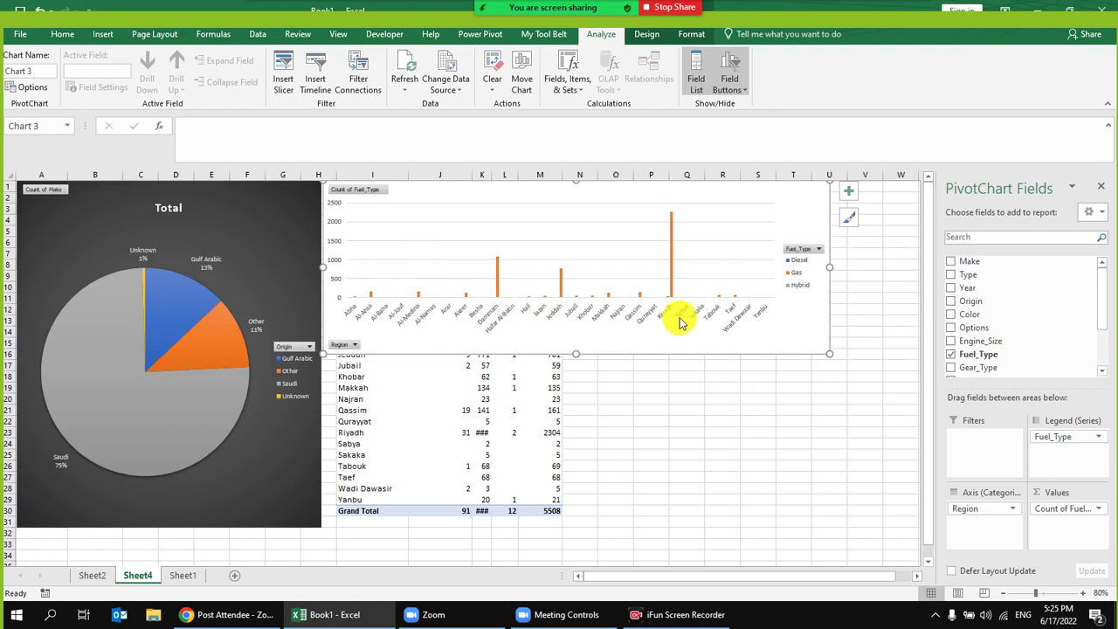
Step: Apply the second chart style, with data labels and vertical gridlines, to the column chart
click(672, 248)
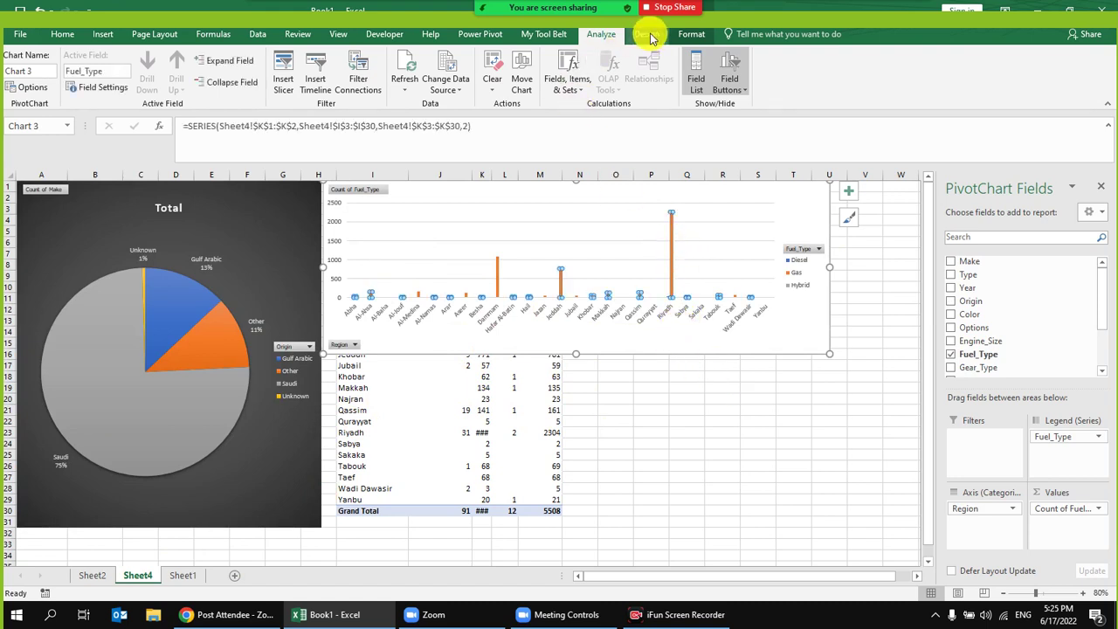
click(648, 35)
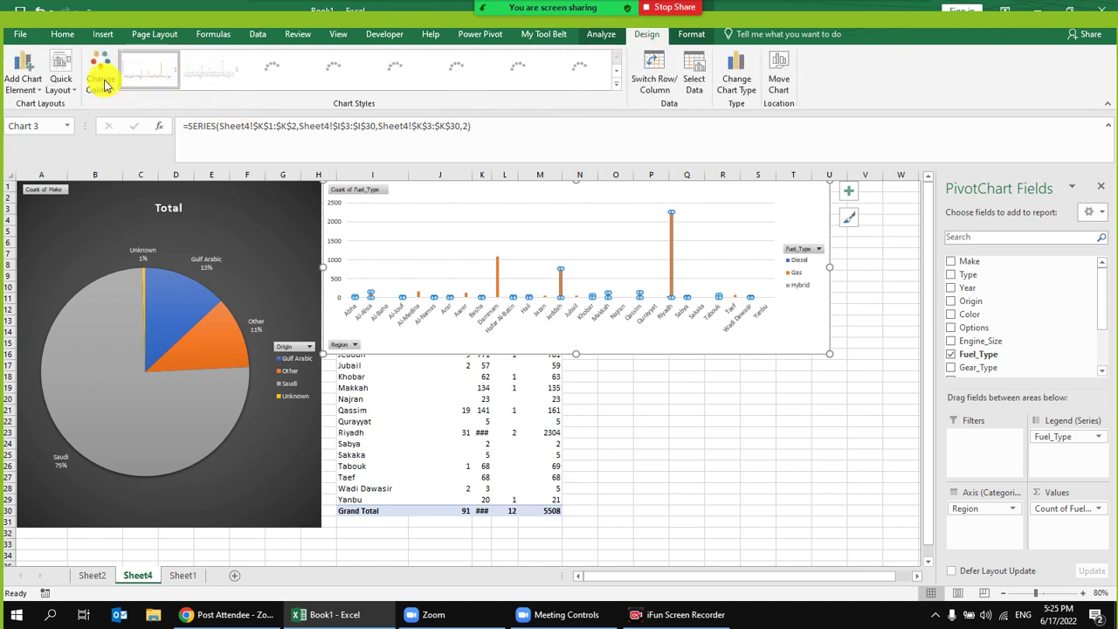
click(272, 72)
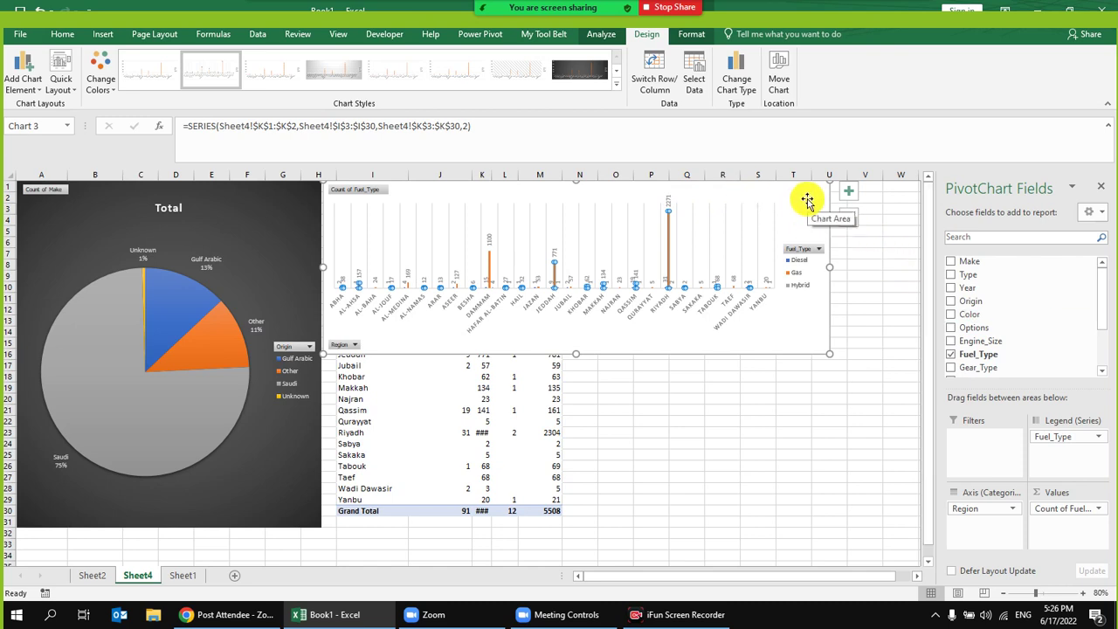
Step: Remove Fuel_Type from the column chart's legend and values, and use Make as the legend field
mouse_move(1064, 511)
mouse_down()
mouse_move(1048, 336)
mouse_move(1049, 511)
mouse_up()
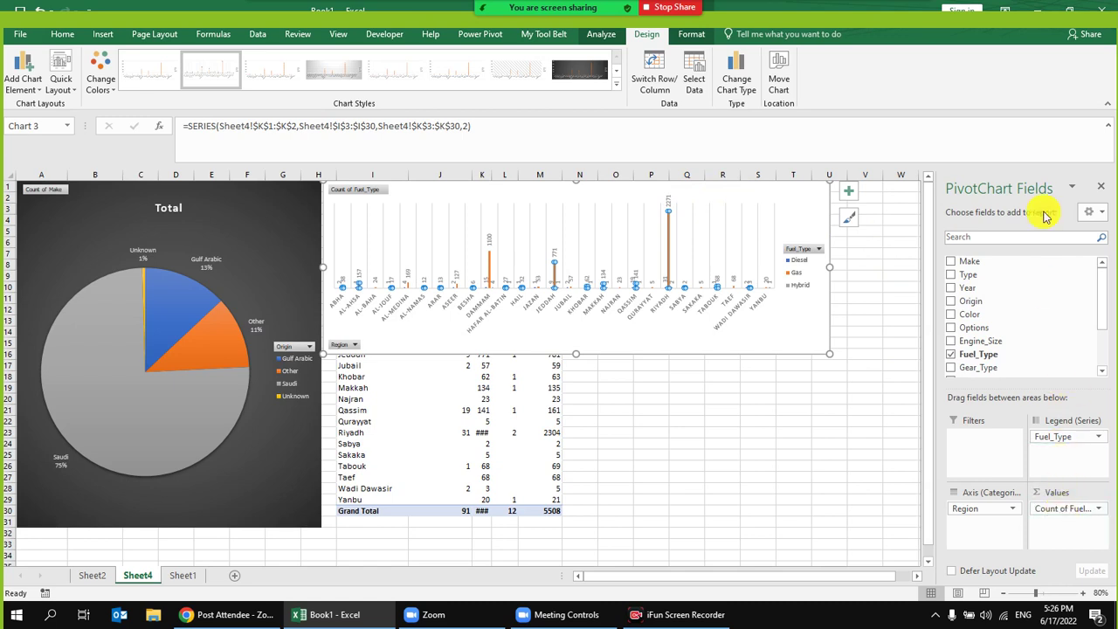
drag(1067, 436, 1063, 319)
drag(1079, 509, 1023, 324)
drag(998, 266, 1053, 441)
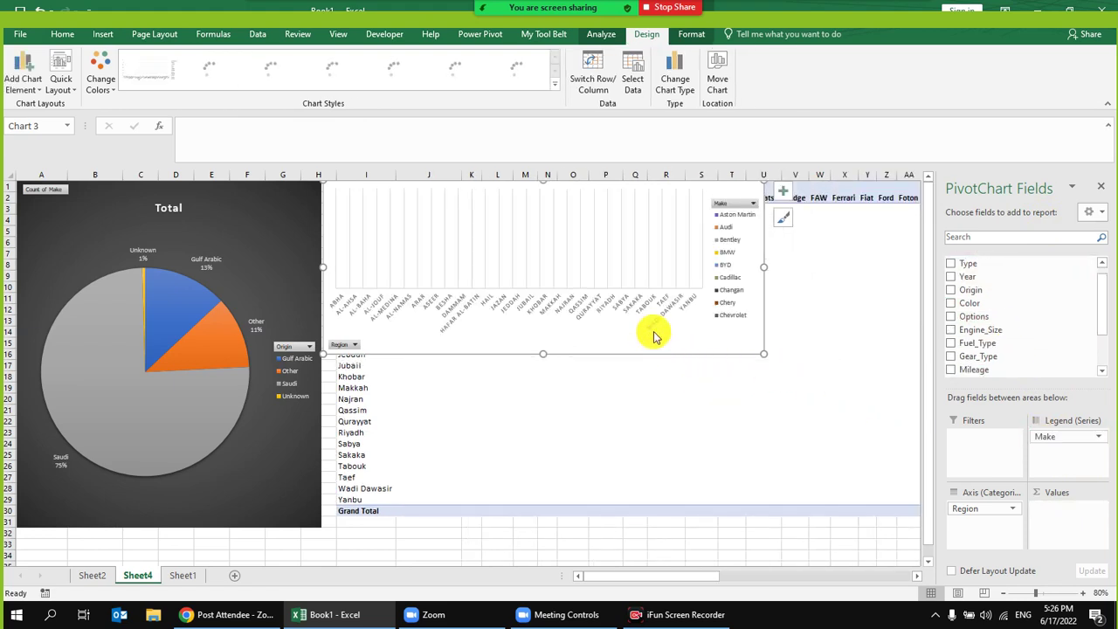
Step: Add Sales to the column chart's values and summarize it by Sum
scroll(1014, 327, down, 2)
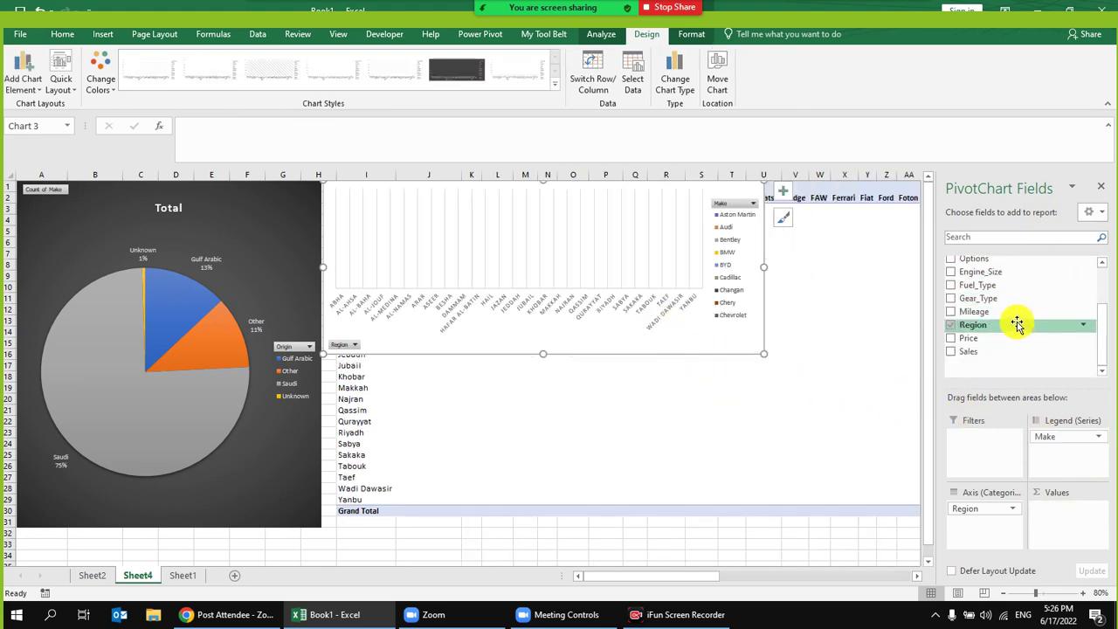
click(1097, 512)
click(1043, 493)
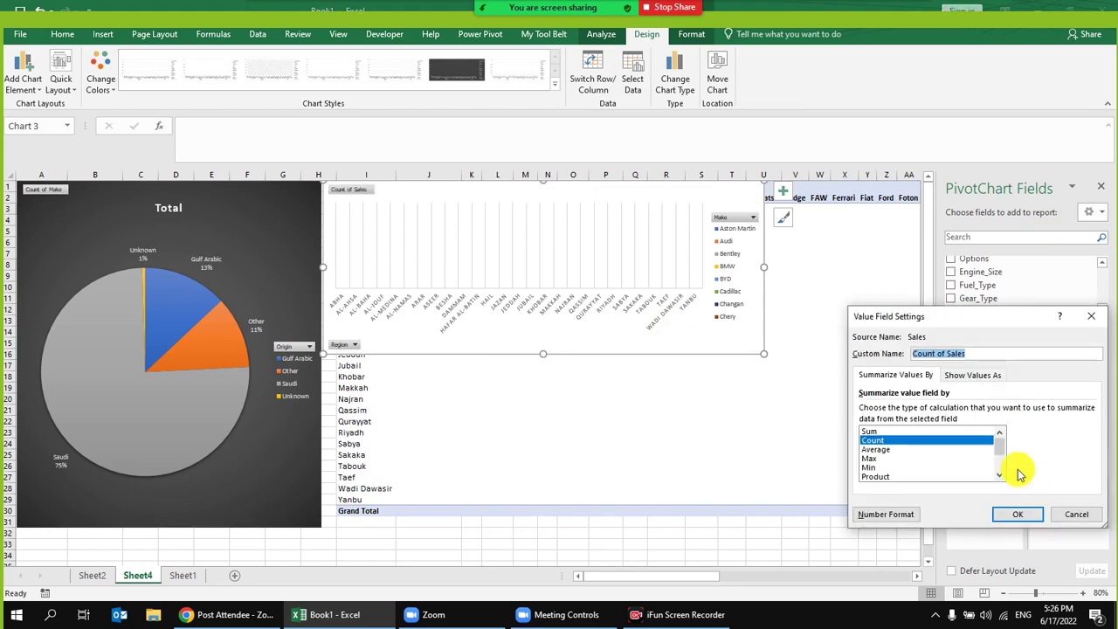
double_click(878, 436)
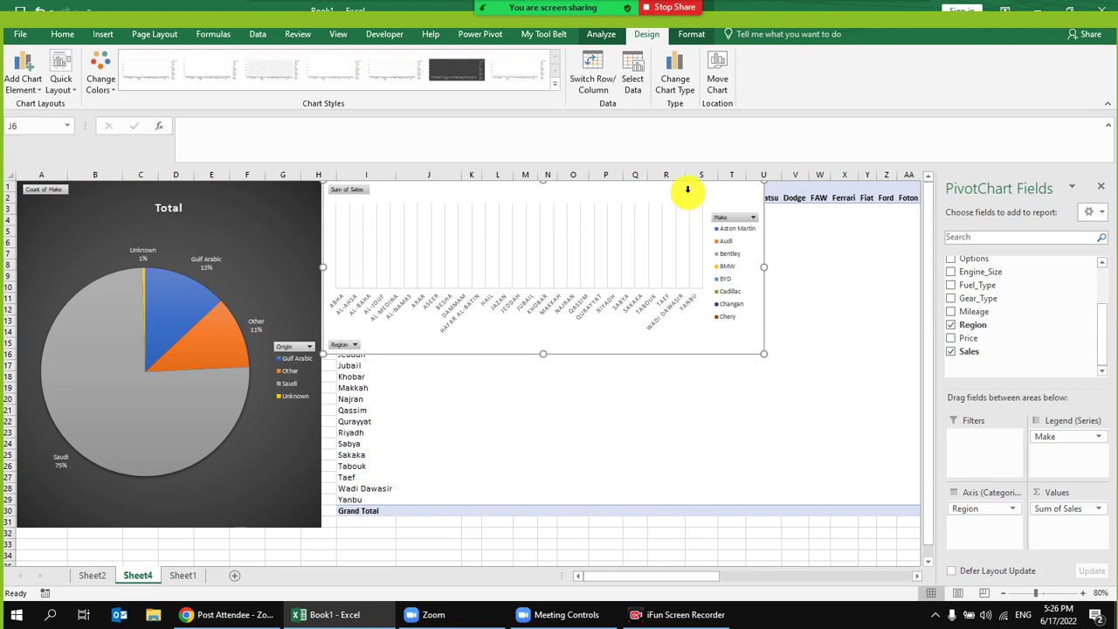
Step: Delete the column chart and all sheet columns from I onward that hold its pivot table
key(Delete)
drag(367, 175, 595, 171)
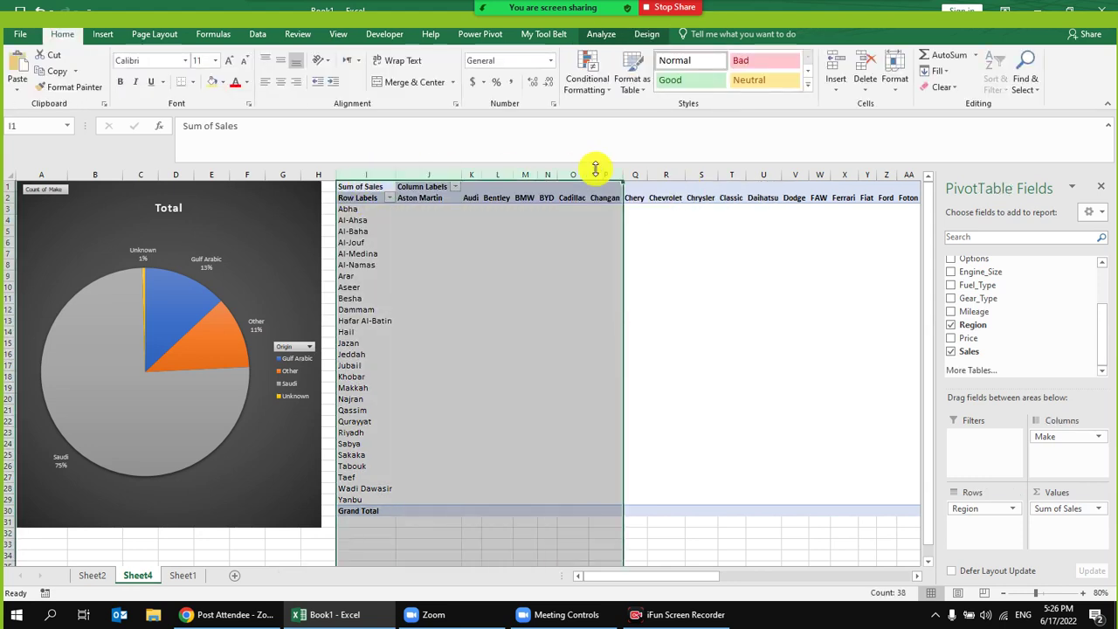
key(ctrl+a)
right_click(464, 265)
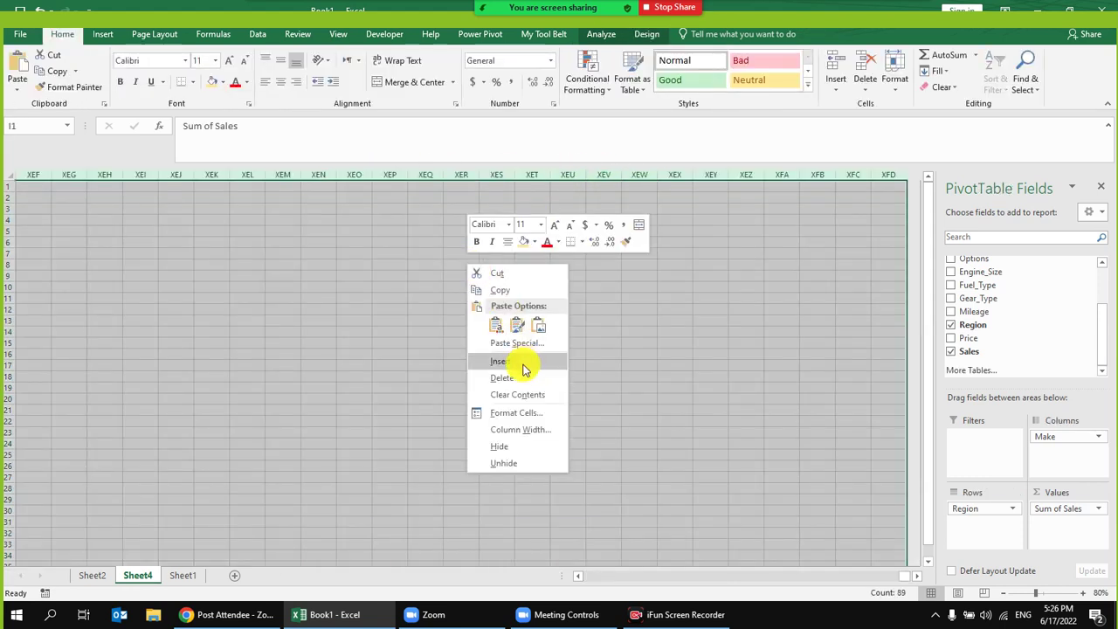
click(519, 359)
key(ctrl+z)
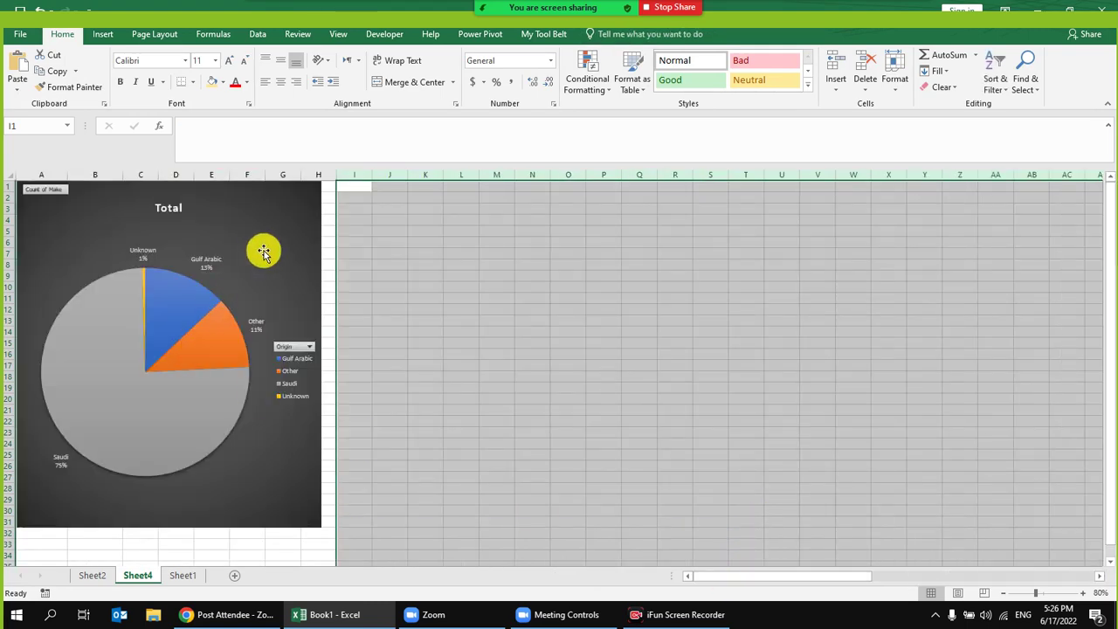
Step: Rename the pie chart's title as "Count Of cars per region" and close the title formatting pane
click(188, 225)
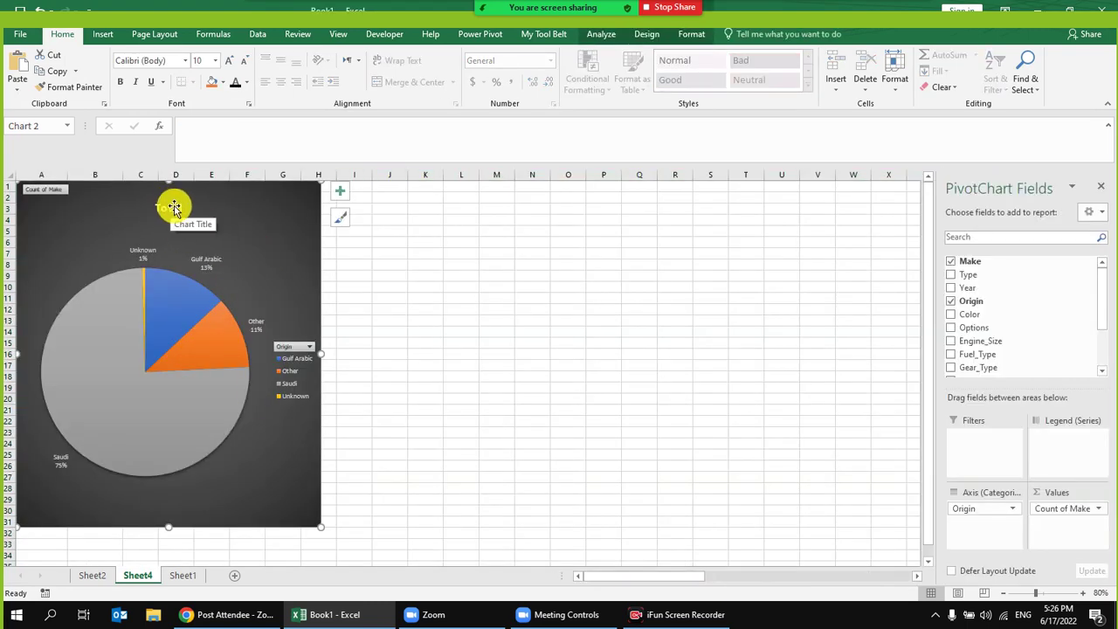
double_click(175, 208)
double_click(174, 208)
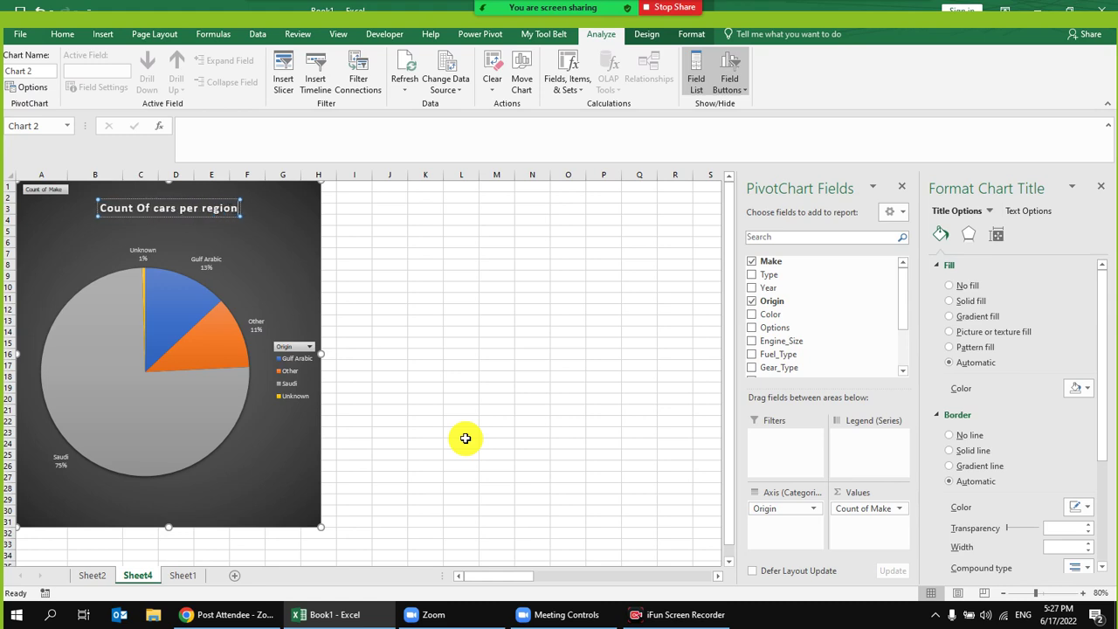
click(264, 226)
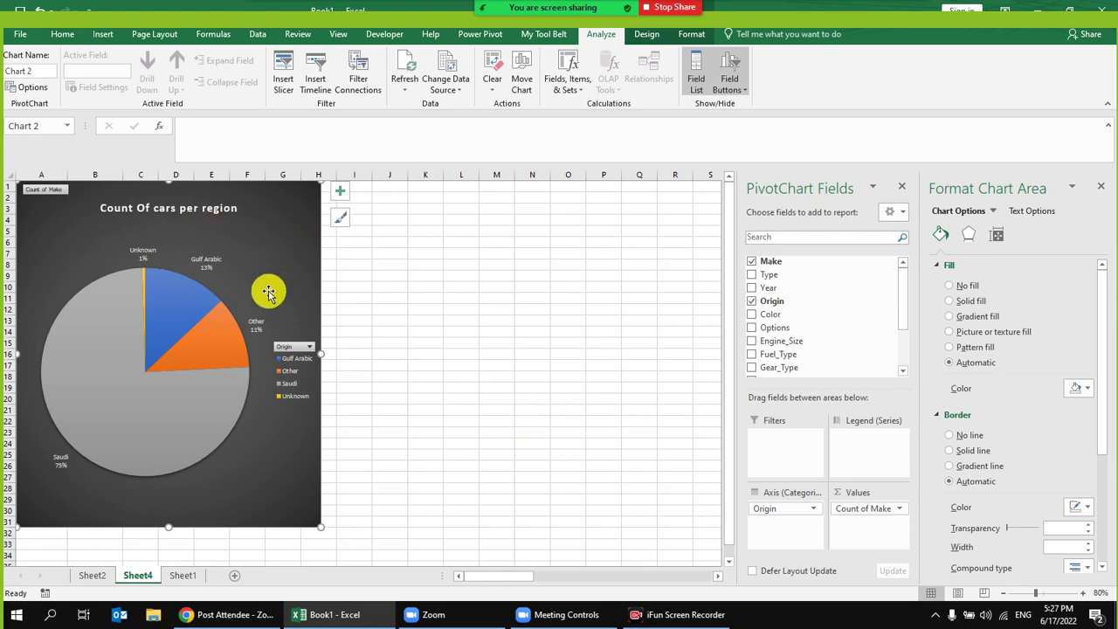
click(1102, 187)
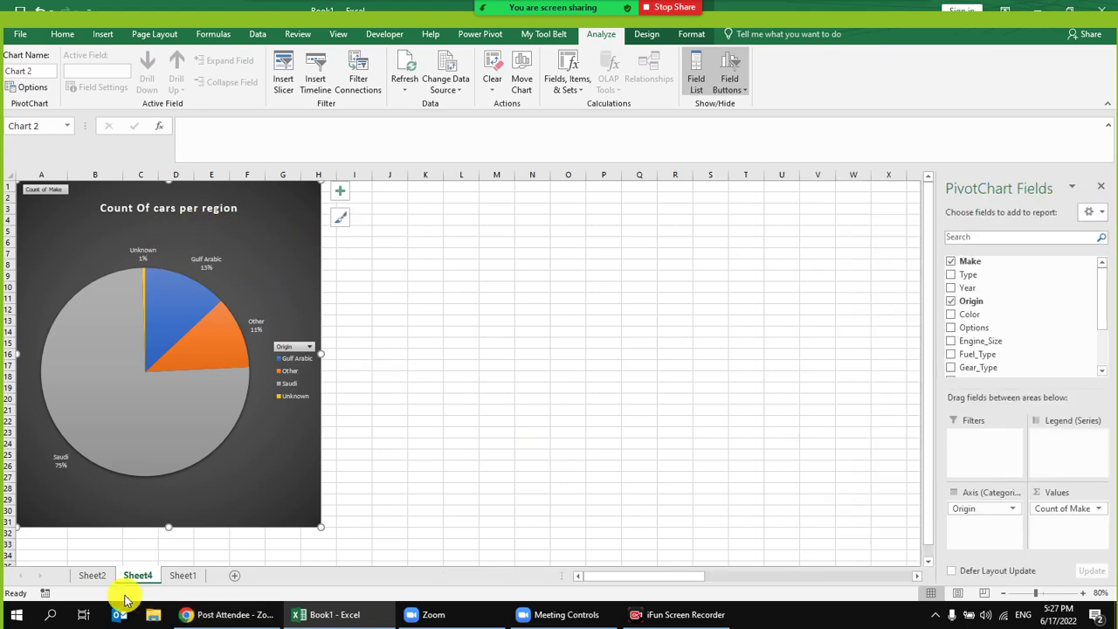
Step: View the dashboard on Sheet2, return to the car data on Sheet1 and show the insert commands
click(91, 575)
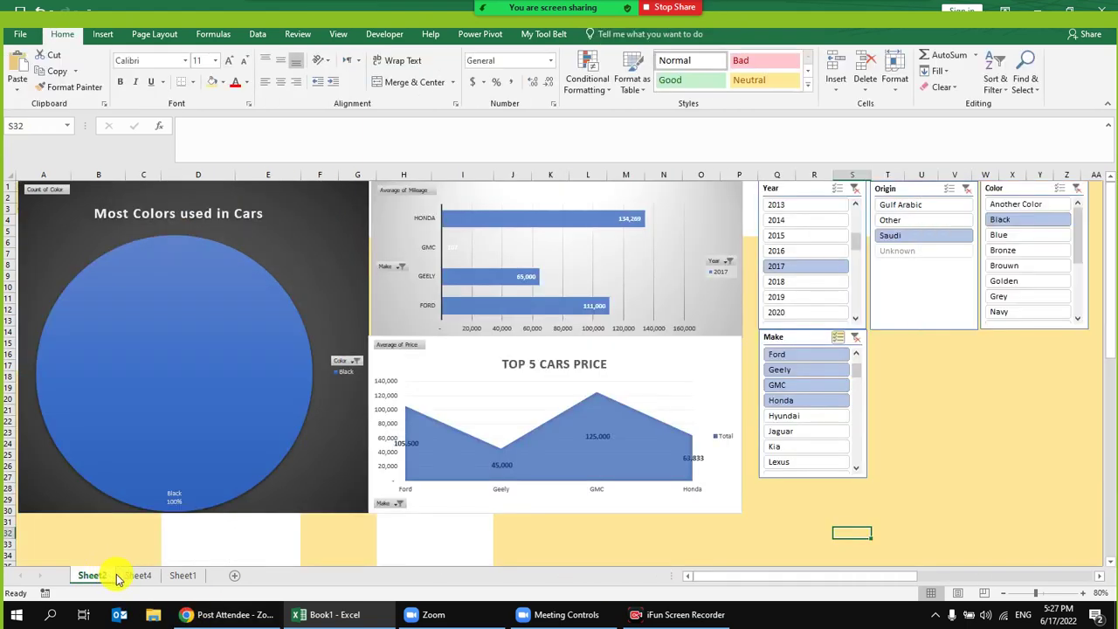
click(182, 576)
click(102, 35)
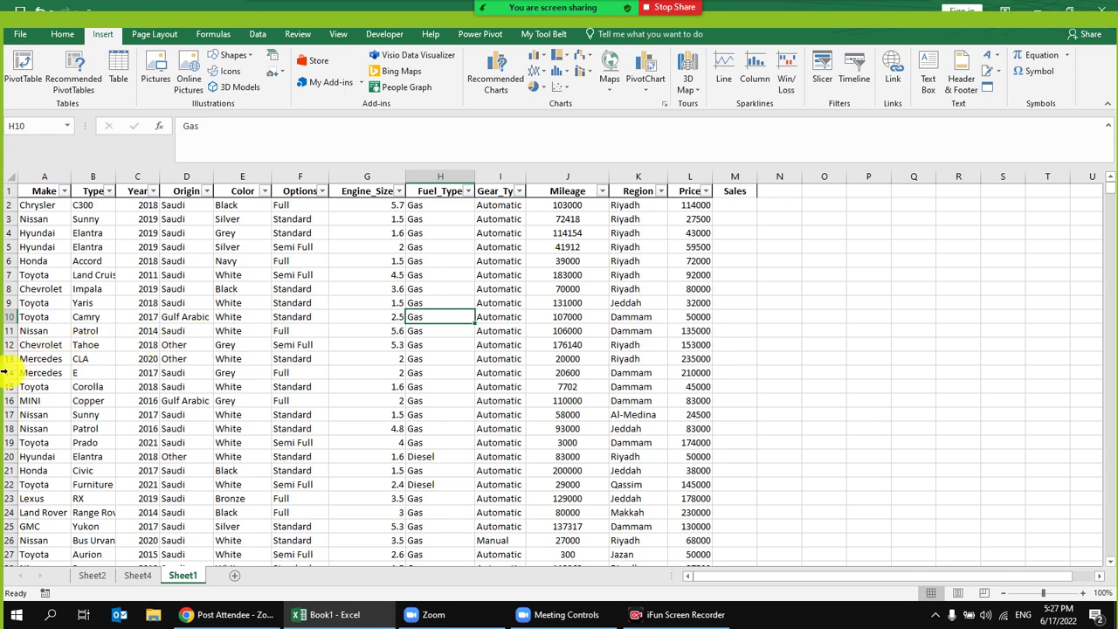
Step: Delete all rows of the Sheet1 car data from row 31 to the end of the sheet
scroll(4, 372, down, 4)
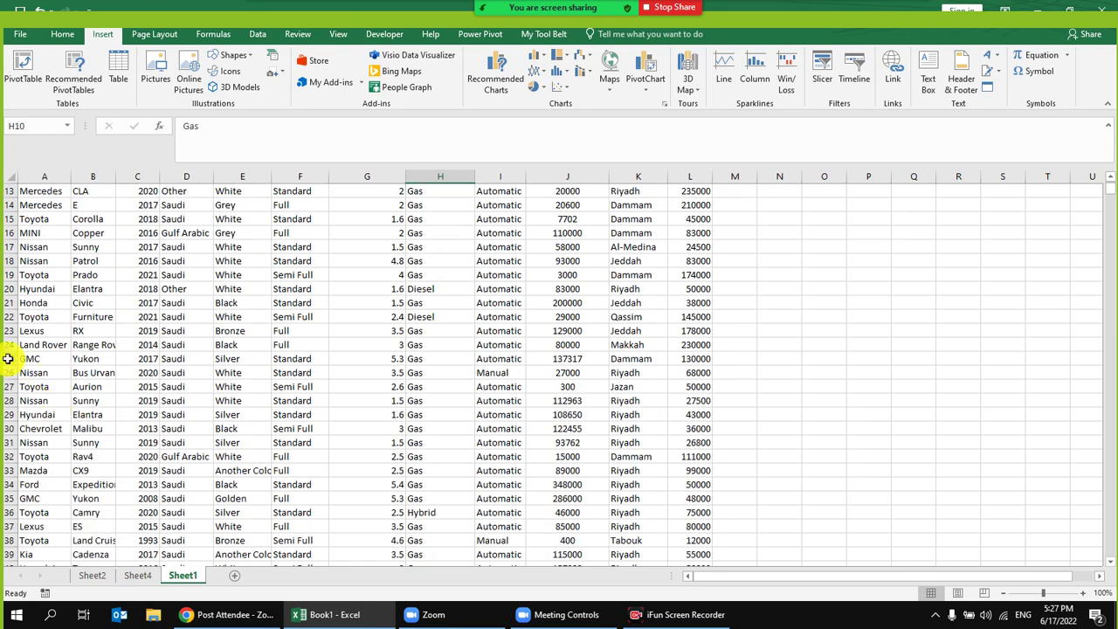
click(7, 358)
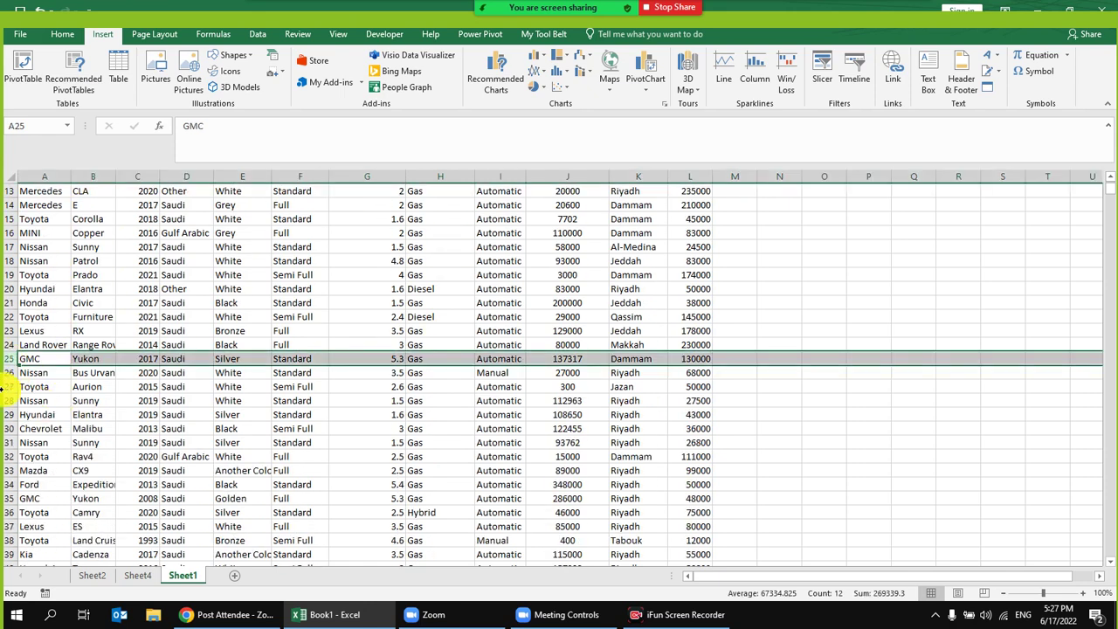
click(6, 442)
key(ctrl+shift+Down)
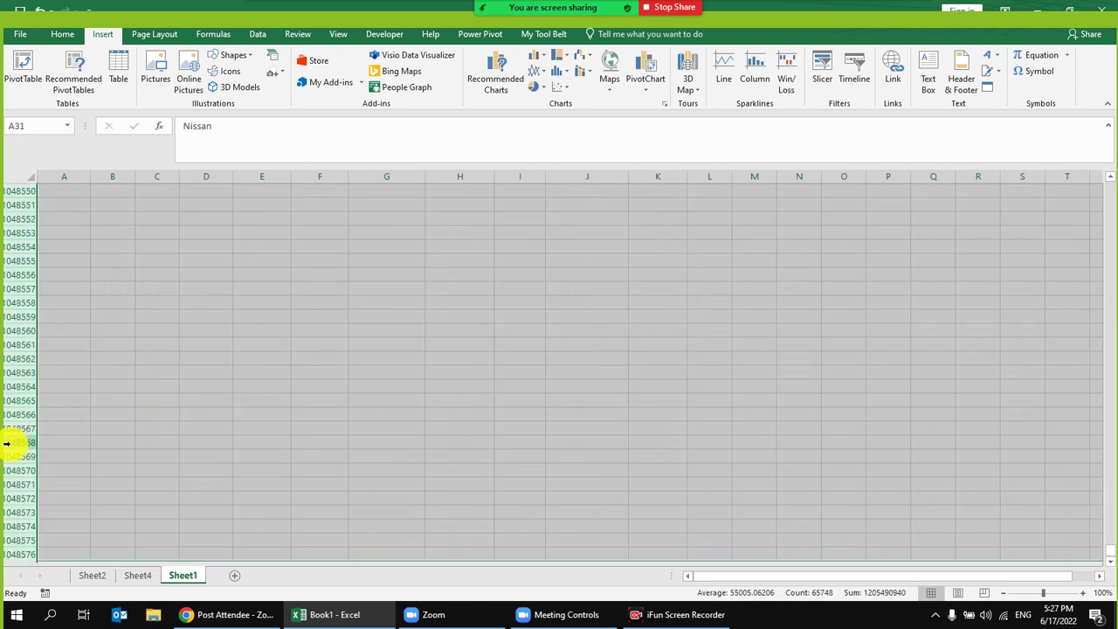
right_click(6, 443)
click(50, 333)
scroll(158, 323, up, 5)
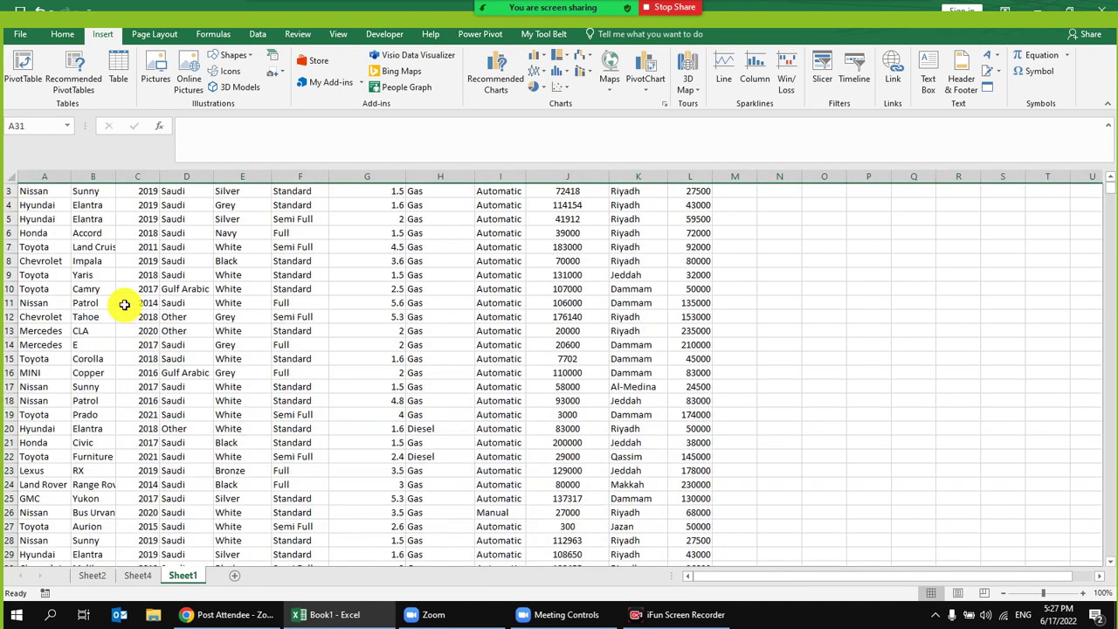
scroll(125, 304, up, 1)
Step: Refresh the pie chart on Sheet4 from the shortened car data
click(208, 293)
click(137, 575)
click(240, 240)
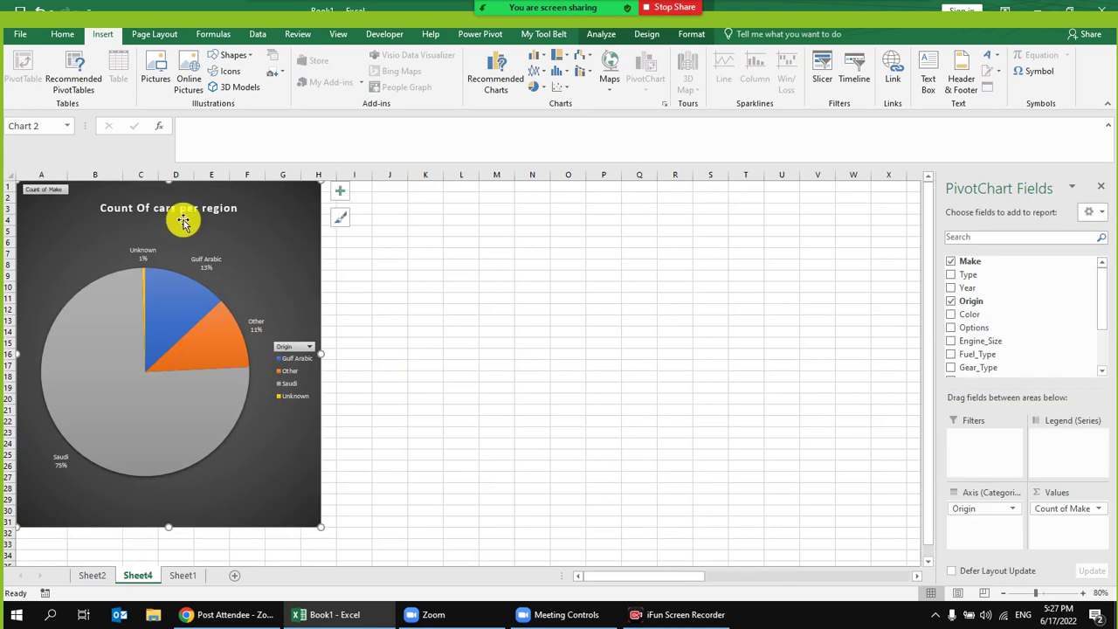
click(642, 37)
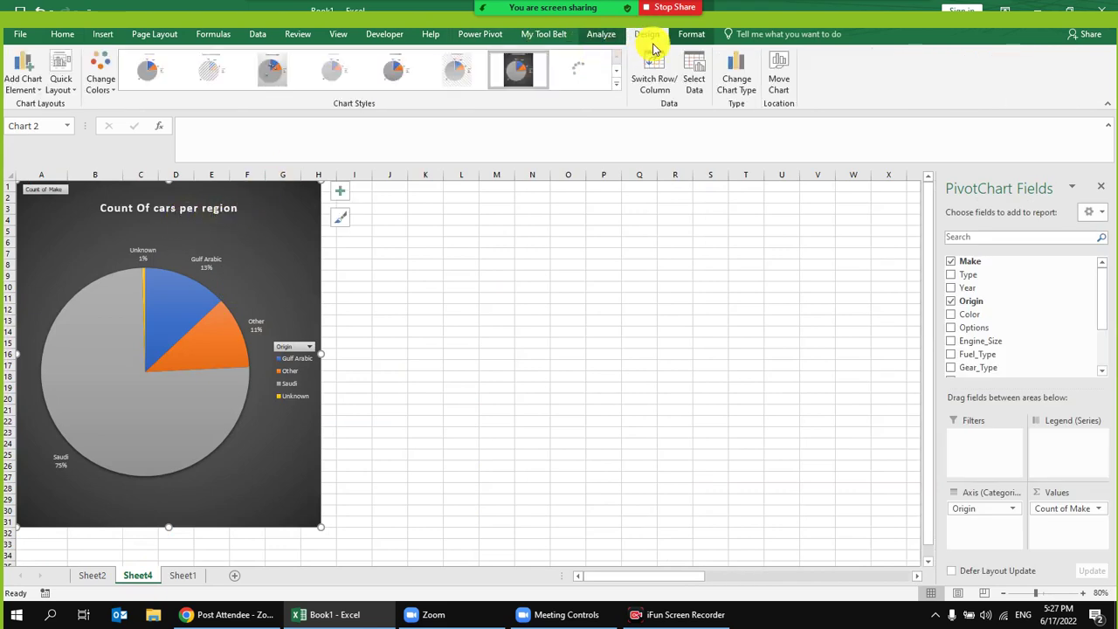
click(600, 37)
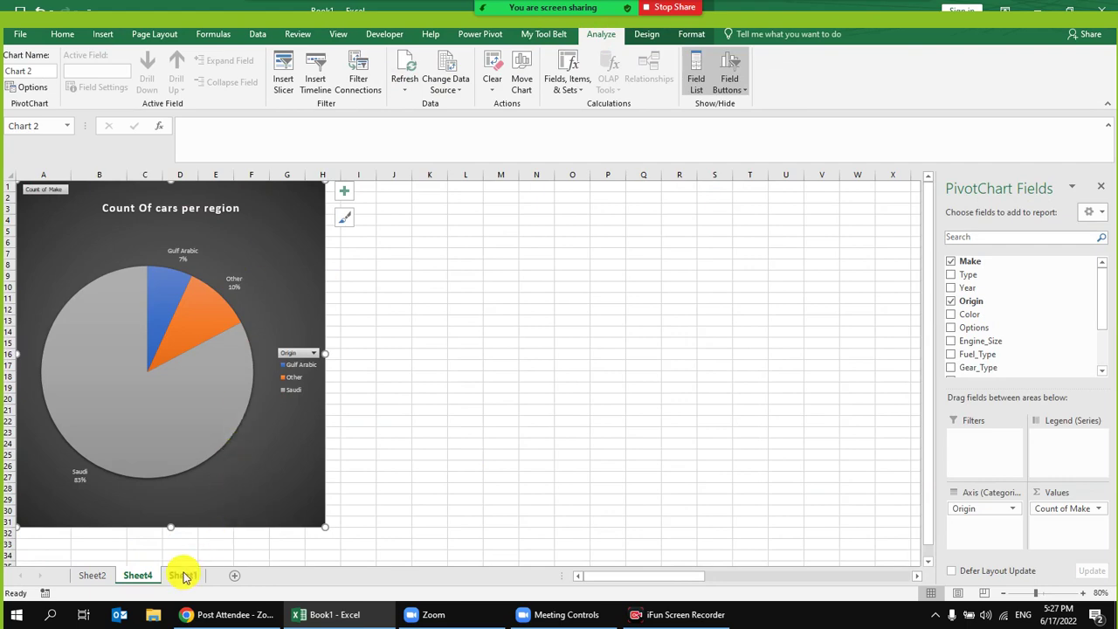
Step: Create a PivotTable from the Sheet1 car data, range A1:M30, on the existing Sheet4 at cell I1
click(183, 575)
click(360, 247)
scroll(428, 325, down, 6)
scroll(399, 337, up, 6)
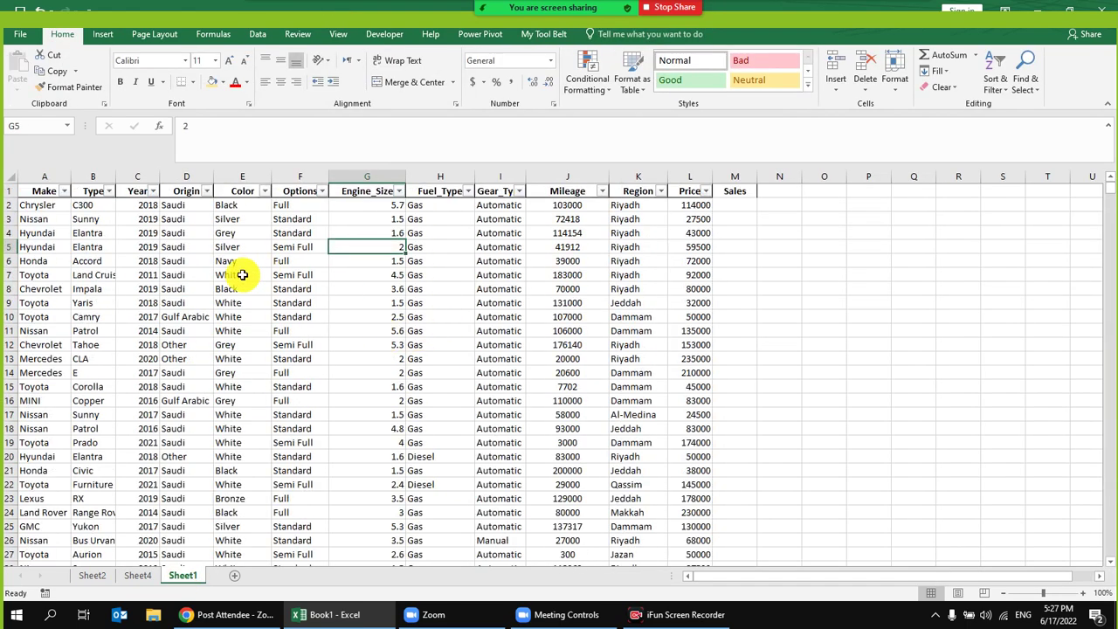
click(242, 274)
click(103, 34)
click(22, 70)
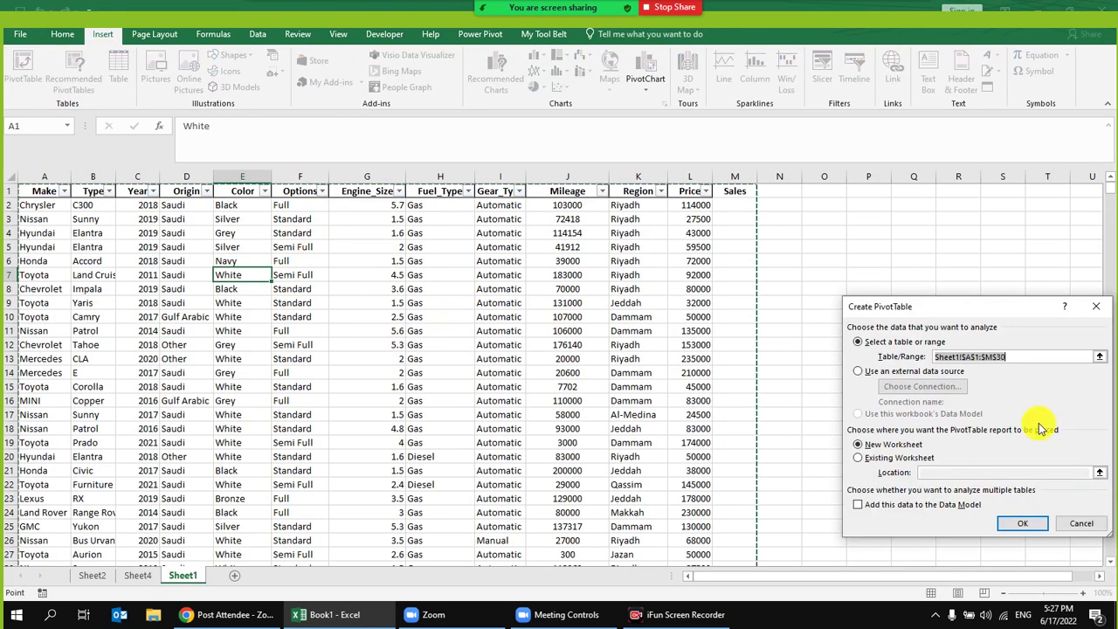
click(863, 458)
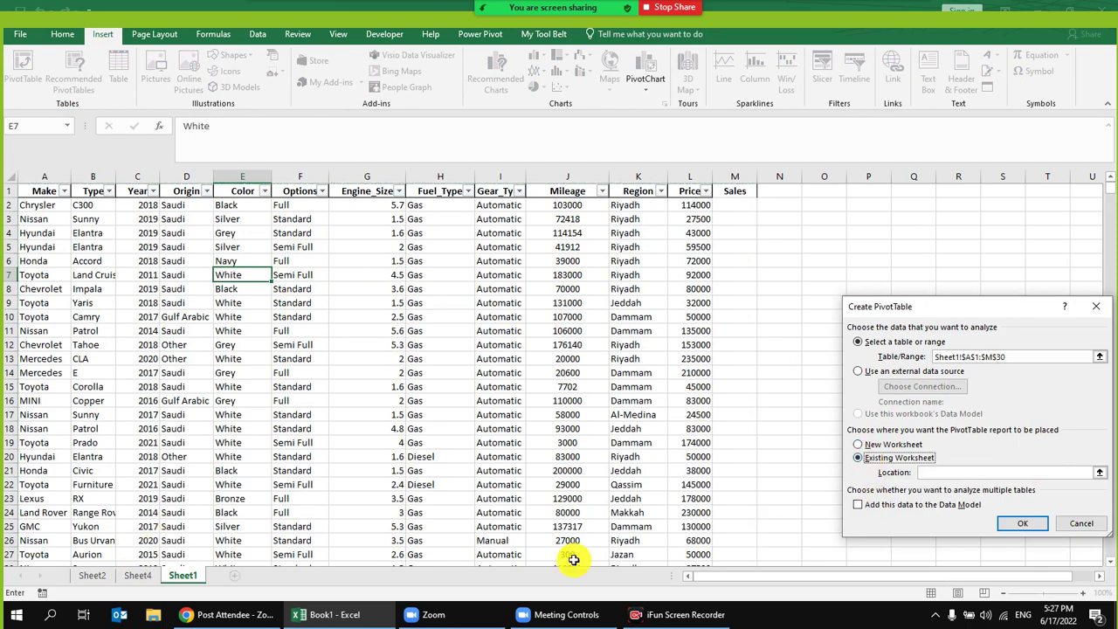
click(142, 575)
click(358, 186)
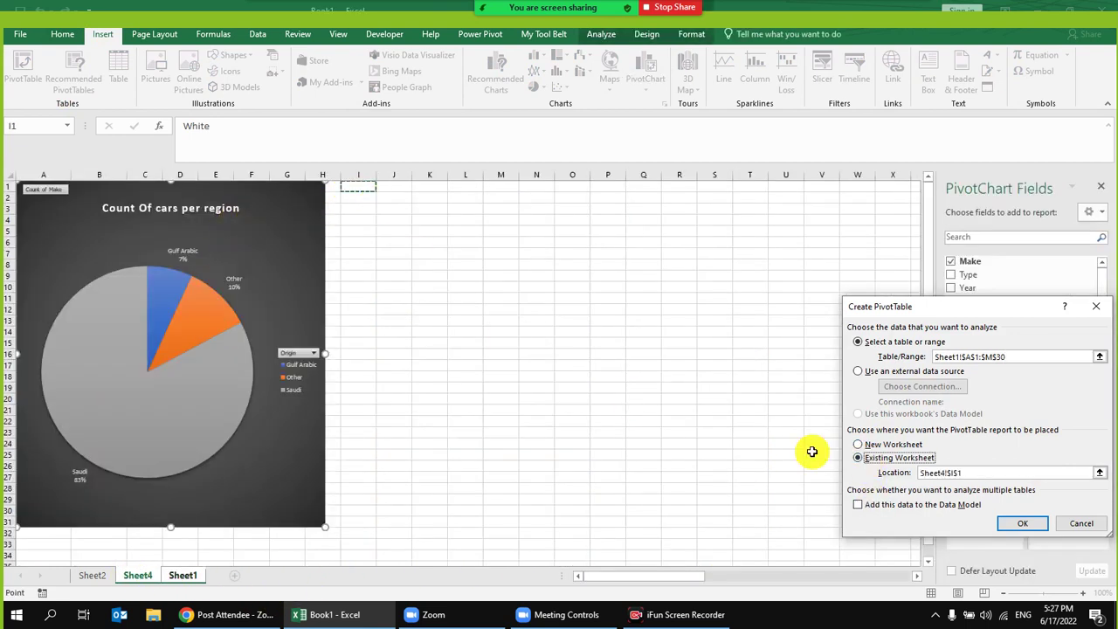
click(1038, 525)
Step: Lay out the new PivotTable with Region as rows, Fuel_Type as columns and the count of Fuel_Type as values
scroll(1011, 357, down, 2)
drag(987, 325, 983, 520)
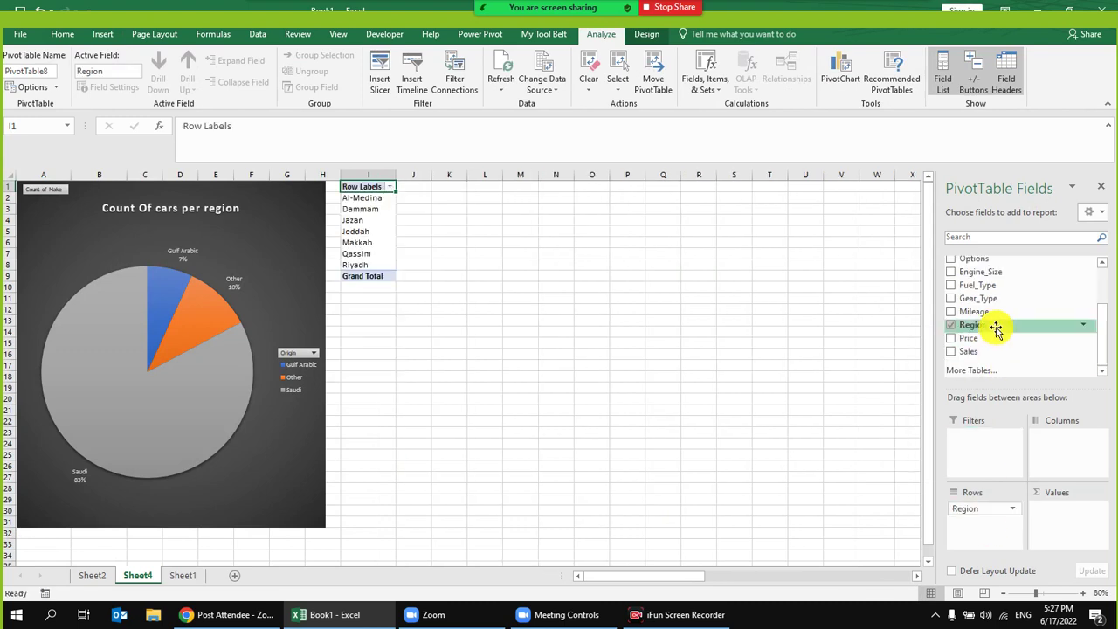
scroll(1013, 315, up, 2)
drag(1004, 354, 1011, 395)
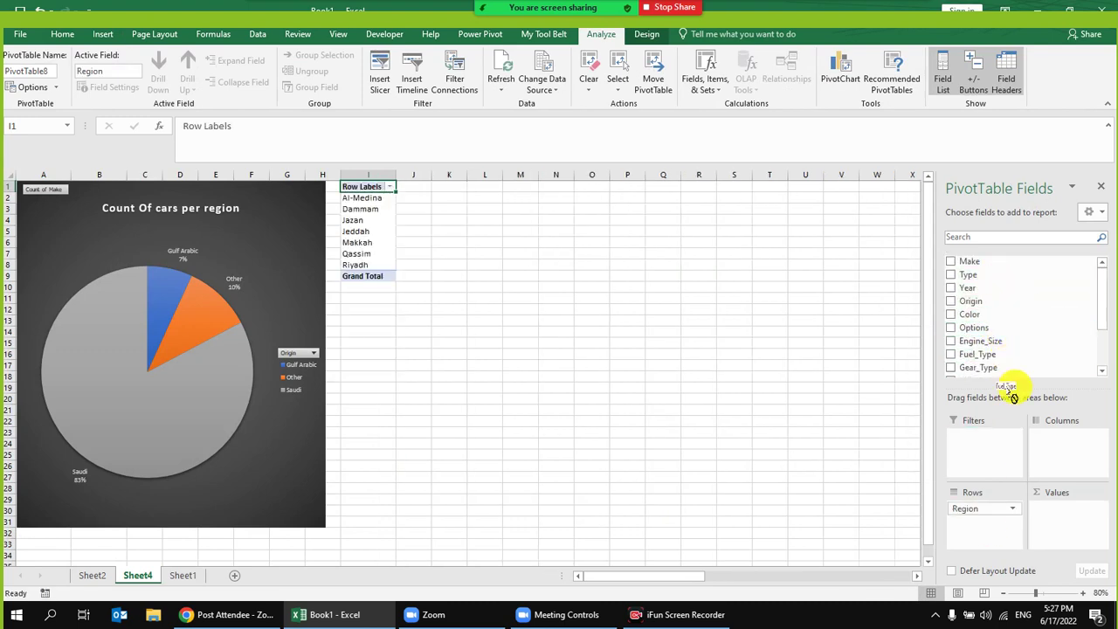
drag(1053, 519, 1052, 520)
drag(987, 353, 1058, 439)
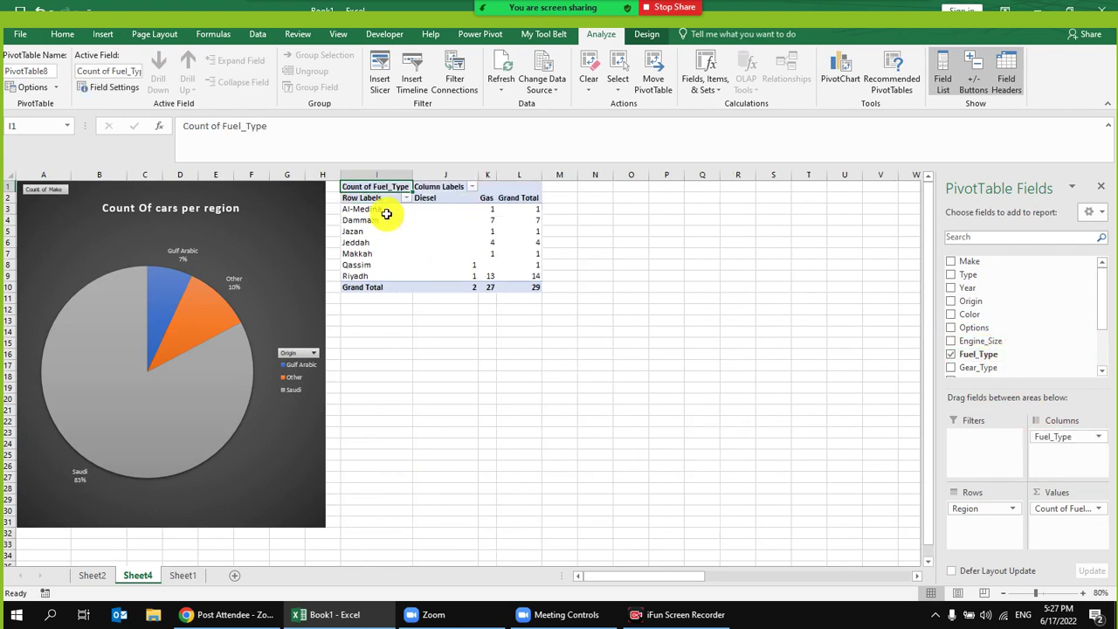
Step: Insert a clustered column chart from the region and fuel type PivotTable
click(337, 206)
click(441, 221)
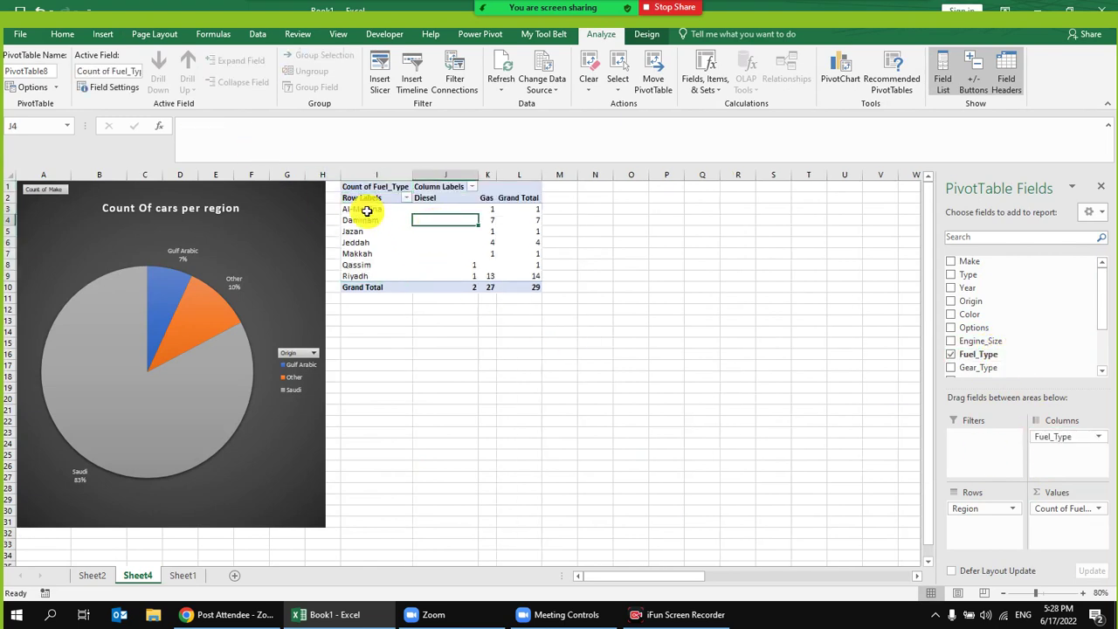
click(102, 36)
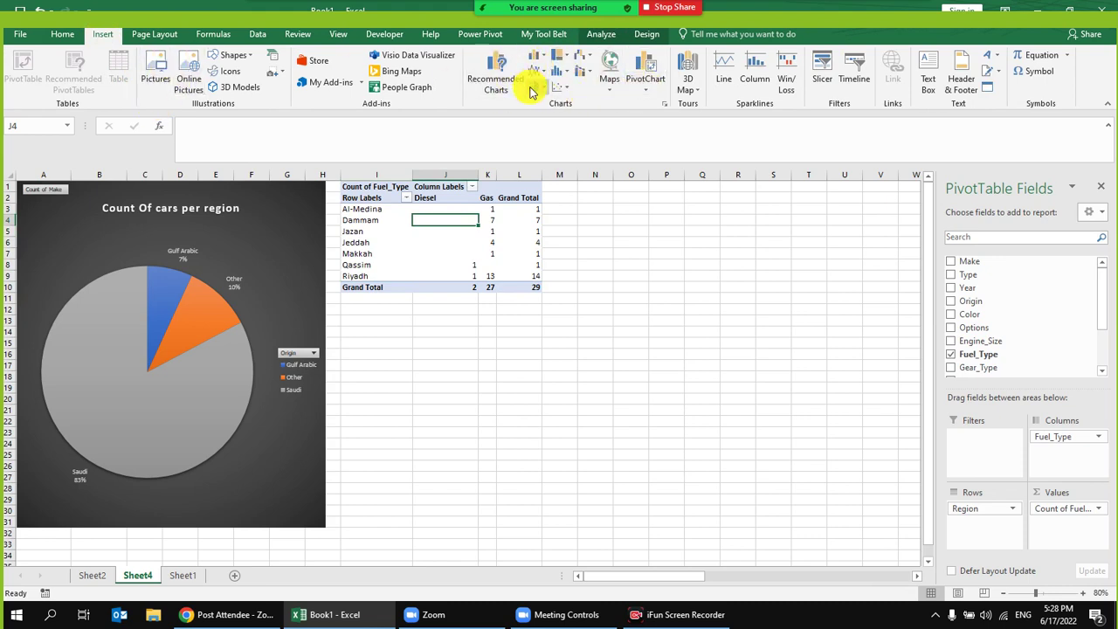
click(536, 55)
click(543, 83)
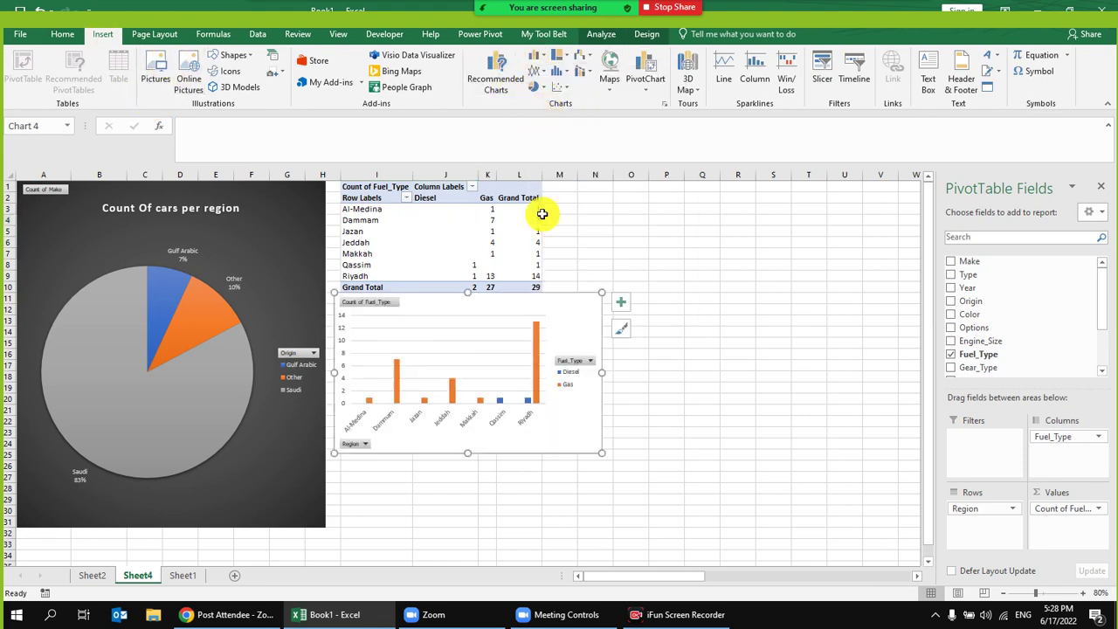
Step: Place the column chart beside the pie chart over its PivotTable and enlarge it to reach column V and row 17
drag(603, 373, 809, 373)
drag(693, 309, 690, 194)
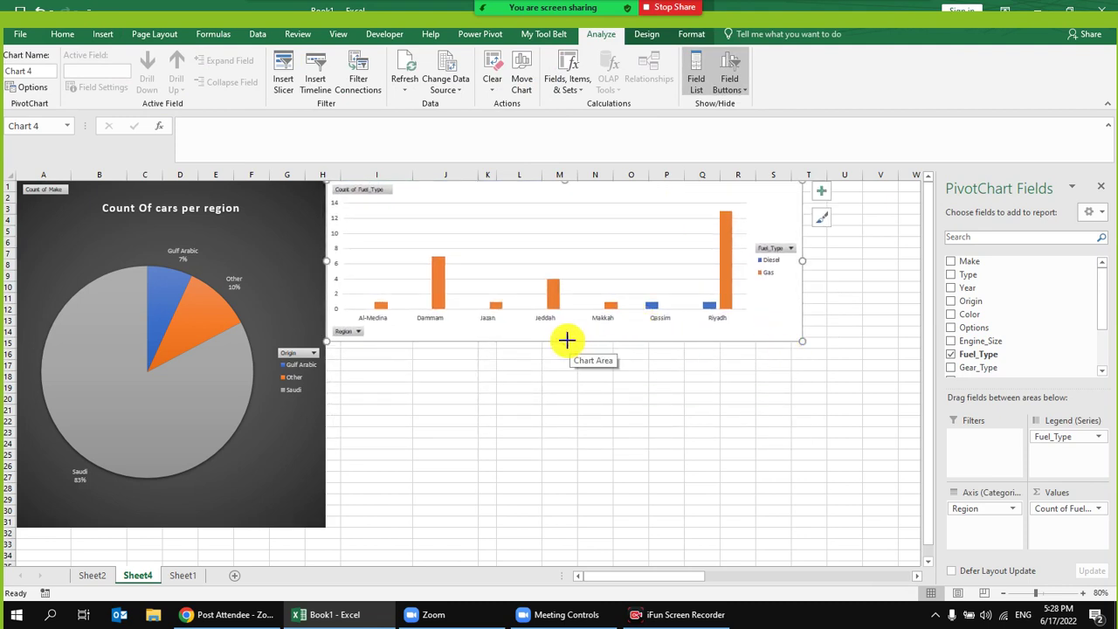
drag(566, 340, 566, 369)
drag(801, 276, 890, 275)
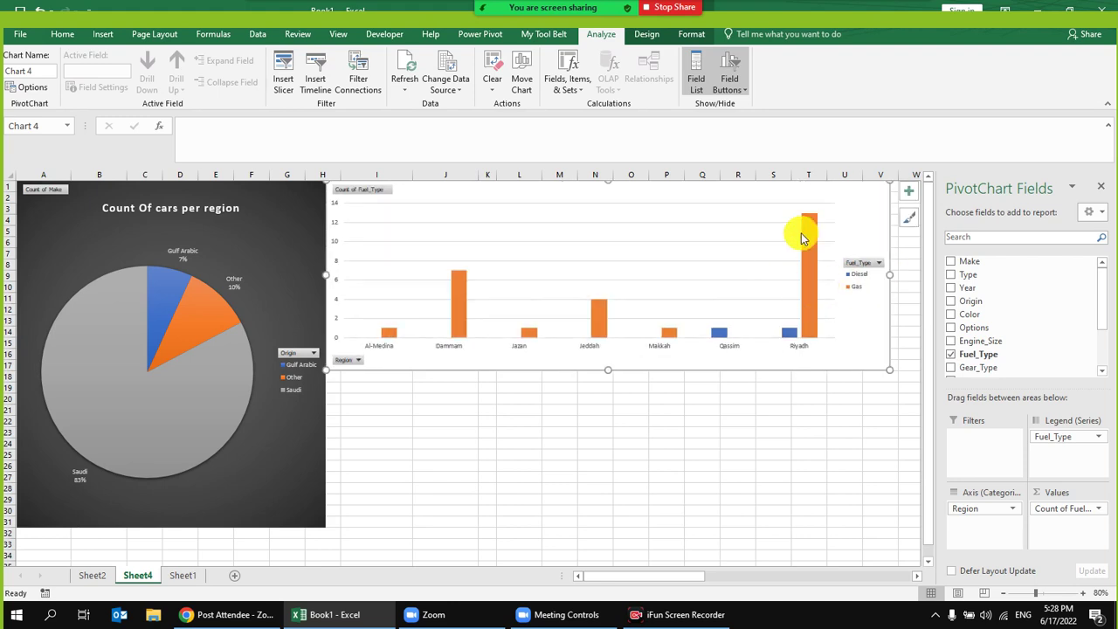
Step: Apply the dark chart style to the fuel type column chart and widen it to about column W
click(807, 229)
click(648, 35)
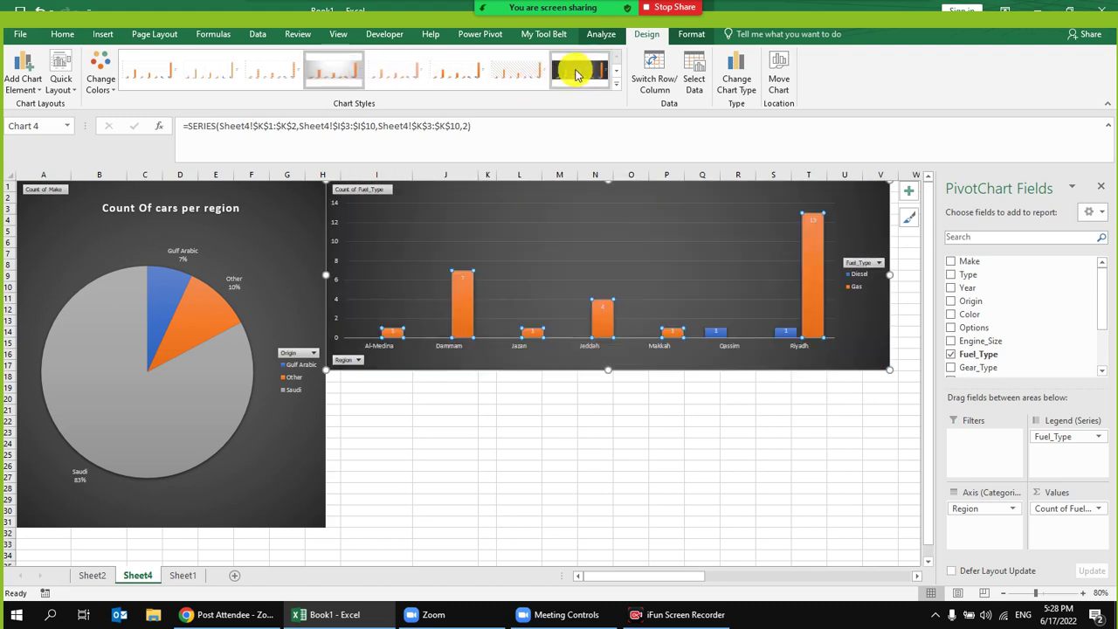
click(725, 403)
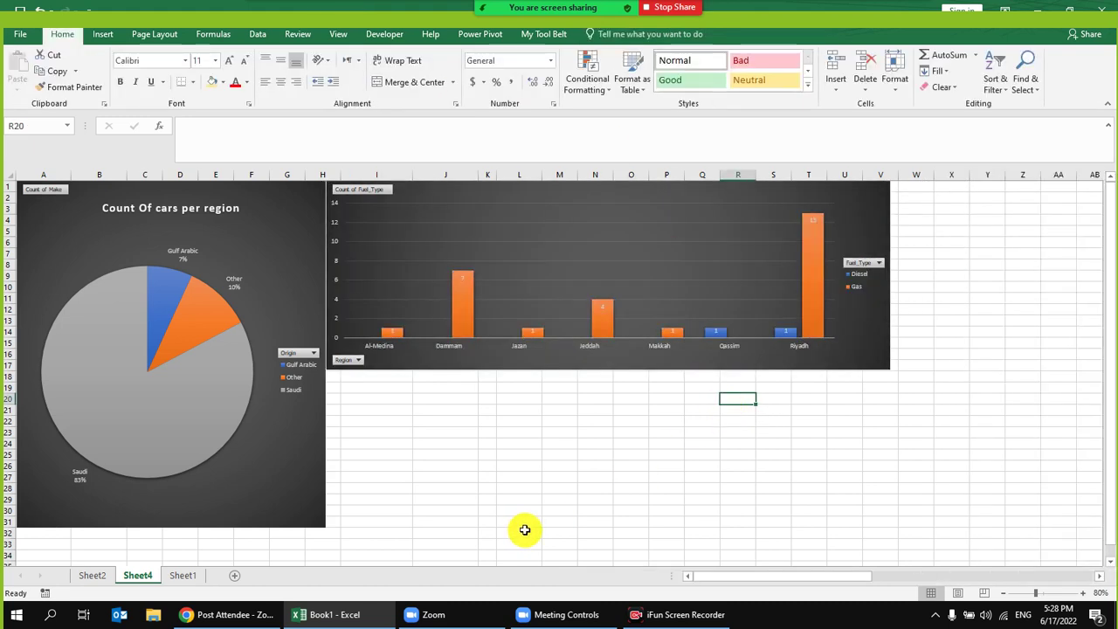
click(880, 230)
drag(889, 273, 921, 274)
click(519, 407)
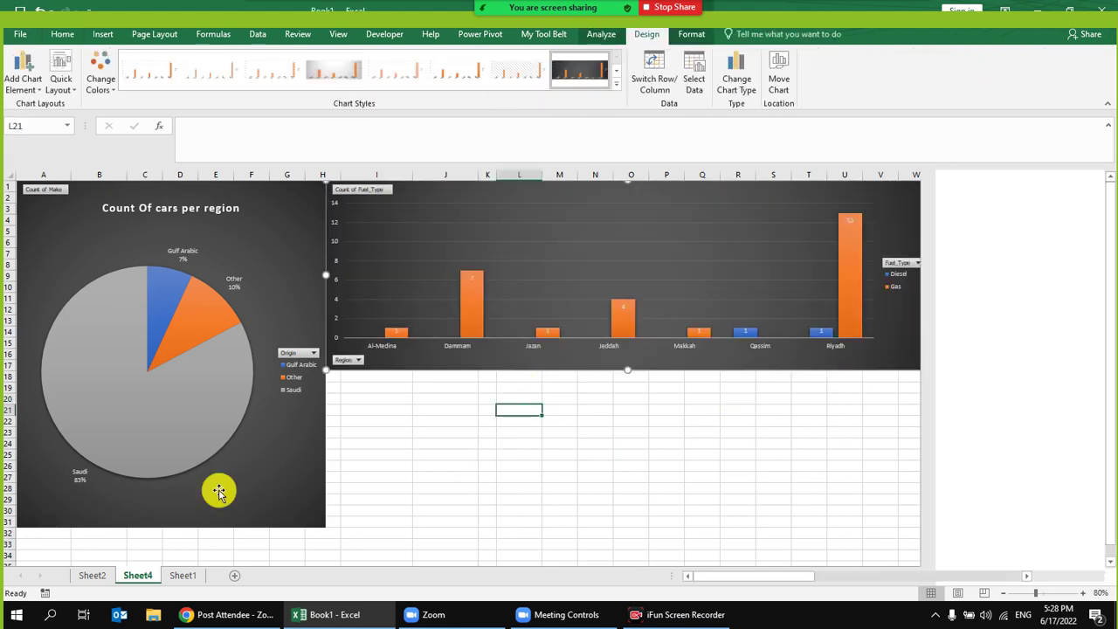
Step: Create another PivotTable from the Sheet1 car data on the existing Sheet4 at cell I18, beneath the column chart
click(180, 575)
scroll(258, 345, down, 4)
scroll(306, 337, up, 4)
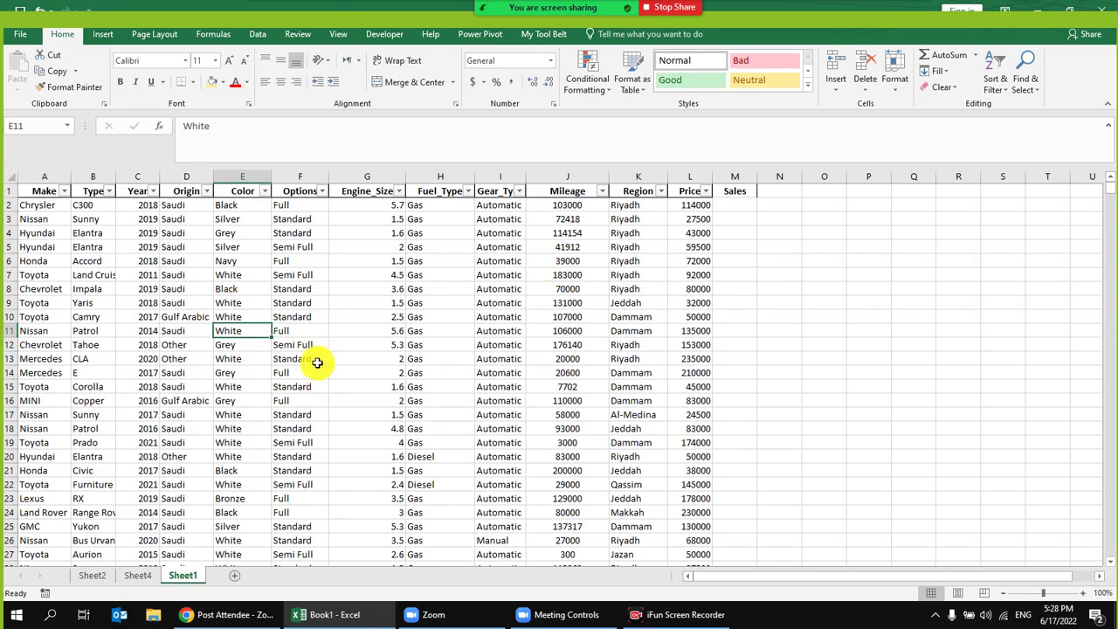
scroll(317, 363, down, 1)
scroll(314, 365, up, 1)
scroll(131, 251, down, 2)
scroll(140, 250, up, 2)
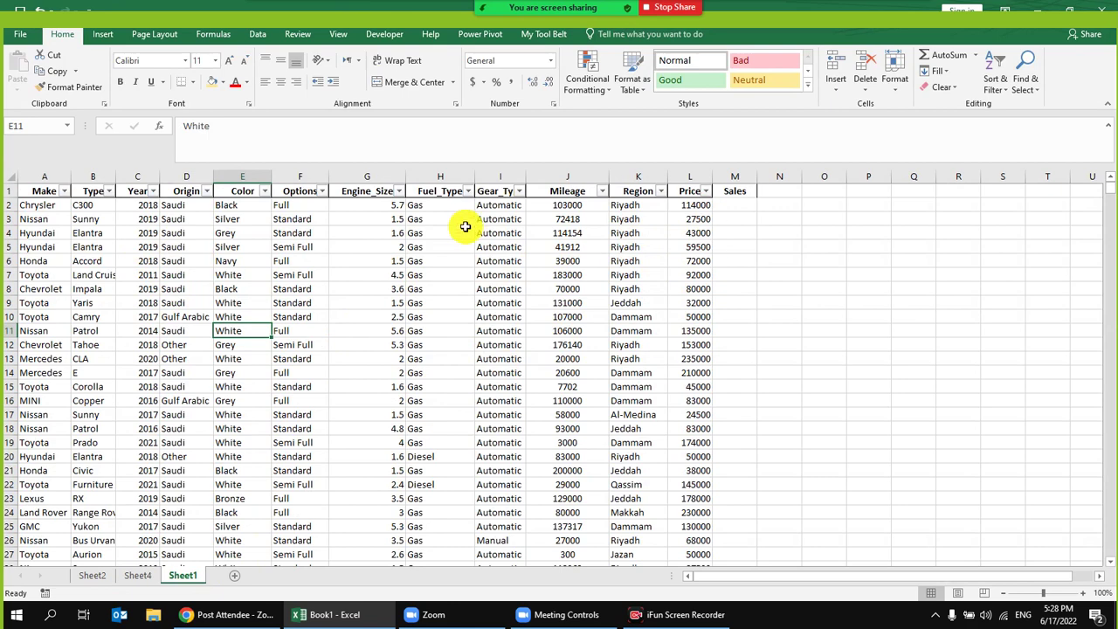
click(299, 275)
click(102, 34)
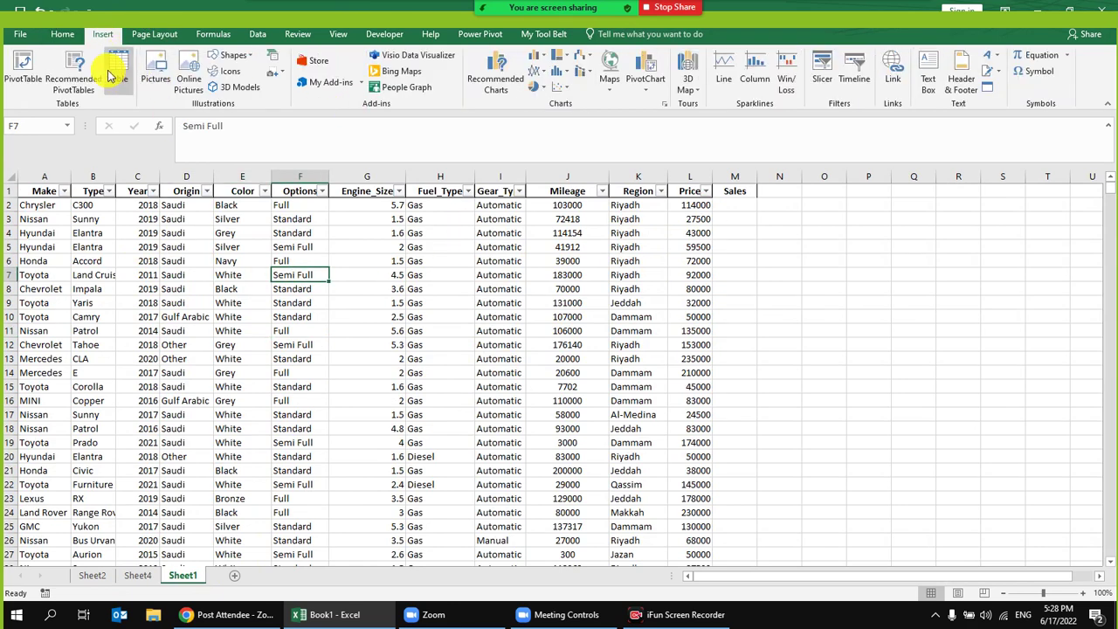
click(24, 72)
click(875, 457)
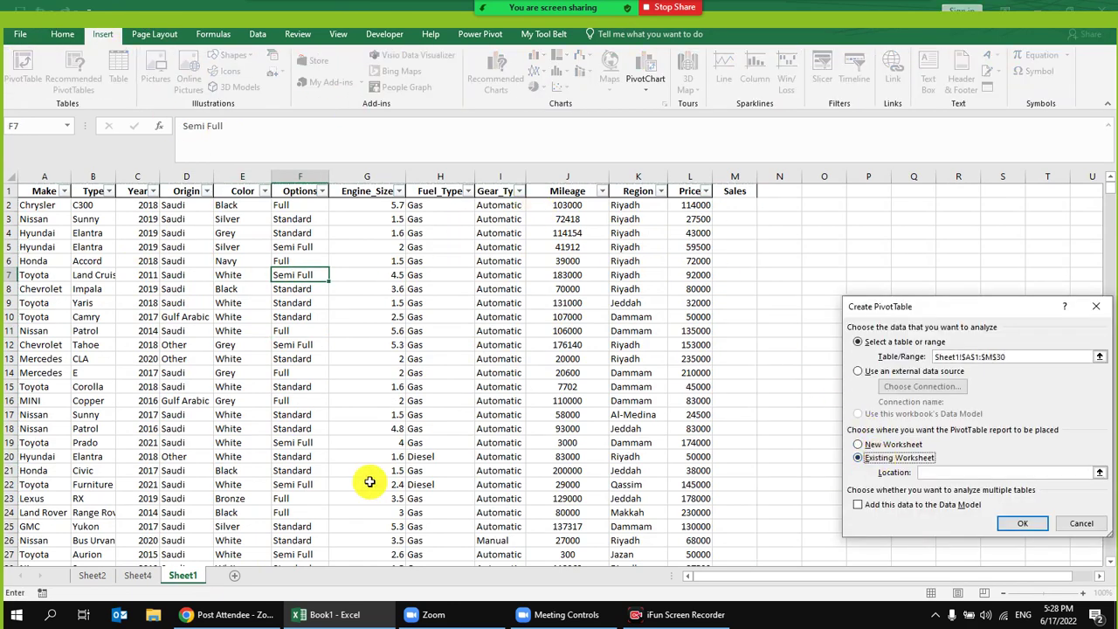
click(142, 576)
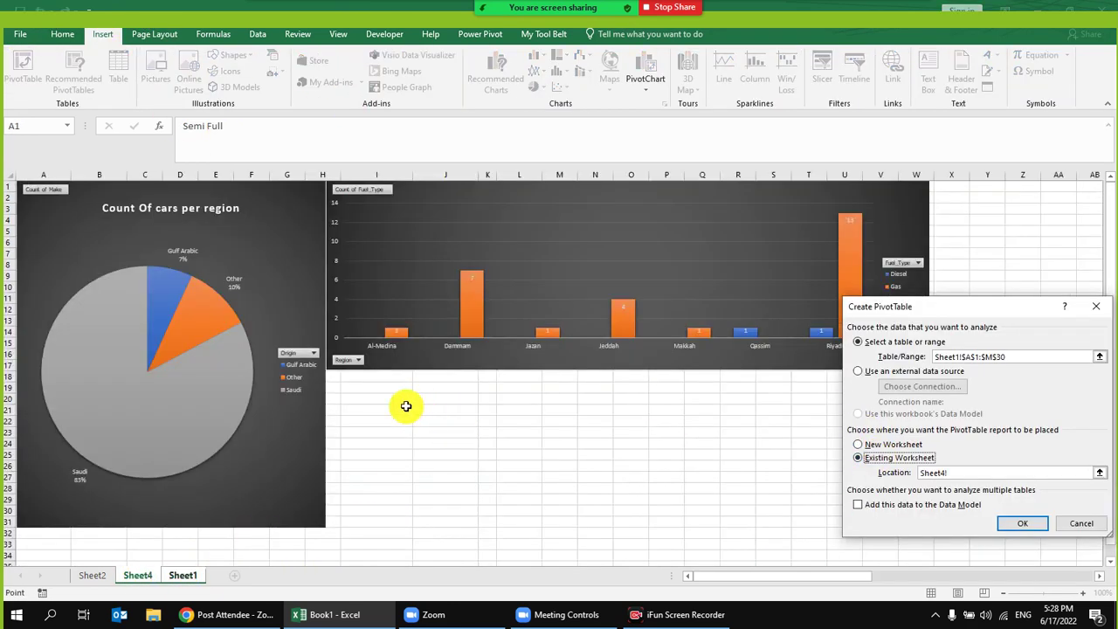
click(1006, 524)
Step: Put Make in the new PivotTable's rows and Mileage in its values, summarized by Average
drag(974, 261, 987, 536)
scroll(990, 329, down, 1)
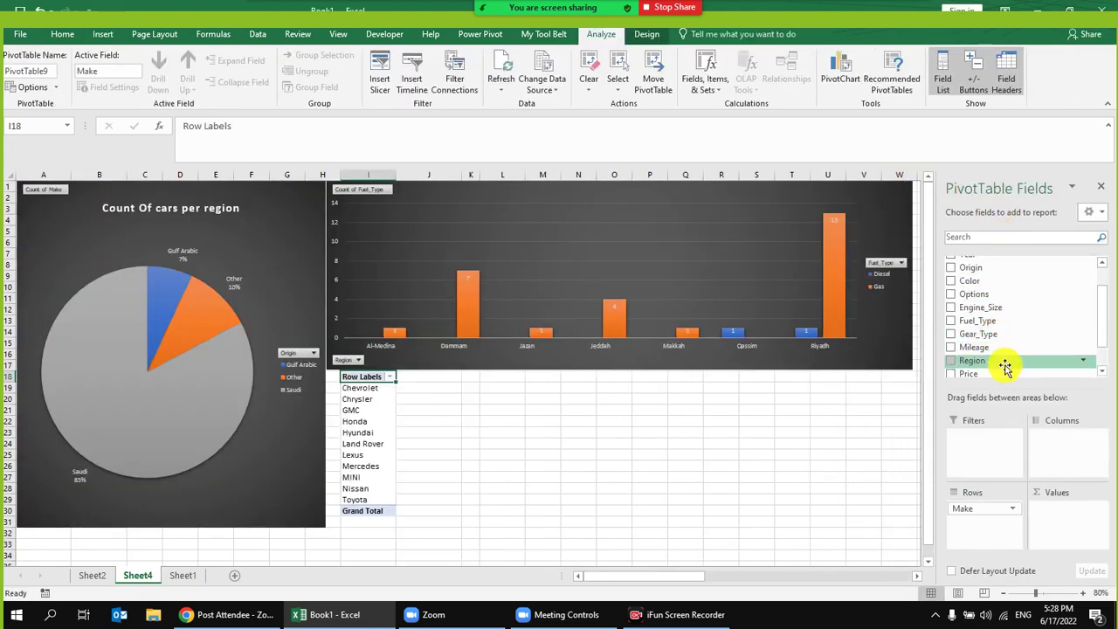
drag(1004, 347, 1059, 520)
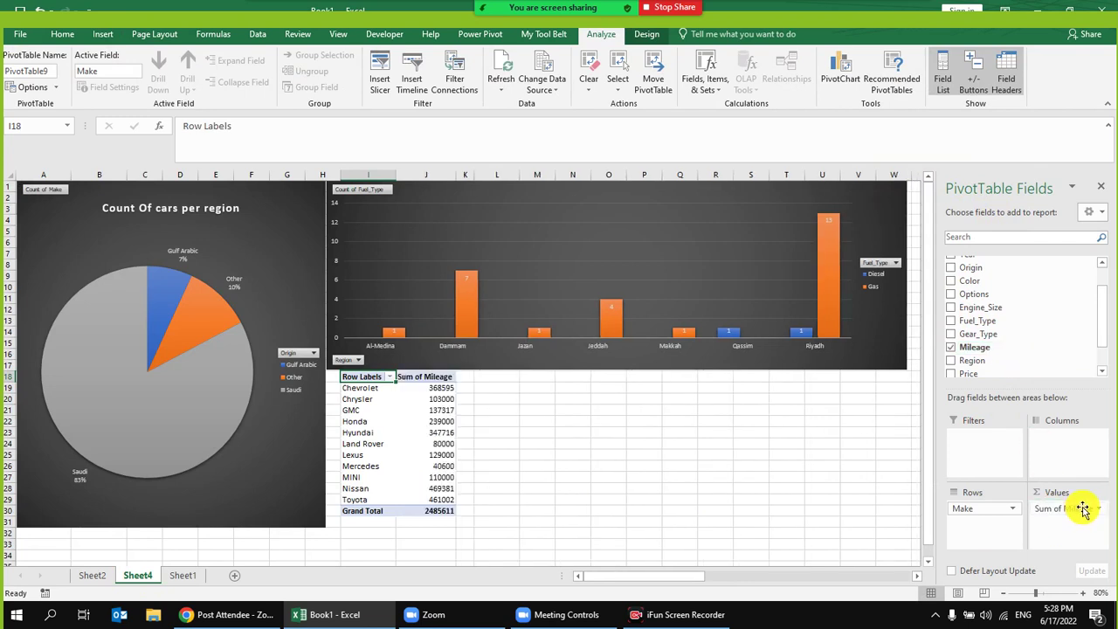
click(1080, 509)
click(1006, 493)
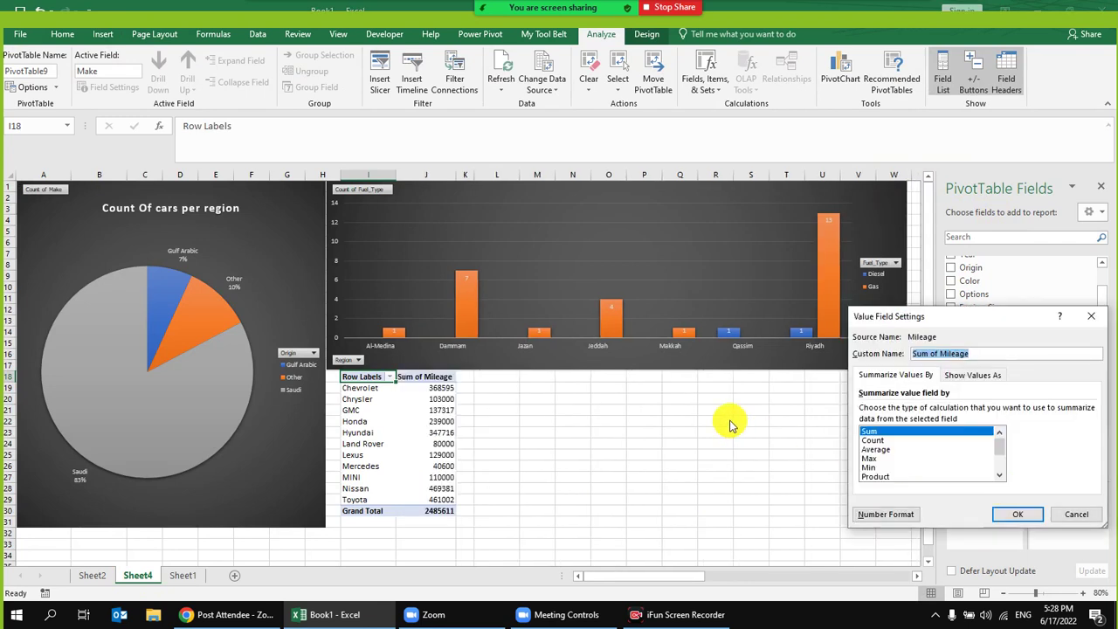
double_click(891, 449)
Step: Insert a clustered bar chart of average mileage per make and place it directly beneath the column chart, beside the pie chart
click(440, 423)
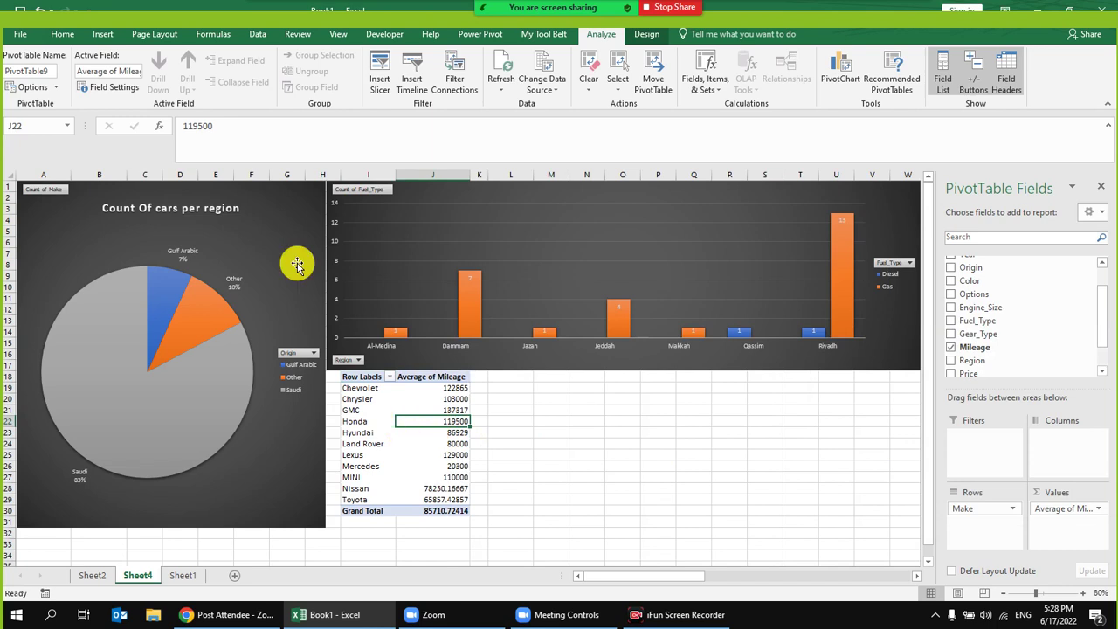
click(100, 40)
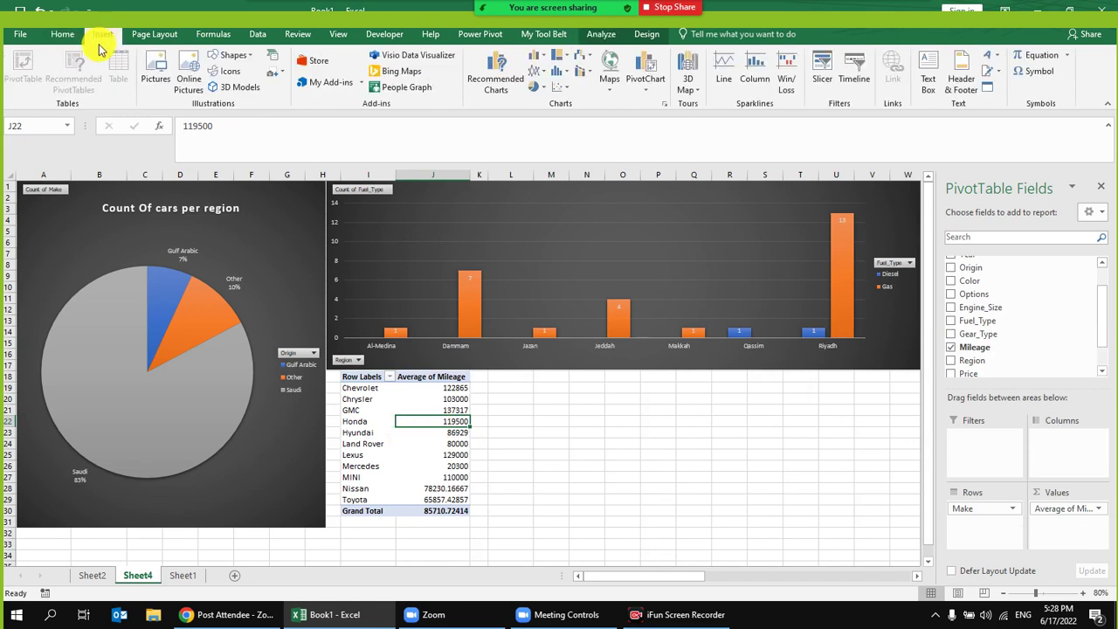
click(501, 74)
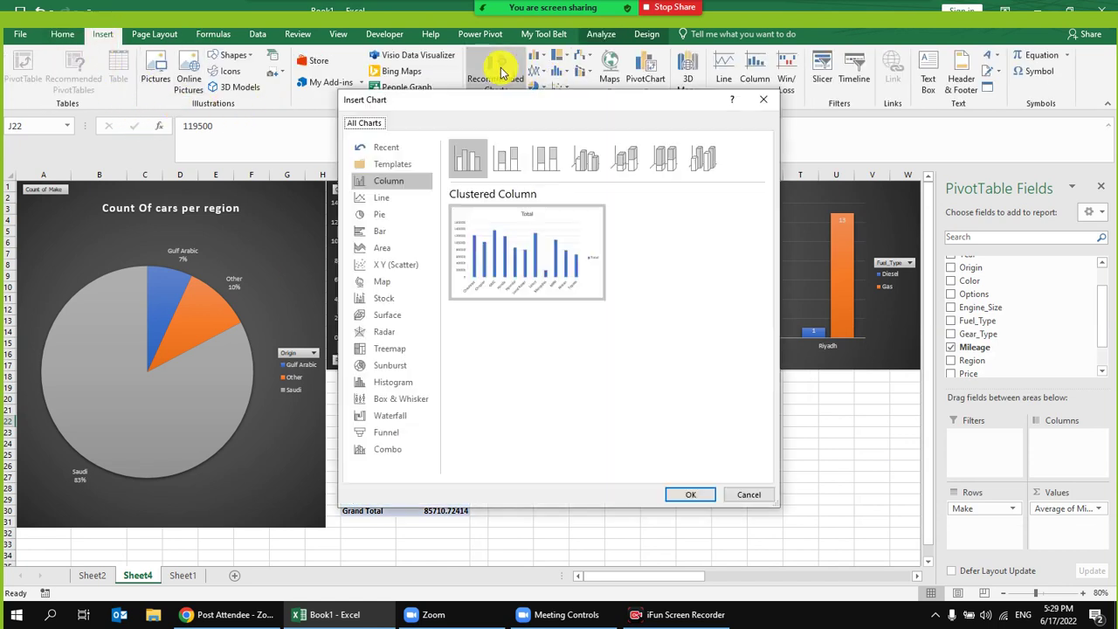
click(397, 213)
click(396, 200)
click(393, 216)
click(393, 231)
click(394, 250)
click(391, 231)
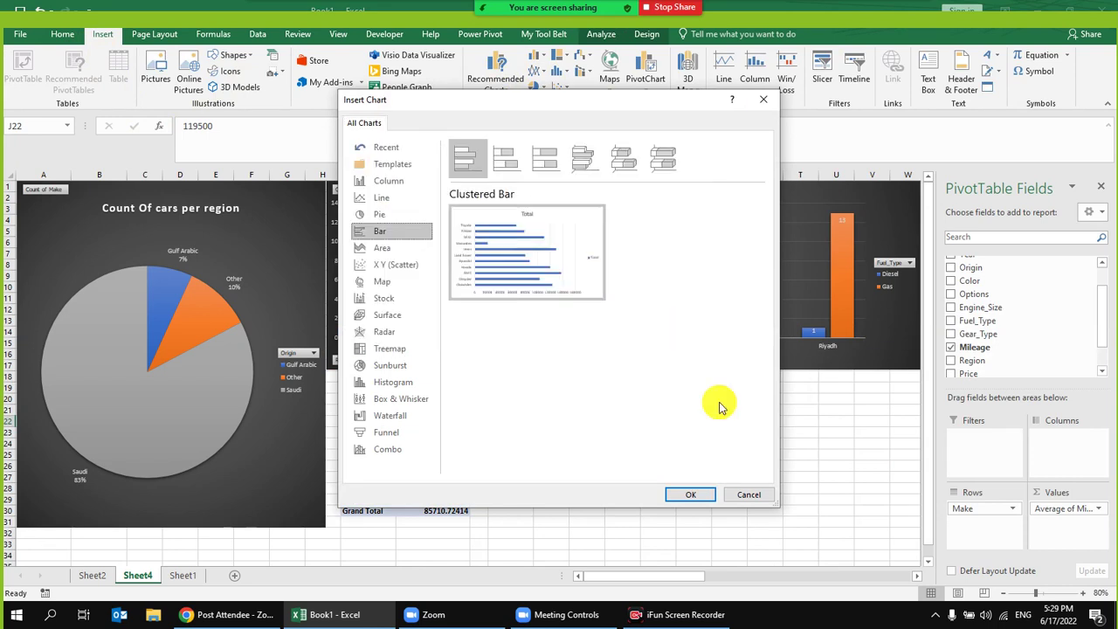
click(710, 498)
drag(512, 300, 507, 379)
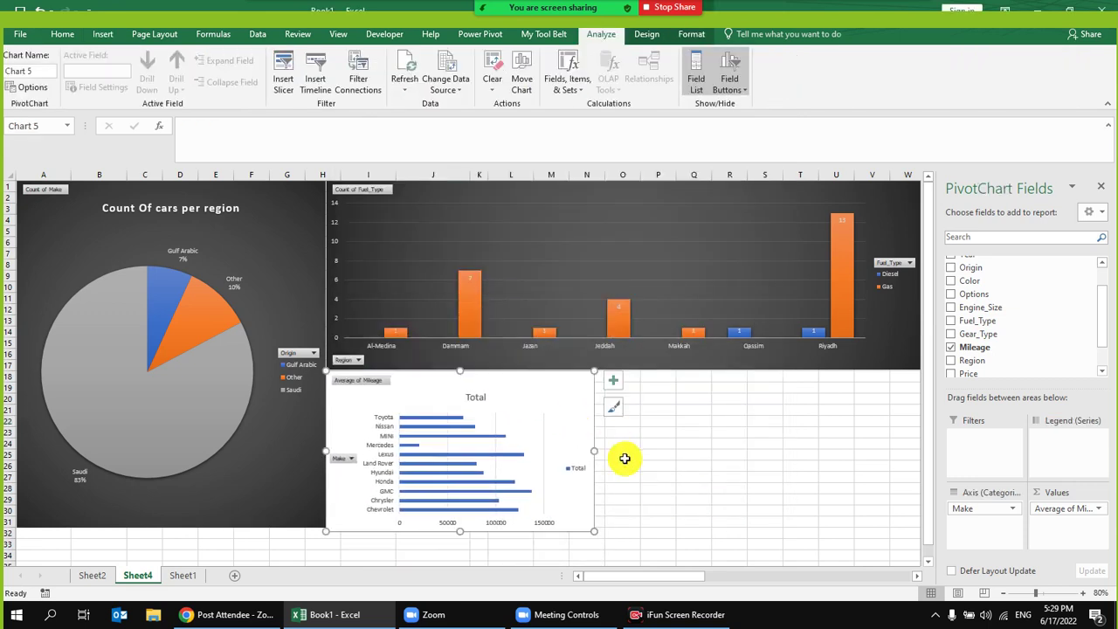
Step: Widen the mileage bar chart to the column chart's edge at column W and extend the pie chart down to match its bottom
drag(596, 452, 846, 460)
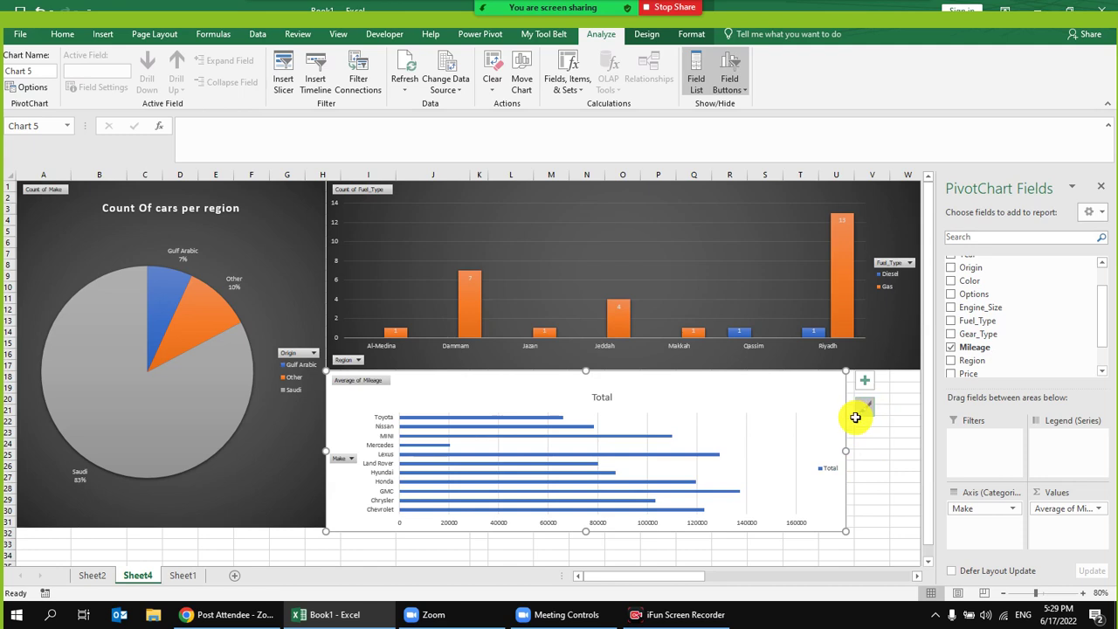
scroll(865, 525, down, 2)
click(304, 450)
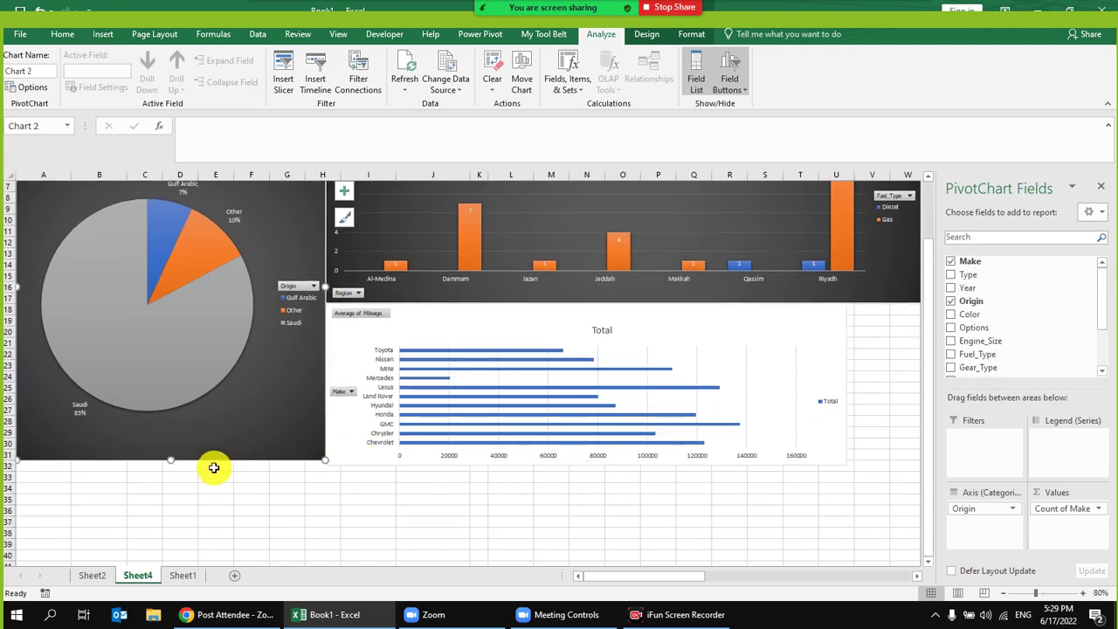
drag(175, 458, 171, 466)
click(828, 356)
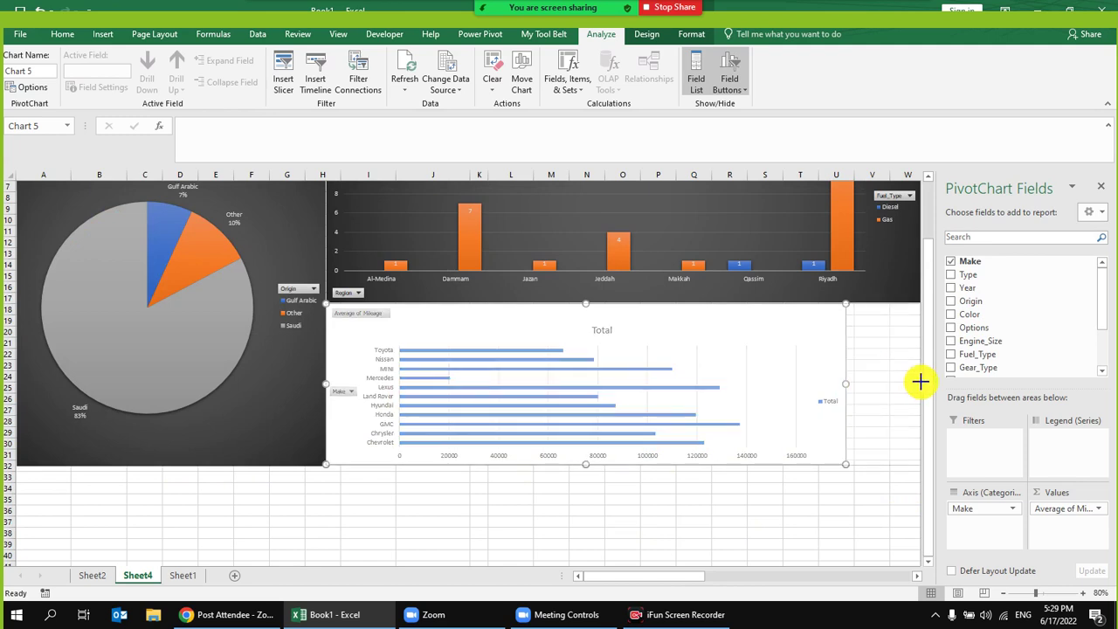
drag(862, 459, 811, 464)
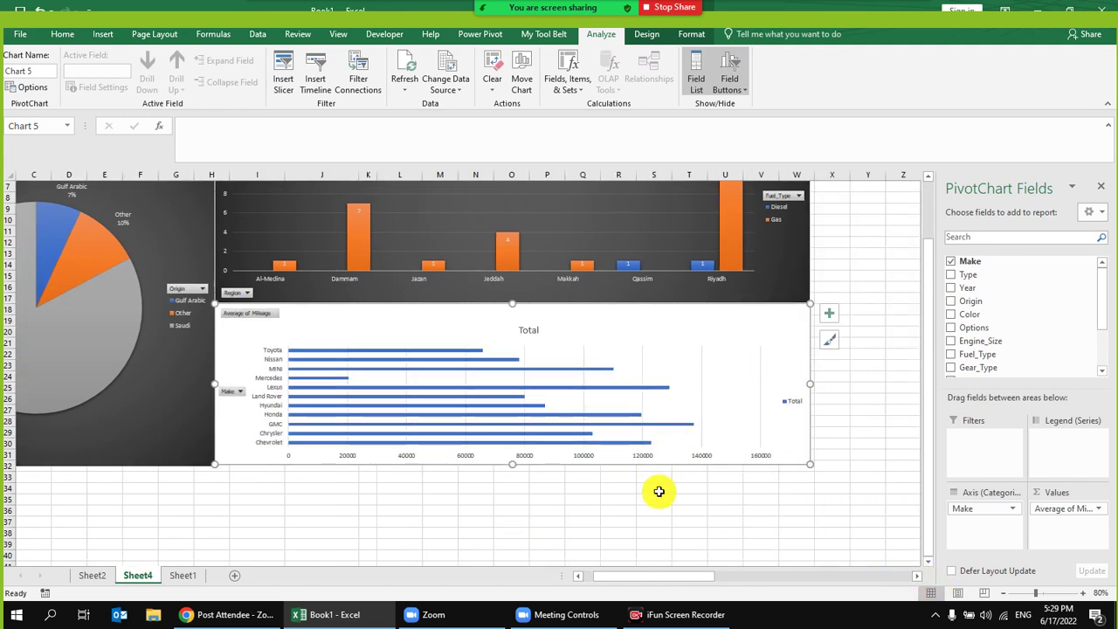
click(658, 487)
click(673, 326)
scroll(669, 376, up, 2)
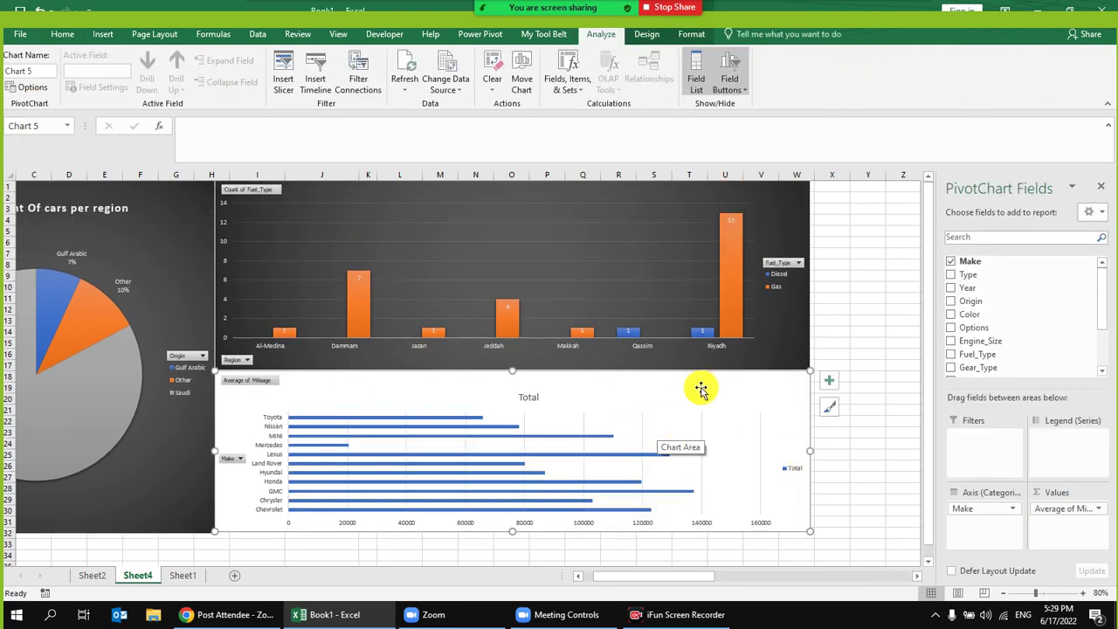
Step: Apply the light grey gradient chart style with data labels to the mileage bar chart
click(865, 286)
click(734, 395)
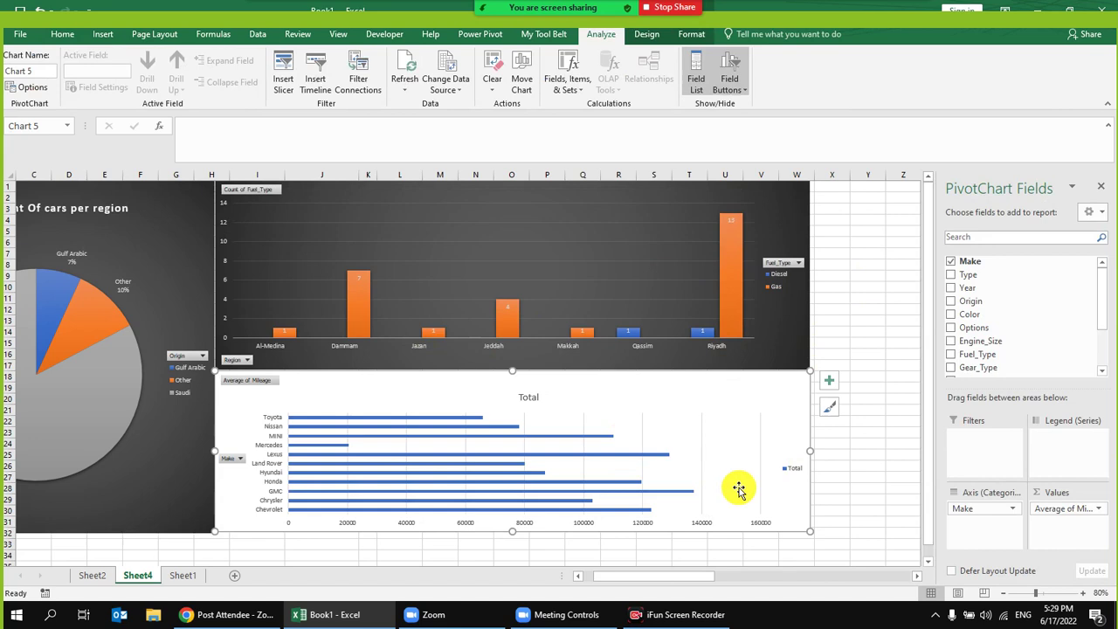
click(638, 453)
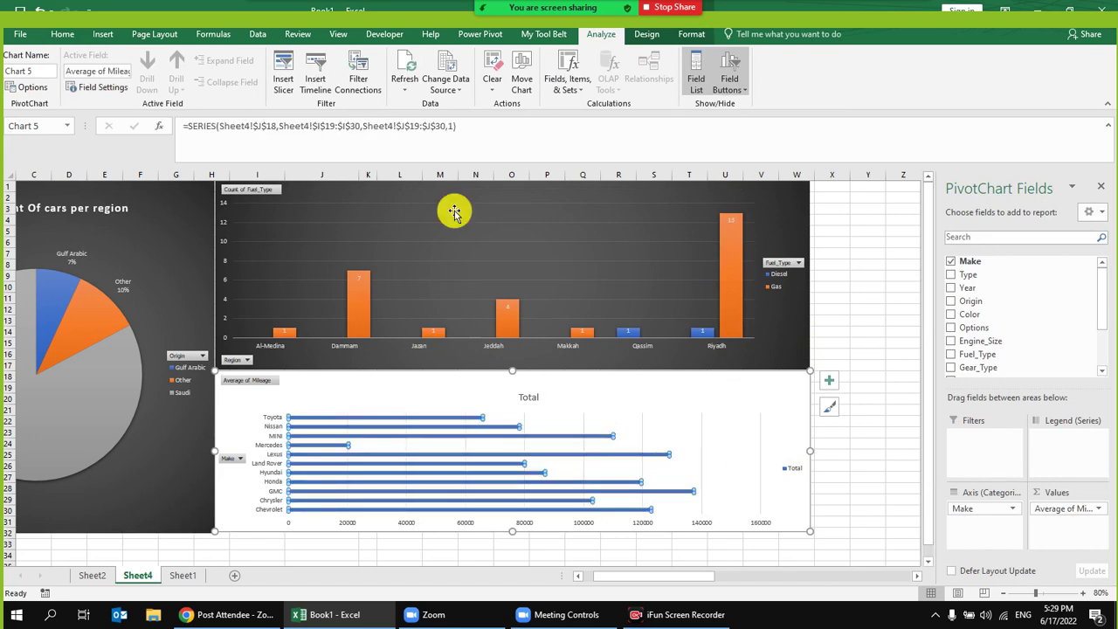
click(647, 34)
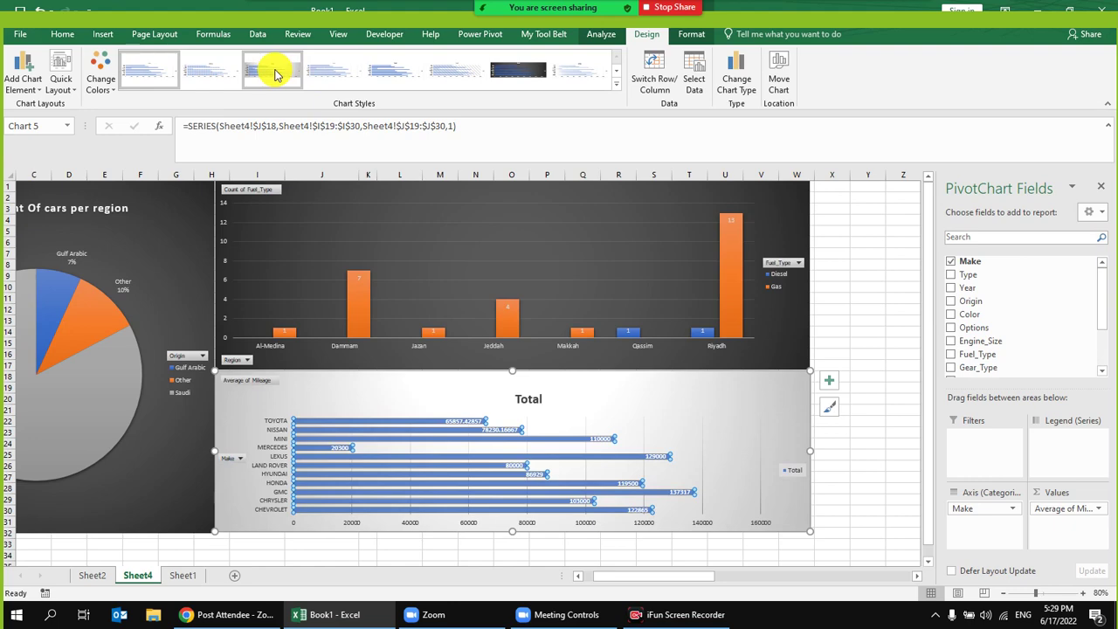
click(274, 75)
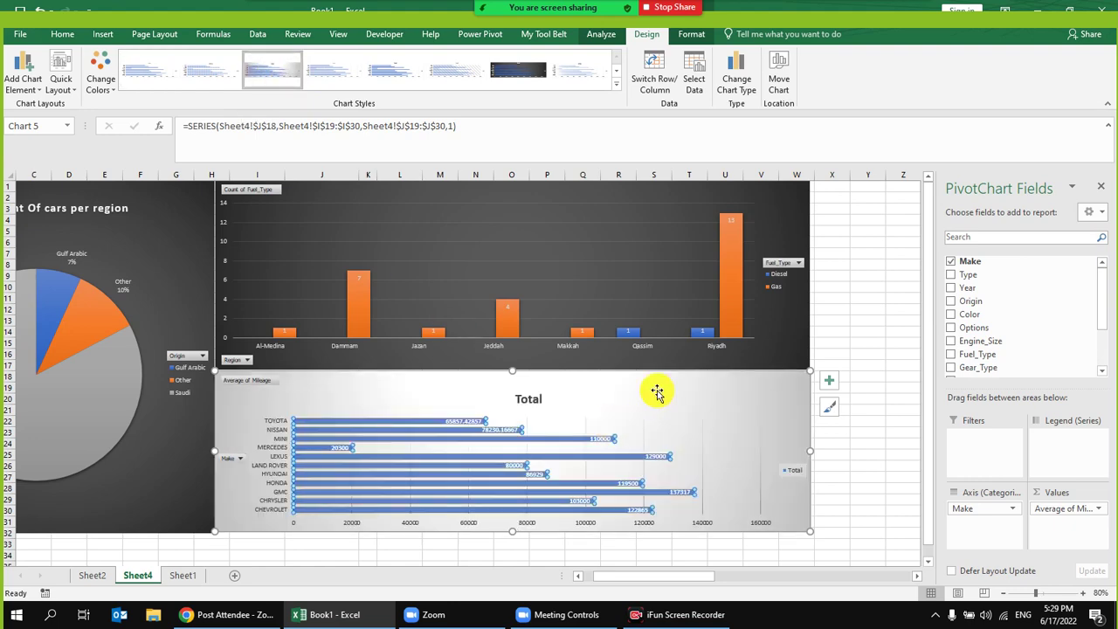
Step: Move the bar chart down off its PivotTable and format the Average of Mileage values with no decimal places
drag(648, 382, 652, 519)
click(337, 418)
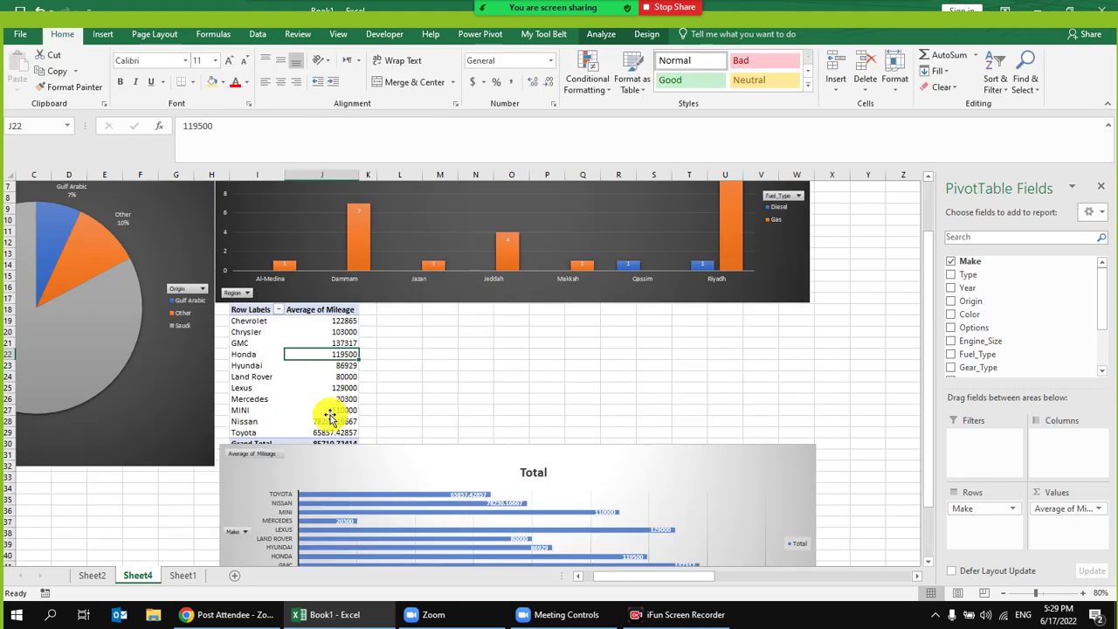
drag(339, 392, 343, 509)
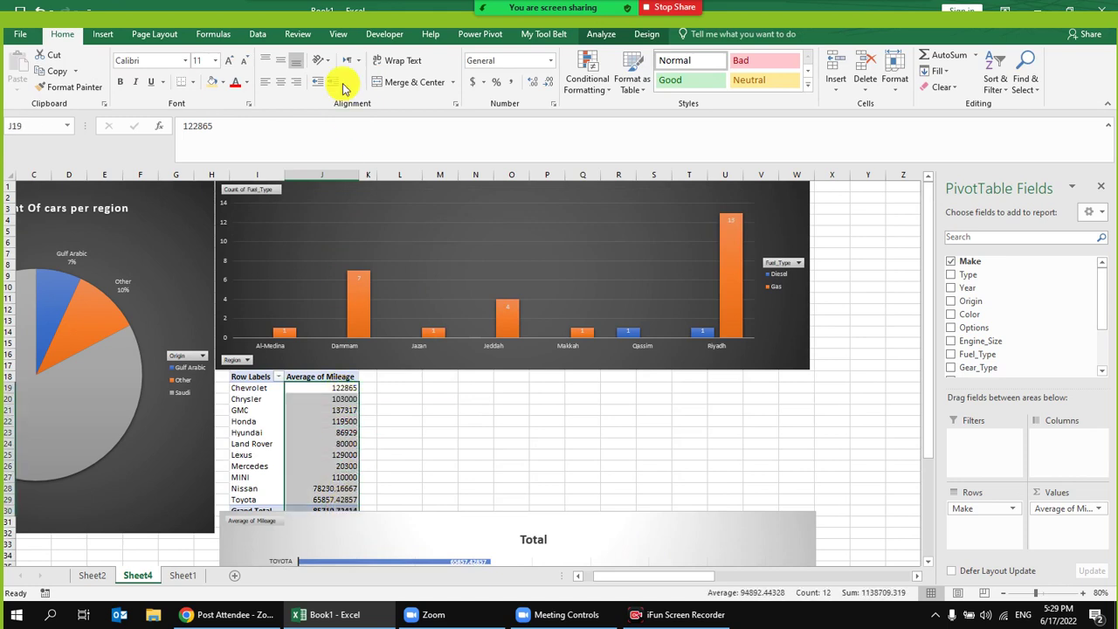
click(548, 83)
click(548, 83)
click(548, 83)
click(548, 83)
click(548, 83)
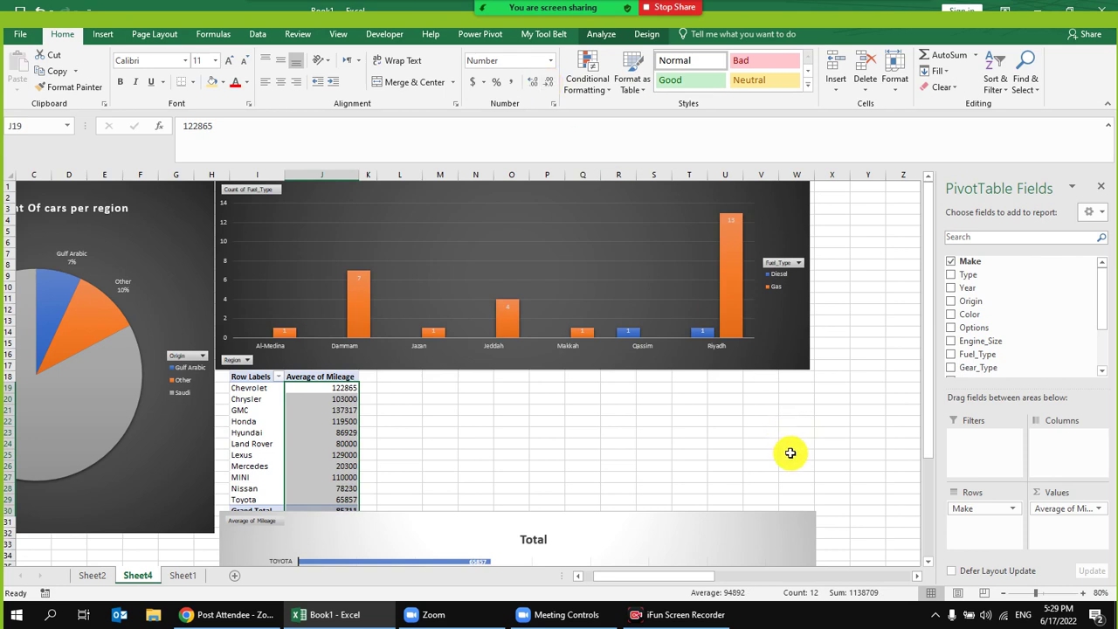
Step: Move the mileage bar chart back beneath the column chart and stretch its lower edge level with the pie chart
drag(600, 514, 597, 377)
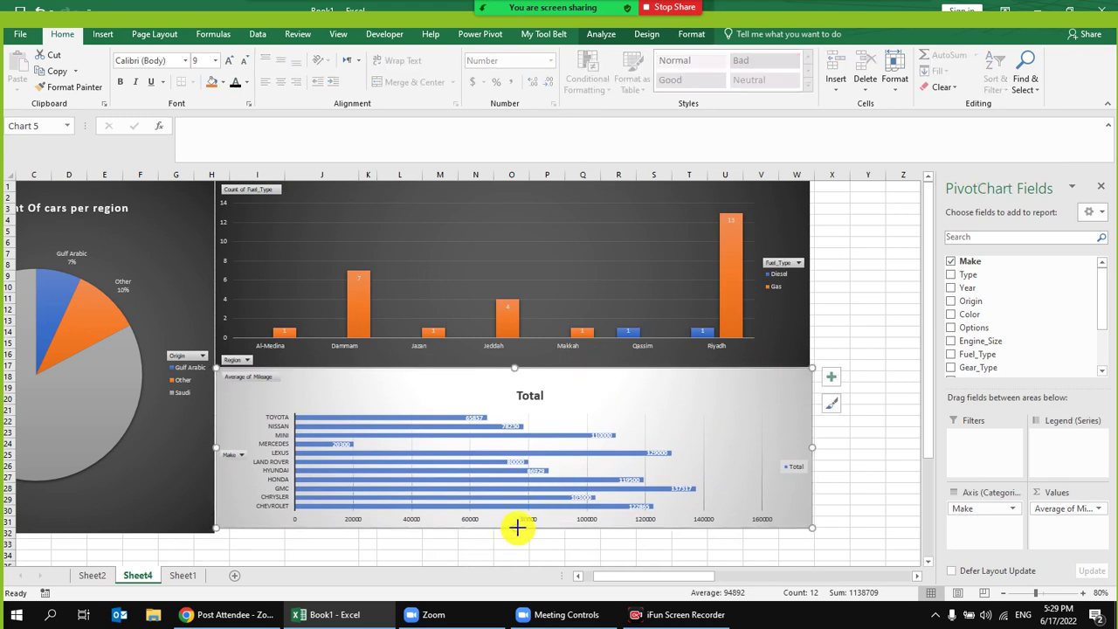
drag(518, 528, 516, 532)
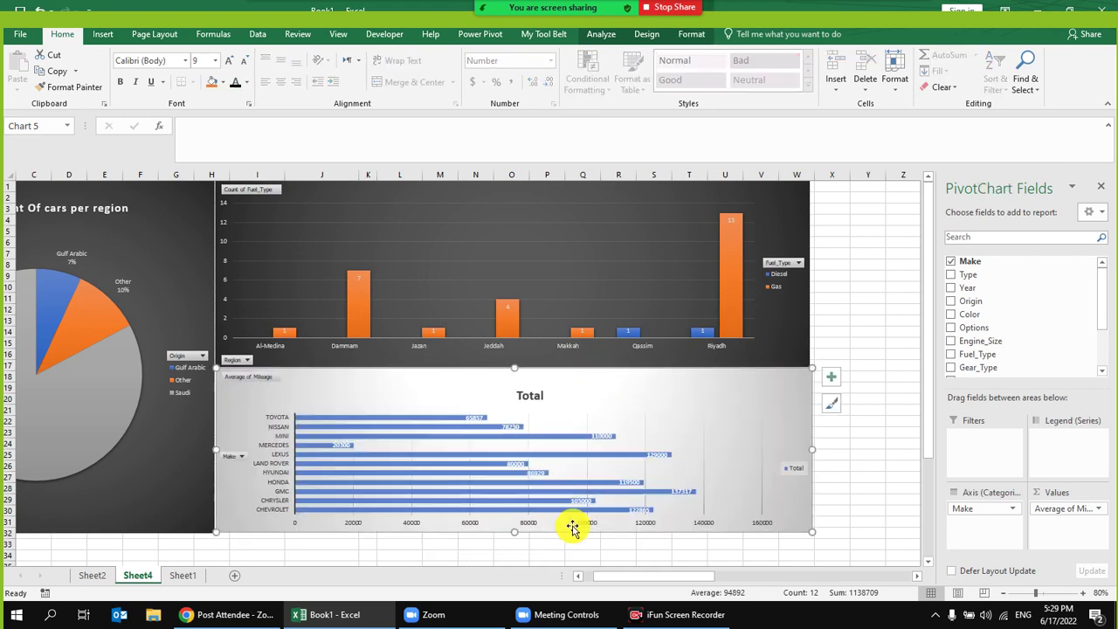
Step: Preview another chart style on the mileage bar chart and reselect the light grey gradient style
click(563, 436)
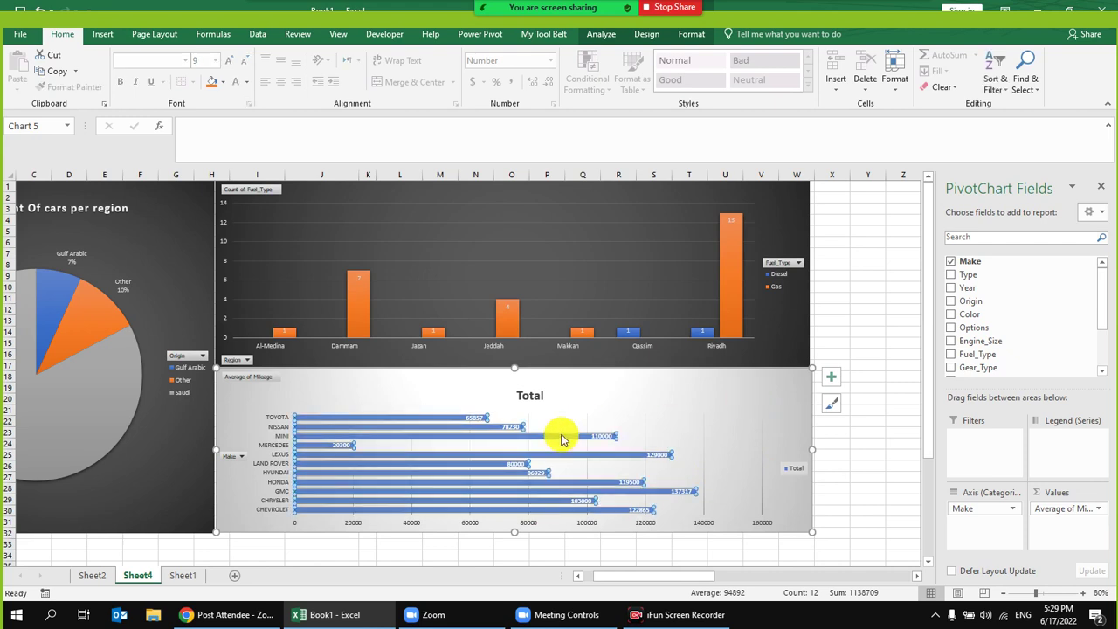
click(622, 37)
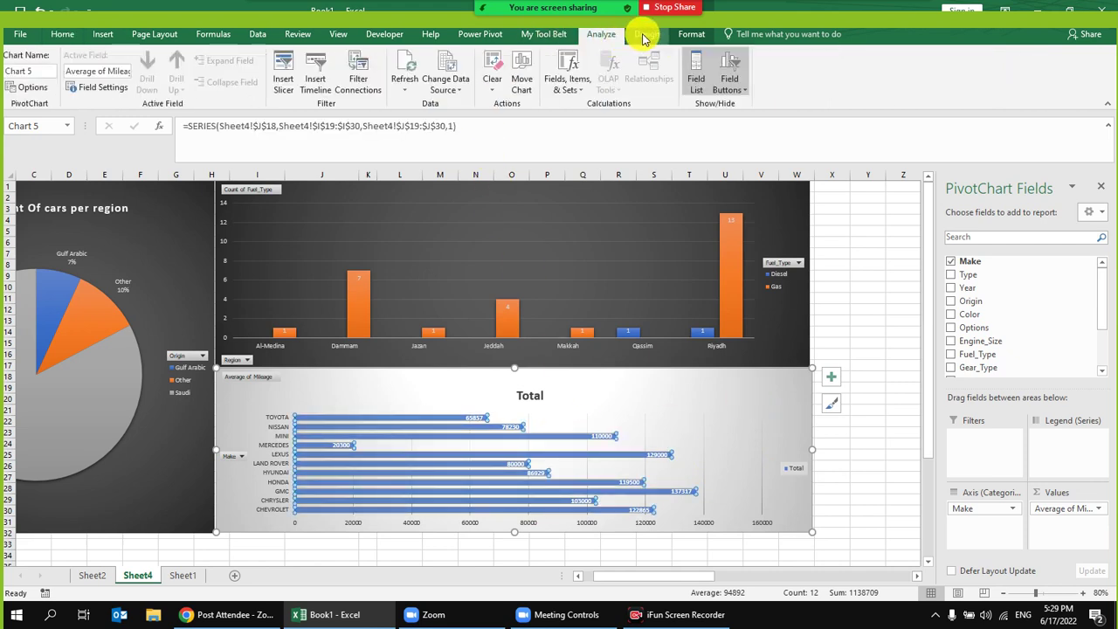
click(646, 35)
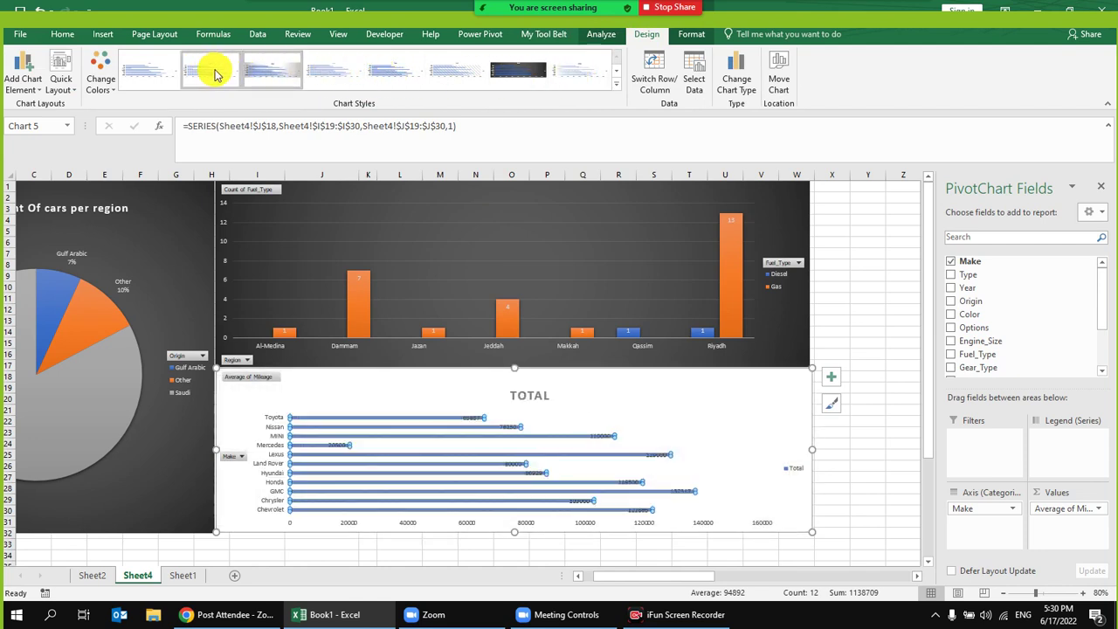
click(267, 73)
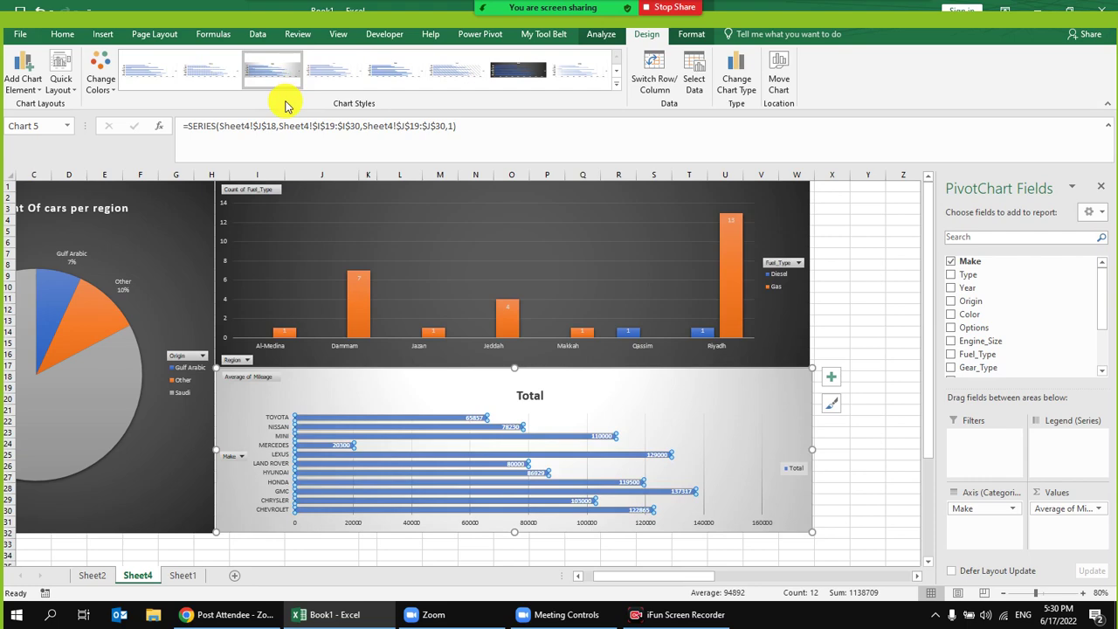
Step: Trim the mileage bar chart's width so its outer edge lines up with the column chart above
click(840, 264)
click(808, 434)
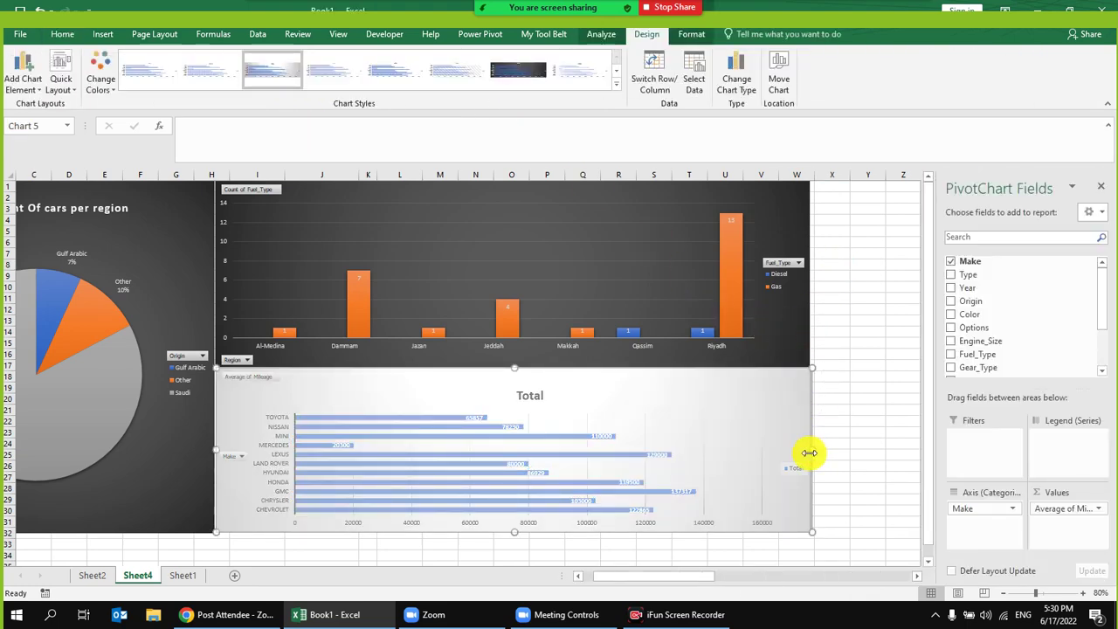
click(861, 264)
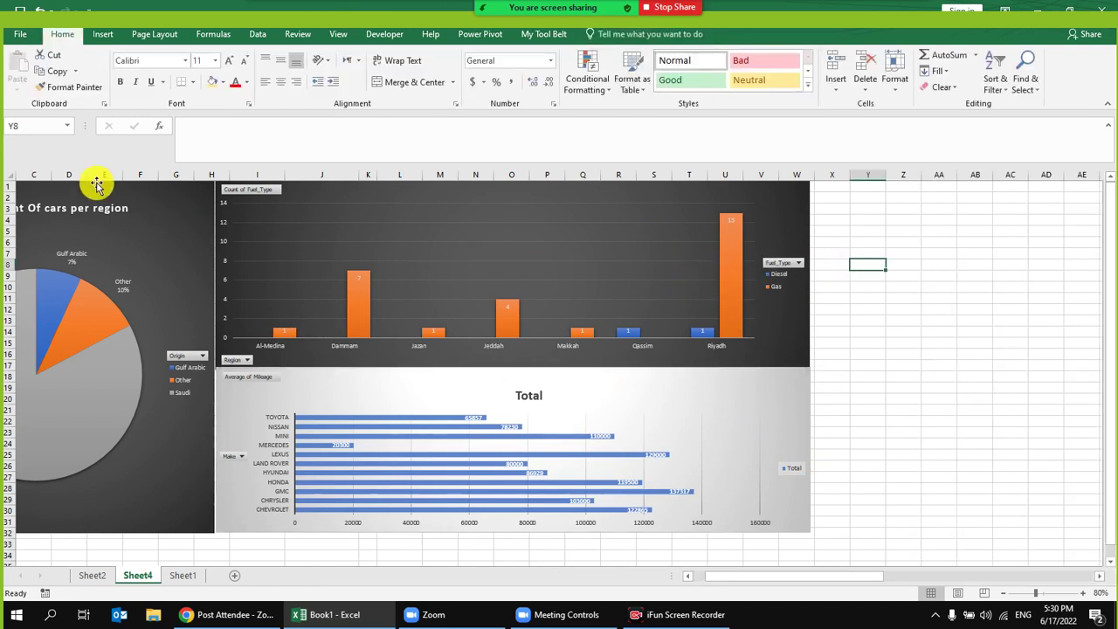
drag(837, 585, 748, 582)
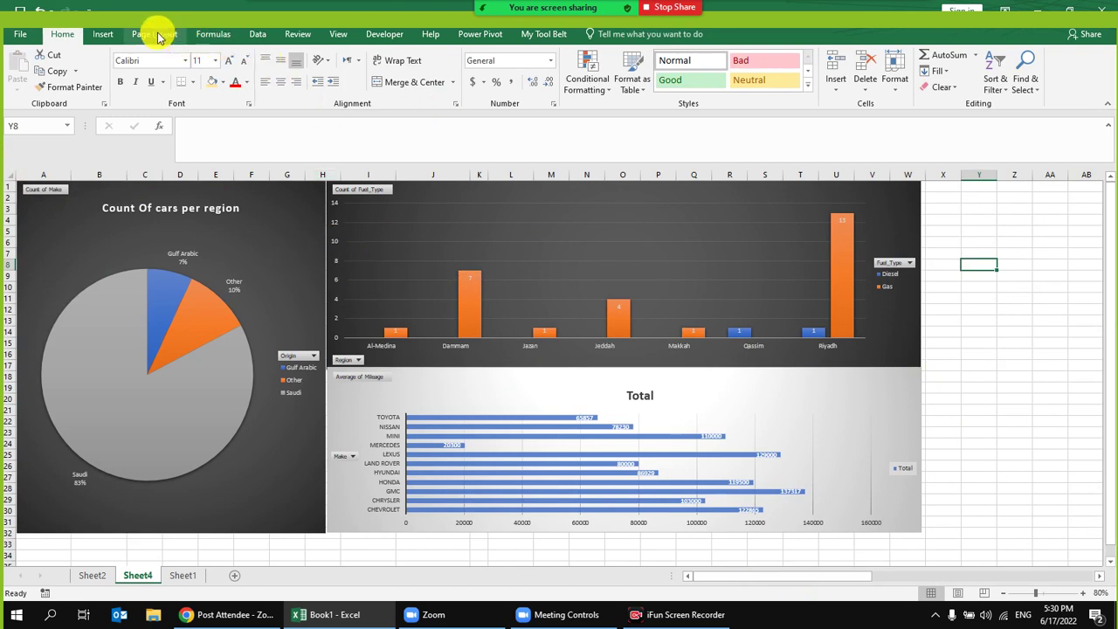
Step: Insert slicers for Make, Year and Region from the fuel type column chart
click(587, 241)
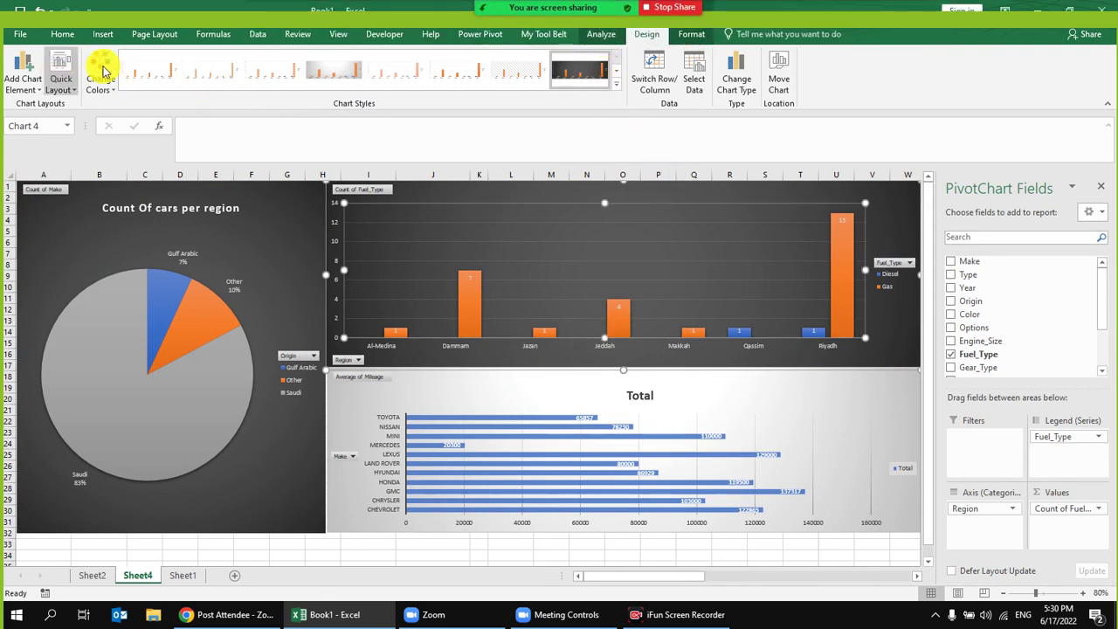
click(599, 35)
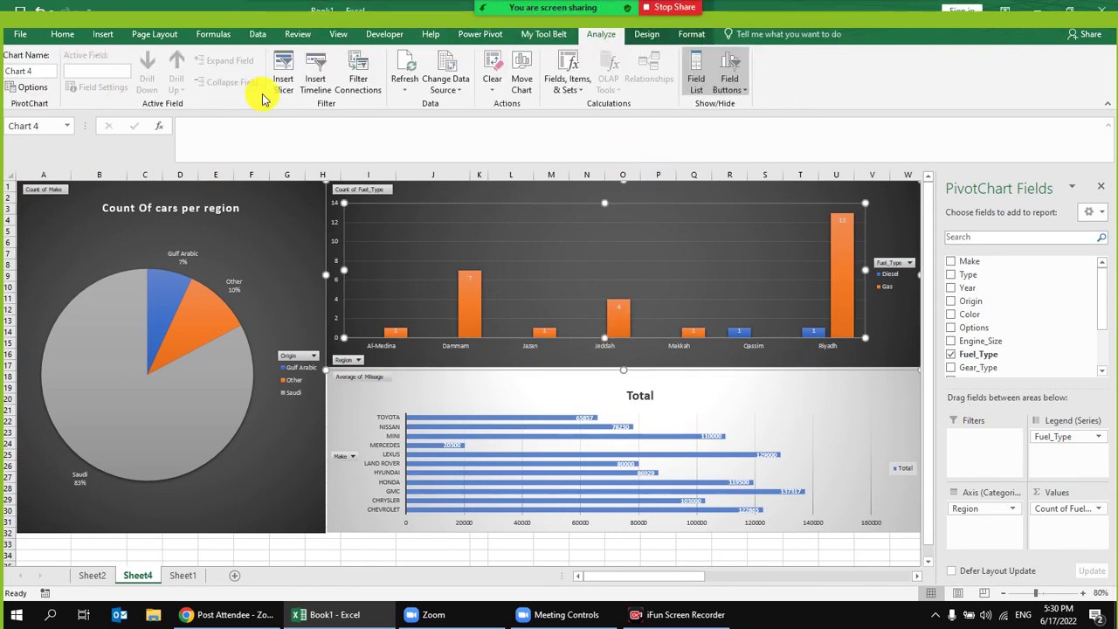
click(283, 80)
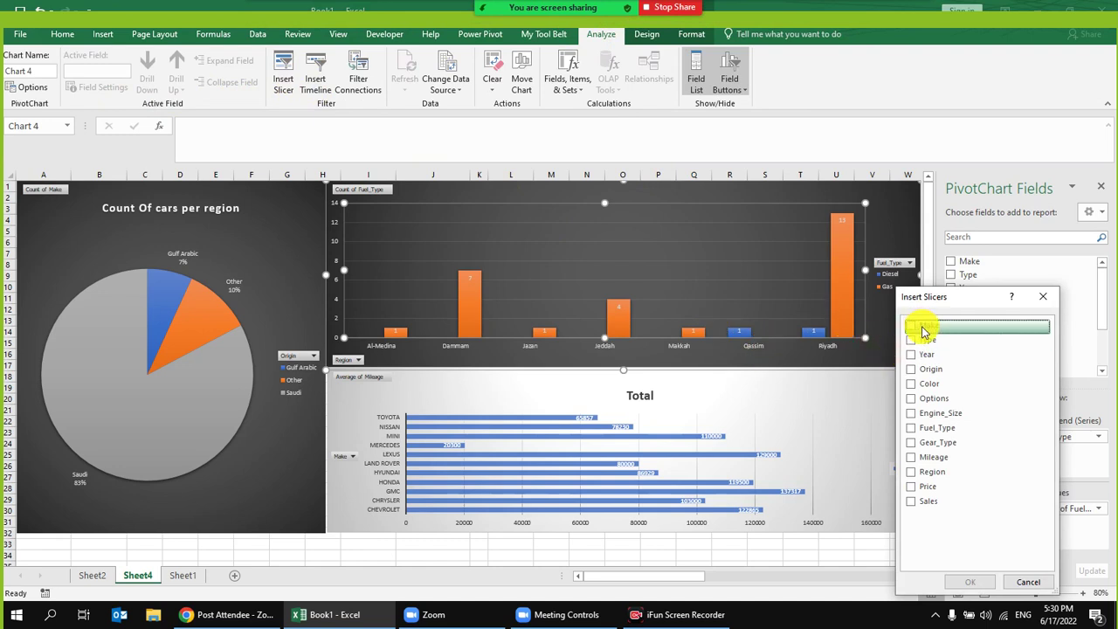
click(914, 355)
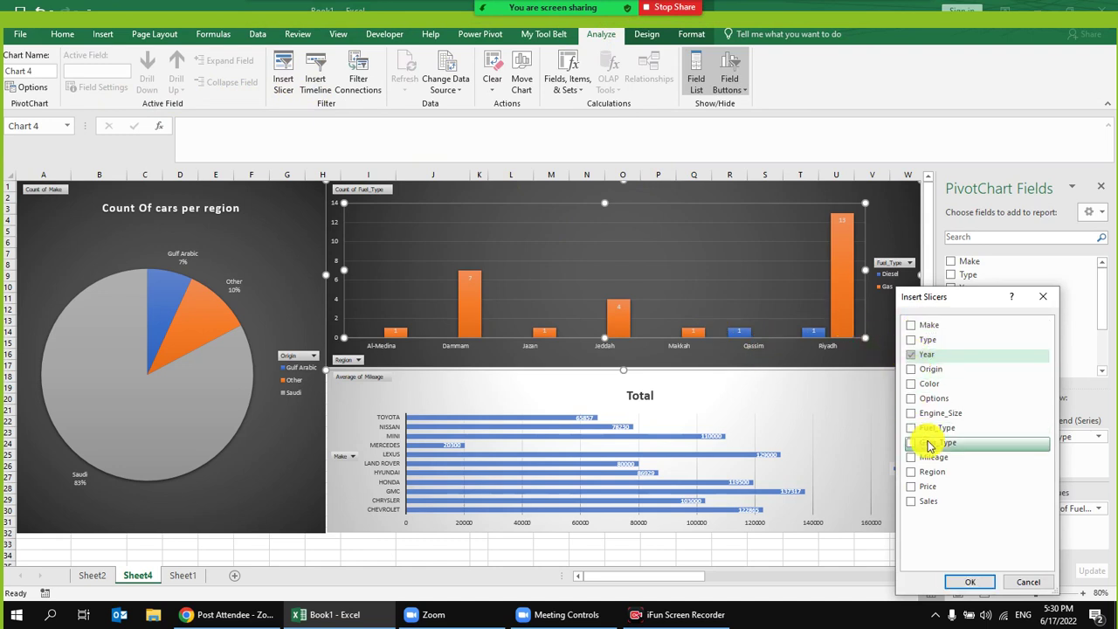
click(913, 325)
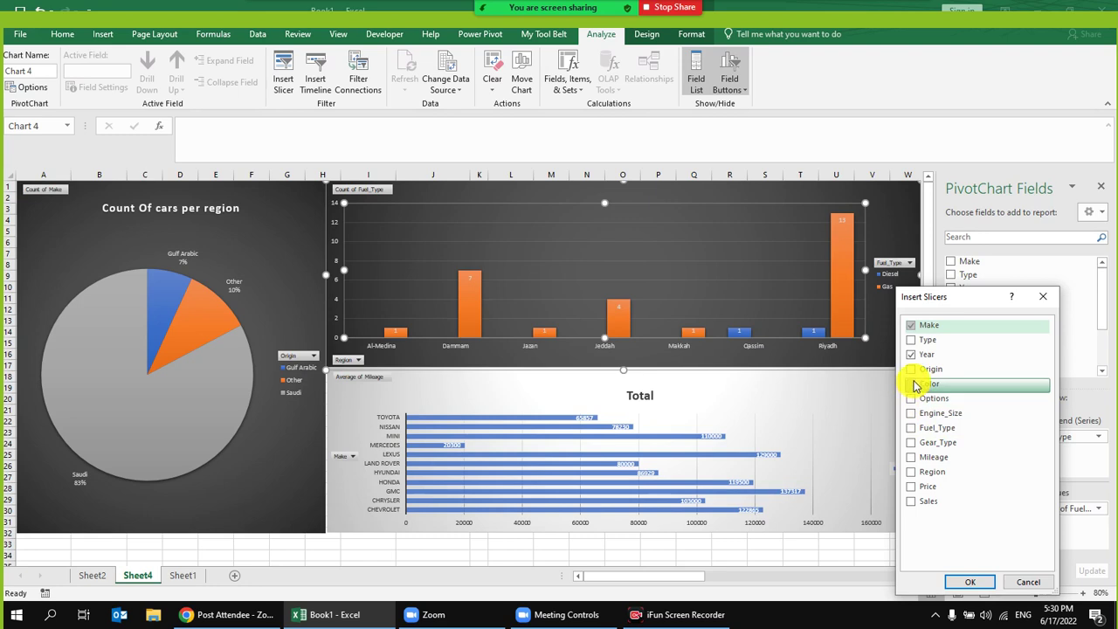
click(912, 472)
click(970, 582)
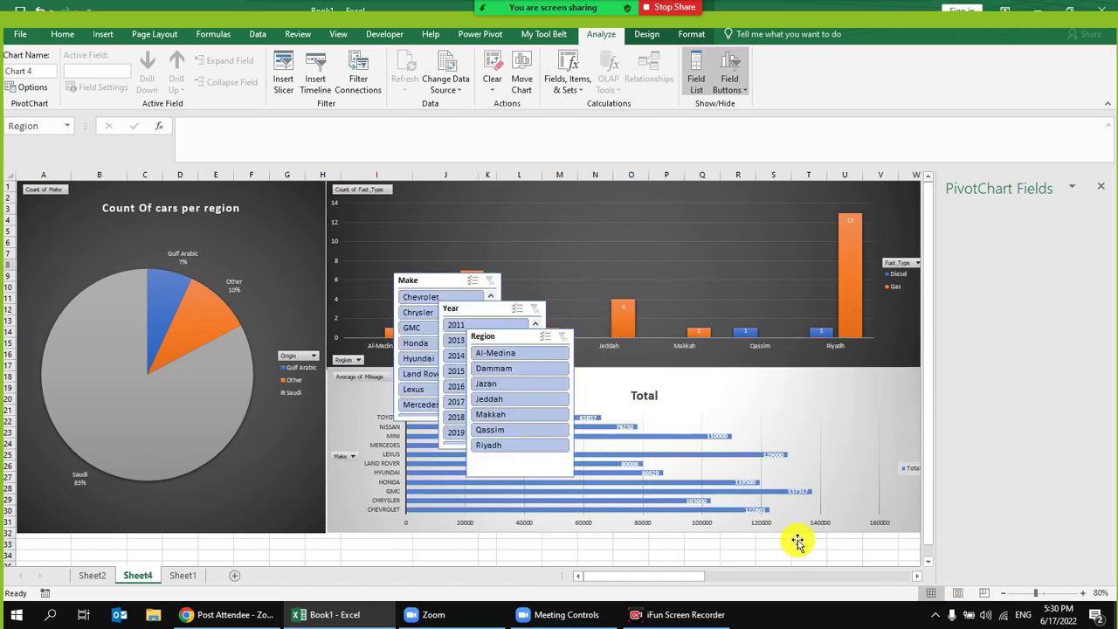
Step: Arrange the slicers beside the charts, with Make at column X, Year next to it and Region directly below Make
click(437, 280)
drag(437, 279, 964, 190)
drag(504, 304, 733, 320)
drag(928, 365, 992, 349)
drag(502, 337, 989, 489)
scroll(1092, 300, down, 1)
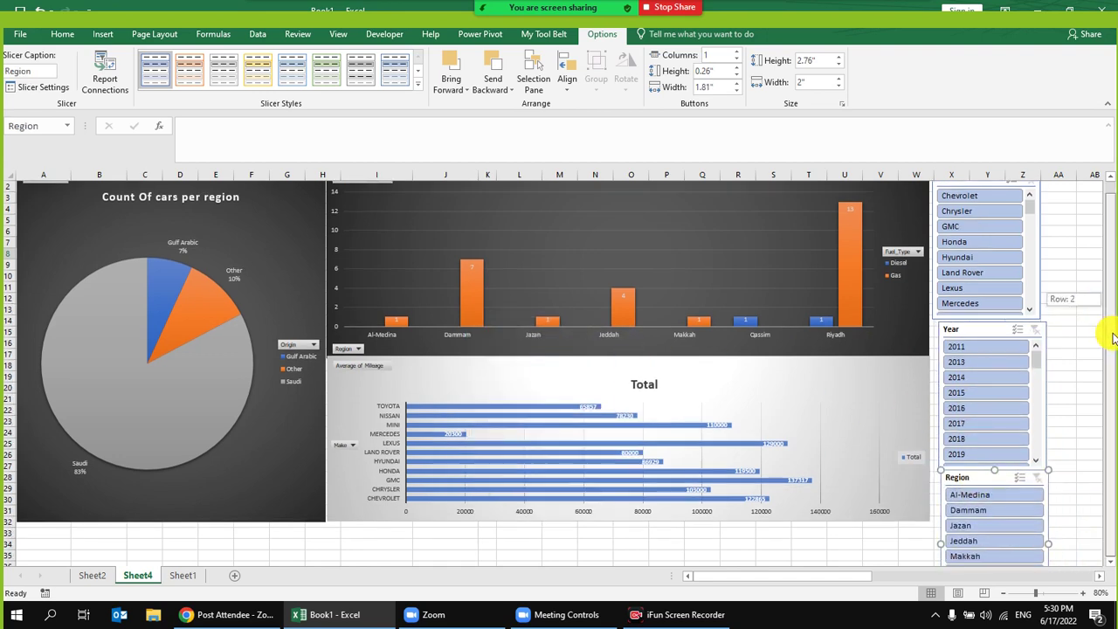
click(973, 328)
drag(973, 328, 982, 188)
drag(846, 489, 851, 335)
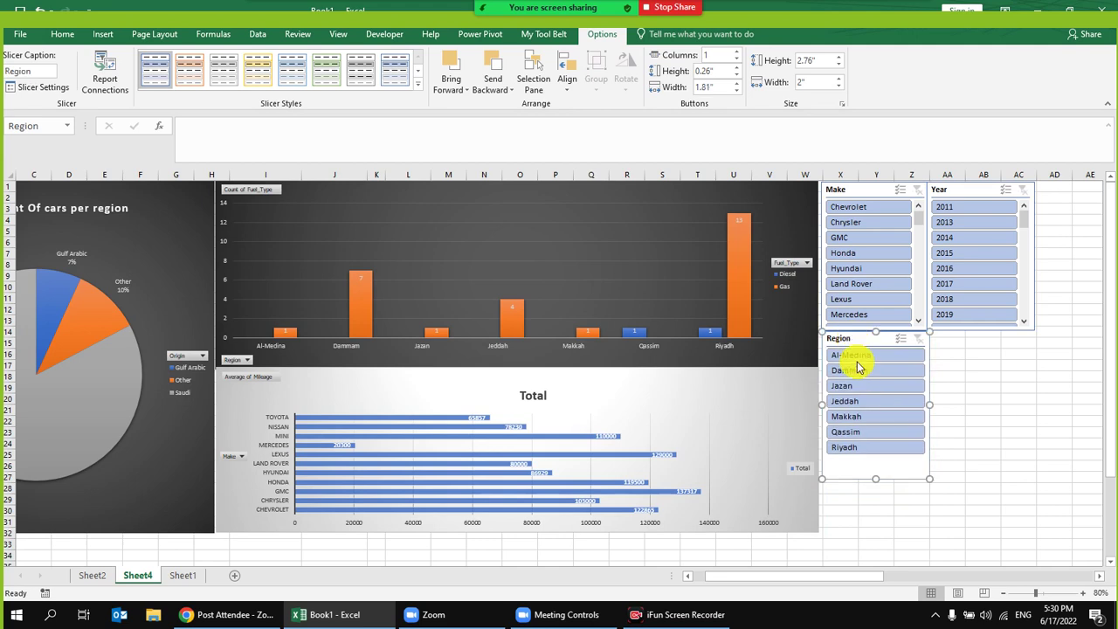
Step: Connect the Make slicer to the PivotTables on Sheet2 and Sheet4, including PivotTable5, PivotTable6 and PivotTable9
click(851, 185)
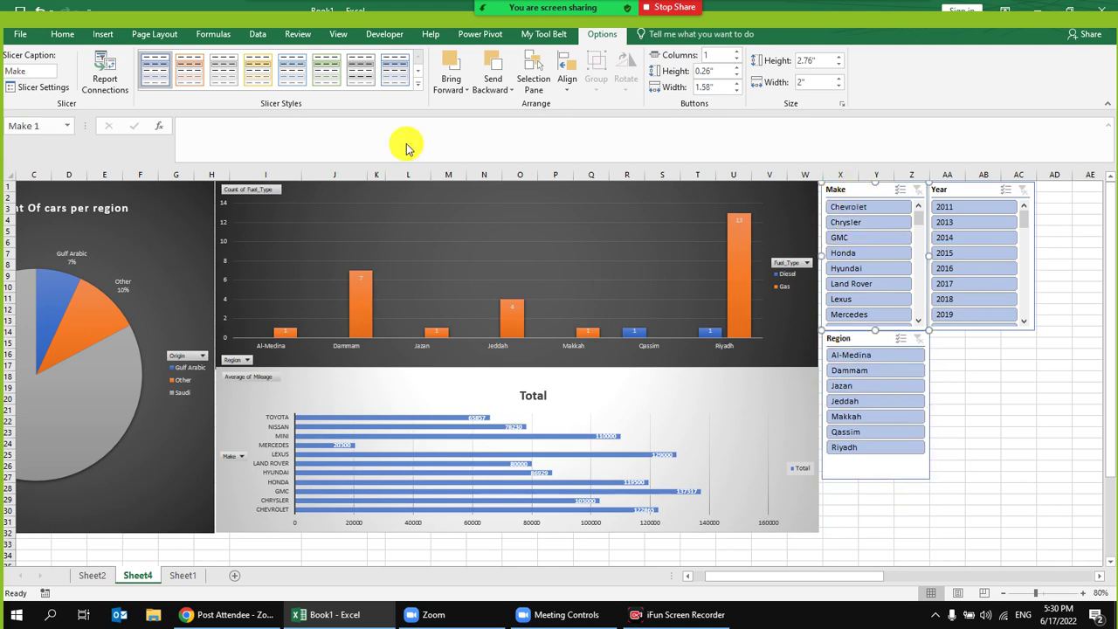
click(105, 78)
click(870, 445)
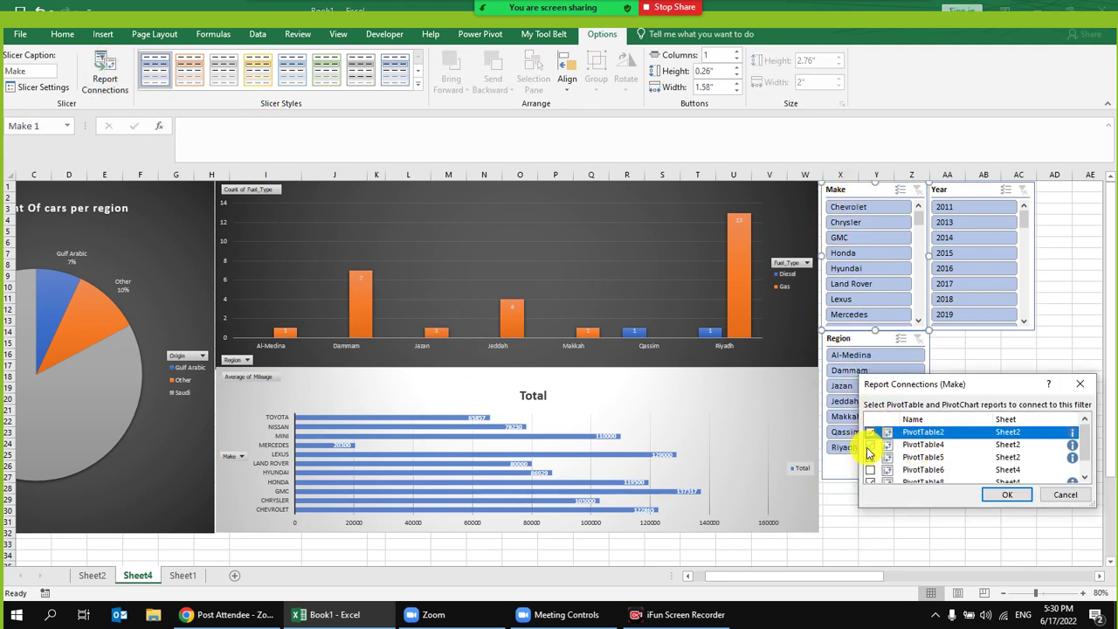
click(869, 469)
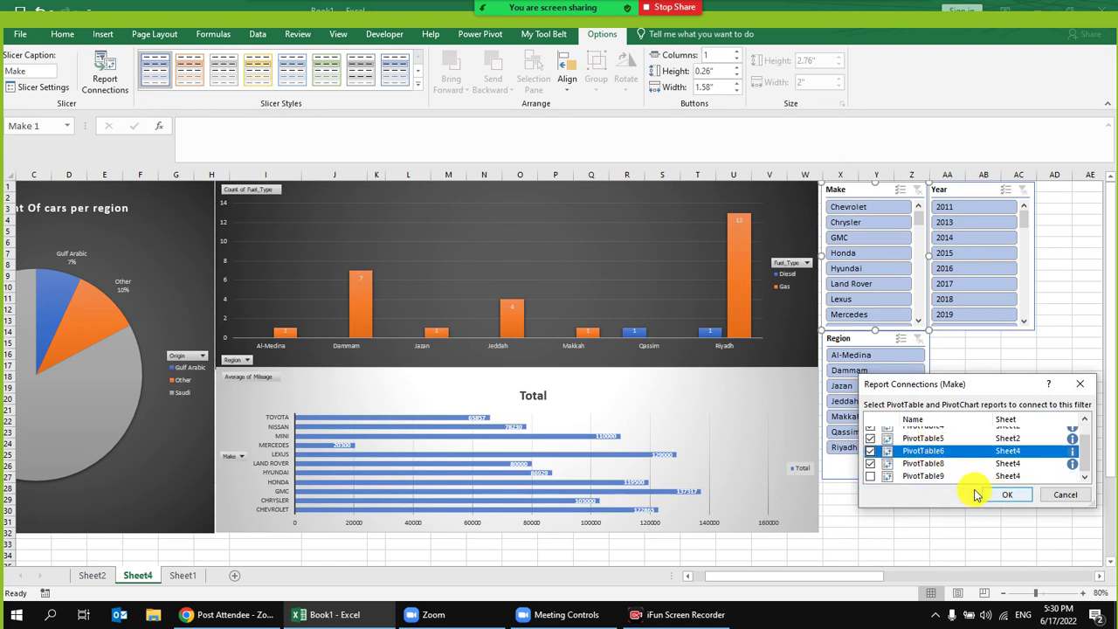
click(869, 476)
click(1007, 495)
click(963, 190)
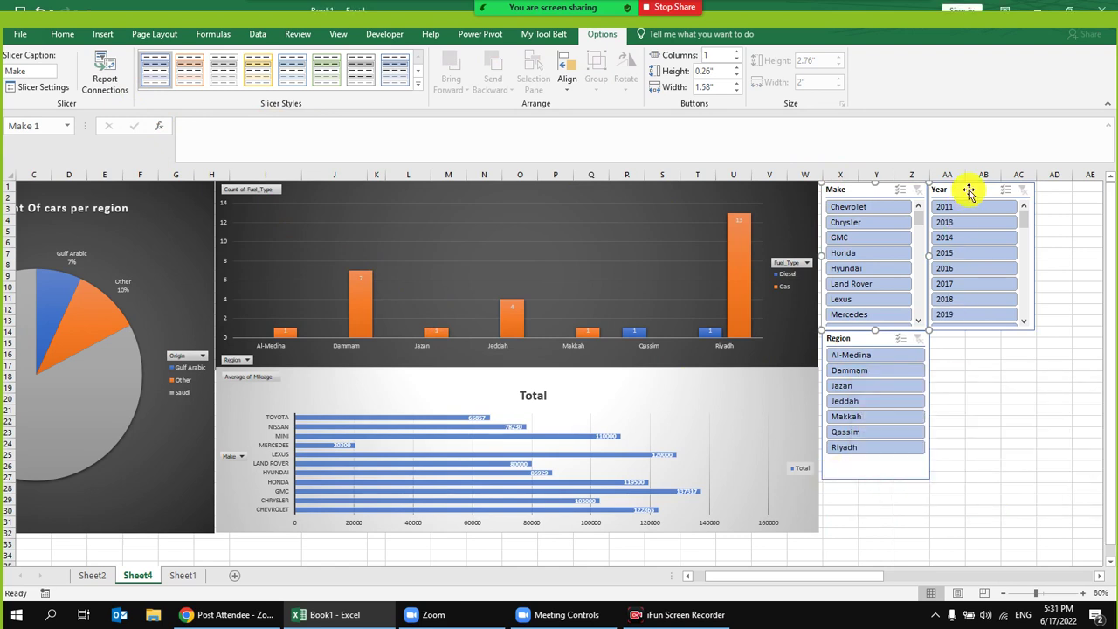
click(105, 76)
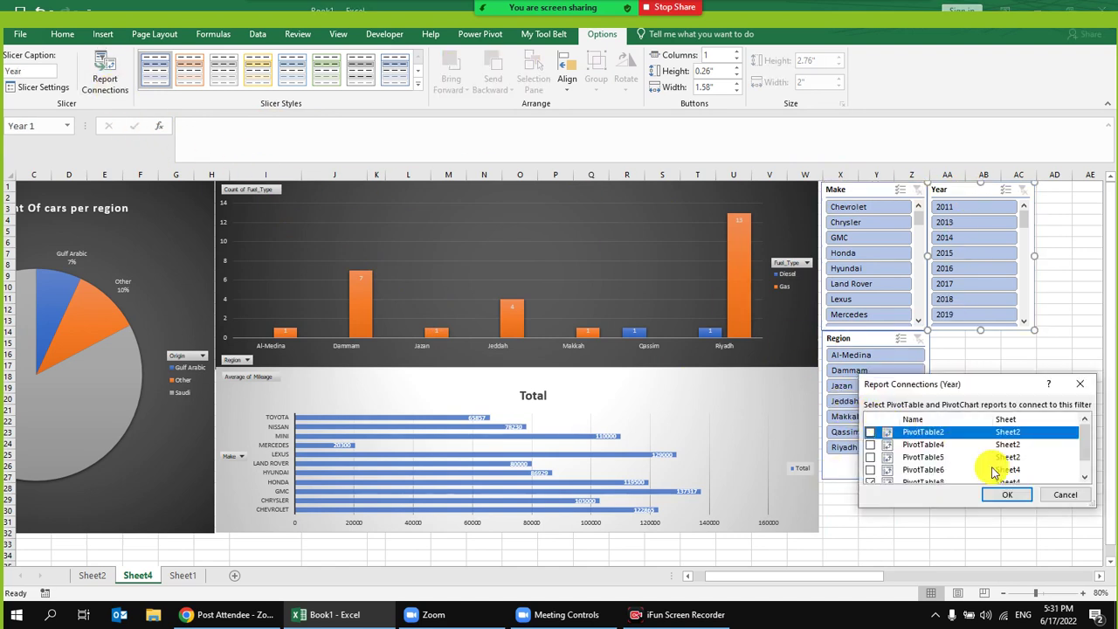
scroll(961, 454, down, 2)
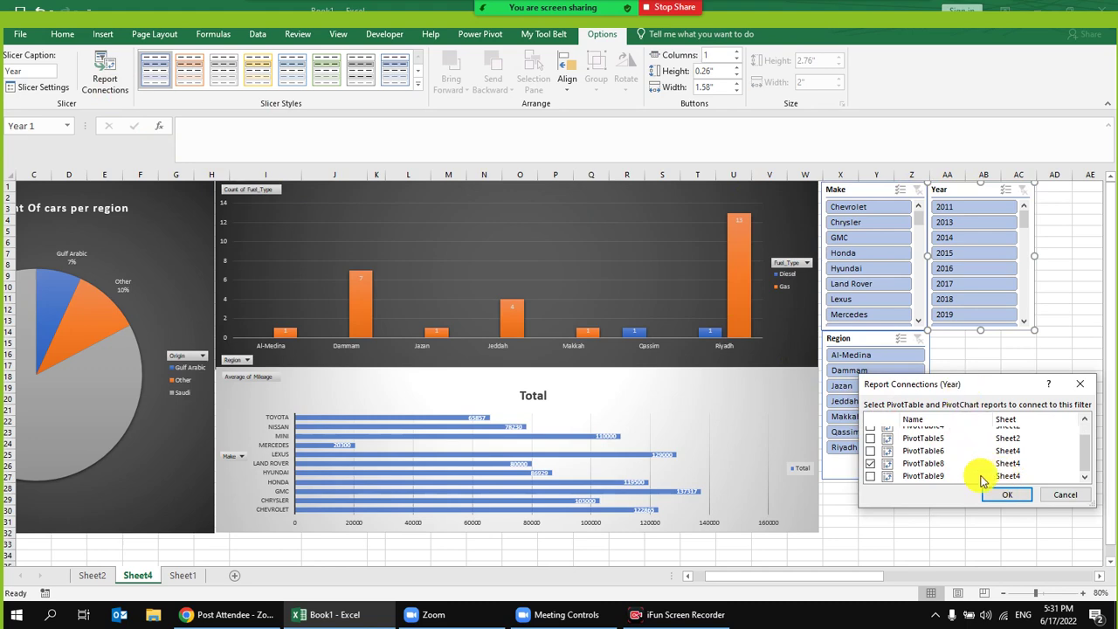
click(1066, 494)
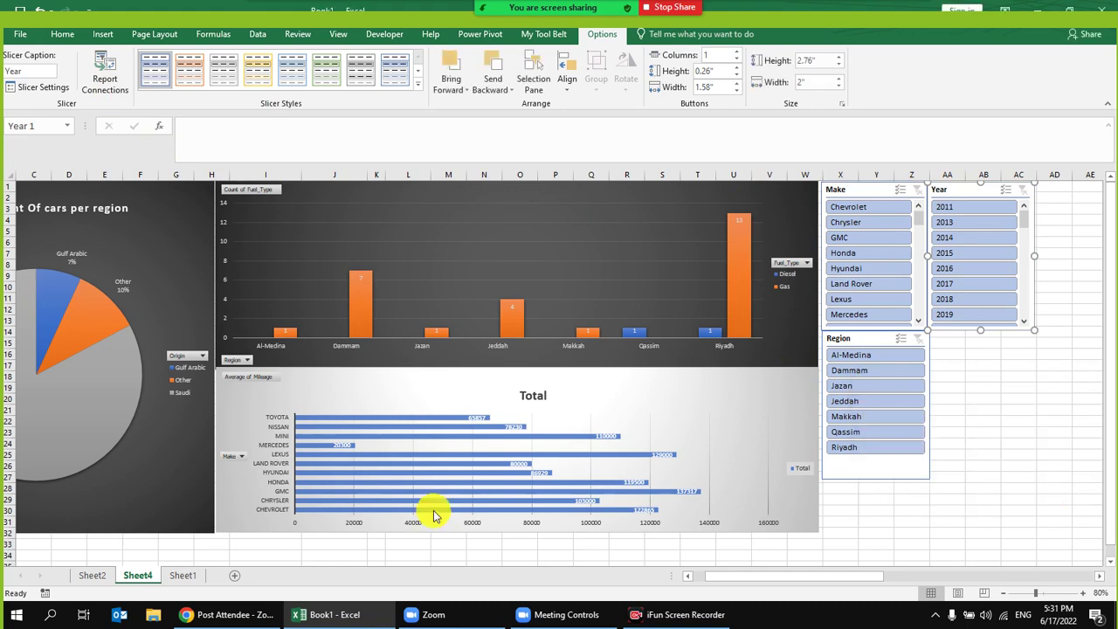
click(92, 576)
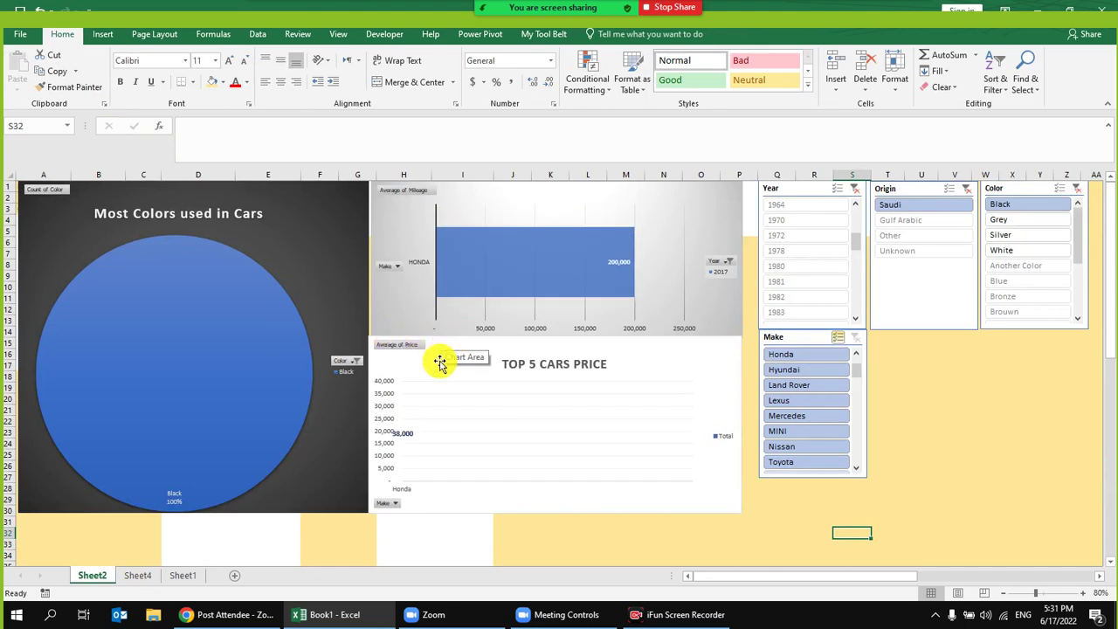
click(137, 575)
Step: Connect the Region slicer to the PivotTables on Sheet2 and Sheet4, including PivotTable4, PivotTable5, PivotTable6 and PivotTable9
click(874, 343)
click(105, 77)
scroll(937, 462, down, 2)
scroll(936, 462, up, 2)
click(919, 432)
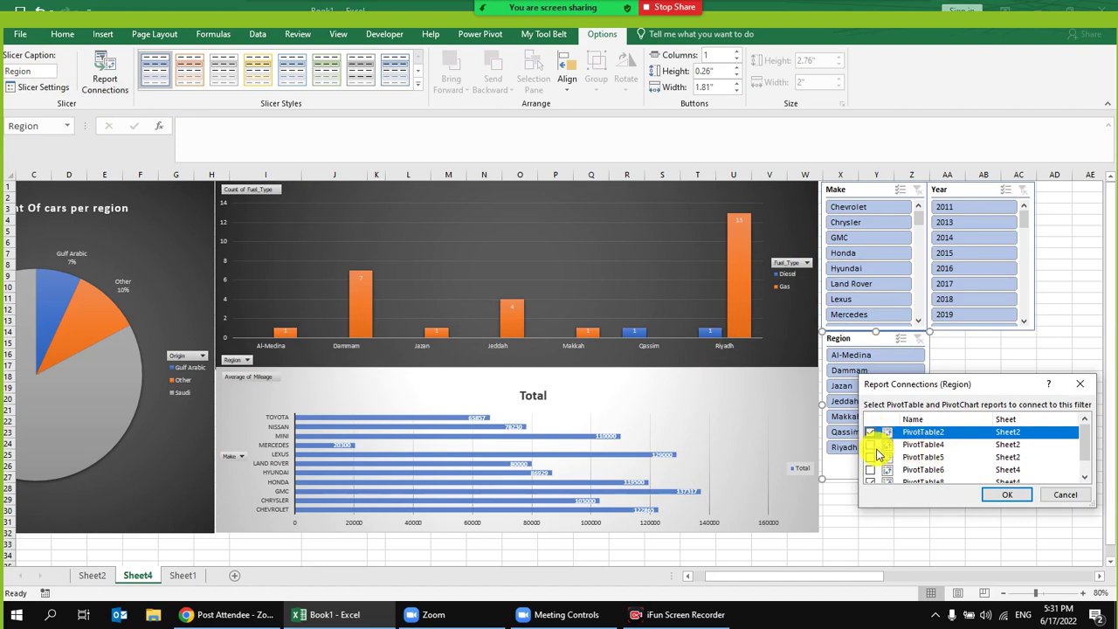
click(872, 446)
click(870, 460)
click(870, 463)
click(871, 477)
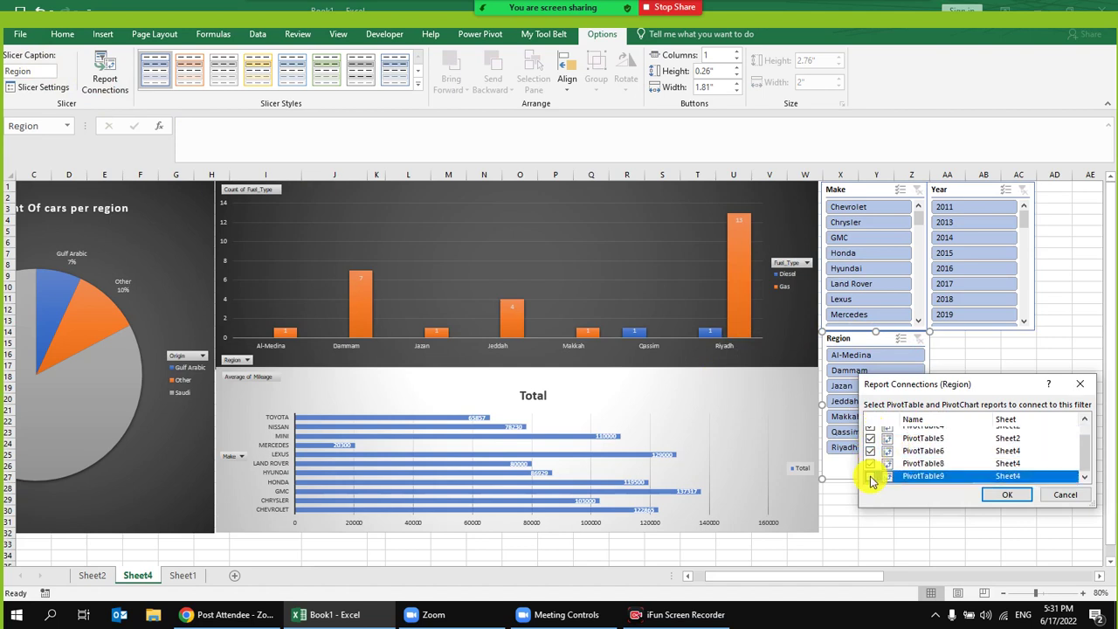
click(1007, 494)
Step: Connect the Year slicer to the remaining PivotTables on Sheet2 and Sheet4
click(957, 190)
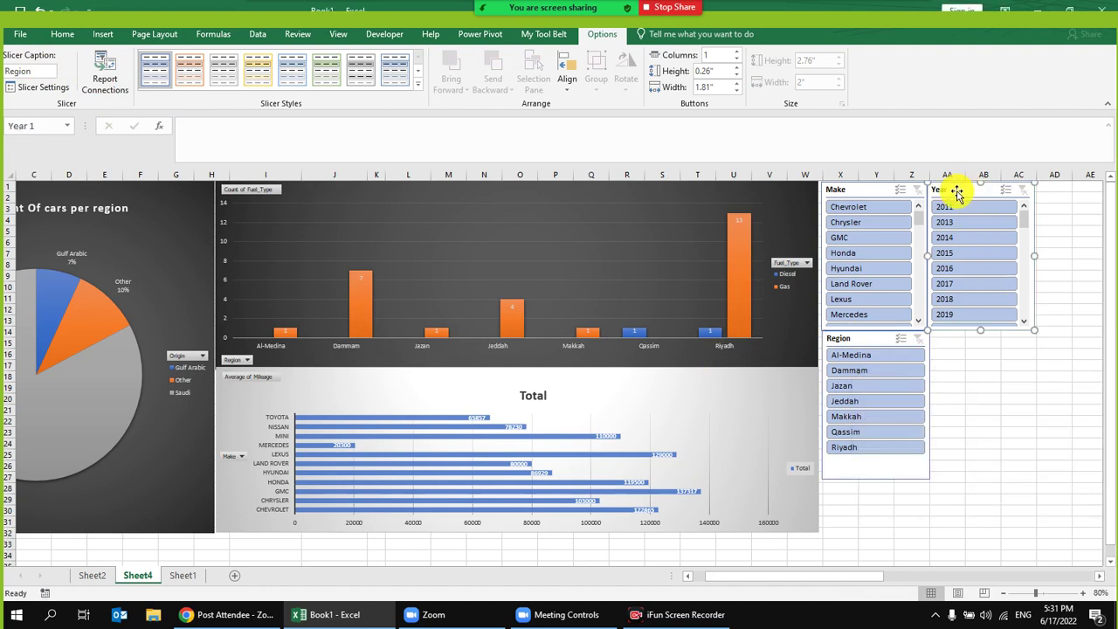
click(105, 74)
click(872, 455)
click(873, 462)
click(874, 468)
click(871, 456)
click(870, 476)
click(996, 495)
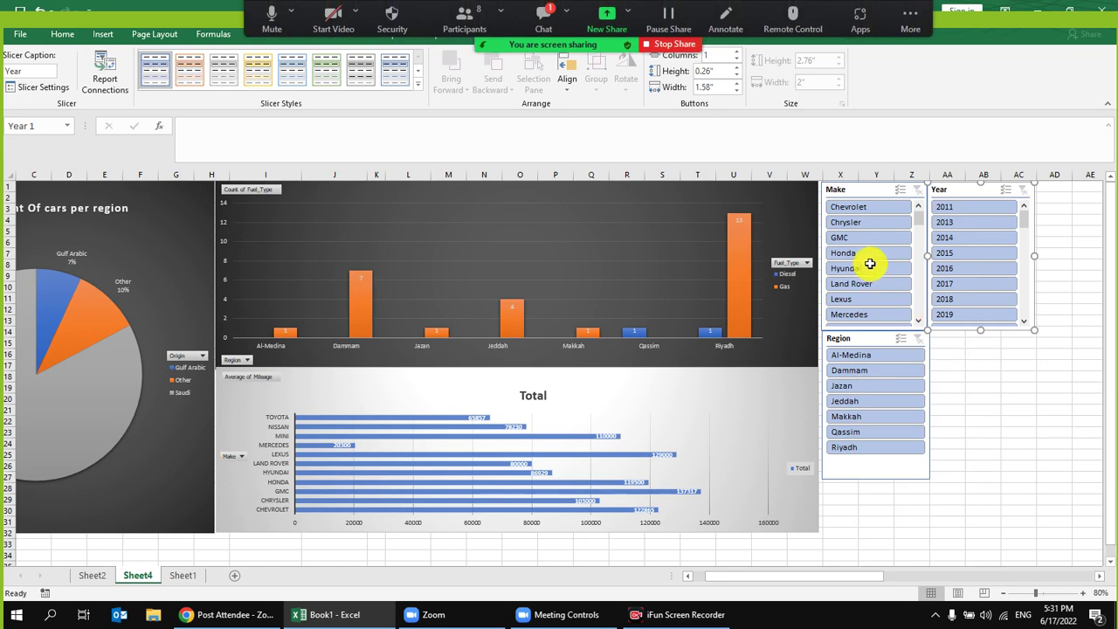
Step: Read the new message in the Zoom meeting chat and close the chat window
click(551, 14)
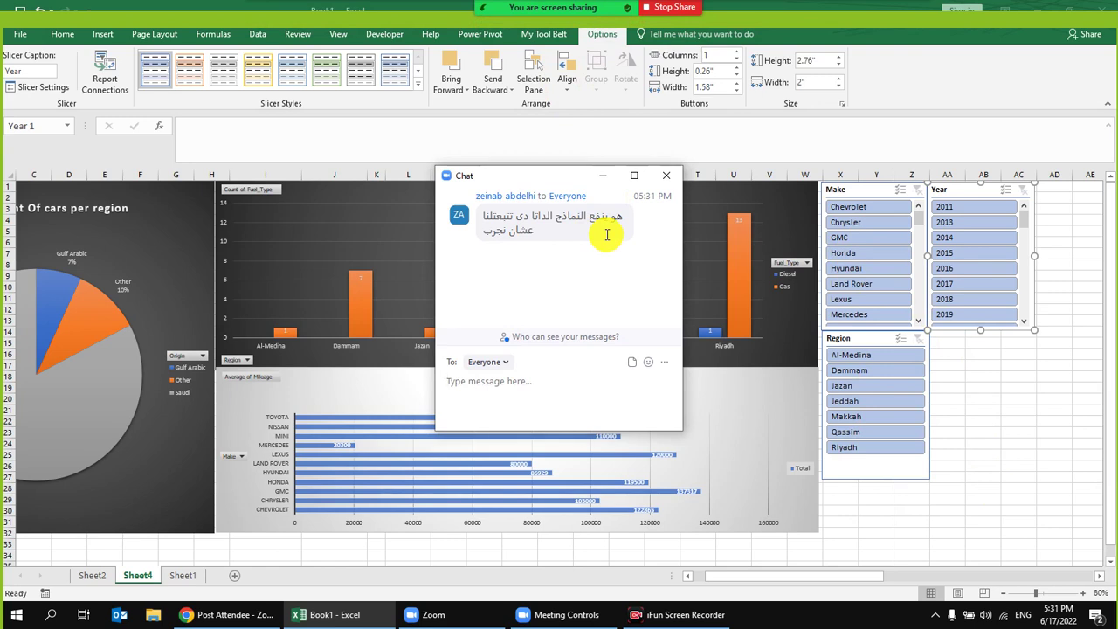
click(667, 176)
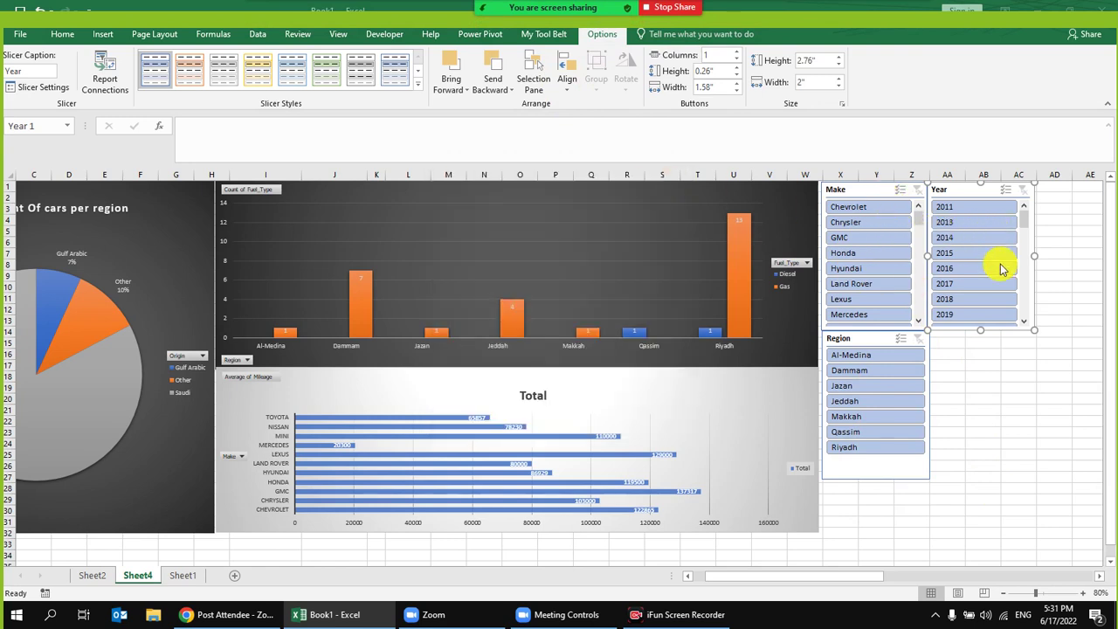
Step: Compare the Sheet2 dashboard and its Year slicer with the Sheet4 dashboard and the source data on Sheet1
click(96, 575)
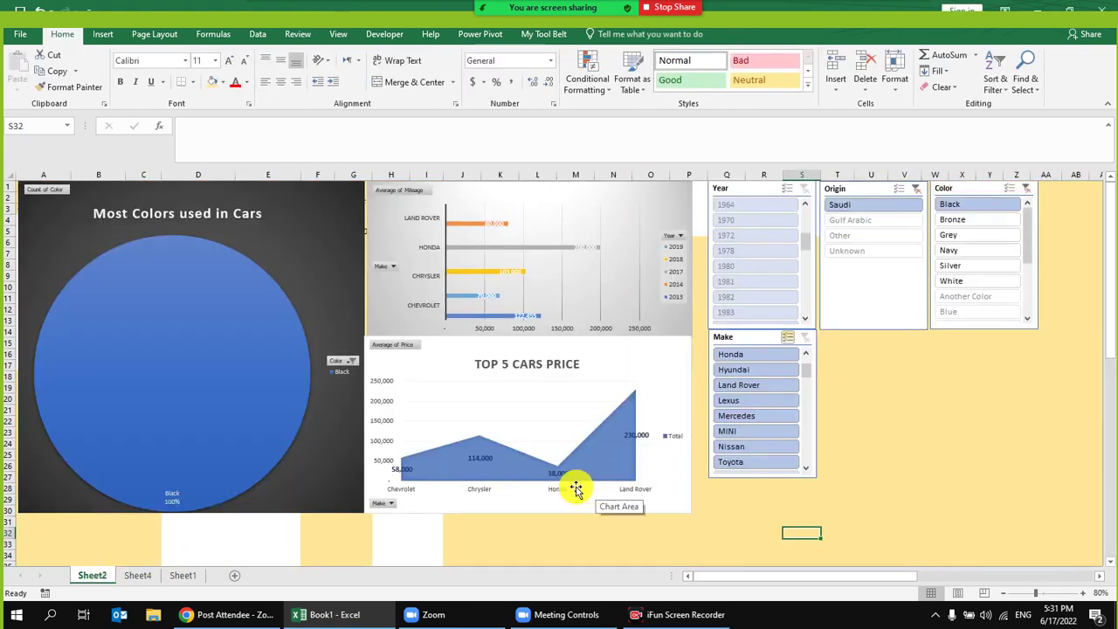
click(139, 575)
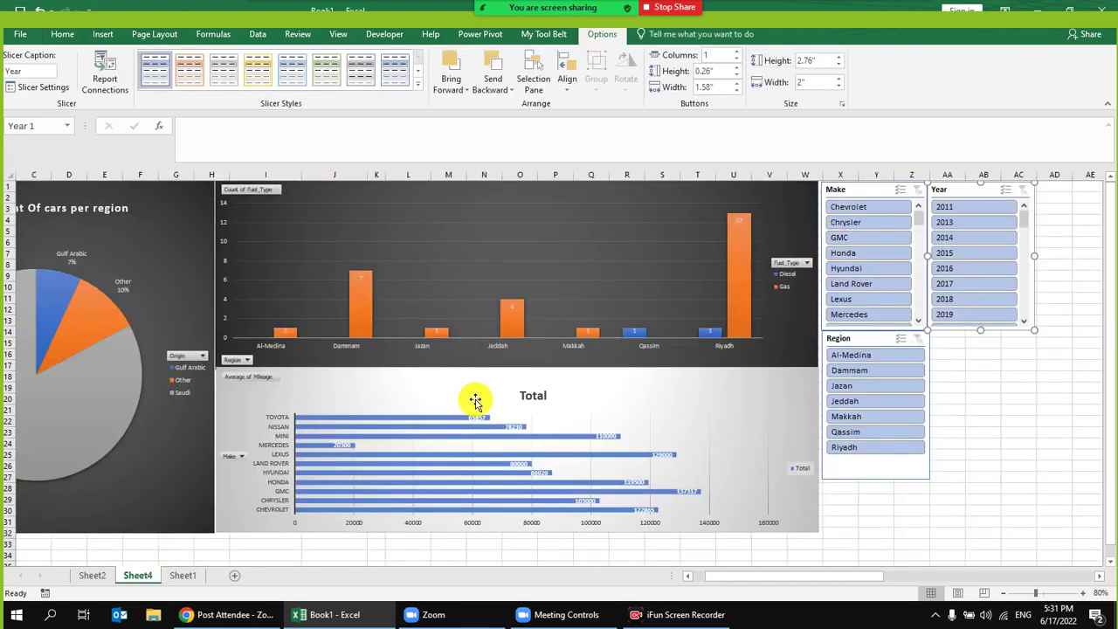
click(81, 579)
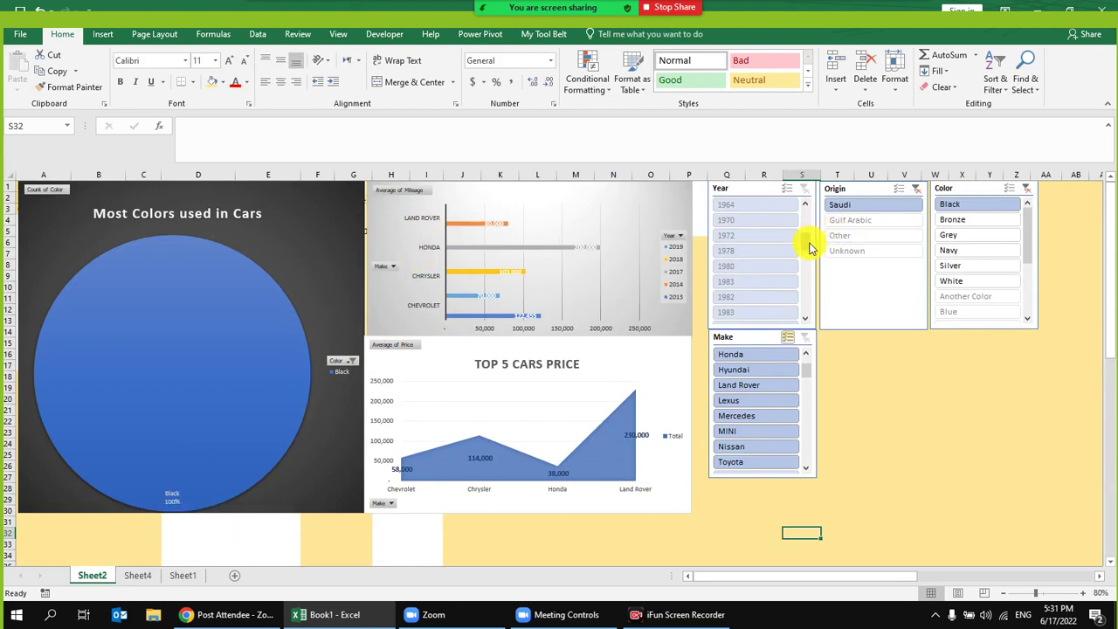
drag(807, 288, 805, 218)
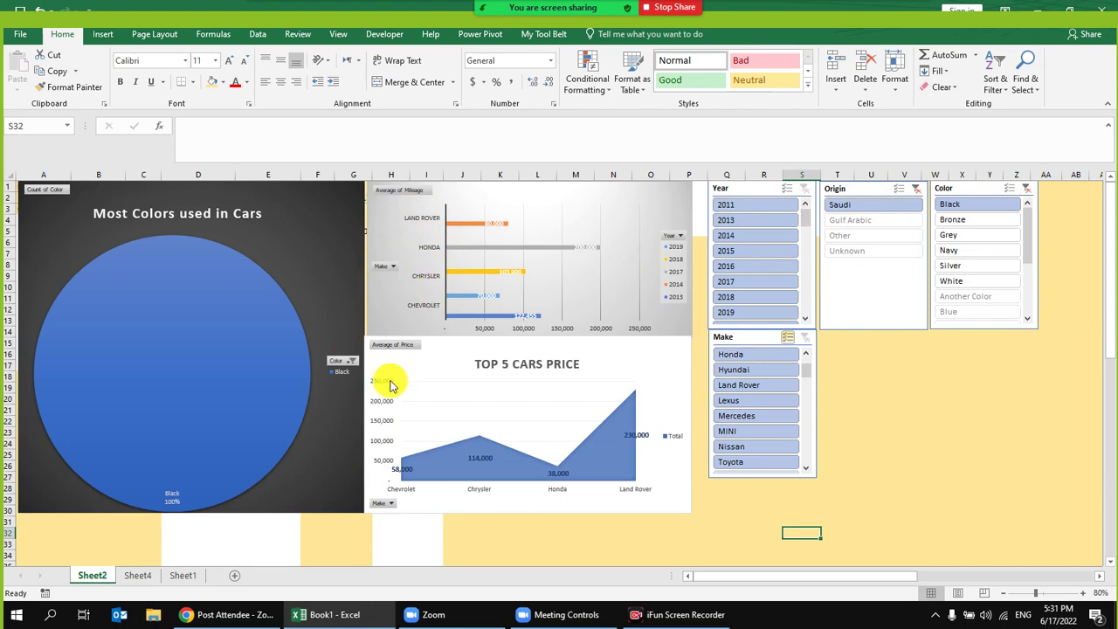
click(184, 575)
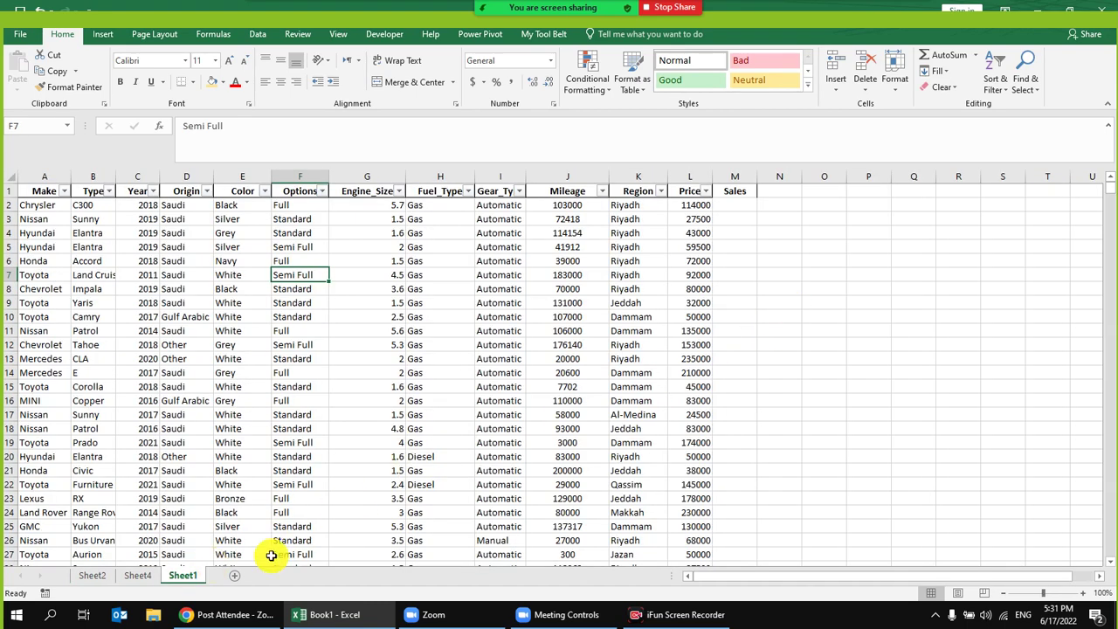
Step: Test the Year slicer on Sheet4 with 2013, check the linked charts on Sheet2, and clear the Year filter
click(137, 576)
click(961, 224)
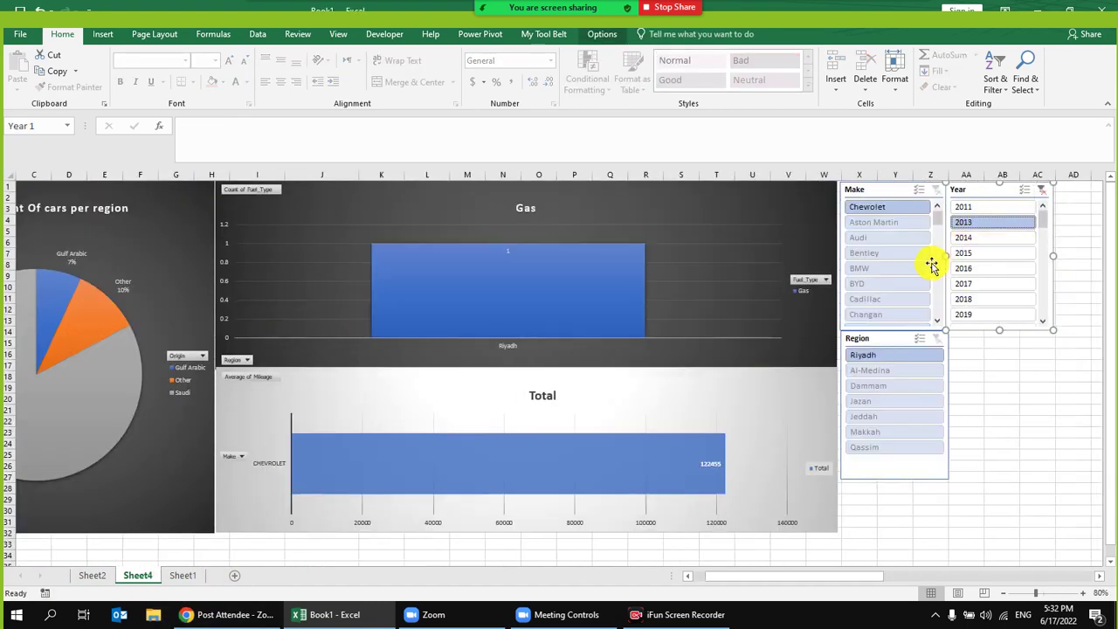
click(89, 575)
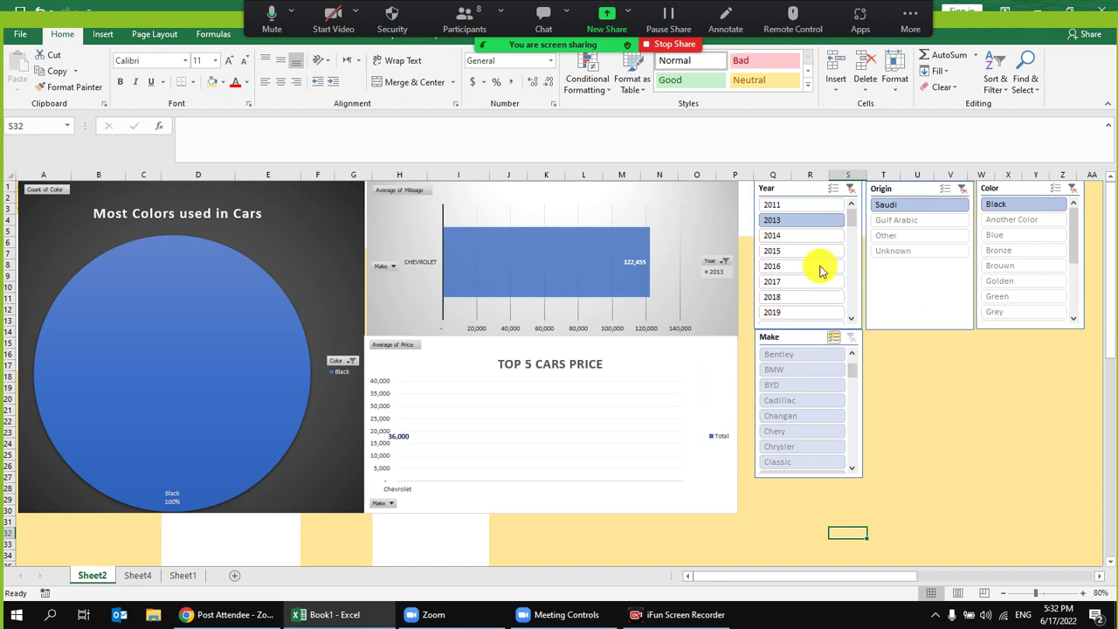
click(140, 572)
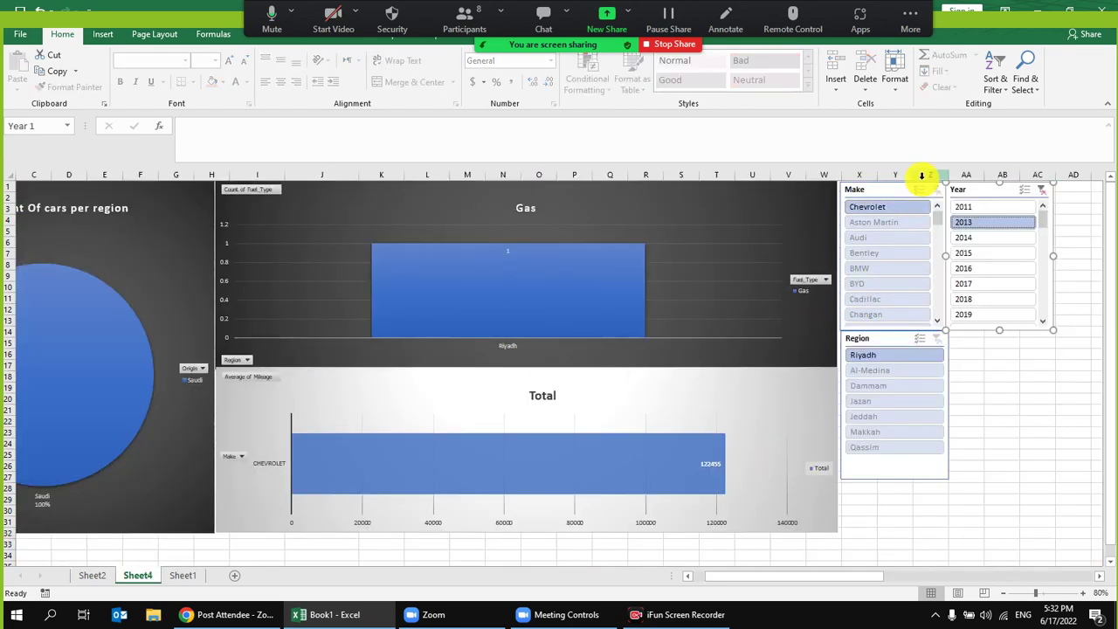
click(1040, 190)
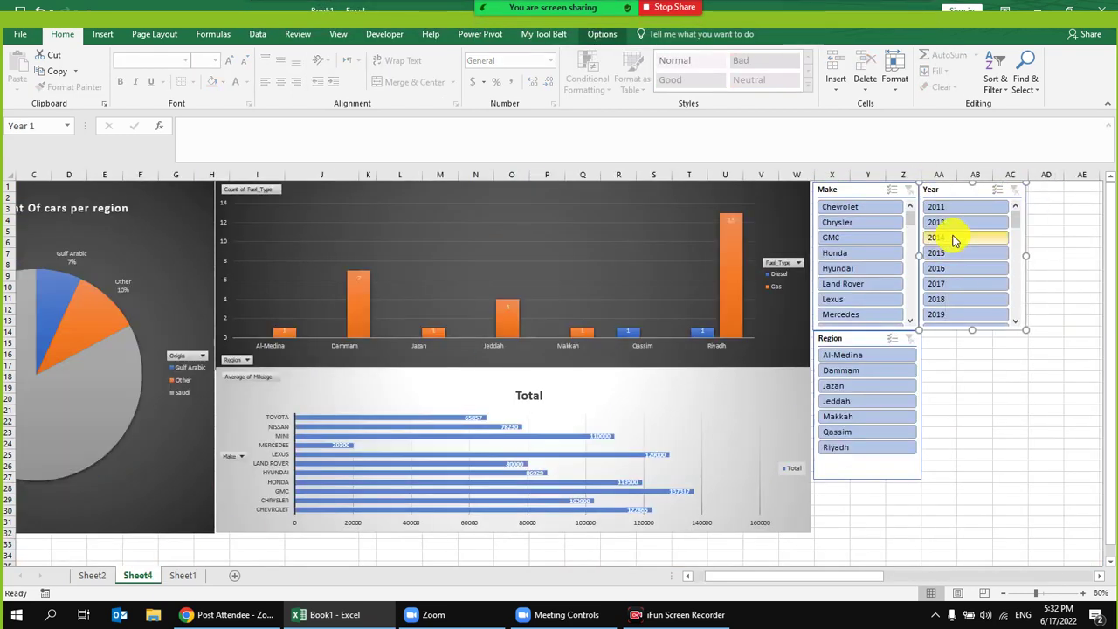
Step: Filter the Sheet4 dashboard to the years 2011, 2015 and 2018 with multi-select in the Year slicer
click(959, 210)
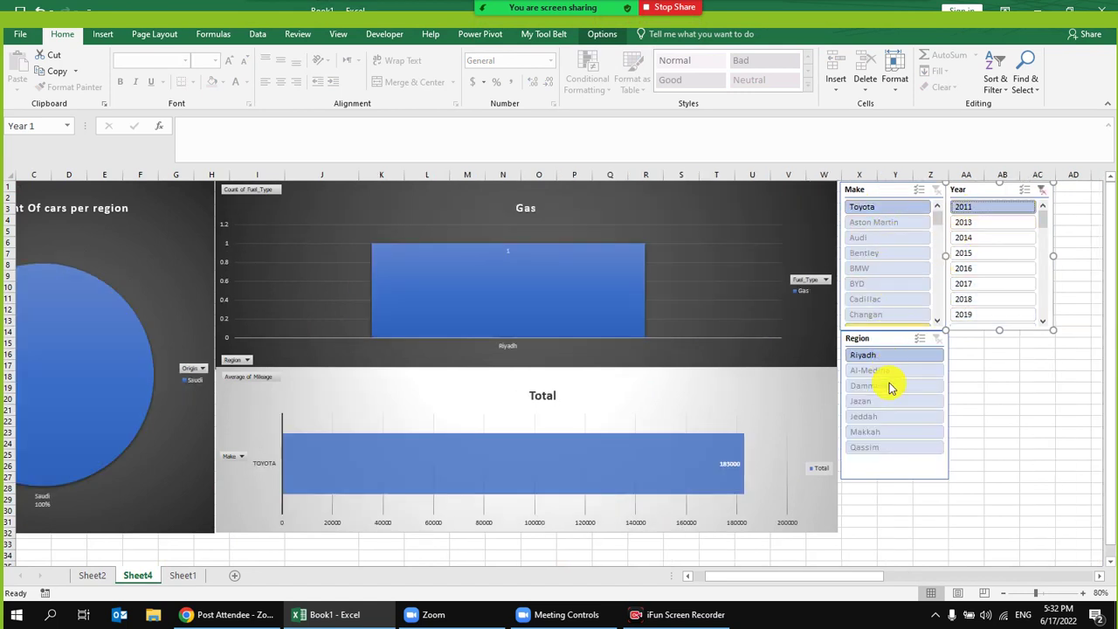
click(1024, 189)
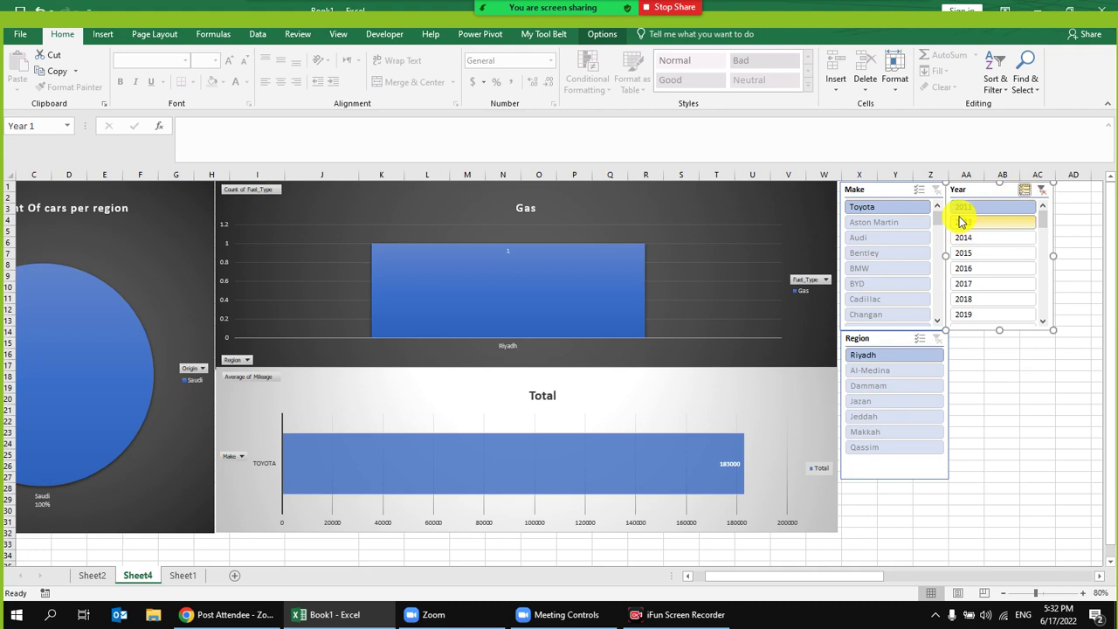
click(988, 254)
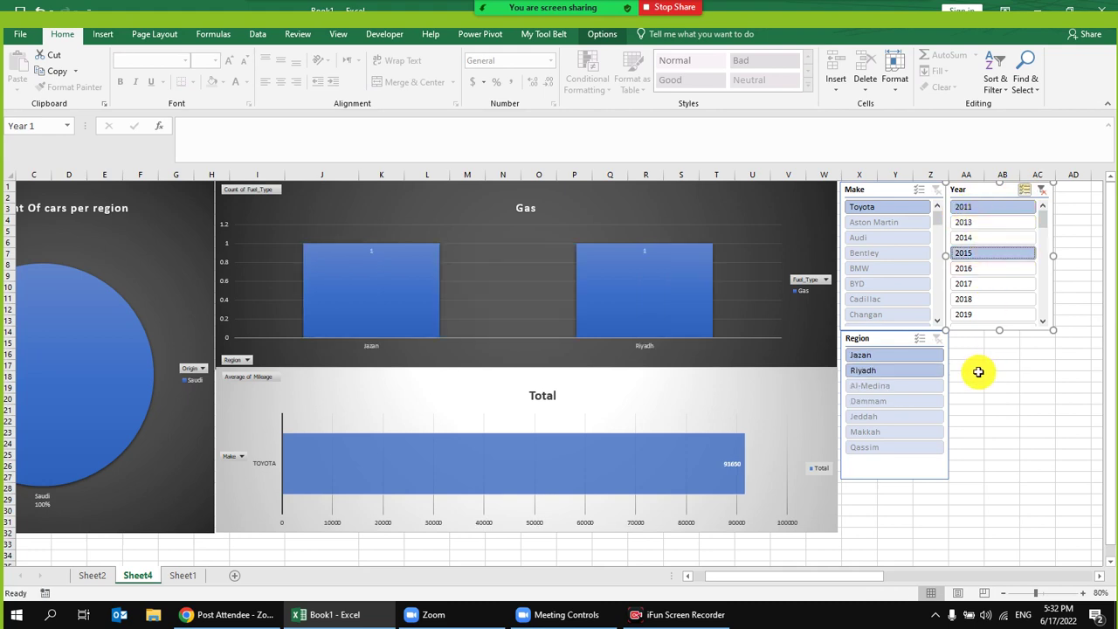
click(987, 299)
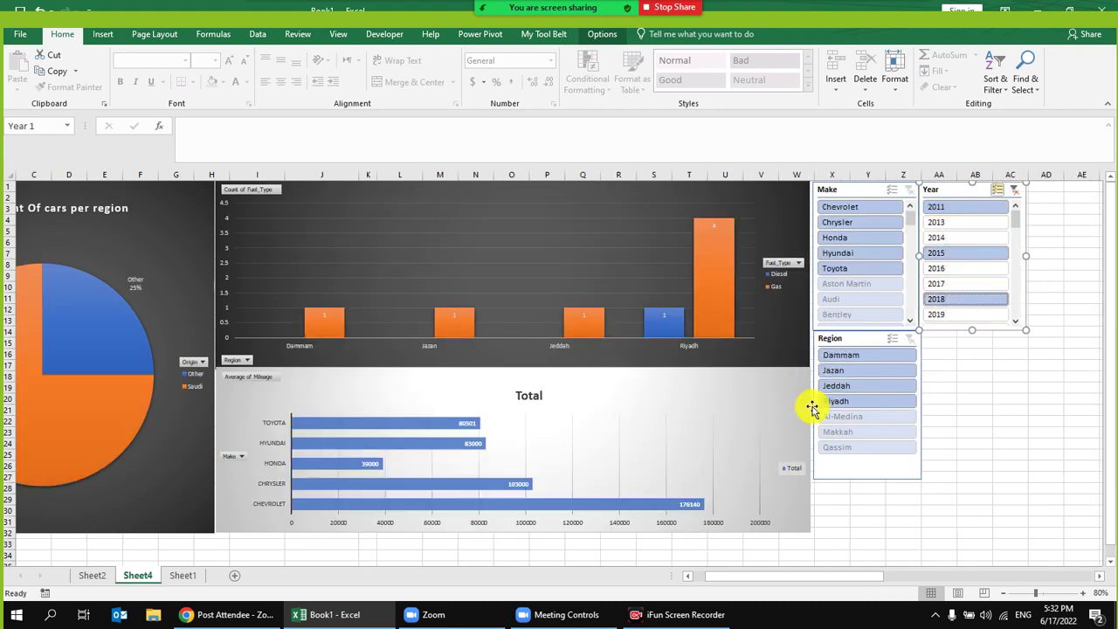
drag(734, 577, 687, 580)
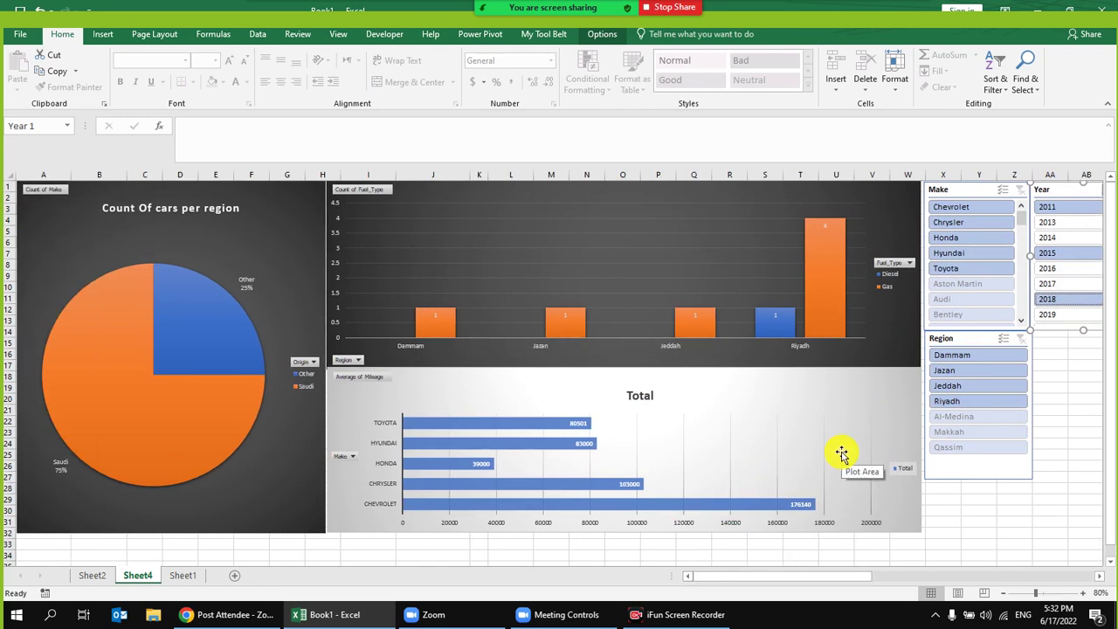
Step: Turn on the camera video in the Zoom meeting
mouse_move(572, 5)
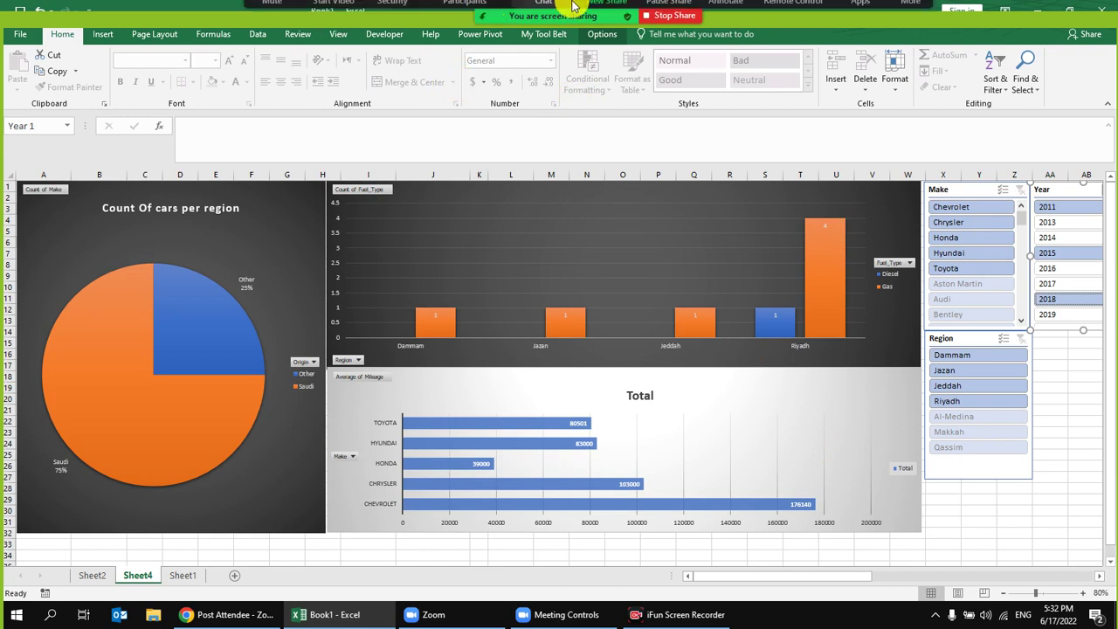
click(322, 27)
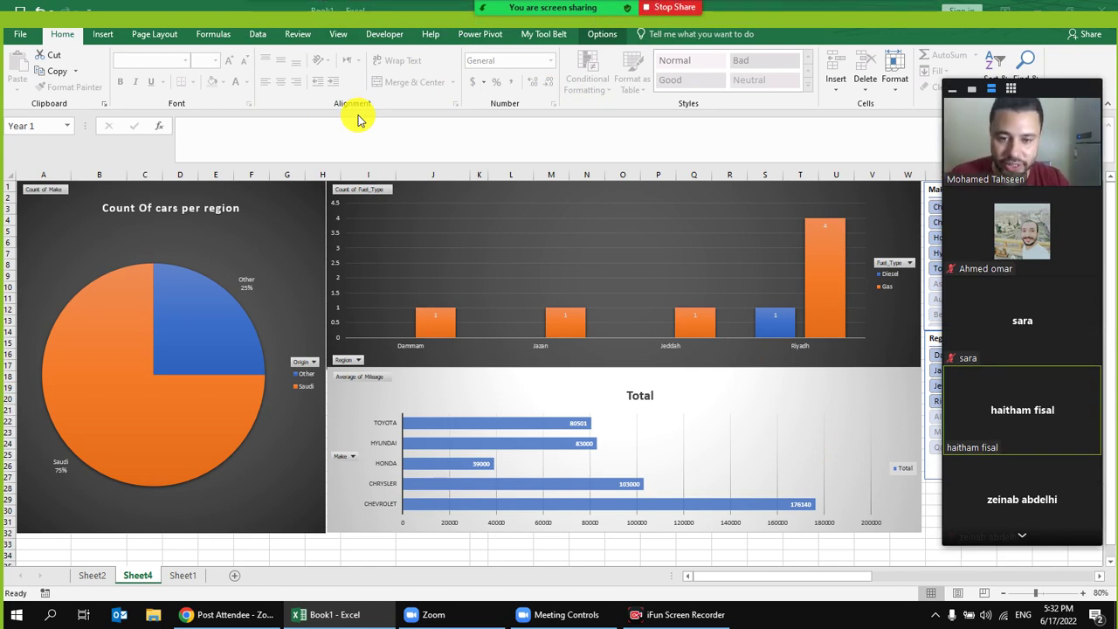
click(710, 617)
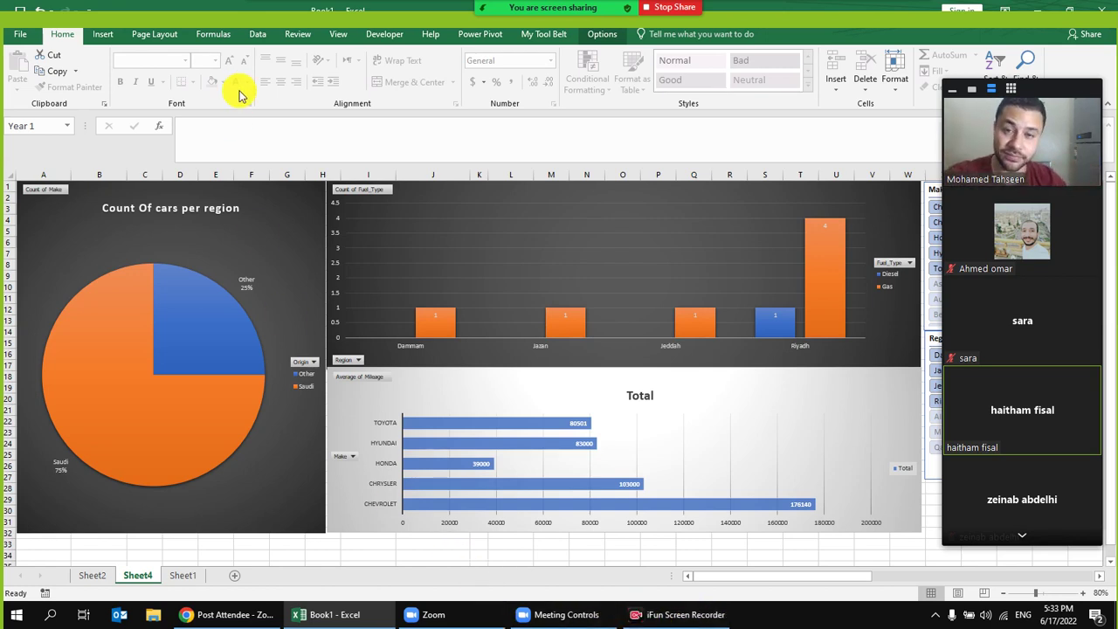
mouse_move(367, 13)
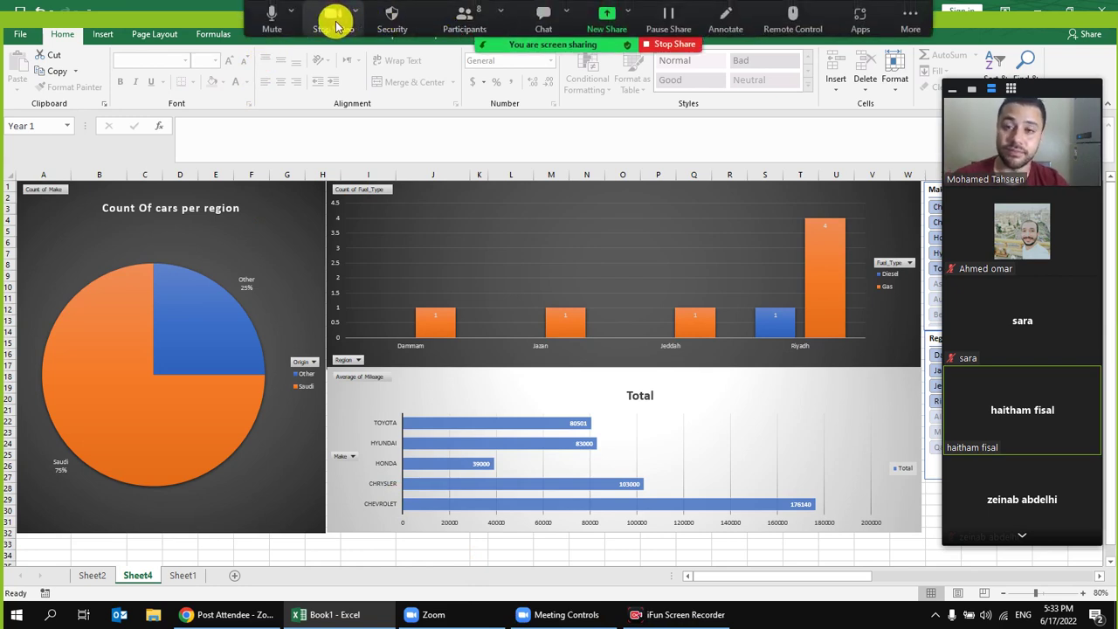
click(336, 26)
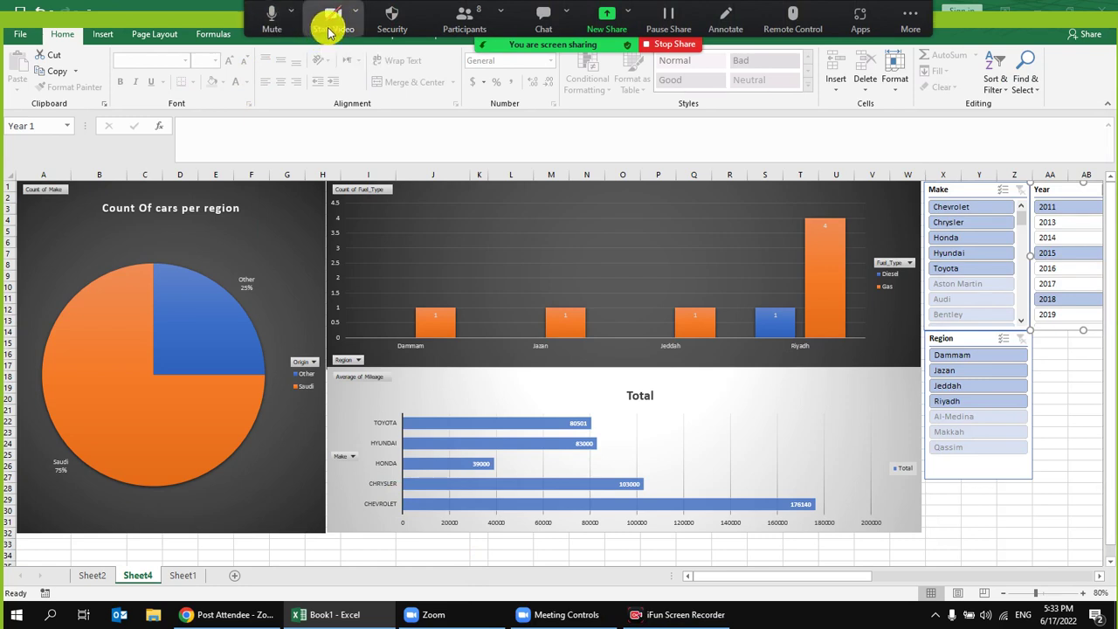
click(334, 22)
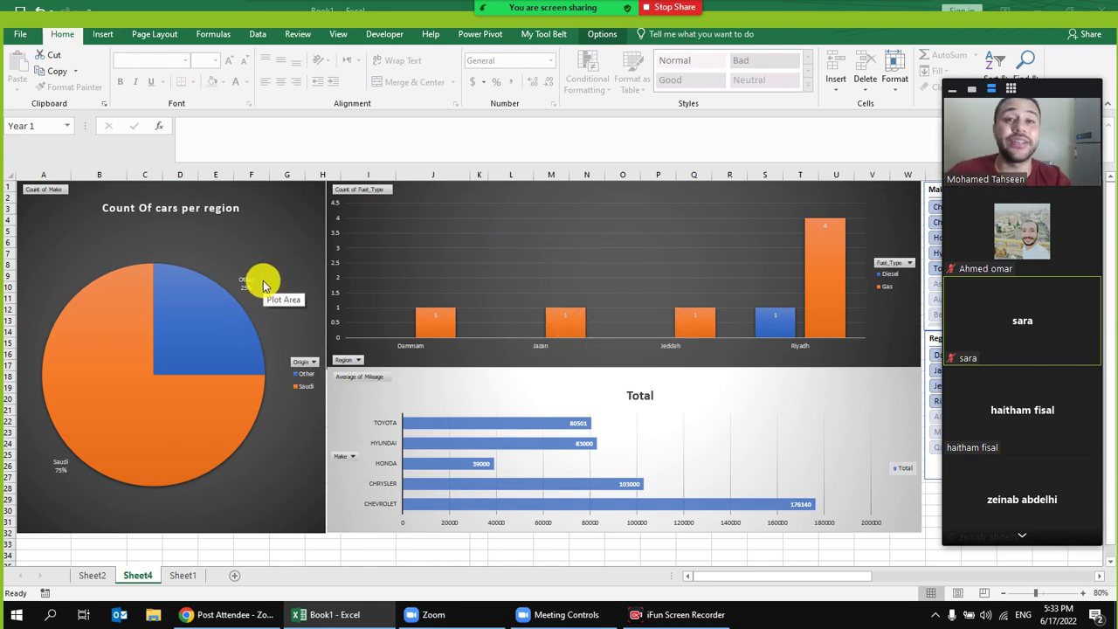
Step: Review the chart styles and chart element options available for the fuel-type column chart
click(573, 201)
click(647, 34)
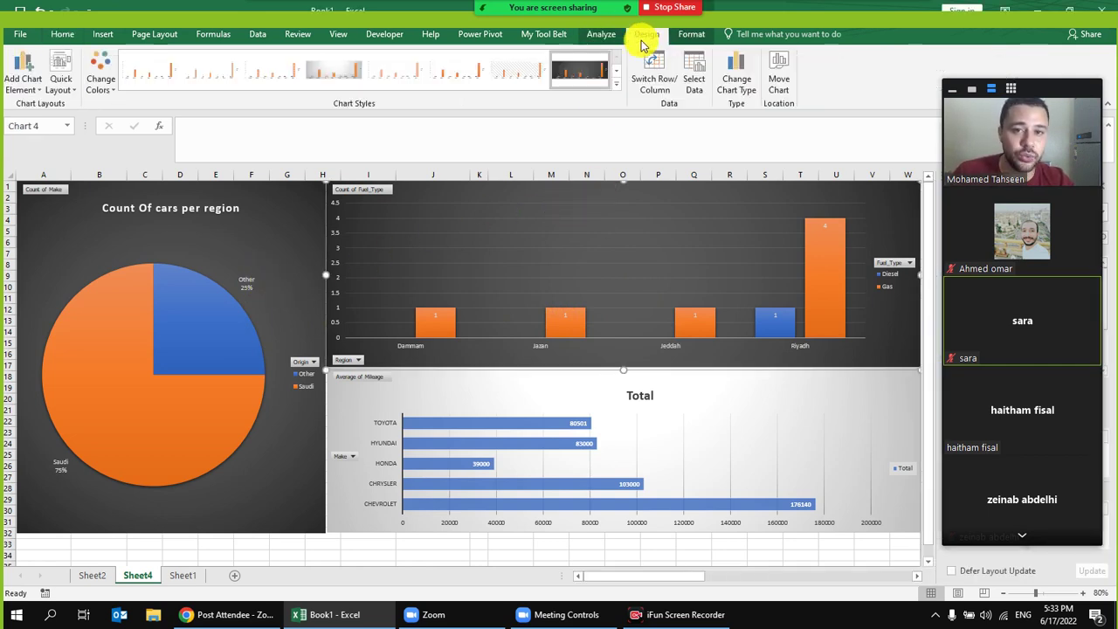
click(692, 37)
click(648, 36)
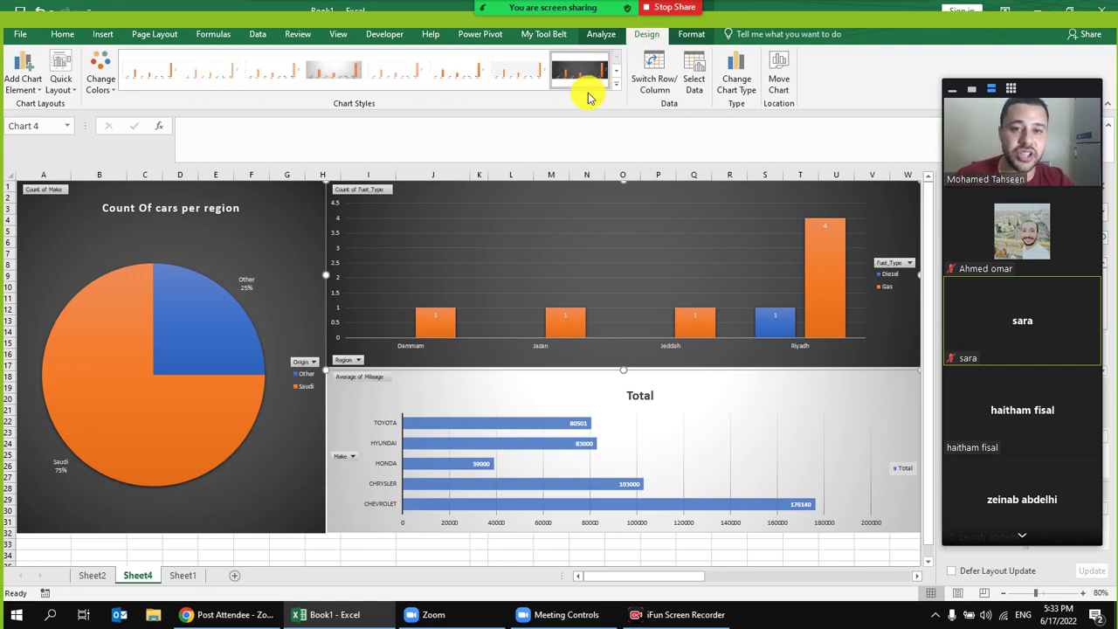
click(619, 87)
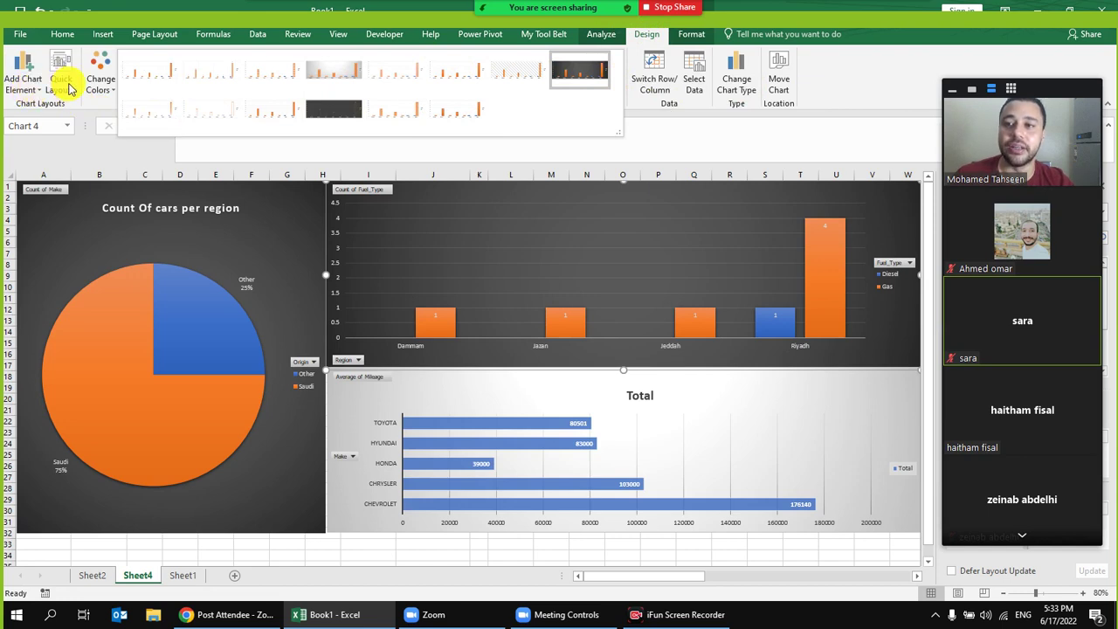
click(24, 80)
mouse_move(54, 111)
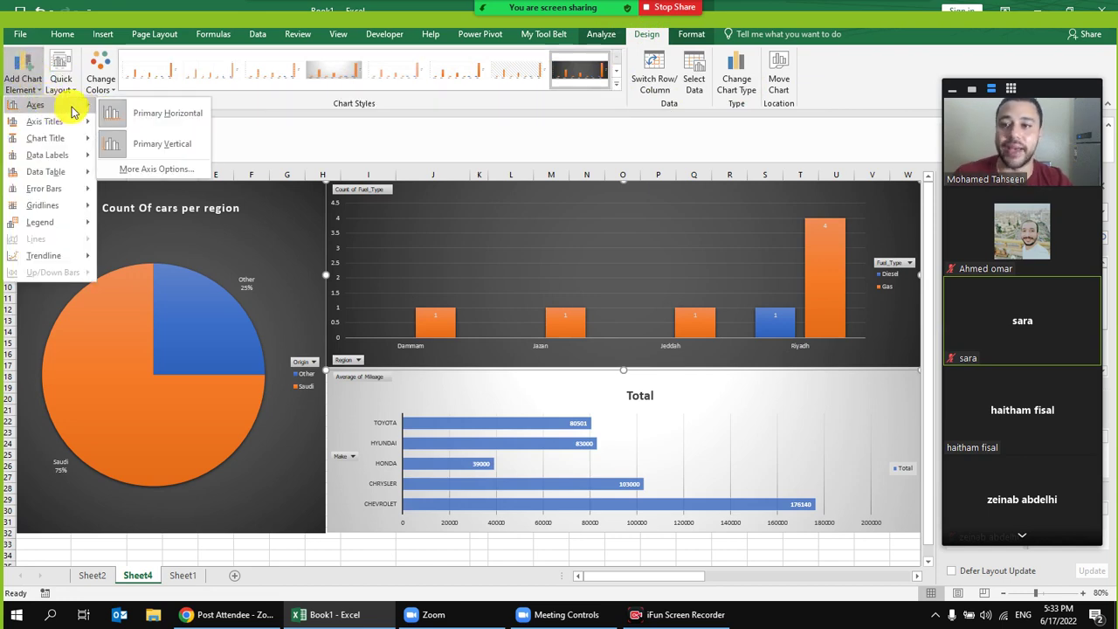
mouse_move(57, 131)
click(606, 247)
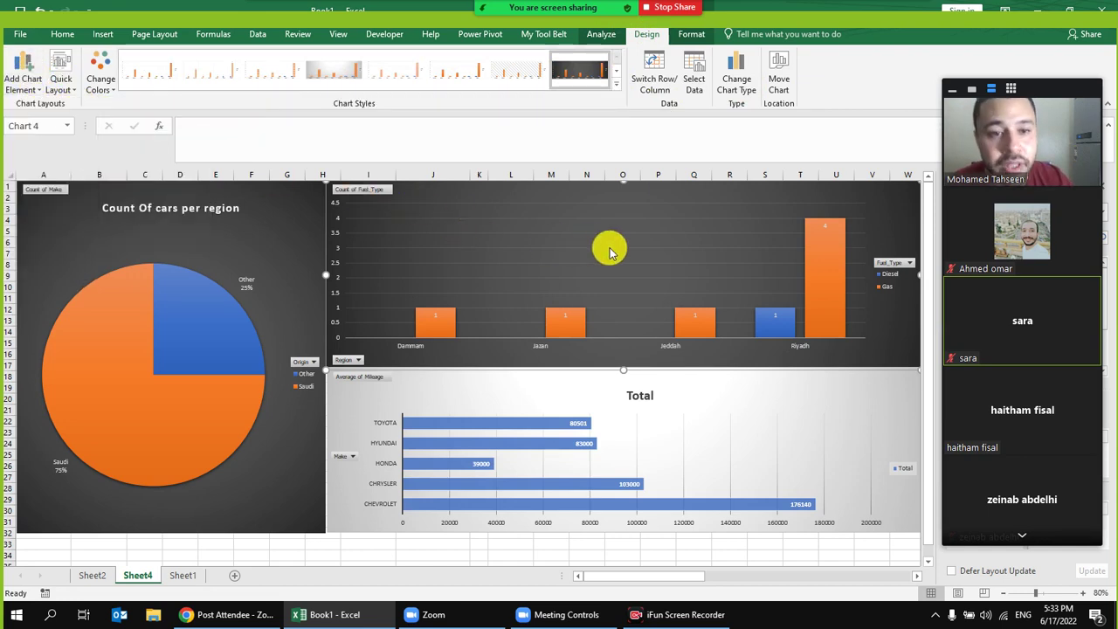
Step: Add a primary horizontal axis title to the fuel-type column chart and remove it again
click(824, 232)
click(23, 70)
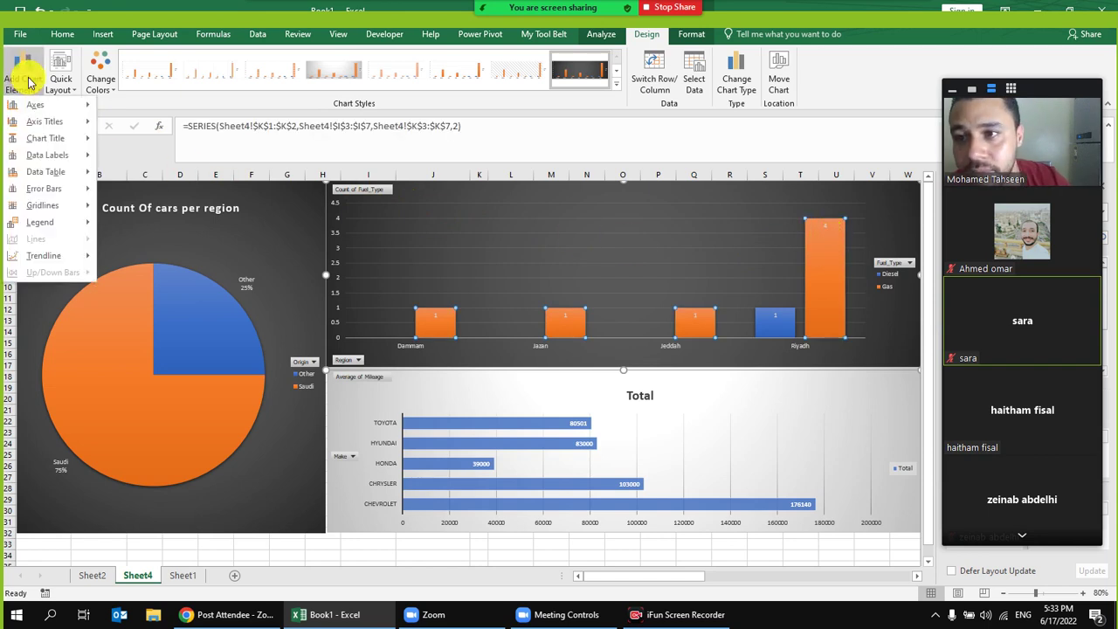
mouse_move(39, 106)
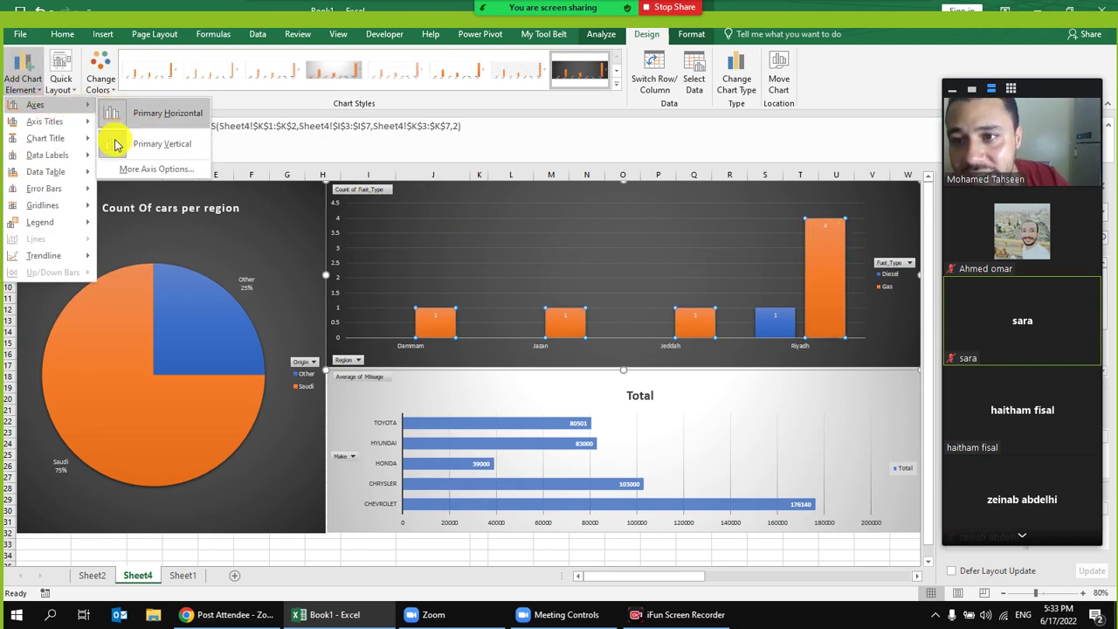
mouse_move(70, 128)
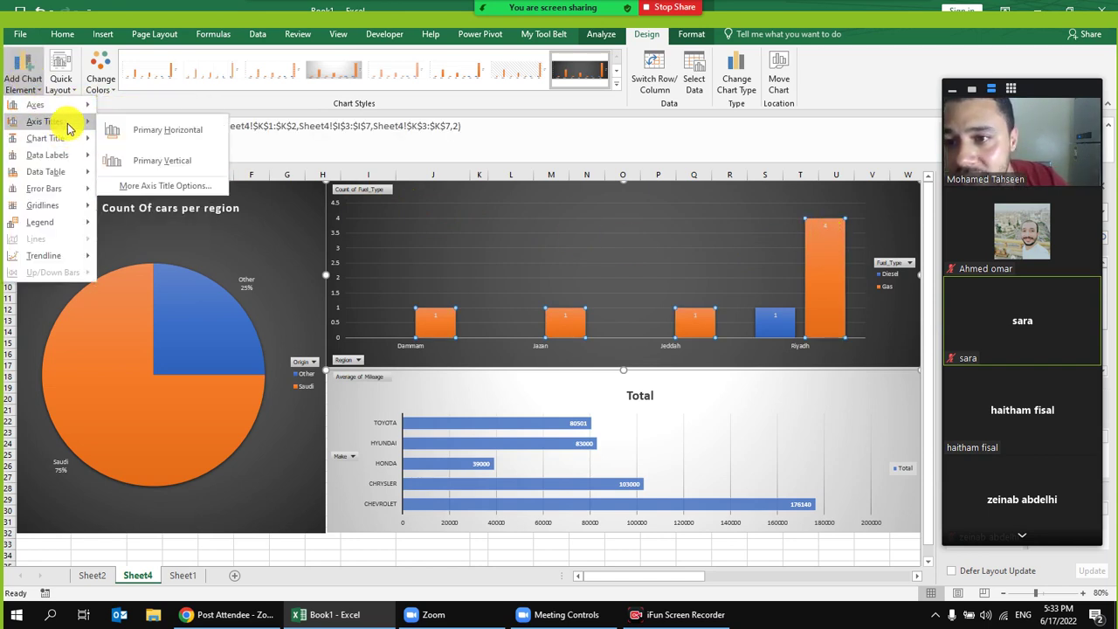
click(153, 129)
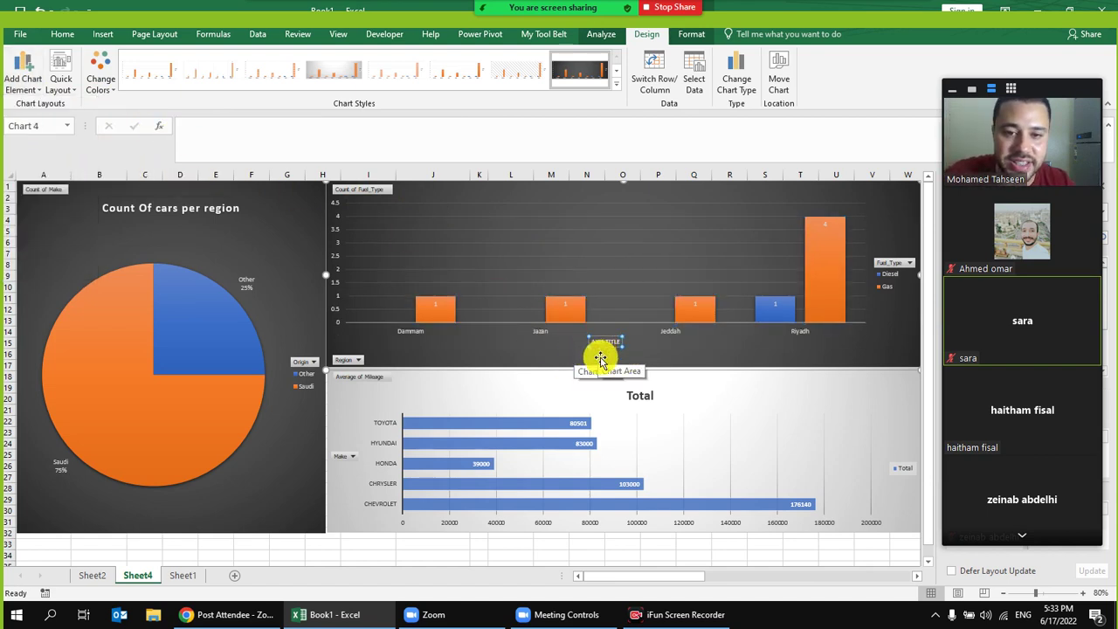
key(Delete)
Step: Try the Center and Inside End data label positions on the Gas series of the fuel-type column chart
click(26, 83)
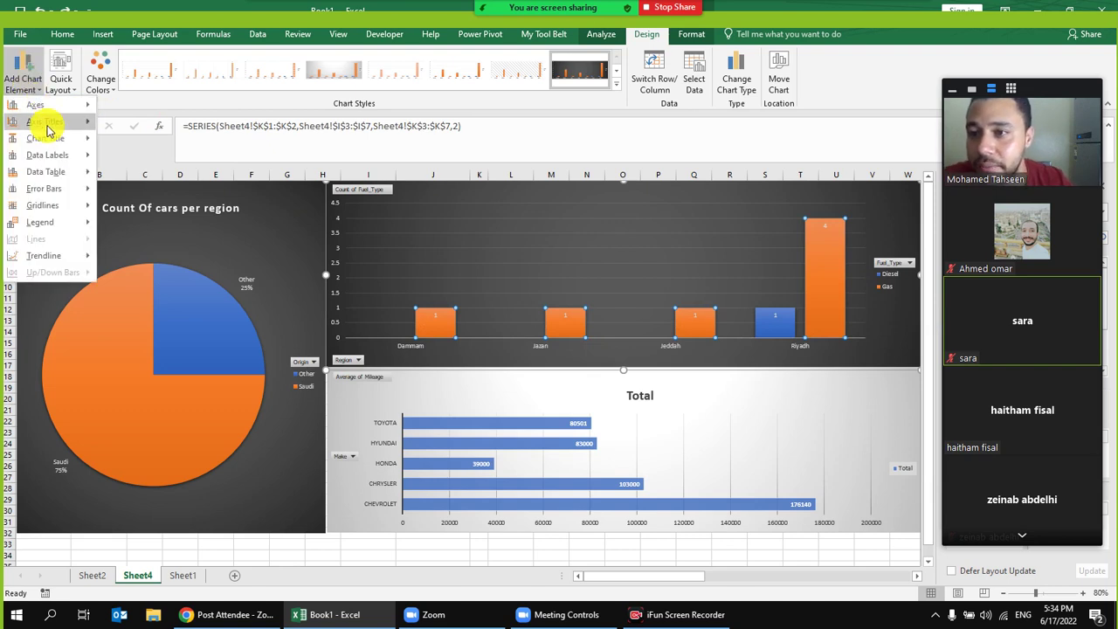
mouse_move(76, 155)
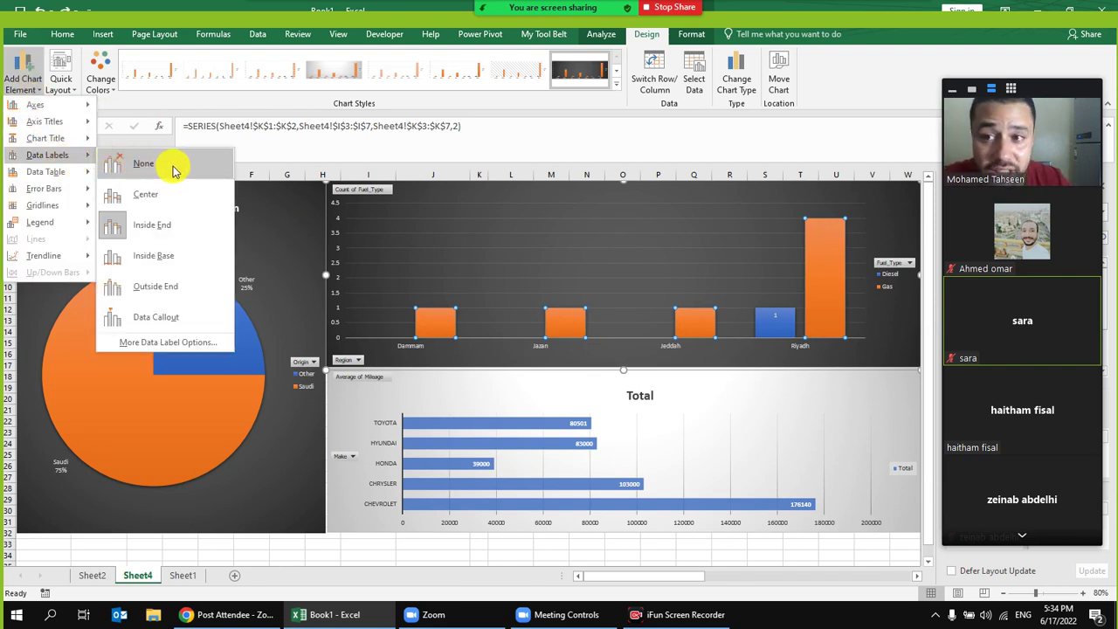
click(803, 253)
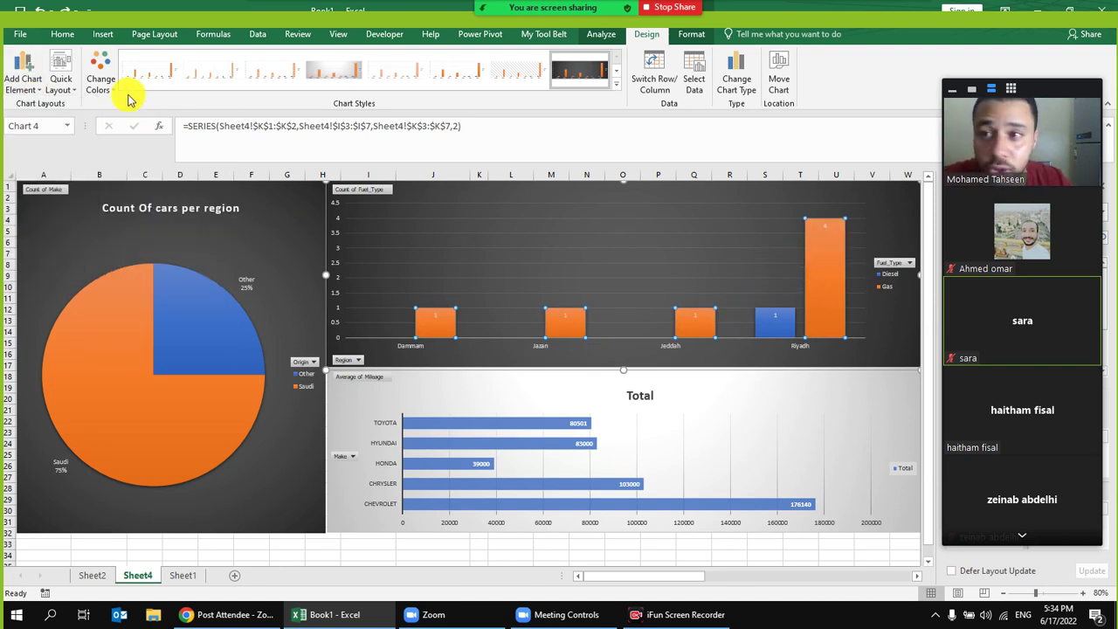
click(22, 77)
mouse_move(69, 155)
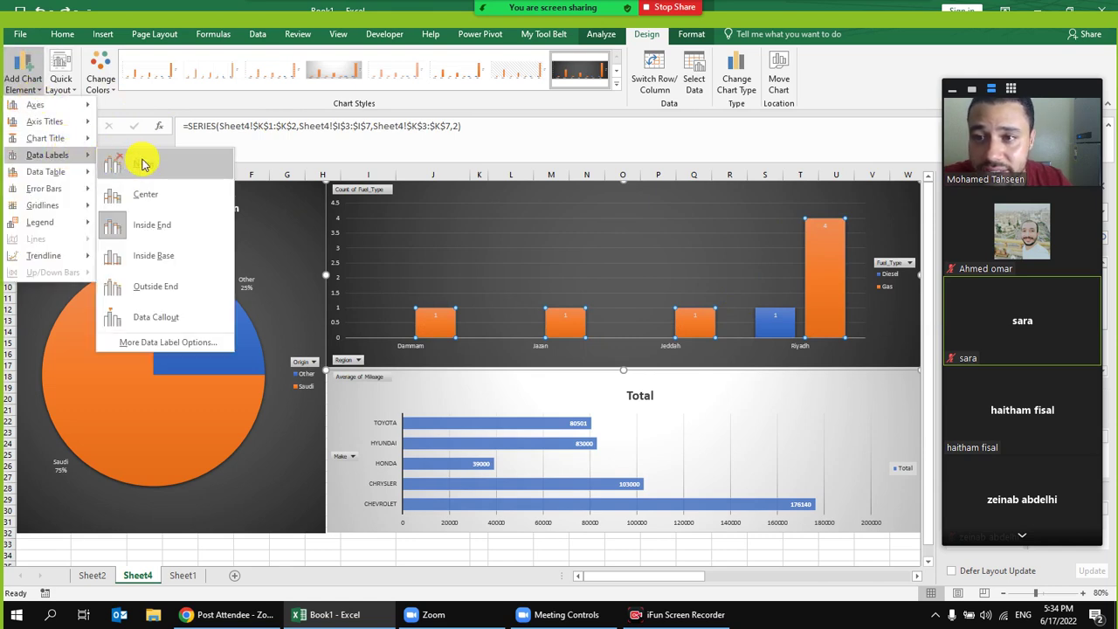
click(175, 201)
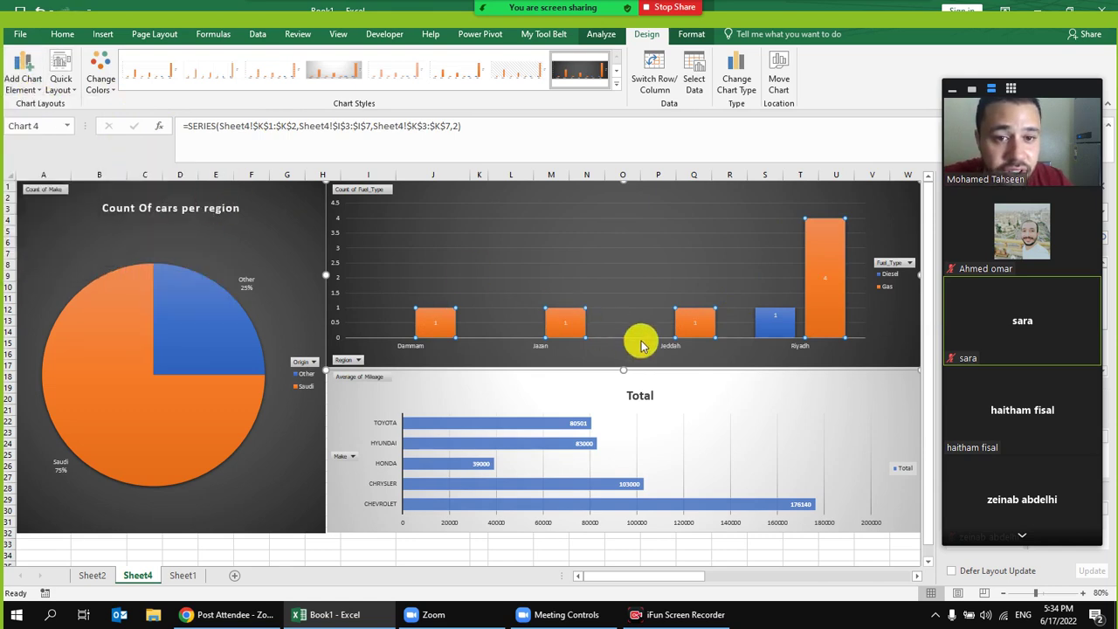
click(22, 74)
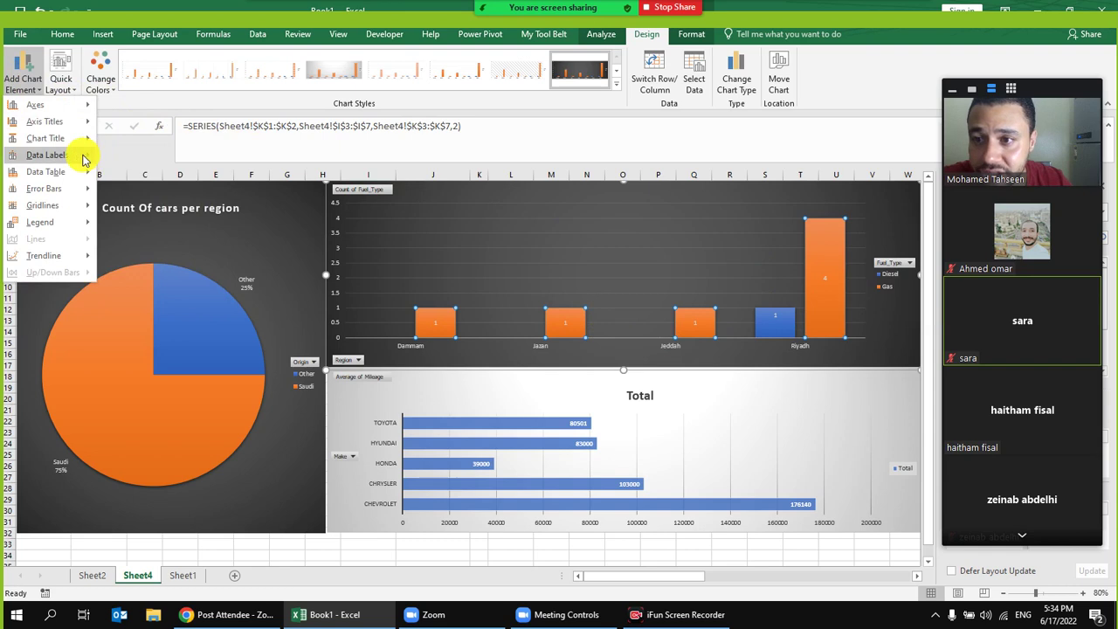
mouse_move(84, 159)
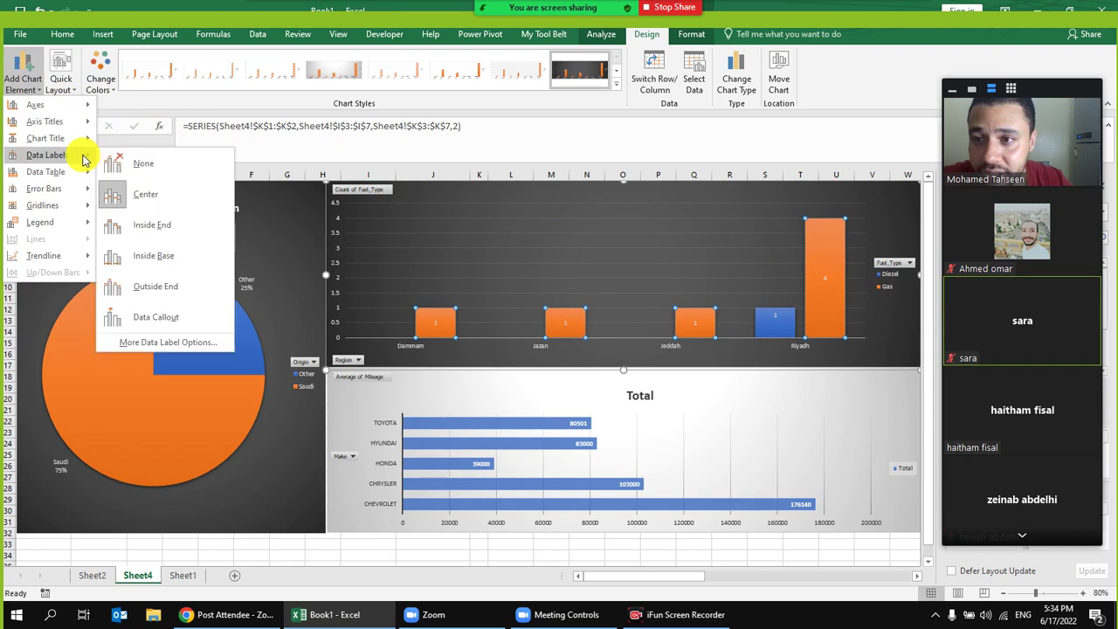
click(174, 222)
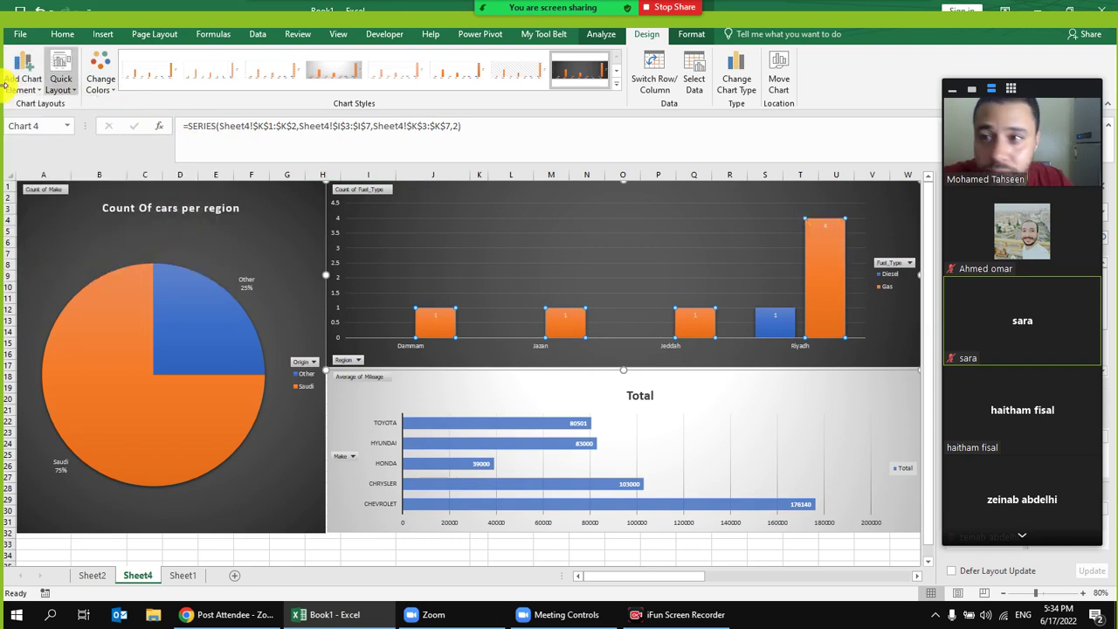
Step: Set the Gas series' data labels to Outside End in the fuel-type column chart
mouse_move(1029, 231)
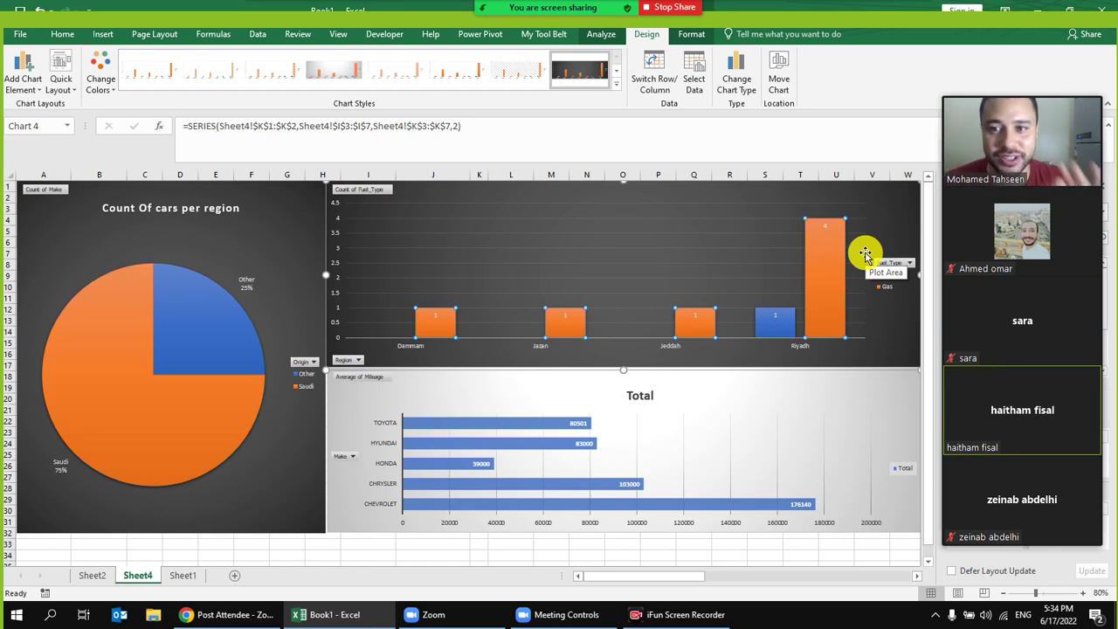
mouse_move(332, 9)
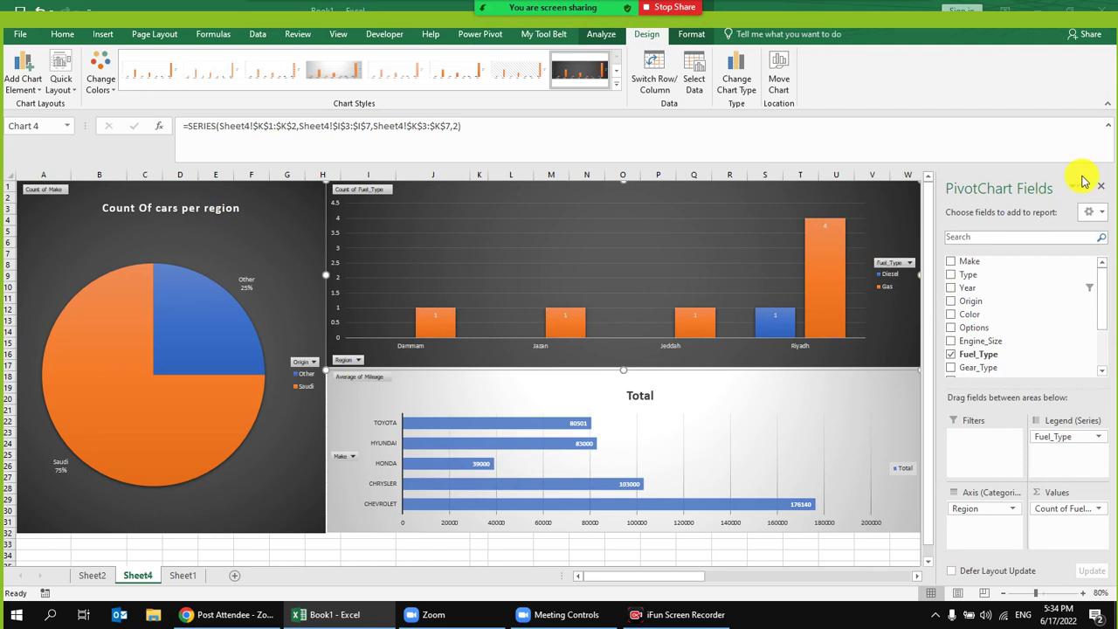
click(23, 68)
mouse_move(79, 156)
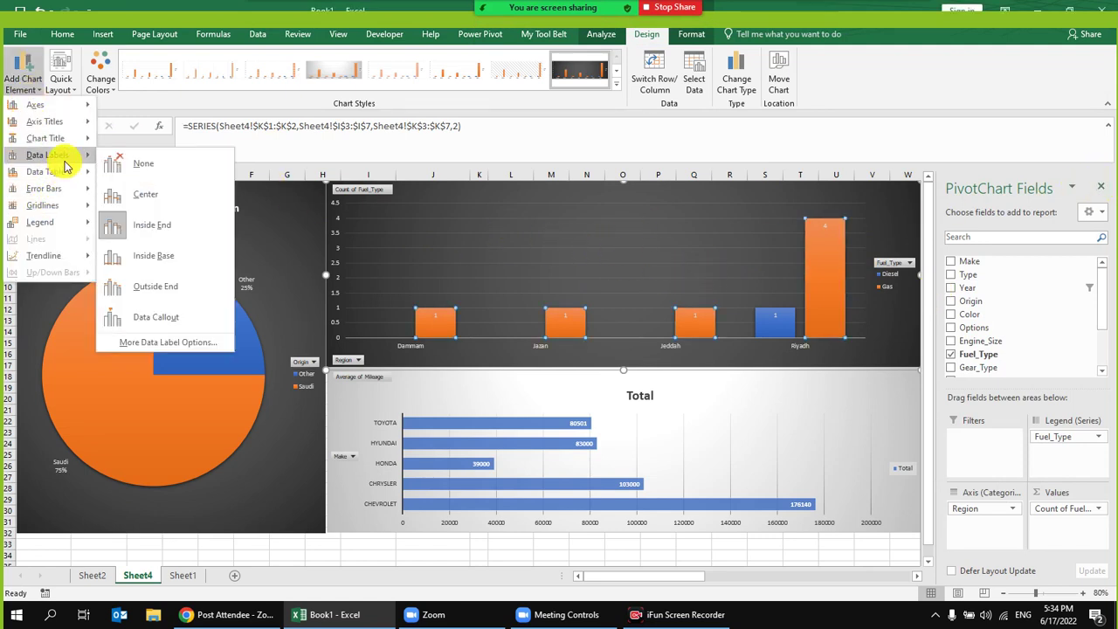
click(156, 286)
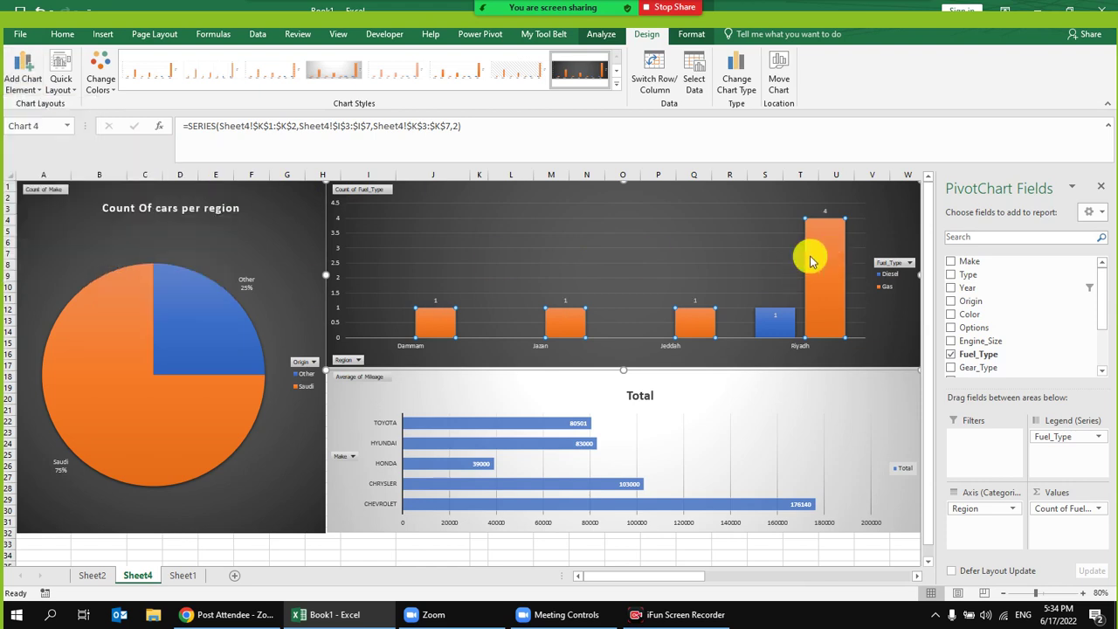
Step: Enlarge the font of the Gas series' data labels in the fuel-type column chart
click(823, 212)
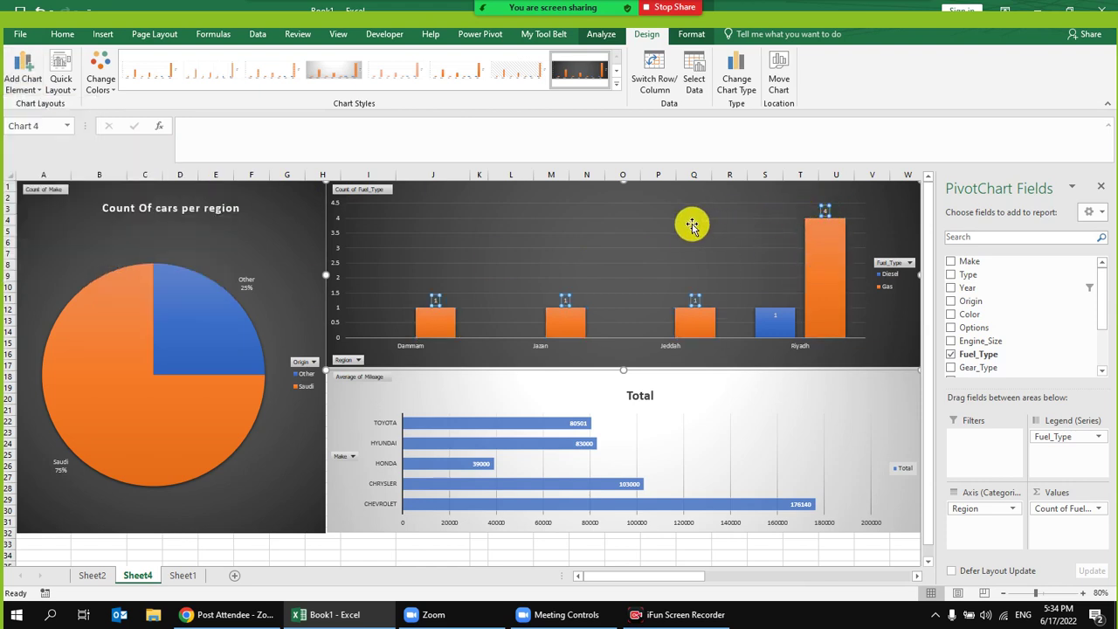
click(99, 76)
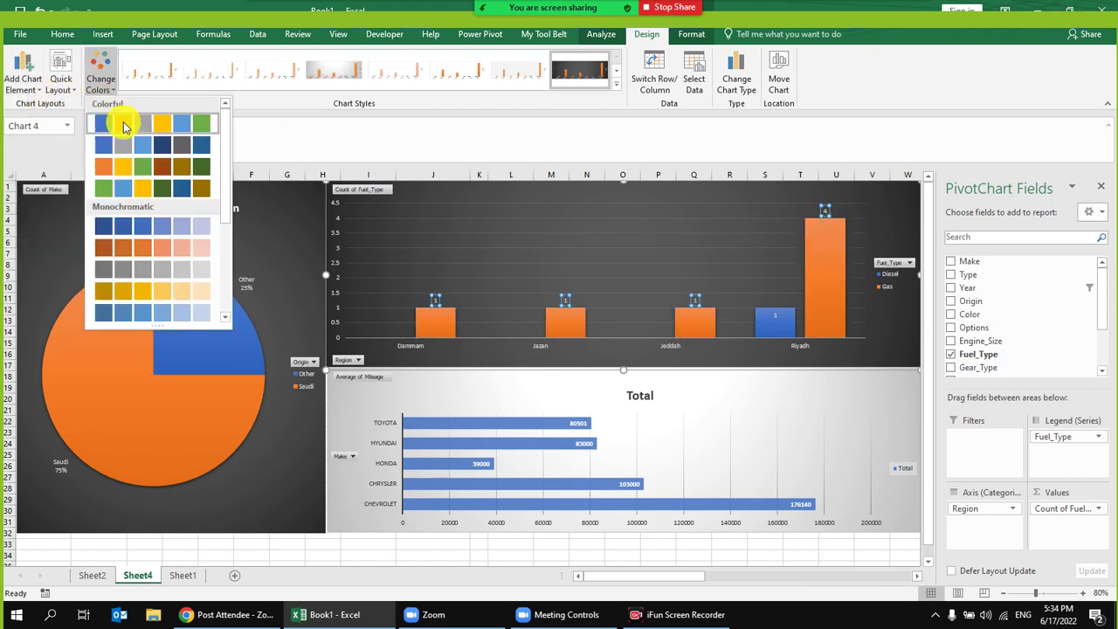
click(65, 35)
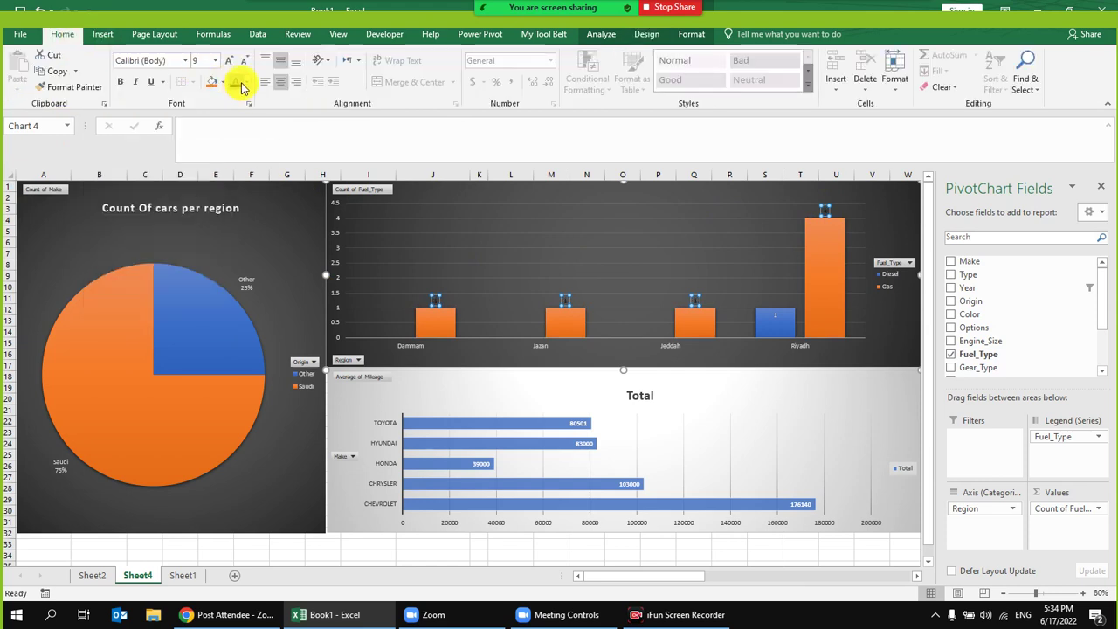
click(248, 83)
key(Escape)
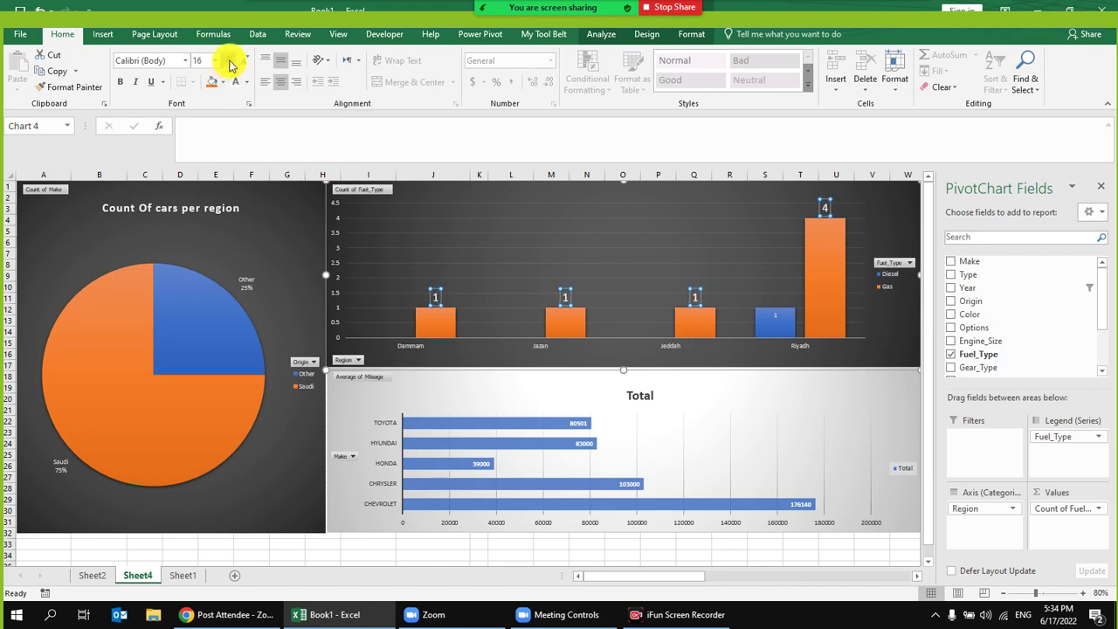
Step: Try the Outside End position for the data labels of the average-mileage bar chart
click(891, 392)
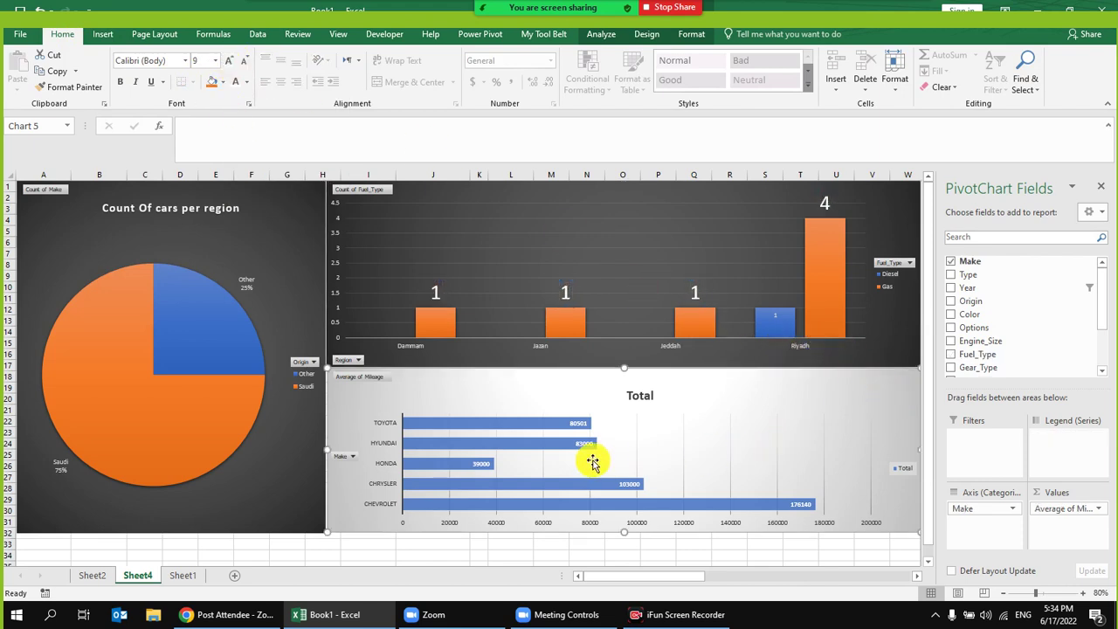
click(586, 444)
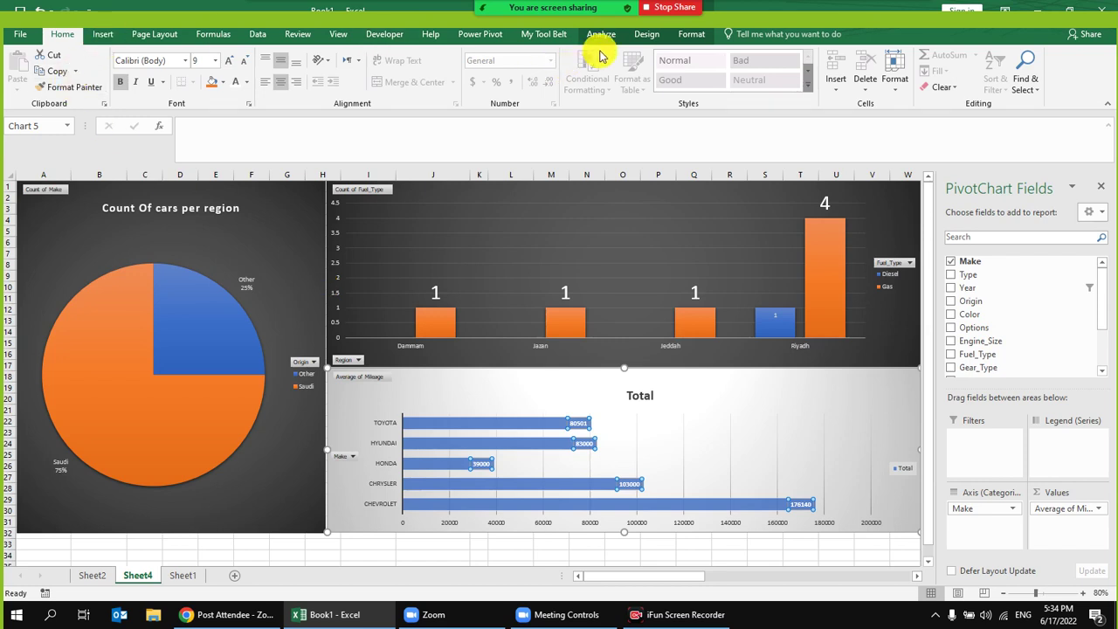
click(696, 40)
click(62, 34)
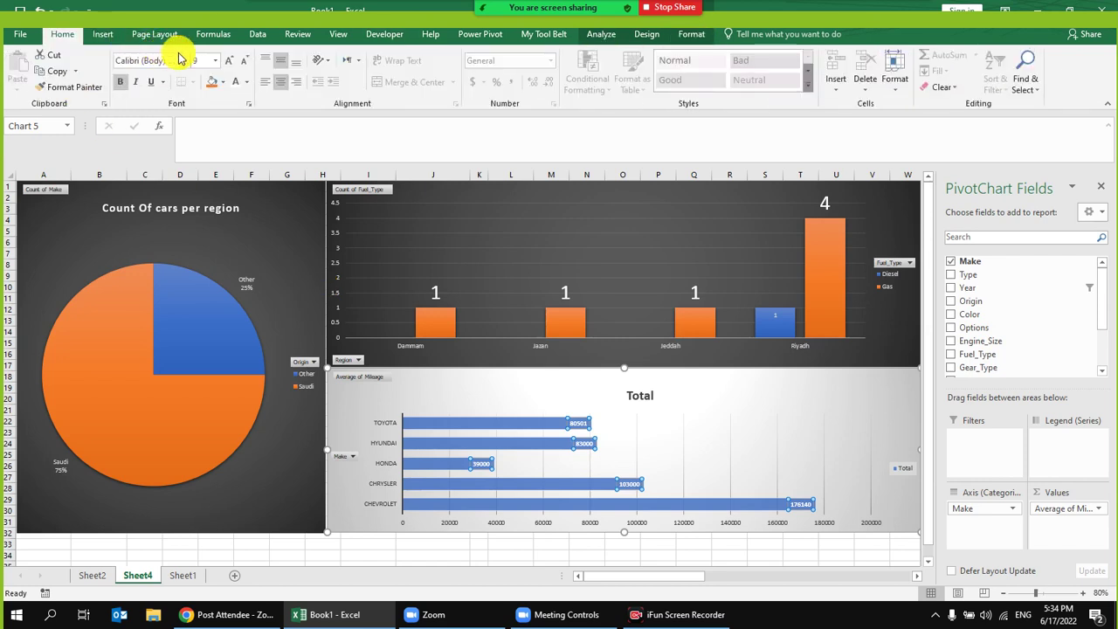
click(646, 34)
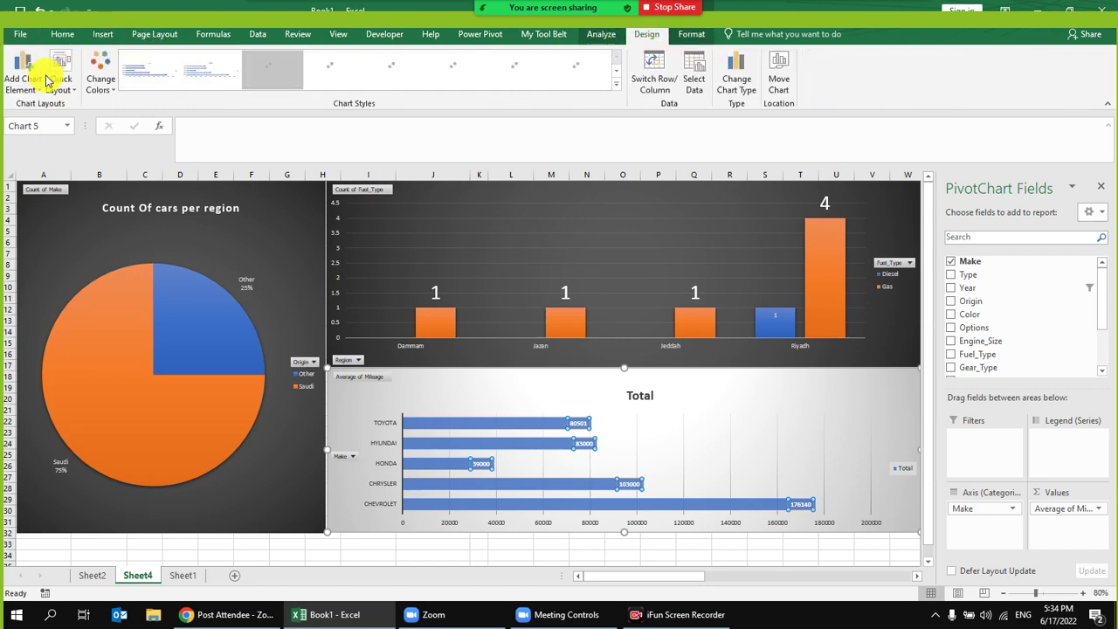
click(30, 81)
mouse_move(44, 155)
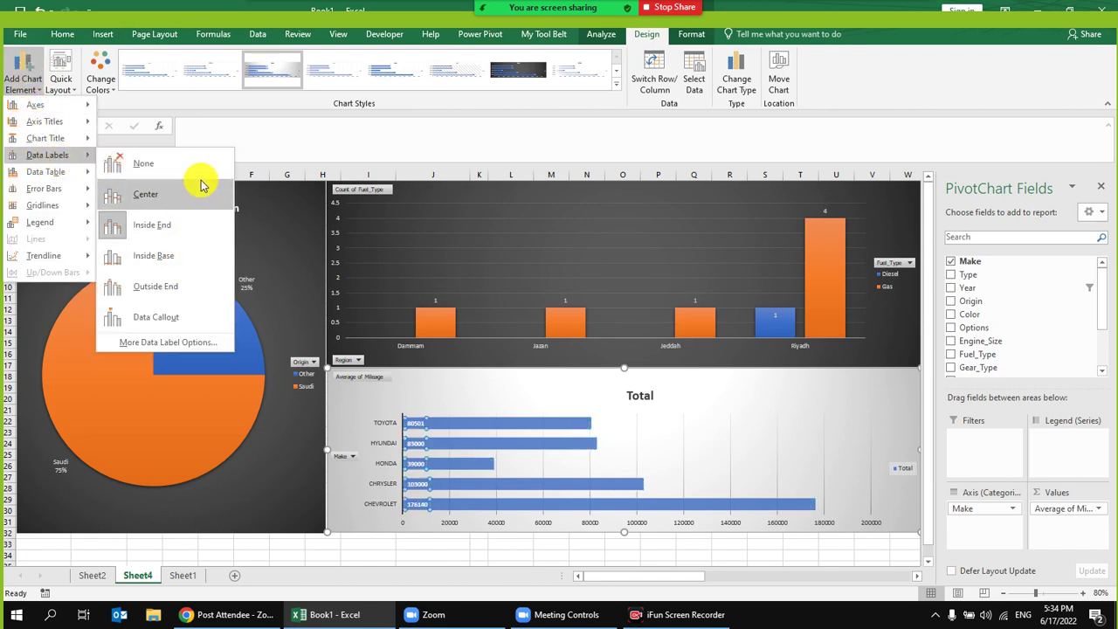
click(187, 288)
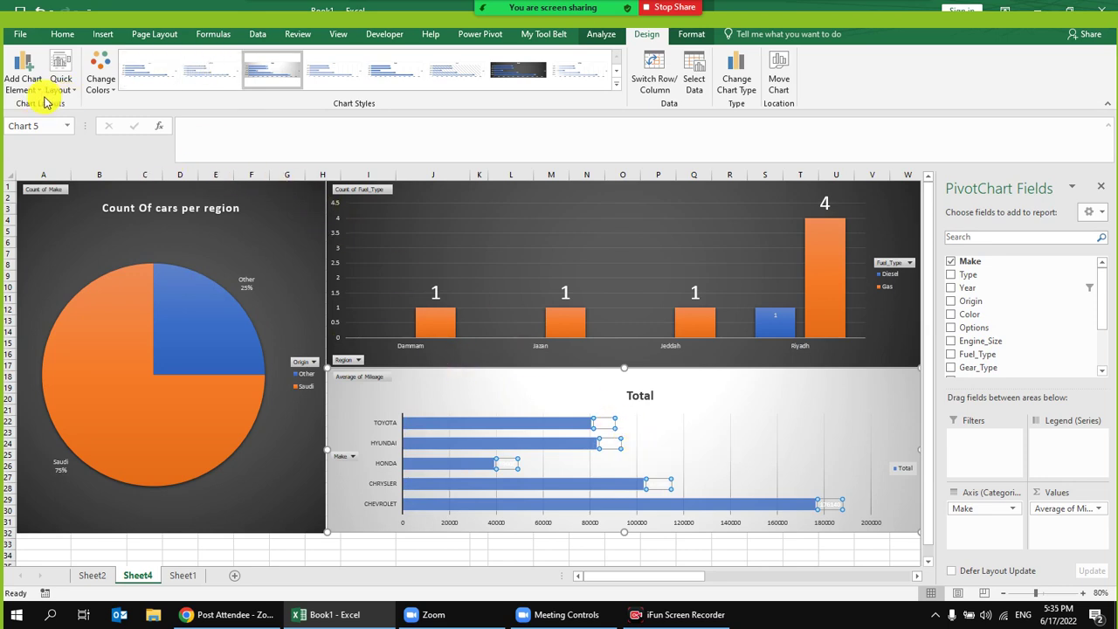
Step: Return the average-mileage bar chart's data labels to the Inside End position, keeping the labels selected for font formatting
click(22, 72)
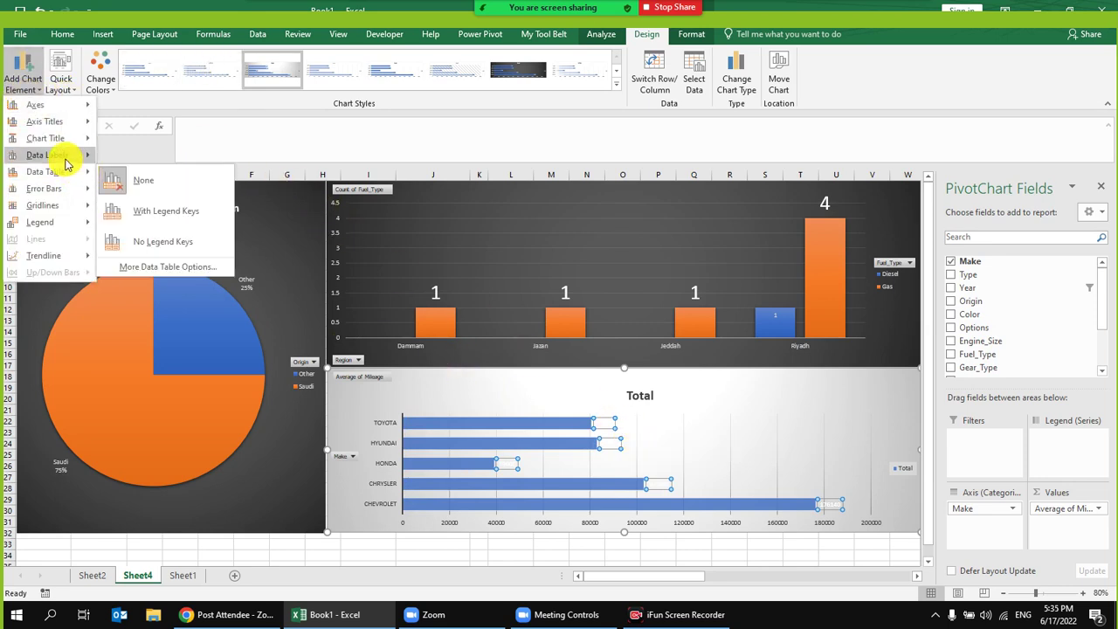
mouse_move(88, 156)
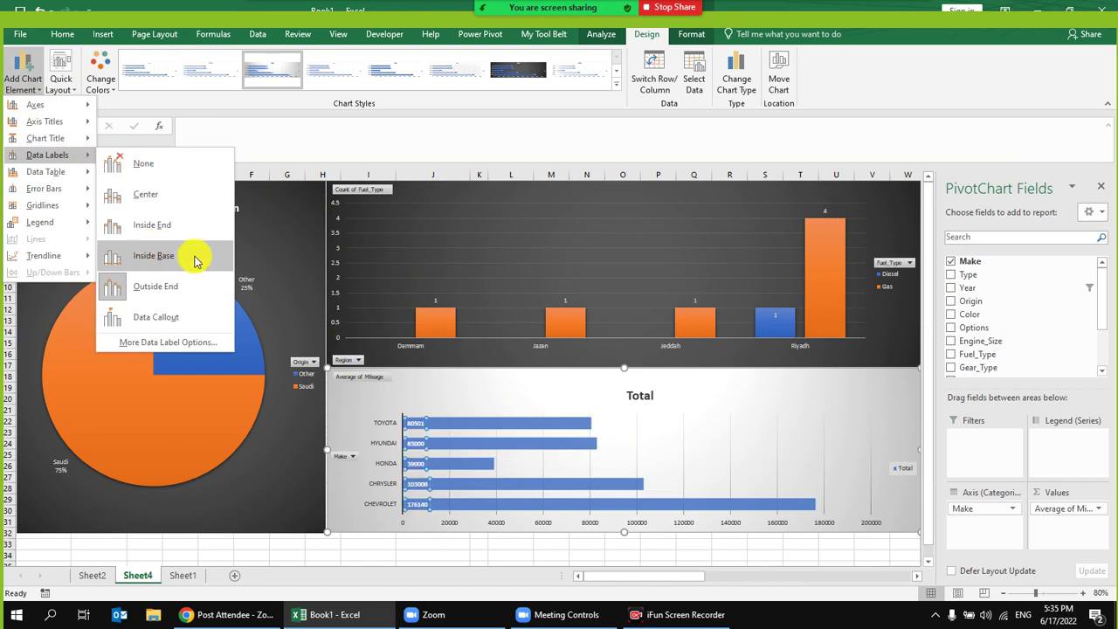
click(173, 226)
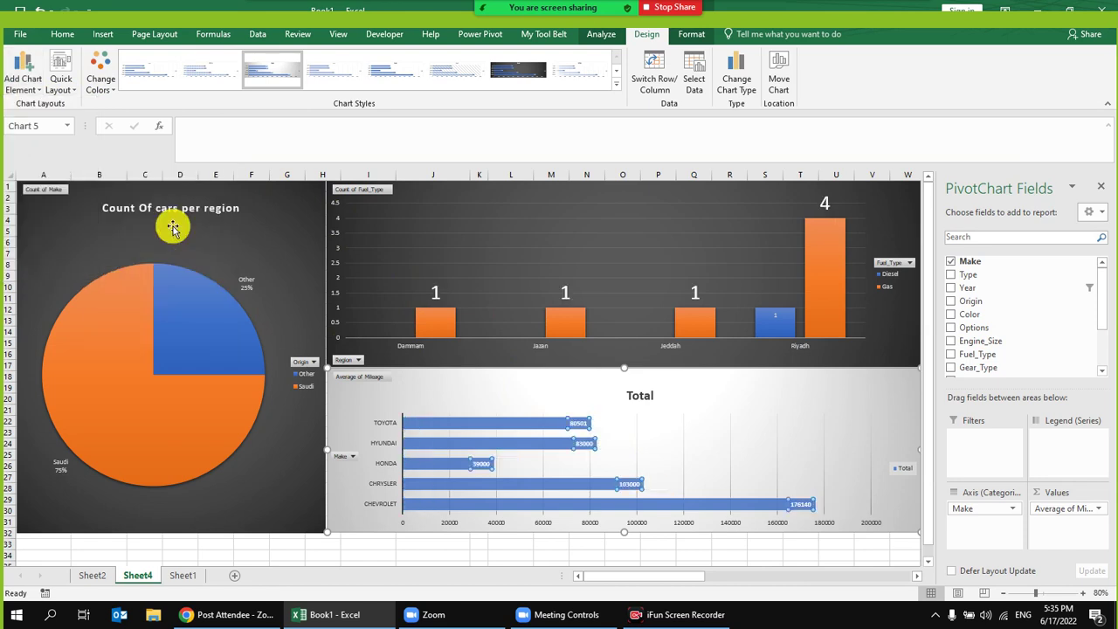
click(63, 35)
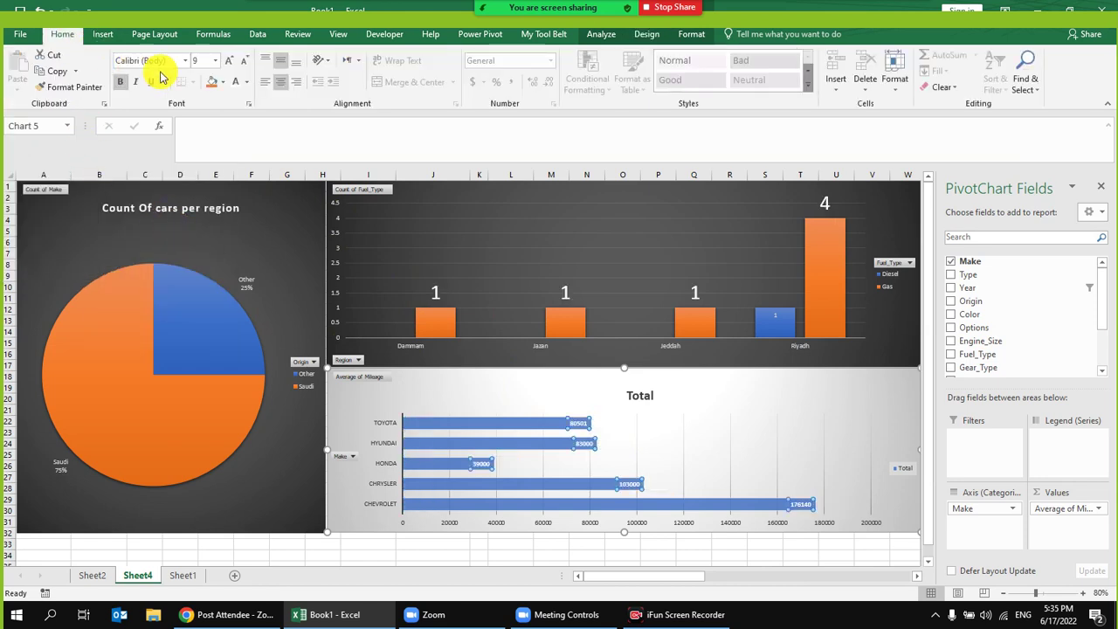
Step: Set the average-mileage bar chart's data labels to the Automatic font colour and size 20, finishing with the labels deselected
click(246, 81)
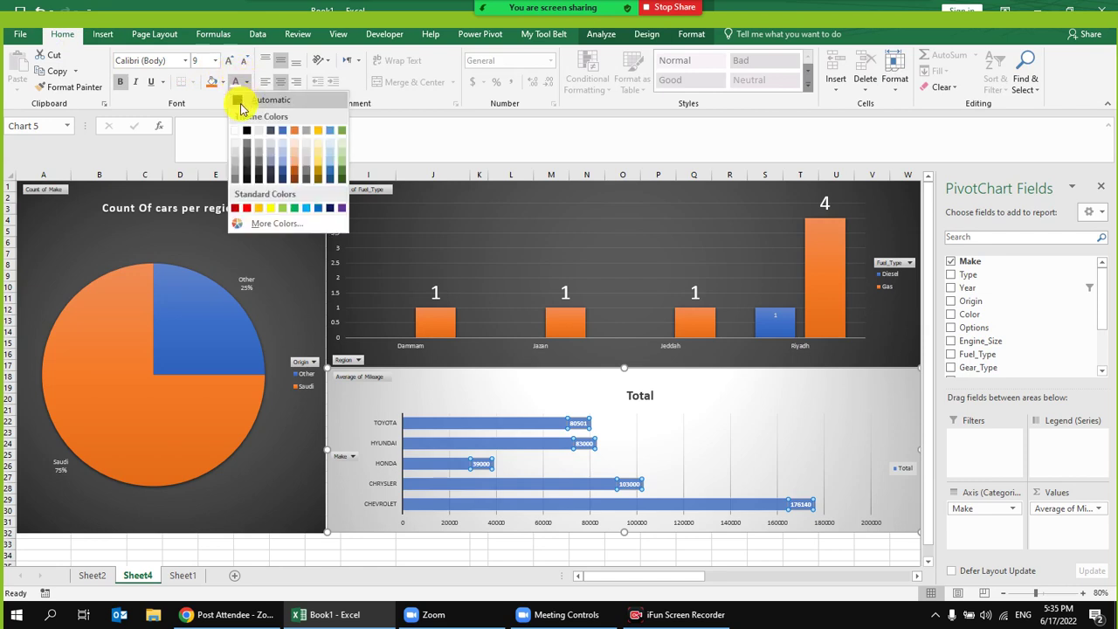
click(245, 102)
click(228, 61)
click(228, 61)
click(228, 61)
click(228, 61)
click(228, 61)
click(228, 61)
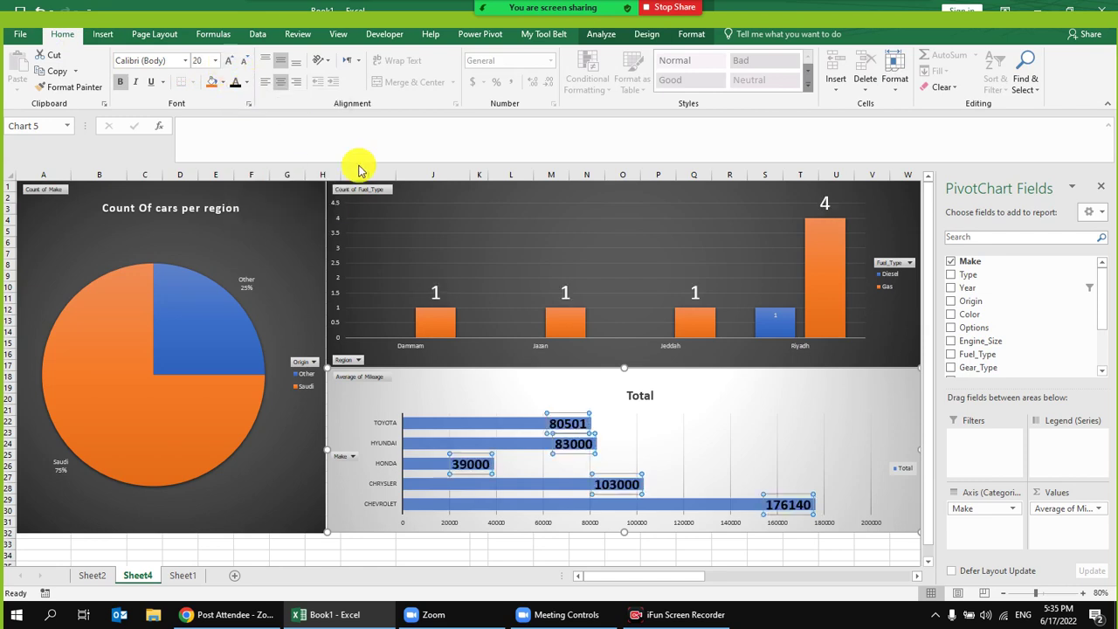
click(780, 385)
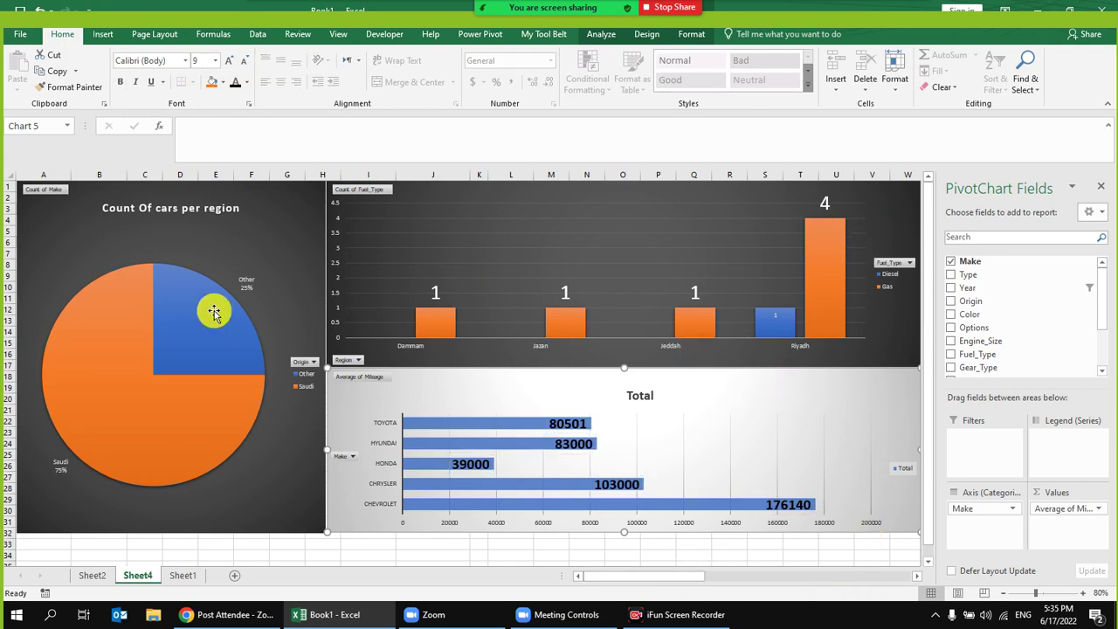
Step: Change the data labels of the cars-per-region pie chart to Data Callout
click(245, 282)
click(263, 236)
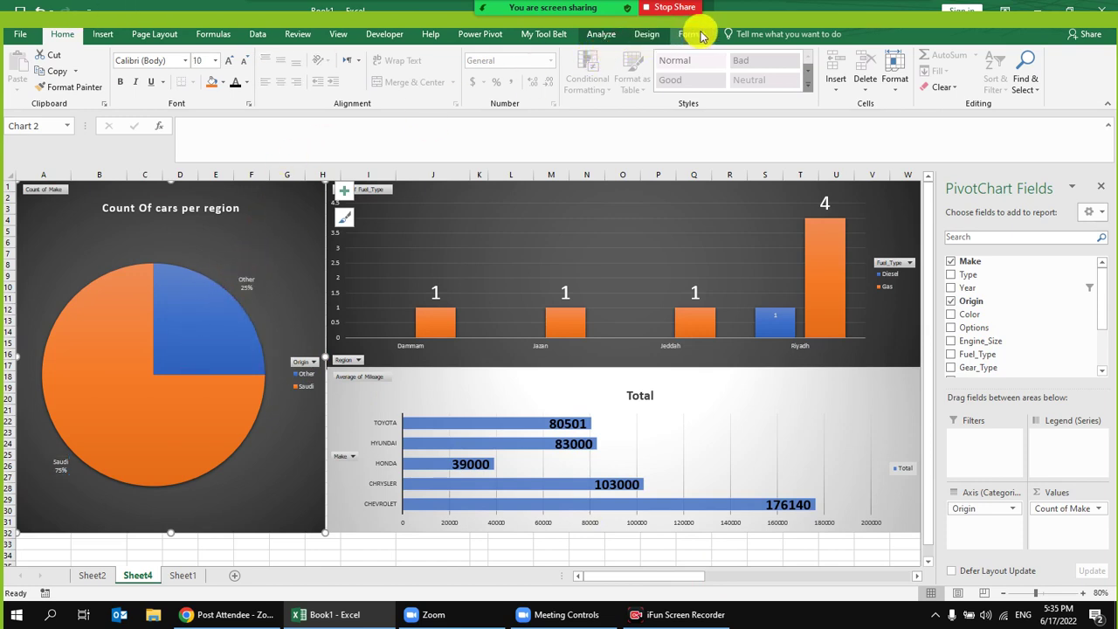
click(647, 34)
click(23, 74)
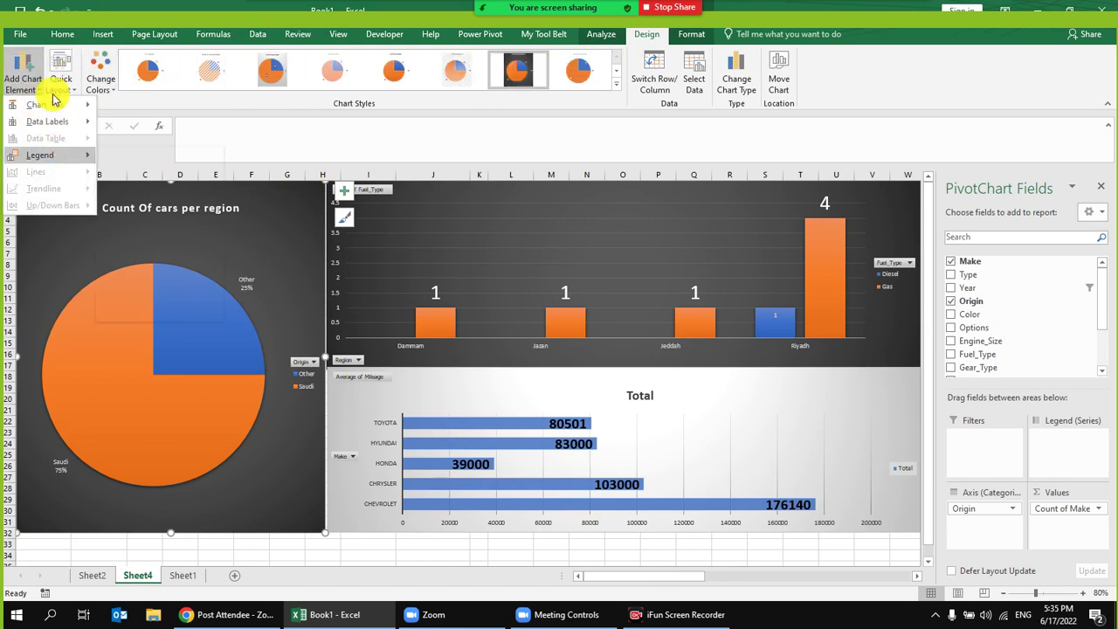
mouse_move(75, 120)
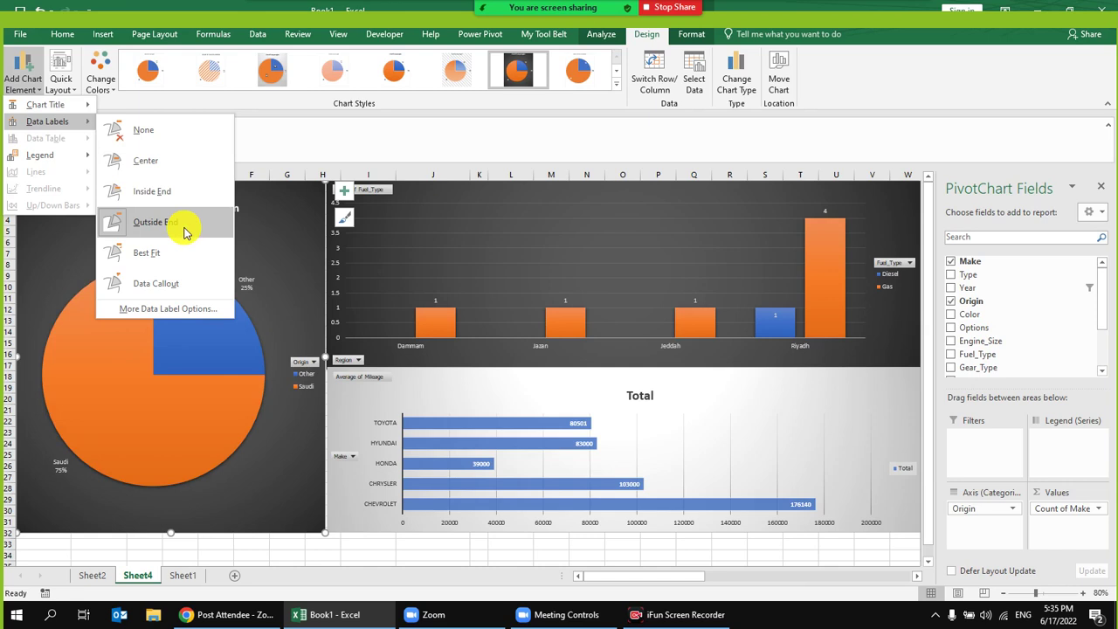
click(168, 290)
Step: Enlarge the font of the pie chart's callout labels to size 24
click(250, 278)
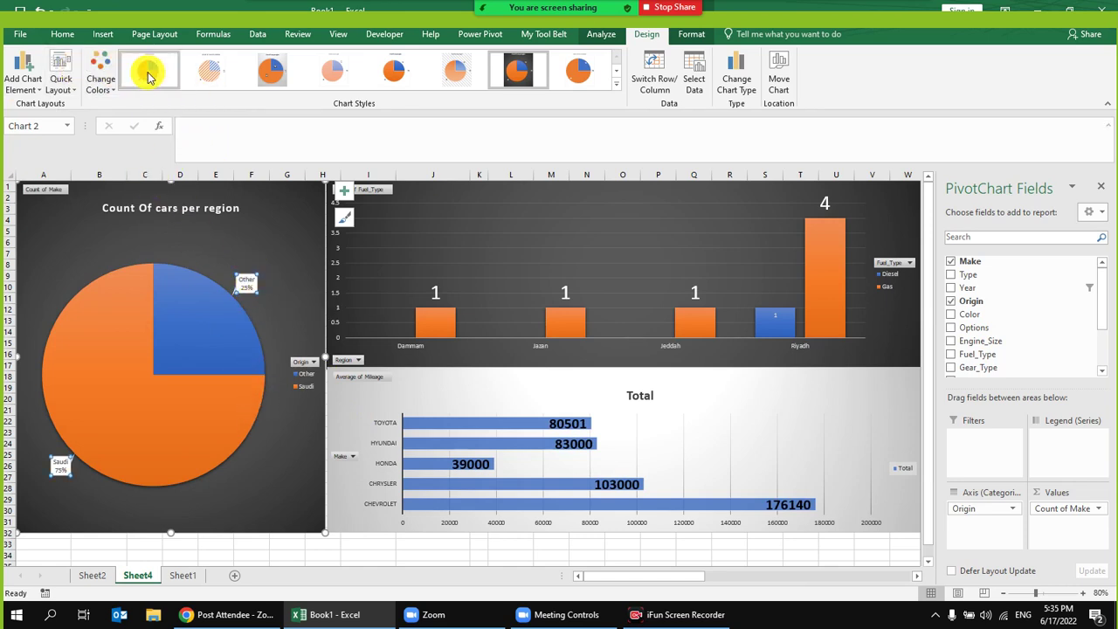
click(63, 35)
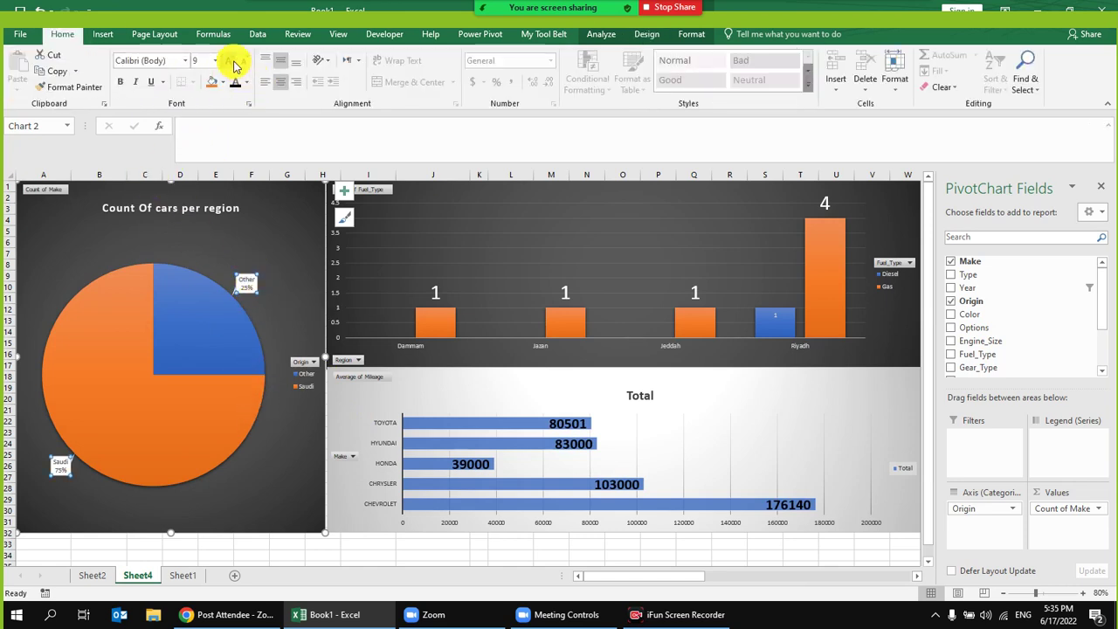
click(229, 61)
click(228, 61)
click(229, 61)
click(229, 61)
click(229, 61)
click(229, 61)
click(229, 61)
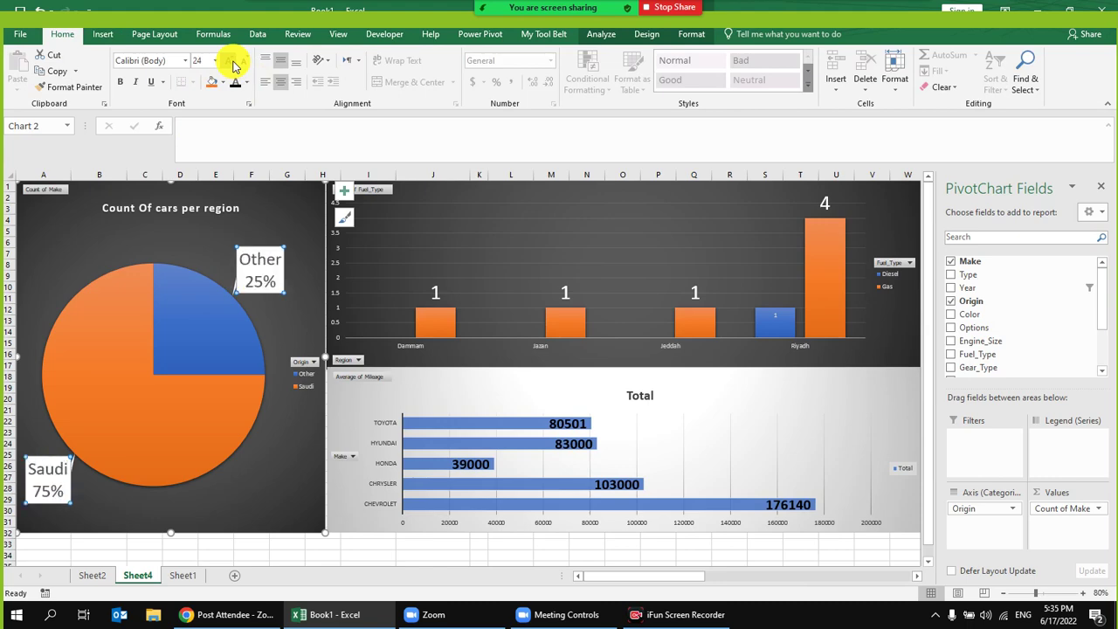
click(232, 229)
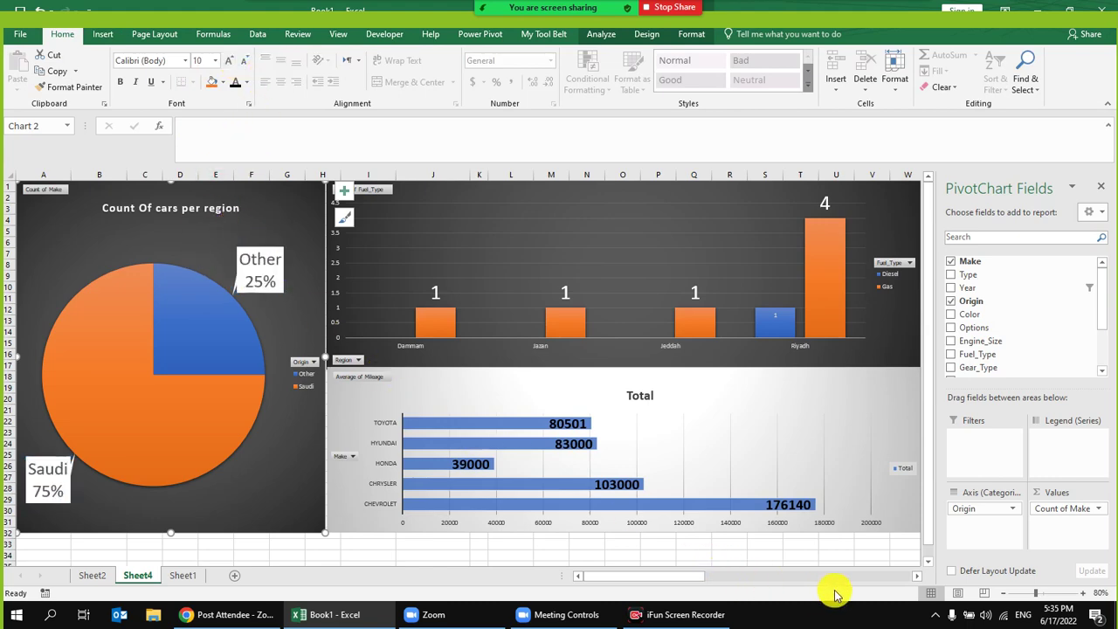
Step: Filter the dashboard to Jazan with the Region slicer and check how the pie chart responds
click(914, 576)
drag(914, 578, 685, 580)
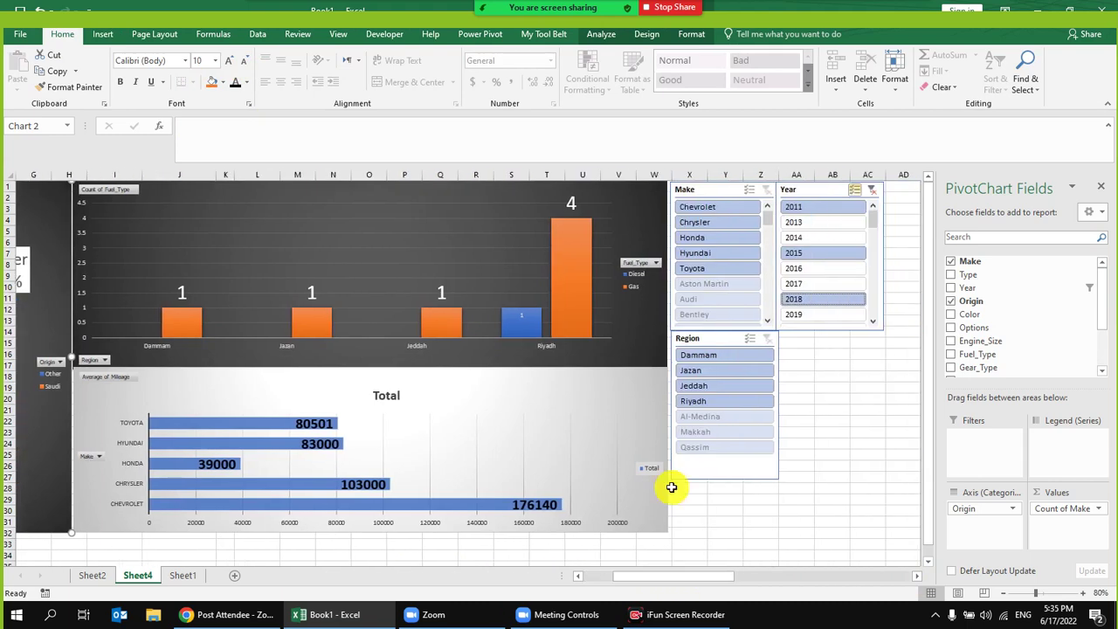
click(713, 370)
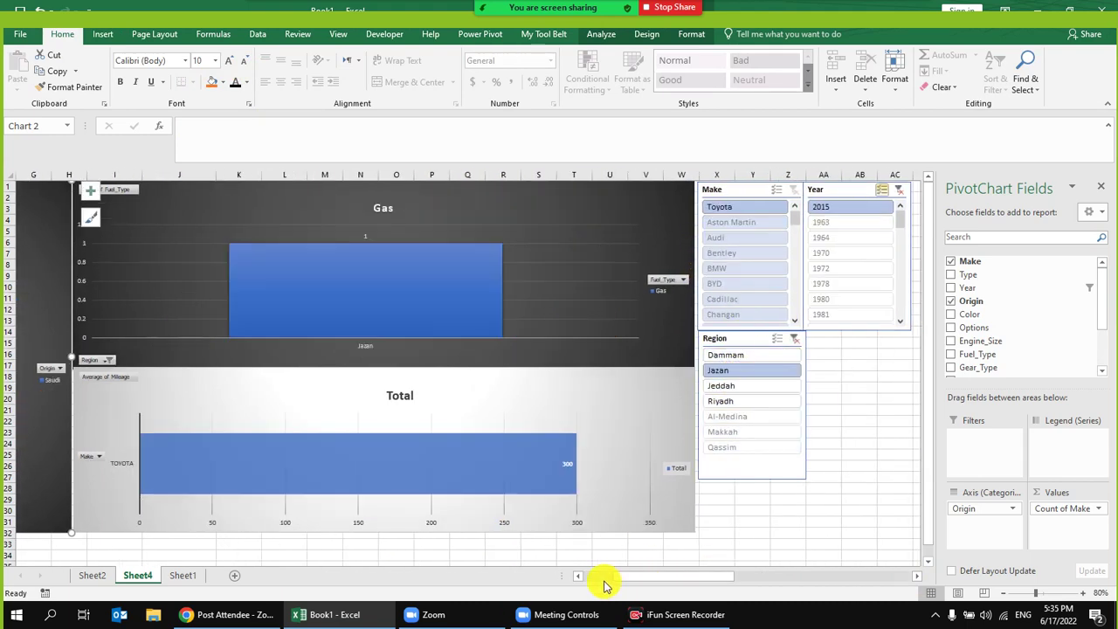
click(609, 577)
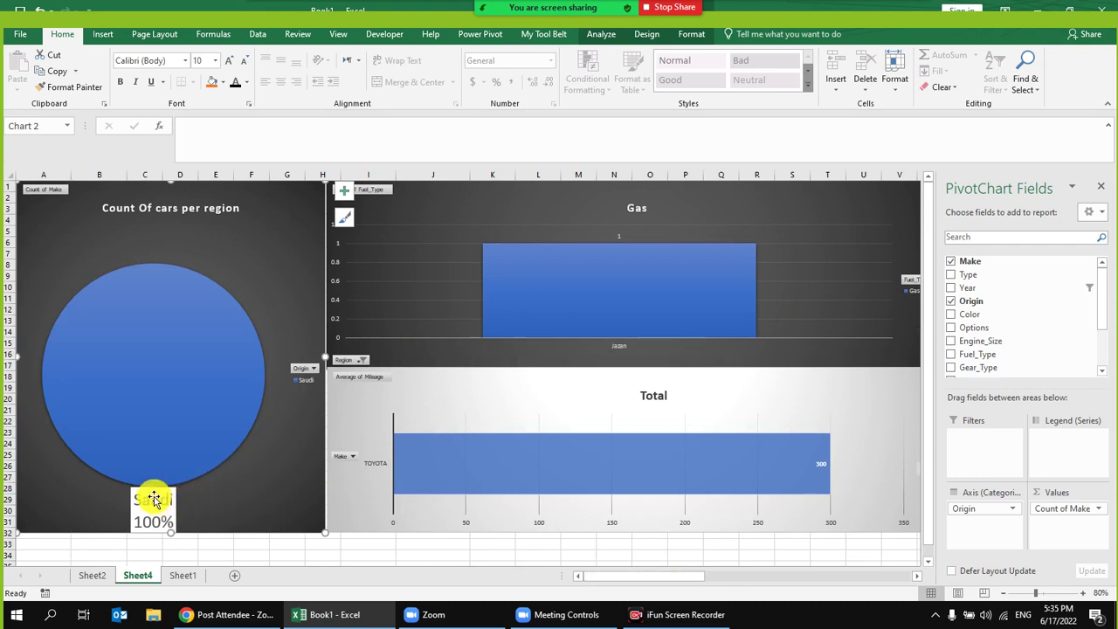
drag(611, 576, 656, 577)
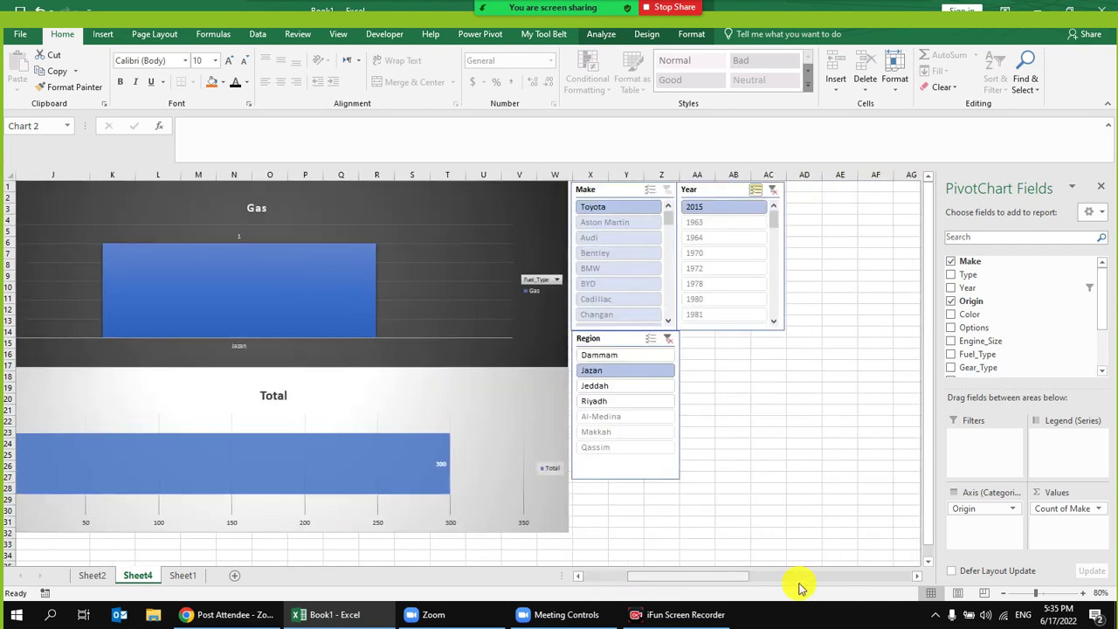
Step: Zoom the sheet out to 70% and clear the filters of the Year and Region slicers
click(1003, 594)
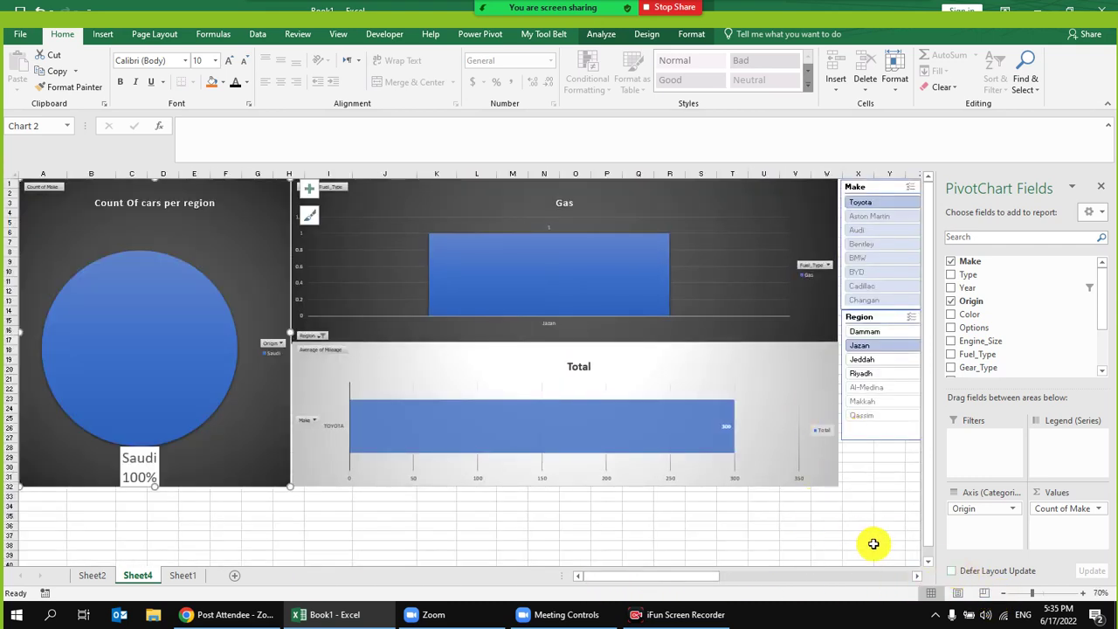
click(859, 483)
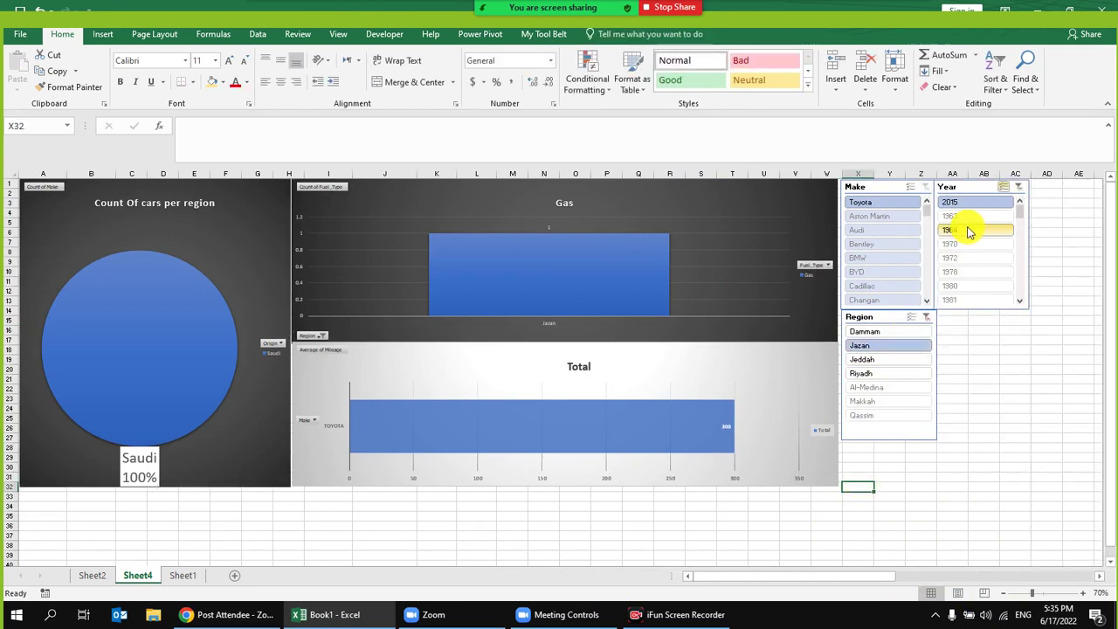
click(1019, 187)
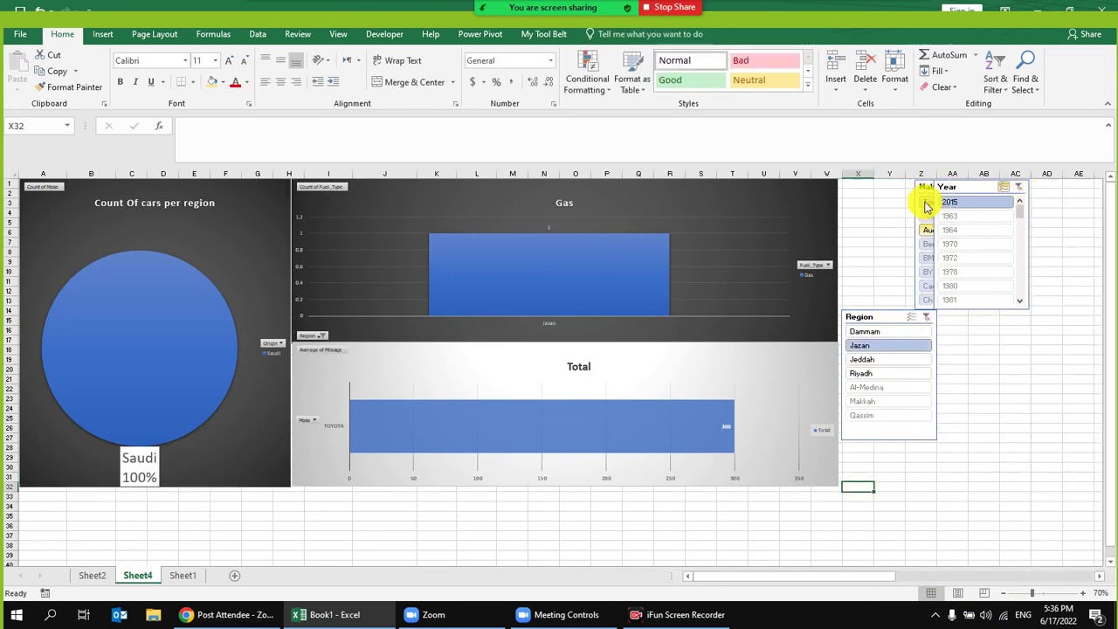
click(1000, 316)
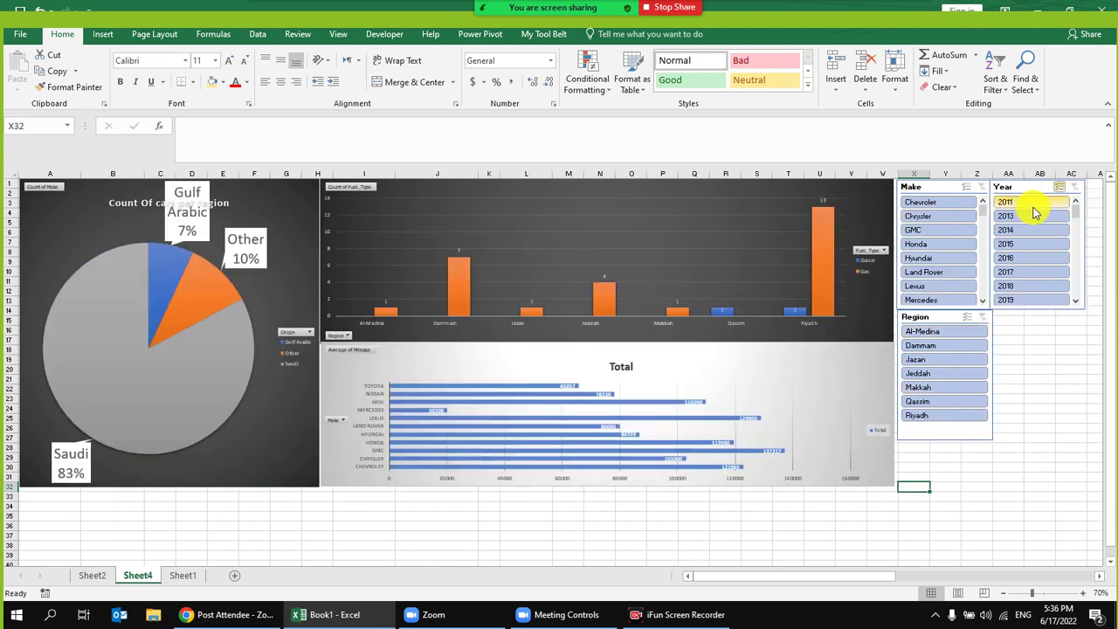
Step: Try excluding 2011 and 2015 in the Year slicer, clear its filter, and exclude only 2015
click(1032, 204)
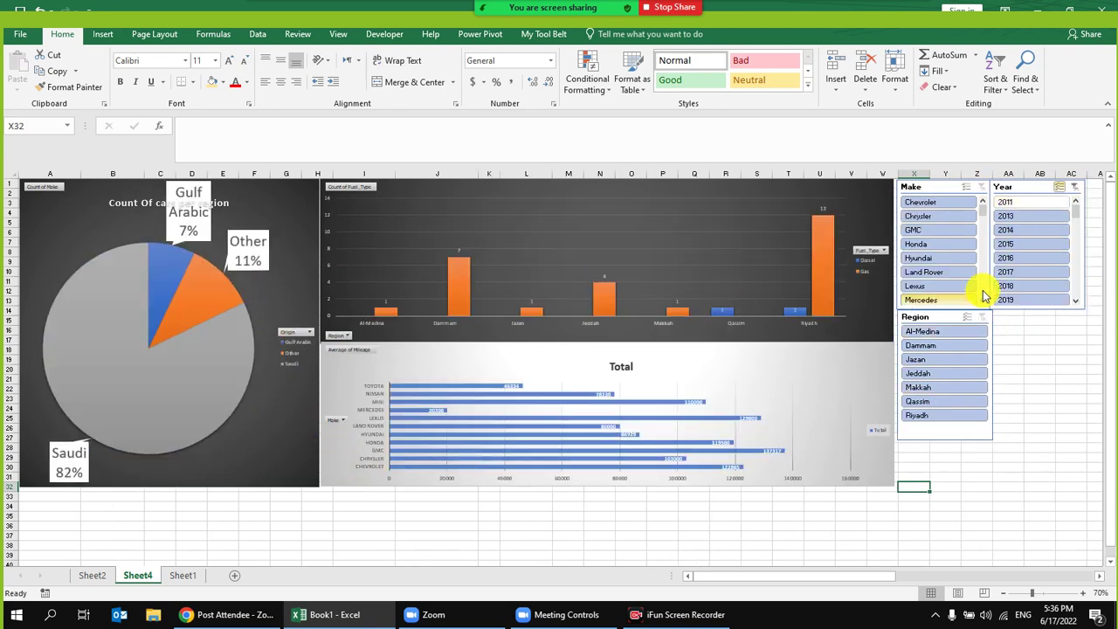
click(1013, 246)
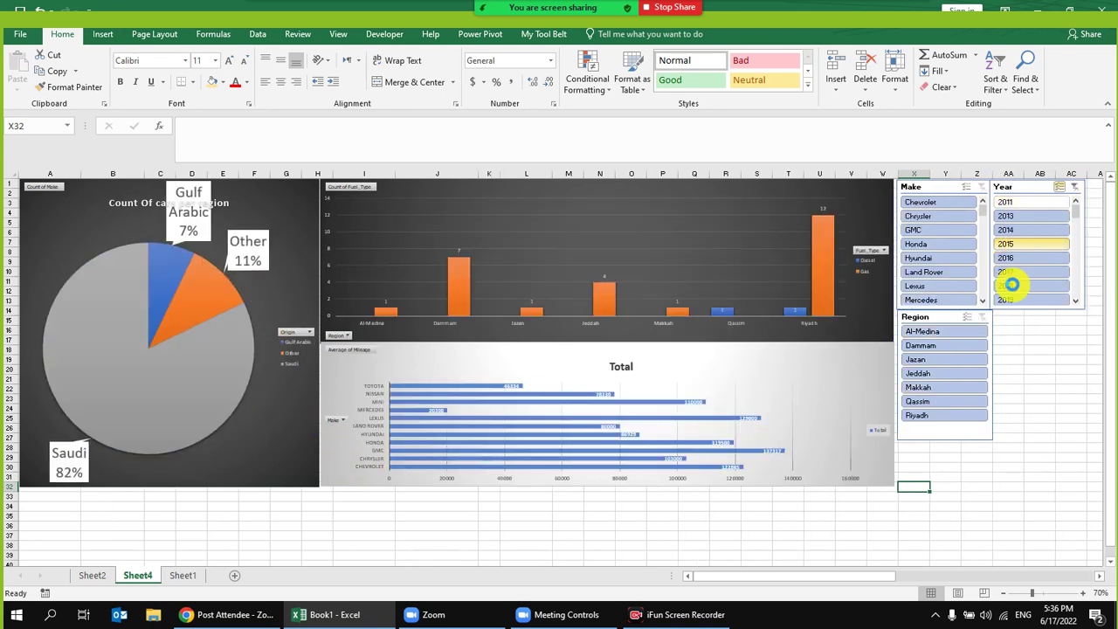
click(1075, 187)
click(1029, 243)
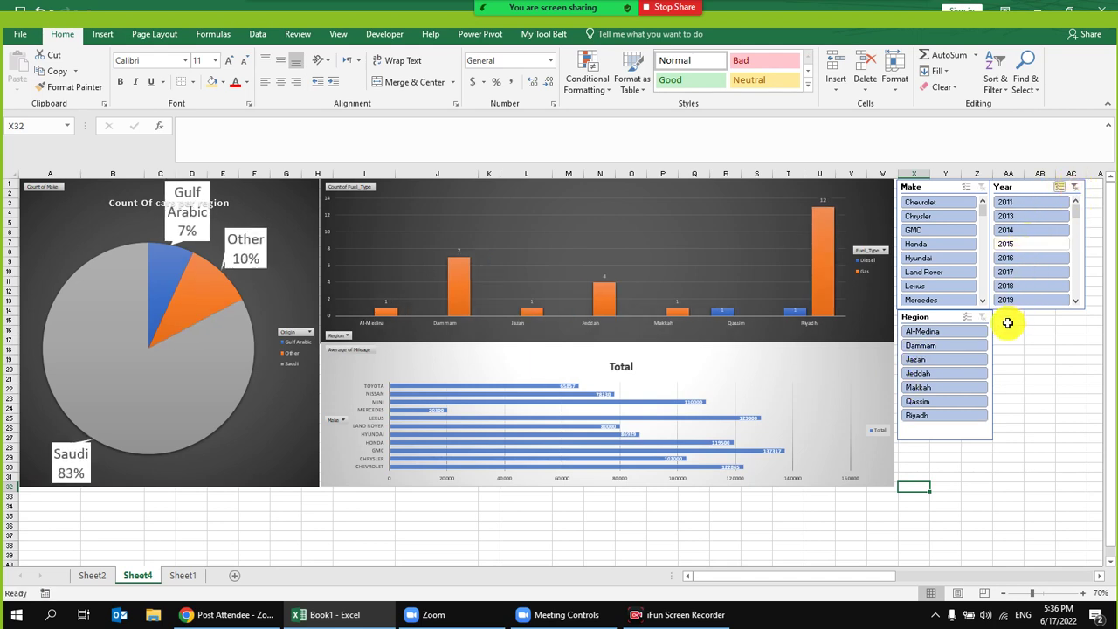
Step: Filter the Year slicer to 2015 alone with multi-select off, and add 2017 with multi-select back on
click(1059, 192)
click(1034, 244)
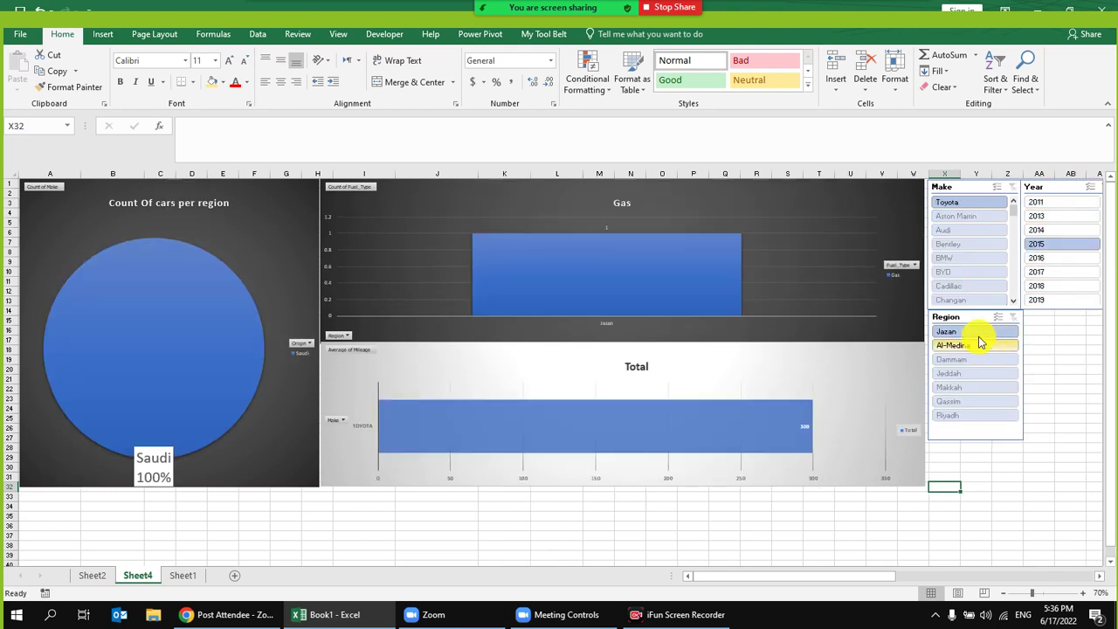
click(1090, 187)
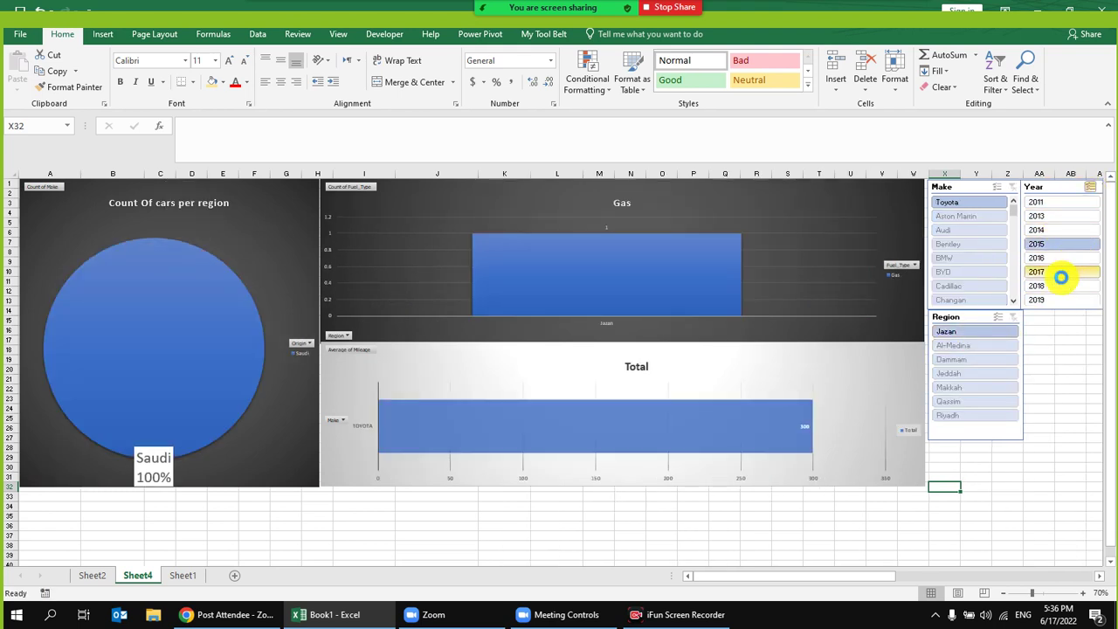
click(1061, 276)
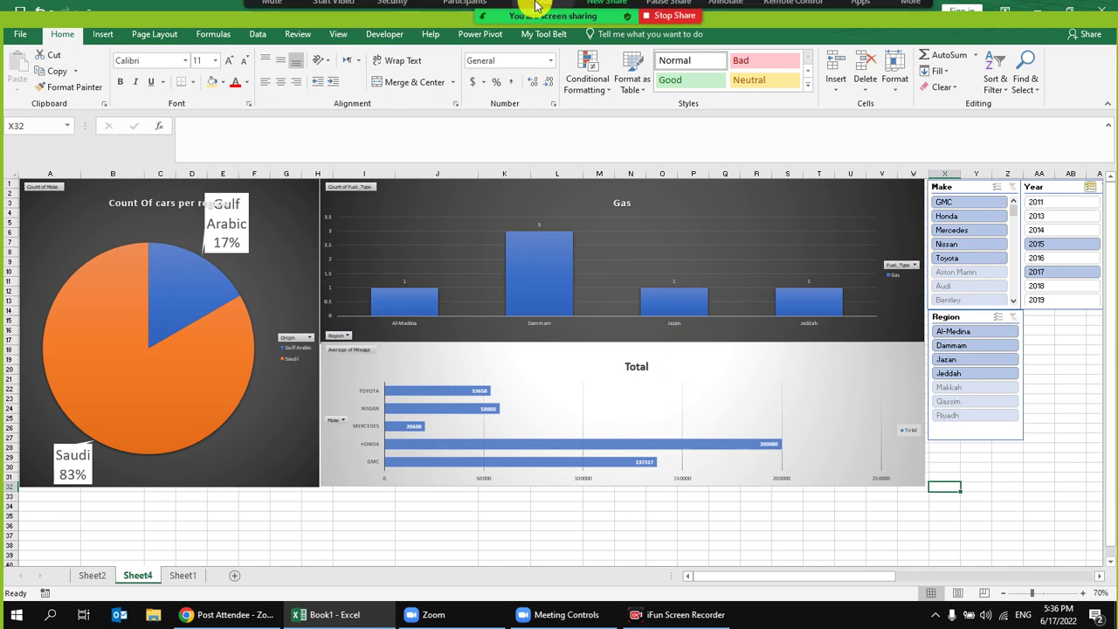
Step: Start the camera video in the Zoom meeting and open its participants list
mouse_move(387, 18)
click(337, 17)
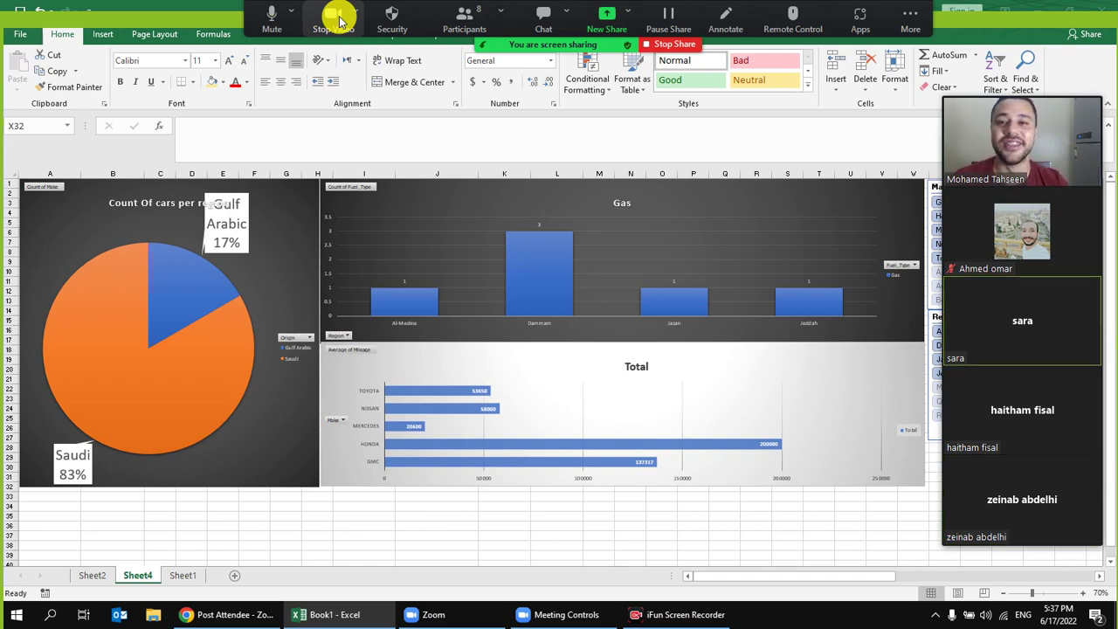
click(466, 18)
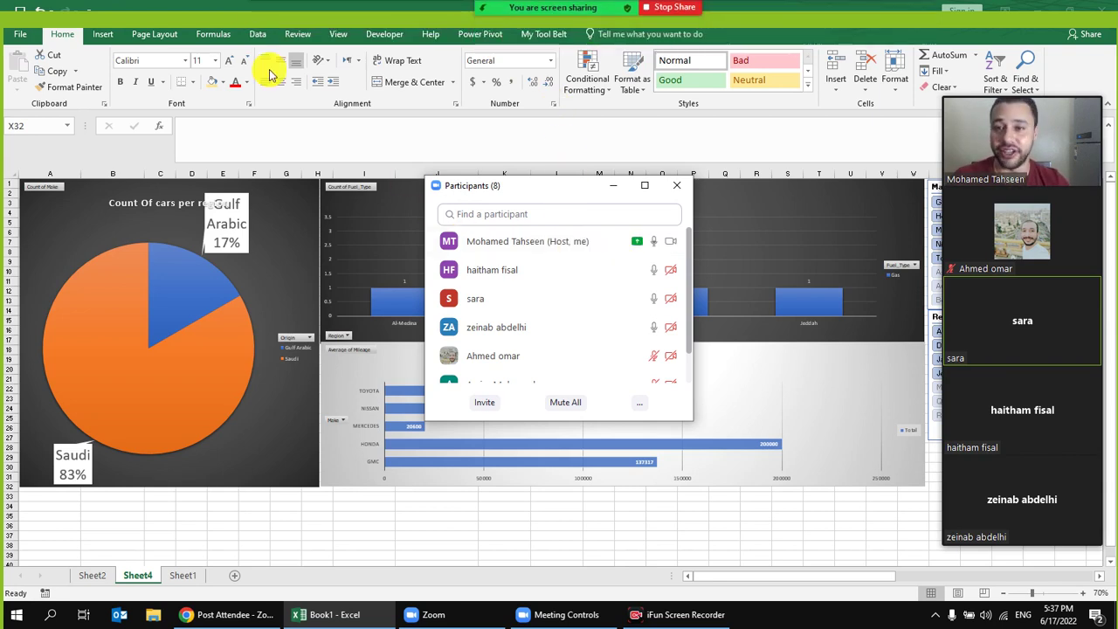
Step: Start saving the workbook to the Desktop folder, minimizing the meeting's participants window
click(24, 14)
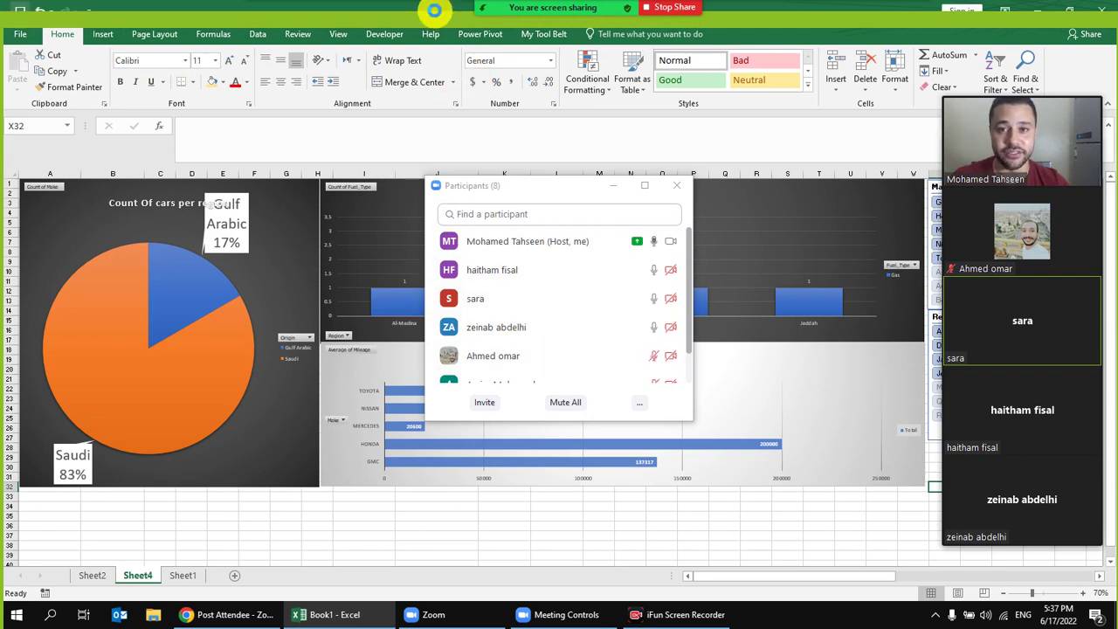
key(ctrl+s)
click(619, 186)
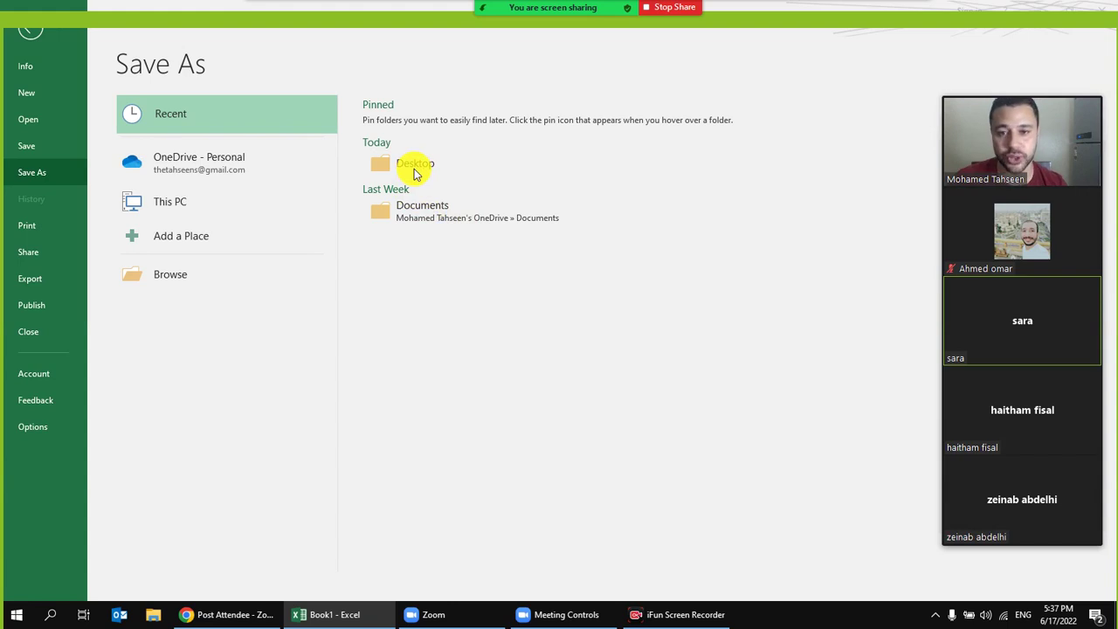
click(412, 173)
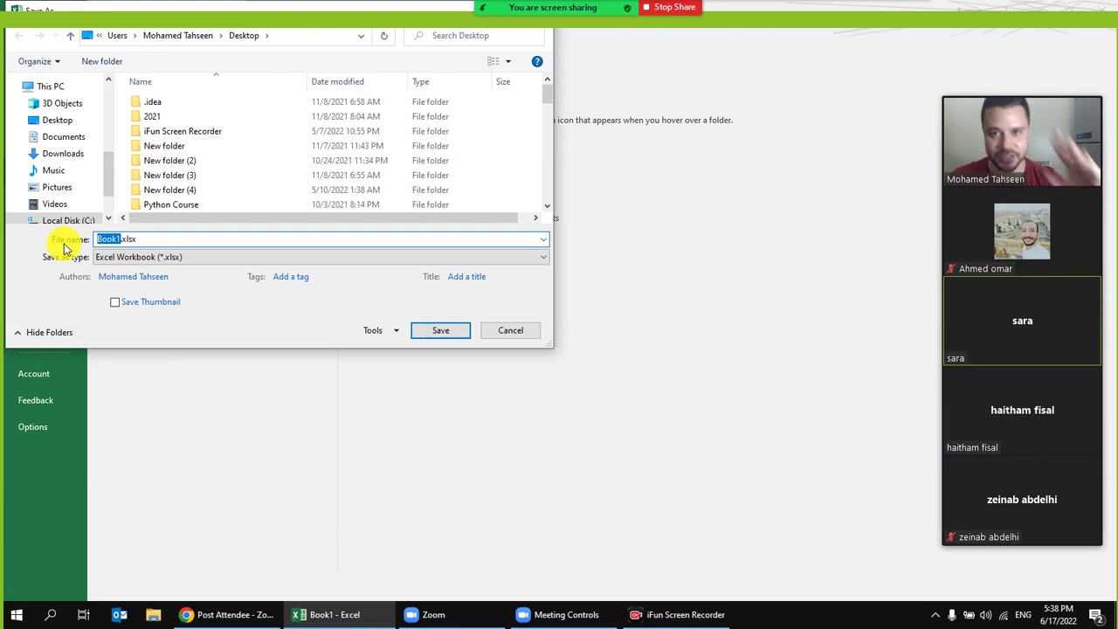
Step: Stop sharing the screen in Zoom and end the meeting for all participants
mouse_move(629, 22)
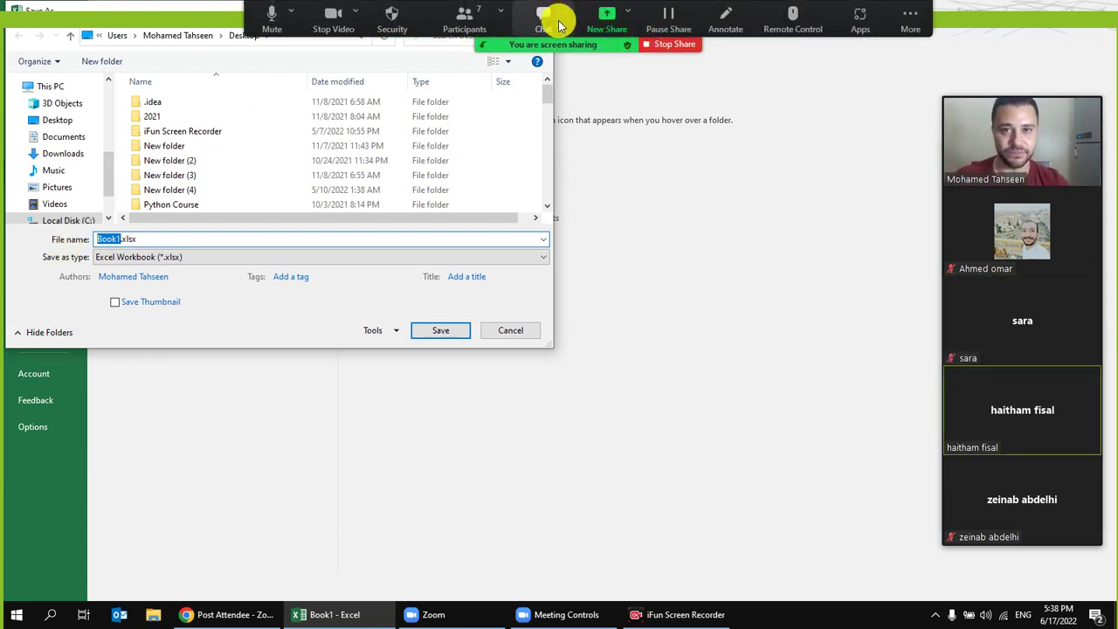
click(671, 44)
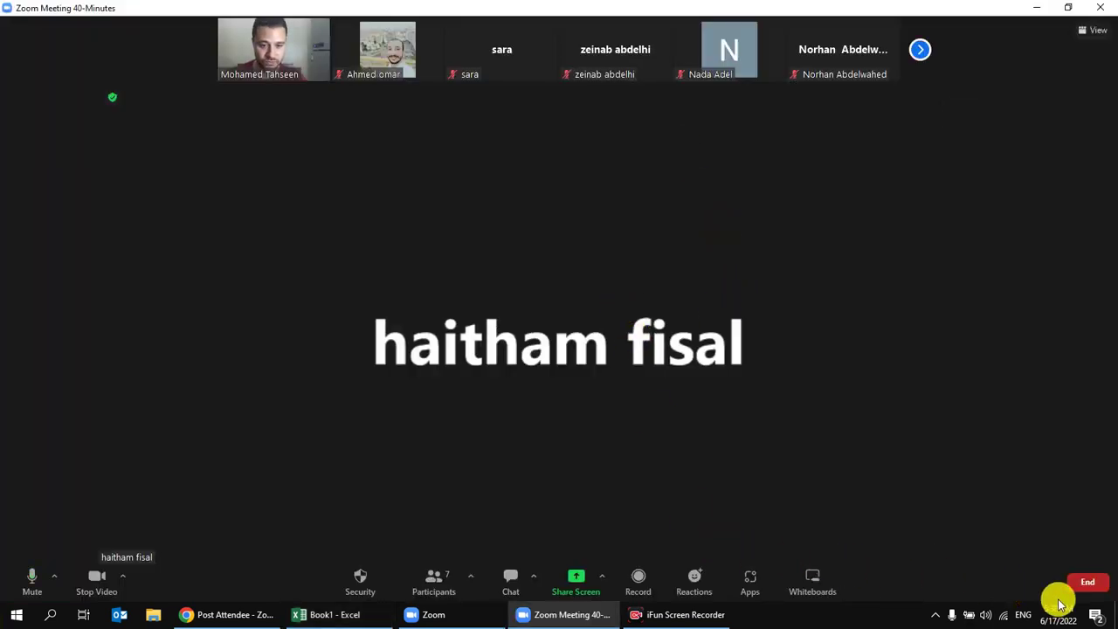
click(1087, 582)
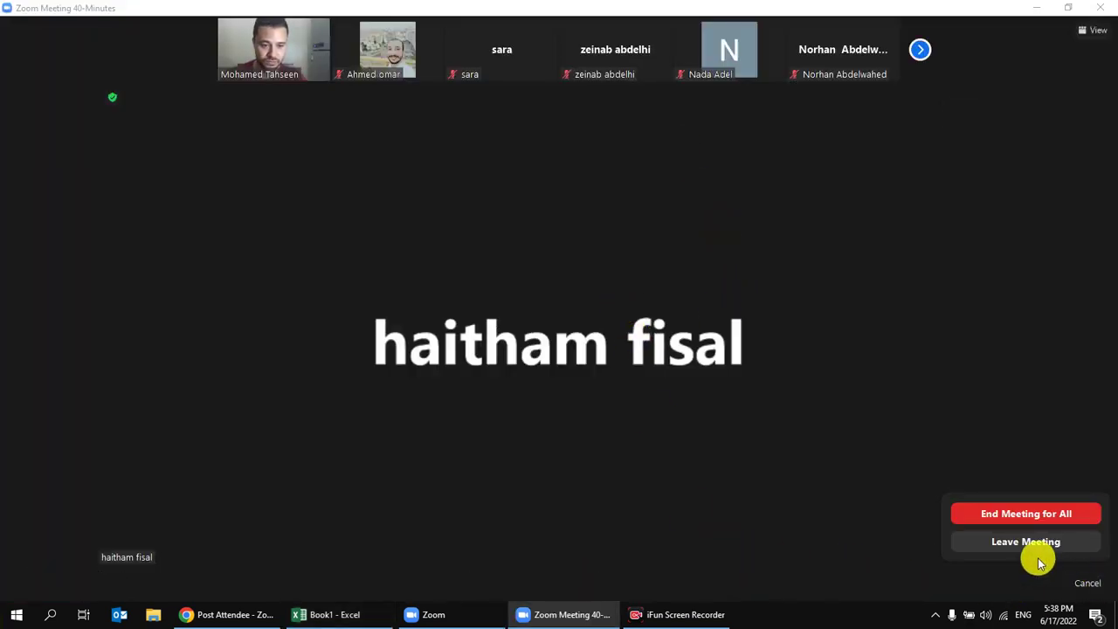
click(1014, 513)
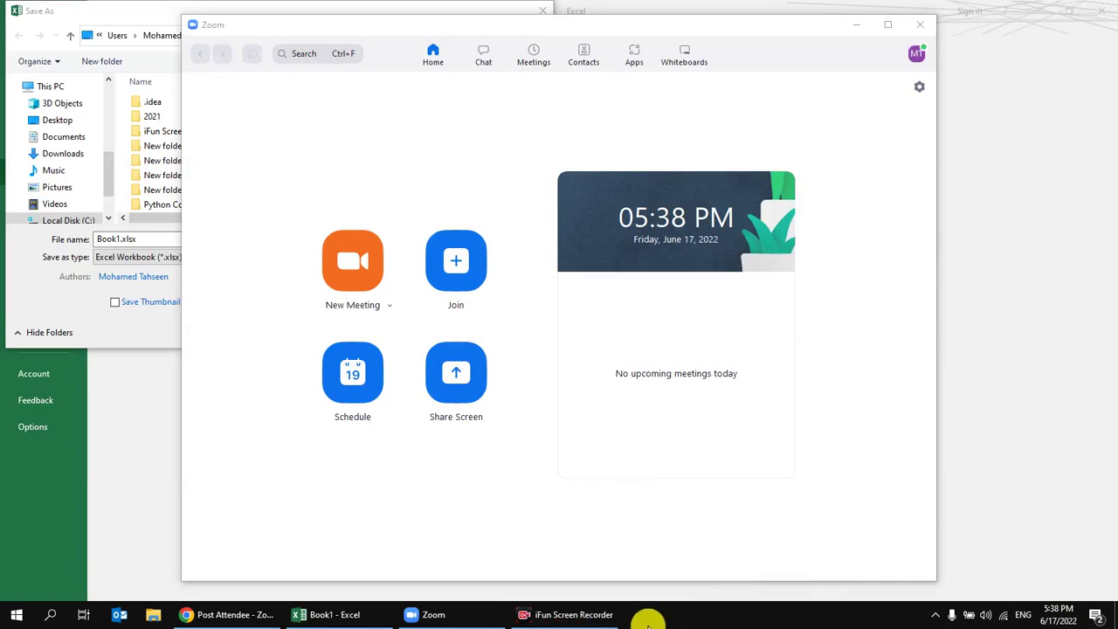